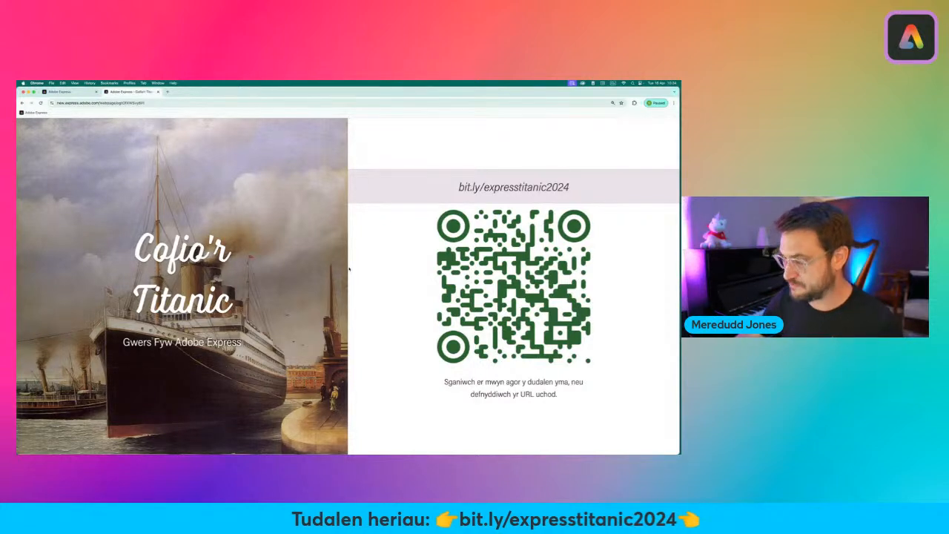
Review the Her 1 lifeboat poster challenge and its example poster on the Cofio'r Titanic lesson page
key(super+equal)
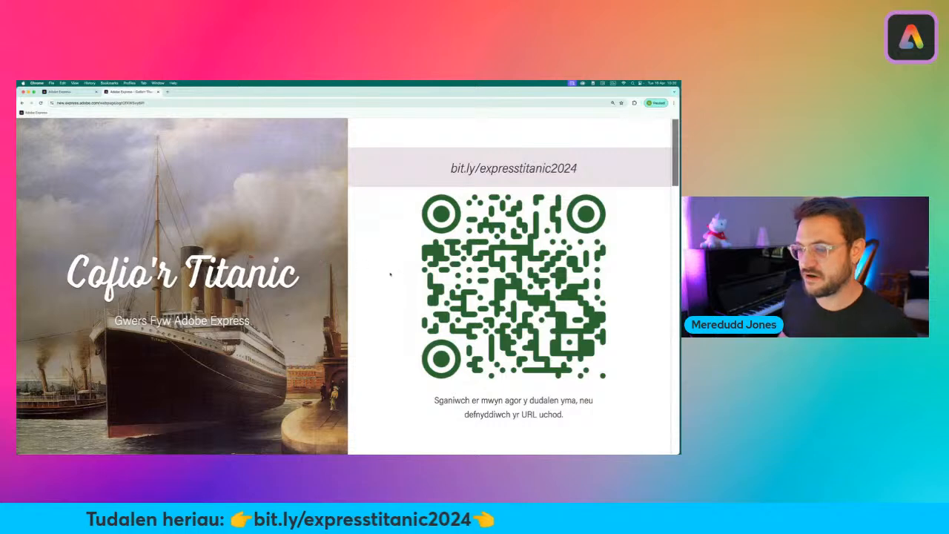
scroll(375, 275, down, 2)
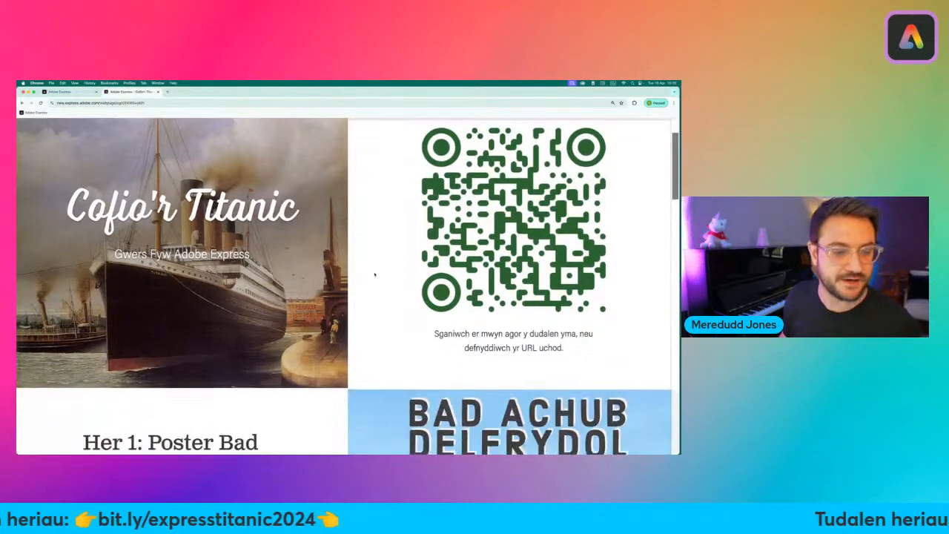
scroll(374, 275, down, 5)
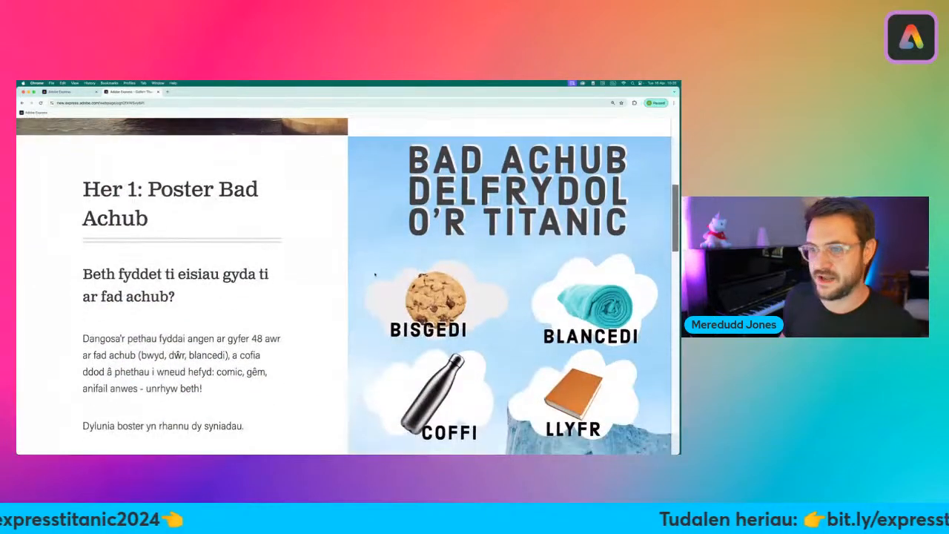
scroll(375, 274, down, 1)
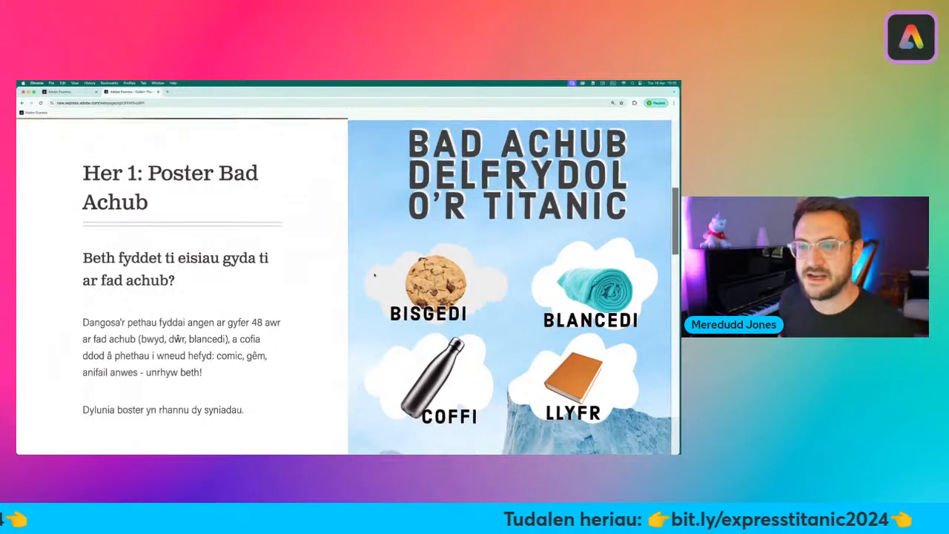
scroll(374, 274, down, 1)
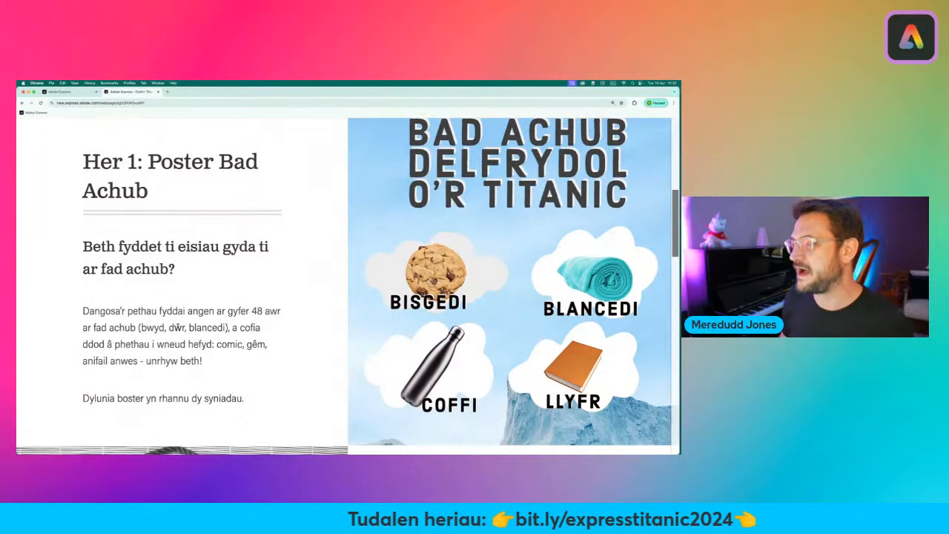
scroll(410, 261, down, 3)
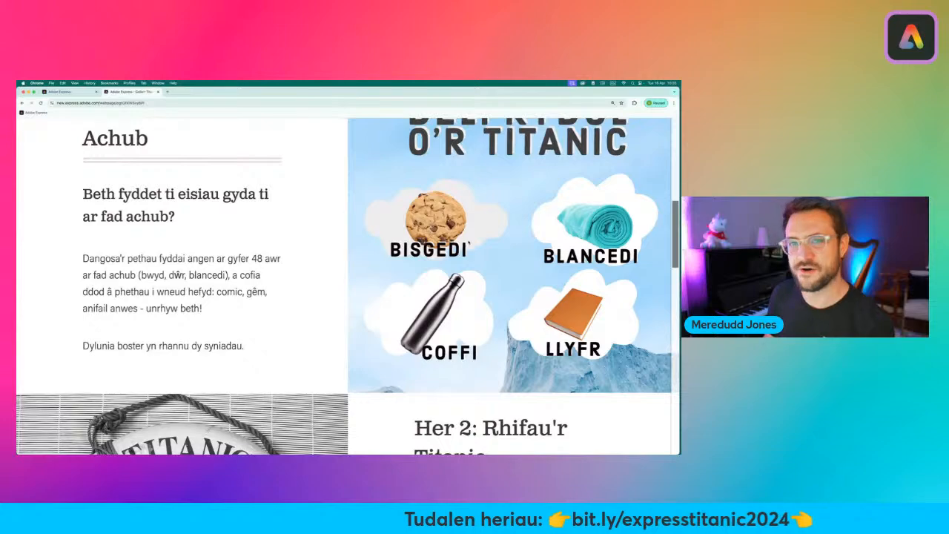
Read through the Her 2 web page challenge and its list of Titanic facts, returning to the start of the lesson page
scroll(513, 258, down, 5)
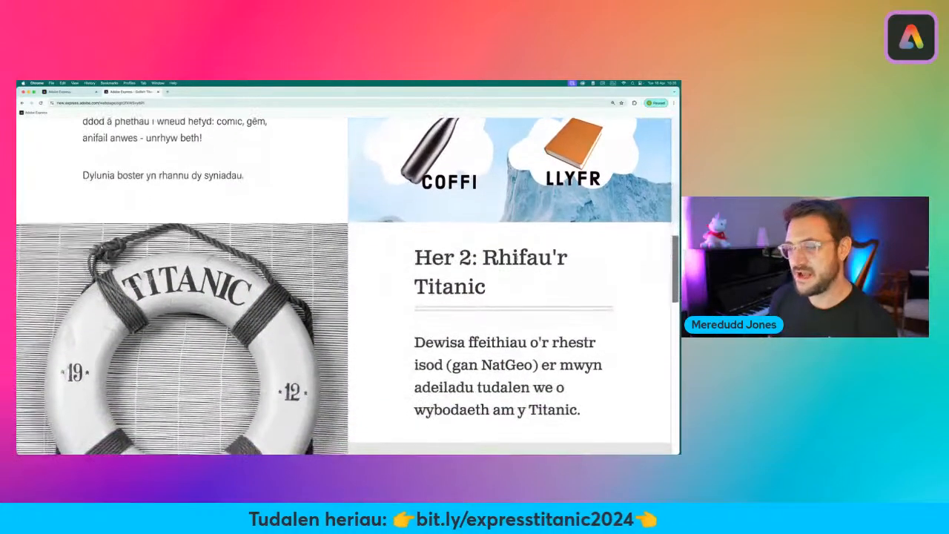
scroll(517, 260, down, 1)
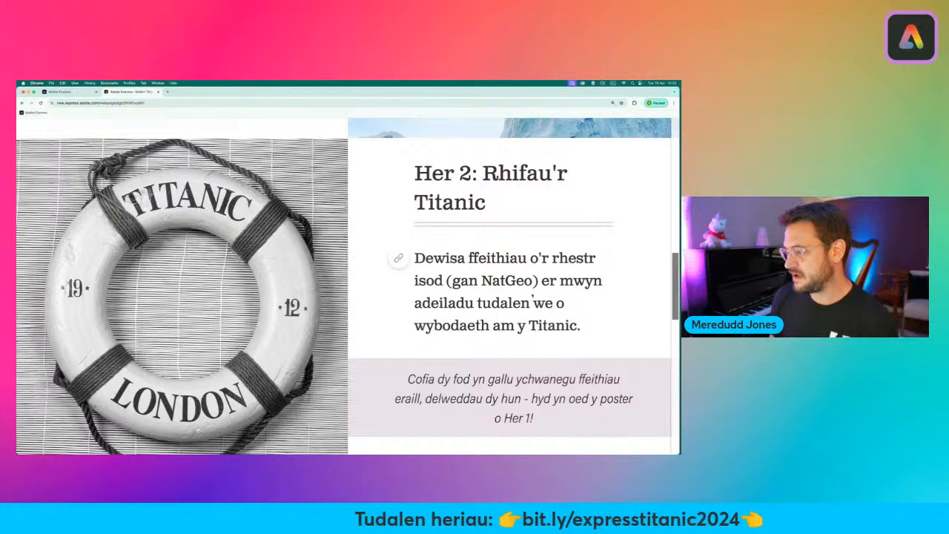
scroll(532, 297, down, 5)
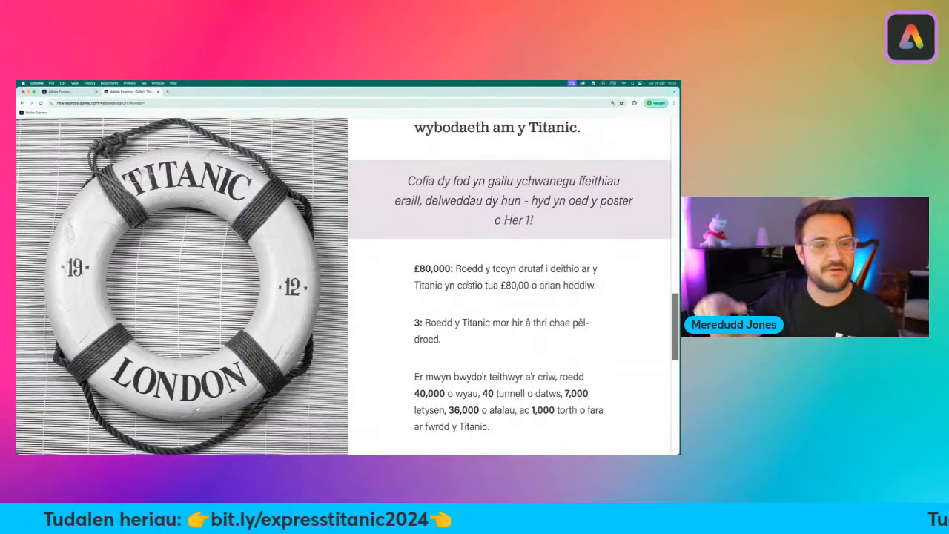
scroll(513, 286, down, 6)
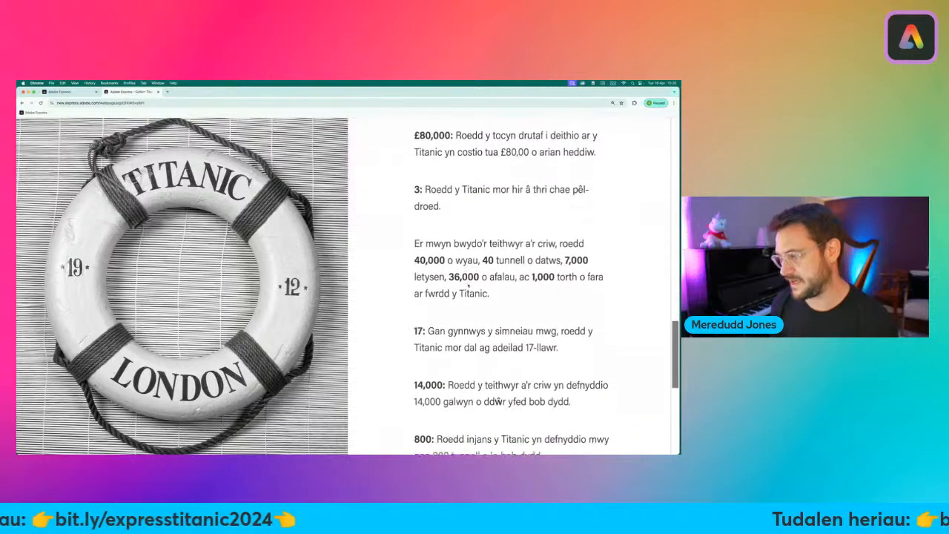
scroll(463, 287, down, 6)
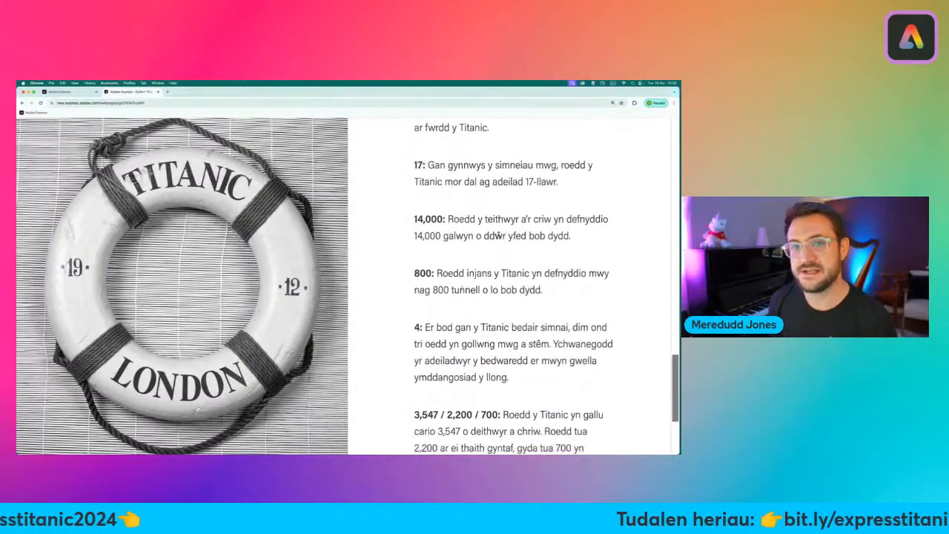
scroll(462, 290, down, 1)
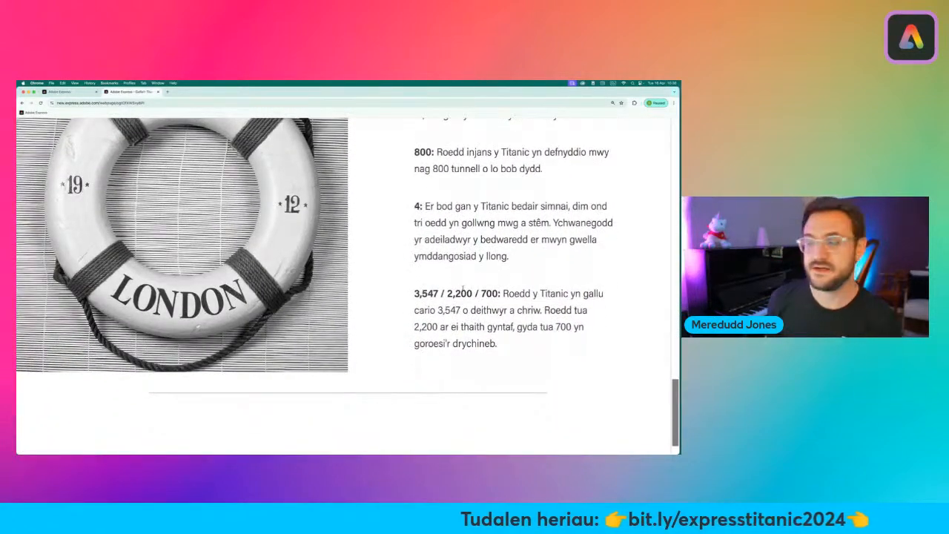
scroll(464, 291, down, 1)
scroll(464, 286, up, 15)
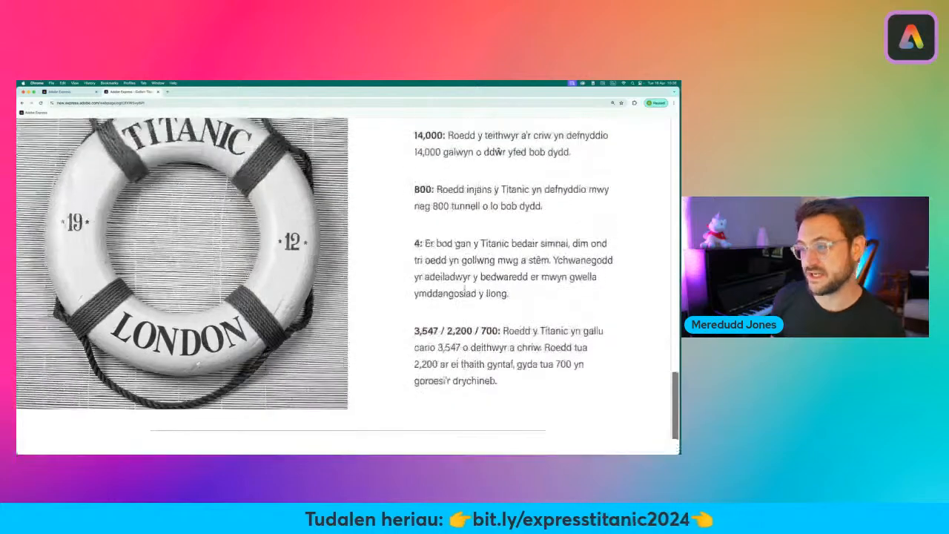
scroll(465, 287, up, 8)
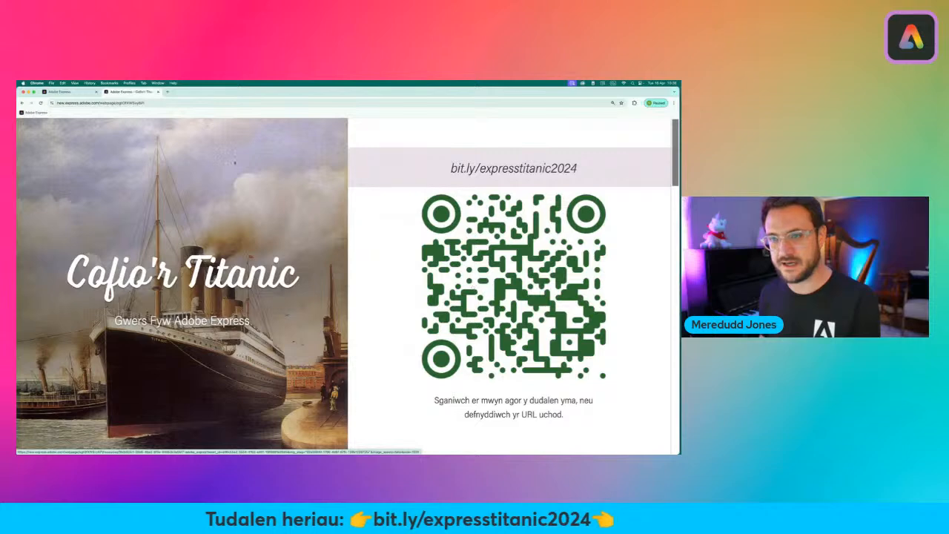
Switch to the Adobe Express home page and set the interface language to Cymraeg (Y Deyrnas Unedig)
click(66, 91)
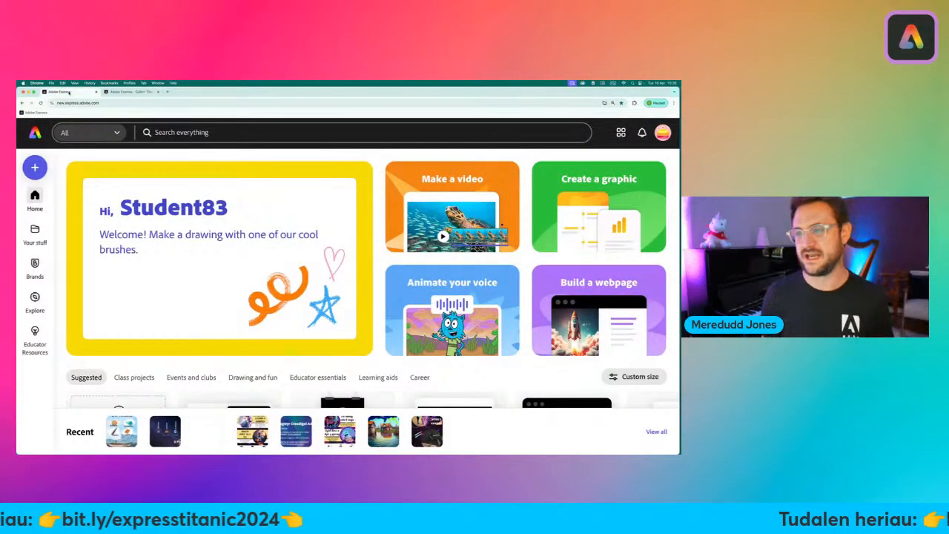
key(super+minus)
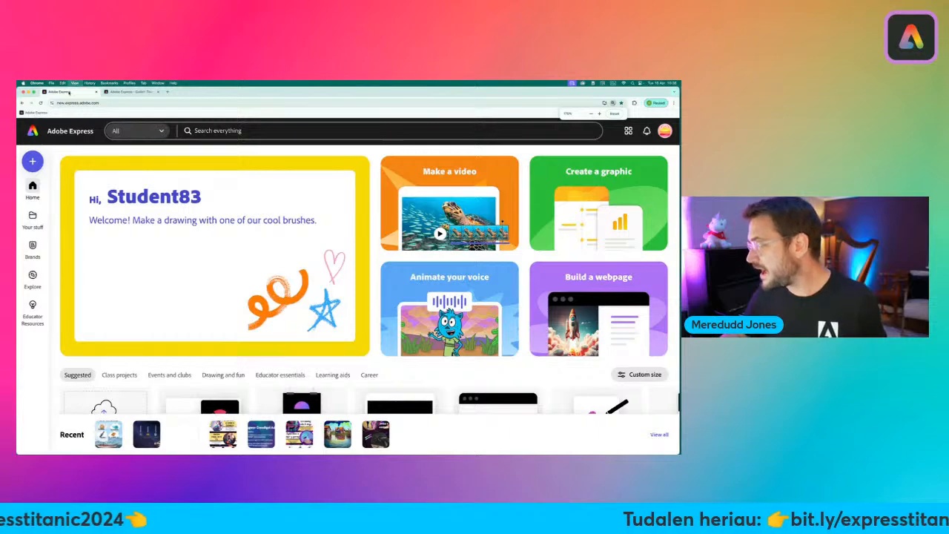
key(super+minus)
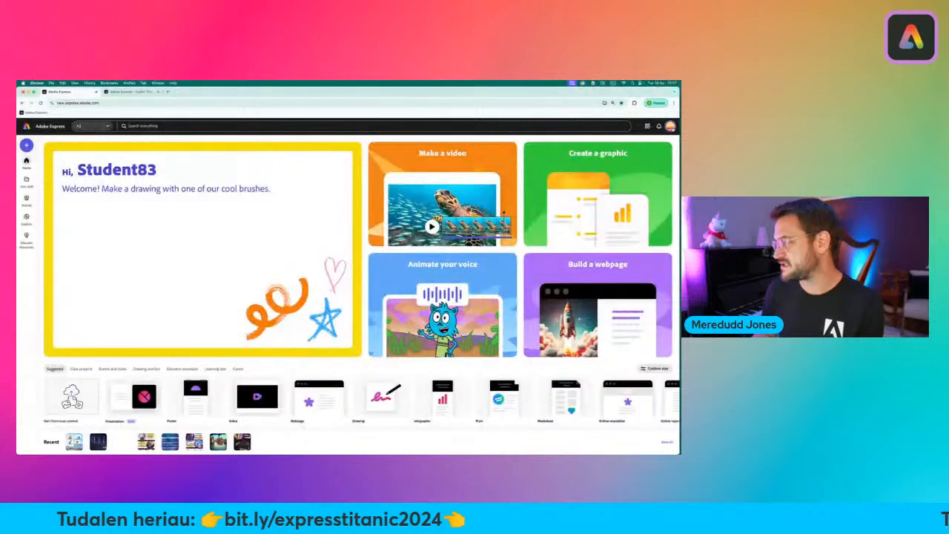
click(646, 209)
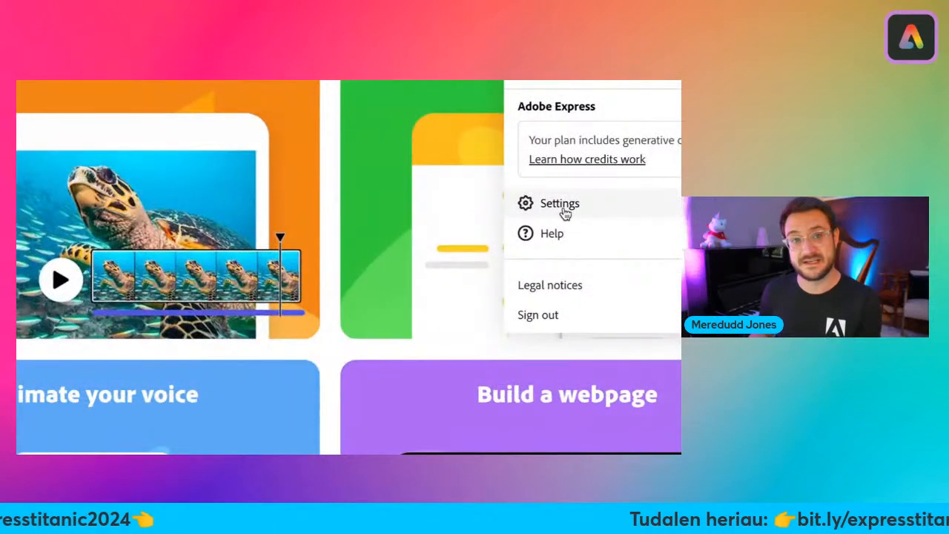
click(563, 209)
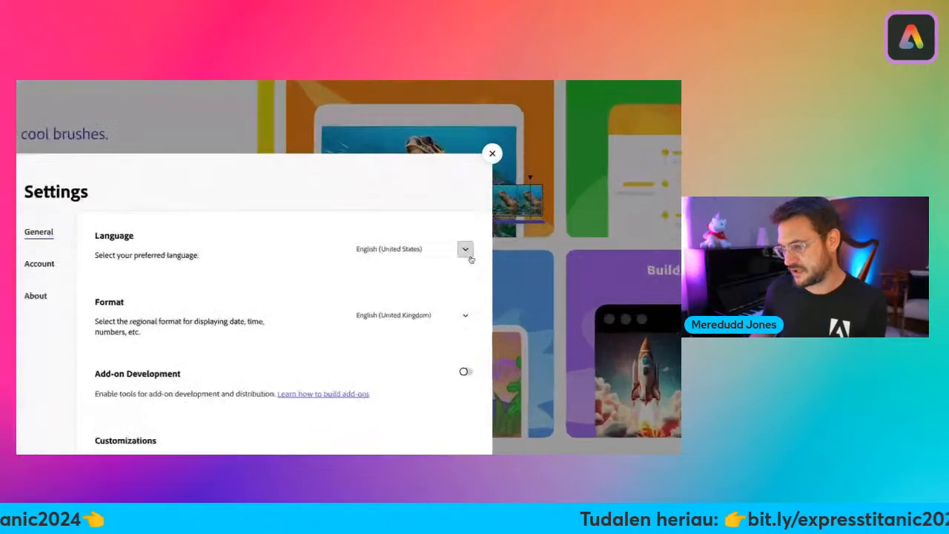
click(464, 249)
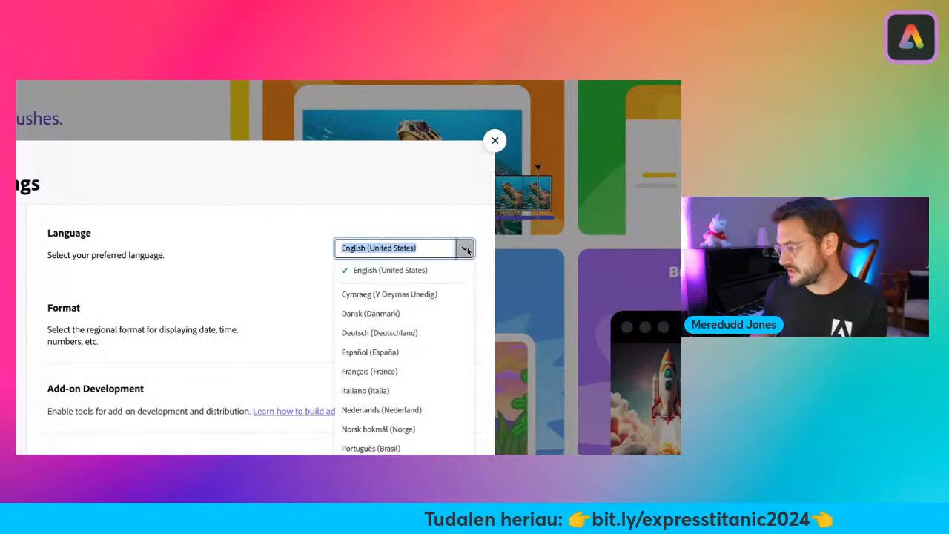
click(356, 295)
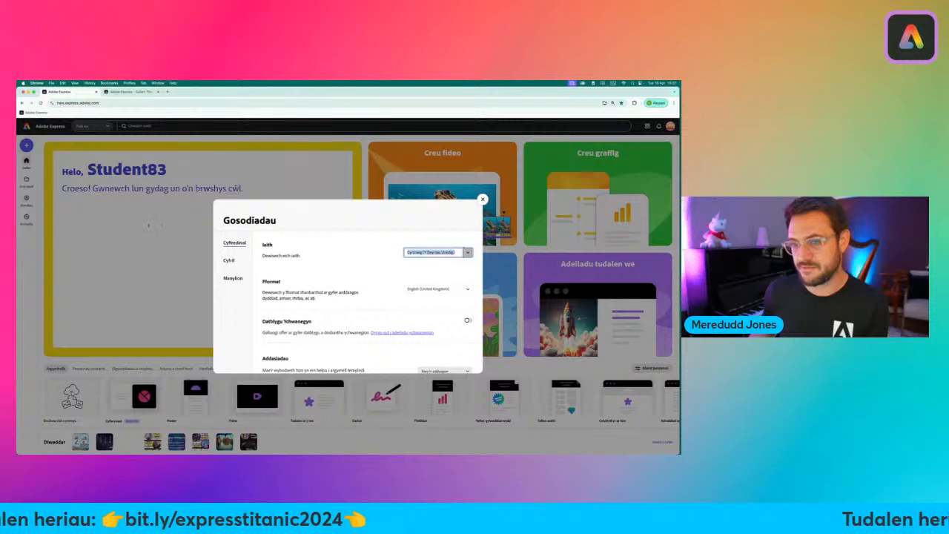
click(483, 199)
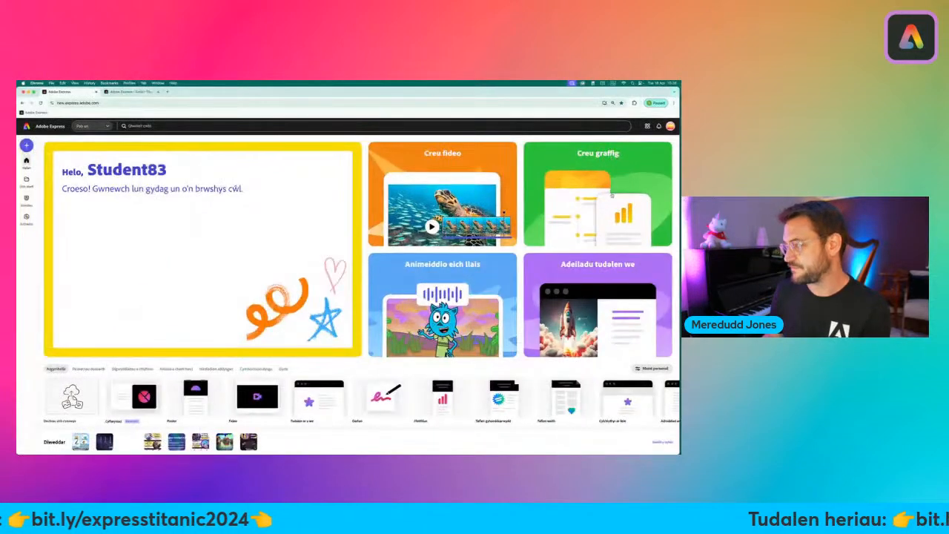
Start a blank portrait graphic and search the photo library for "blue sky"
click(629, 181)
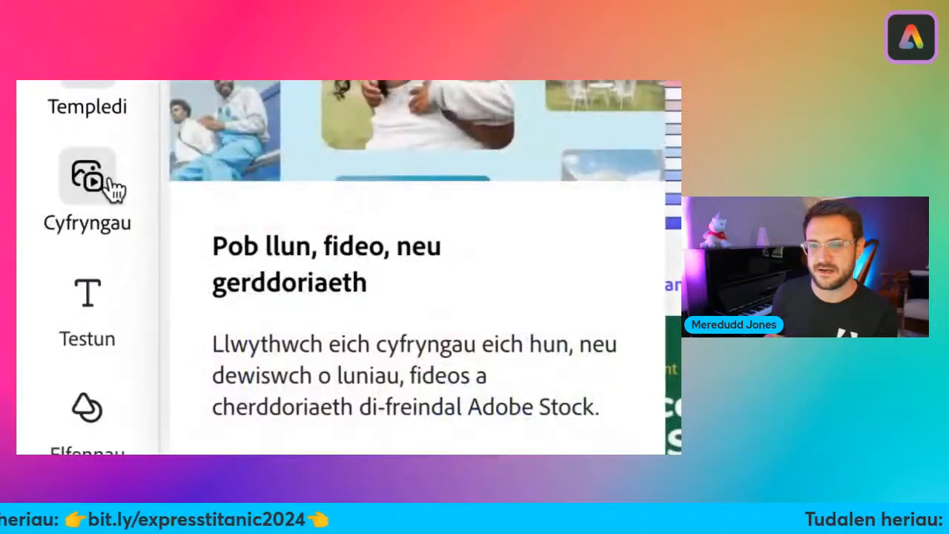
click(91, 194)
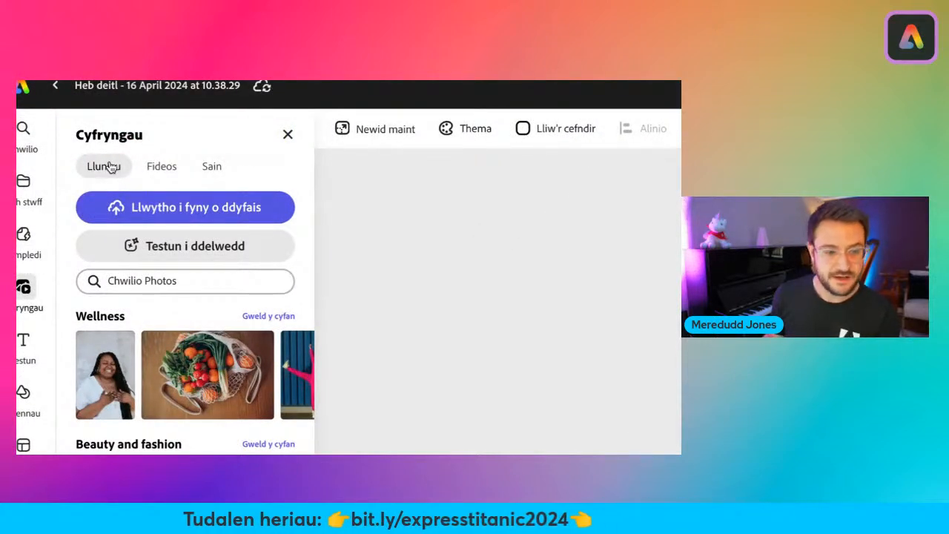
click(114, 284)
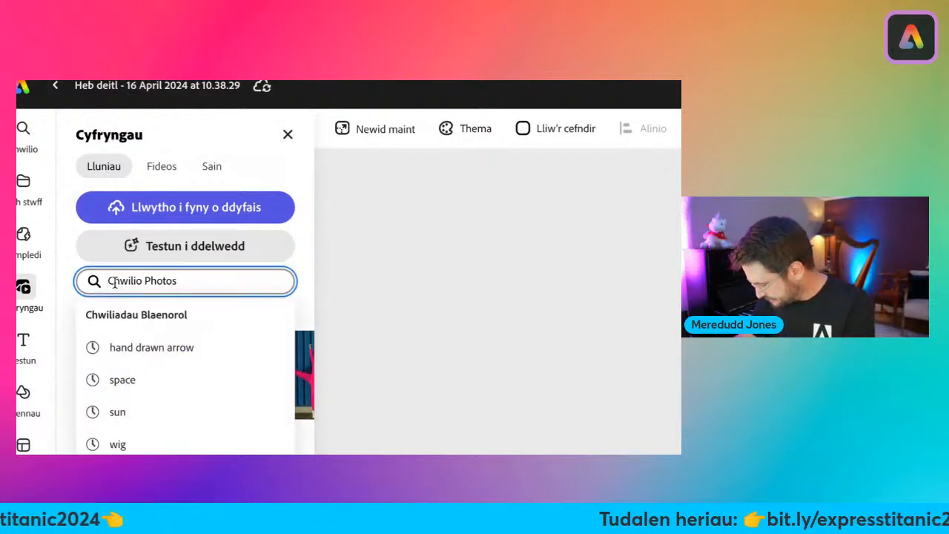
text(blue s)
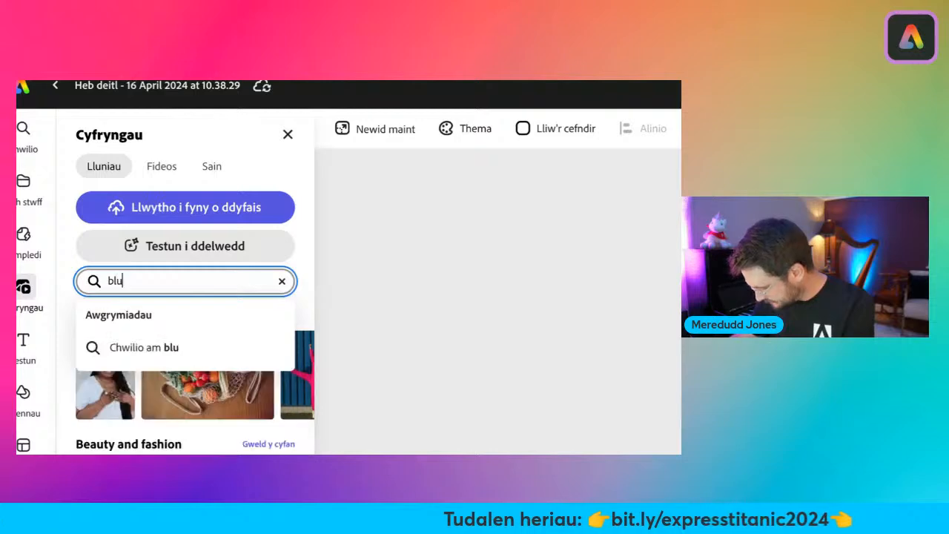
text(ky)
key(Return)
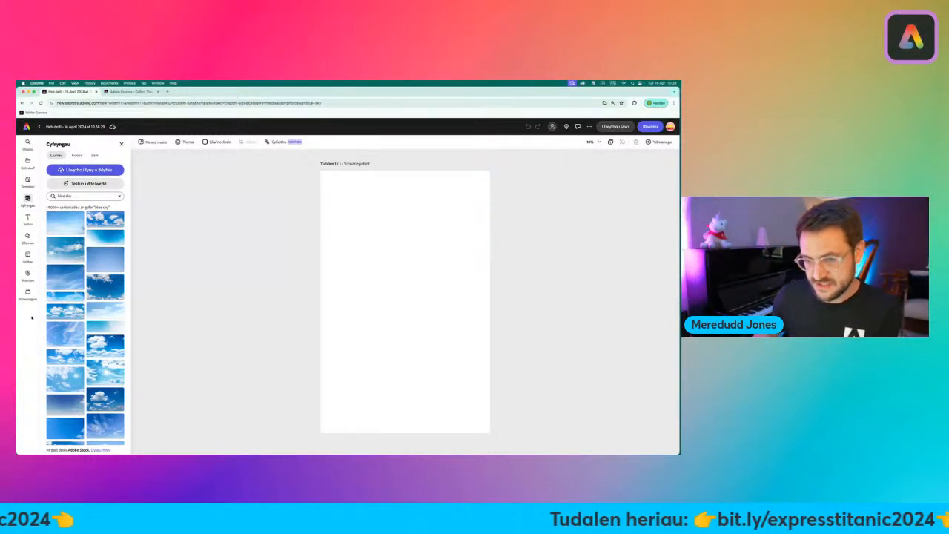
Browse the blue sky photos for a suitable poster background
scroll(44, 320, down, 3)
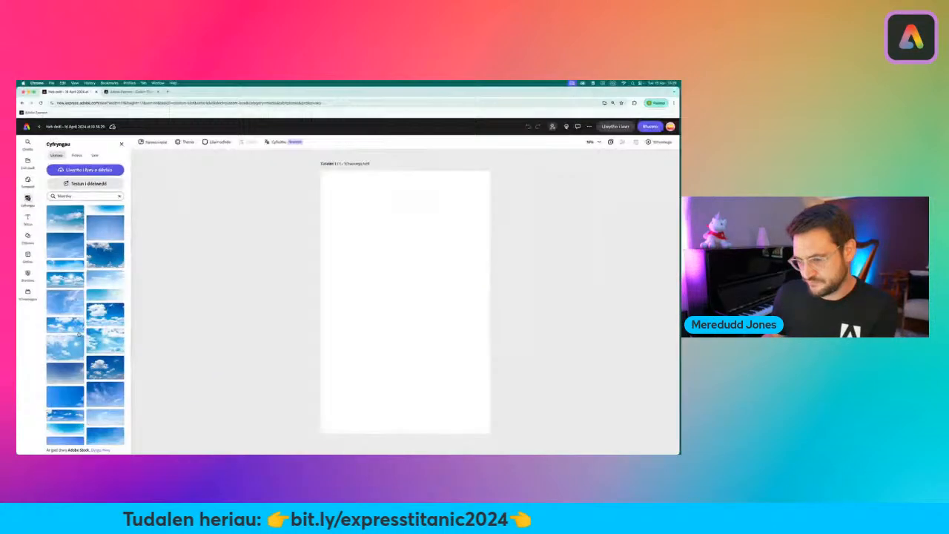
scroll(79, 334, down, 1)
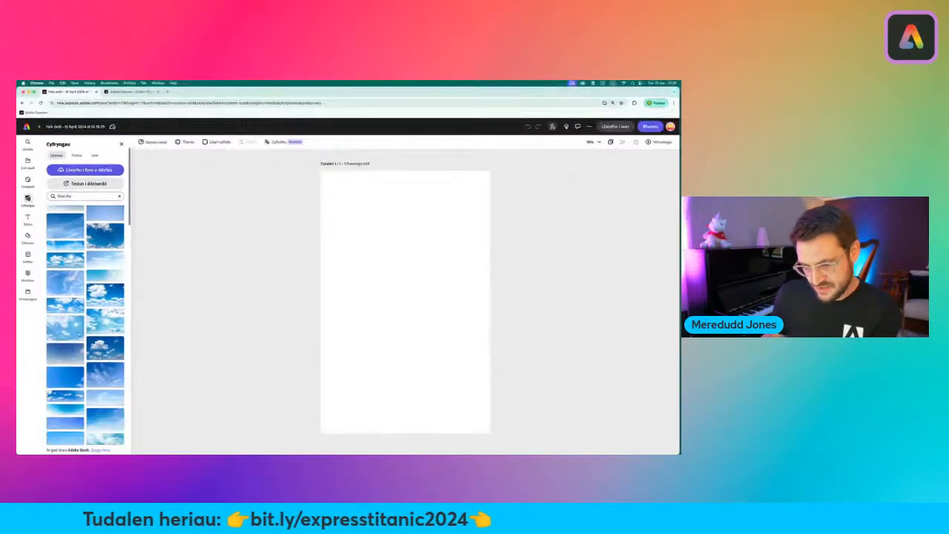
scroll(78, 335, down, 10)
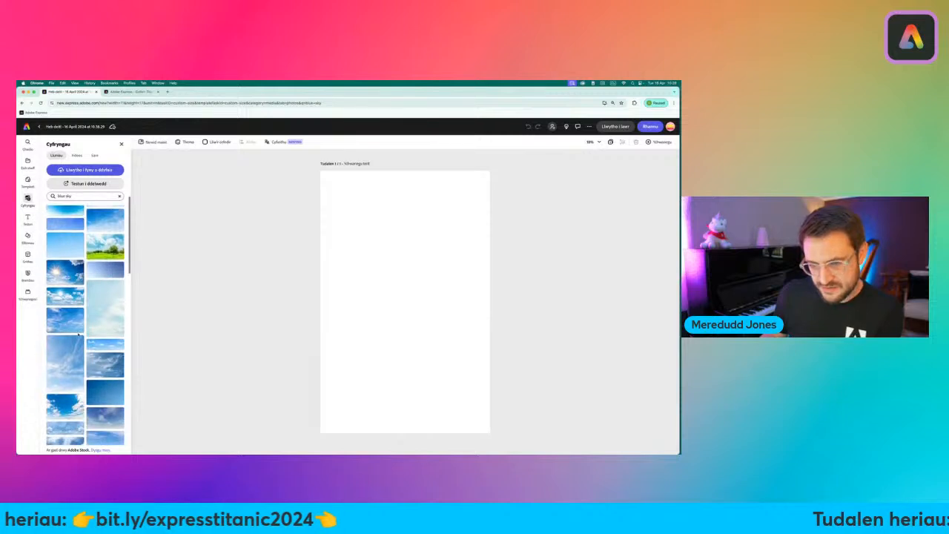
scroll(78, 335, down, 3)
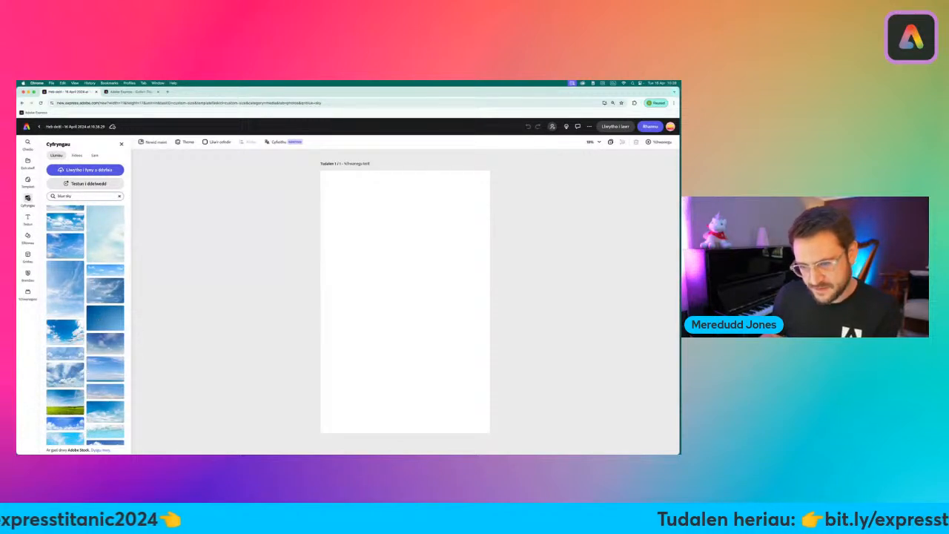
scroll(86, 326, down, 2)
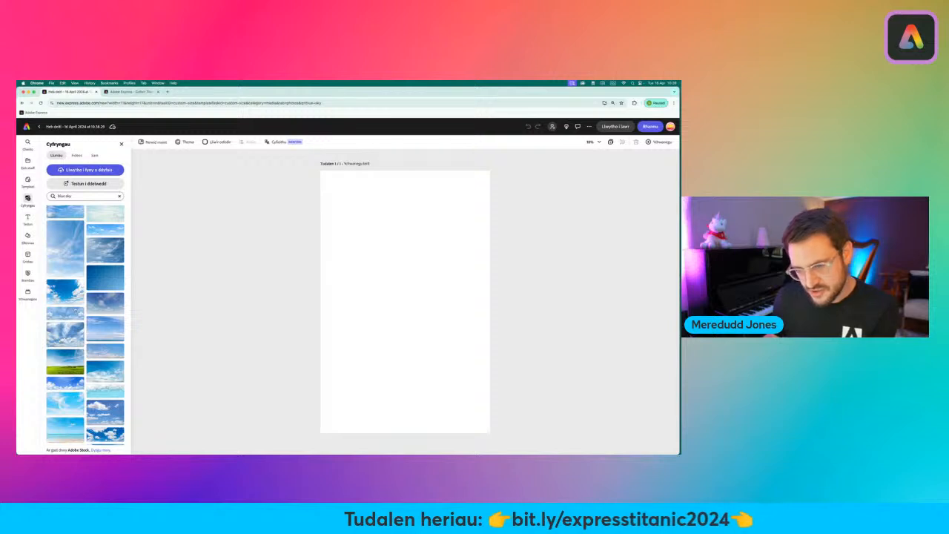
scroll(68, 321, down, 10)
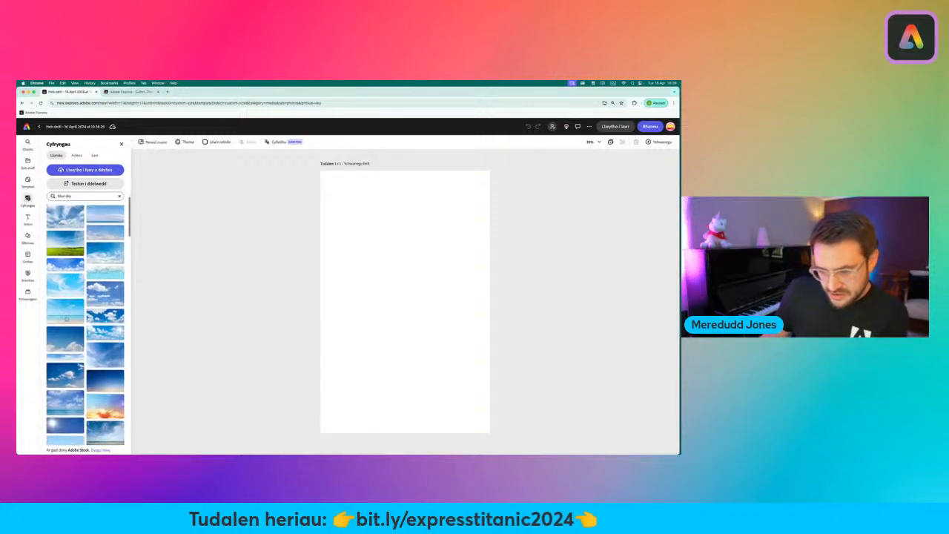
scroll(65, 317, up, 10)
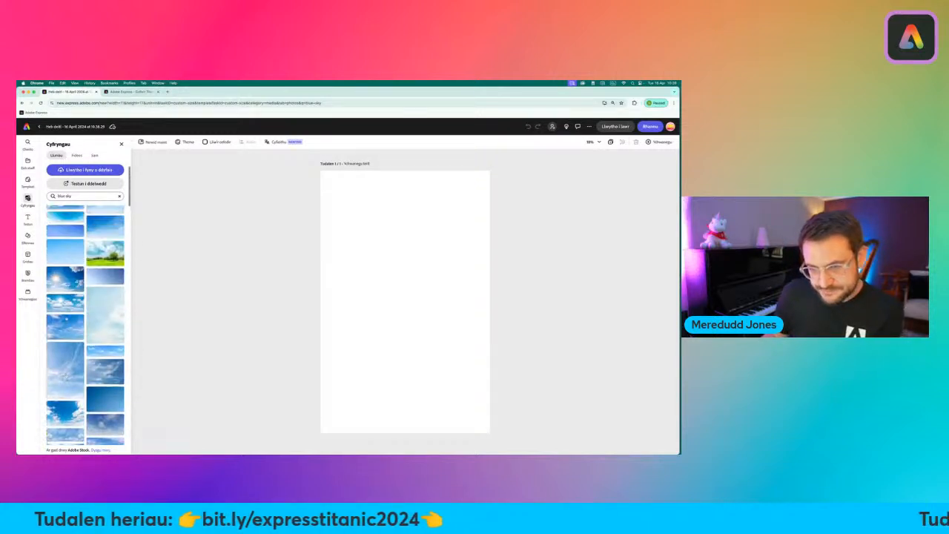
scroll(66, 317, up, 3)
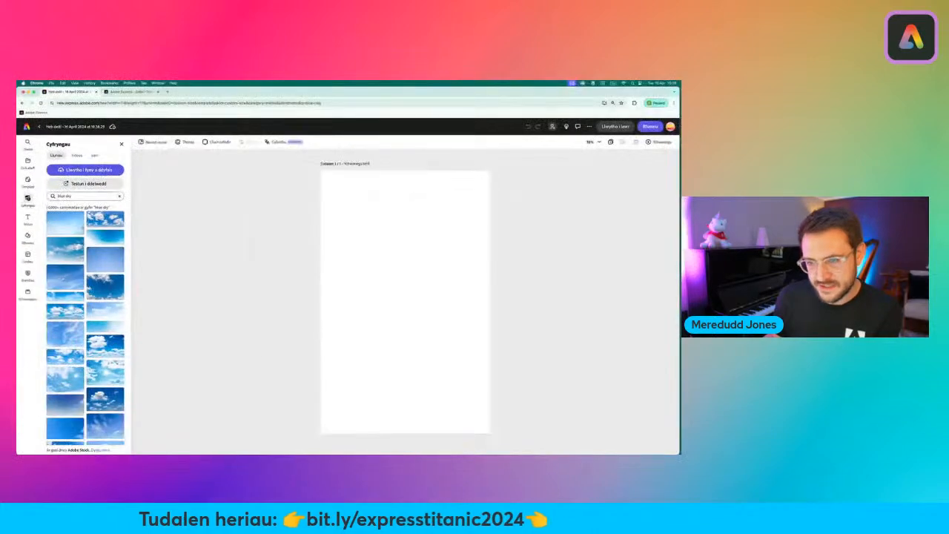
Add a blue sky photo with wispy white clouds and move it up to the page's left edge
scroll(85, 326, down, 5)
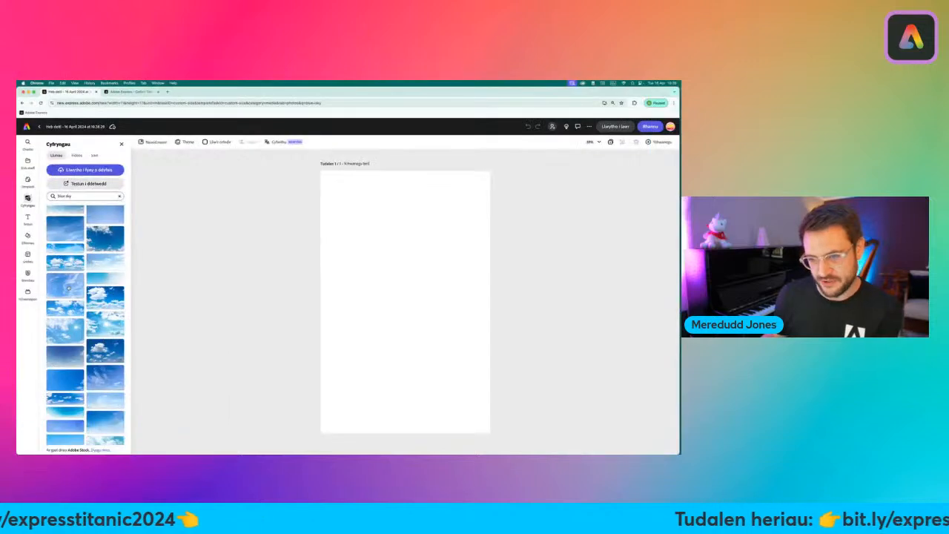
click(82, 294)
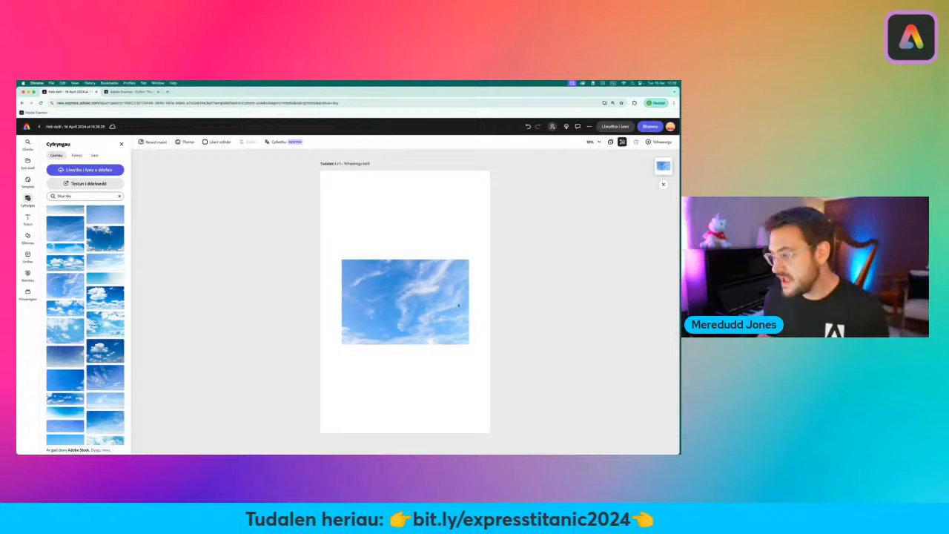
click(458, 304)
drag(378, 285, 357, 240)
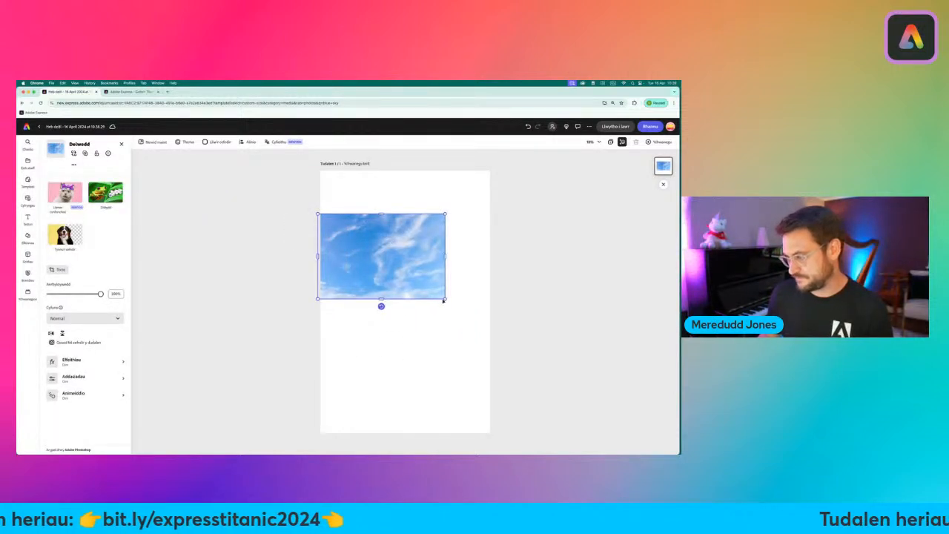
Enlarge the sky photo past both sides of the page and position it over roughly the upper three quarters
drag(446, 299, 533, 357)
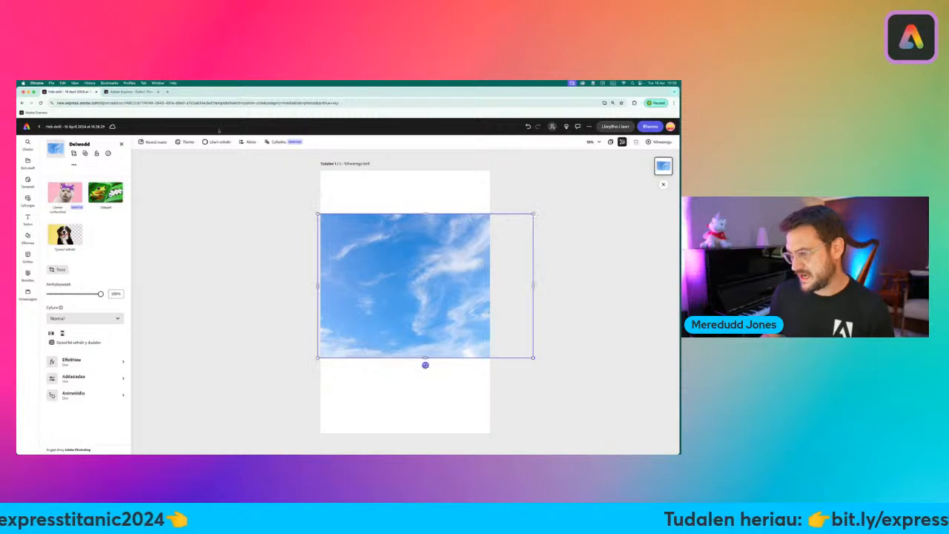
drag(318, 213, 243, 164)
drag(400, 245, 375, 246)
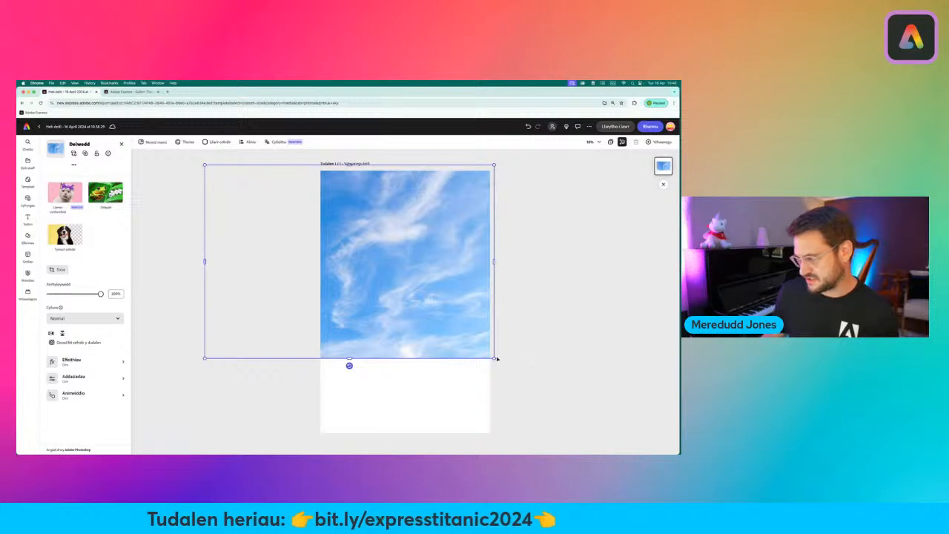
mouse_move(494, 359)
mouse_down()
mouse_move(548, 393)
mouse_move(471, 341)
mouse_move(497, 367)
mouse_up()
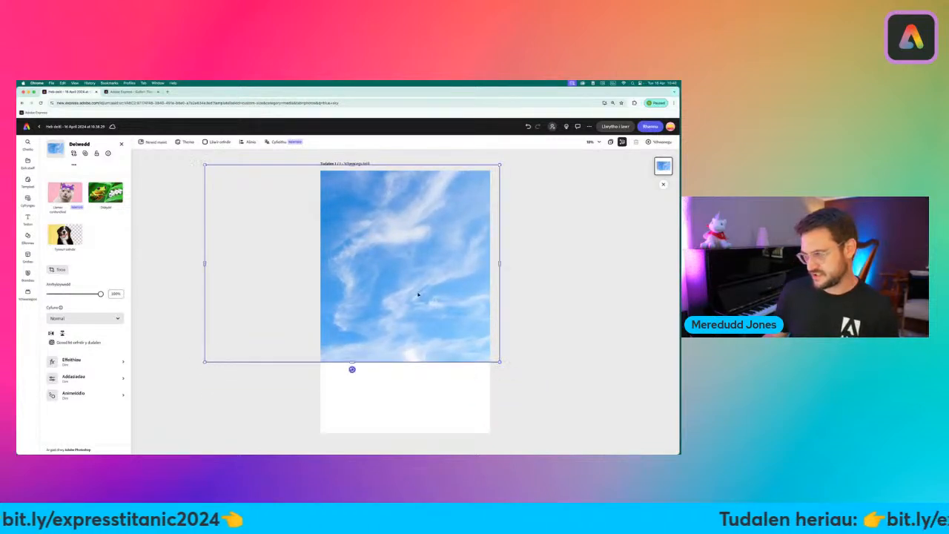
drag(418, 294, 416, 298)
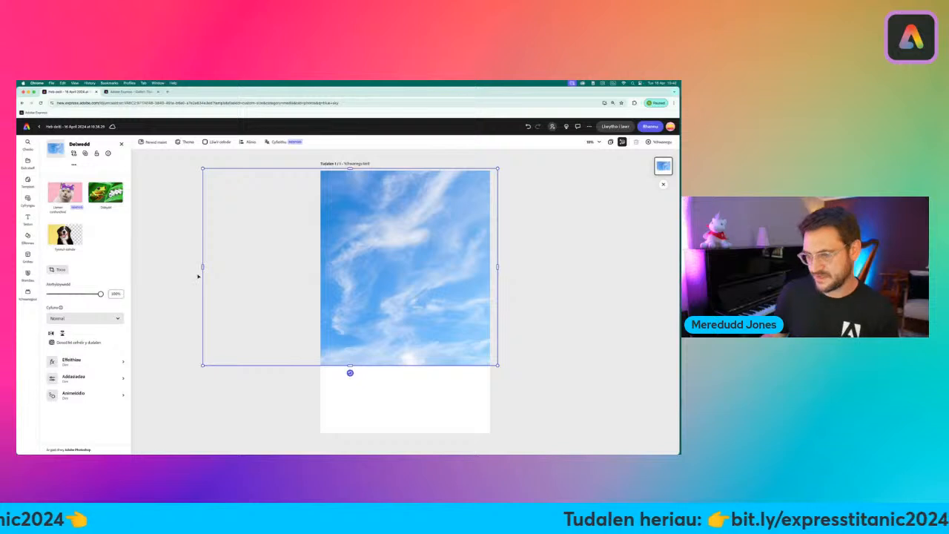
click(170, 258)
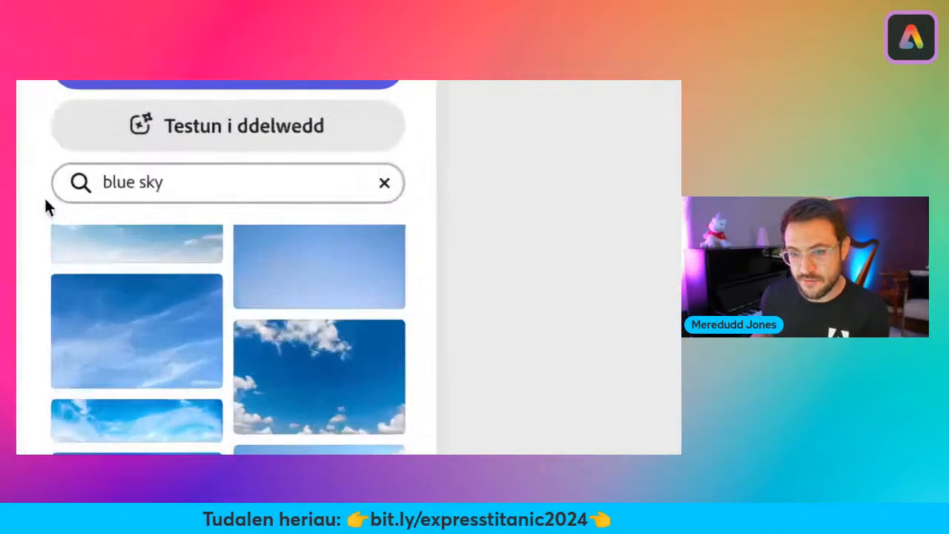
Search the photo library for "iceberg" and browse the photos for a suitable one
triple_click(252, 175)
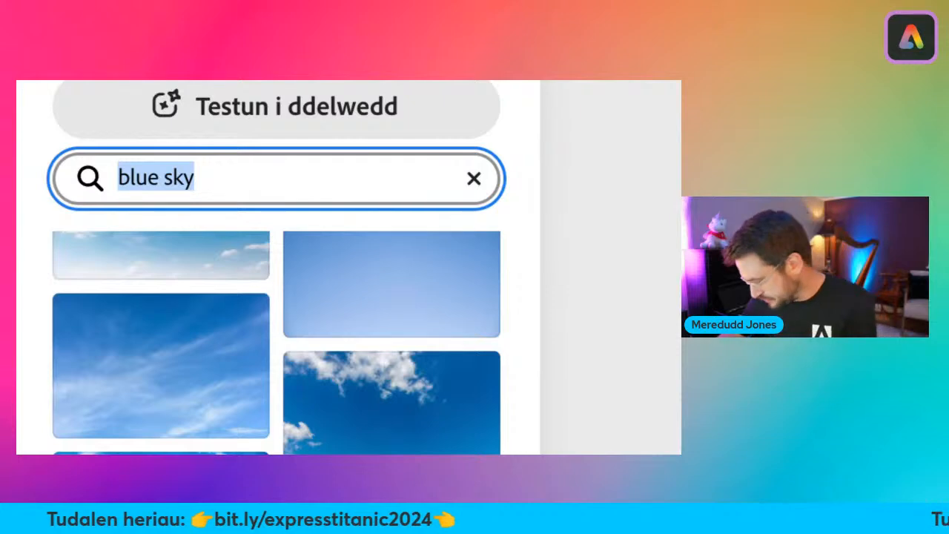
text(iceberg)
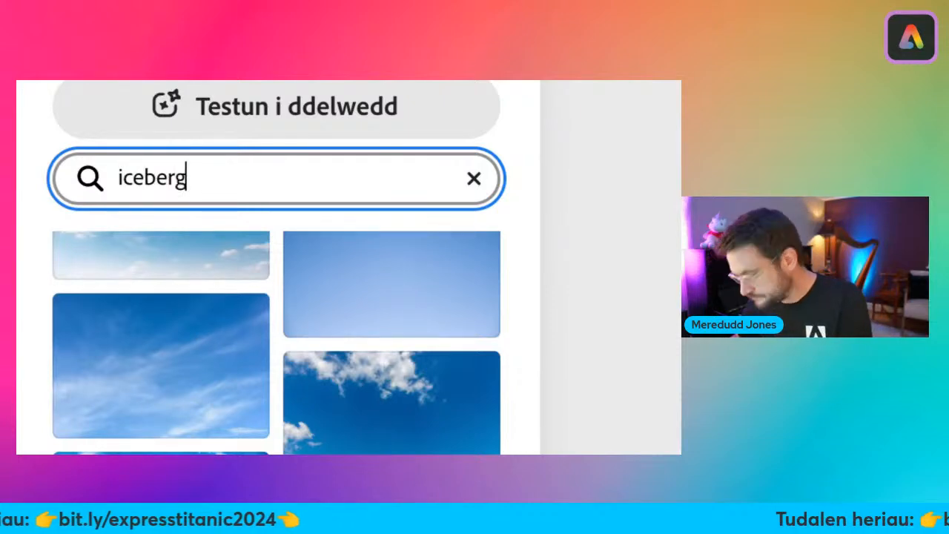
key(Return)
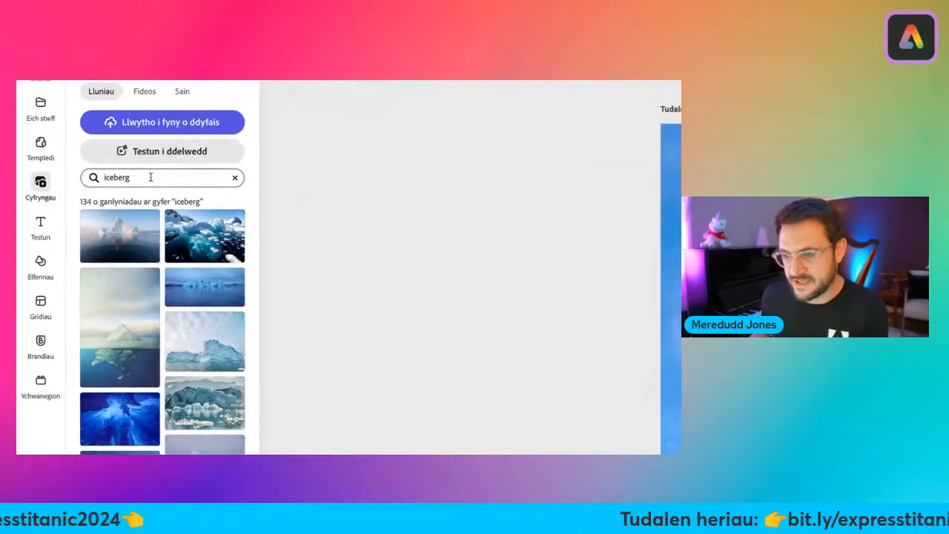
scroll(72, 315, down, 5)
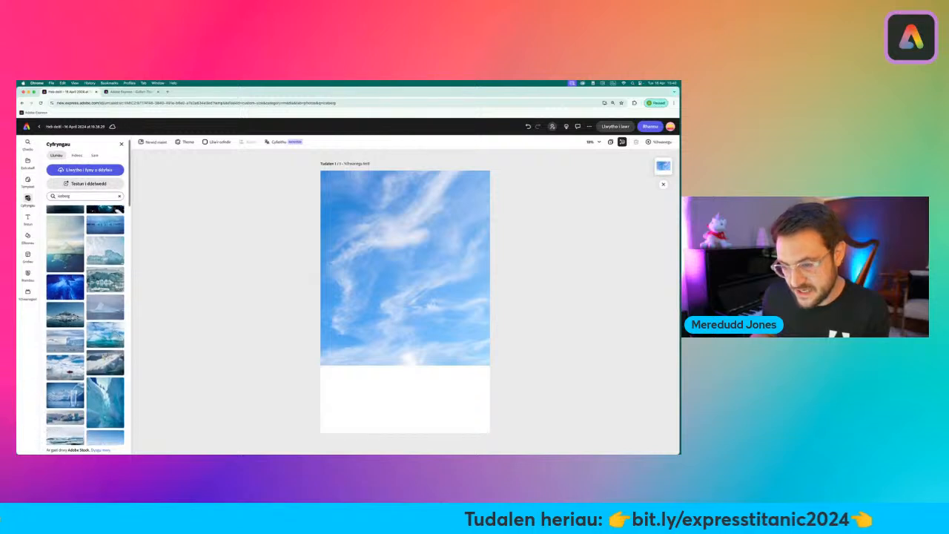
scroll(72, 315, down, 5)
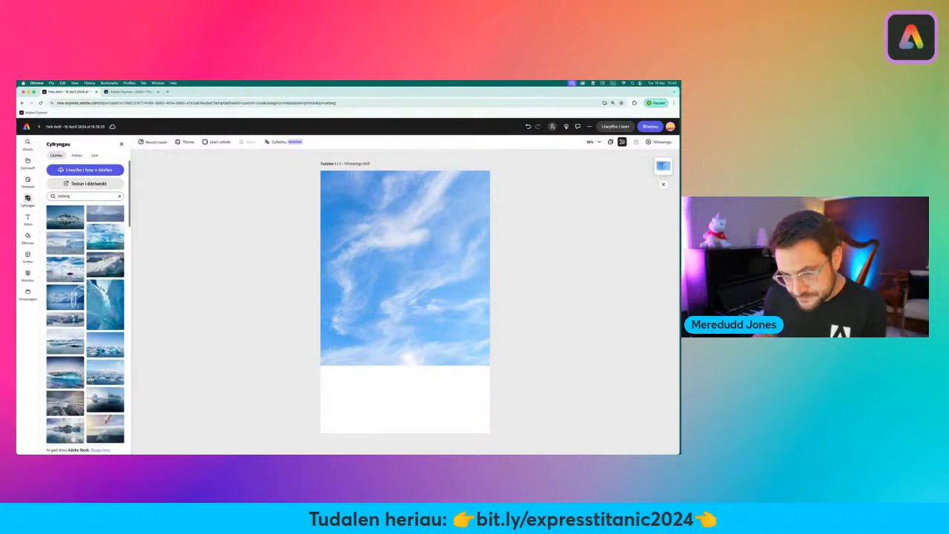
scroll(86, 326, down, 8)
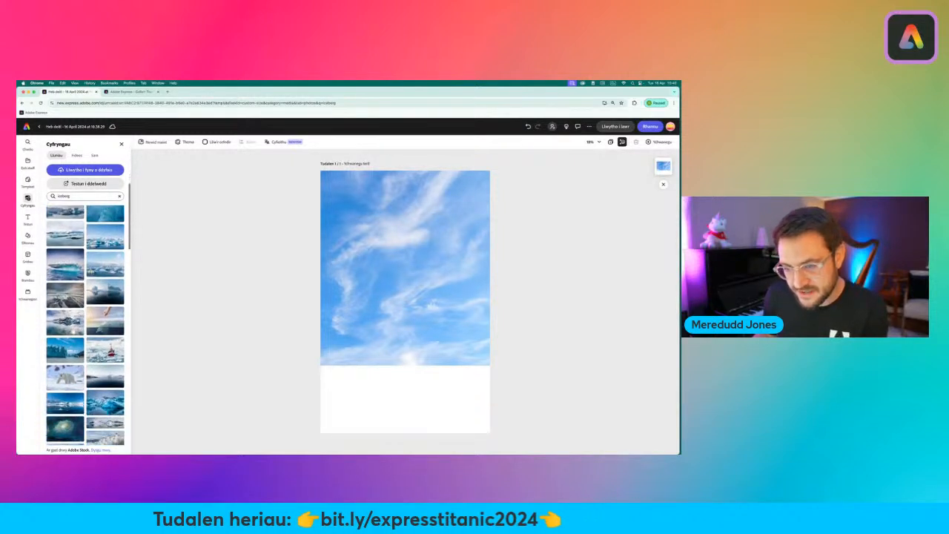
scroll(77, 320, up, 15)
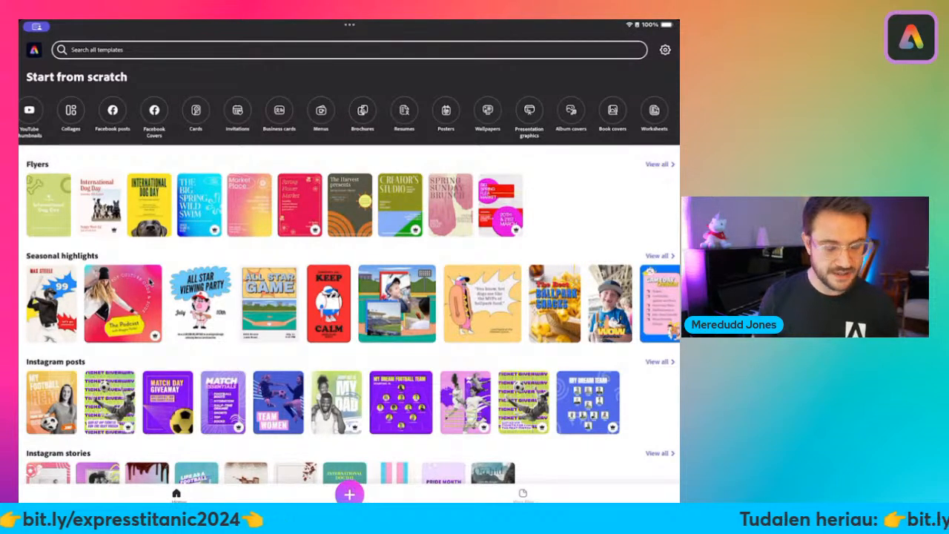
Switch to the Adobe Express tablet app and start a blank portrait design from scratch
scroll(349, 115, left, 3)
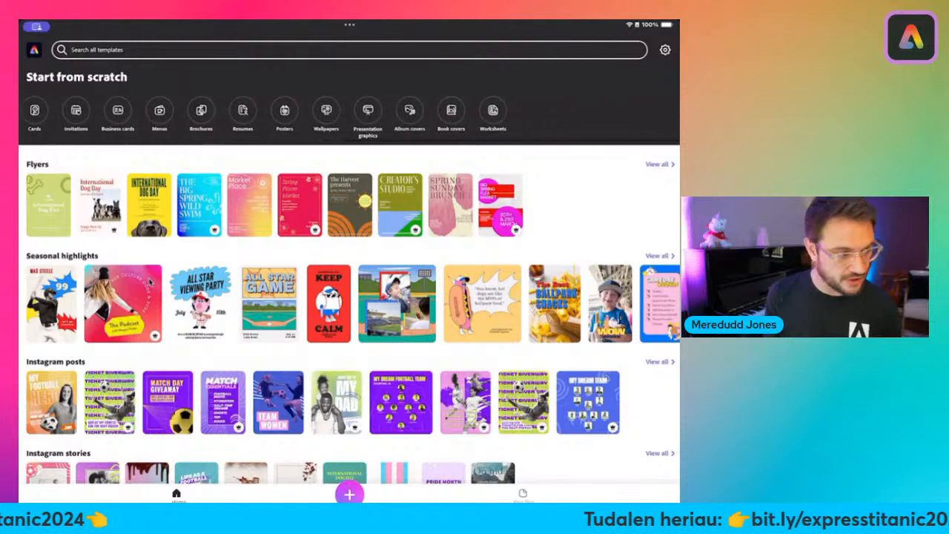
scroll(348, 115, left, 5)
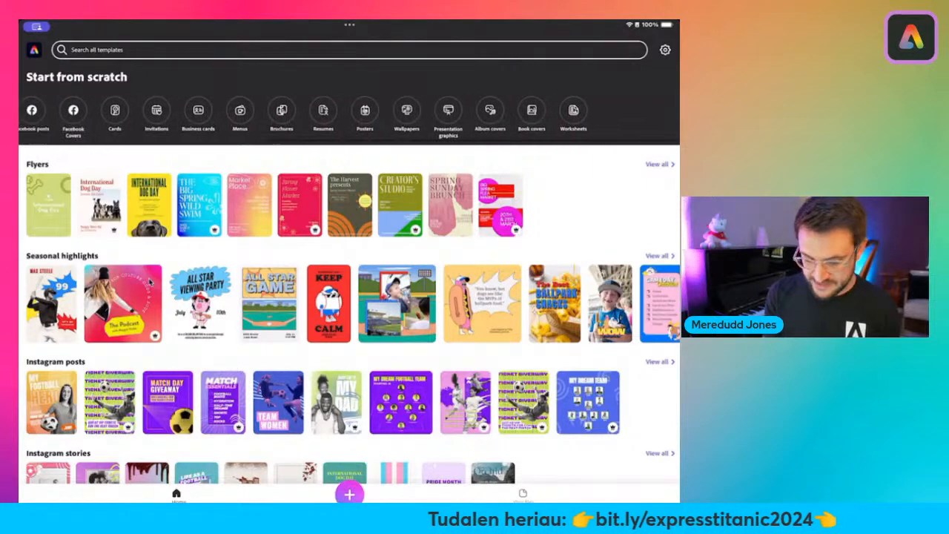
scroll(348, 115, right, 5)
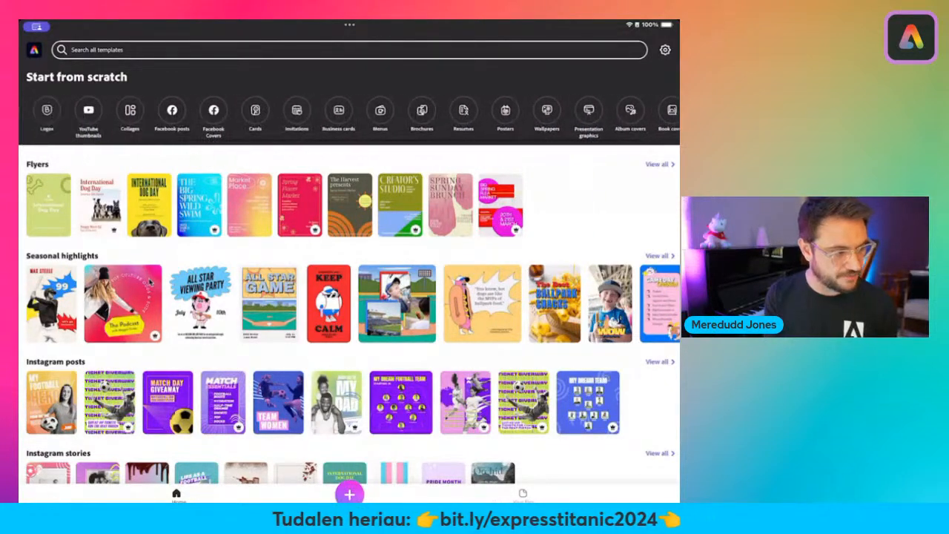
scroll(349, 115, right, 2)
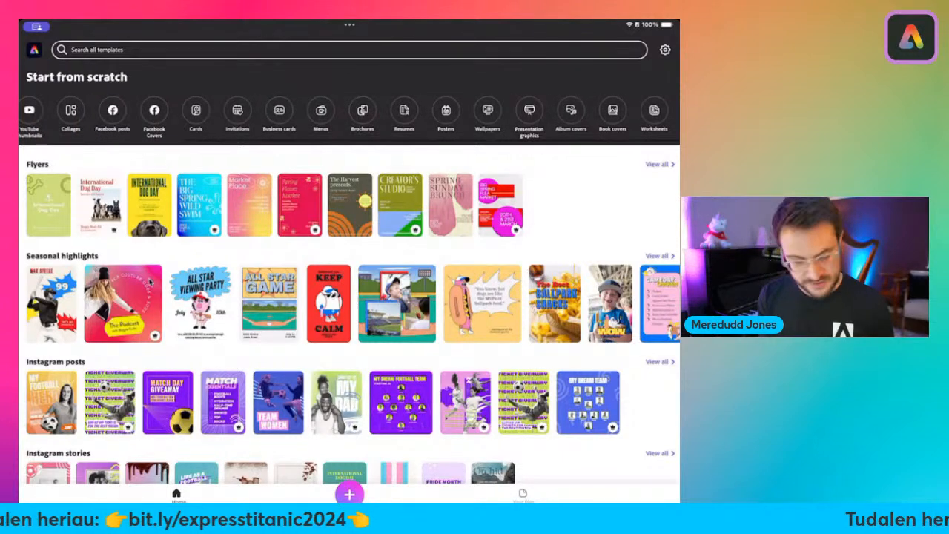
click(149, 283)
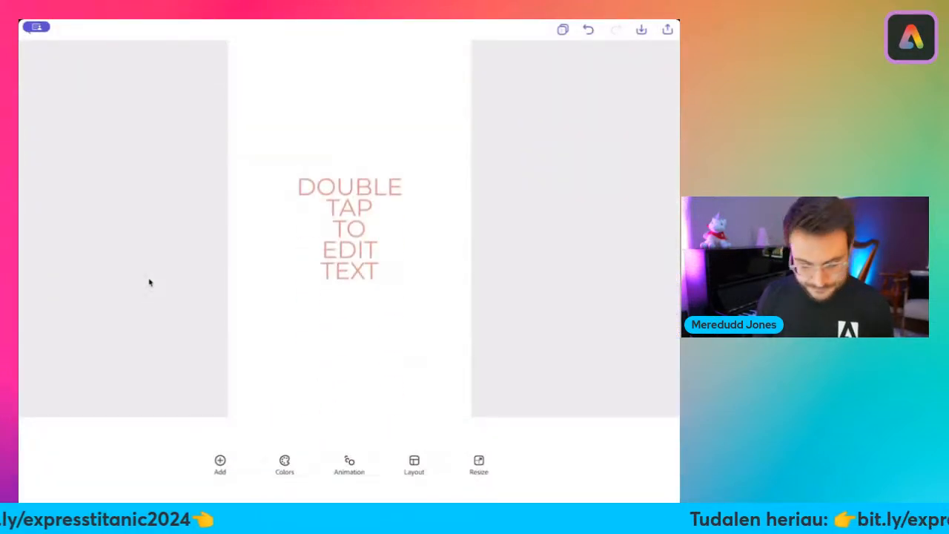
Delete the placeholder text from the blank portrait page
scroll(150, 282, down, 3)
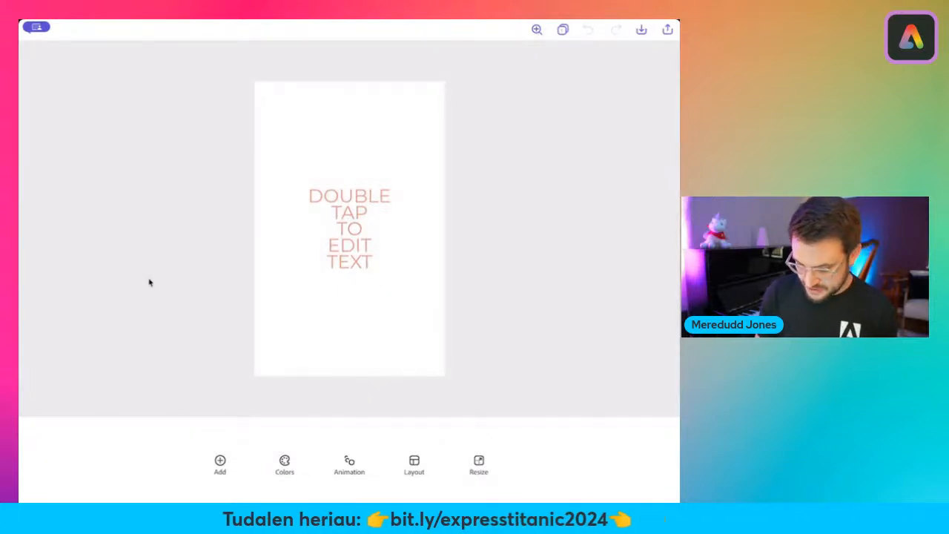
click(350, 228)
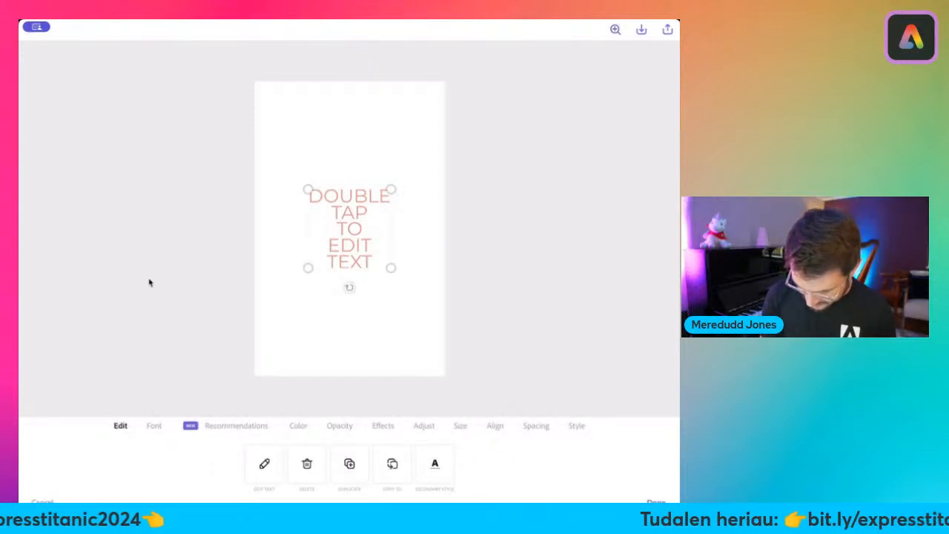
key(Delete)
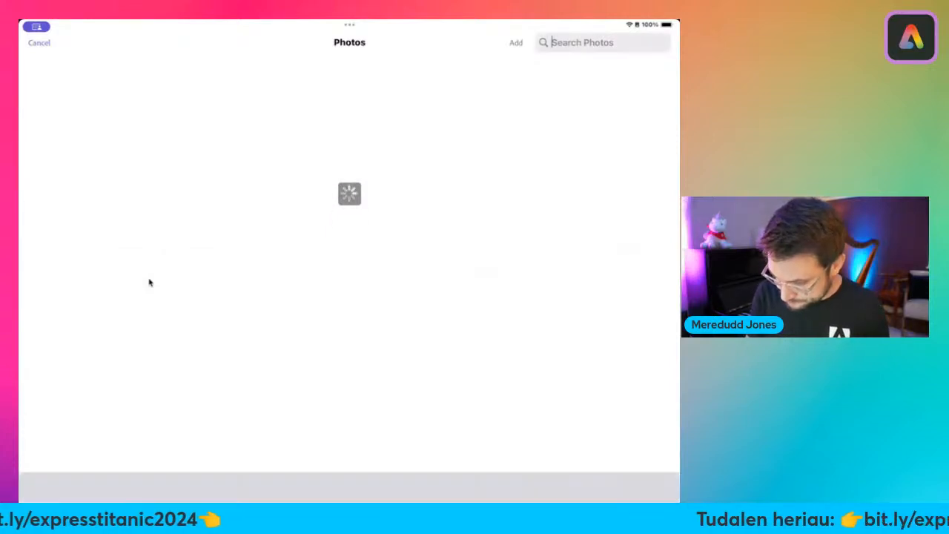
Search the app's photo library for "blue sky"
text(blue)
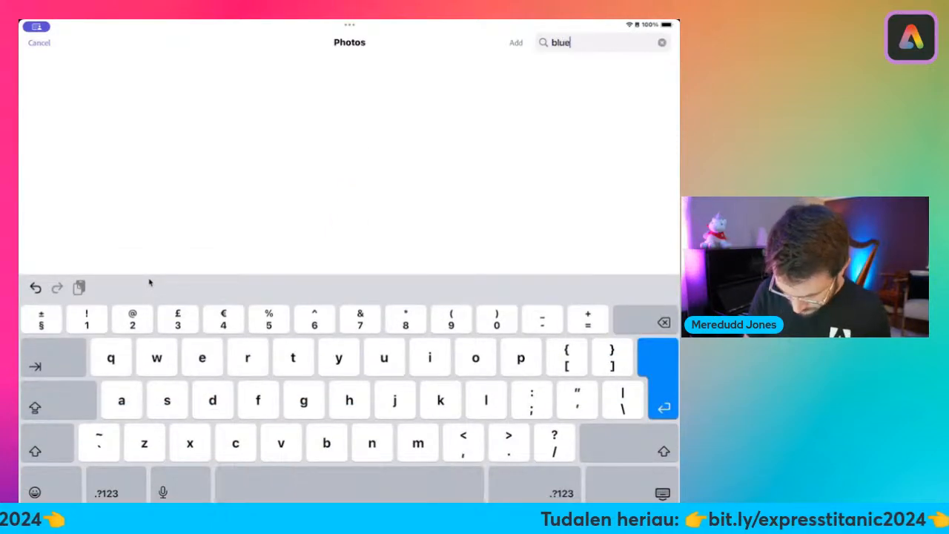
text( sky)
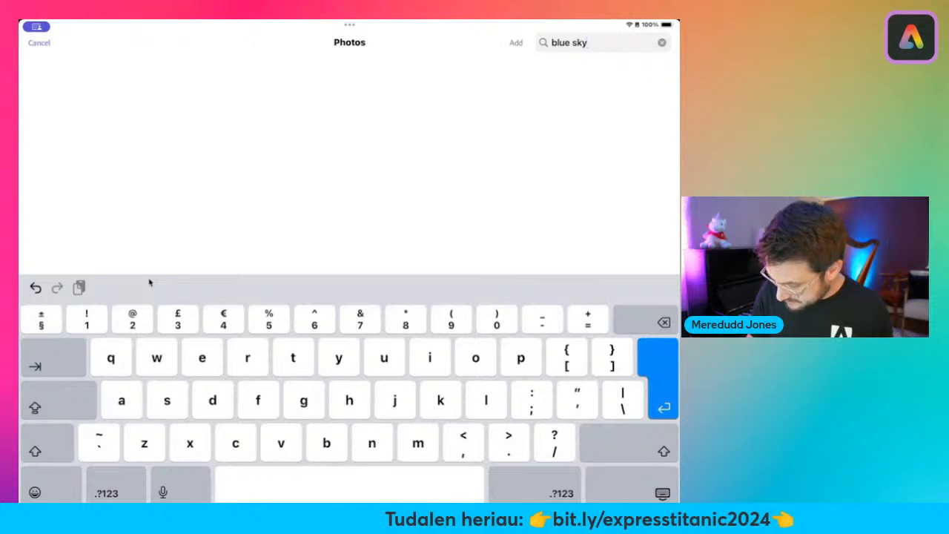
key(Return)
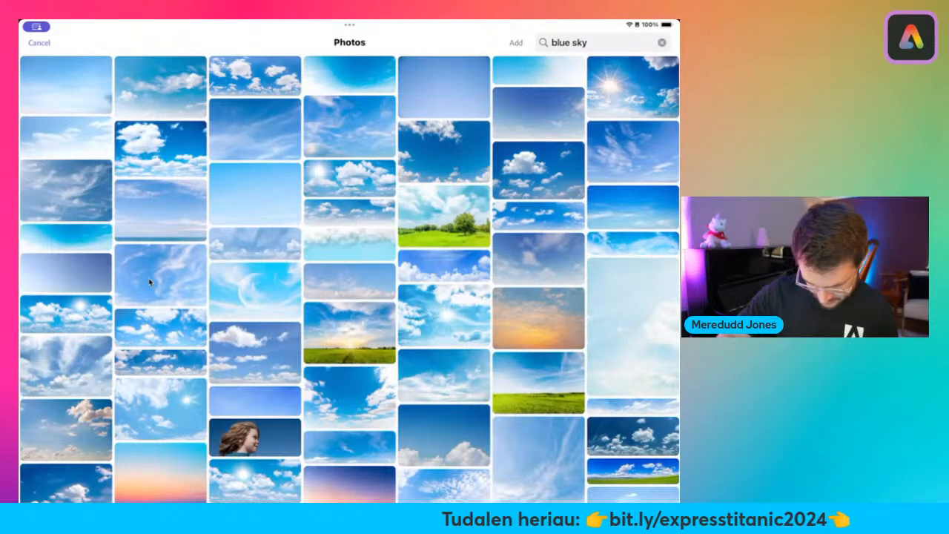
Add a blue sky photo with white clouds to the page, choosing the Move freely placement
scroll(150, 282, down, 3)
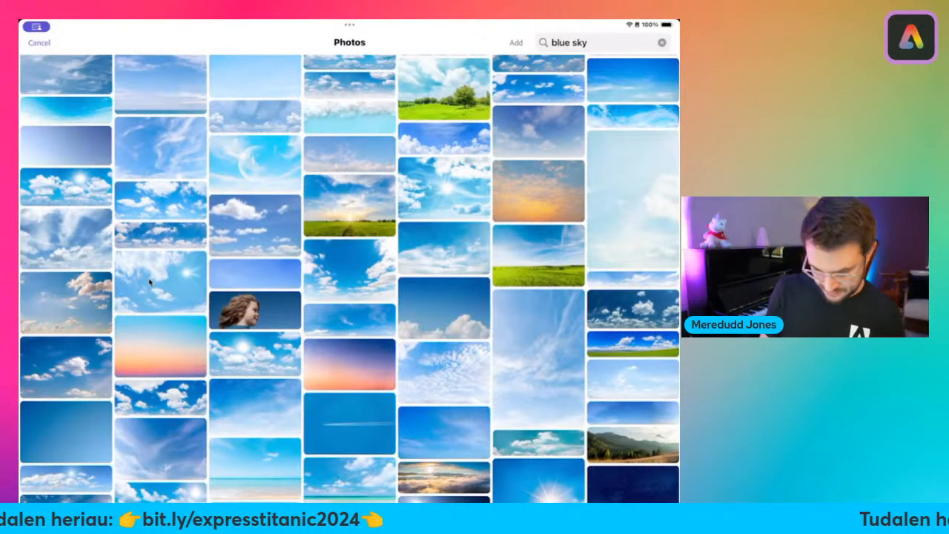
click(66, 239)
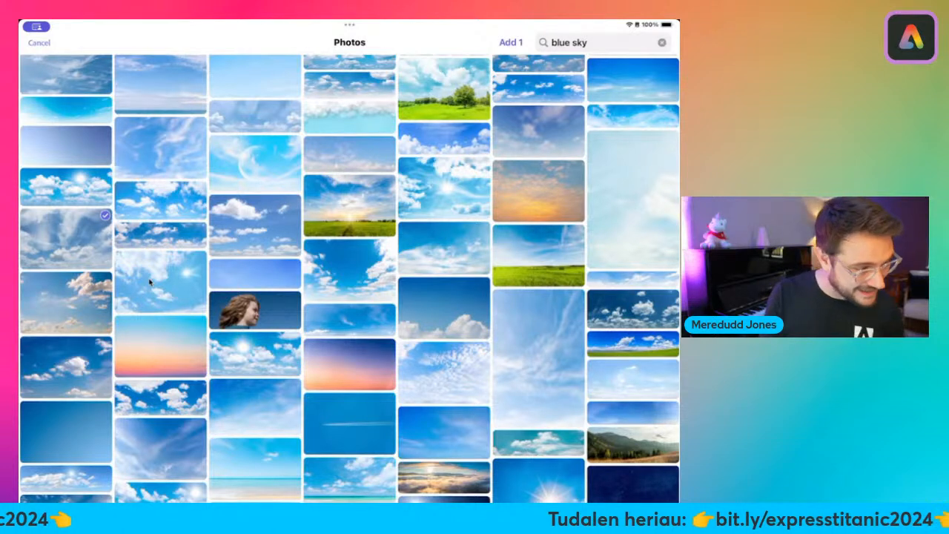
scroll(149, 280, up, 2)
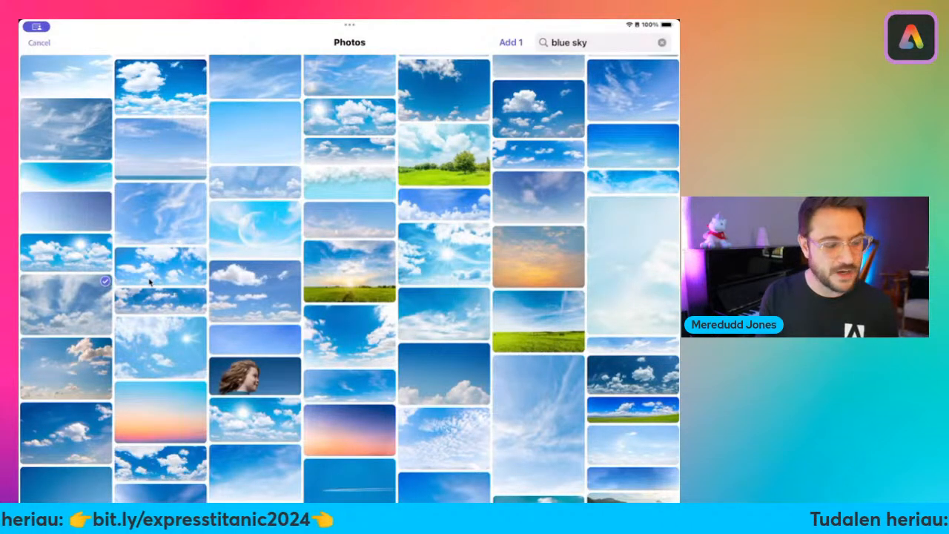
click(511, 42)
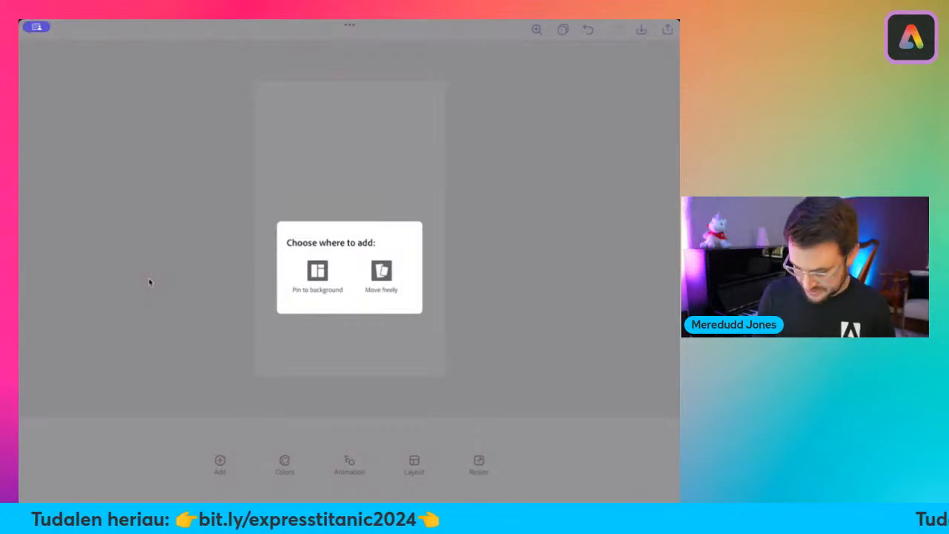
click(381, 272)
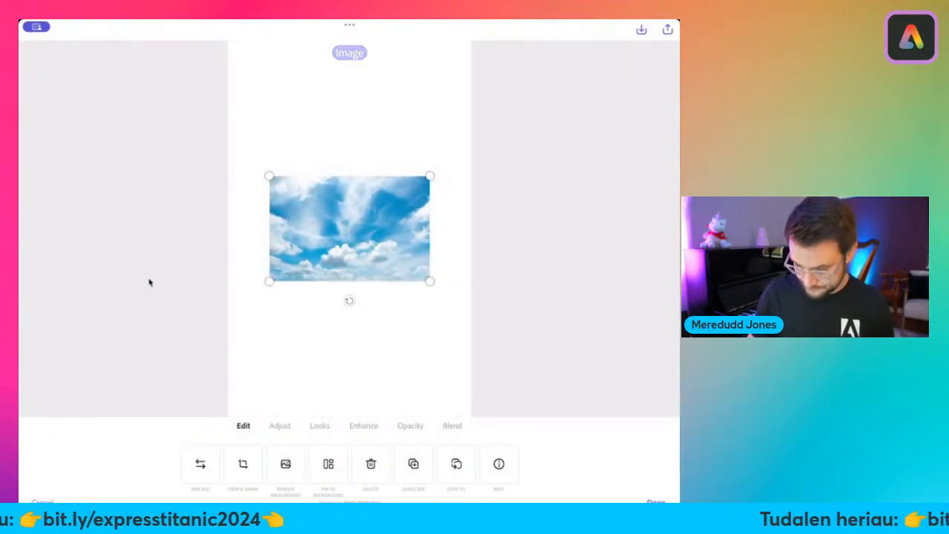
Enlarge the cloudy sky photo past the page's sides and position it over roughly the upper three quarters of the page
click(150, 281)
scroll(149, 282, down, 3)
click(349, 229)
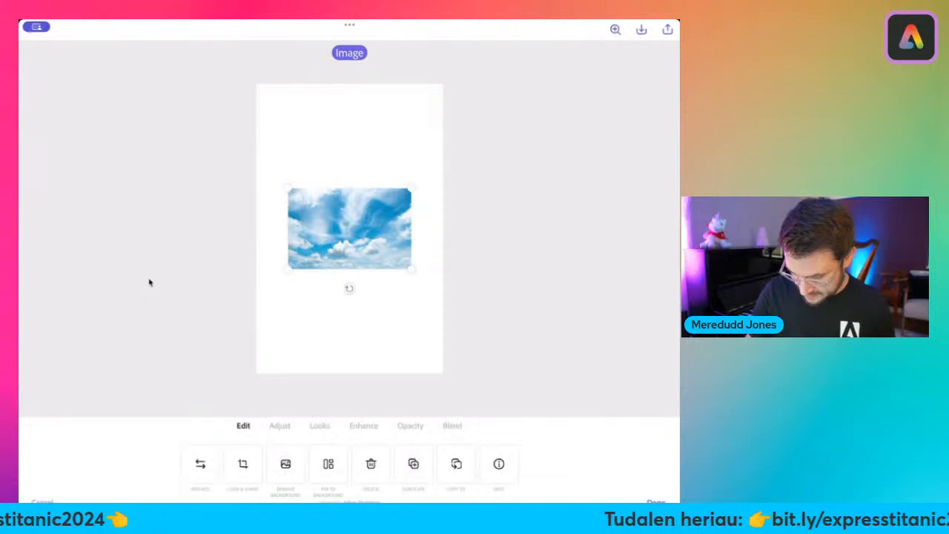
drag(411, 269, 474, 310)
drag(288, 188, 118, 76)
drag(349, 193, 467, 182)
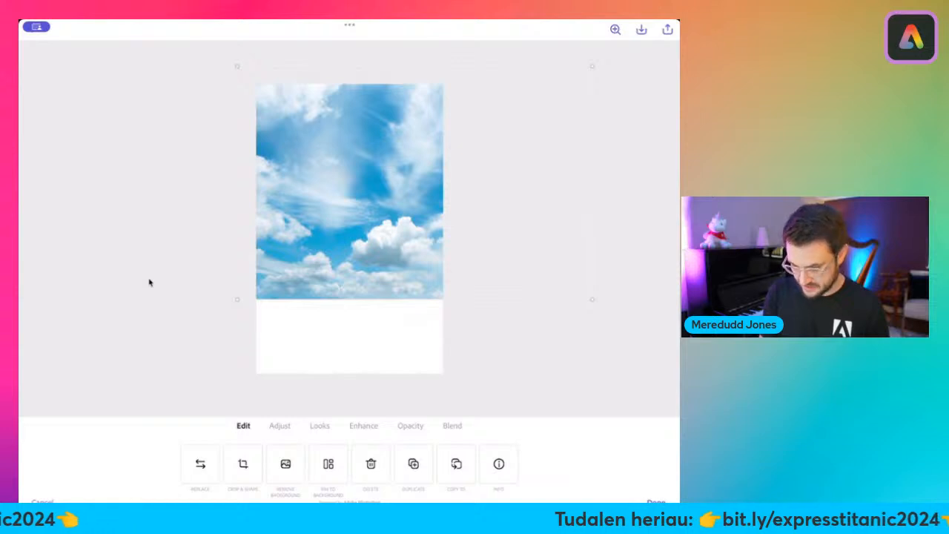
mouse_move(415, 182)
mouse_down()
mouse_move(412, 195)
mouse_move(413, 185)
mouse_up()
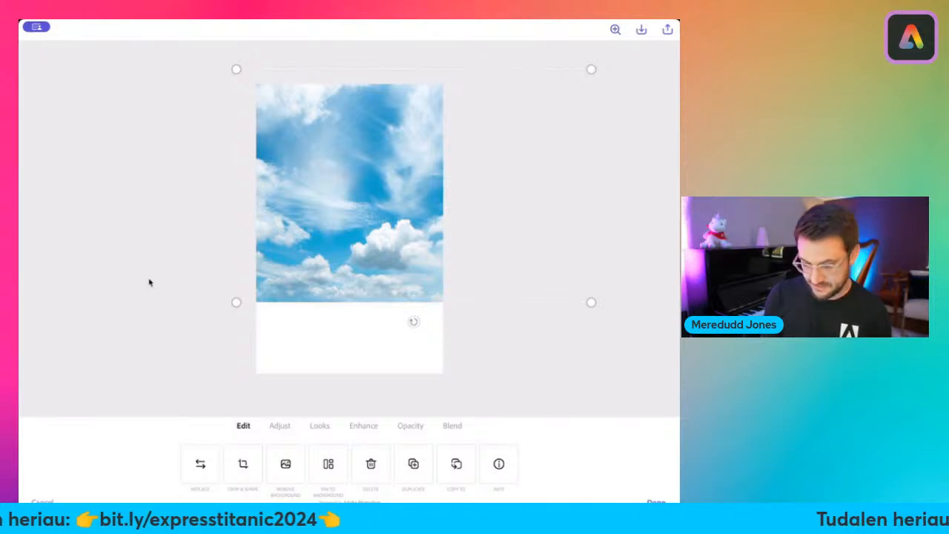
click(149, 283)
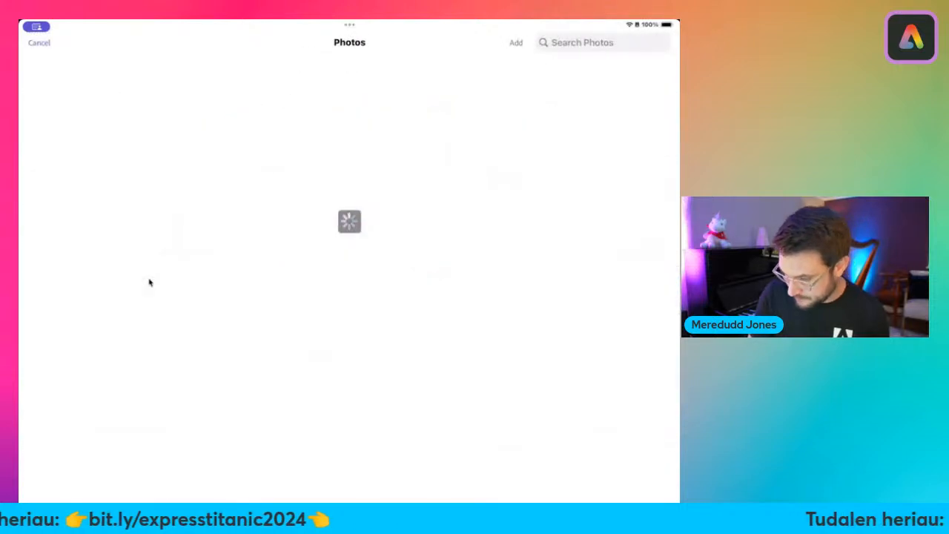
Search the photo library for "iceberg"
click(603, 43)
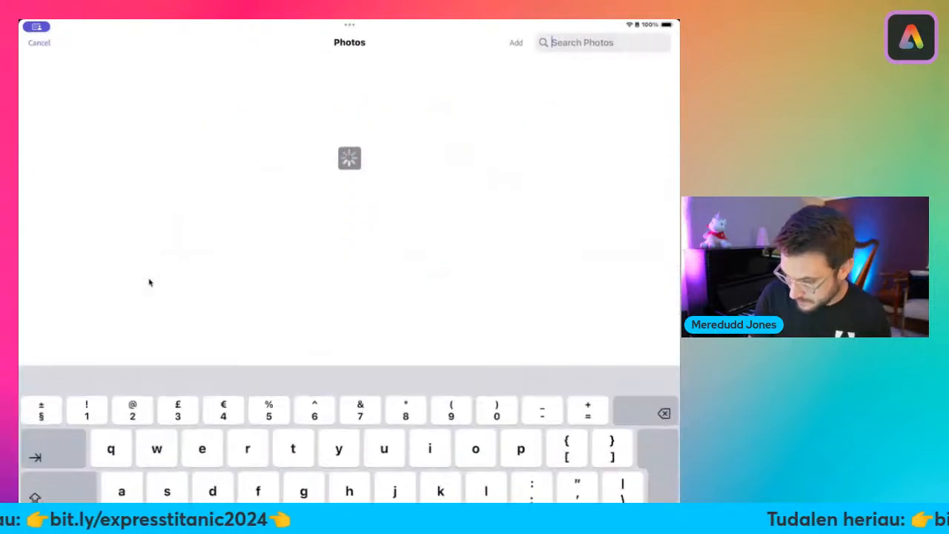
text(iceb)
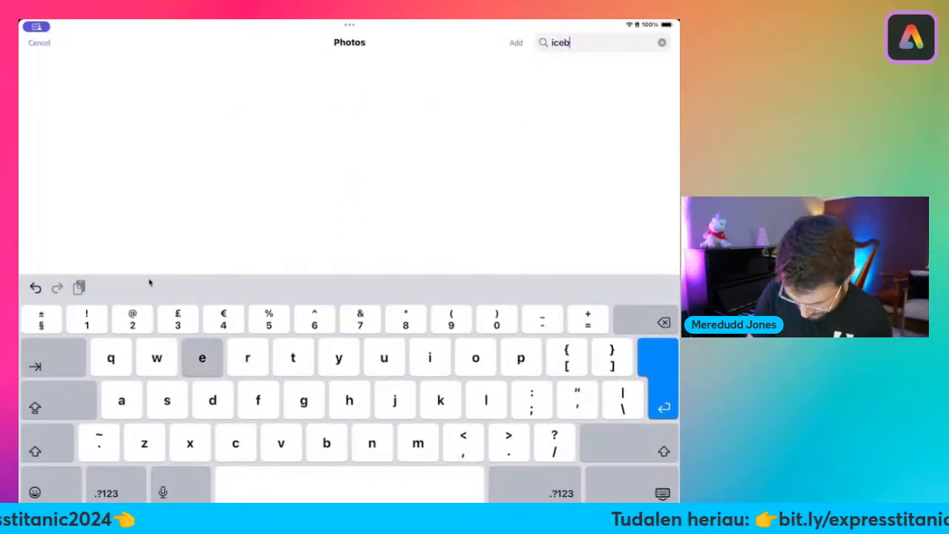
text(erg)
key(Return)
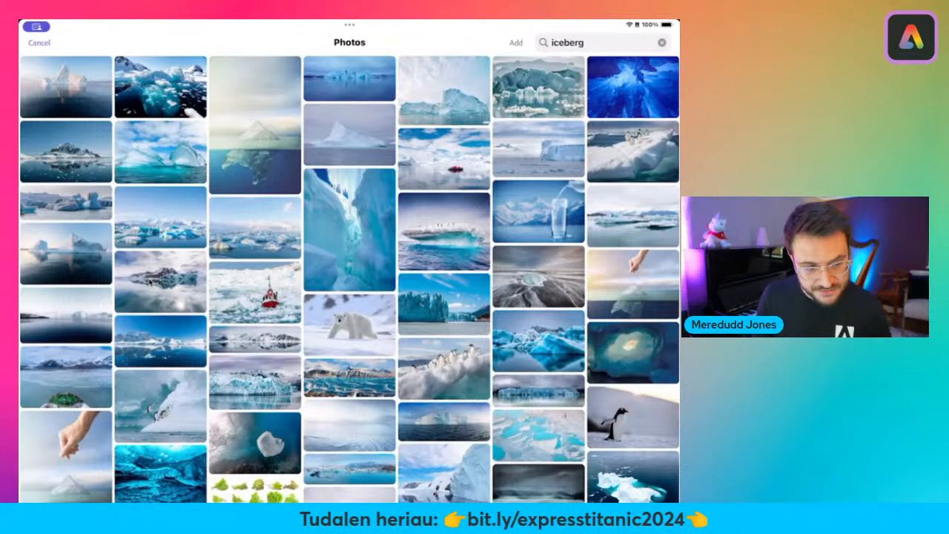
Add a pale iceberg photo with the Move freely placement, remove its background and enlarge it across the lower part of the sky
click(350, 135)
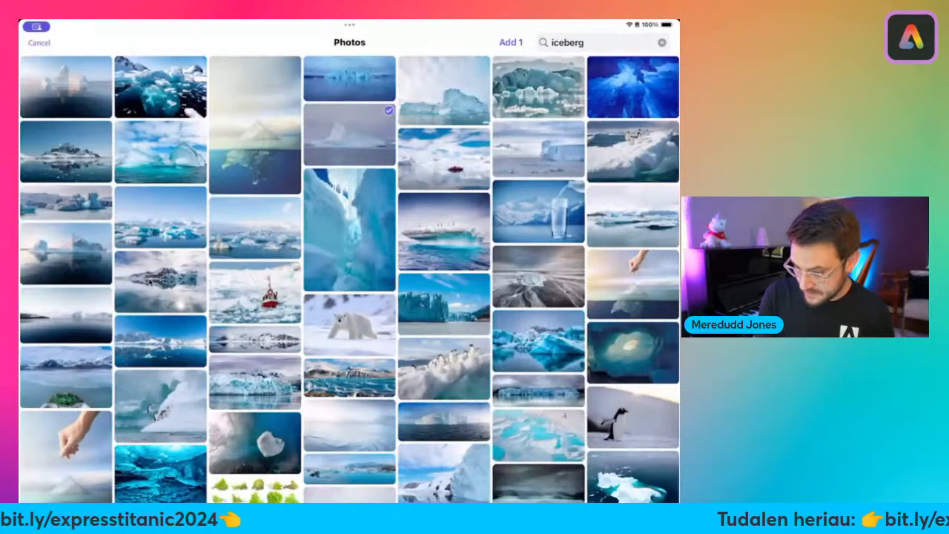
click(510, 42)
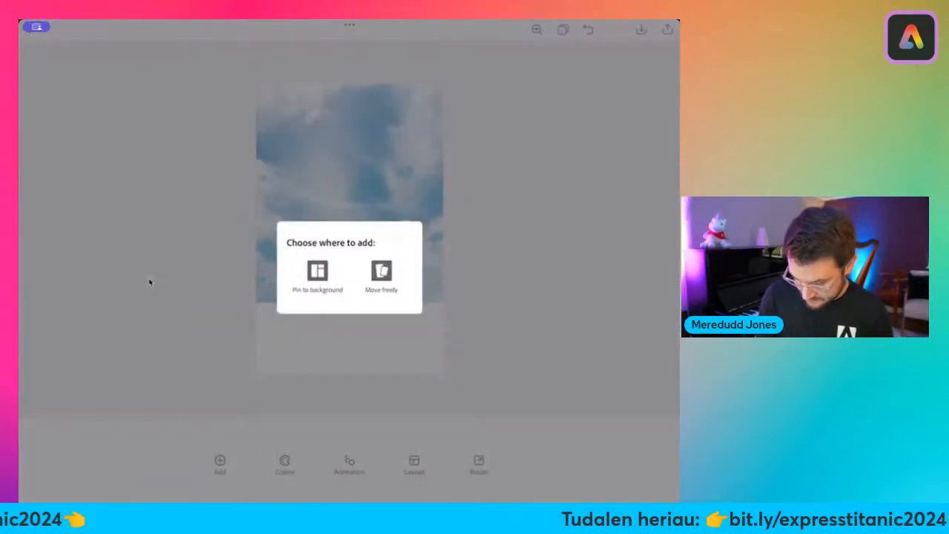
click(381, 272)
drag(349, 228, 349, 186)
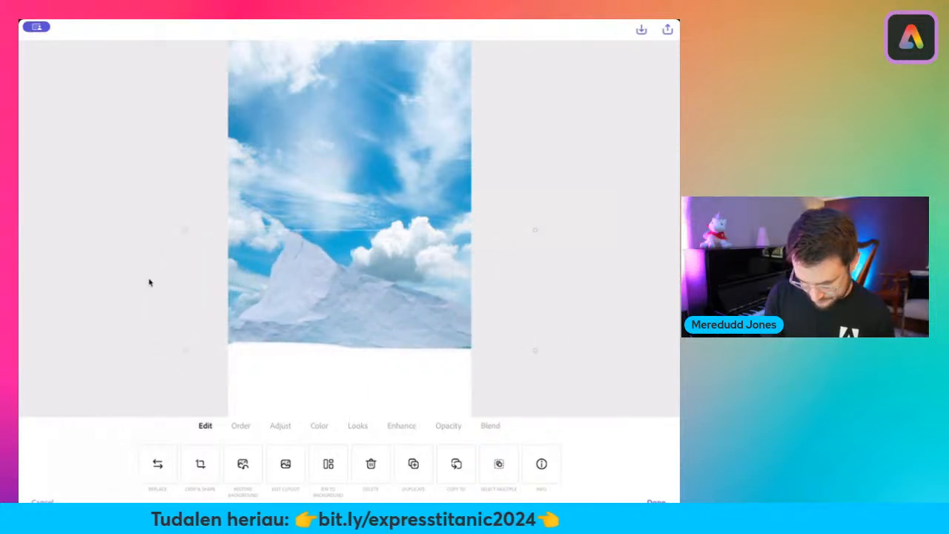
click(149, 282)
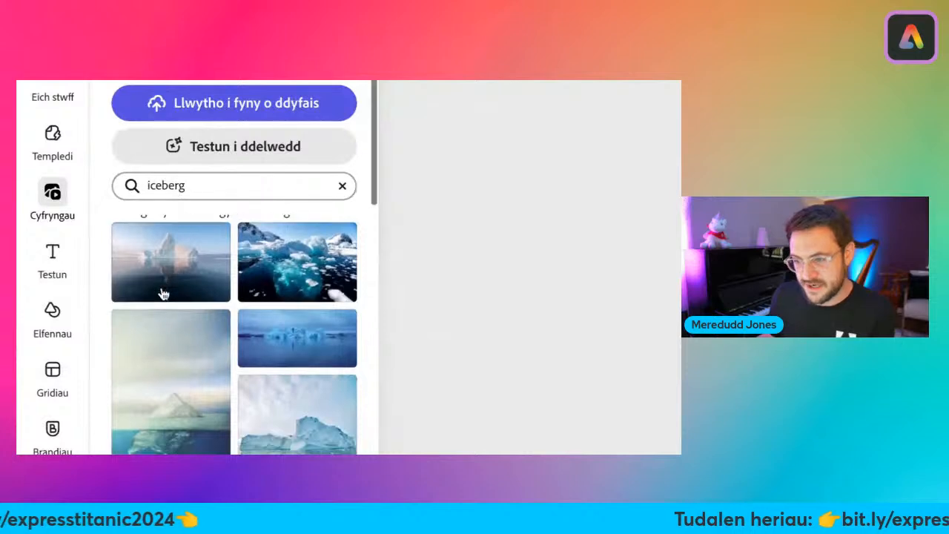
In the web version, add the photo of a jagged iceberg on calm water and move it to the middle of the page
scroll(161, 292, down, 5)
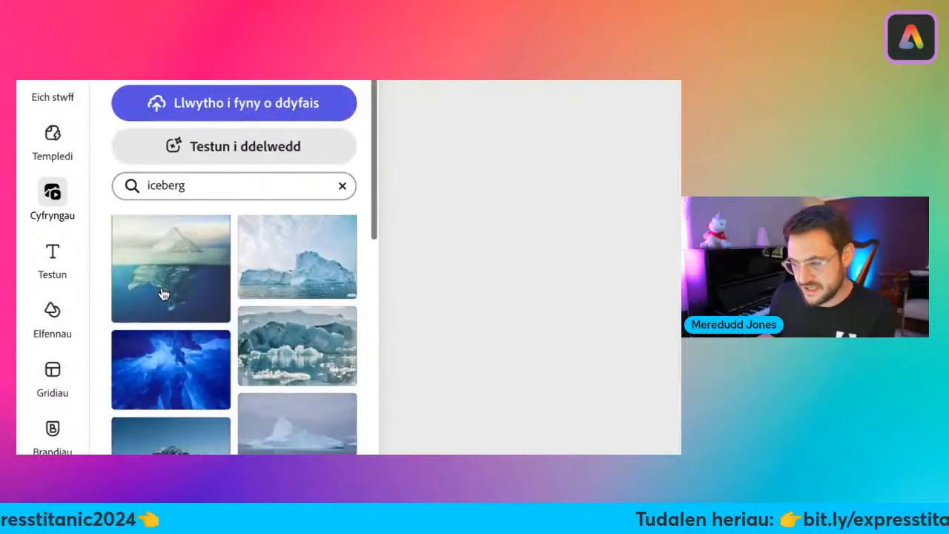
click(311, 268)
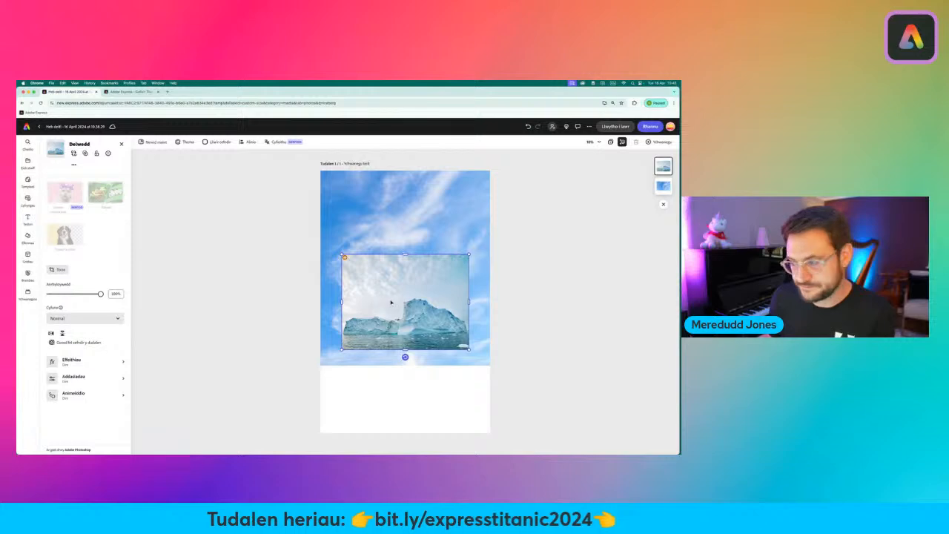
drag(392, 301, 392, 273)
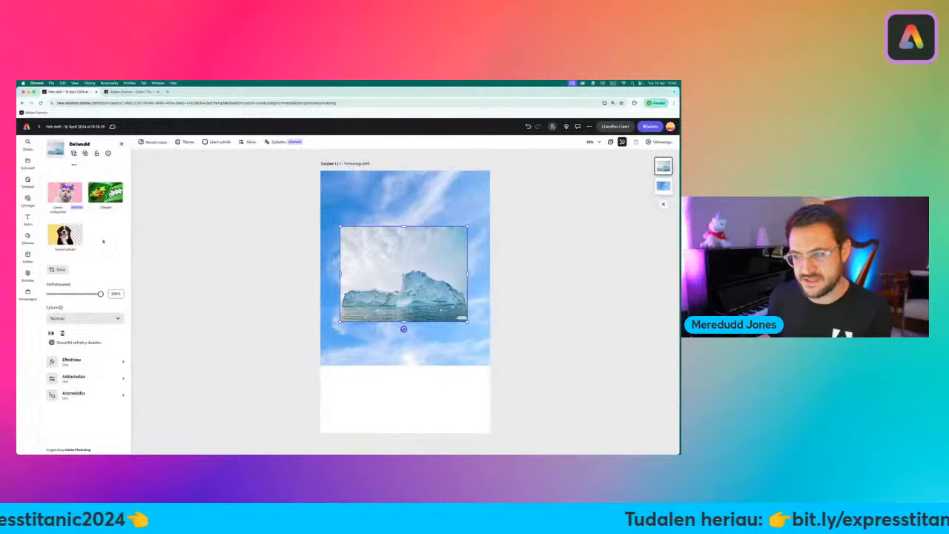
Remove the iceberg photo's background and enlarge the cutout past the page's sides, placing it over the sky's lower edge
click(53, 238)
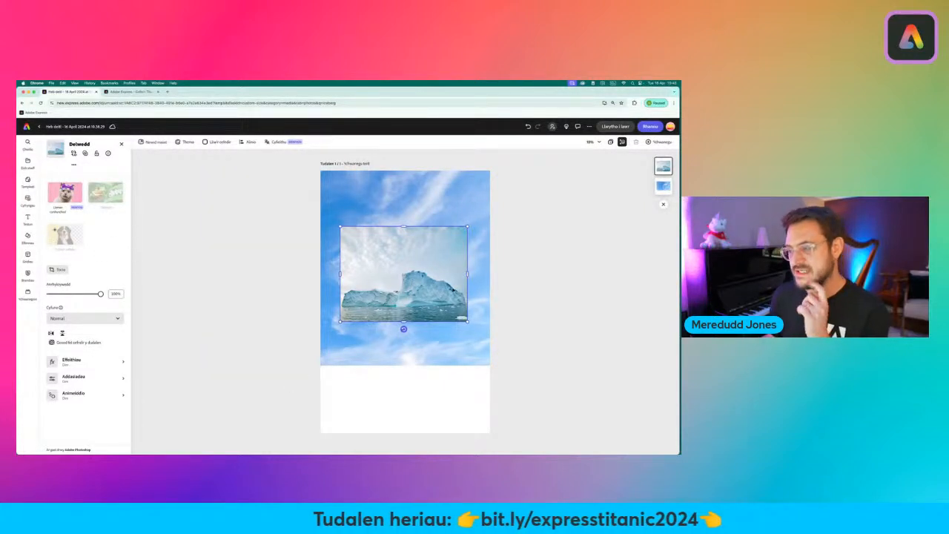
drag(440, 299, 474, 368)
drag(376, 341, 310, 316)
drag(433, 356, 434, 353)
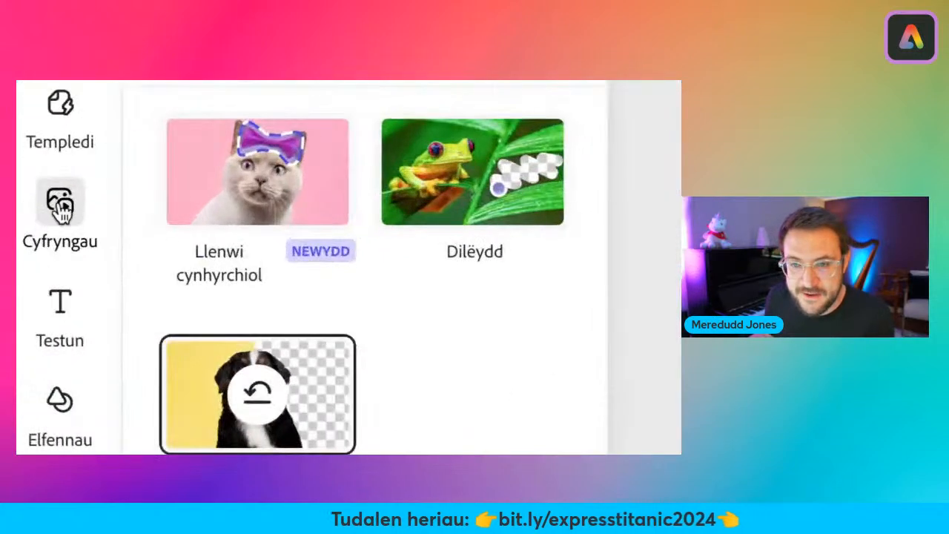
Search the media photos for "ocean"
click(27, 199)
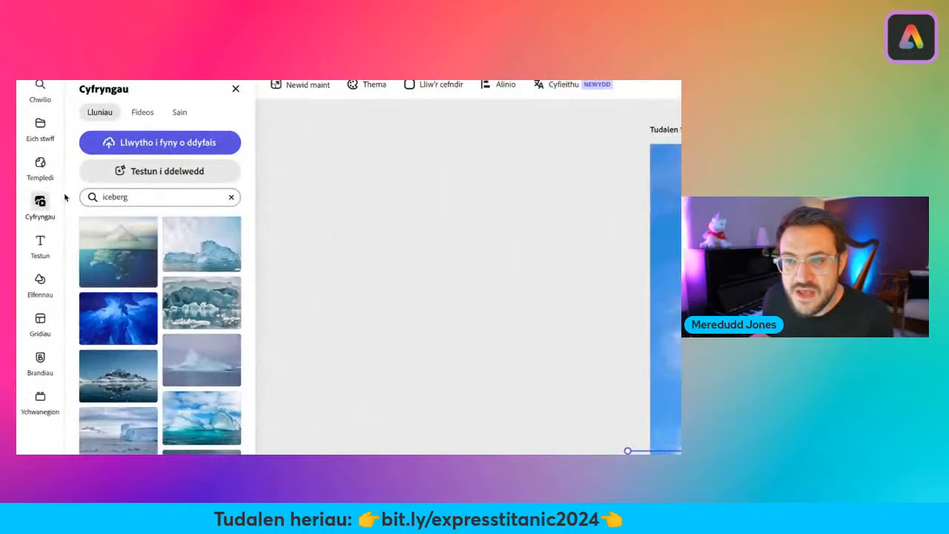
click(141, 195)
double_click(145, 195)
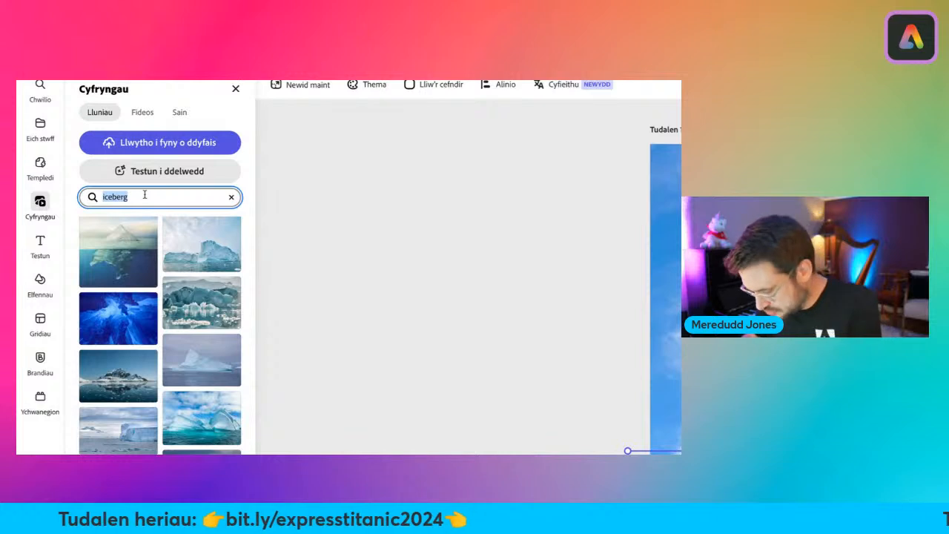
text(ocean)
key(Return)
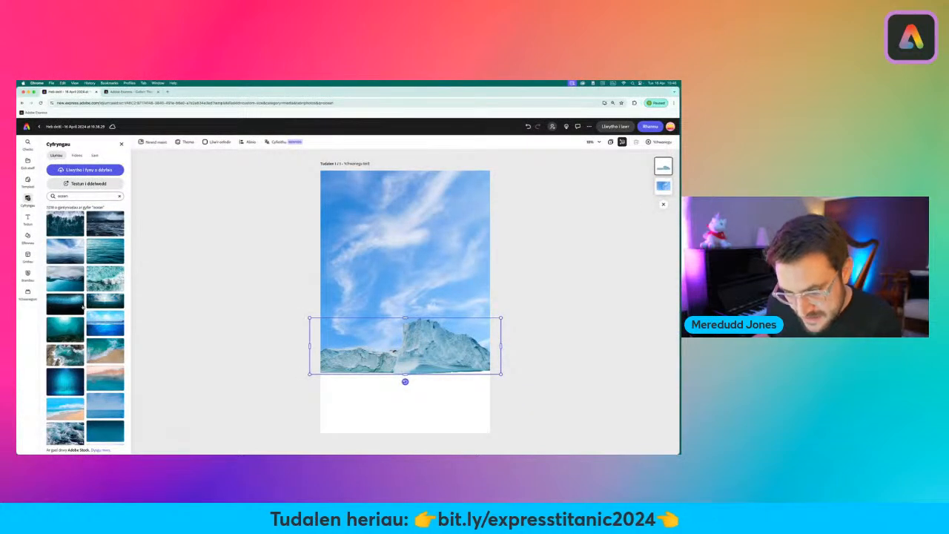
Browse the ocean photos and add the dark, stormy sea photo to the page
scroll(83, 306, down, 5)
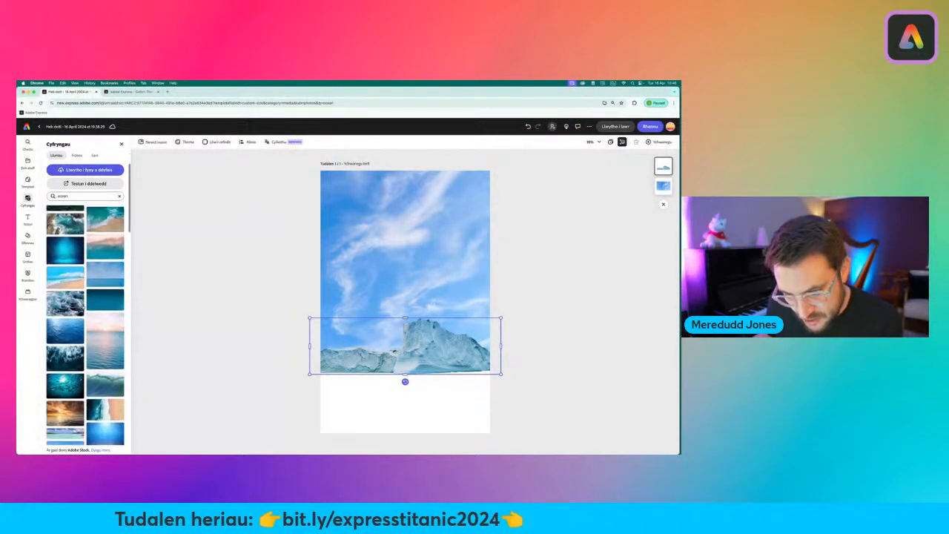
scroll(85, 327, down, 1)
scroll(61, 347, down, 6)
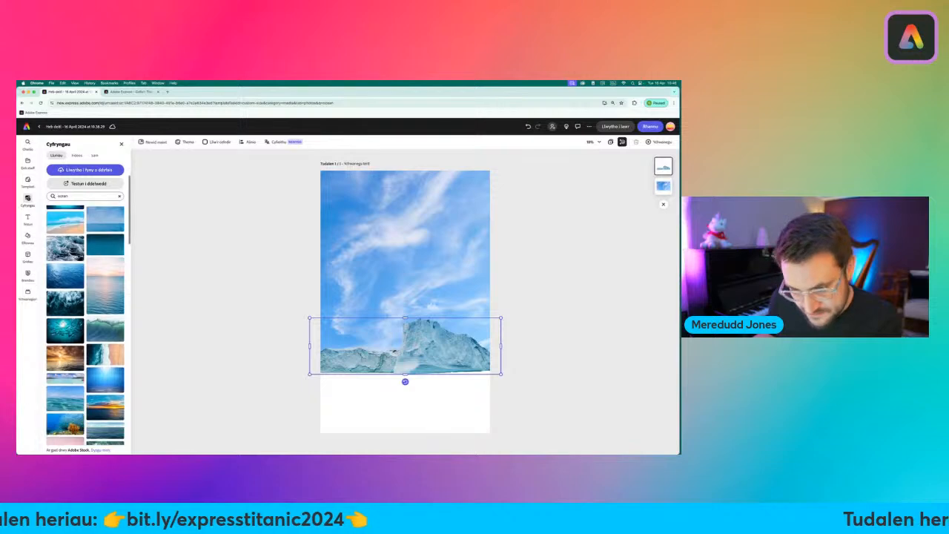
scroll(61, 345, down, 8)
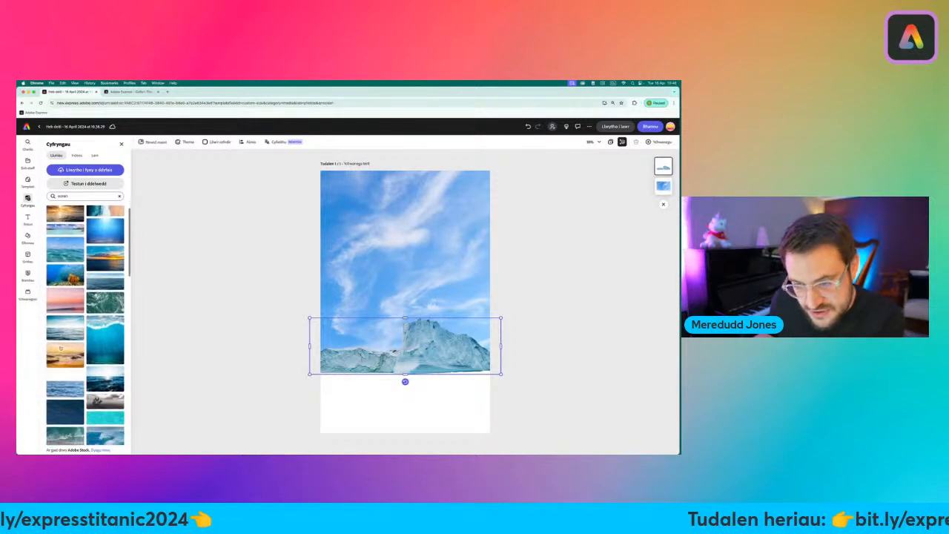
scroll(61, 349, up, 15)
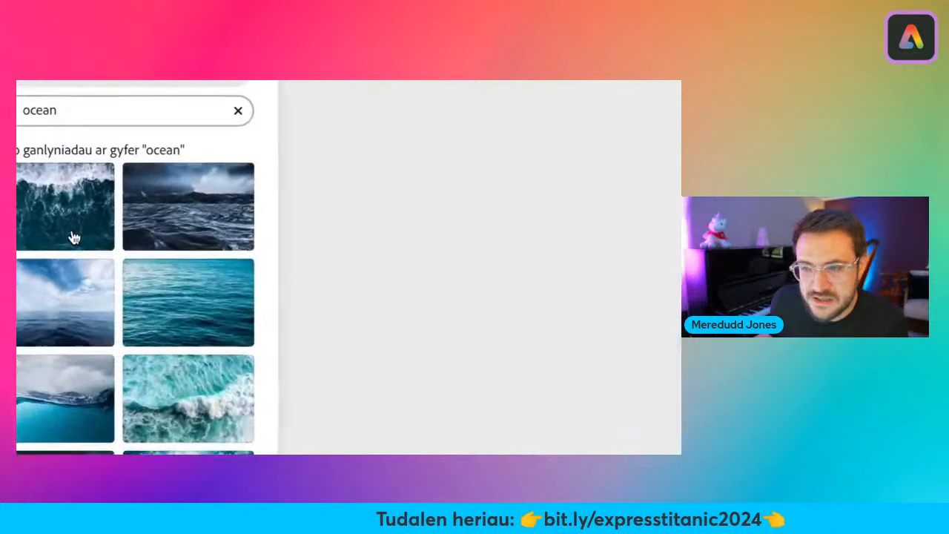
click(213, 226)
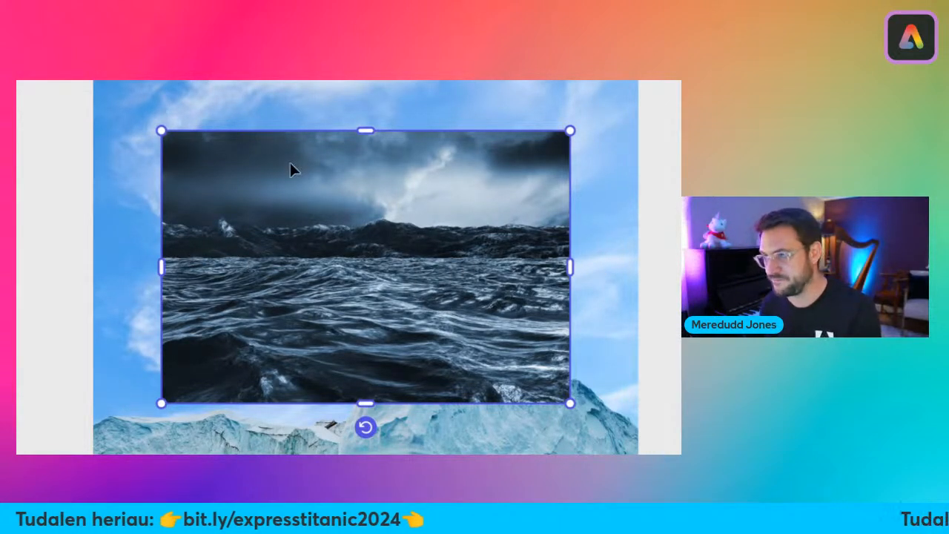
Crop the sky and horizon off the upper part of the stormy sea photo, leaving only the water
click(369, 131)
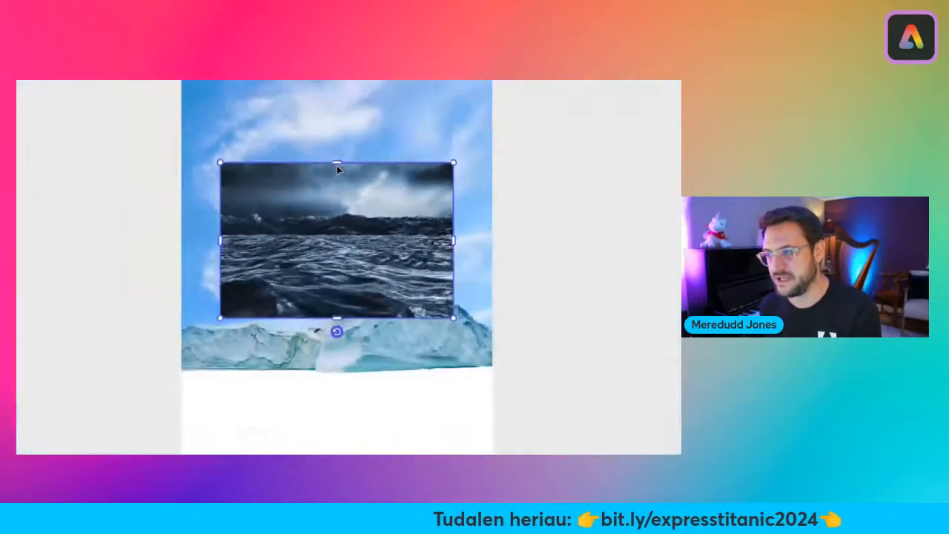
drag(337, 165, 345, 234)
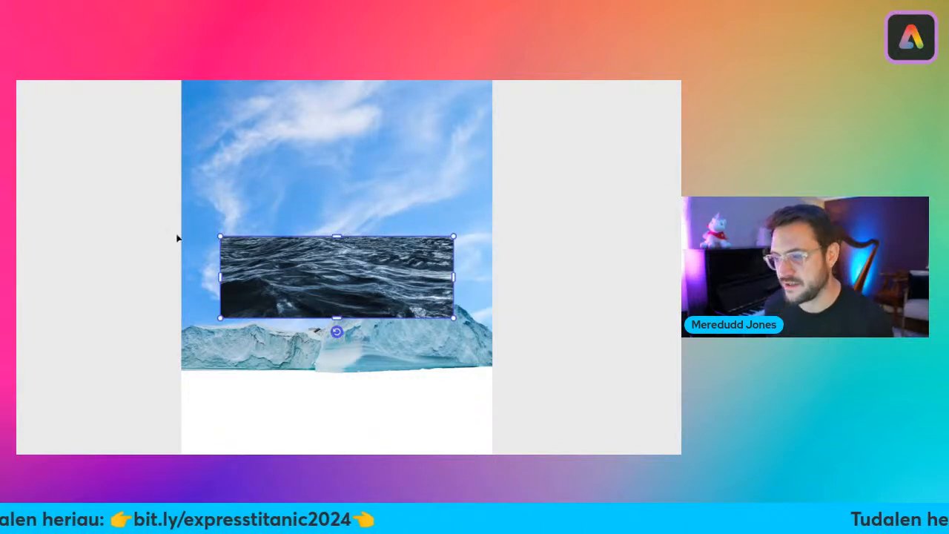
click(153, 237)
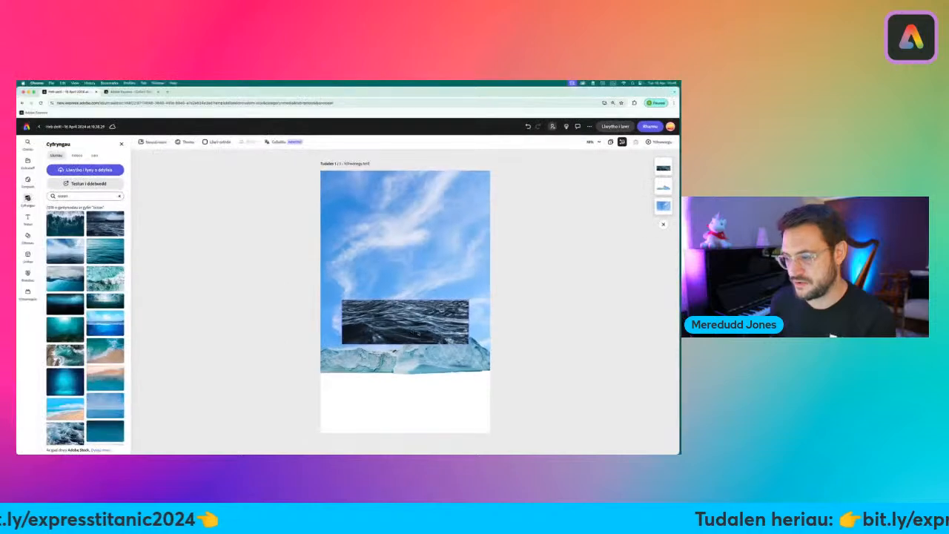
Move and enlarge the cropped sea photo to fill the white area below the iceberg, and bring the iceberg layer in front of it
drag(404, 322, 431, 414)
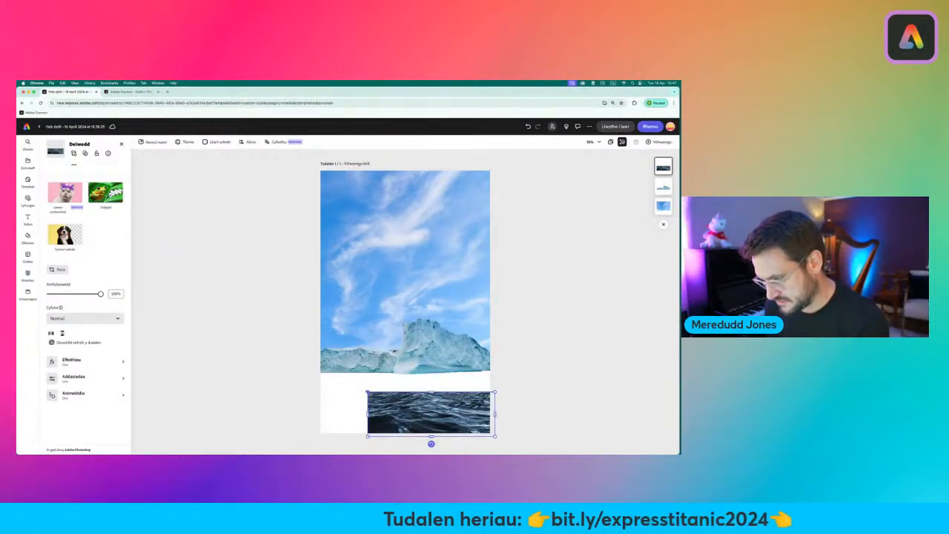
drag(368, 392, 300, 375)
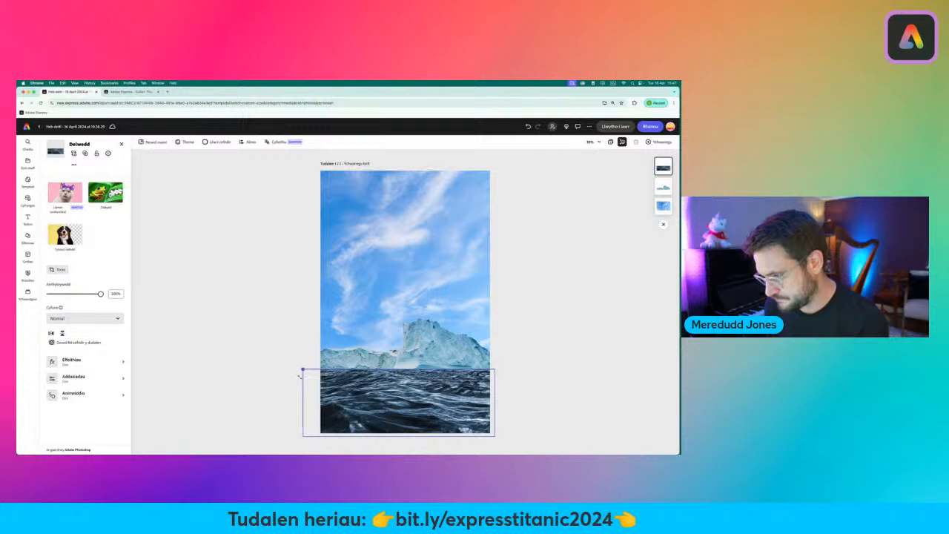
click(298, 369)
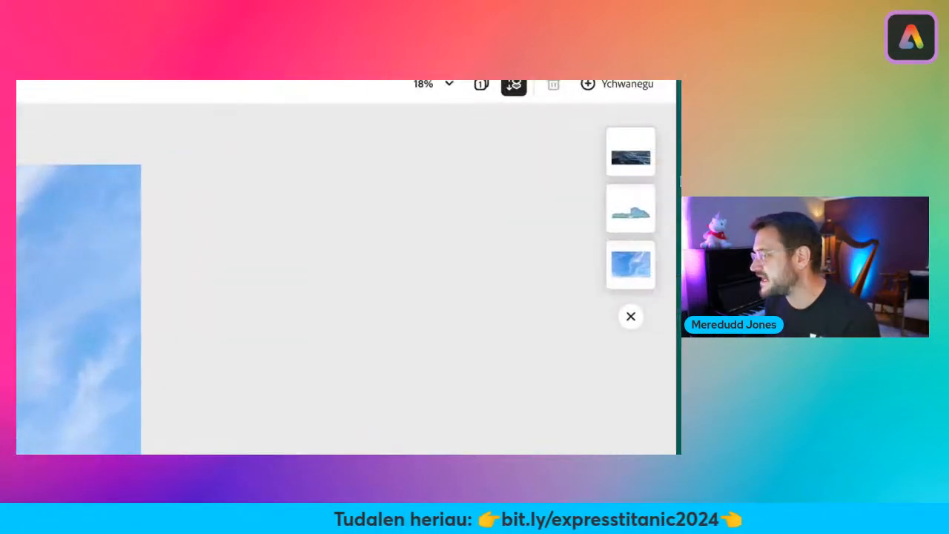
drag(620, 211, 635, 144)
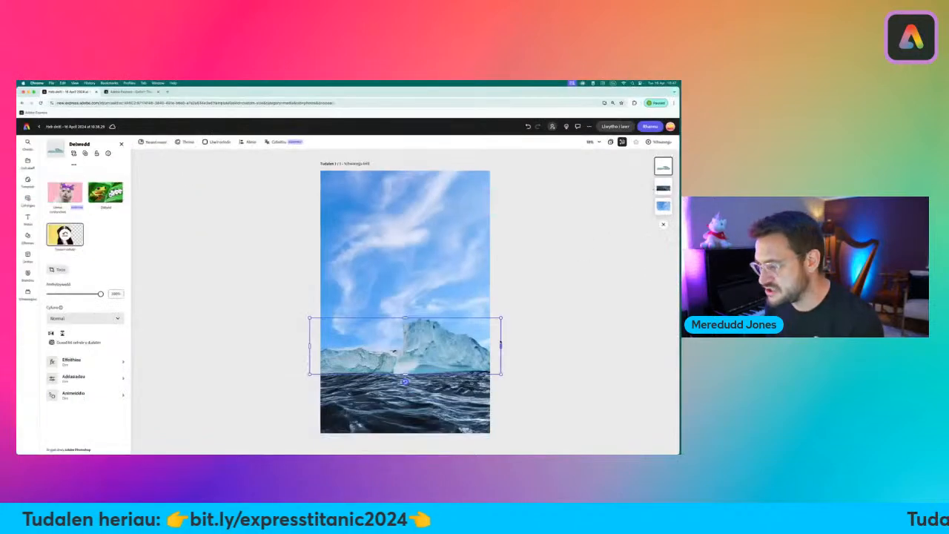
click(507, 396)
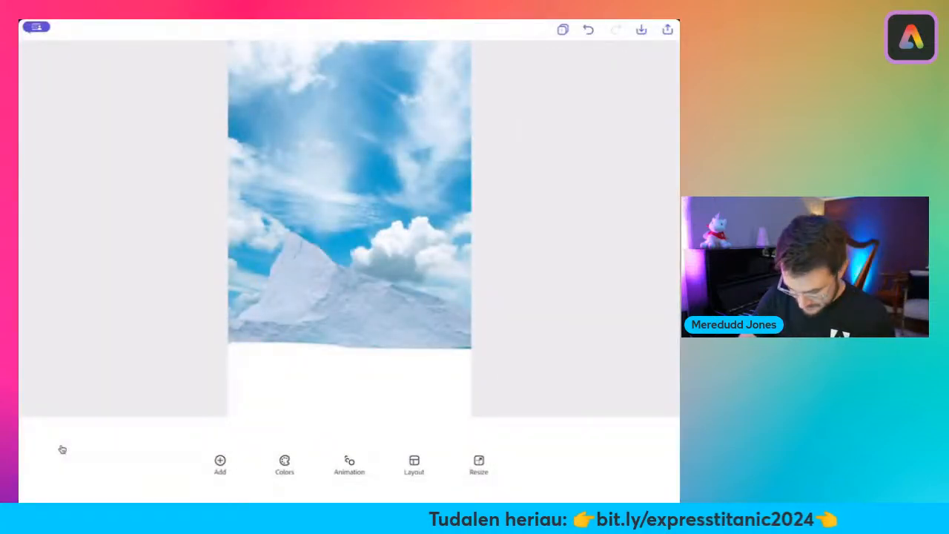
In the tablet app, search the photo library for "ocean"
click(220, 464)
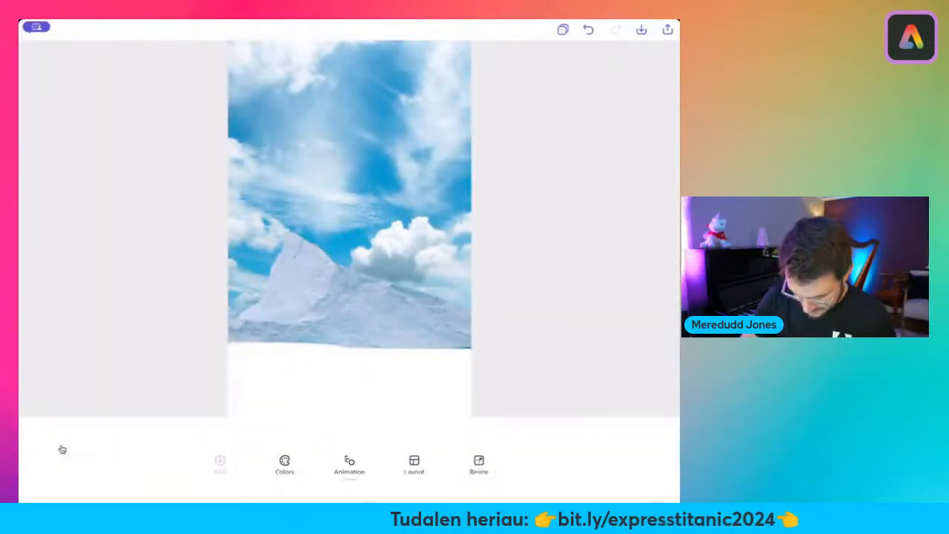
click(277, 454)
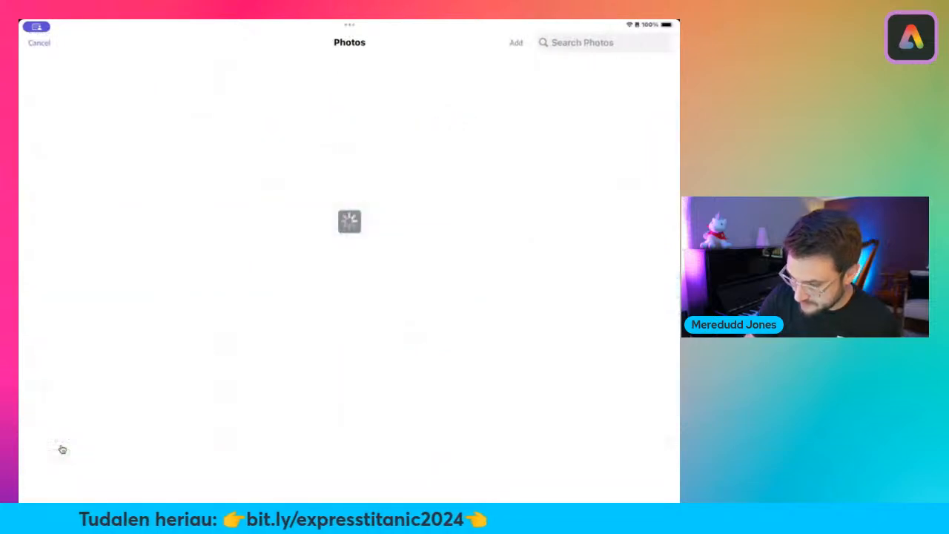
text(oce)
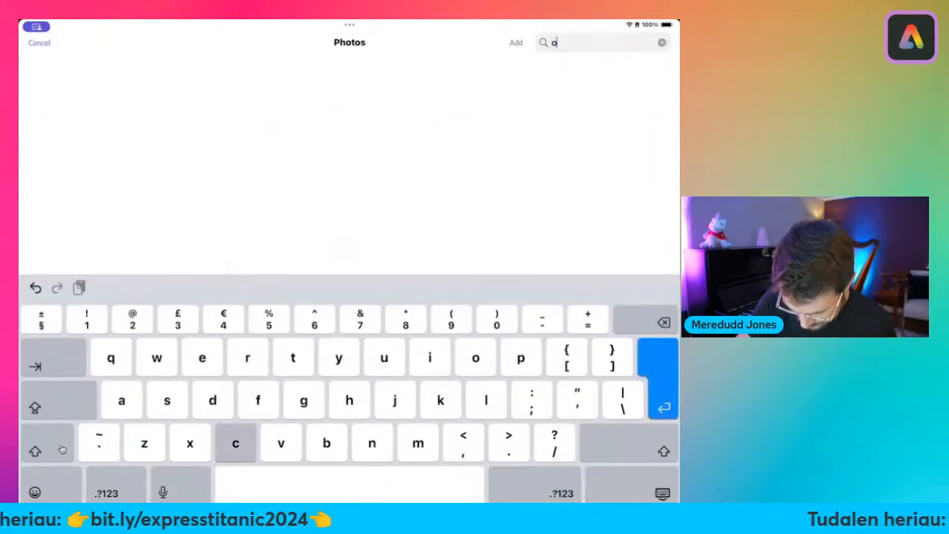
text(an)
key(Return)
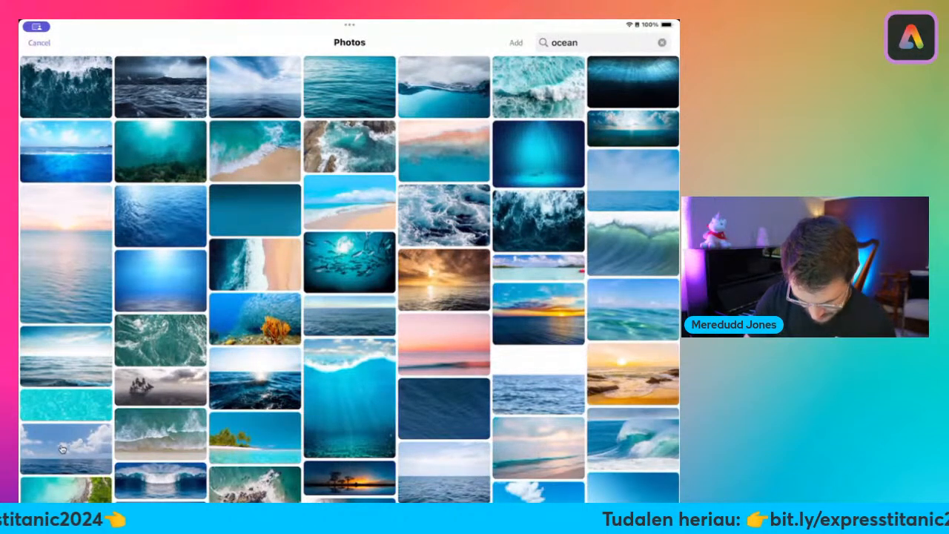
Add the calm sea photo with a pale, cloudy horizon to the page, choosing the Move freely placement
click(66, 356)
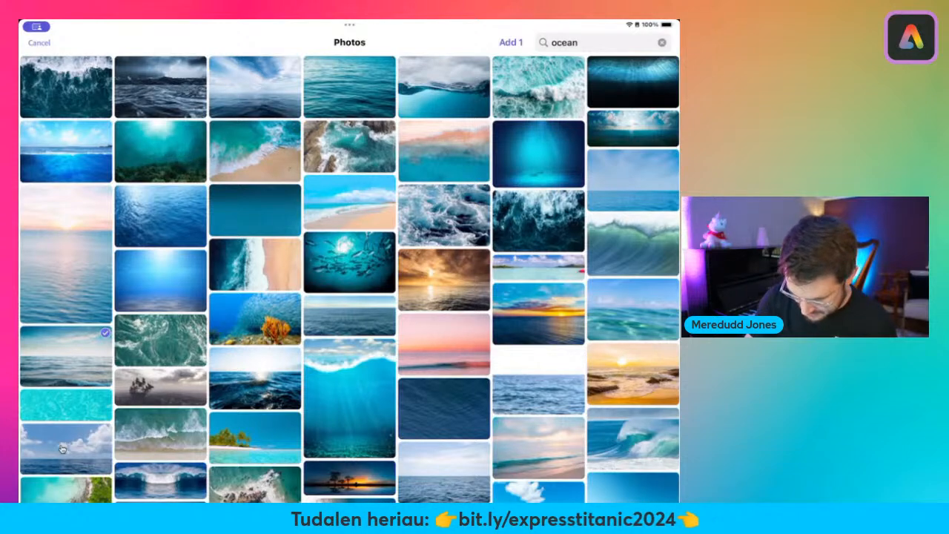
click(511, 42)
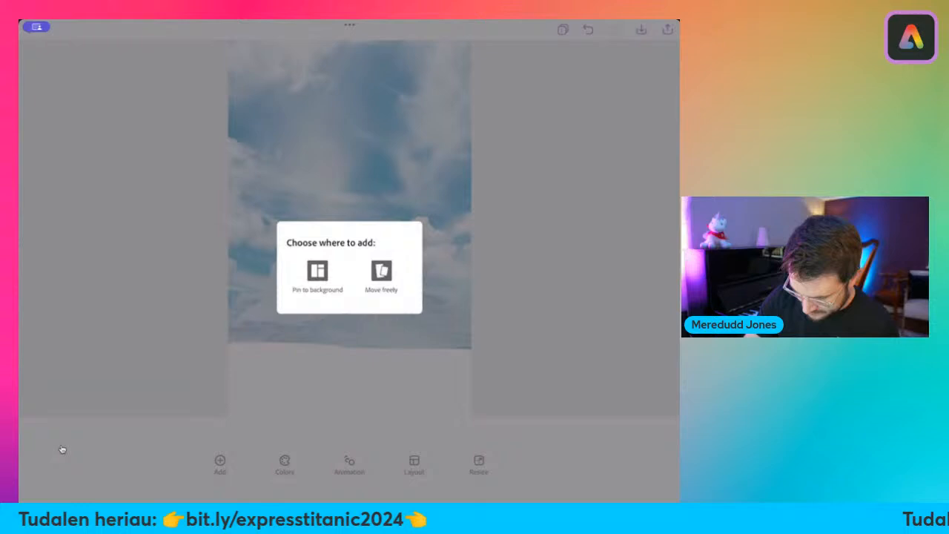
click(381, 272)
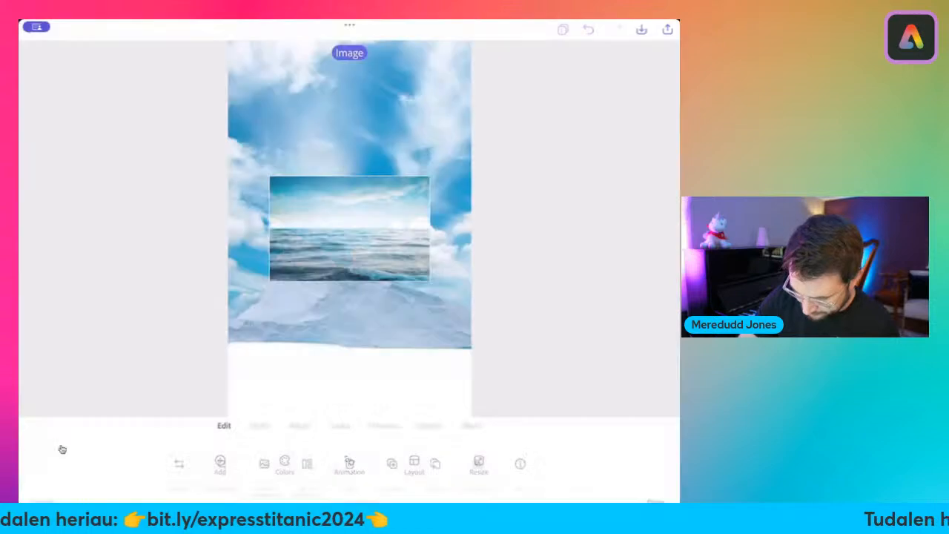
Enlarge the calm sea photo and crop off its sky down to the horizon, leaving only the water
drag(335, 217, 318, 198)
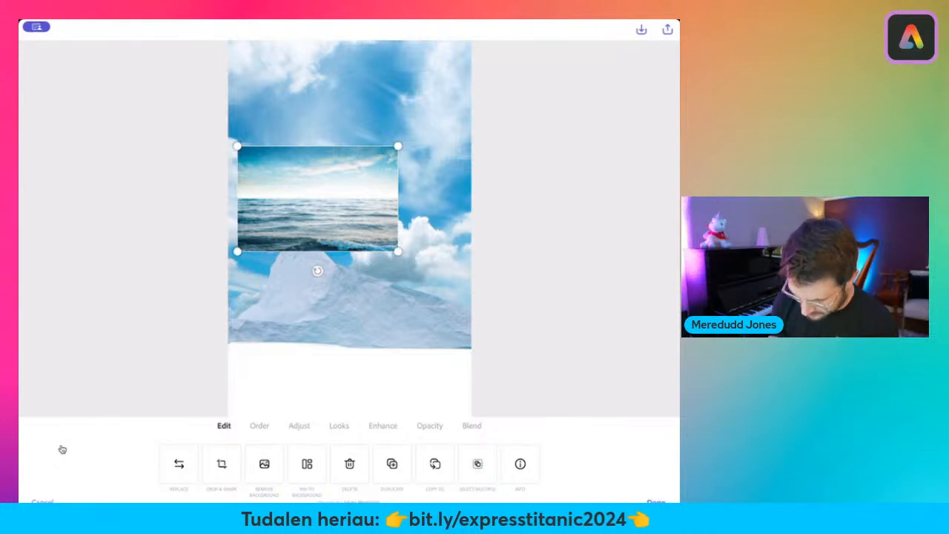
drag(397, 252, 461, 292)
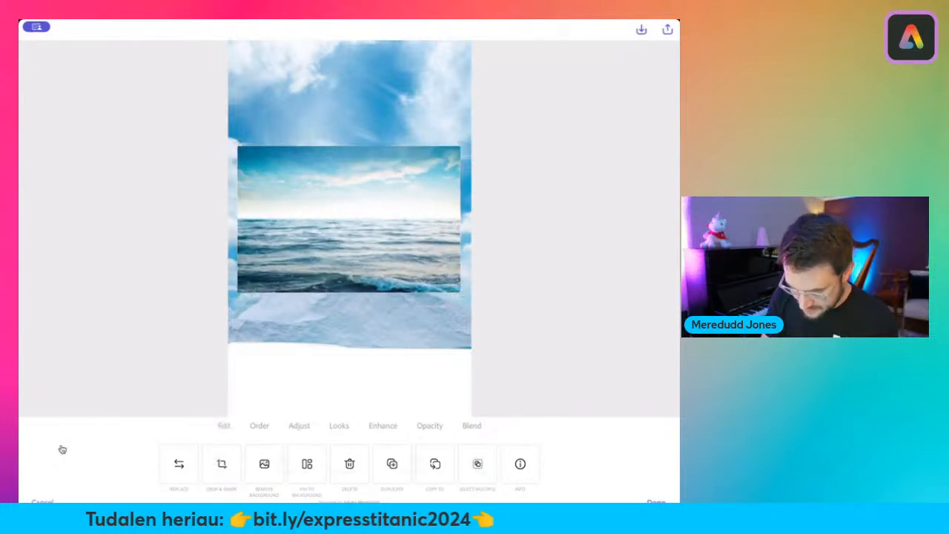
scroll(349, 222, up, 5)
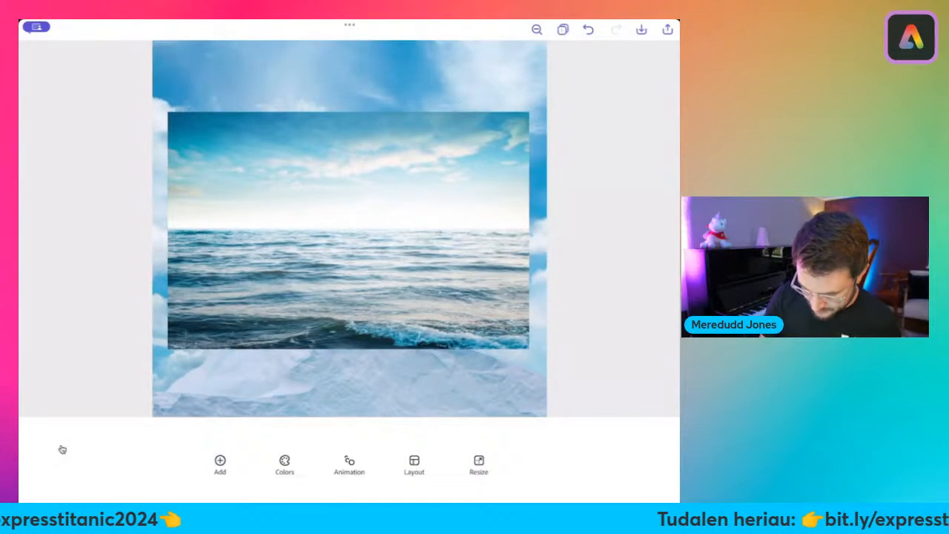
click(349, 230)
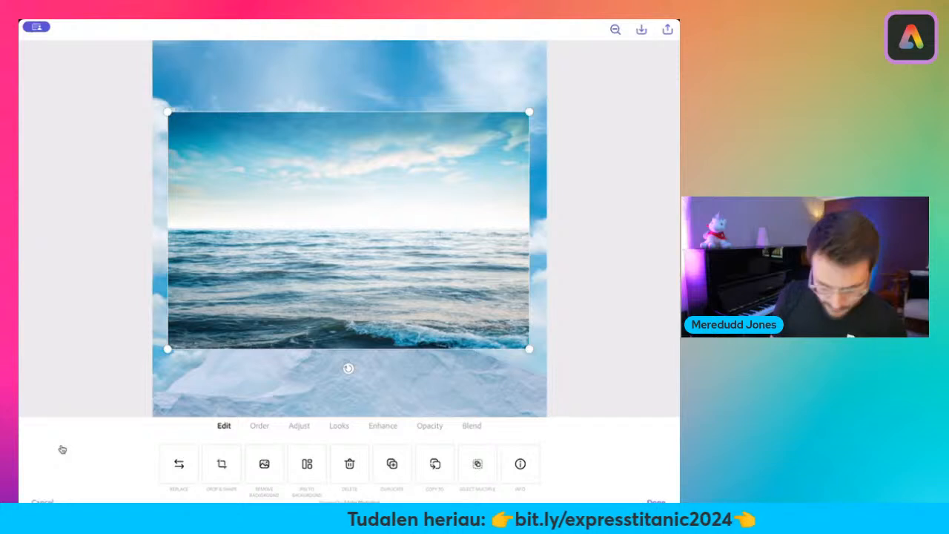
click(222, 465)
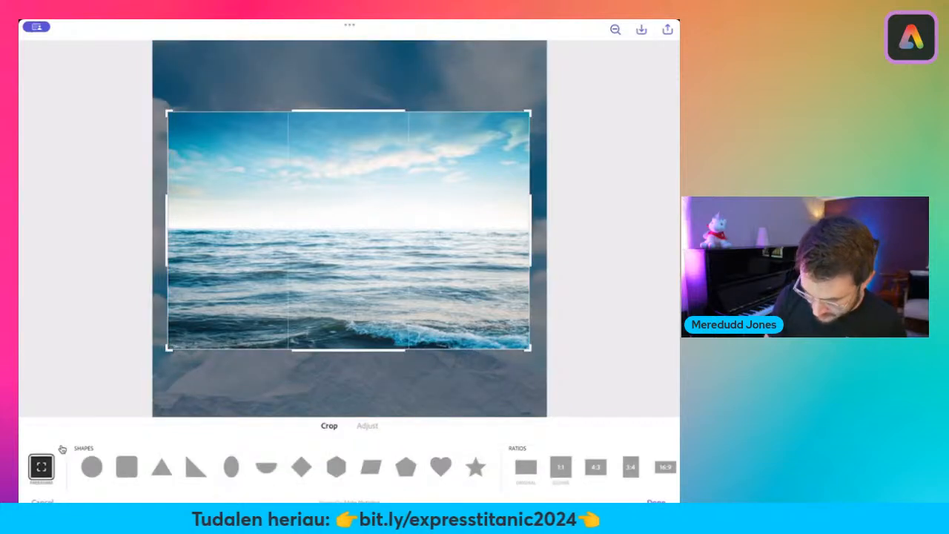
drag(348, 111, 348, 230)
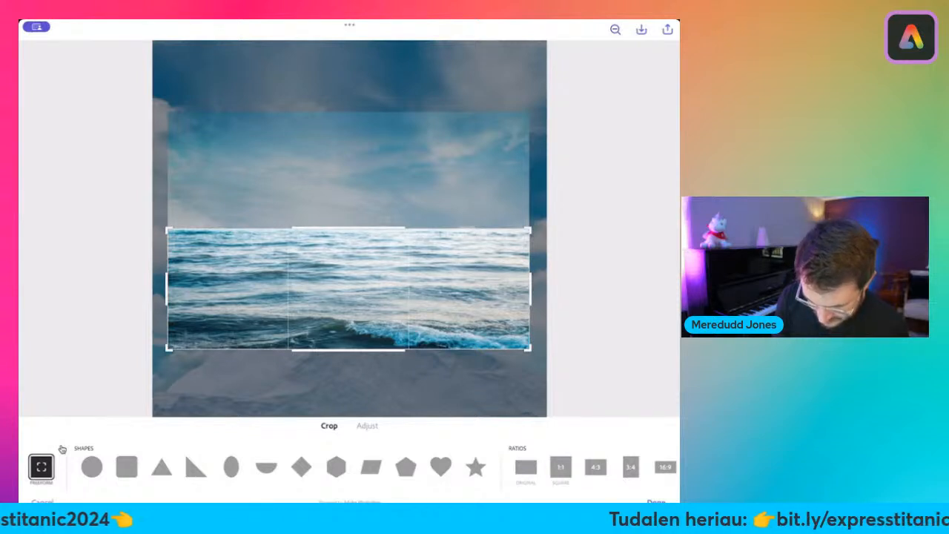
click(656, 502)
Move the cropped calm sea photo below the iceberg and enlarge it to cover the white area across the page's full width
scroll(349, 229, down, 5)
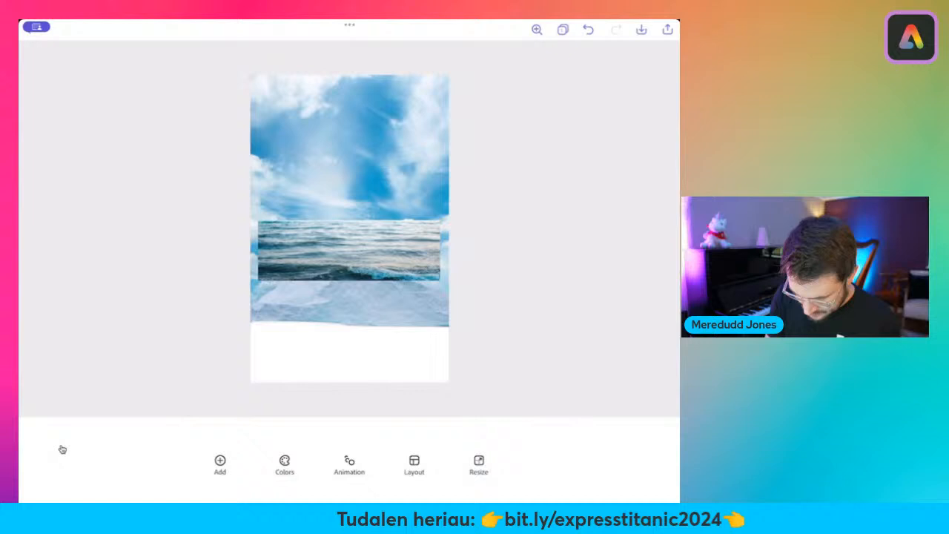
click(349, 249)
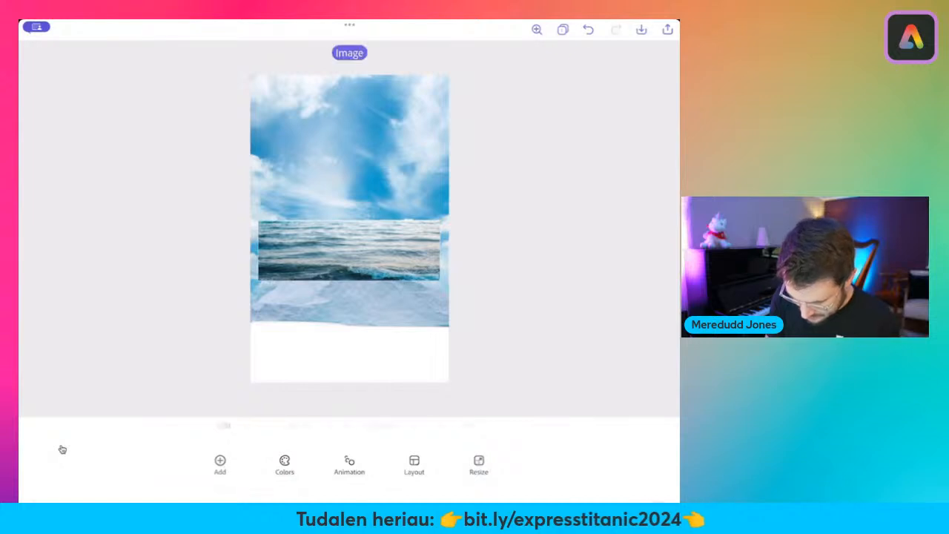
drag(348, 252, 344, 345)
drag(432, 375, 470, 387)
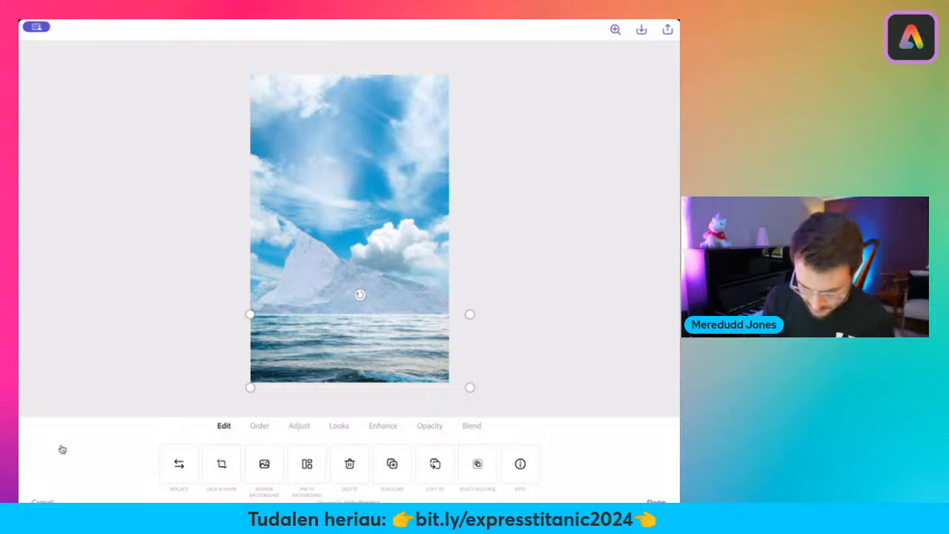
Change the sea photo's layer order so it sits one level down, behind the iceberg but in front of the sky
click(260, 425)
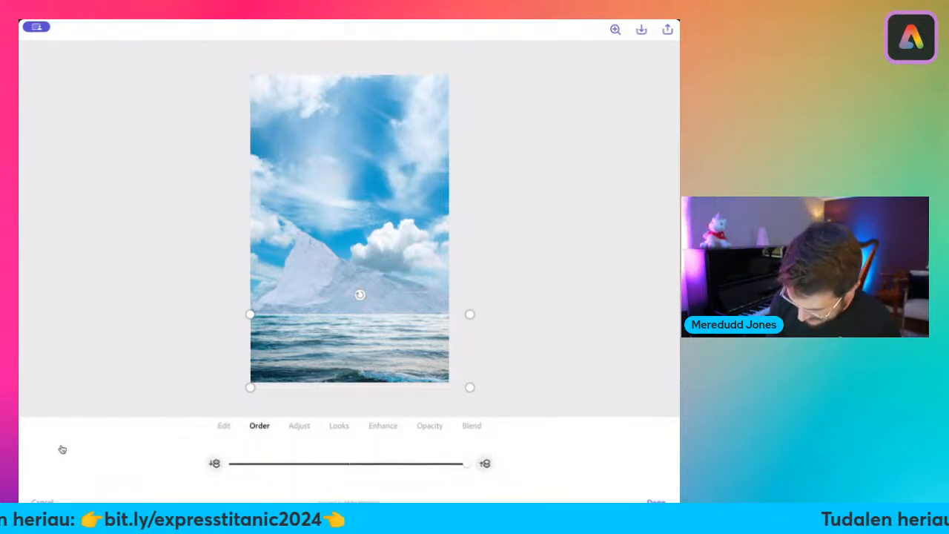
drag(466, 463, 230, 463)
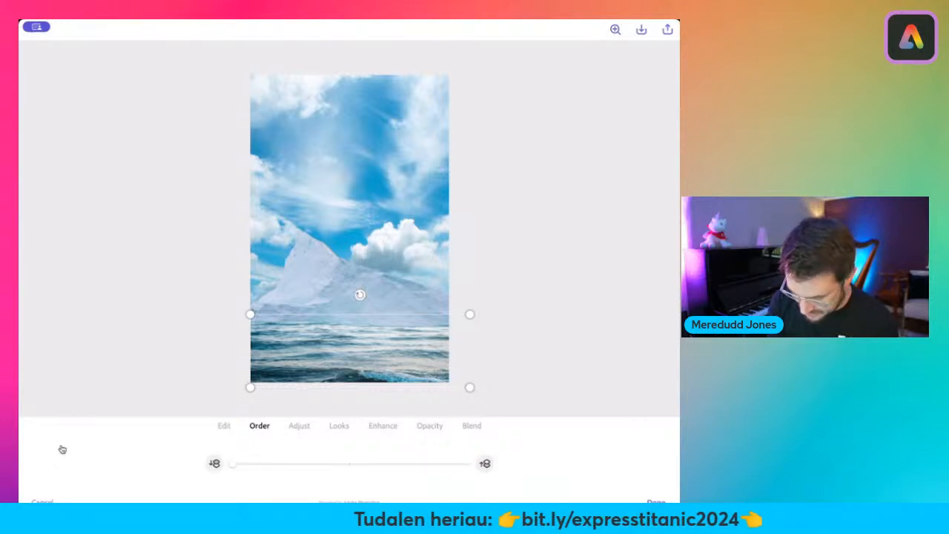
drag(229, 464, 349, 463)
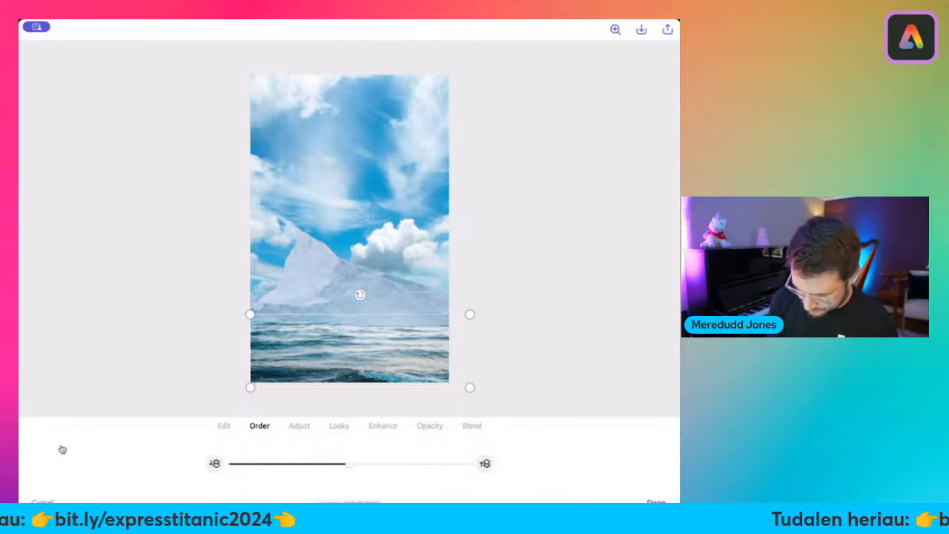
click(656, 501)
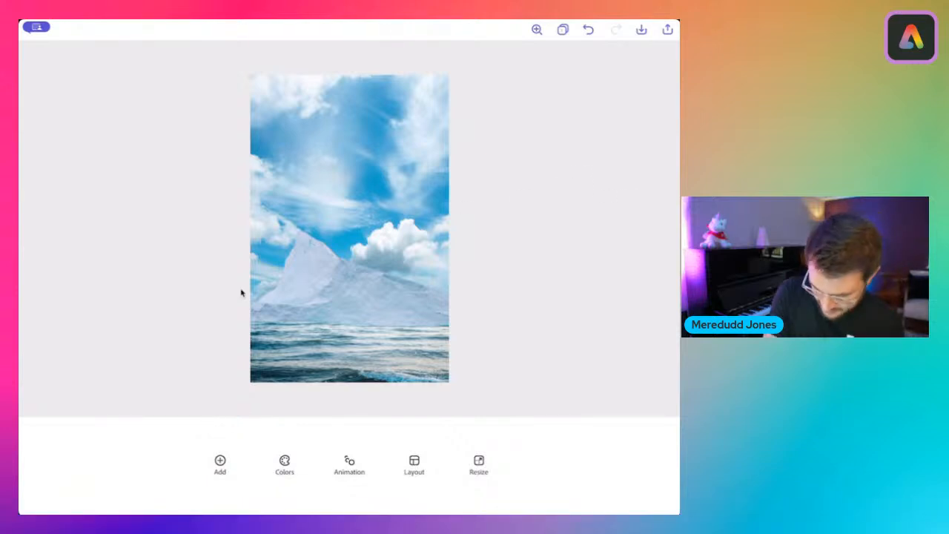
click(349, 352)
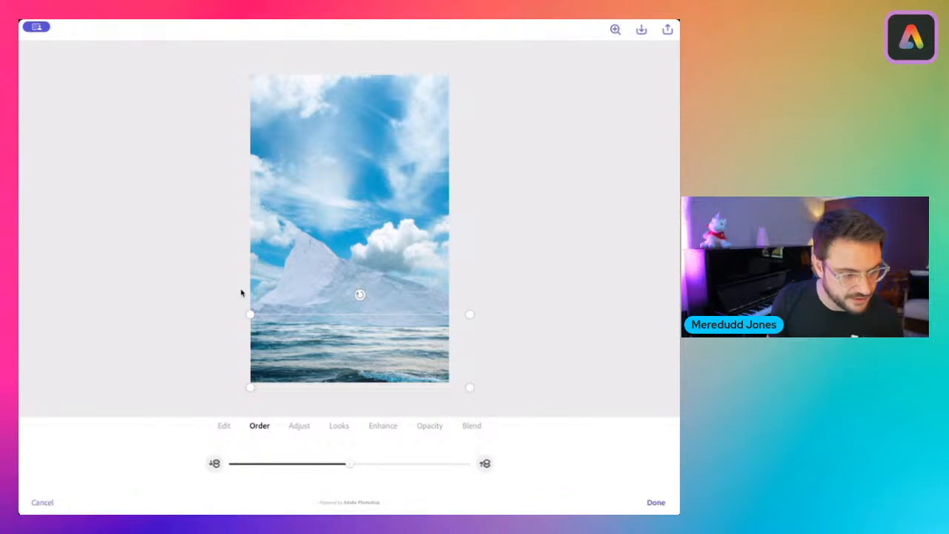
click(656, 503)
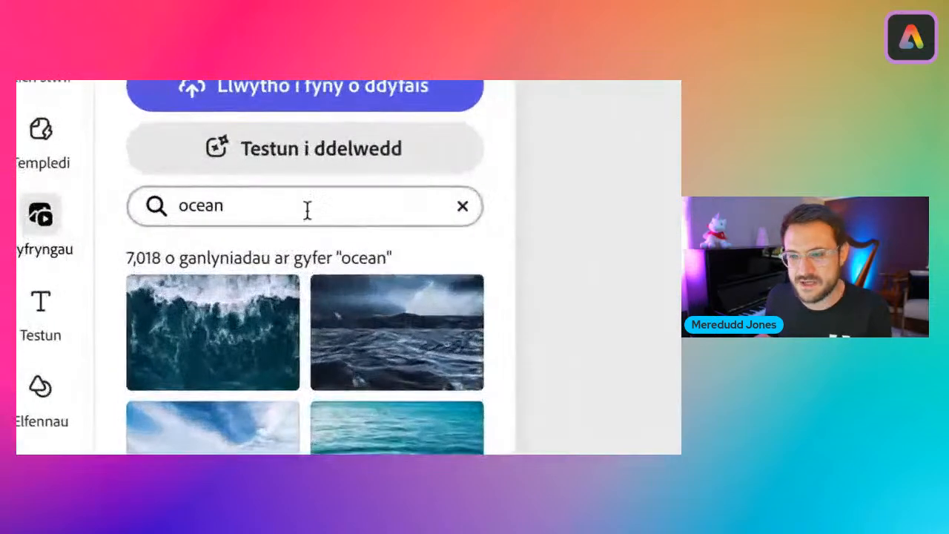
Switch to the web version and search the media library for "row boat"
click(79, 196)
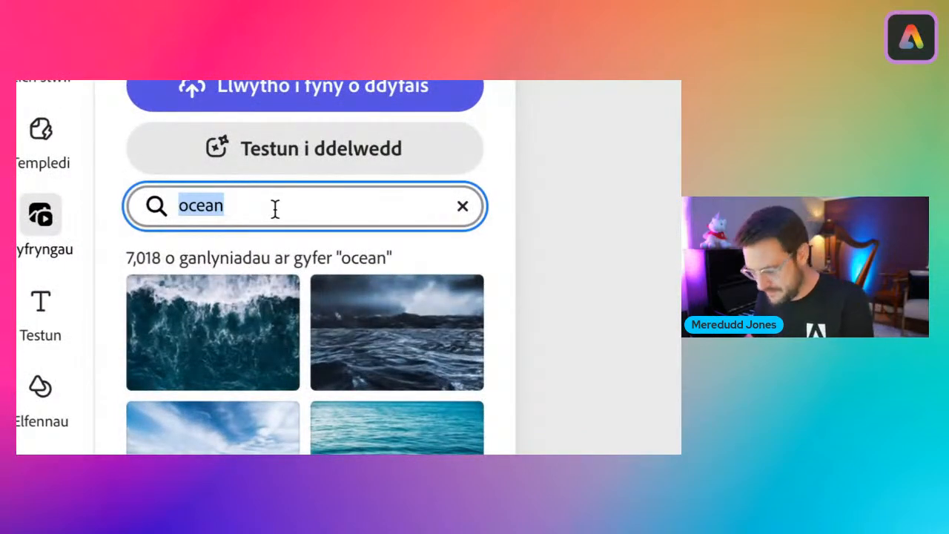
text(row b)
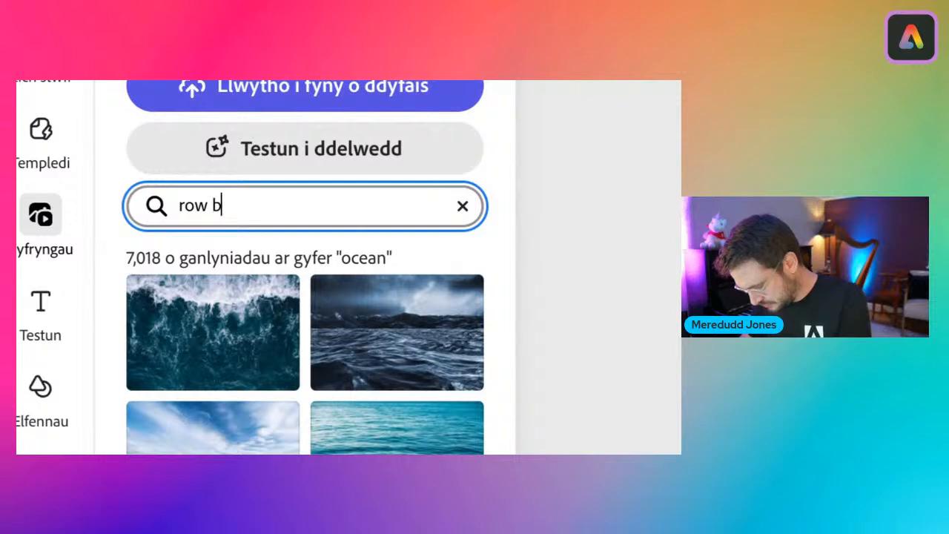
text(oat)
key(Return)
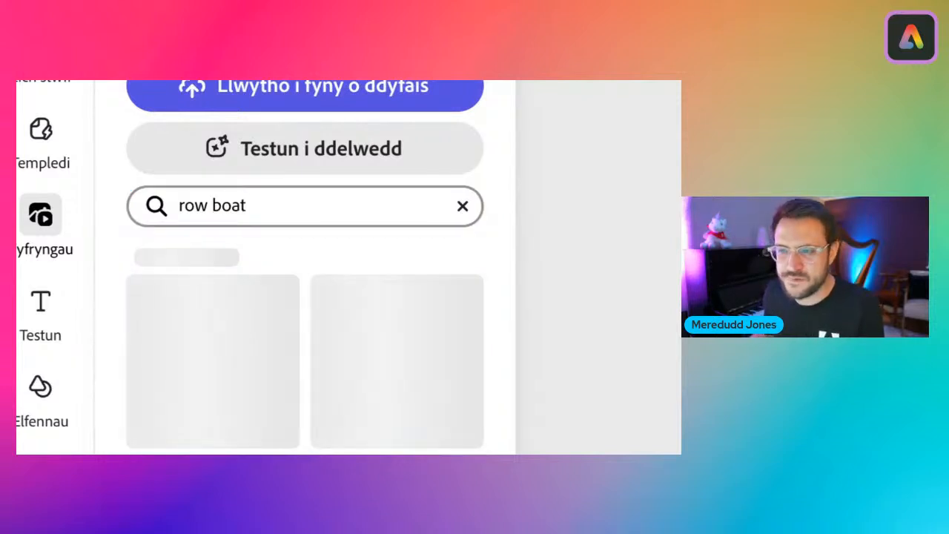
Add the photo of the empty white rowing boat with a blue rim to the page and remove its white background
scroll(261, 317, down, 5)
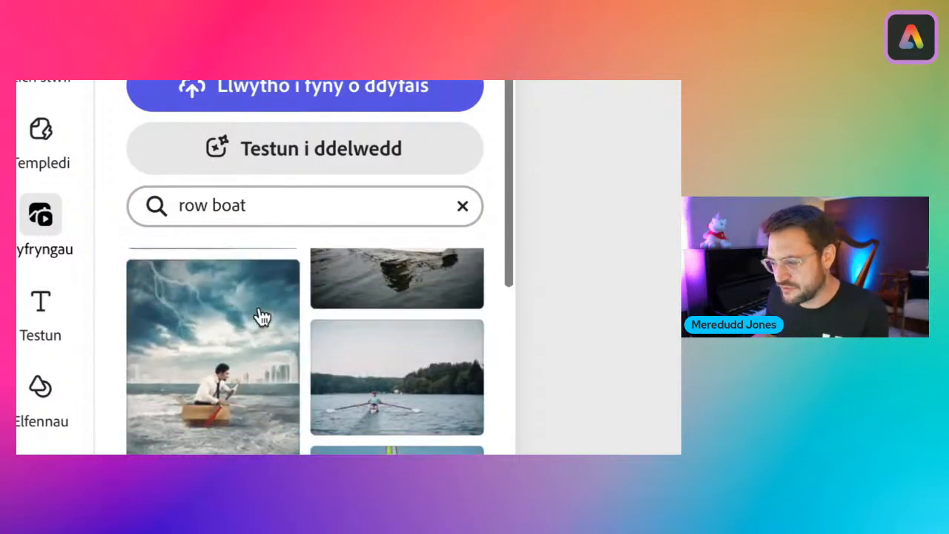
scroll(261, 317, down, 10)
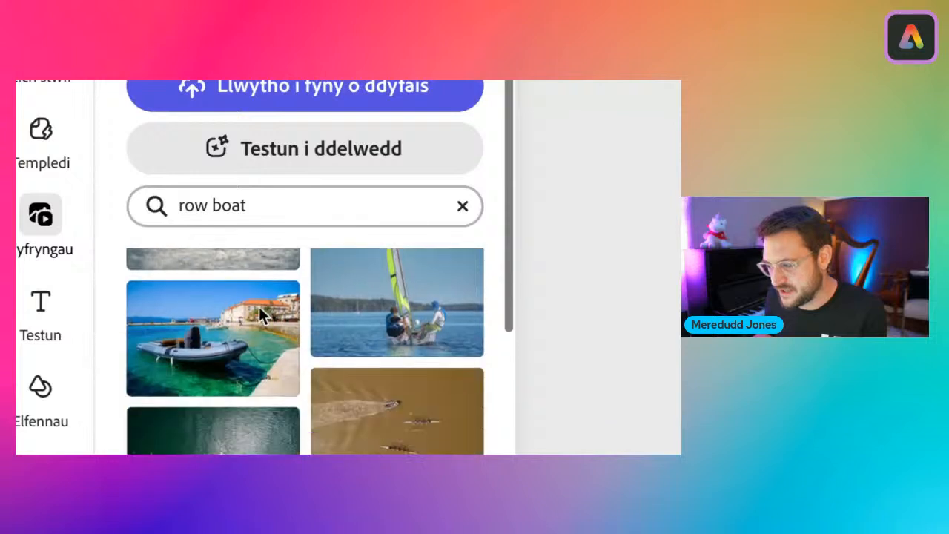
scroll(259, 306, down, 10)
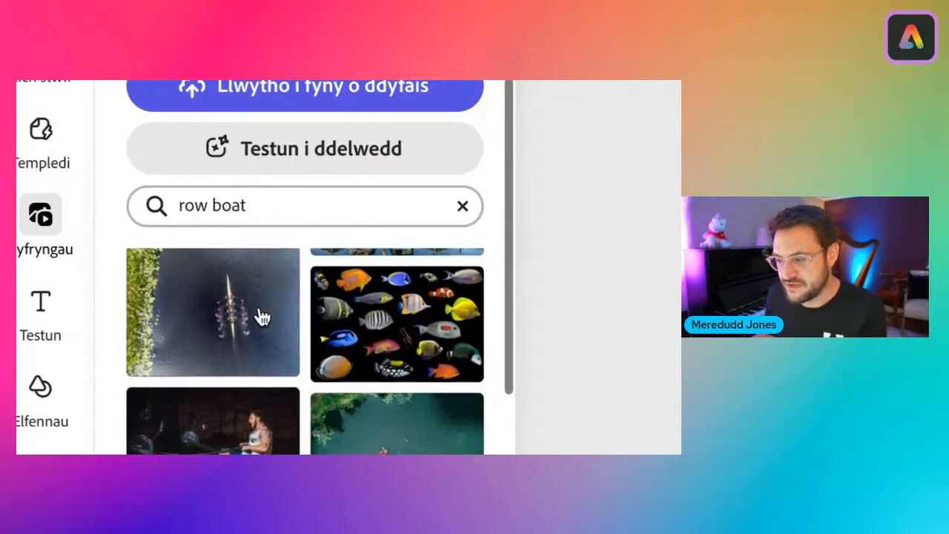
scroll(261, 318, down, 10)
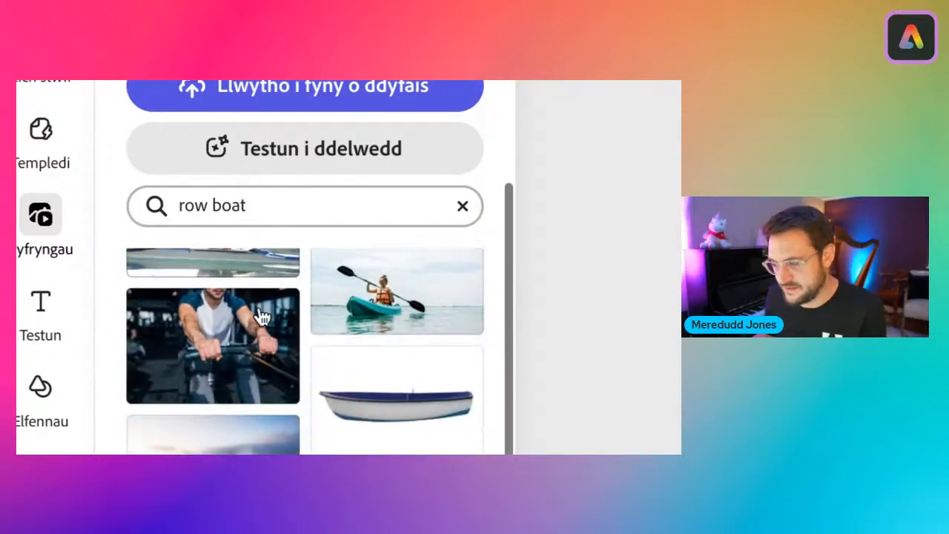
scroll(261, 318, down, 3)
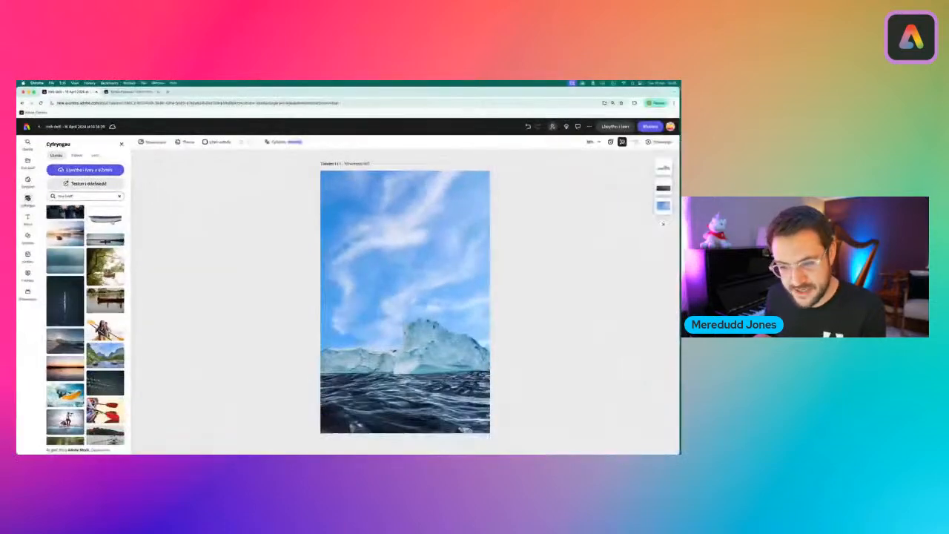
click(111, 220)
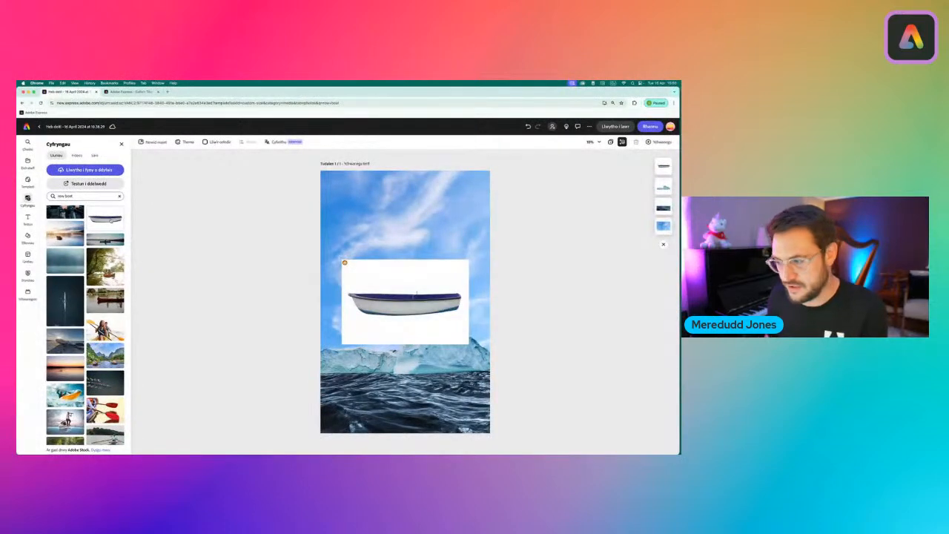
click(417, 295)
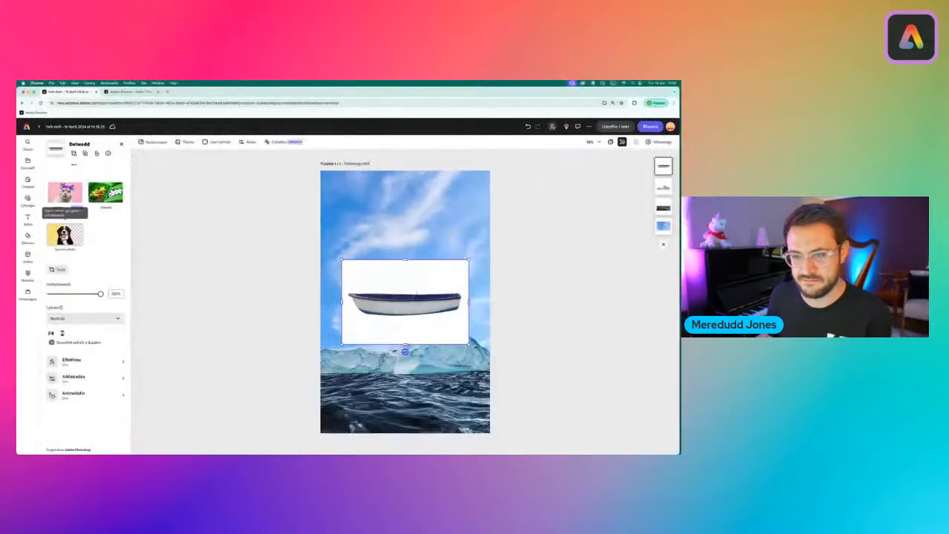
click(170, 250)
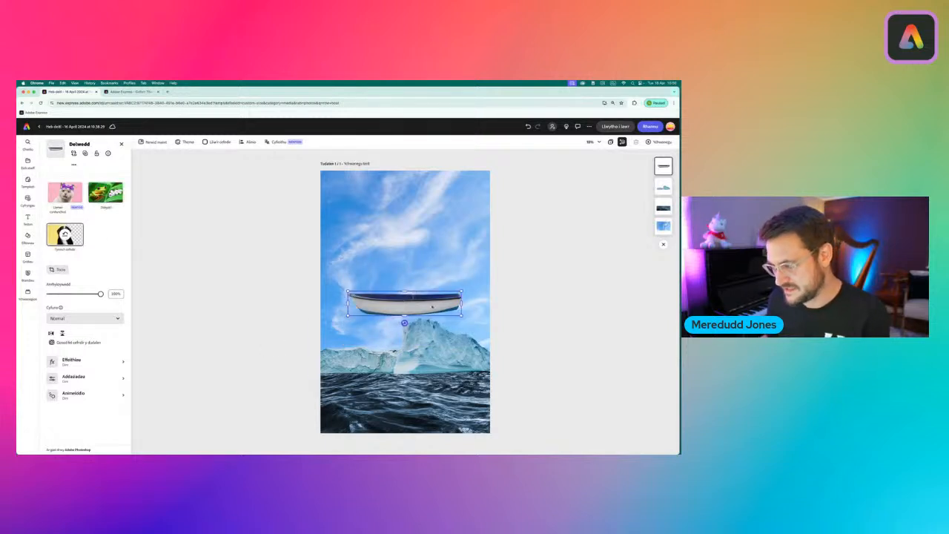
Move the boat cutout onto the water in front of the iceberg, enlarge it slightly and fine-tune its position
drag(430, 305, 434, 378)
drag(352, 365, 341, 362)
drag(434, 381, 441, 380)
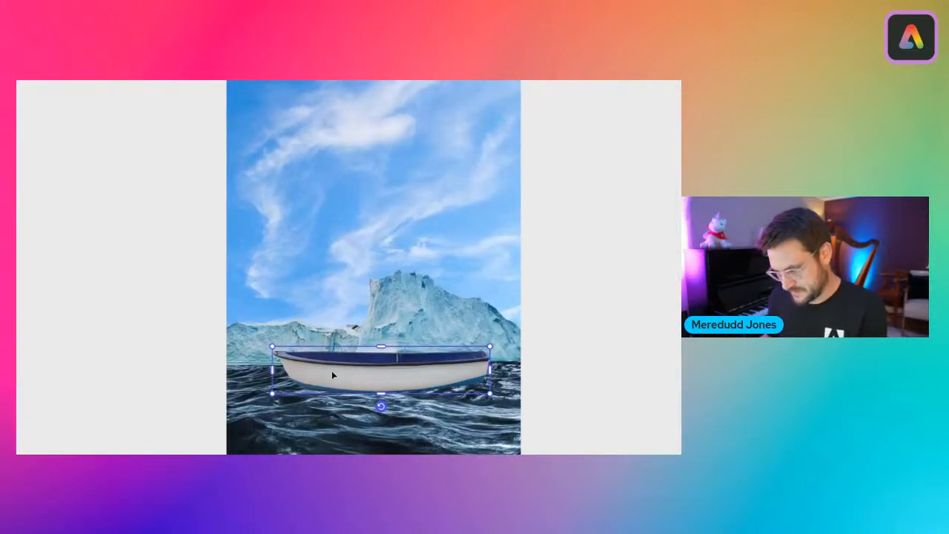
drag(332, 375, 321, 372)
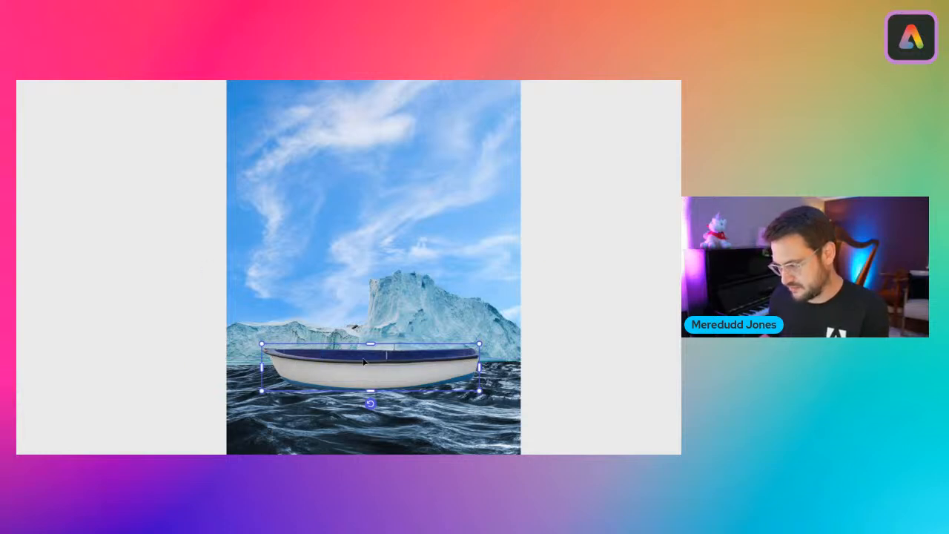
drag(367, 373, 368, 376)
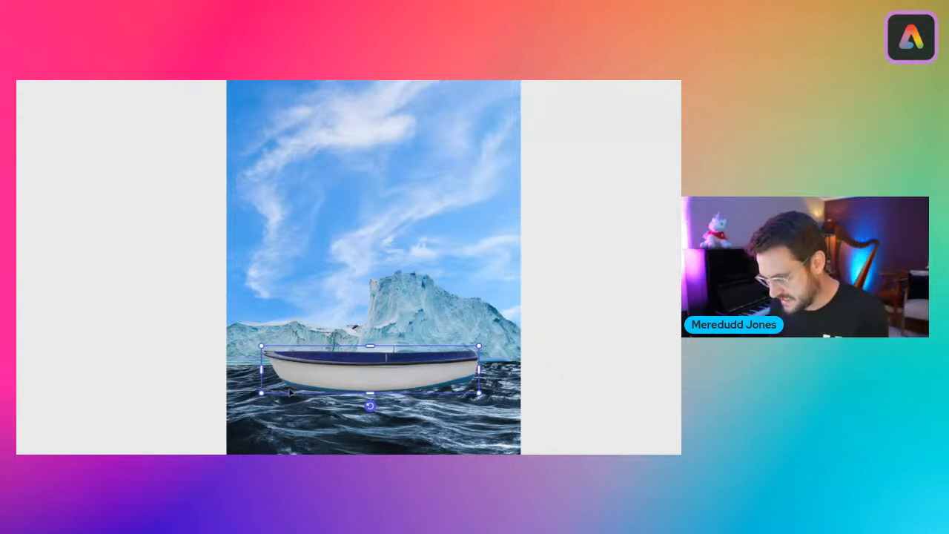
click(208, 336)
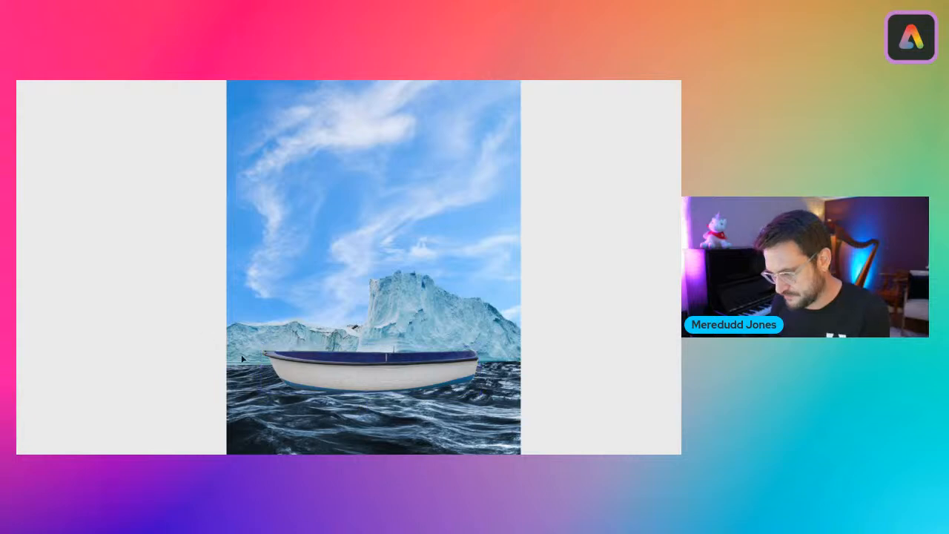
Touch up the boat cutout with the Erase tool's circle brush (Brwsh cylch) and apply the result
click(366, 373)
scroll(367, 373, down, 3)
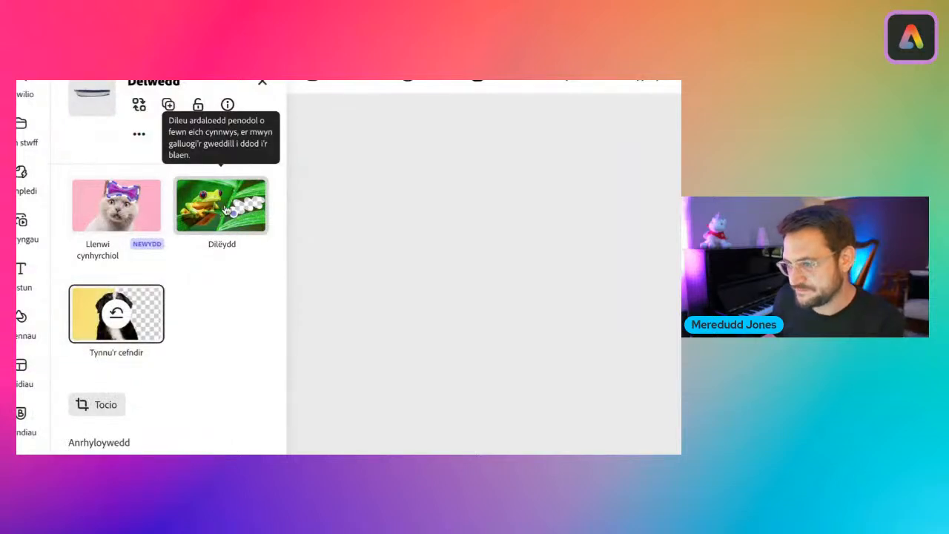
click(239, 195)
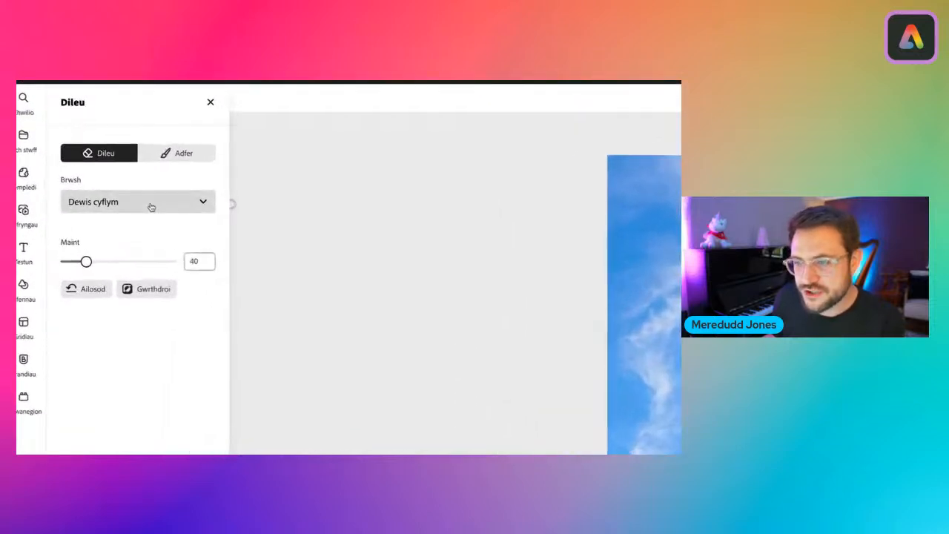
click(151, 207)
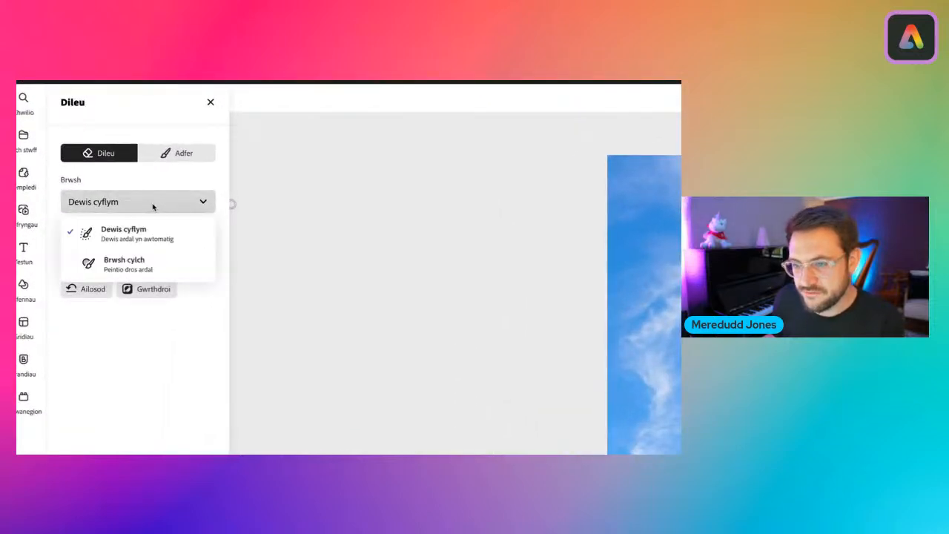
click(131, 267)
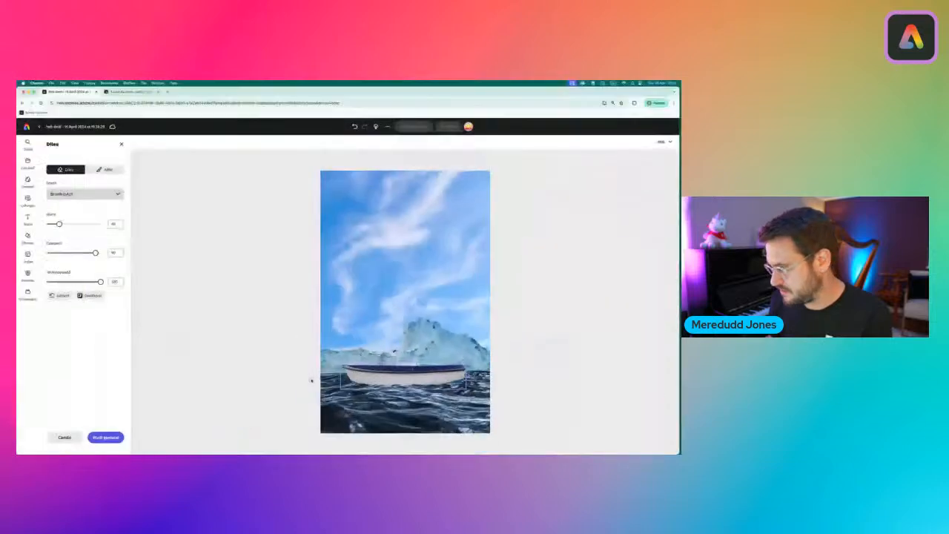
click(106, 436)
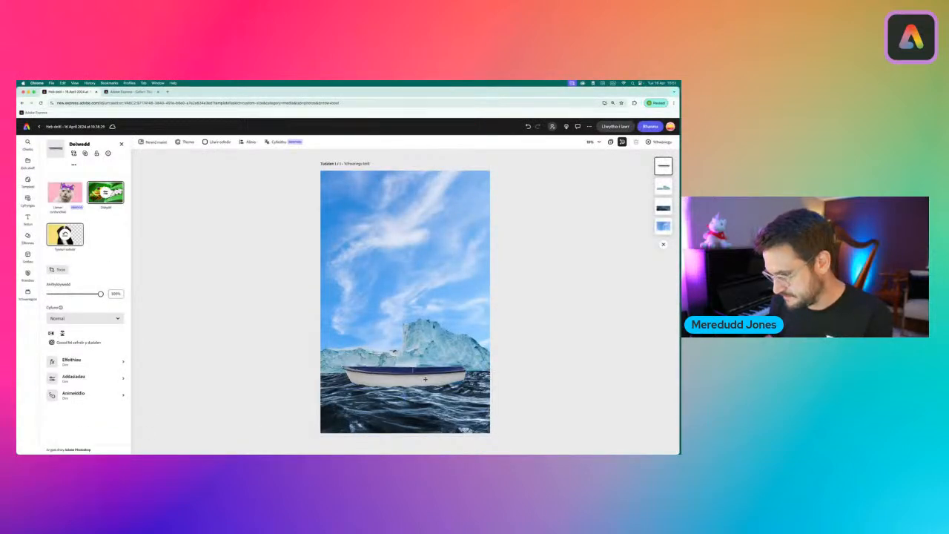
Switch to the tablet version and search the Adobe Stock photos for "row boat"
click(268, 376)
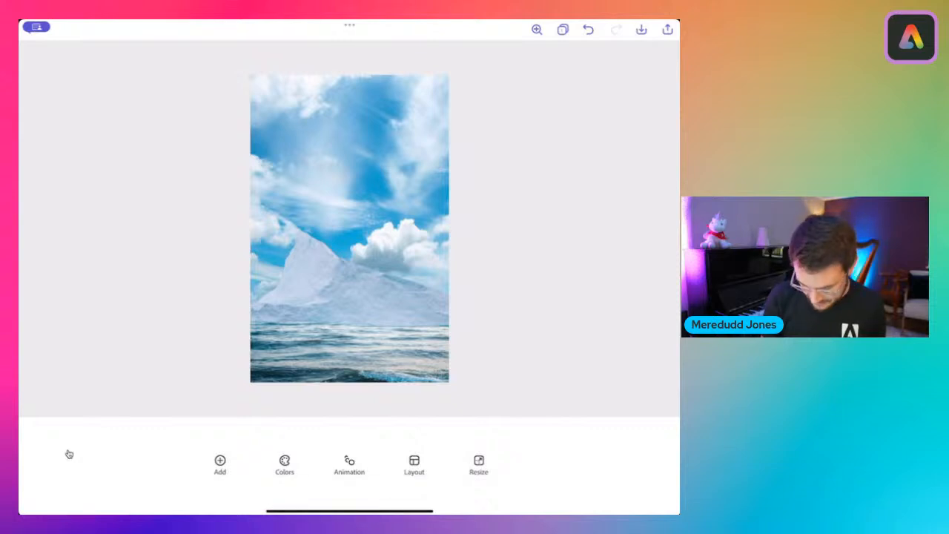
click(221, 464)
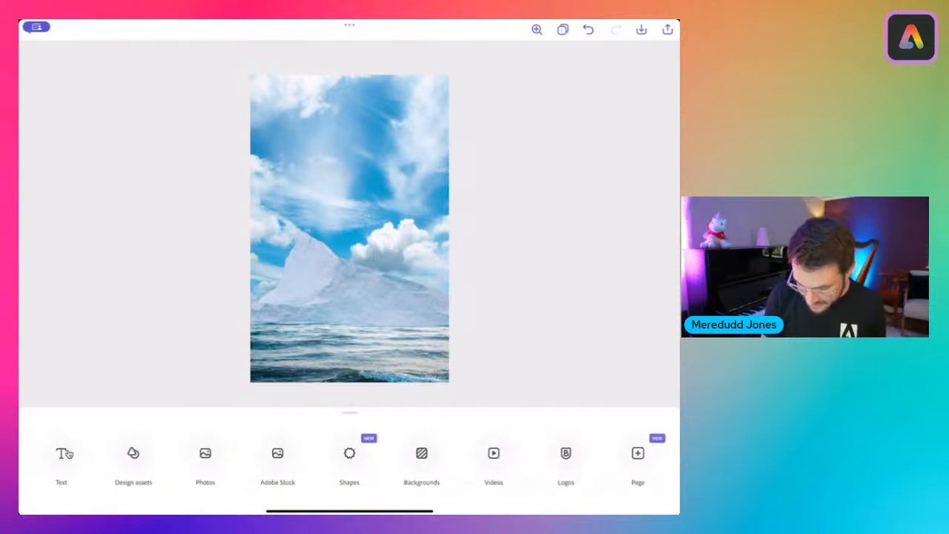
click(277, 454)
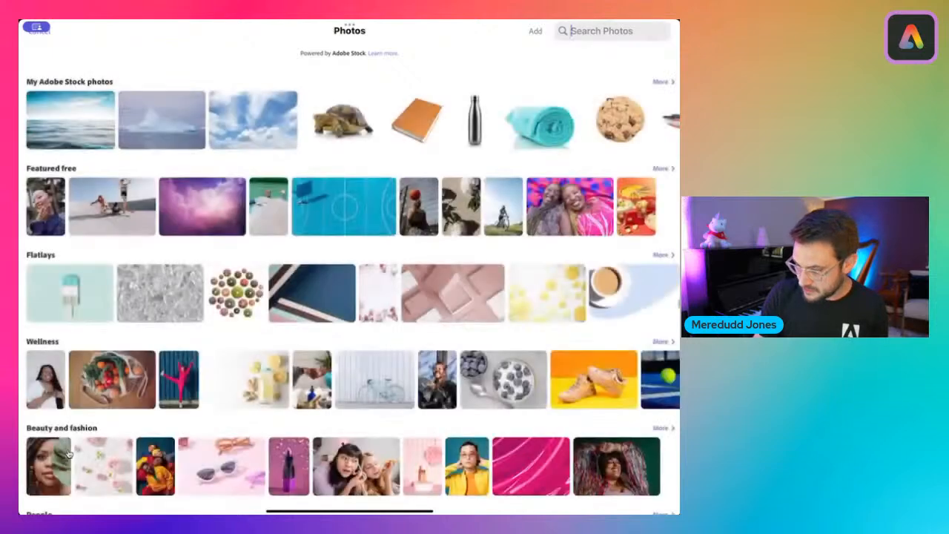
click(602, 30)
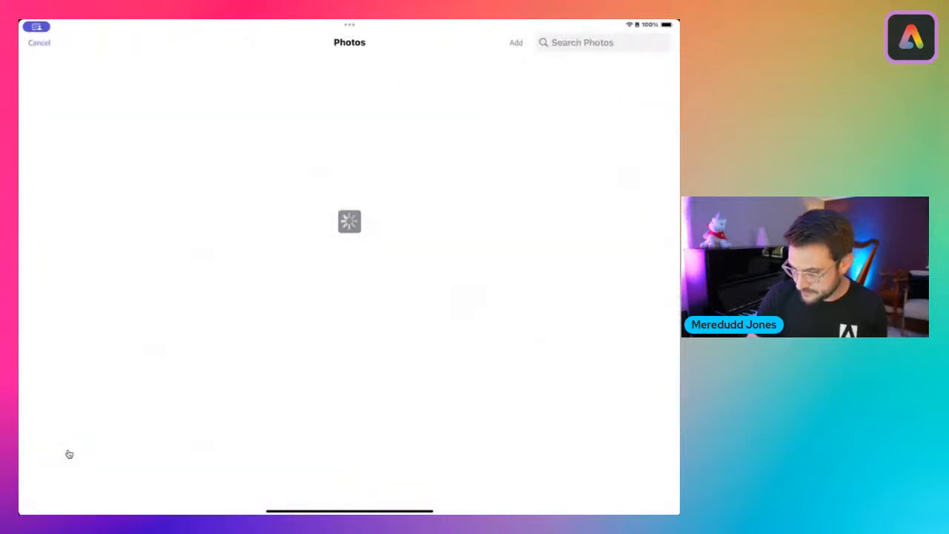
text(row)
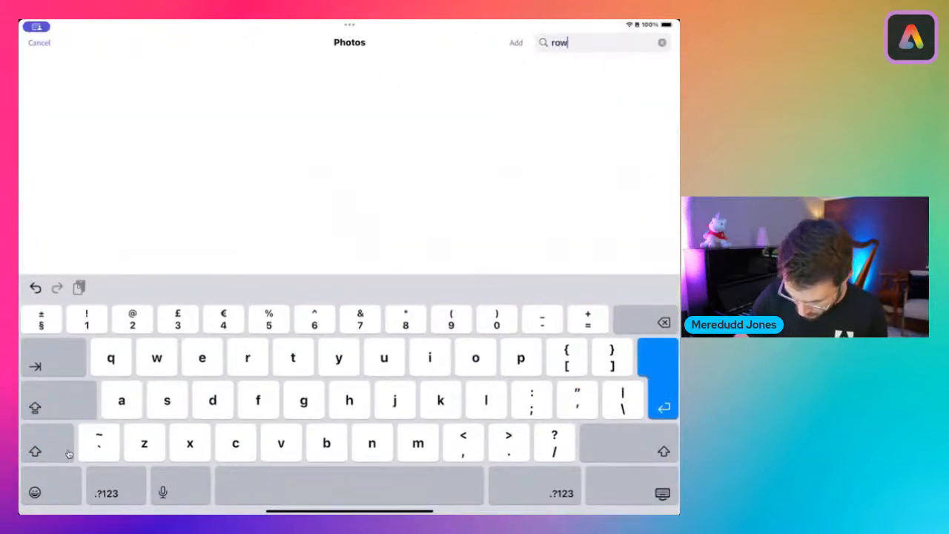
text( boat)
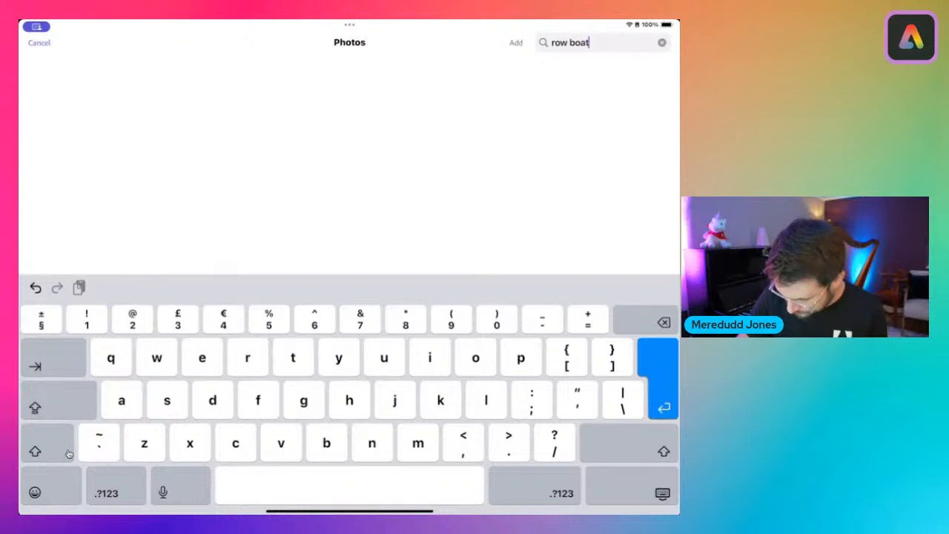
key(Return)
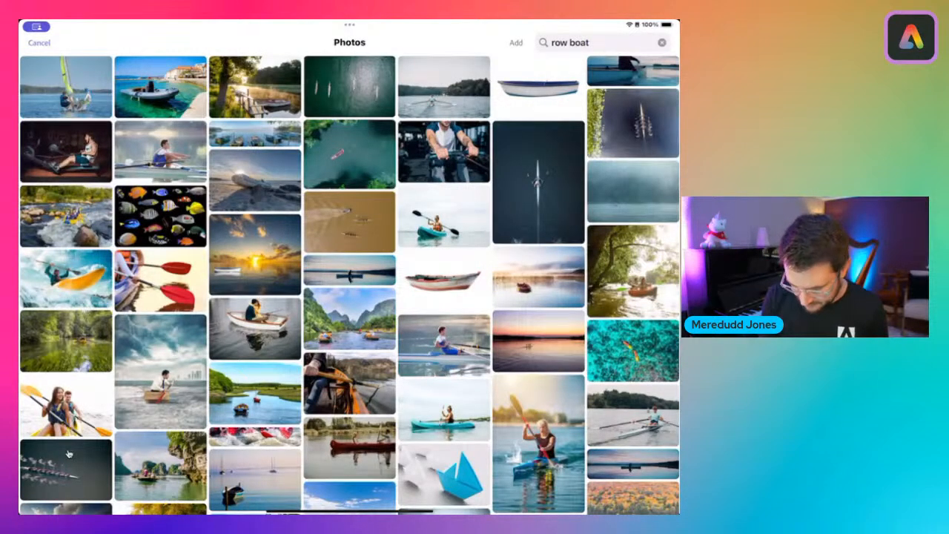
Add the photo of the weathered red-and-white rowing boat as a freely movable image and centre it horizontally on the page
click(445, 281)
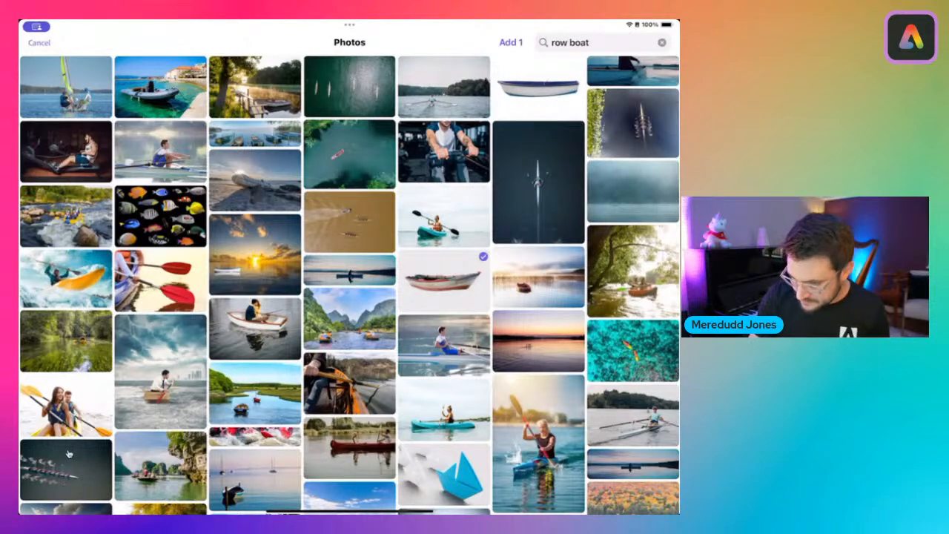
click(511, 42)
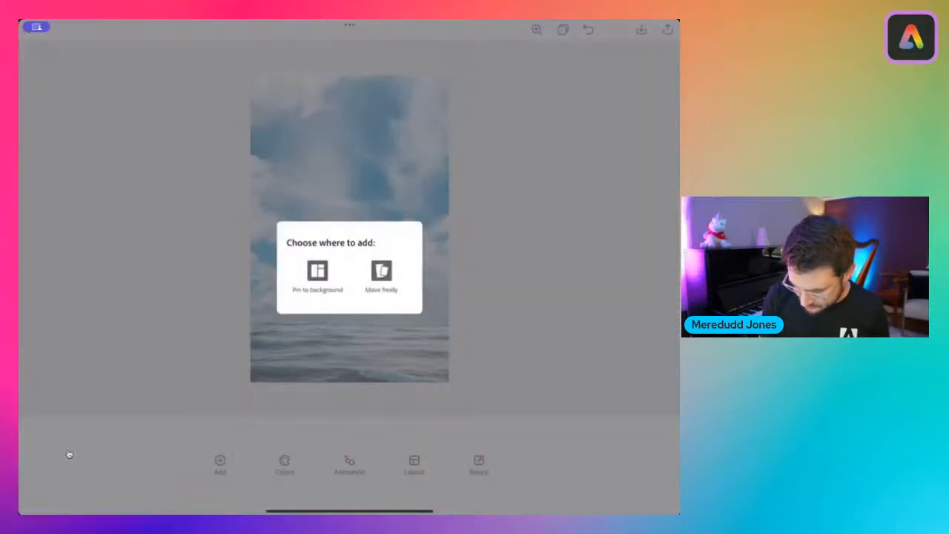
click(381, 276)
drag(430, 282, 452, 297)
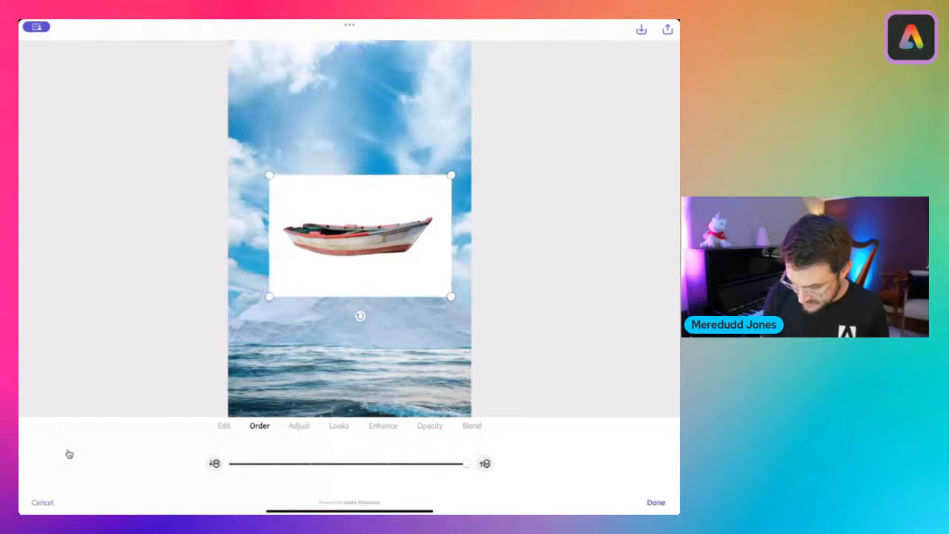
drag(361, 236, 349, 237)
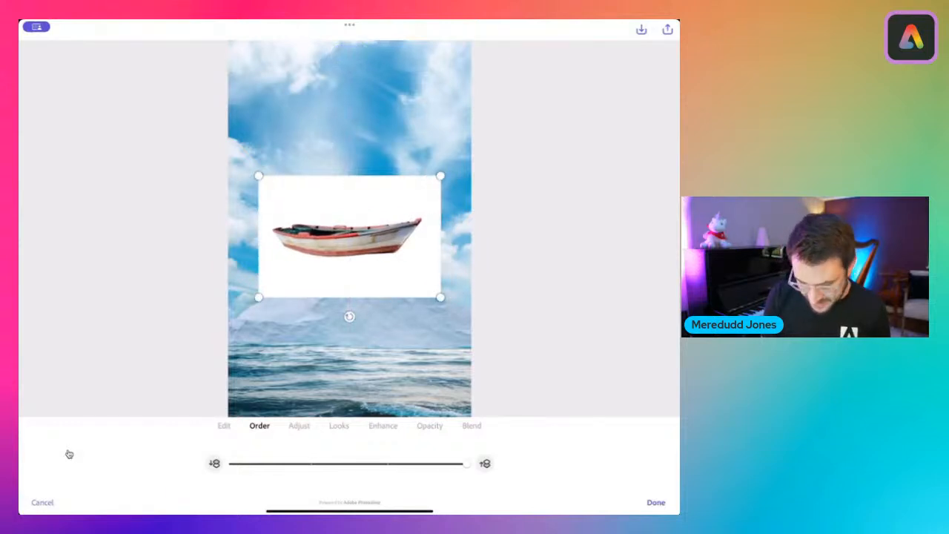
Remove the rowing boat photo's white background and move the cutout down onto the water in front of the iceberg
click(223, 426)
click(264, 464)
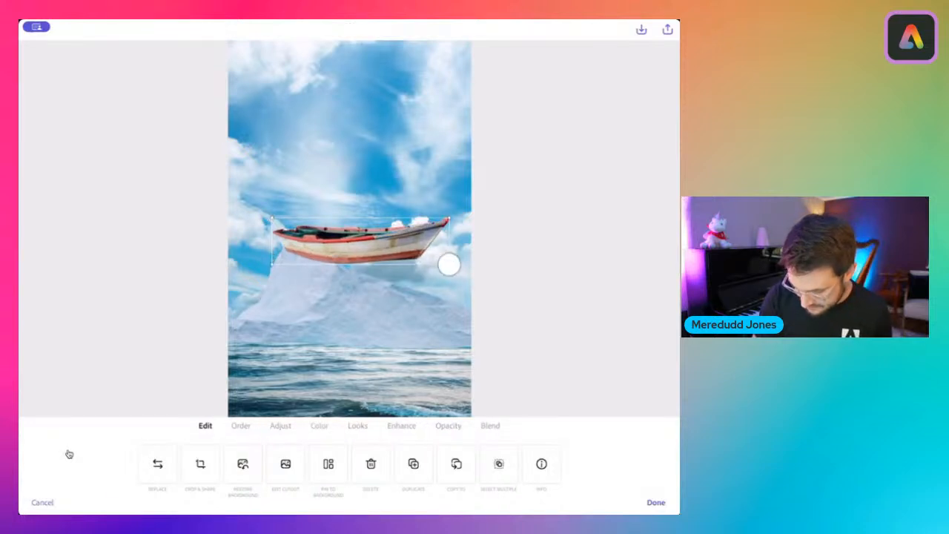
drag(346, 238, 341, 347)
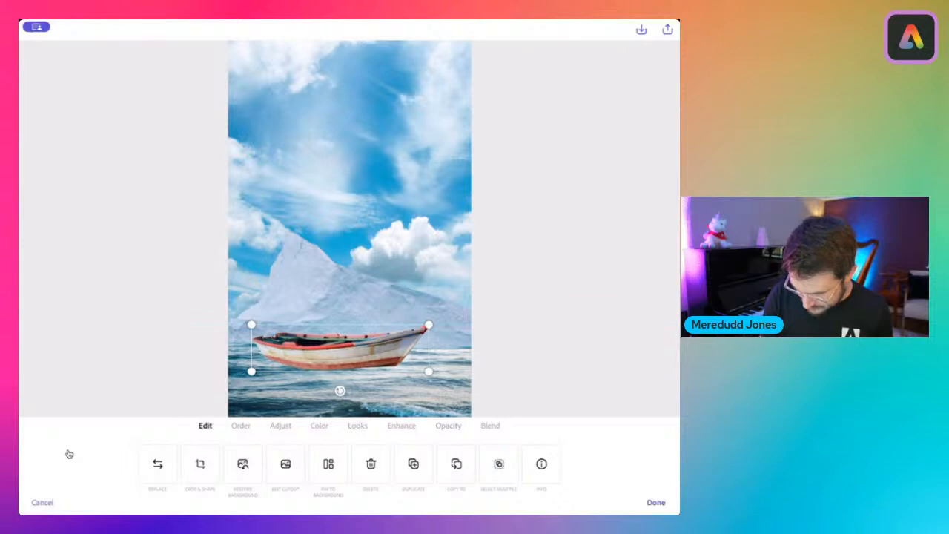
click(656, 503)
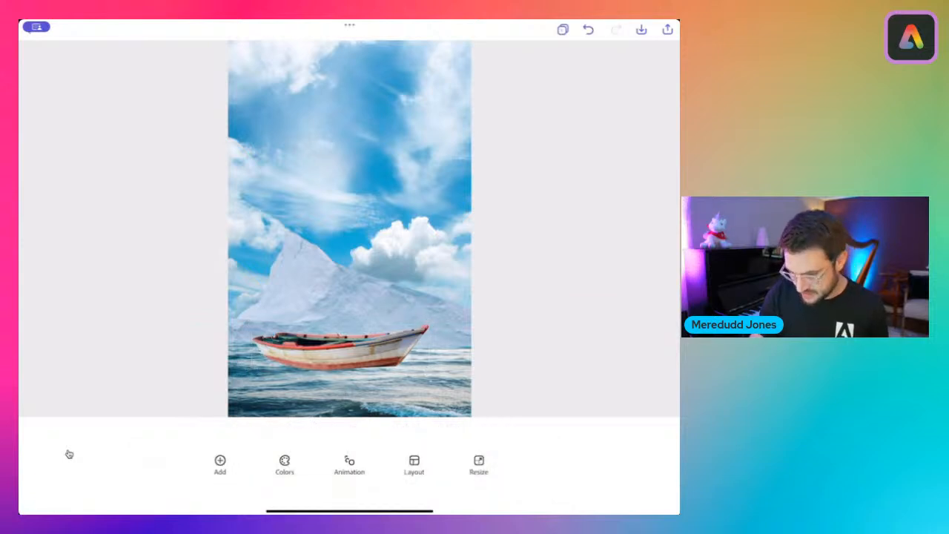
Erase the red underside of the boat's hull along the waterline with a size 20 brush, and shift the boat slightly right
scroll(349, 228, up, 5)
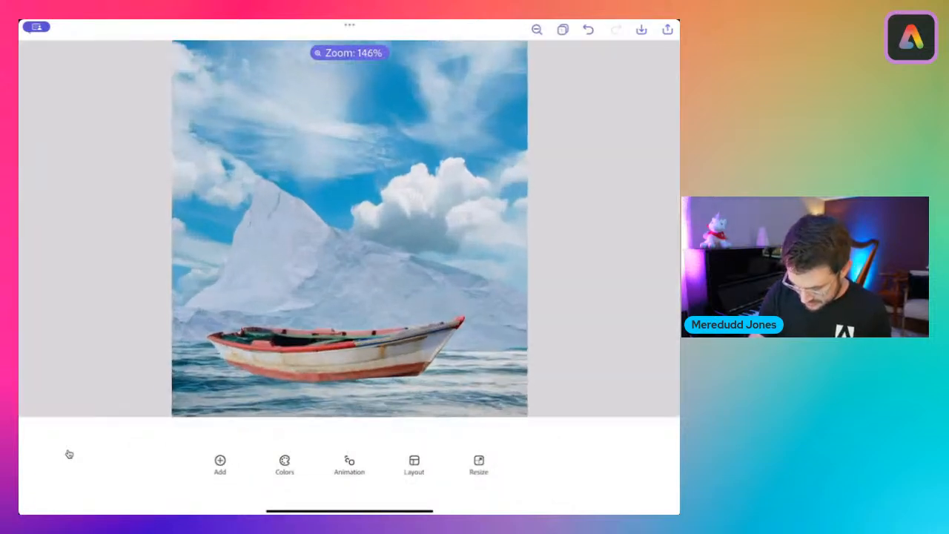
scroll(349, 228, down, 1)
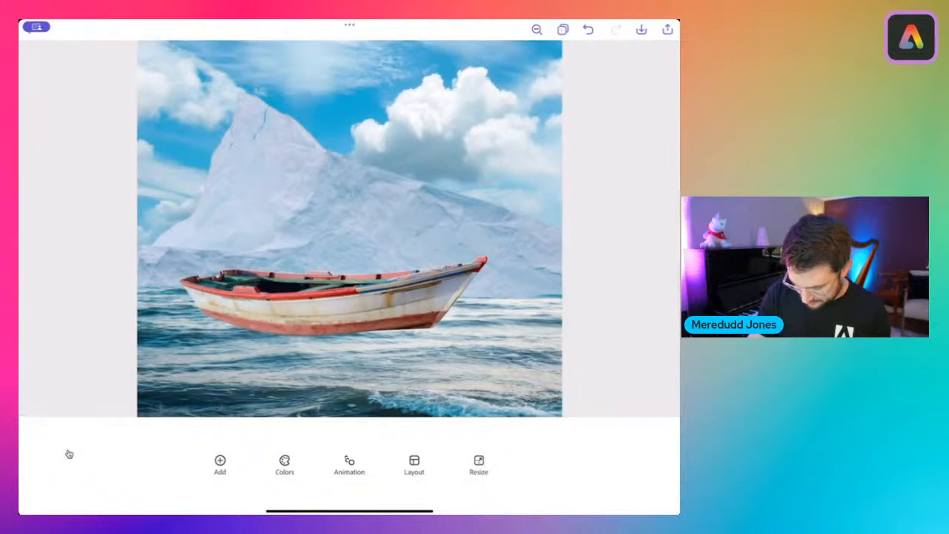
scroll(349, 228, up, 1)
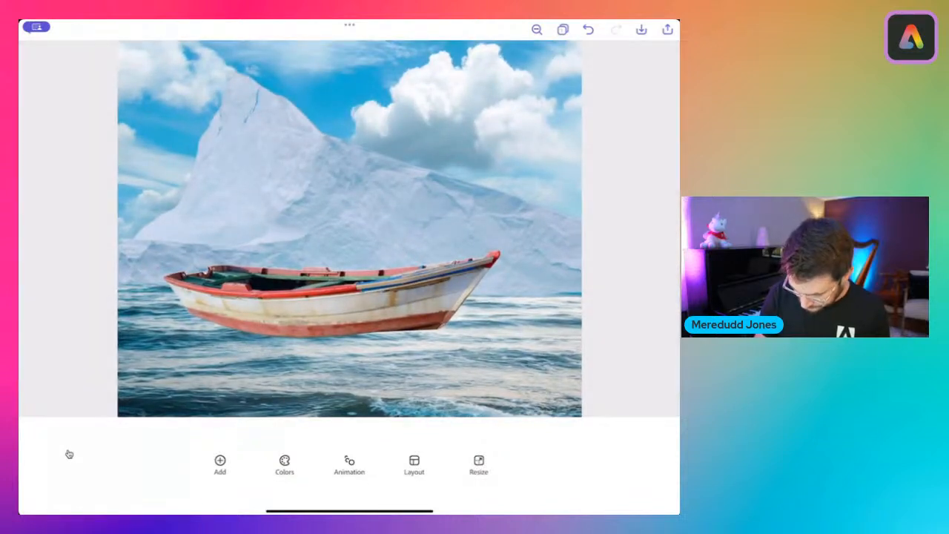
click(332, 296)
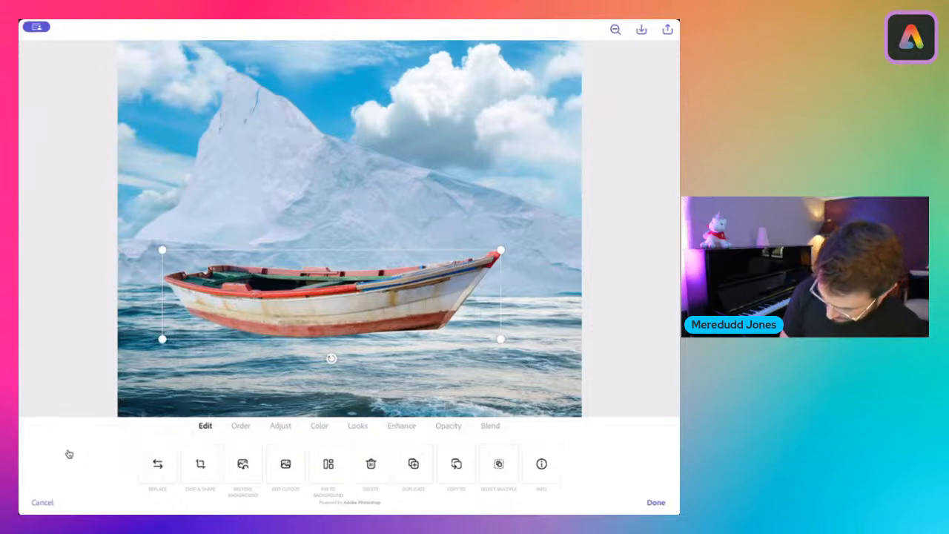
click(286, 464)
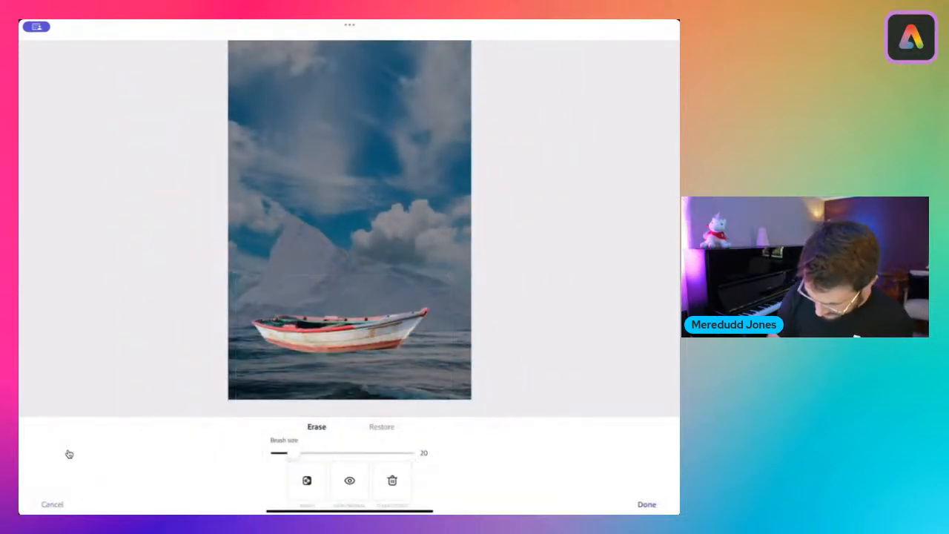
scroll(346, 341, up, 5)
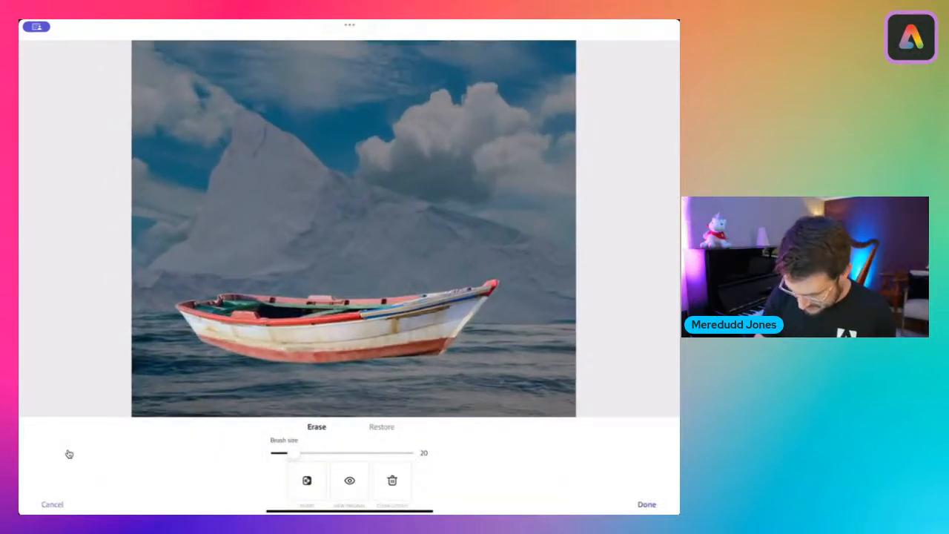
scroll(346, 318, down, 1)
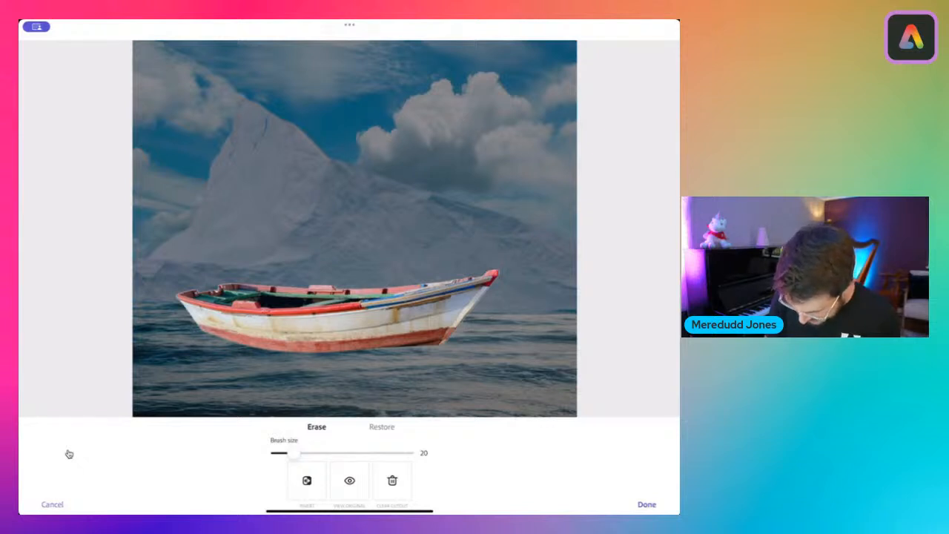
drag(195, 339, 450, 341)
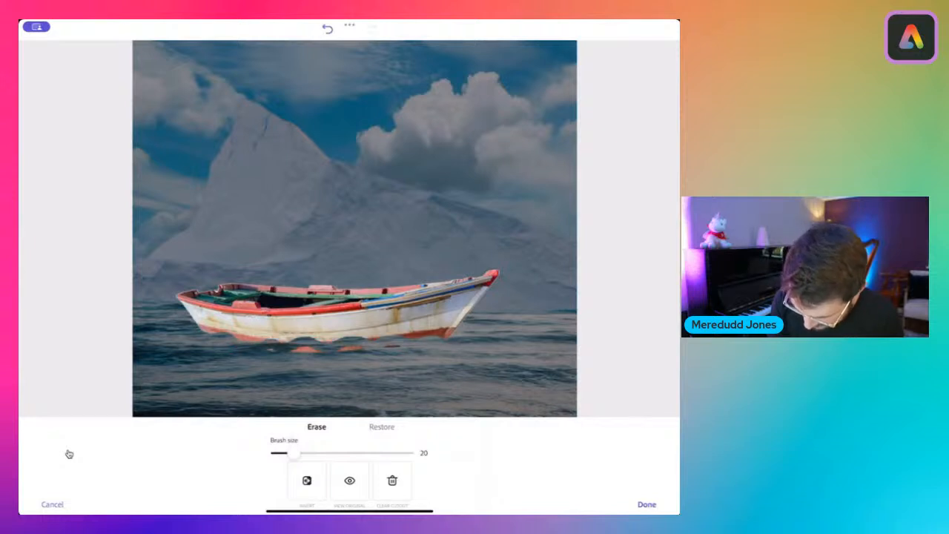
drag(289, 350, 400, 349)
mouse_move(199, 331)
mouse_down()
mouse_move(338, 344)
mouse_move(473, 334)
mouse_up()
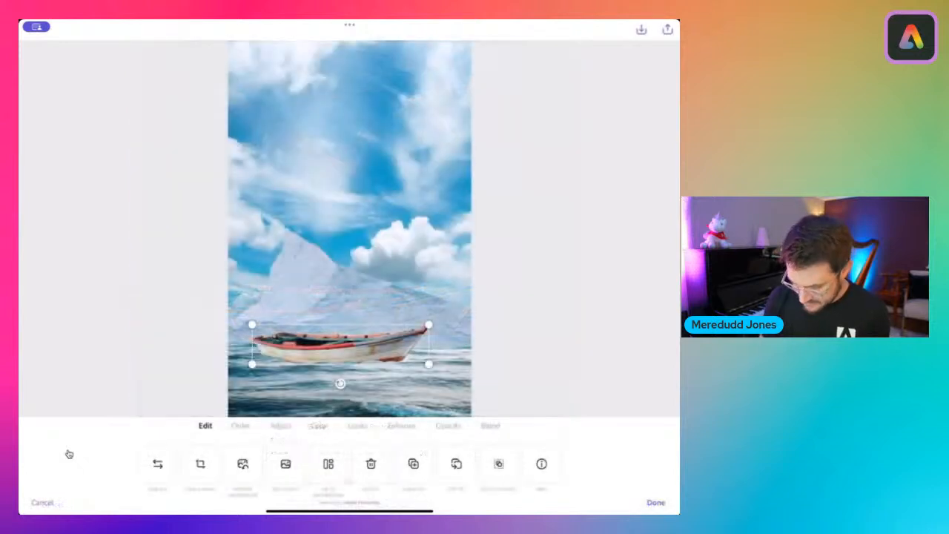
drag(341, 345, 350, 346)
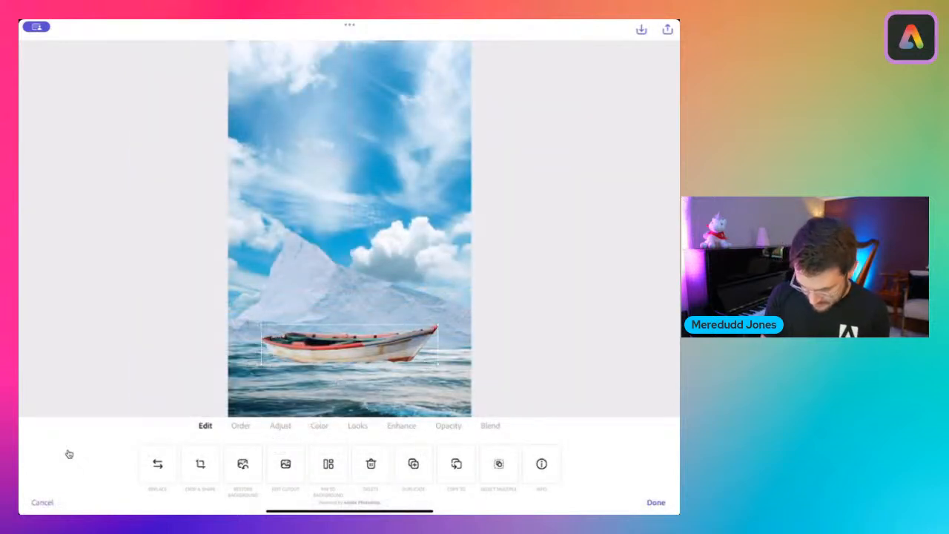
click(657, 503)
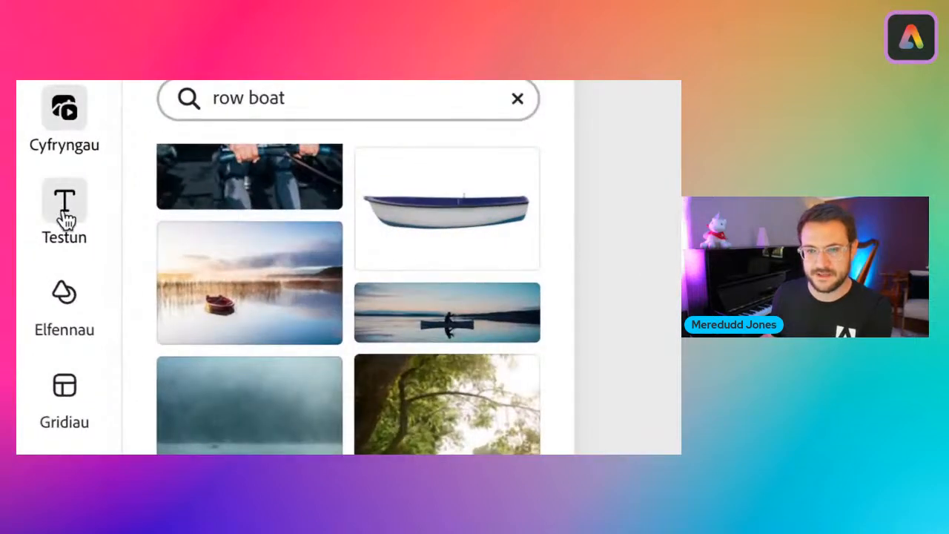
Switch to the web version, add a new text box and move it to the upper part of the sky
click(28, 219)
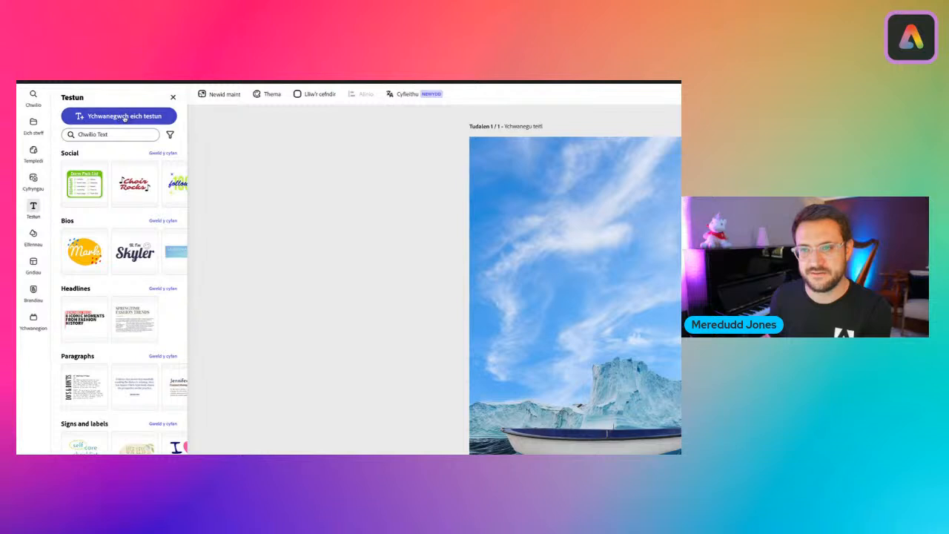
click(124, 117)
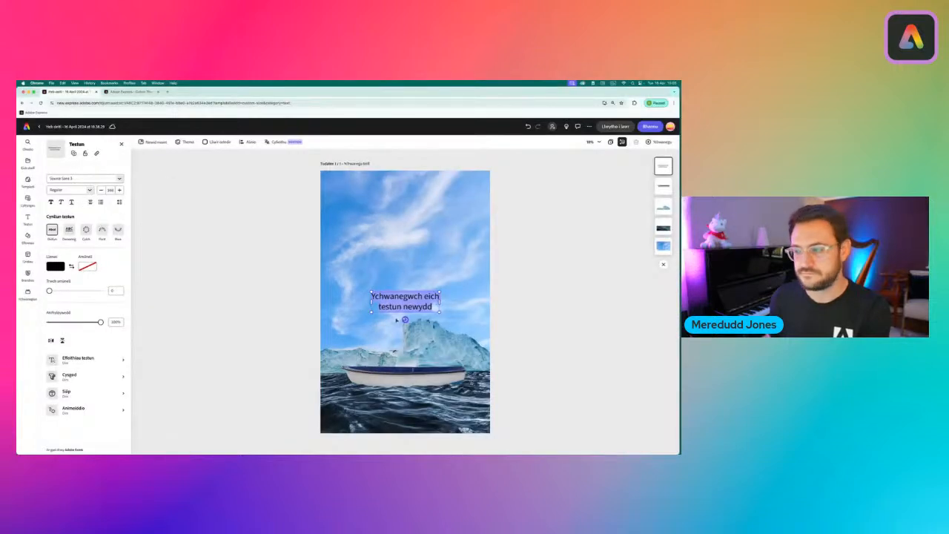
drag(405, 296, 361, 201)
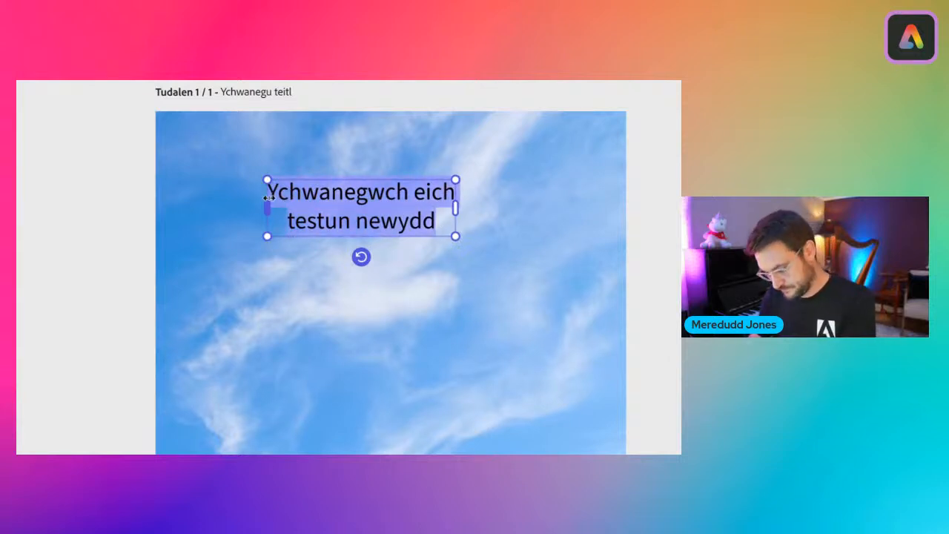
Replace the new text box's placeholder wording with "BAD ACHUB" in capitals
text(BAD)
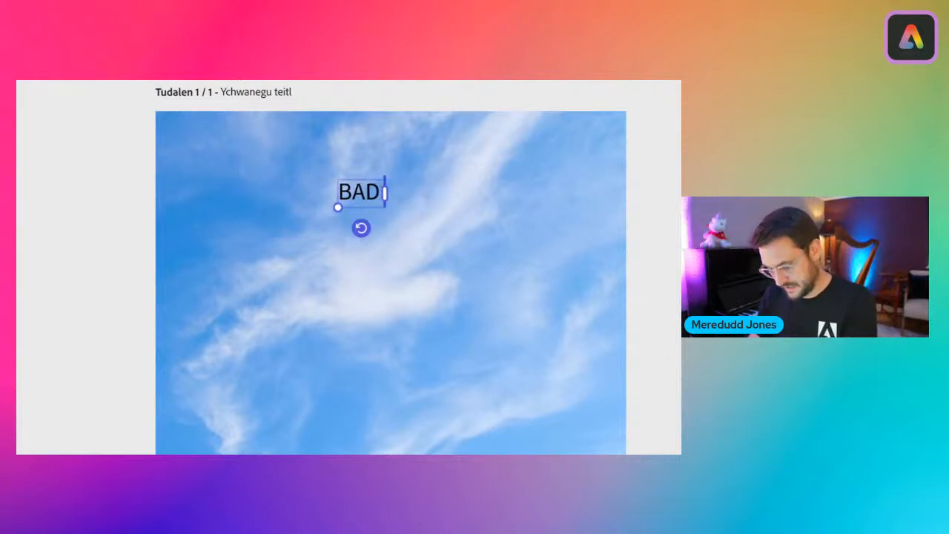
text( ACUB)
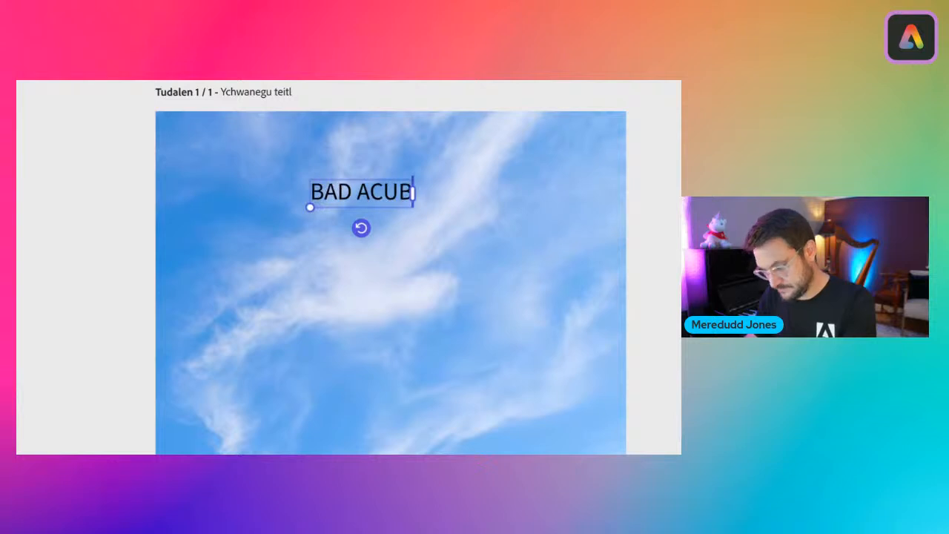
key(BackSpace)
key(BackSpace)
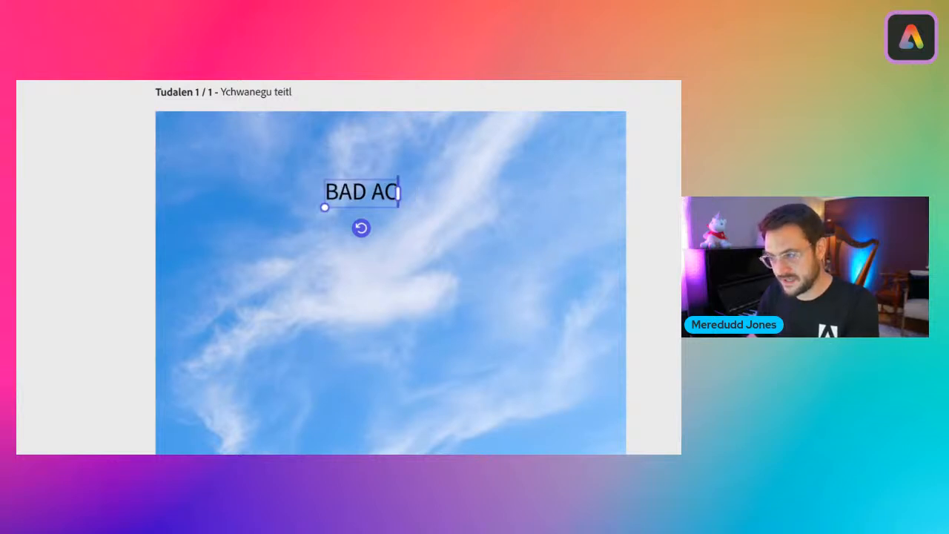
key(BackSpace)
text(CH)
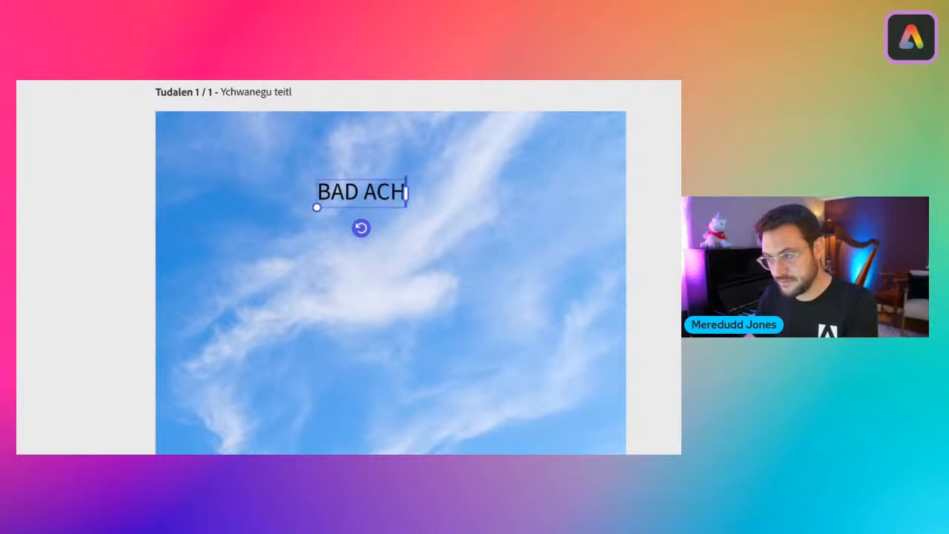
text(UB)
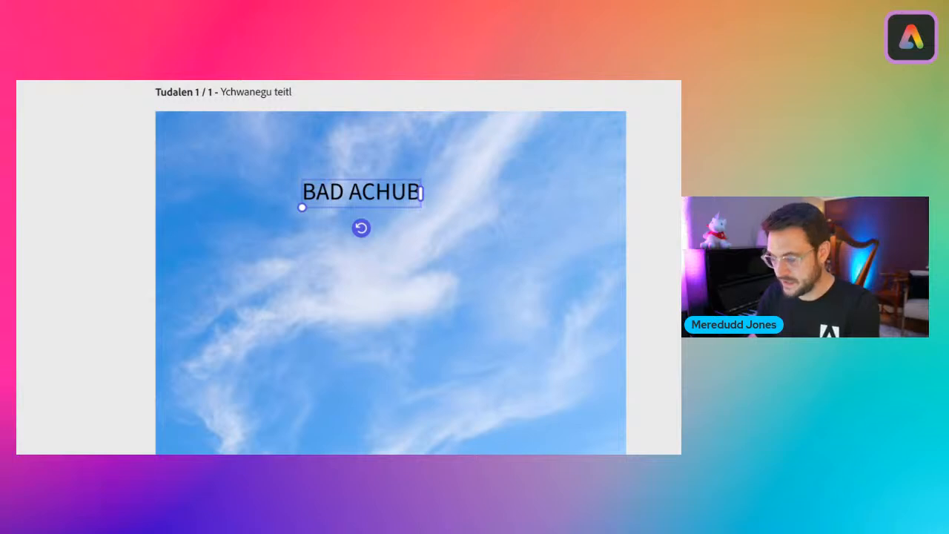
Add three more lines below the first line of the title: "DELFRYDOL", "o'r" and "TITANIC"
key(Return)
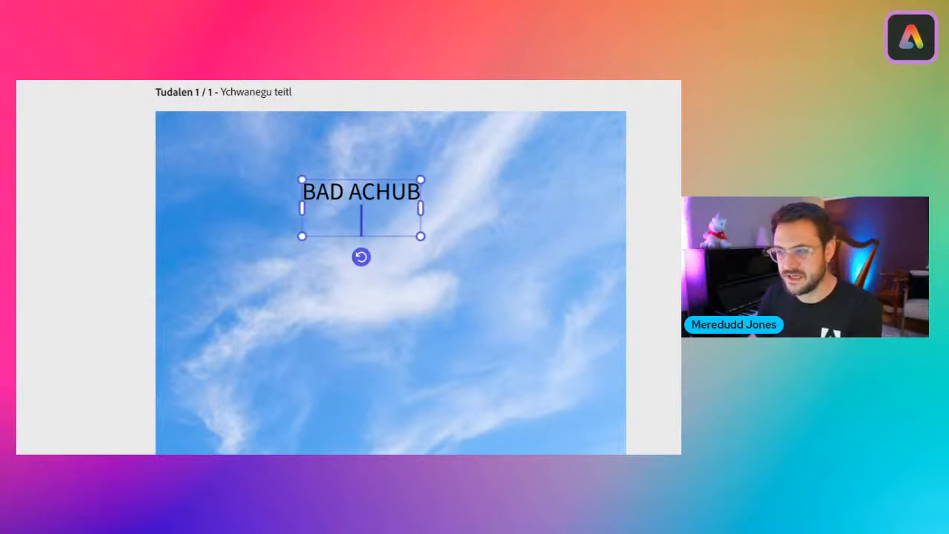
text(DE)
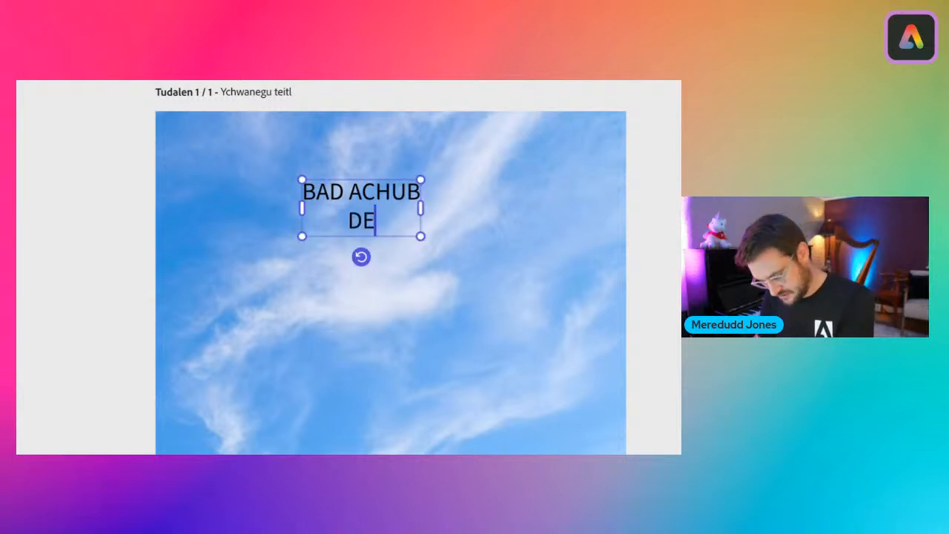
text(LFRYDOL)
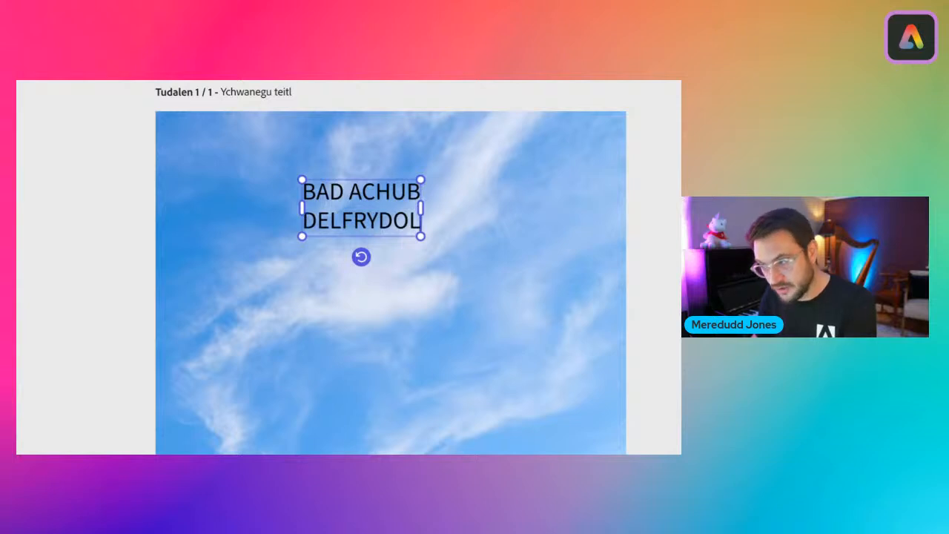
key(Return)
text(o)
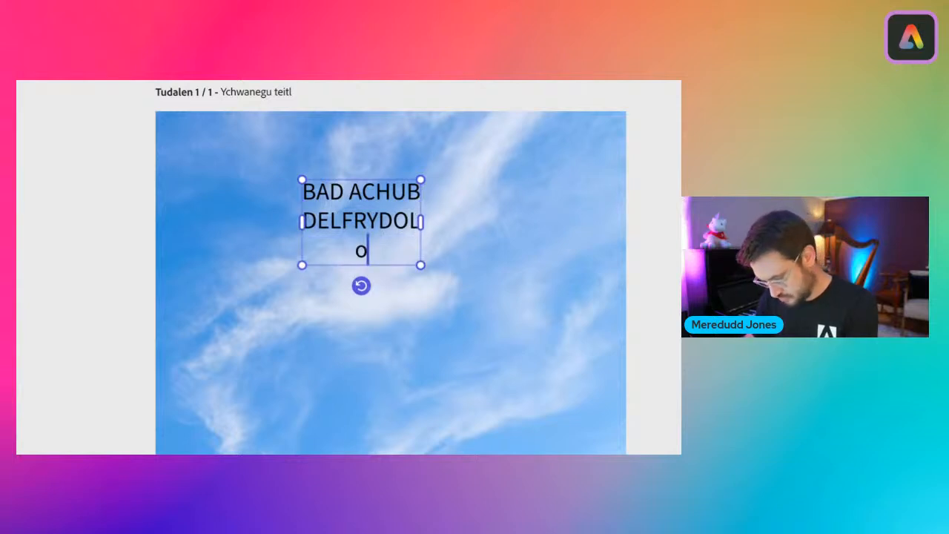
text('r)
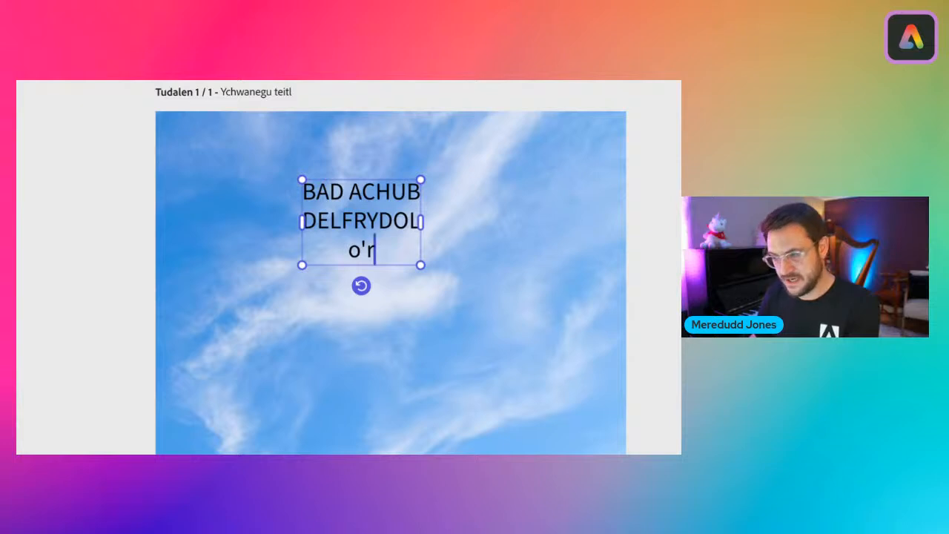
key(Return)
text(TIT)
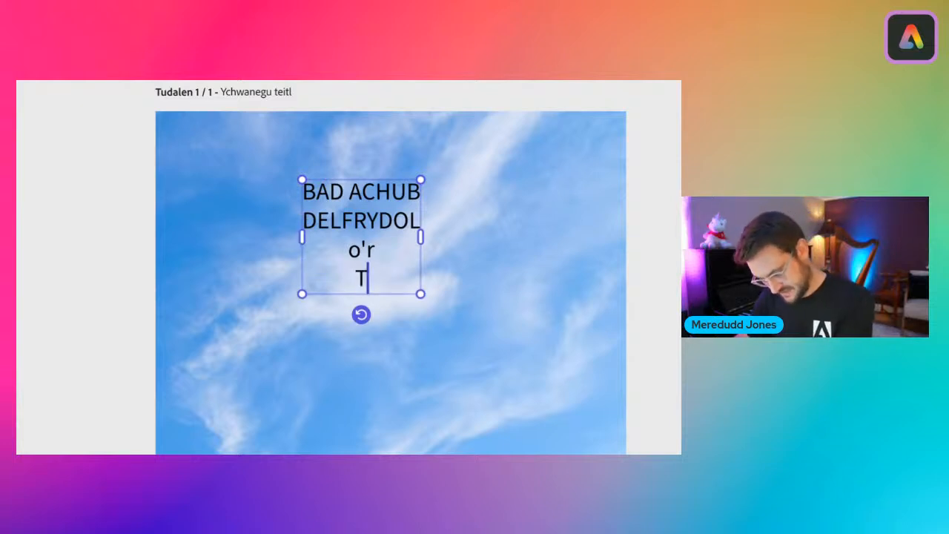
text(ANIC)
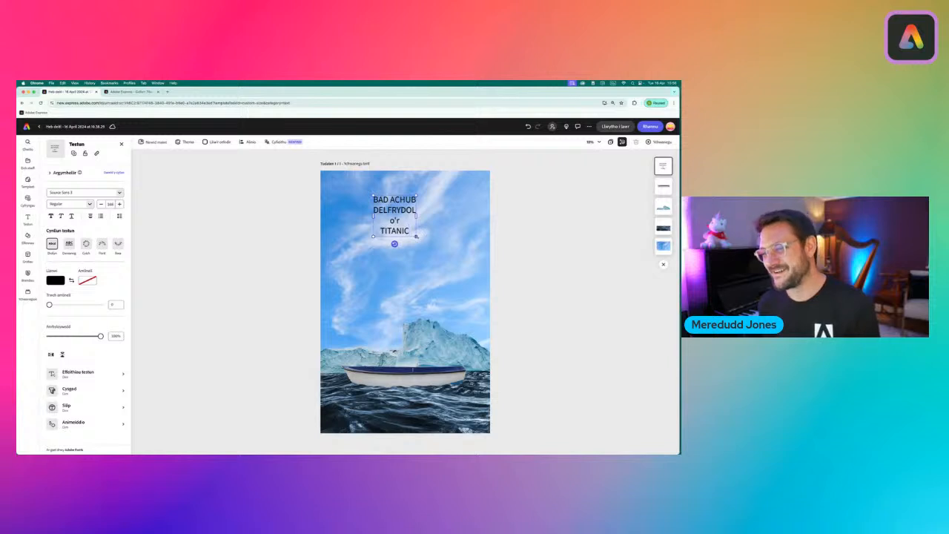
Enlarge the four-line title to about size 367 and centre it horizontally in the upper part of the sky
drag(416, 236, 466, 285)
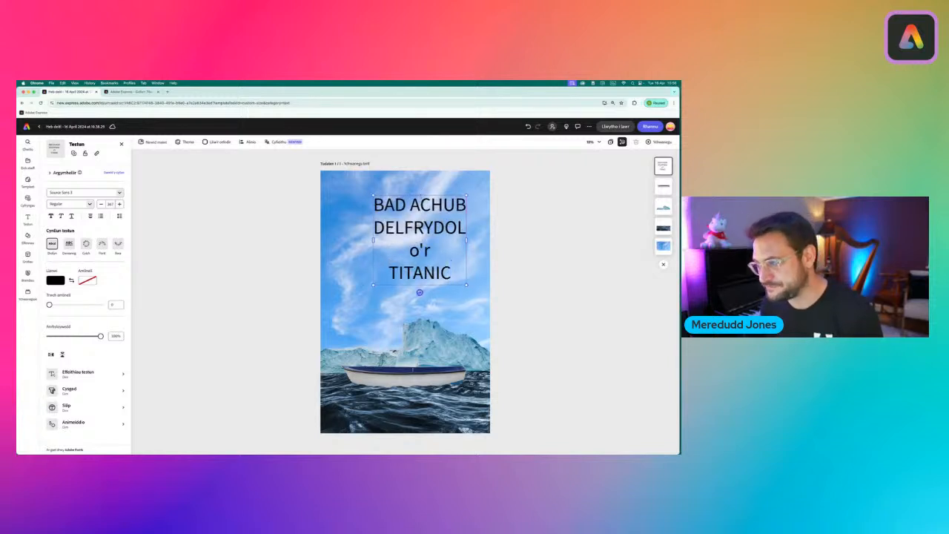
drag(419, 194, 404, 187)
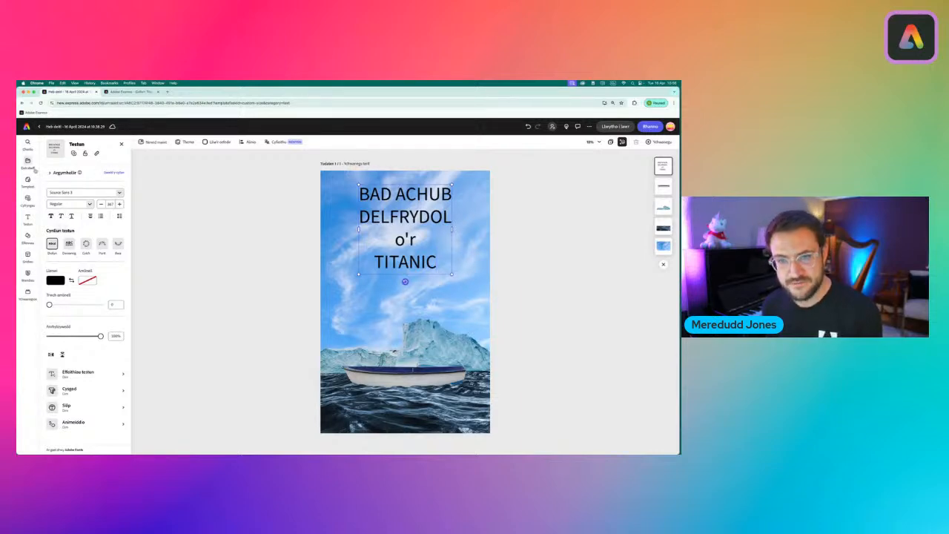
Look through all the recommended text styles for the title and return to the text settings
mouse_move(27, 166)
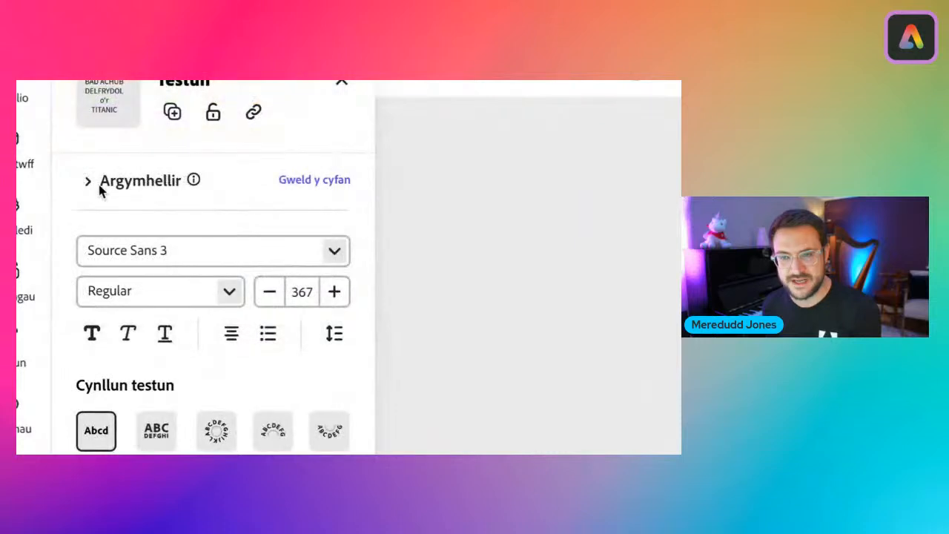
click(320, 182)
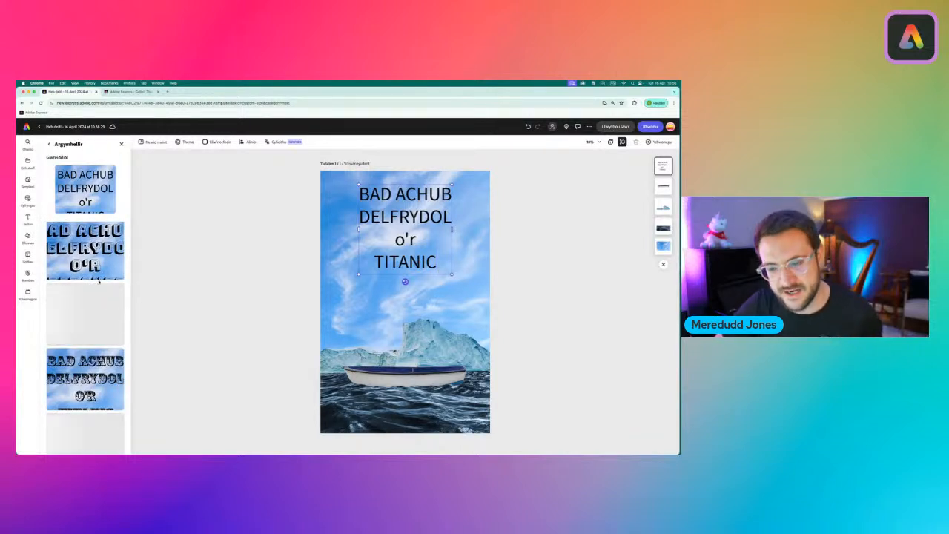
scroll(98, 285, down, 1)
scroll(99, 298, down, 2)
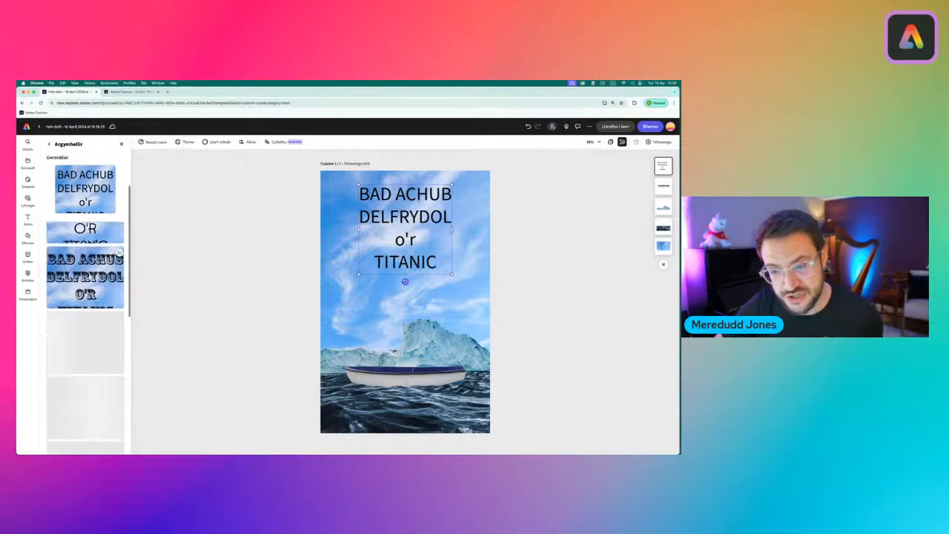
scroll(99, 298, down, 1)
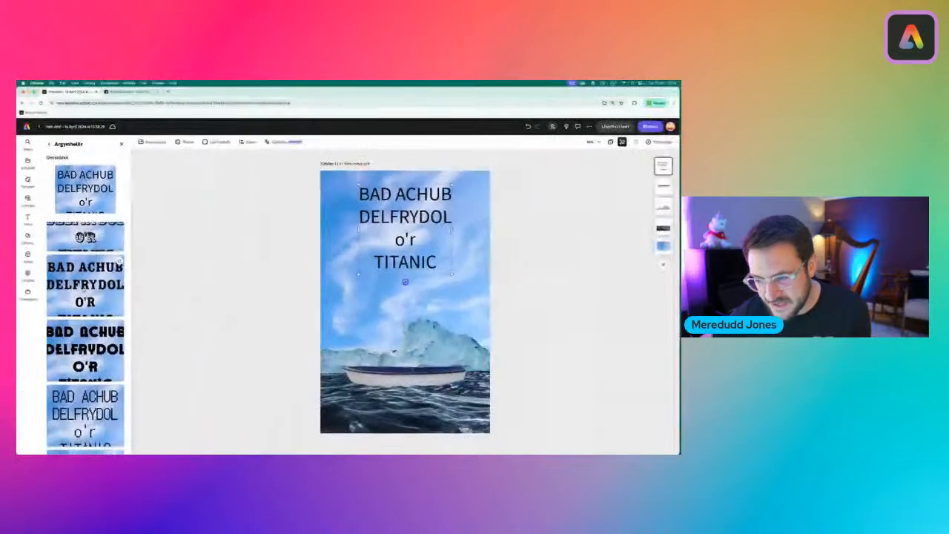
scroll(158, 274, down, 2)
scroll(93, 329, down, 3)
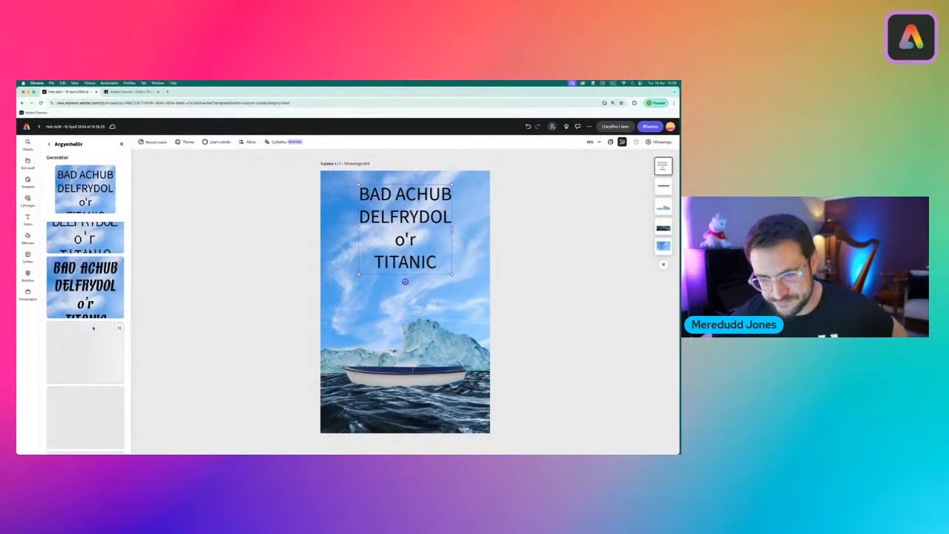
scroll(93, 328, down, 1)
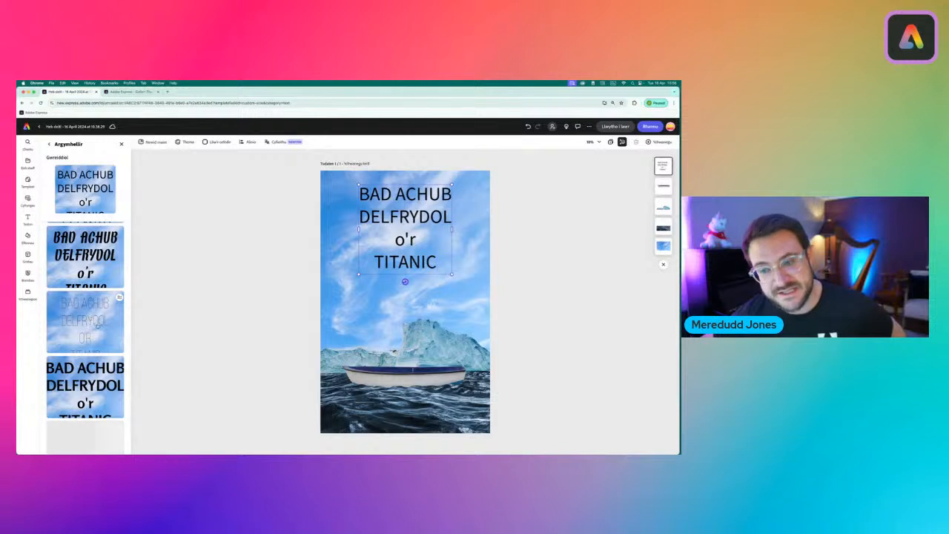
scroll(93, 328, down, 2)
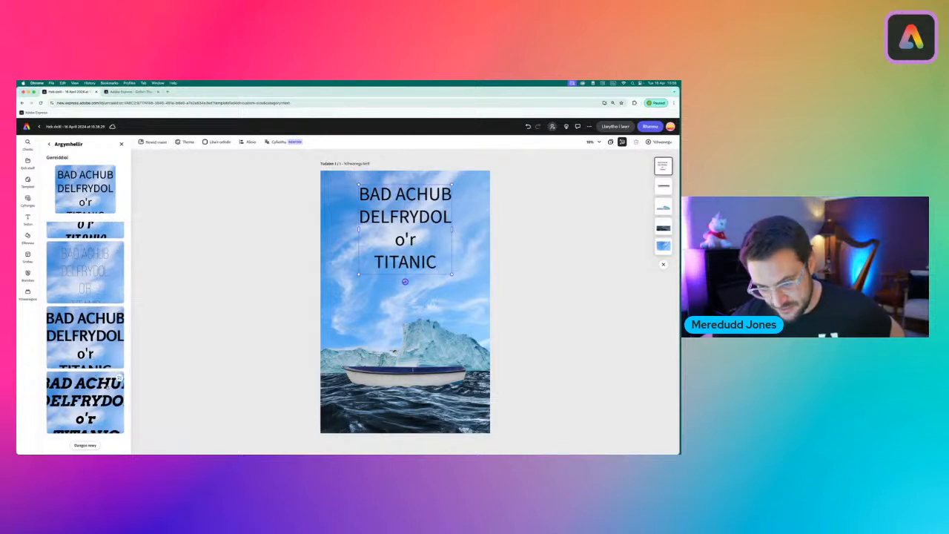
scroll(91, 199, up, 10)
click(49, 145)
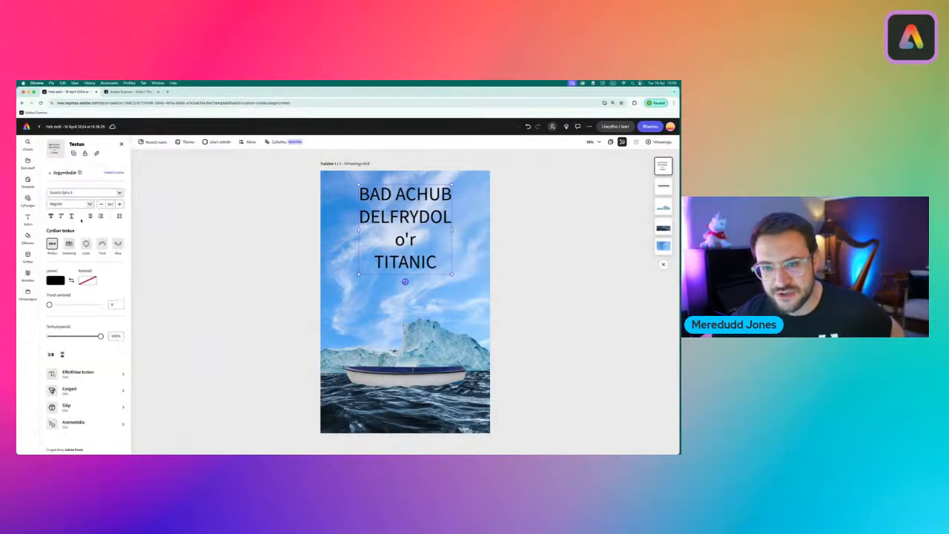
Browse the installed fonts and apply Ultra Regular to the whole four-line title
click(120, 193)
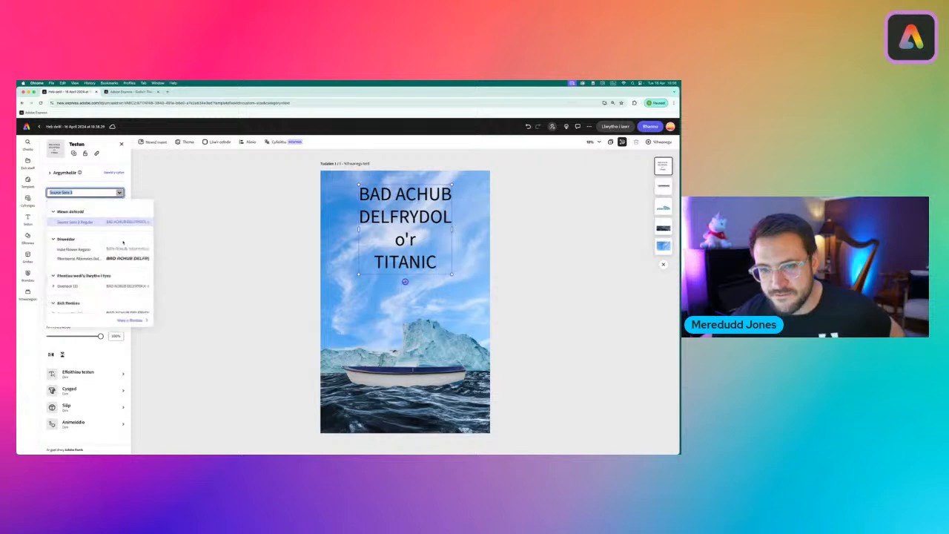
scroll(70, 264, down, 5)
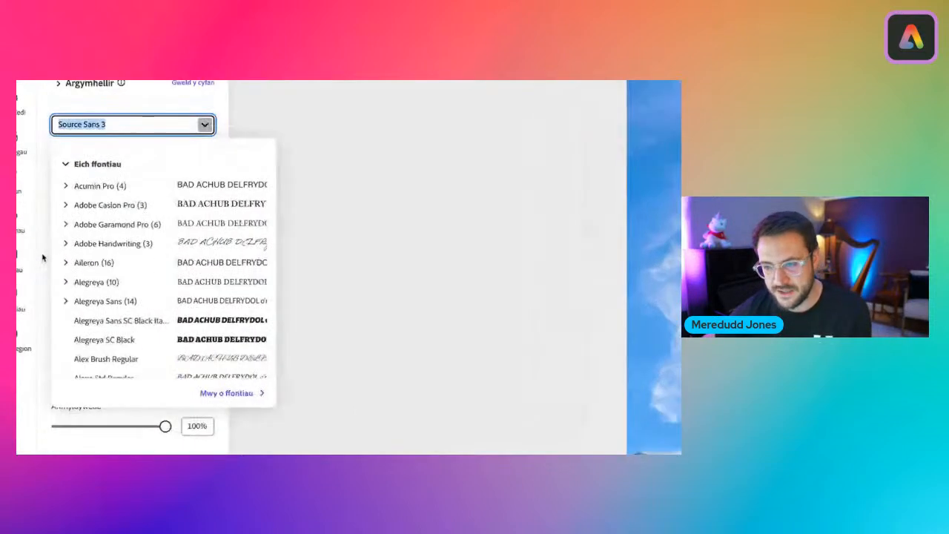
scroll(170, 243, down, 1)
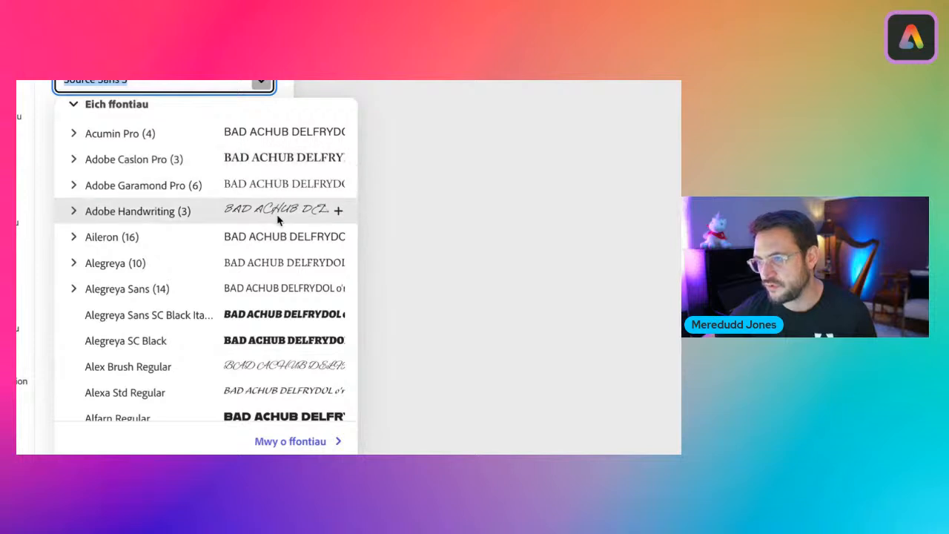
scroll(278, 219, down, 1)
scroll(279, 220, down, 3)
scroll(280, 224, down, 1)
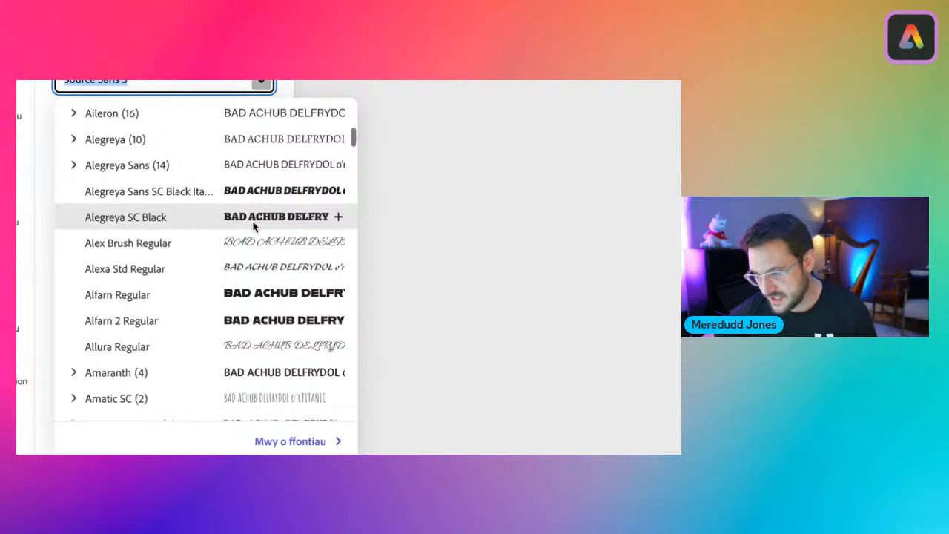
scroll(253, 227, down, 5)
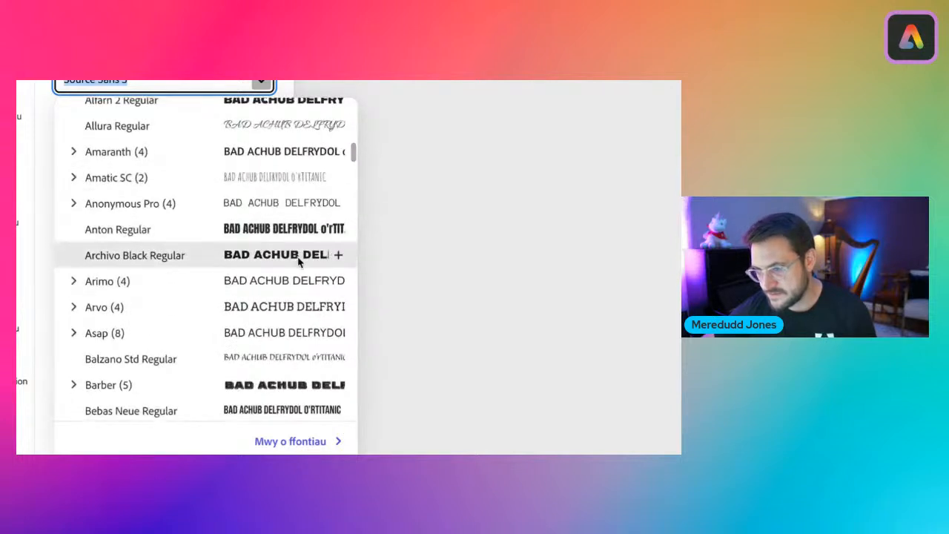
scroll(273, 257, down, 2)
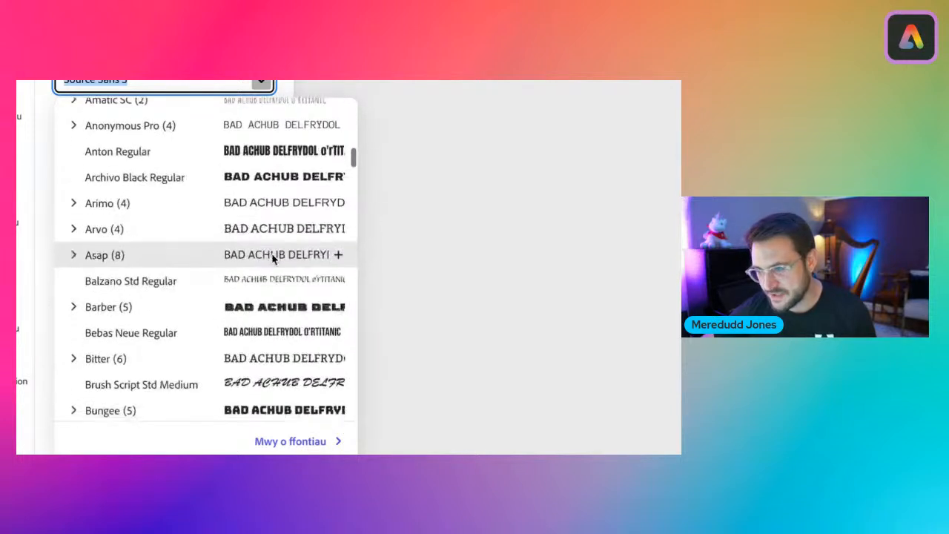
scroll(275, 258, down, 2)
scroll(274, 257, down, 3)
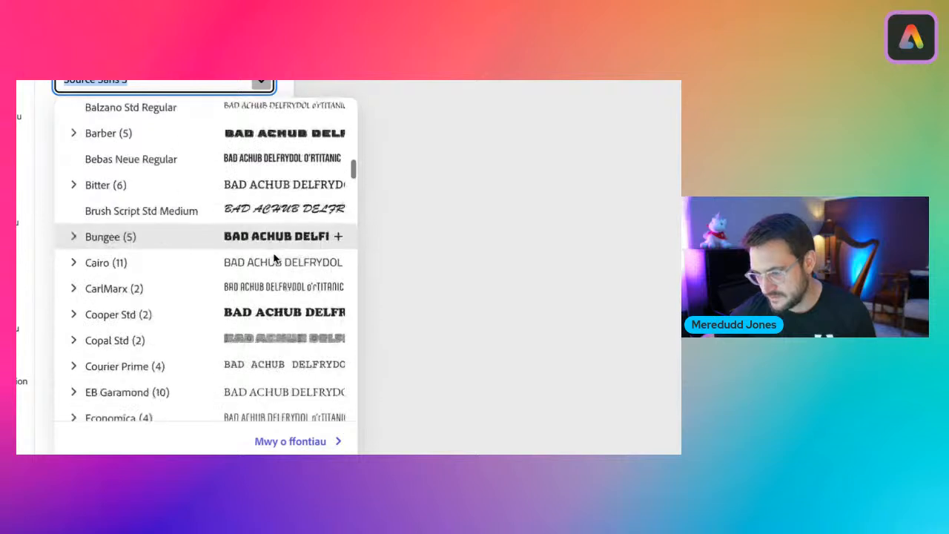
scroll(274, 259, down, 2)
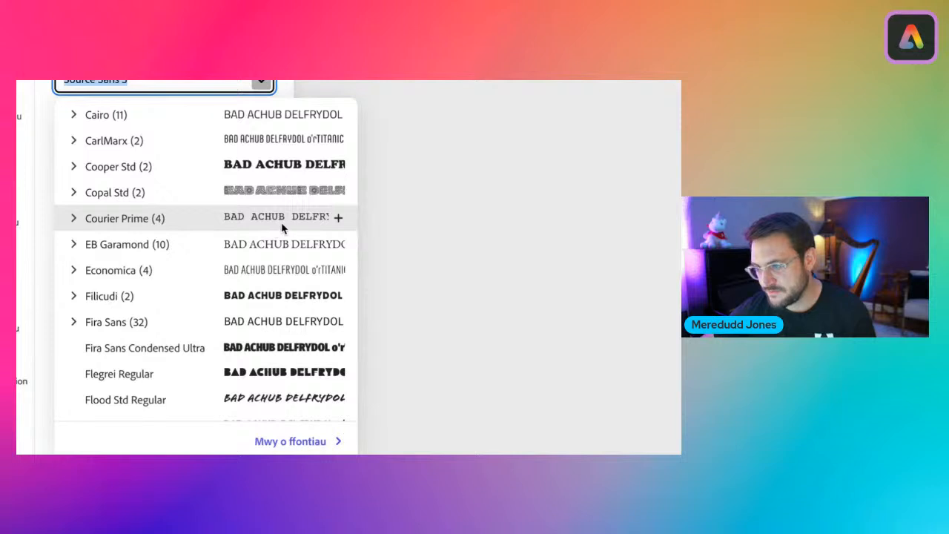
scroll(283, 230, down, 2)
scroll(289, 253, down, 2)
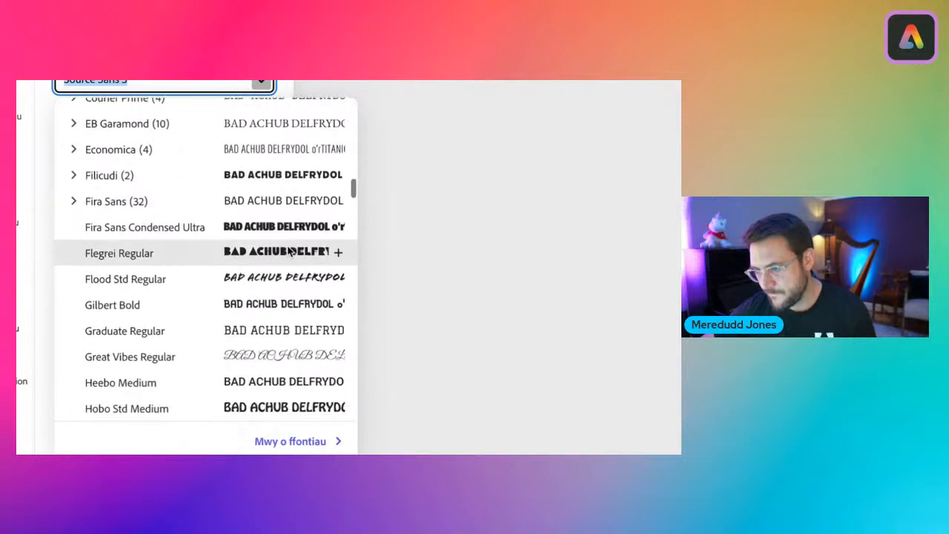
scroll(288, 248, down, 1)
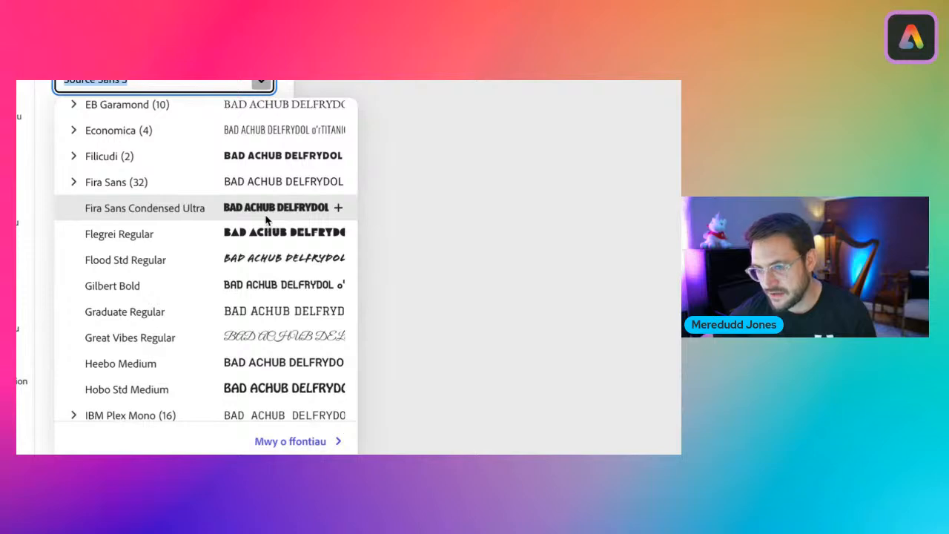
scroll(267, 219, down, 9)
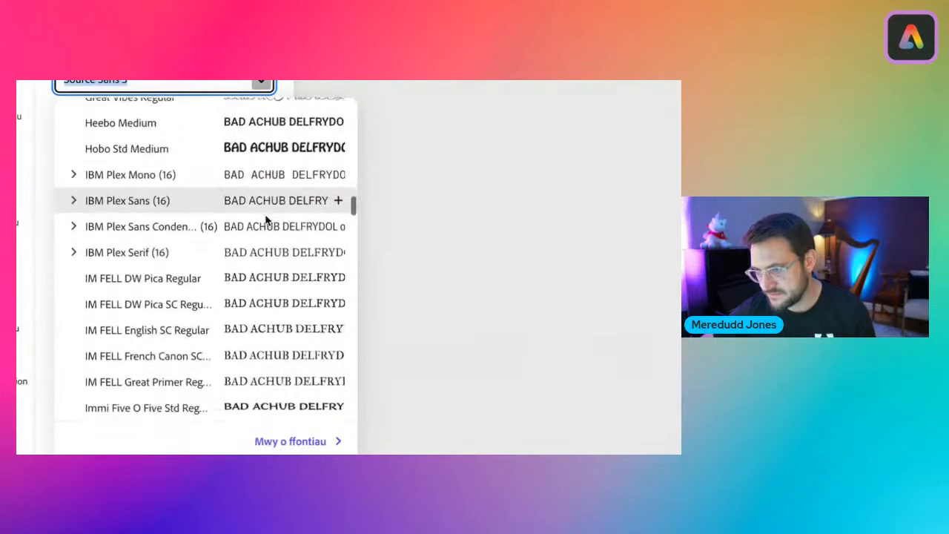
scroll(266, 219, down, 4)
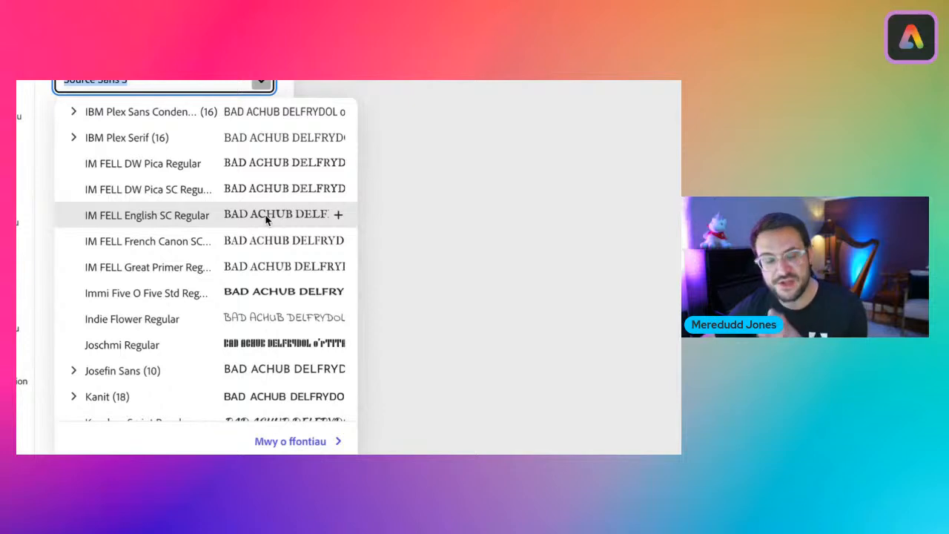
scroll(266, 220, down, 9)
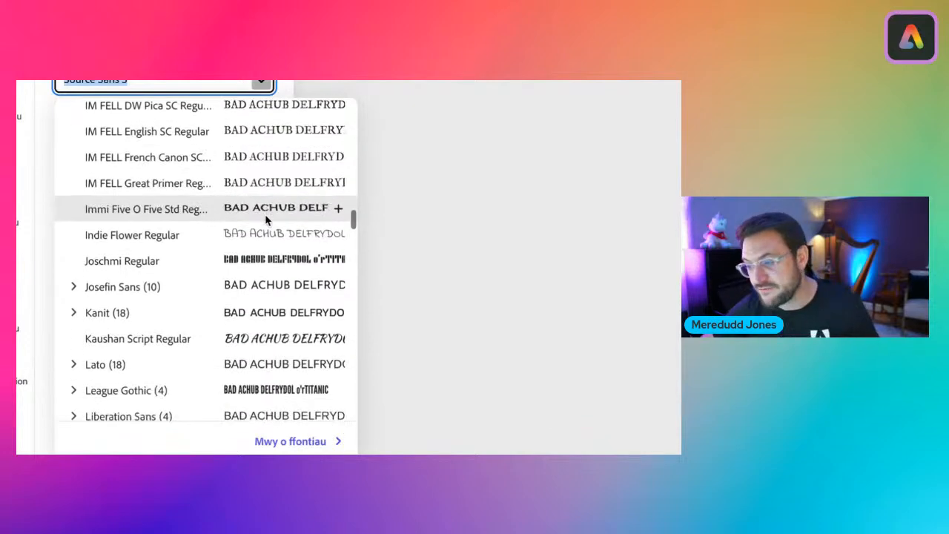
scroll(266, 220, down, 11)
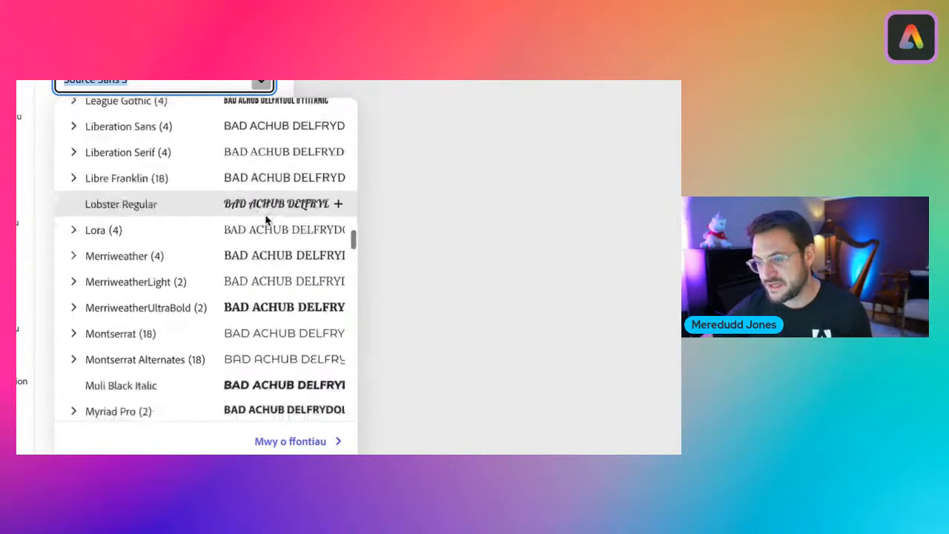
scroll(266, 220, down, 9)
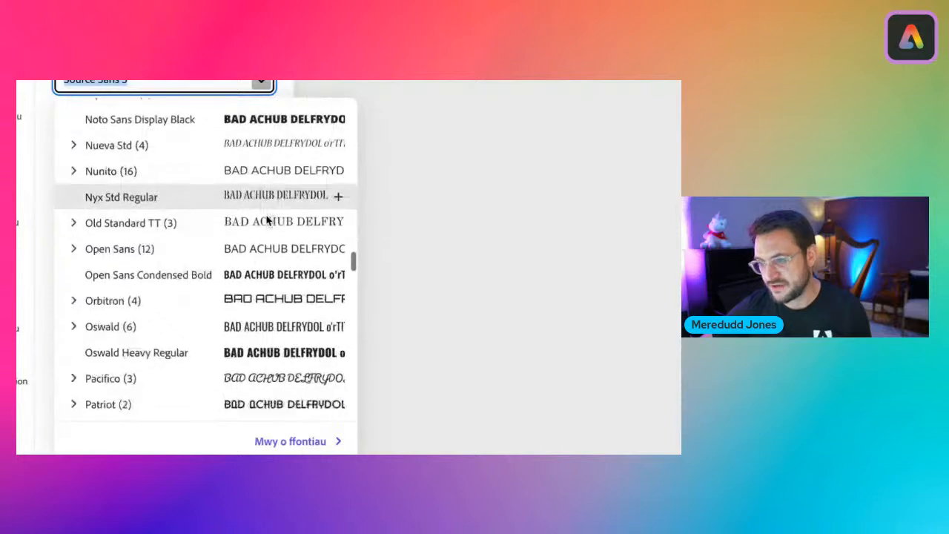
scroll(266, 220, down, 5)
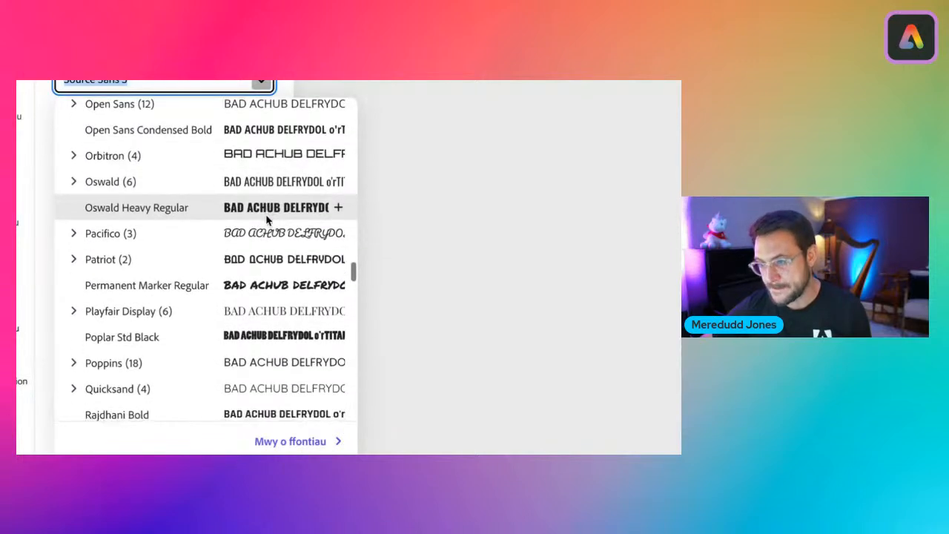
scroll(266, 219, down, 8)
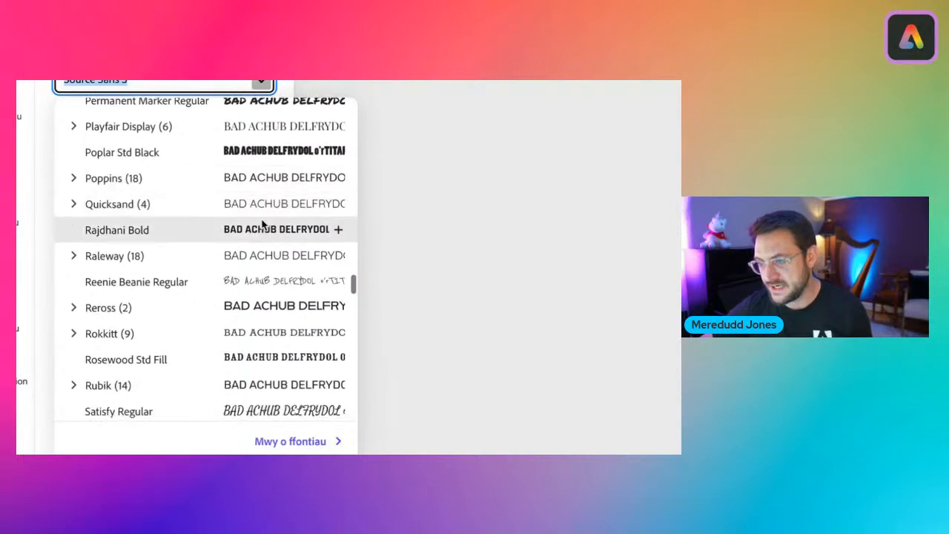
scroll(274, 236, down, 5)
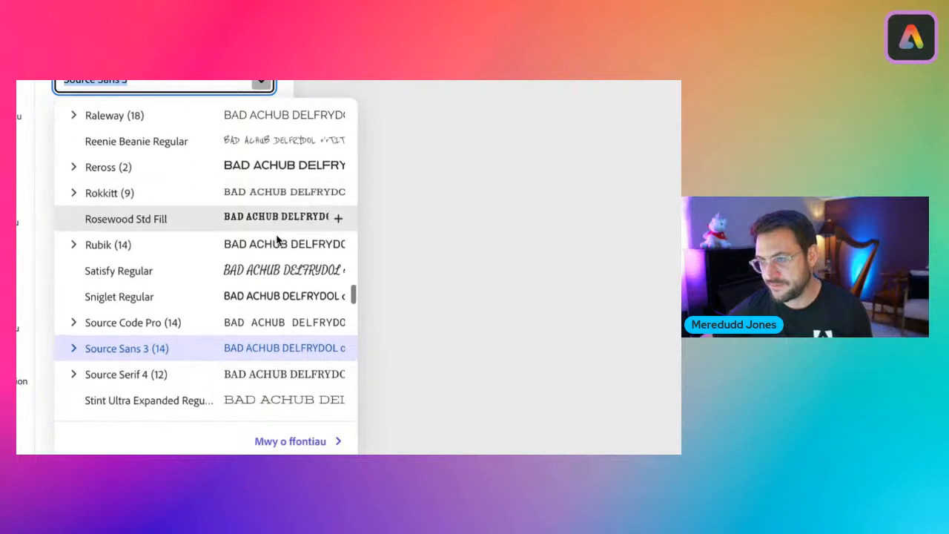
scroll(276, 238, down, 9)
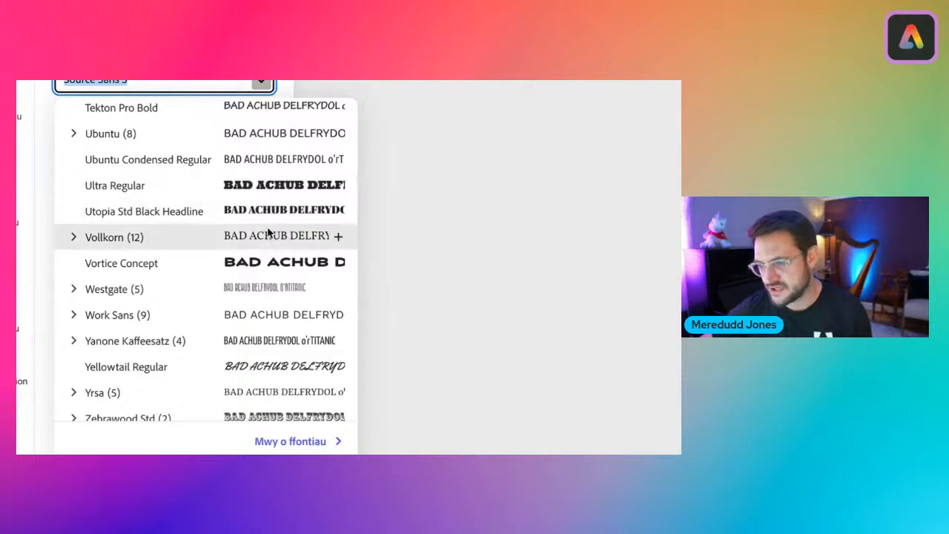
scroll(269, 232, down, 5)
scroll(268, 232, up, 10)
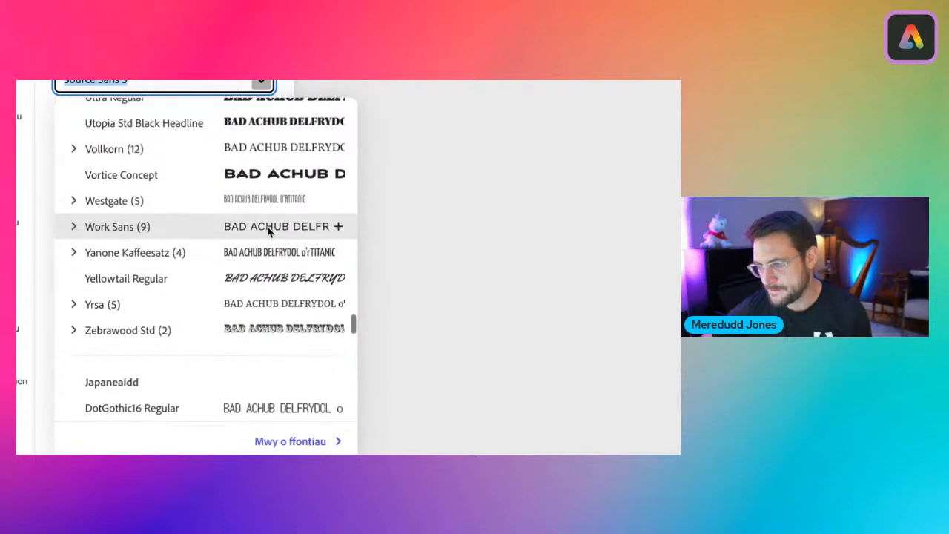
scroll(269, 233, down, 1)
click(282, 278)
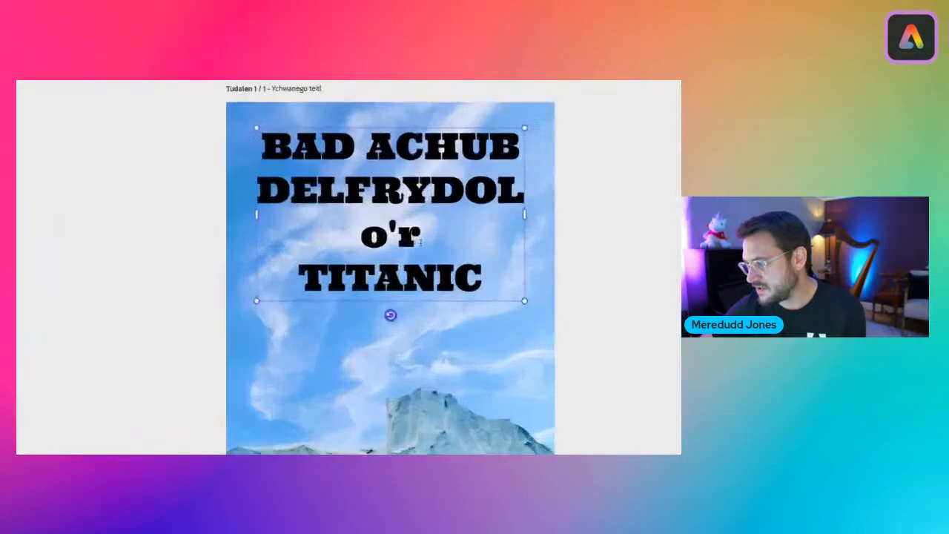
Change only the word "o'r" in the title to the Stint Ultra Expanded Regular font
click(416, 239)
mouse_move(422, 232)
mouse_down()
mouse_move(350, 233)
mouse_move(427, 228)
mouse_up()
click(348, 232)
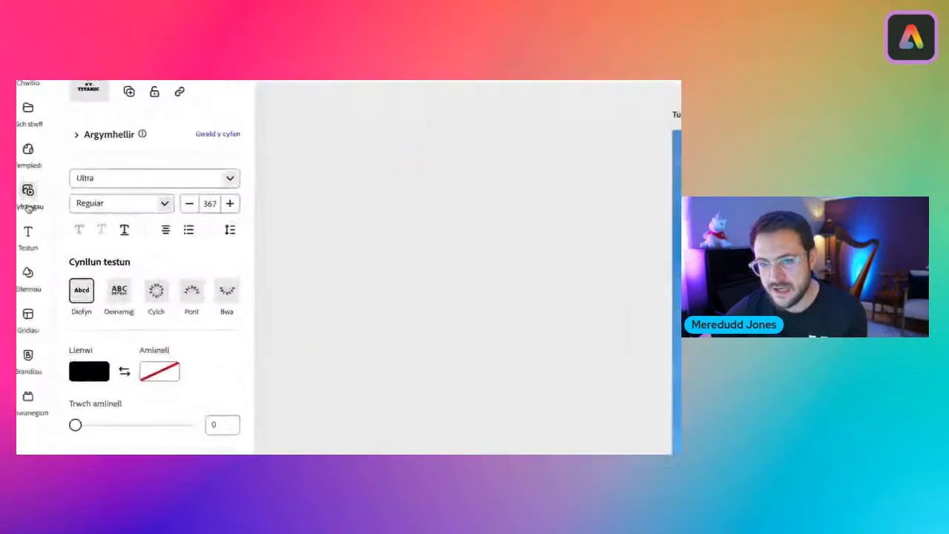
click(173, 205)
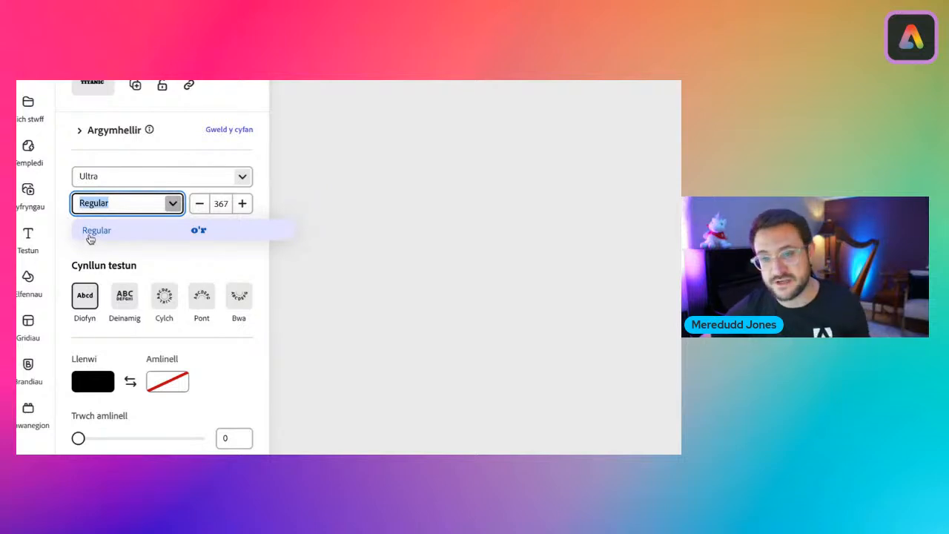
click(184, 163)
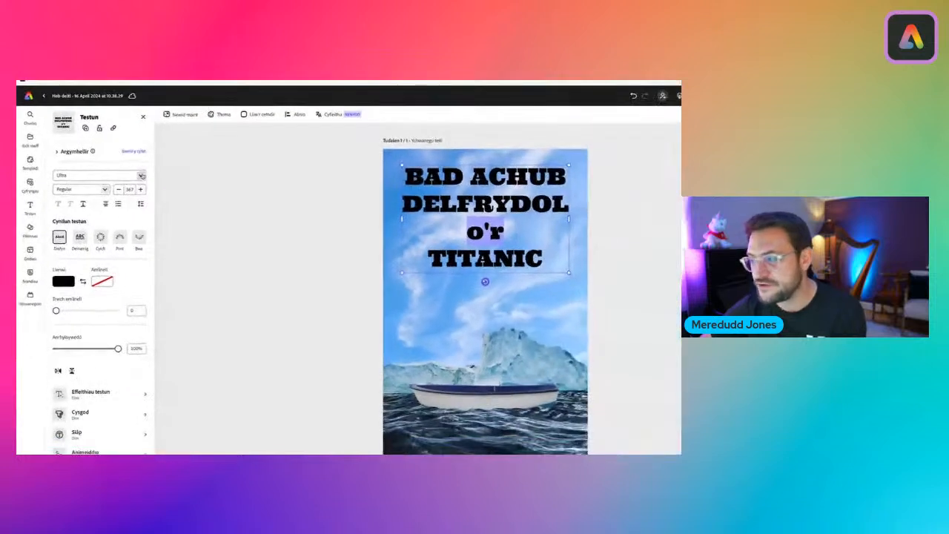
click(244, 178)
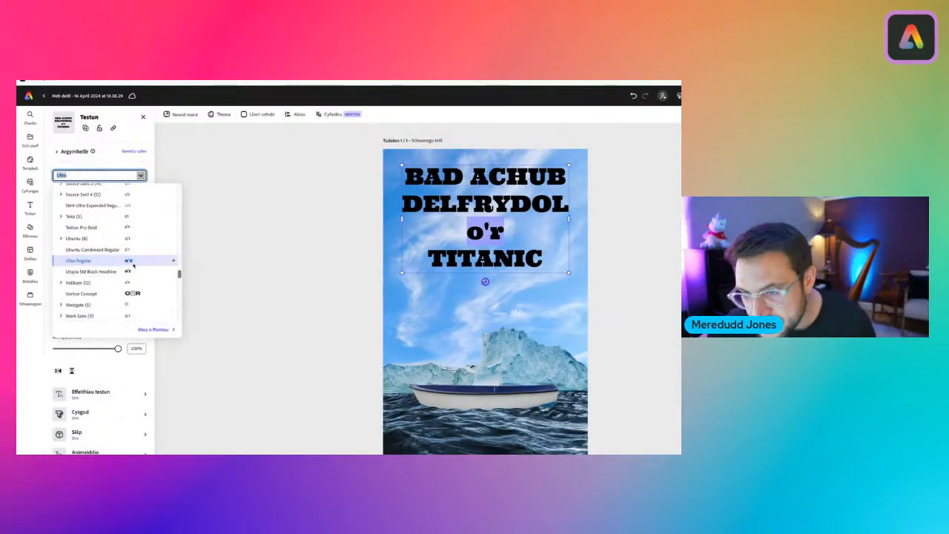
scroll(133, 266, up, 1)
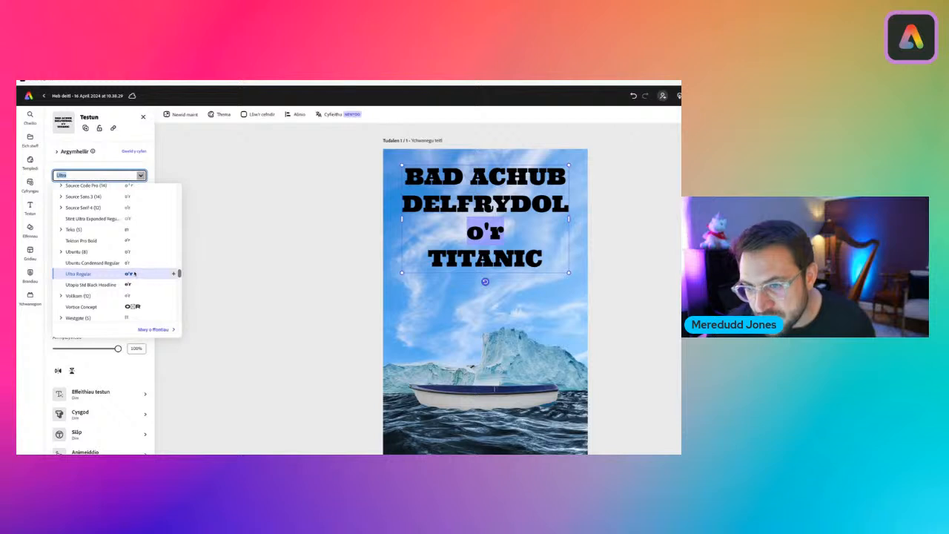
click(90, 218)
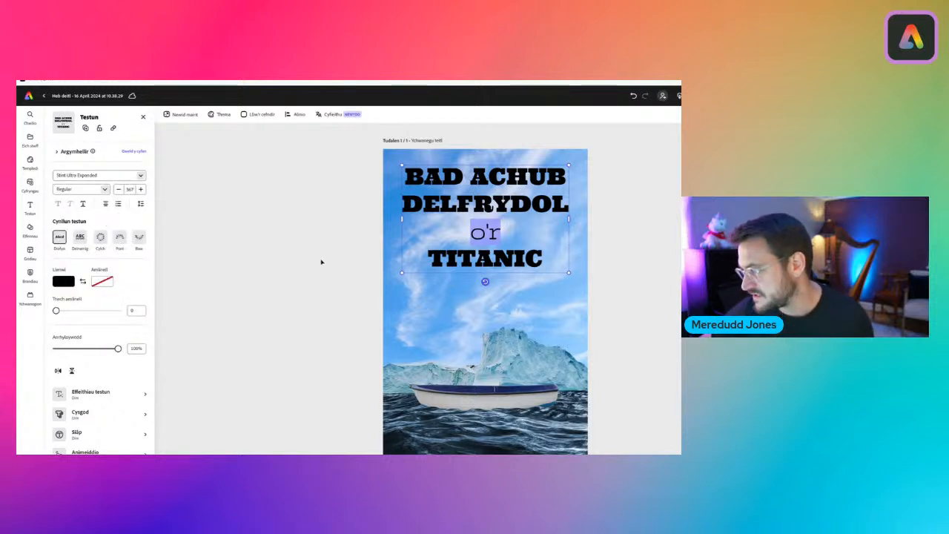
Tighten the line spacing of the whole title text box to 0.82
key(Escape)
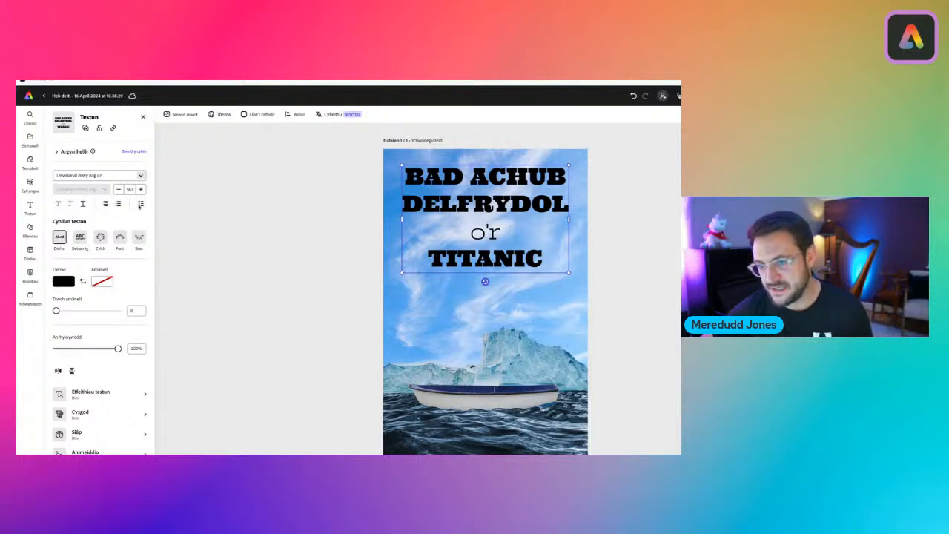
click(140, 203)
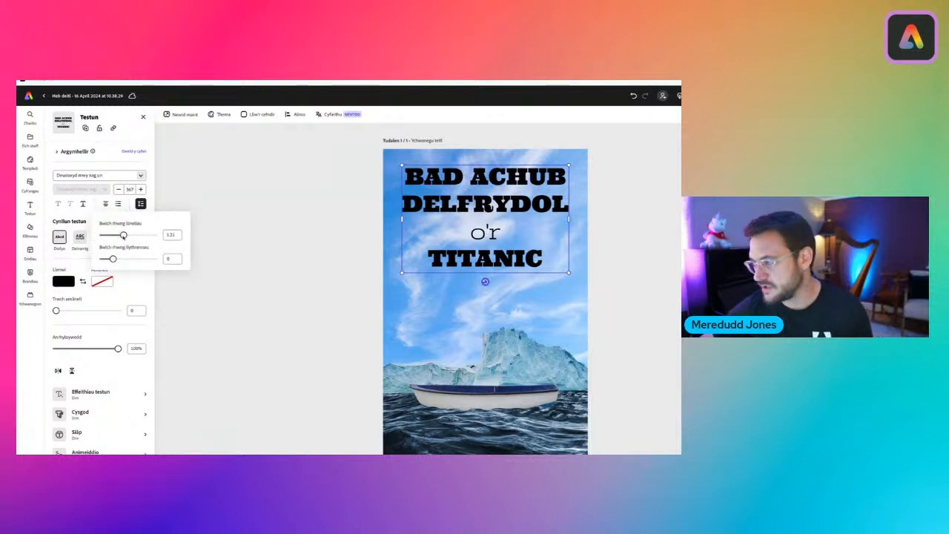
drag(123, 235, 109, 236)
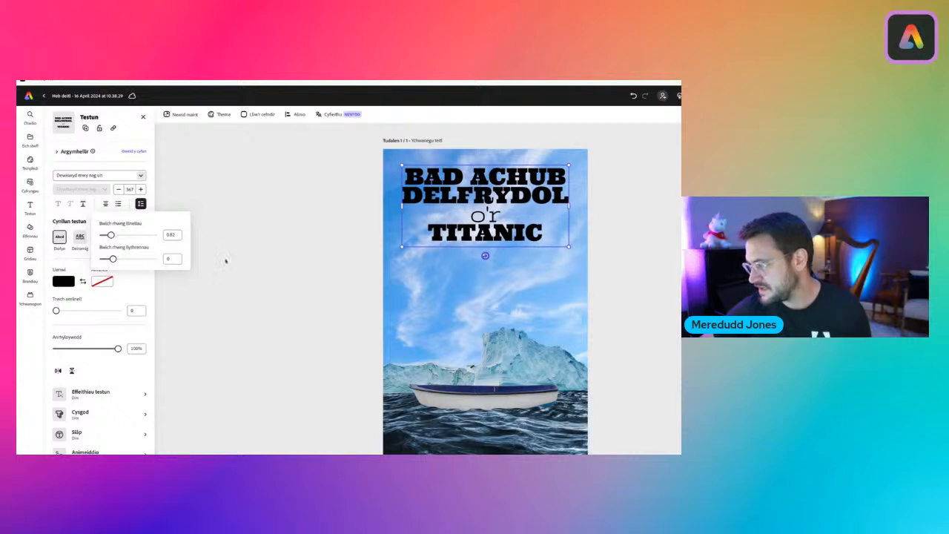
Enlarge only the word "TITANIC" in the title until it is nearly as wide as the lines above it
click(509, 237)
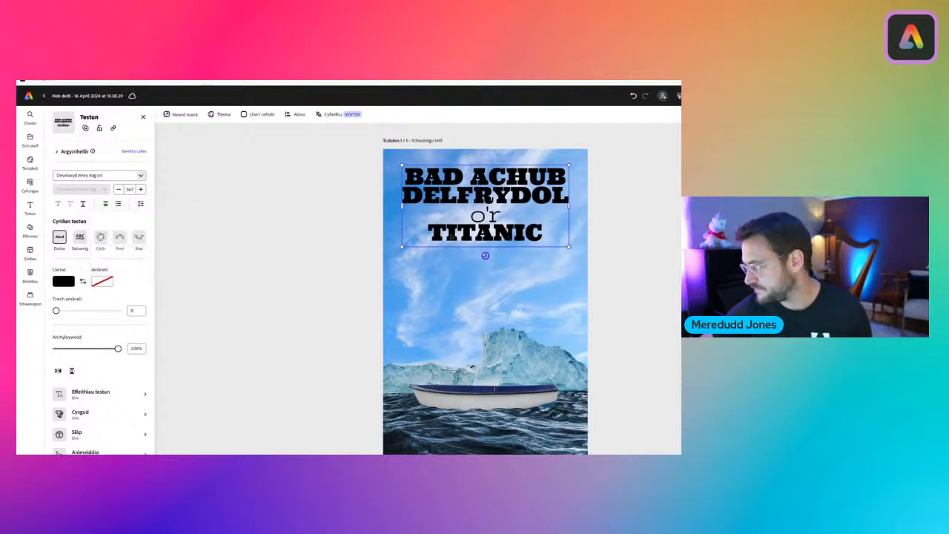
drag(429, 233, 544, 233)
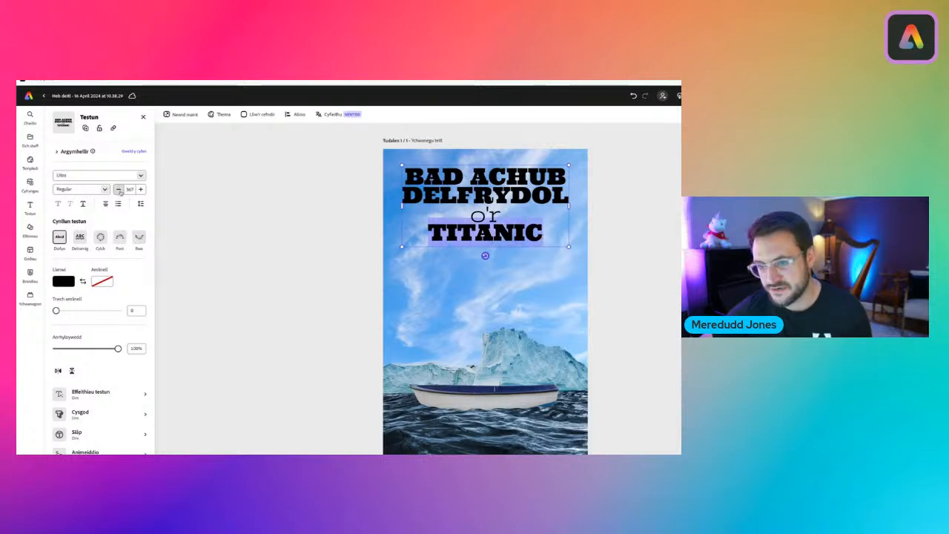
click(119, 190)
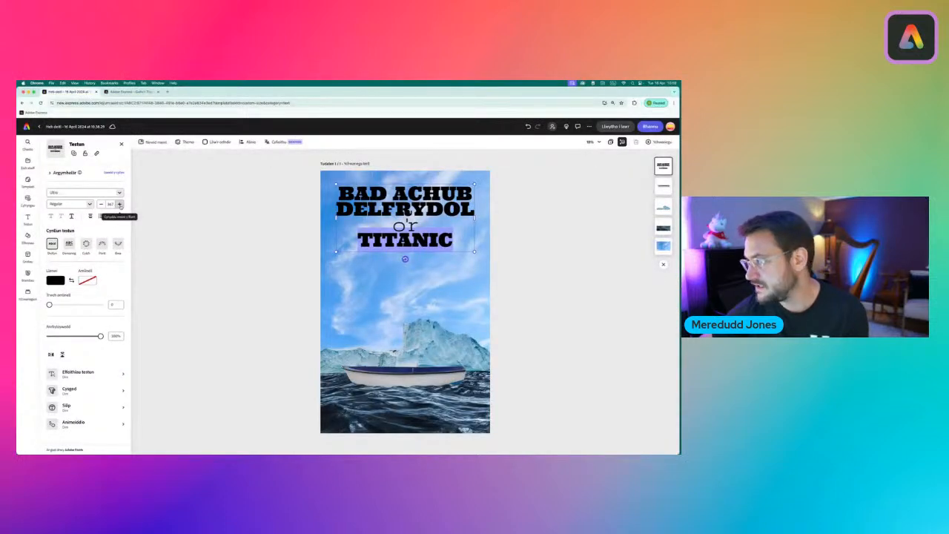
click(120, 205)
click(120, 206)
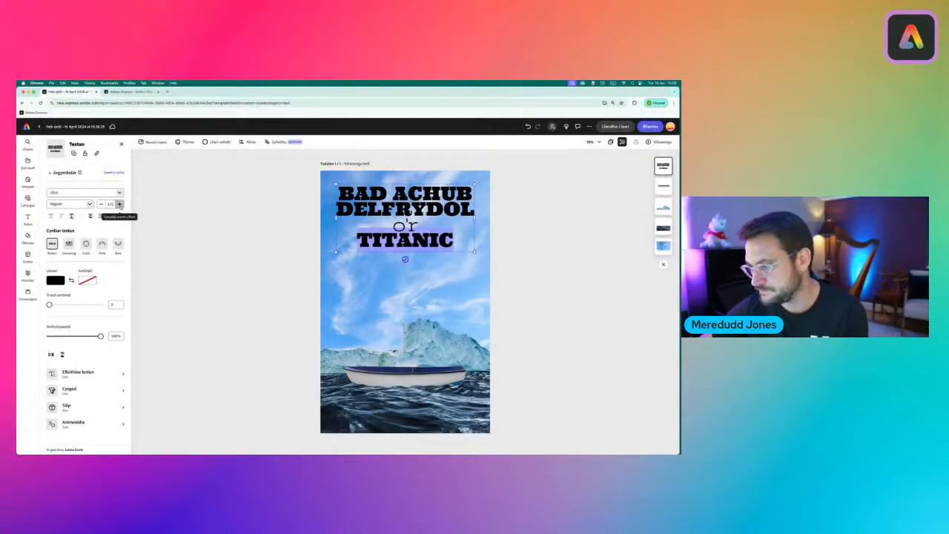
click(120, 205)
click(120, 205)
click(120, 205)
click(120, 206)
click(120, 205)
click(120, 205)
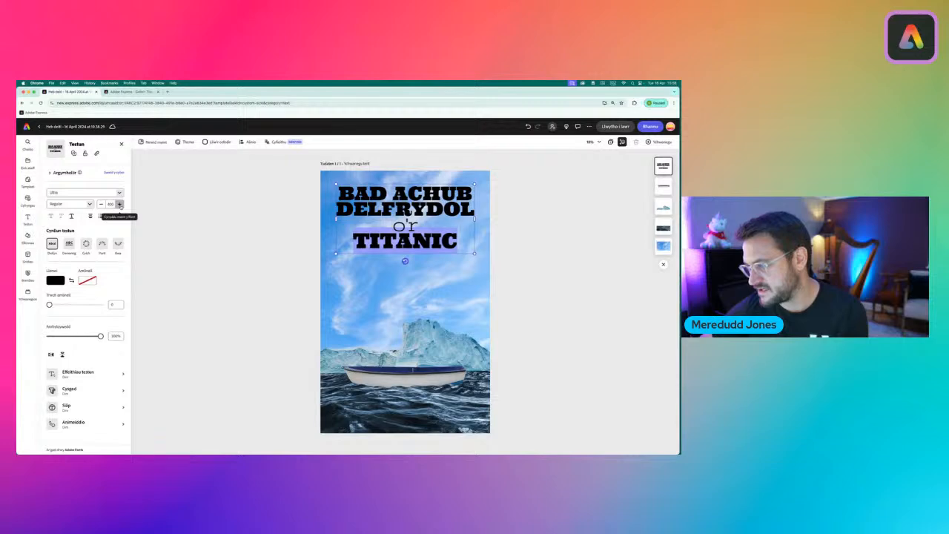
click(121, 206)
click(120, 205)
click(121, 205)
click(121, 205)
click(120, 205)
click(120, 206)
click(120, 206)
click(120, 206)
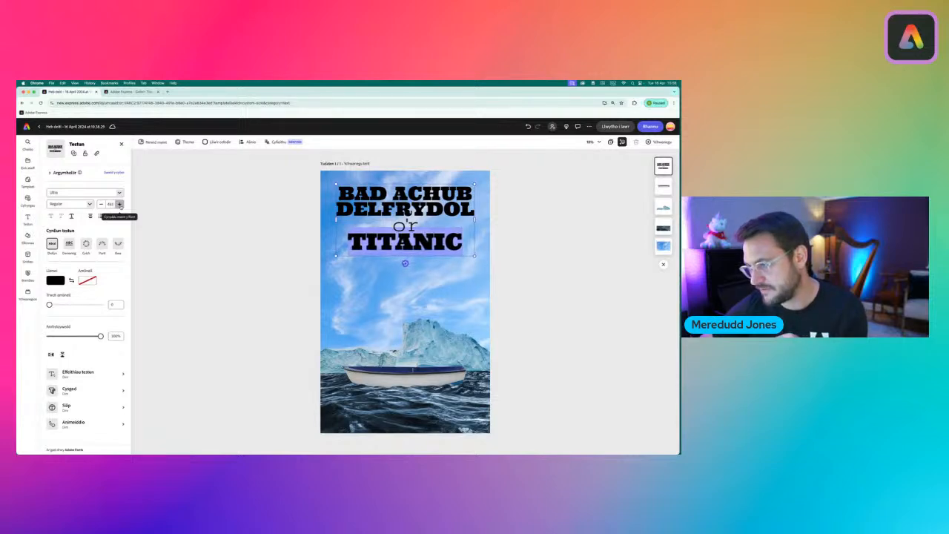
click(120, 205)
click(120, 206)
click(120, 206)
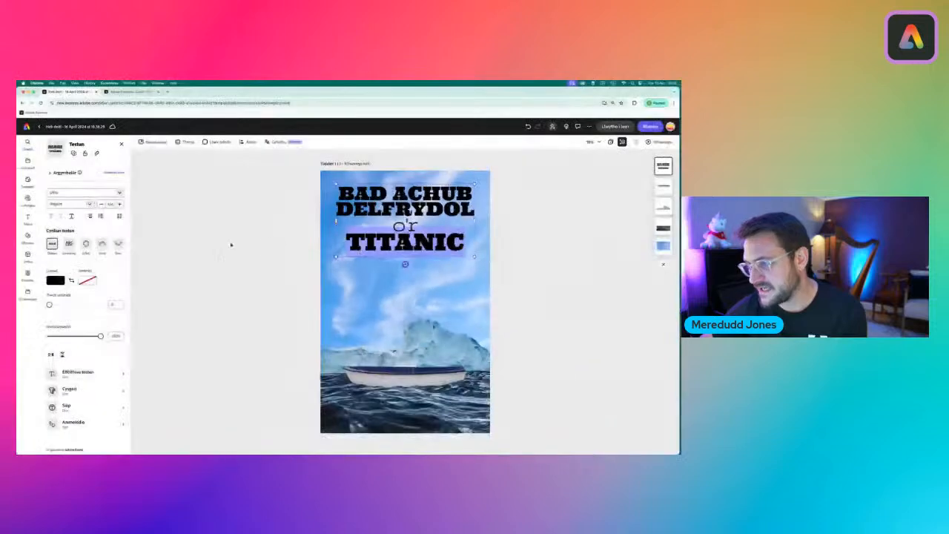
Widen the letter spacing of the word "TITANIC" until it spans the same width as "DELFRYDOL"
click(119, 216)
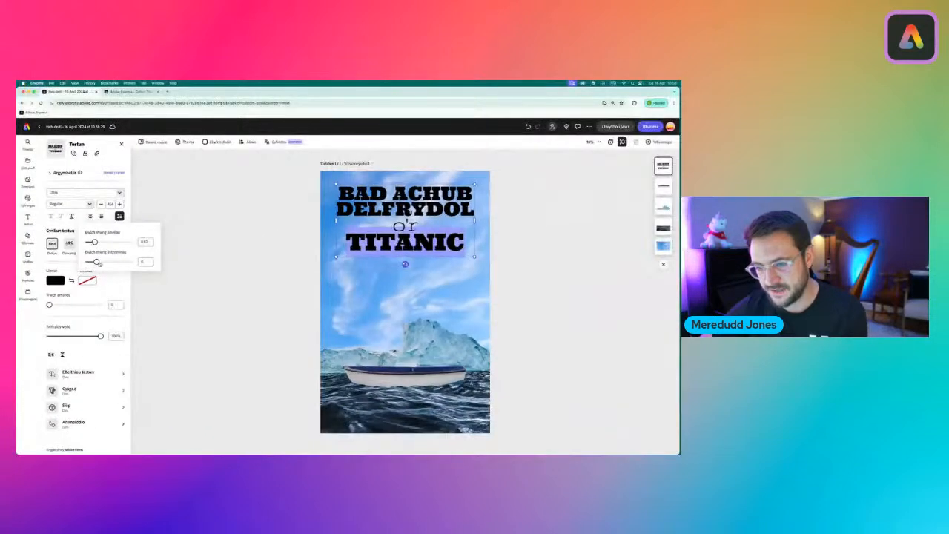
mouse_move(101, 261)
mouse_down()
mouse_move(115, 262)
mouse_move(105, 263)
mouse_up()
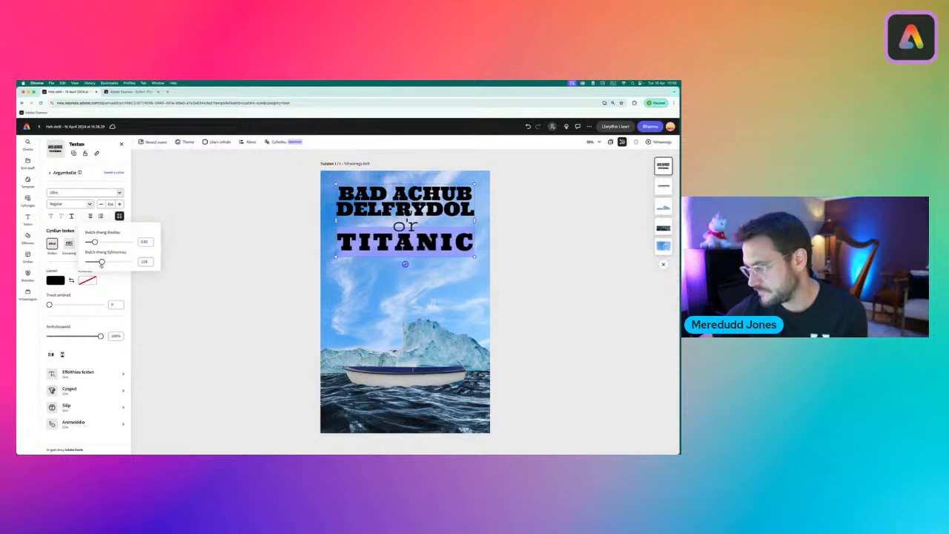
click(197, 318)
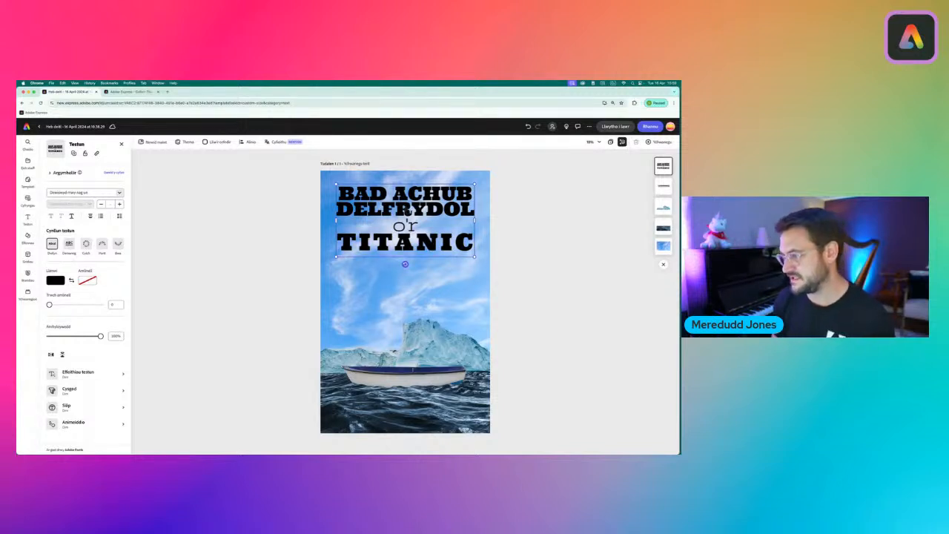
Move the whole title text box slightly upward, closer to the poster's upper edge
double_click(411, 210)
click(590, 221)
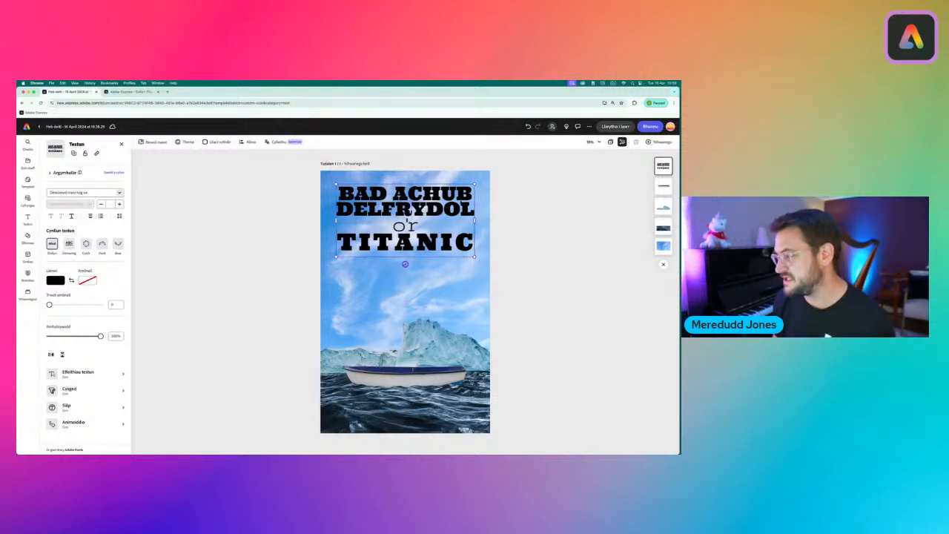
drag(416, 211, 417, 203)
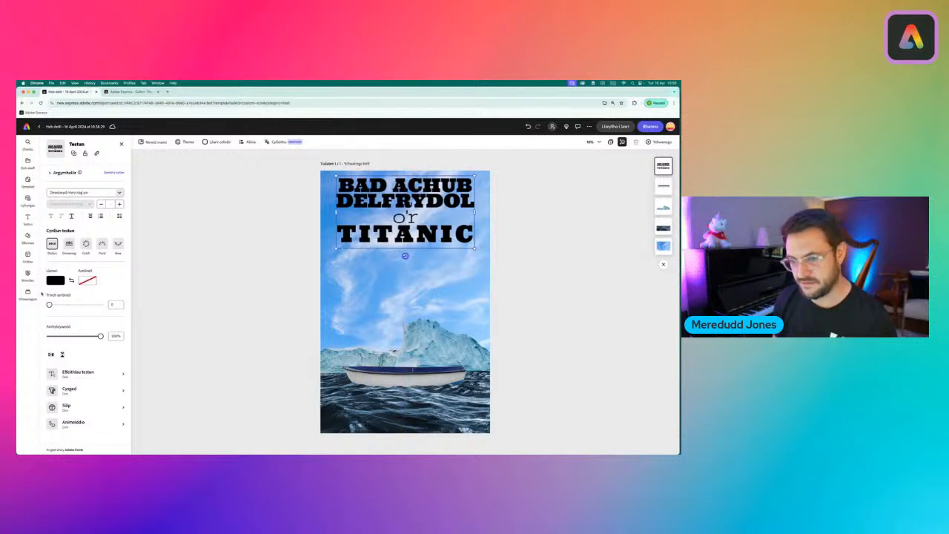
Try grey, teal, dark blue and white fills on the whole title and settle on the darkest grey swatch
click(55, 281)
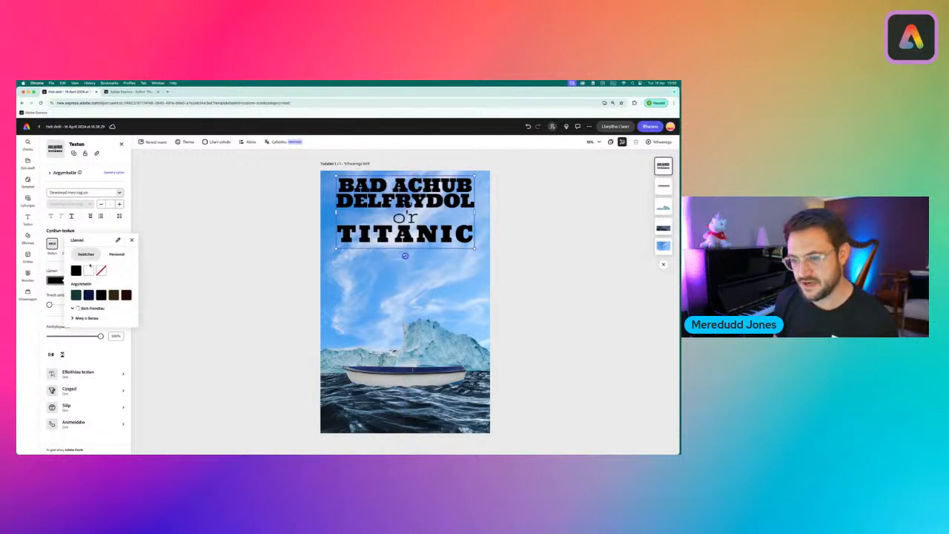
click(74, 318)
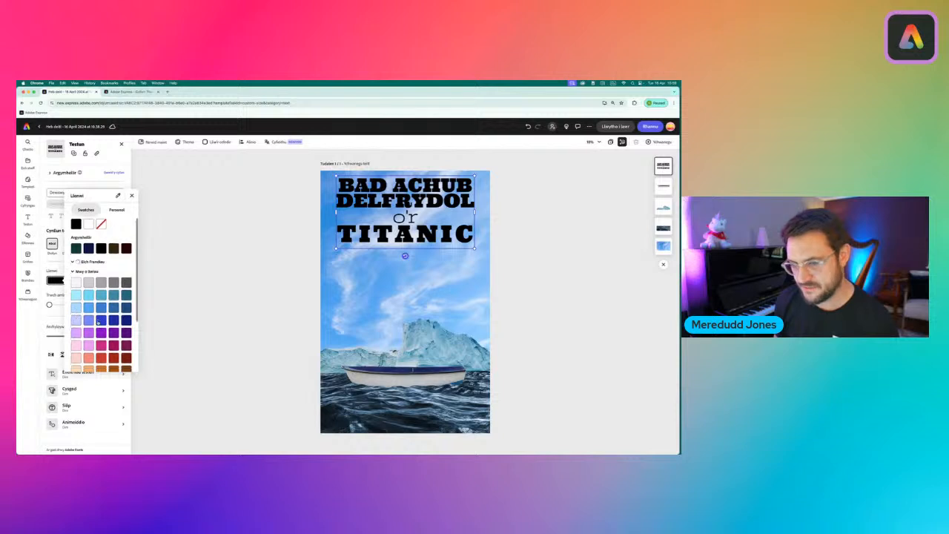
click(113, 244)
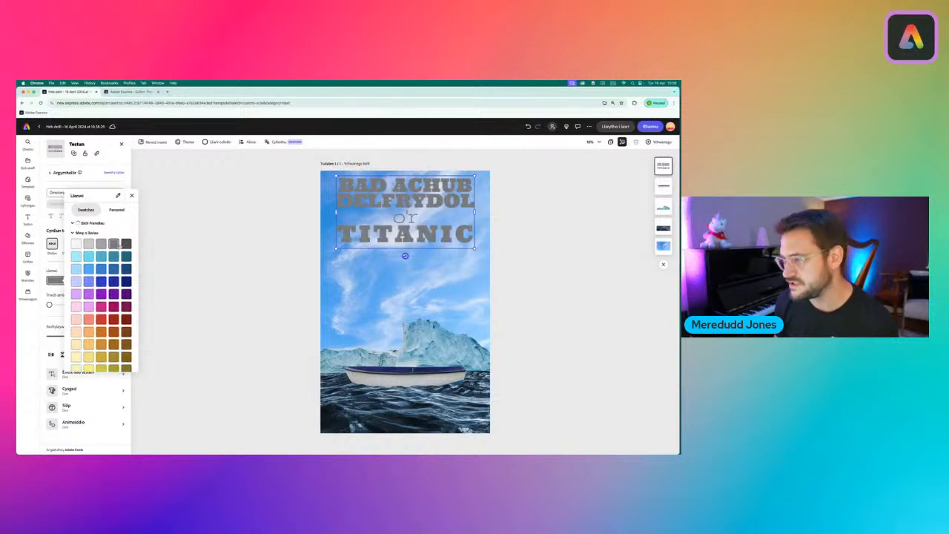
click(126, 244)
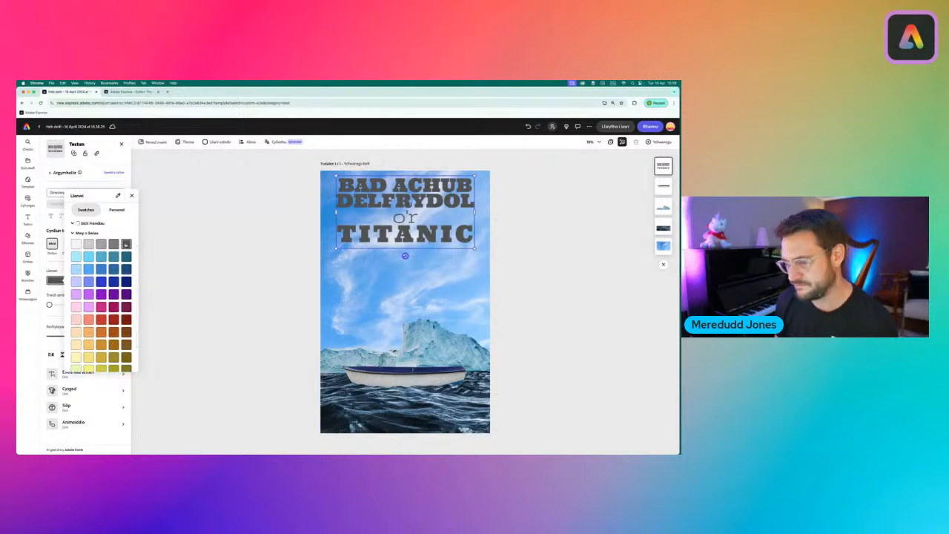
click(126, 256)
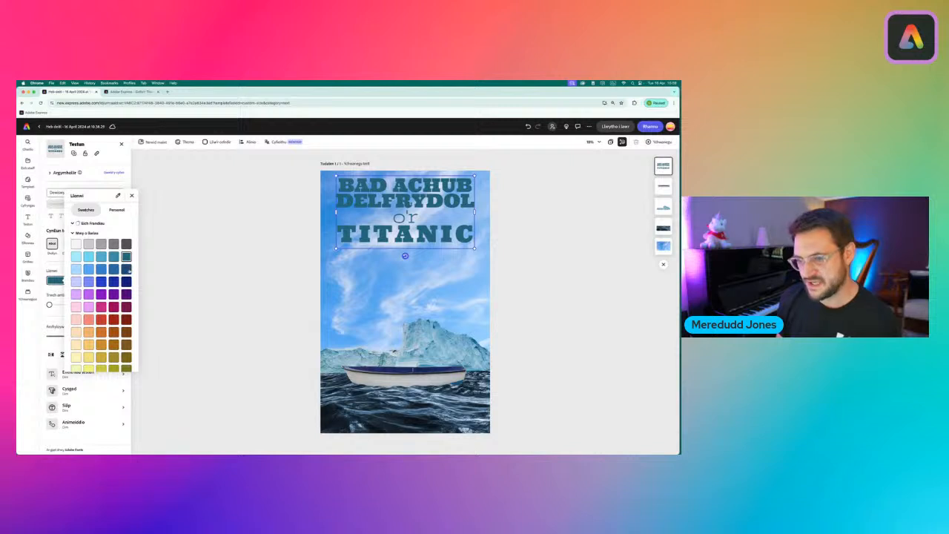
click(126, 268)
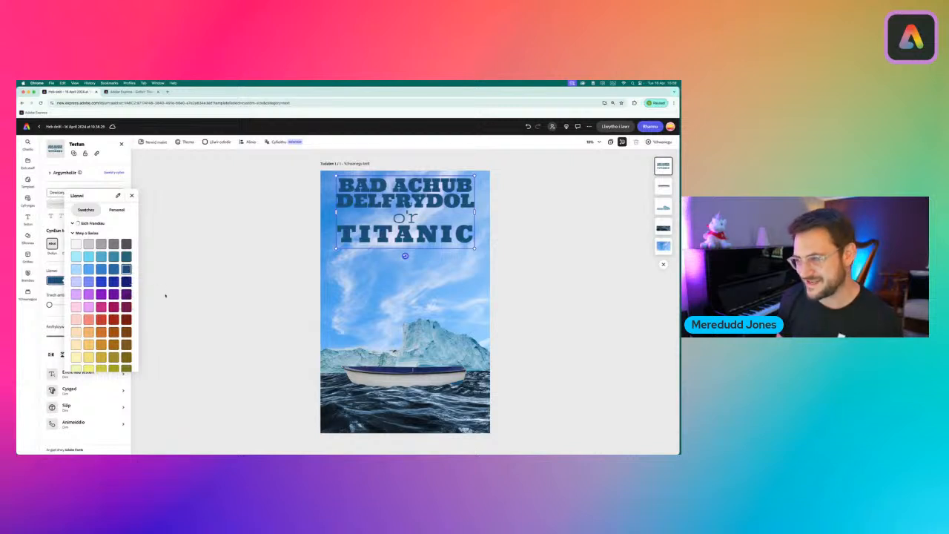
click(76, 244)
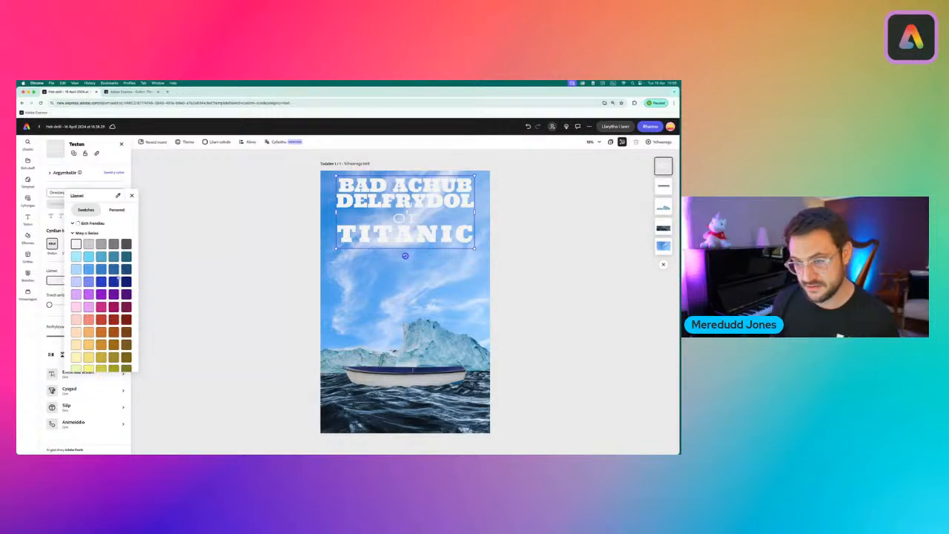
scroll(112, 292, down, 2)
scroll(111, 292, up, 2)
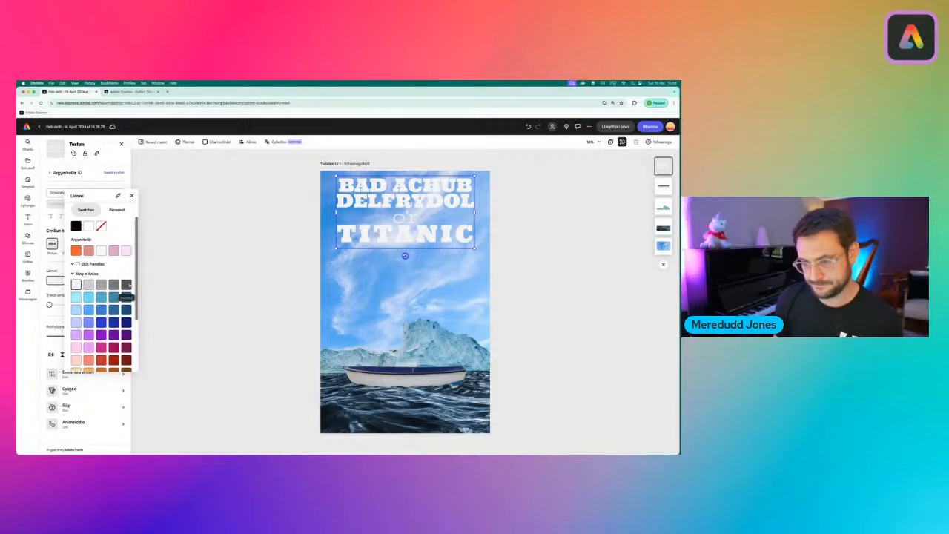
click(126, 284)
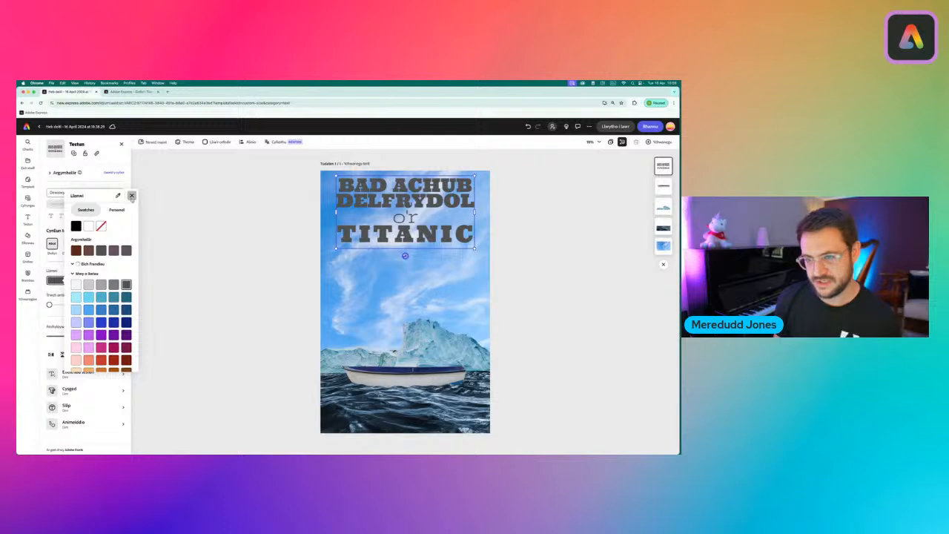
click(132, 195)
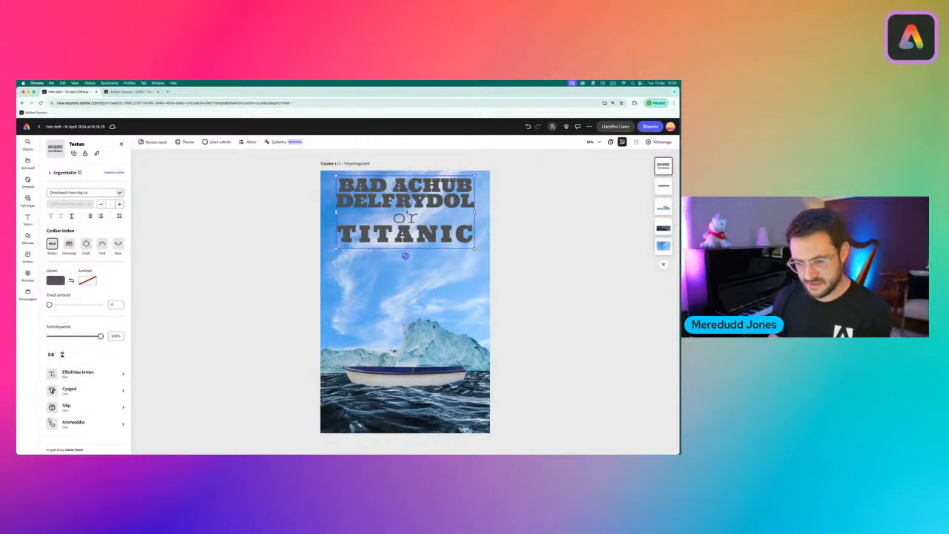
Add a shadow in the first preset style to the title and set the shadow colour to white
click(70, 389)
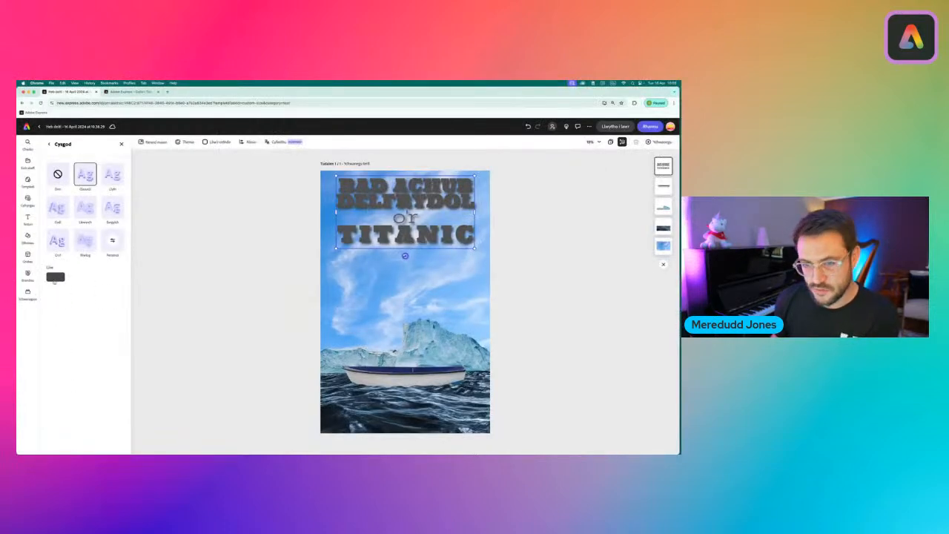
click(54, 277)
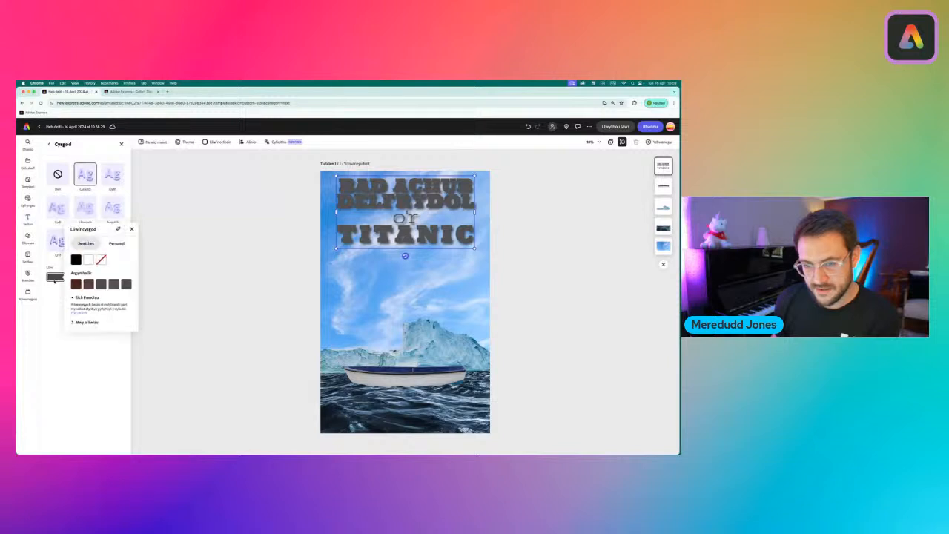
click(88, 259)
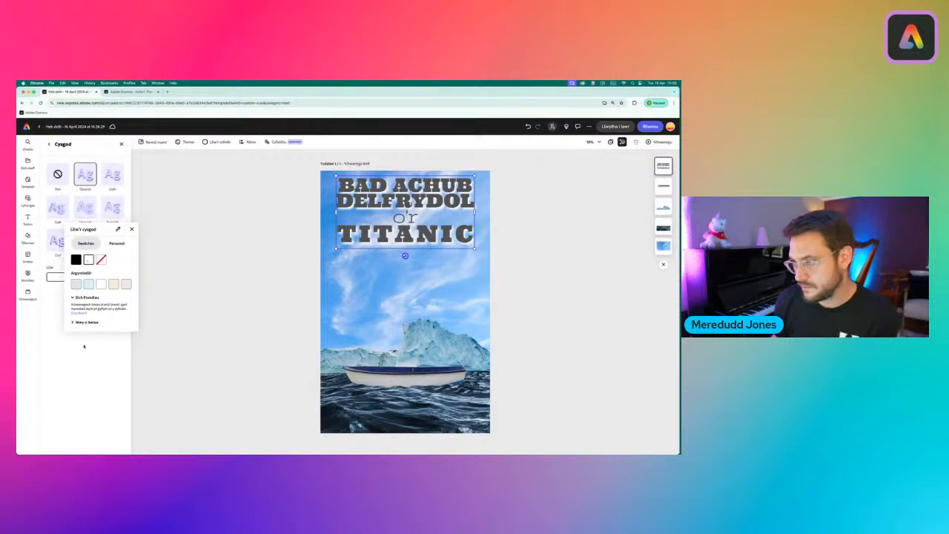
click(109, 357)
click(222, 352)
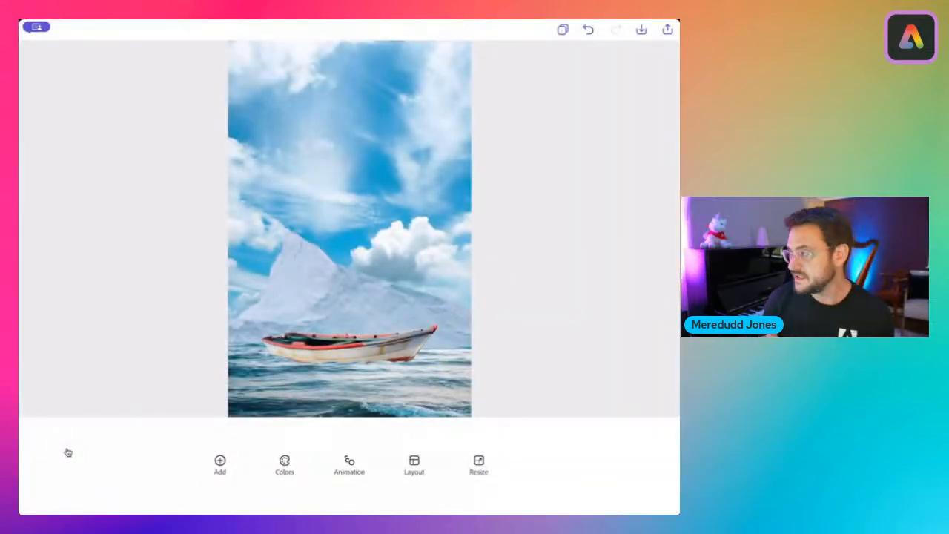
Add a new text element to the poster with "BAD ACHUB" on the first line and "DELFRYDOL" on the second
click(220, 465)
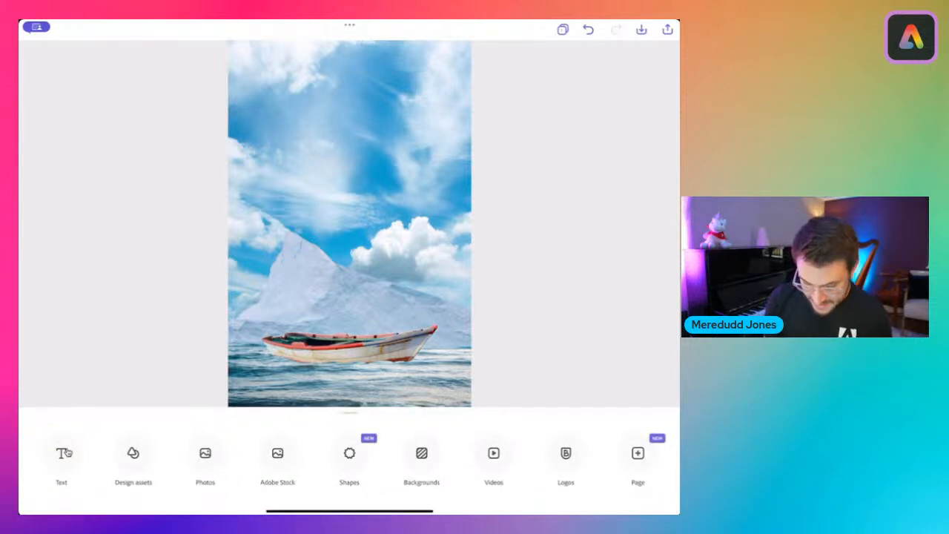
click(63, 453)
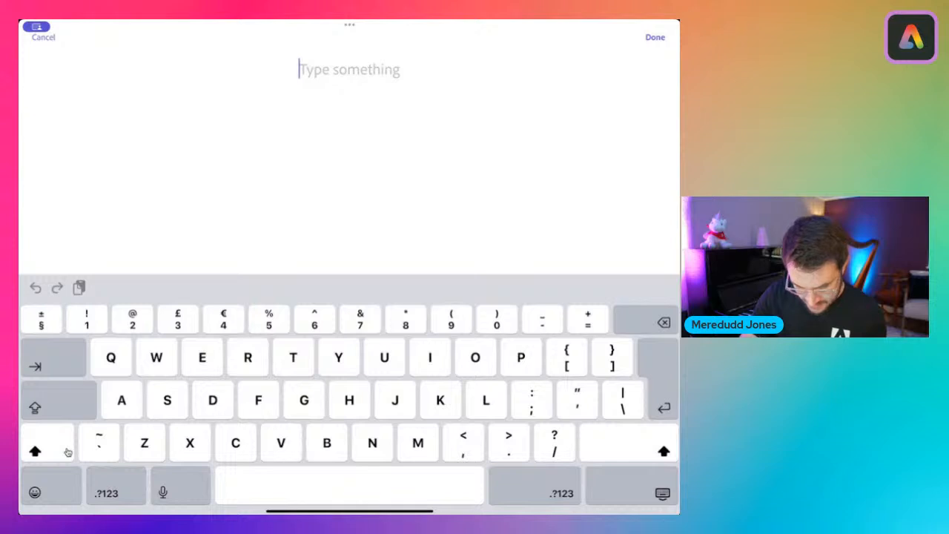
click(58, 400)
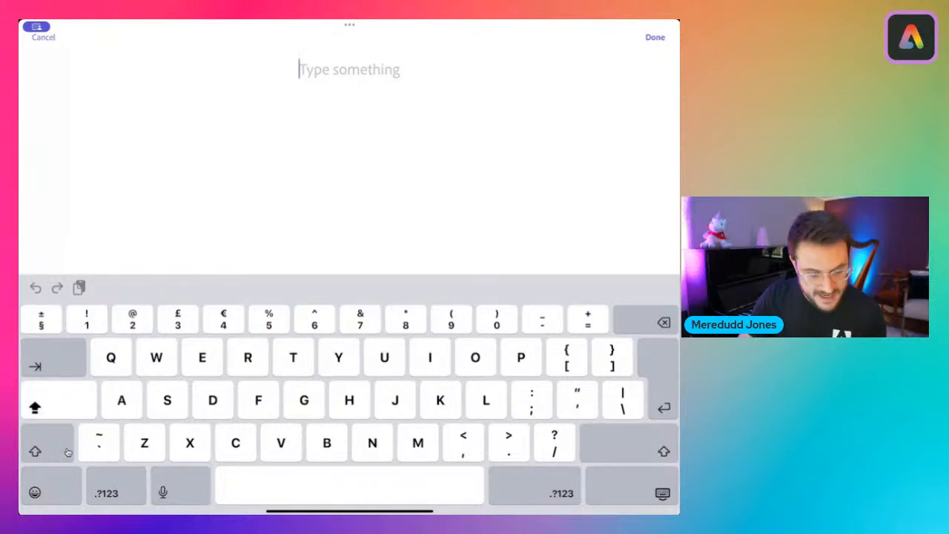
text(BAD A)
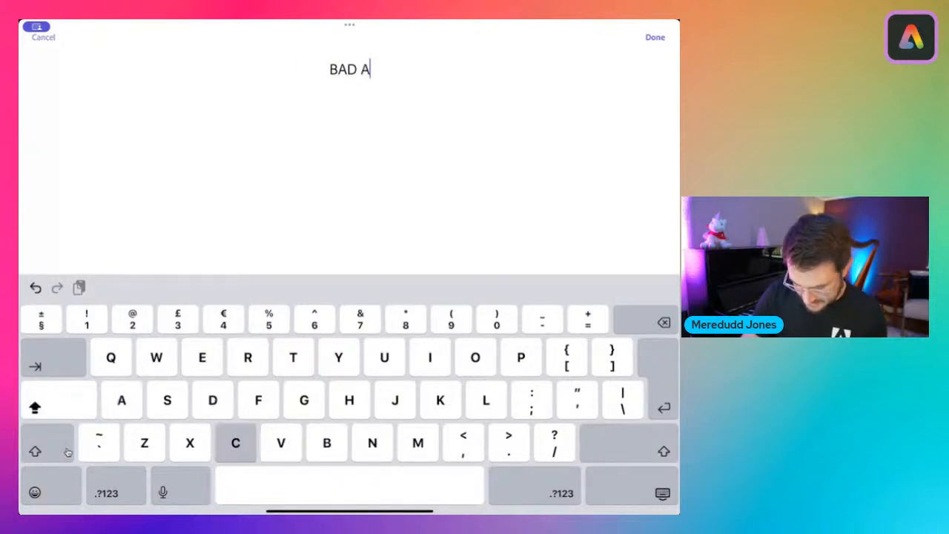
text(CHUB)
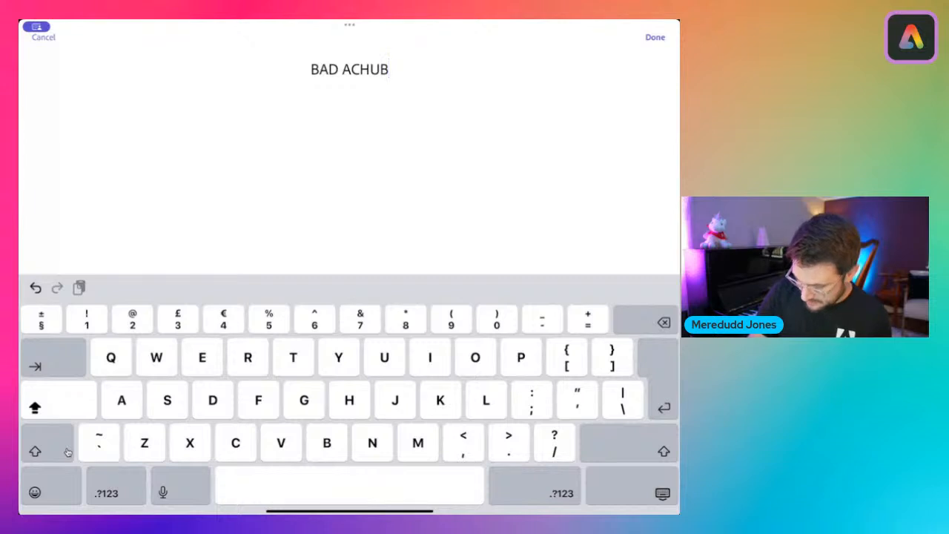
key(Return)
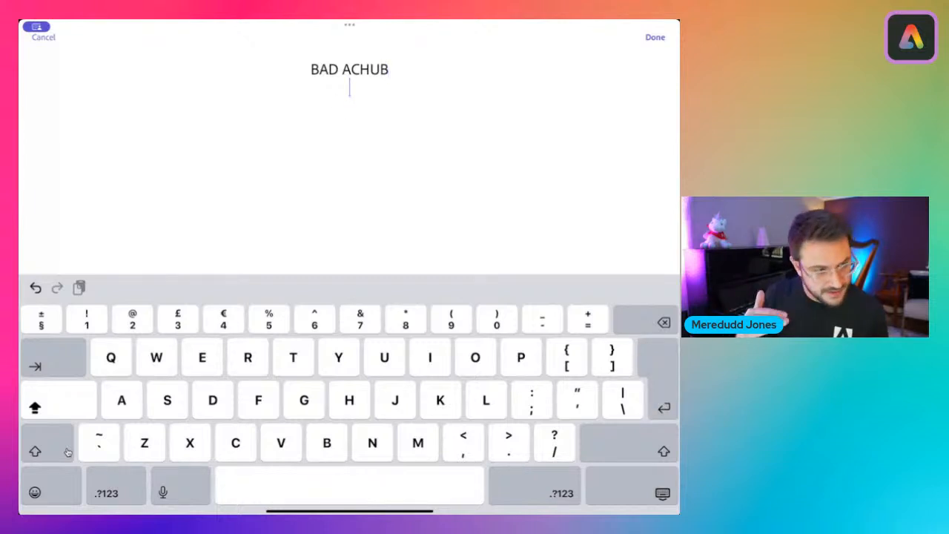
text(DE)
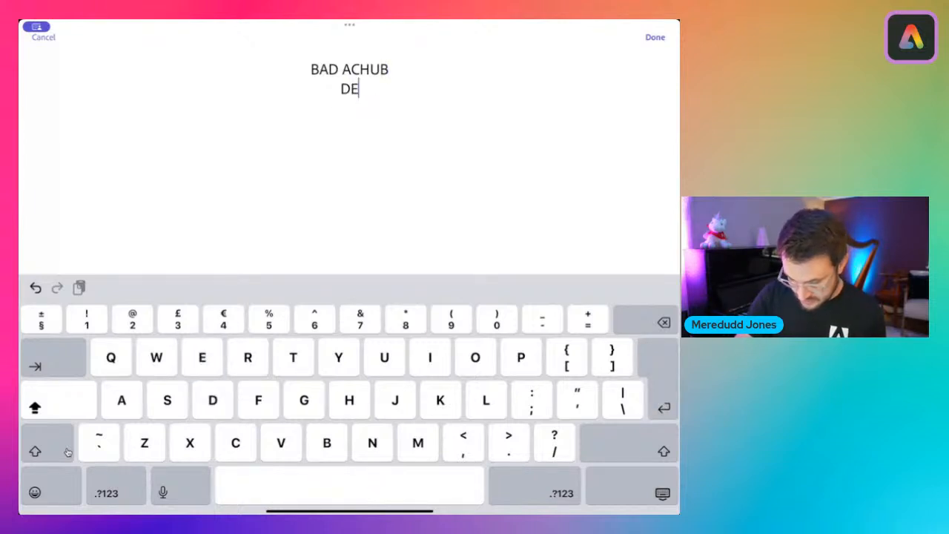
text(LFRYDOL)
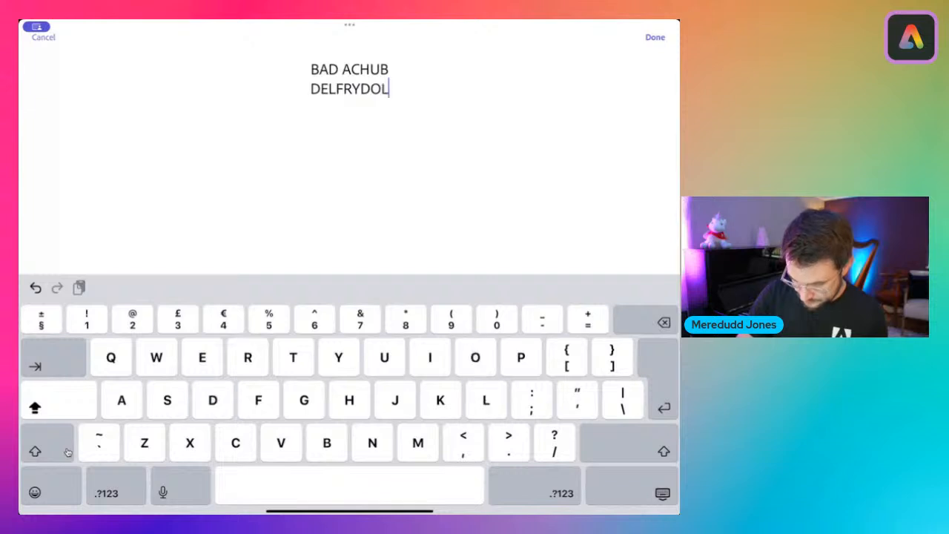
Complete the title text with the lines "o'r" in lowercase and "TITANIC" in capitals, and place it on the poster
key(Return)
key(Caps_Lock)
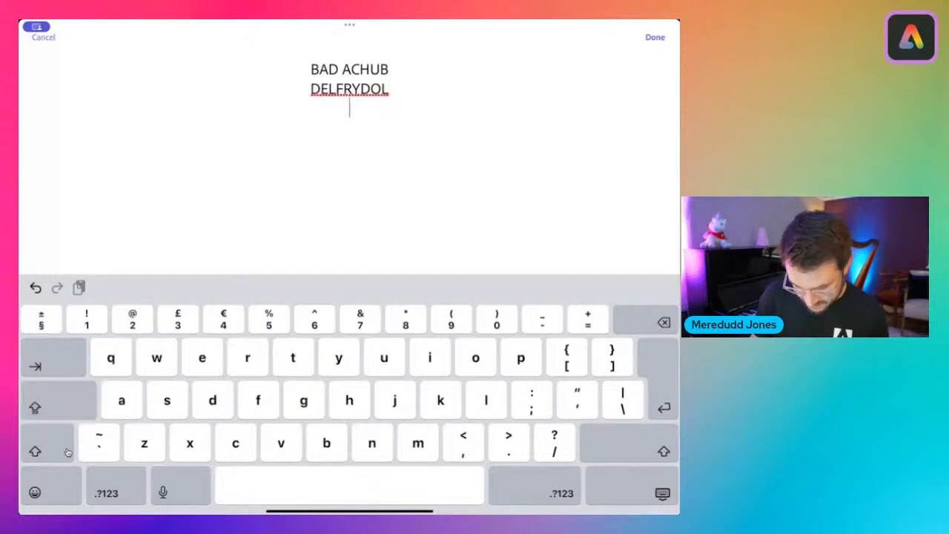
text(o'r)
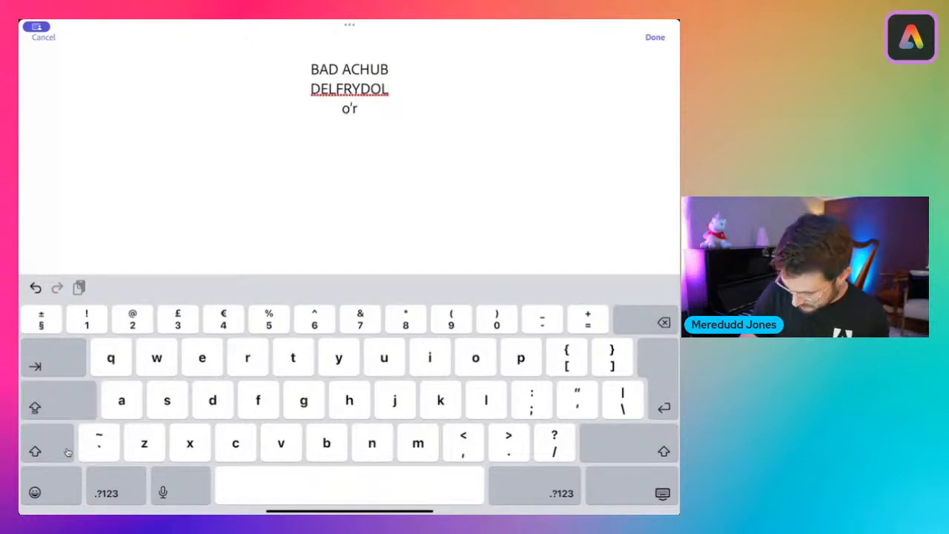
key(Return)
key(Caps_Lock)
key(Caps_Lock)
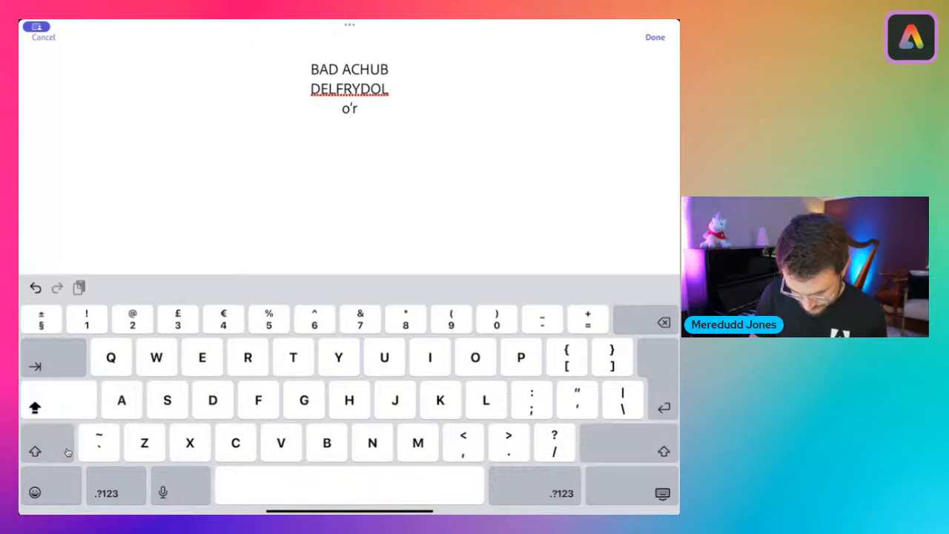
text(TITANIC)
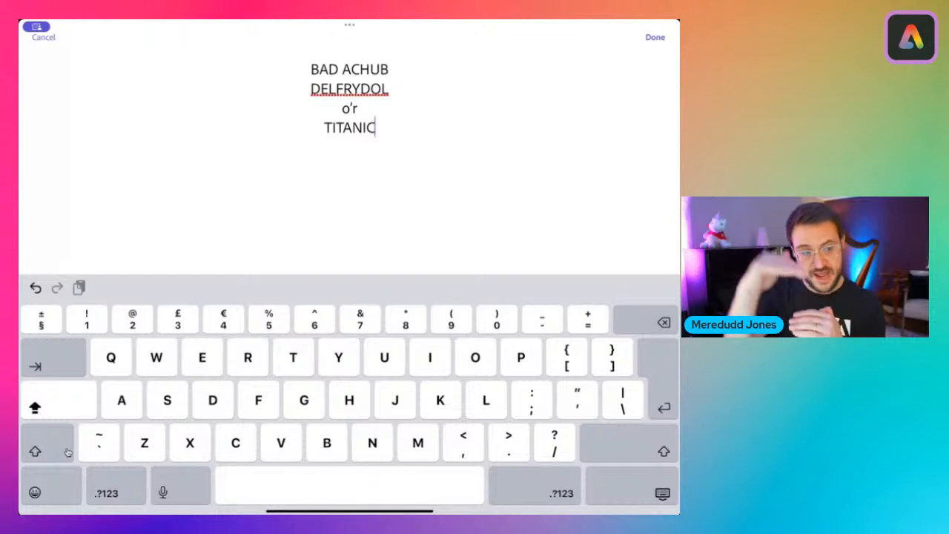
click(655, 37)
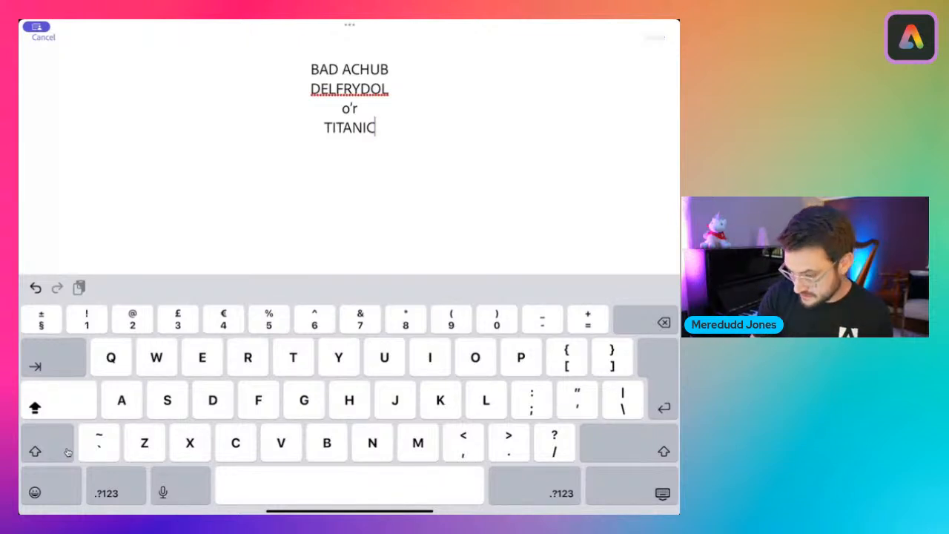
Move the title up into the sky area and colour it with a dark grey basic swatch
drag(349, 228, 313, 103)
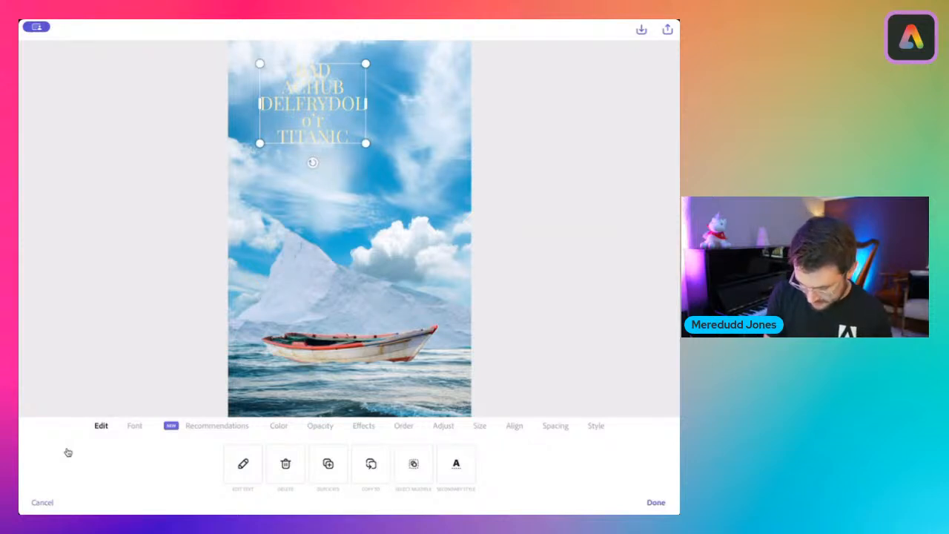
click(279, 426)
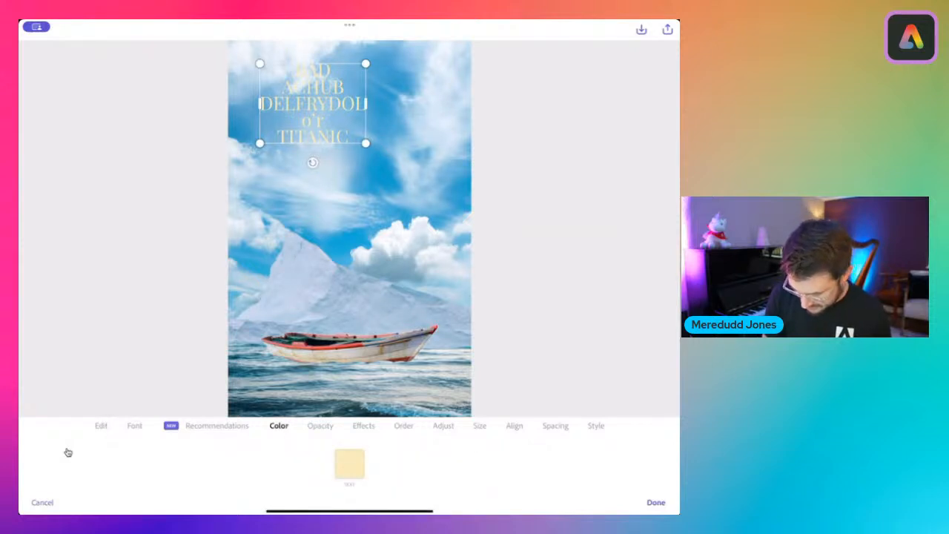
click(349, 461)
click(490, 459)
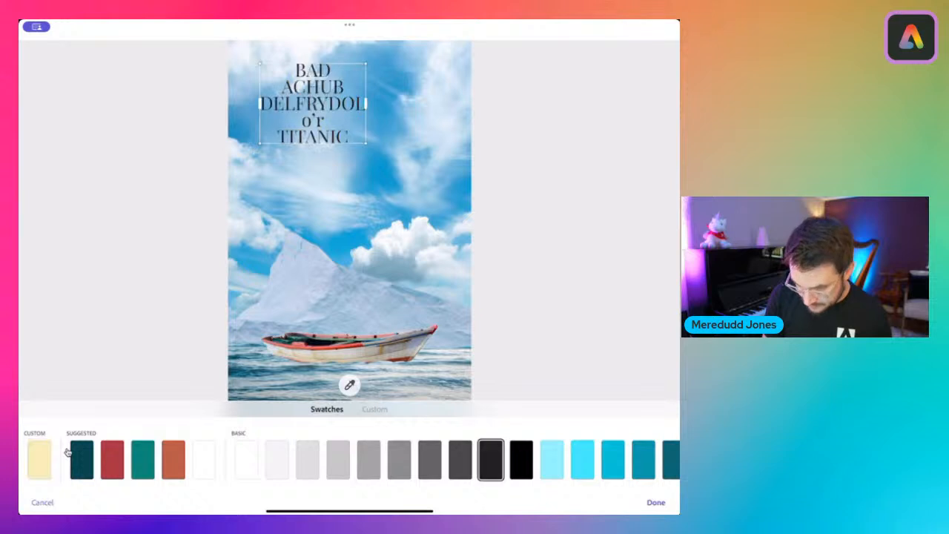
click(459, 460)
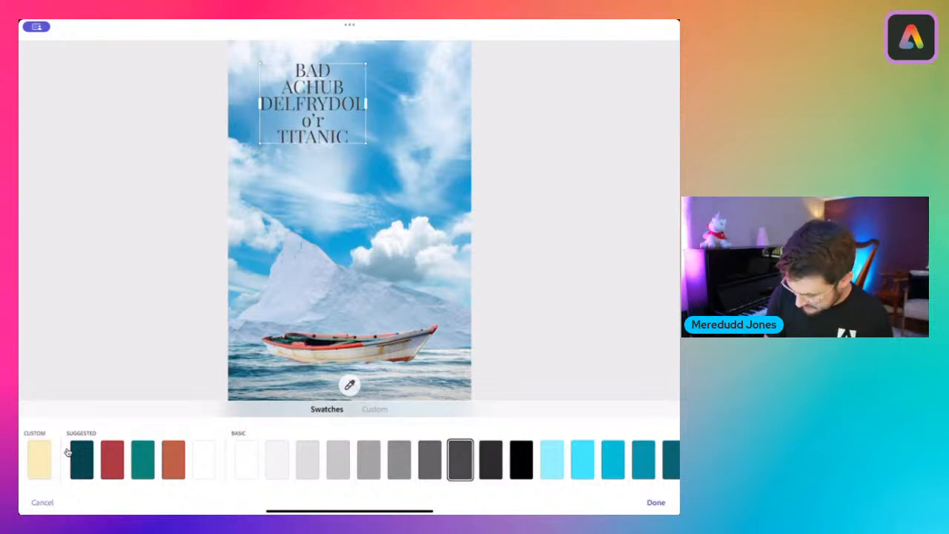
click(656, 503)
Change the title's font to the heavy Nexa Rust slab typeface
click(134, 425)
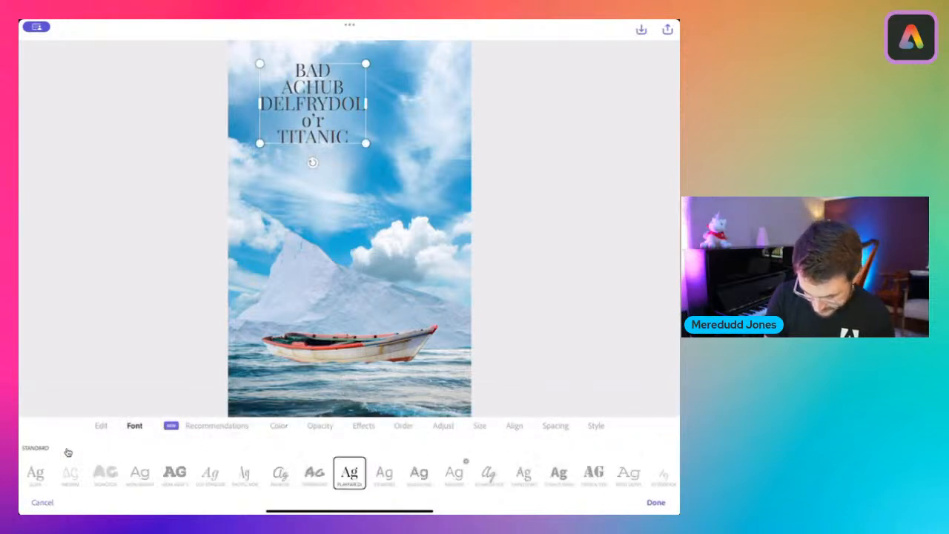
click(175, 473)
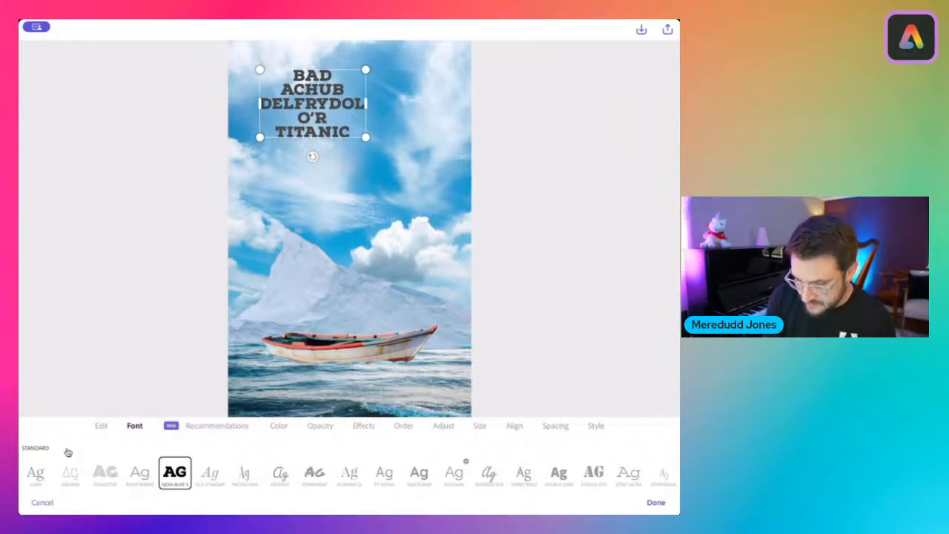
click(656, 503)
Enlarge and widen the title's text box so "BAD ACHUB" fits on one line, and position it near the poster's upper edge
click(312, 103)
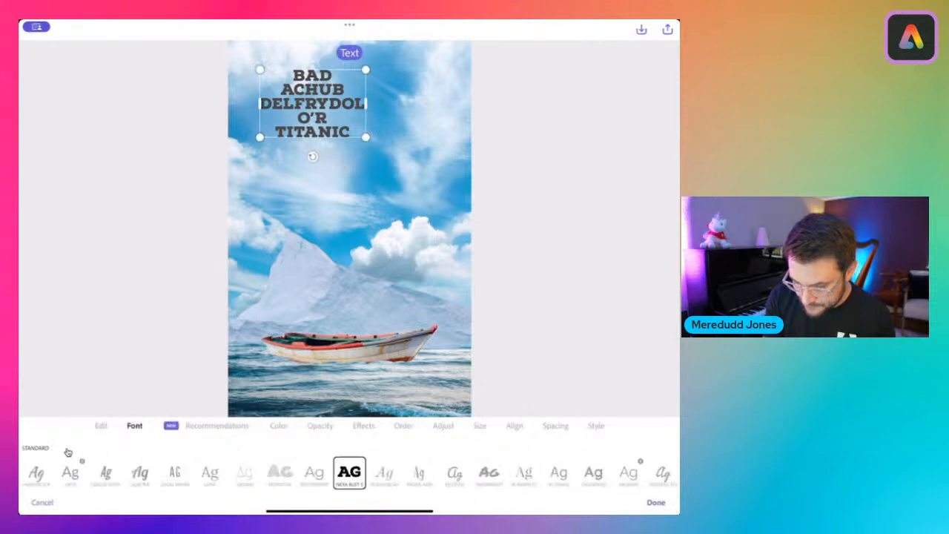
drag(366, 137, 387, 151)
click(656, 503)
scroll(349, 223, up, 5)
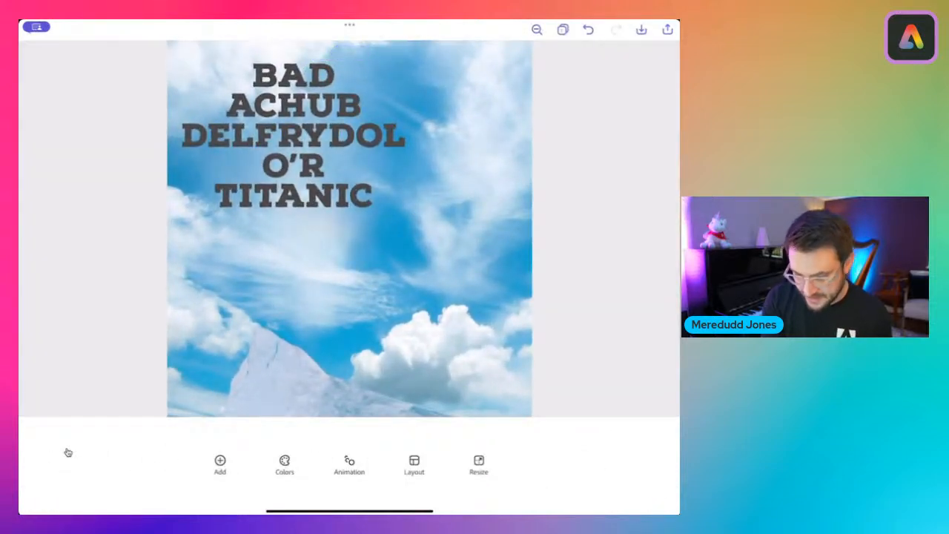
click(294, 135)
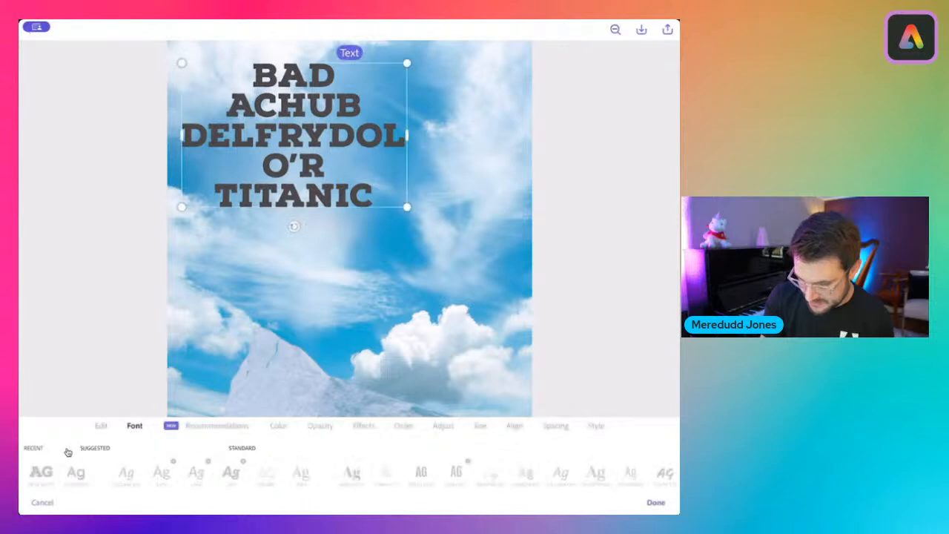
drag(407, 206, 517, 216)
drag(350, 139, 345, 127)
mouse_move(502, 203)
mouse_down()
mouse_move(483, 194)
mouse_move(490, 199)
mouse_up()
click(656, 503)
scroll(349, 229, down, 2)
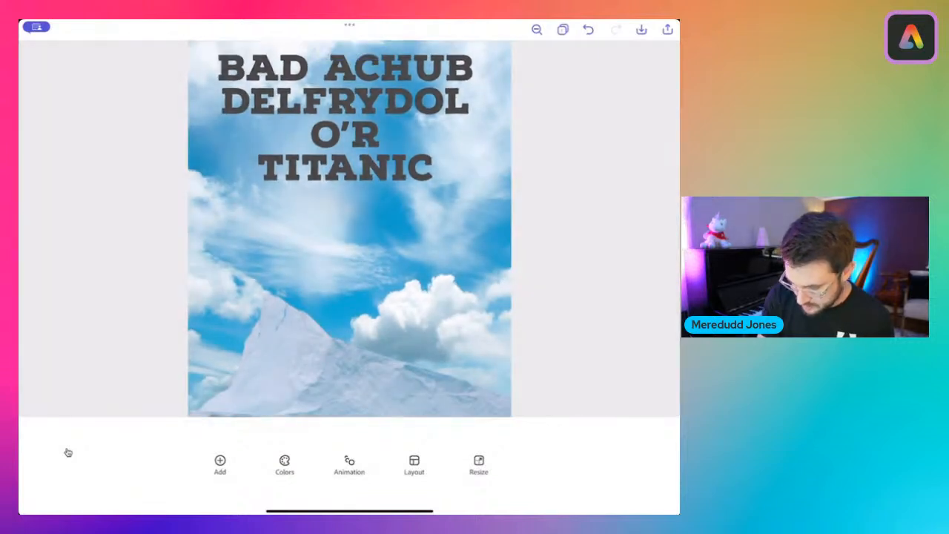
Add a shadow to the title with a white basic swatch and a distance of 63
click(345, 117)
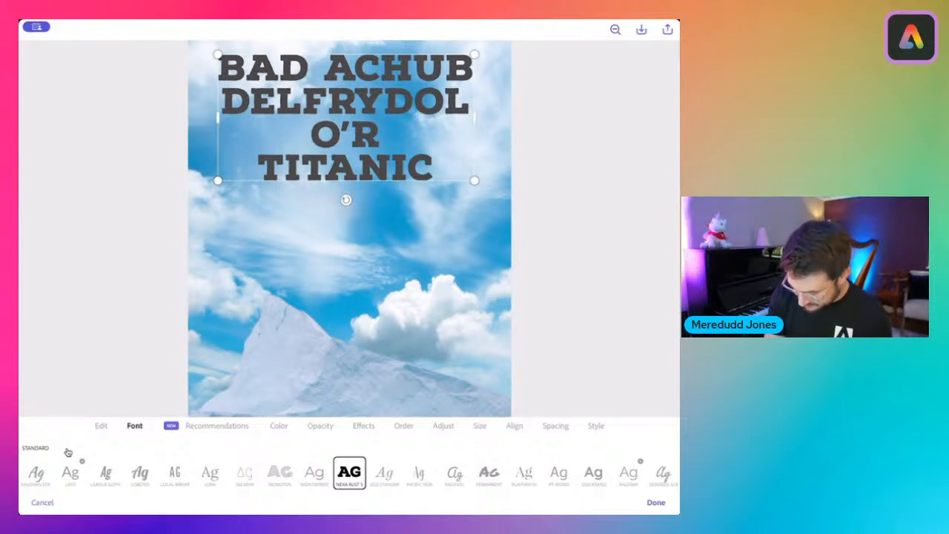
click(363, 426)
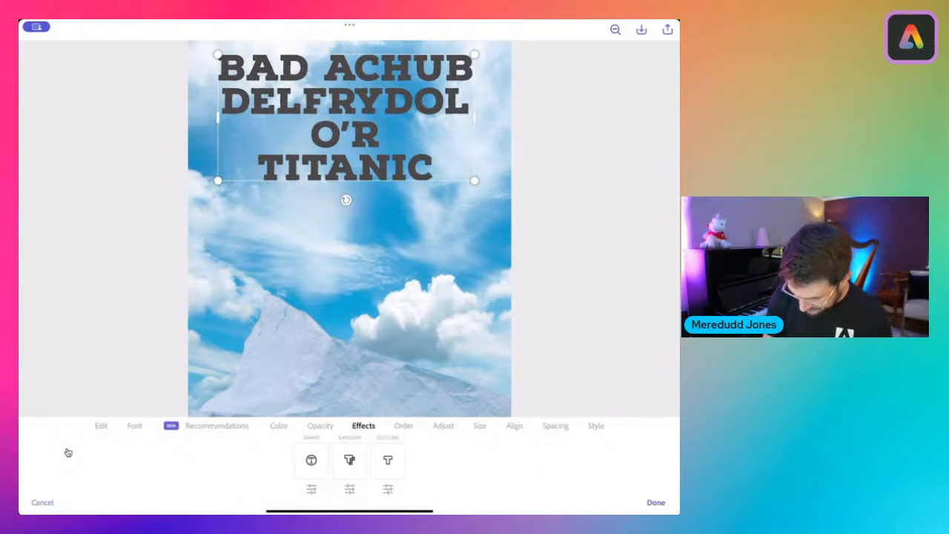
click(349, 460)
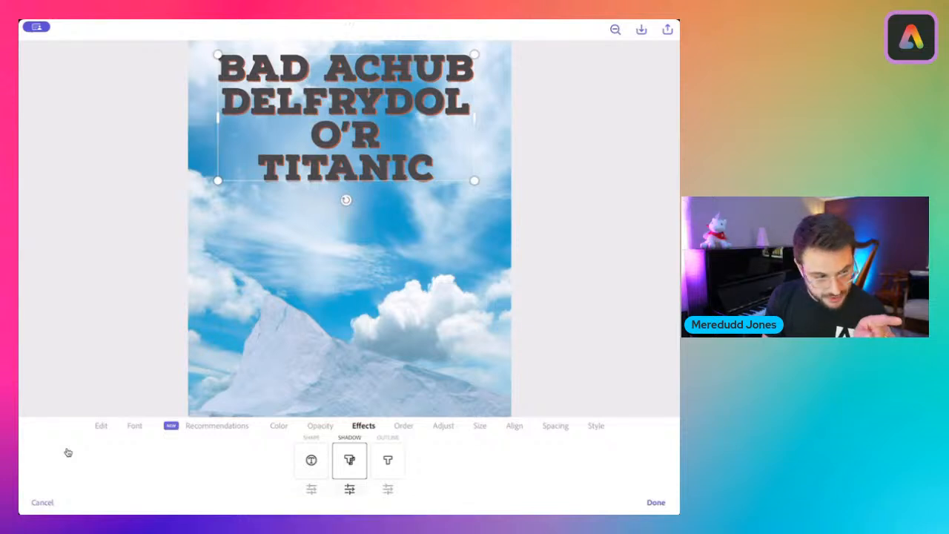
click(349, 489)
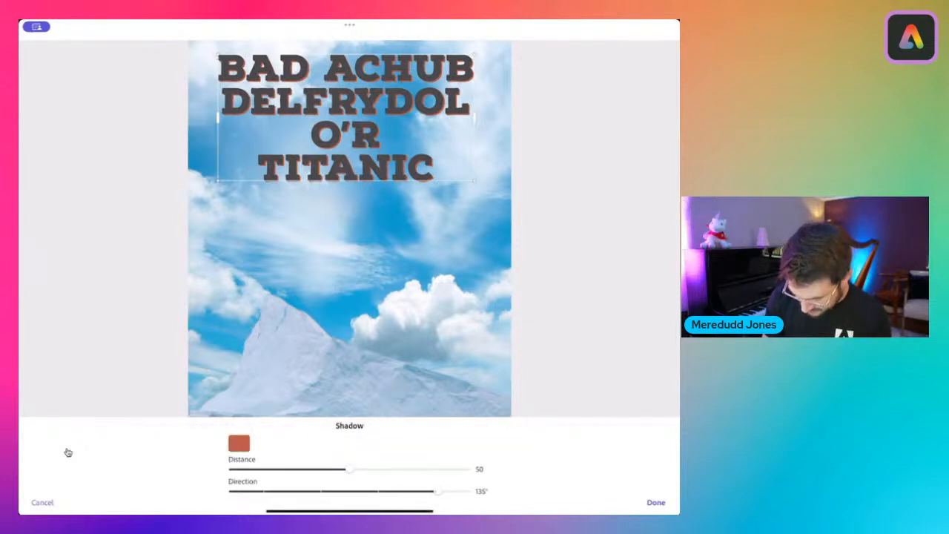
click(238, 443)
click(204, 460)
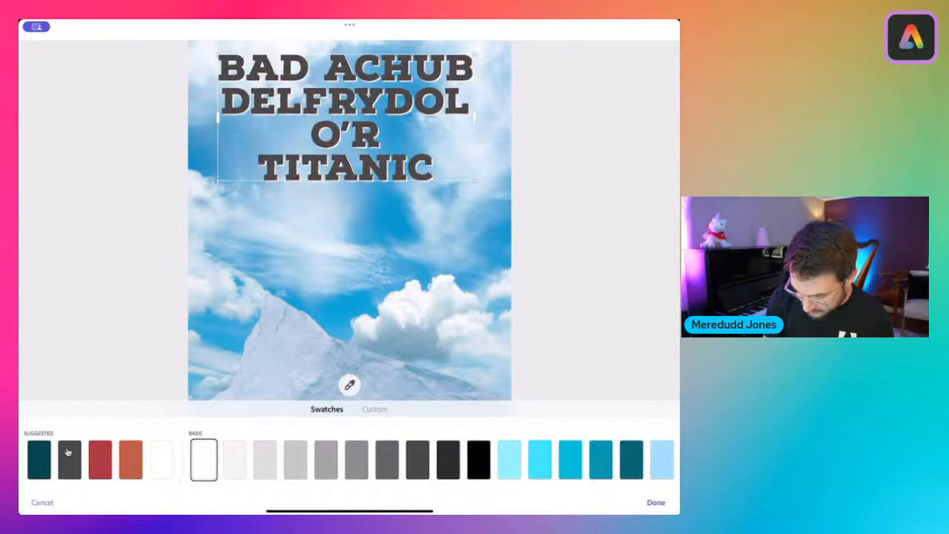
click(656, 502)
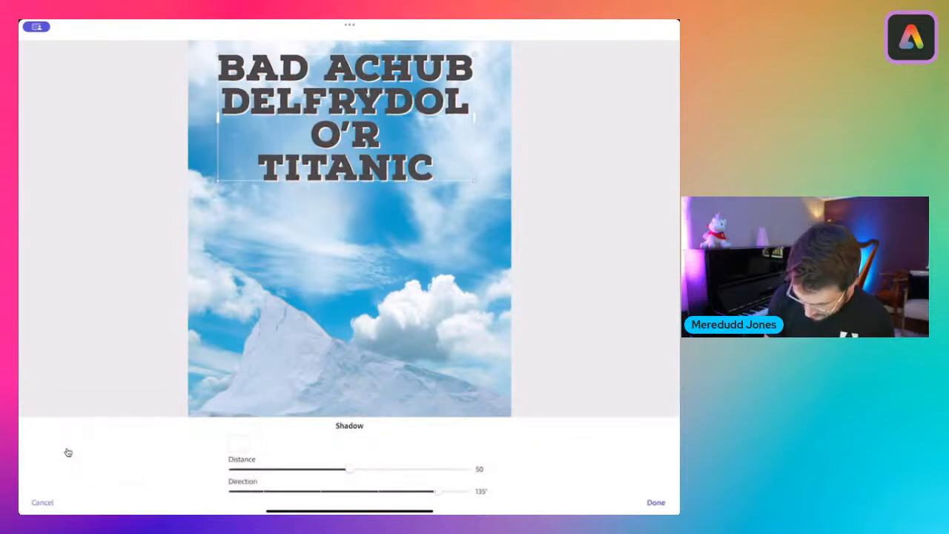
drag(350, 468, 376, 469)
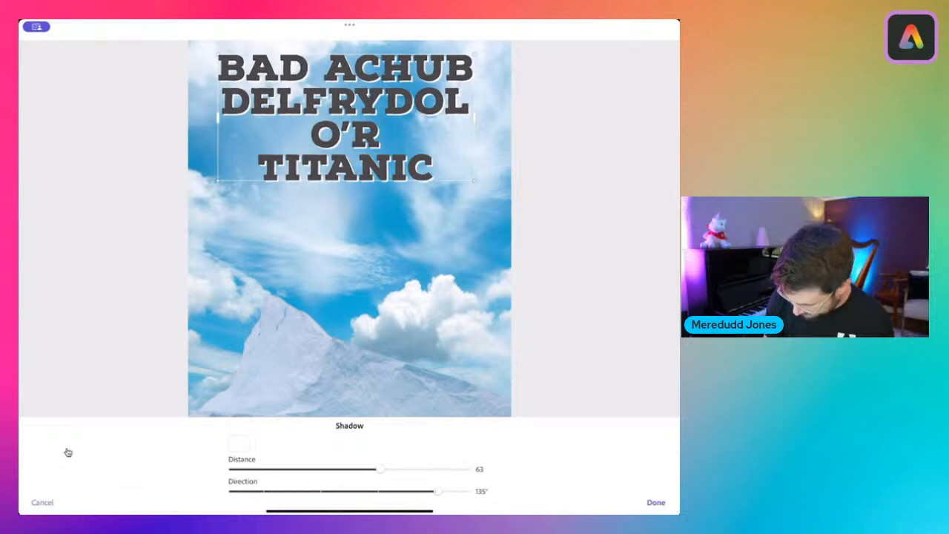
click(657, 503)
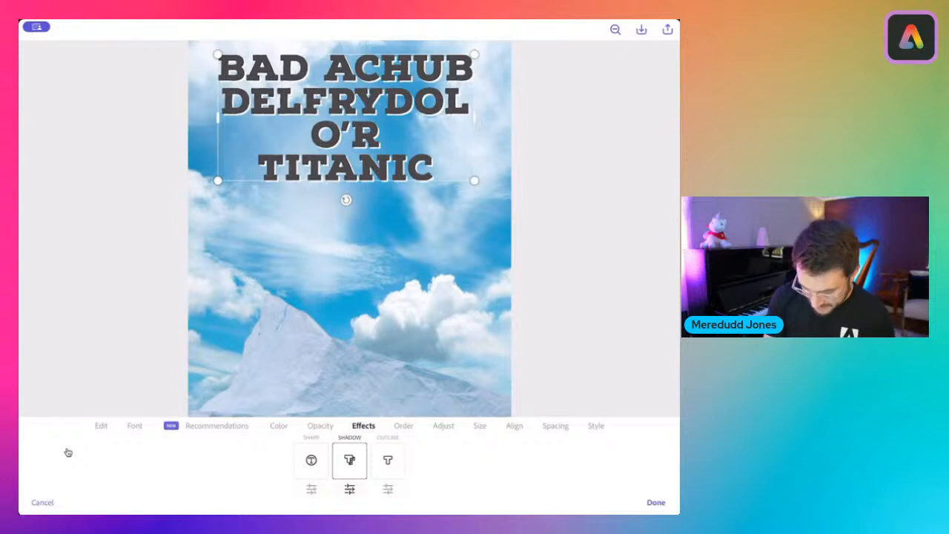
Apply a secondary style to the word "BAD" in the title
click(101, 427)
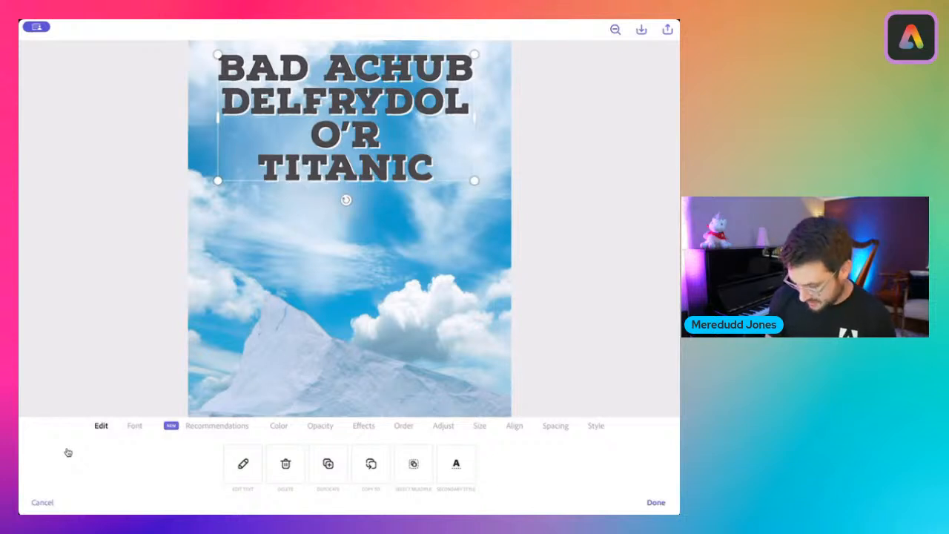
click(456, 464)
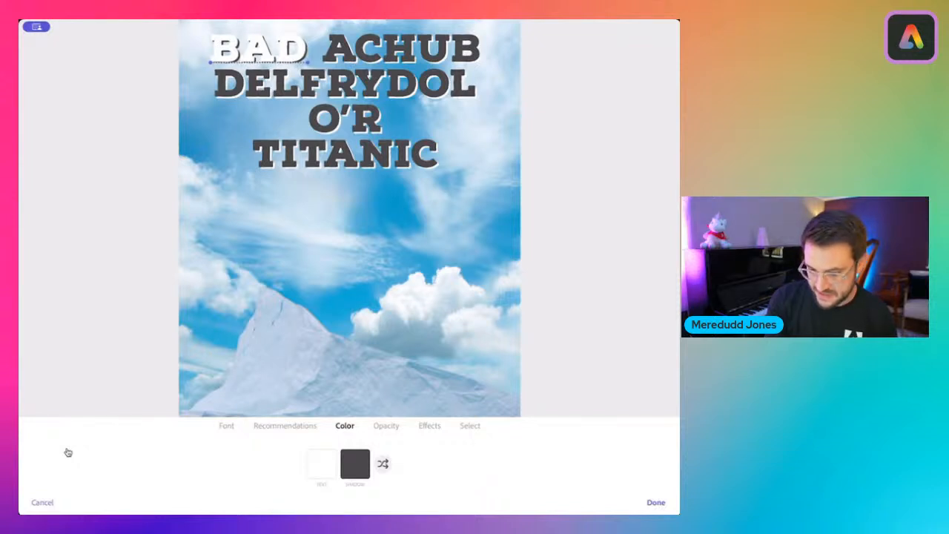
Set the word "O'R" in the poster title in the Lora font and finish the text edit
click(259, 48)
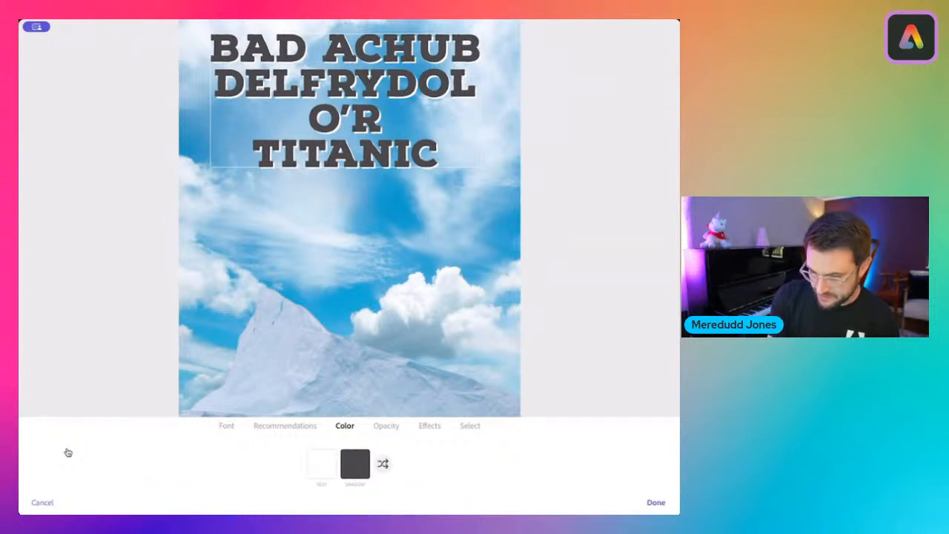
click(345, 119)
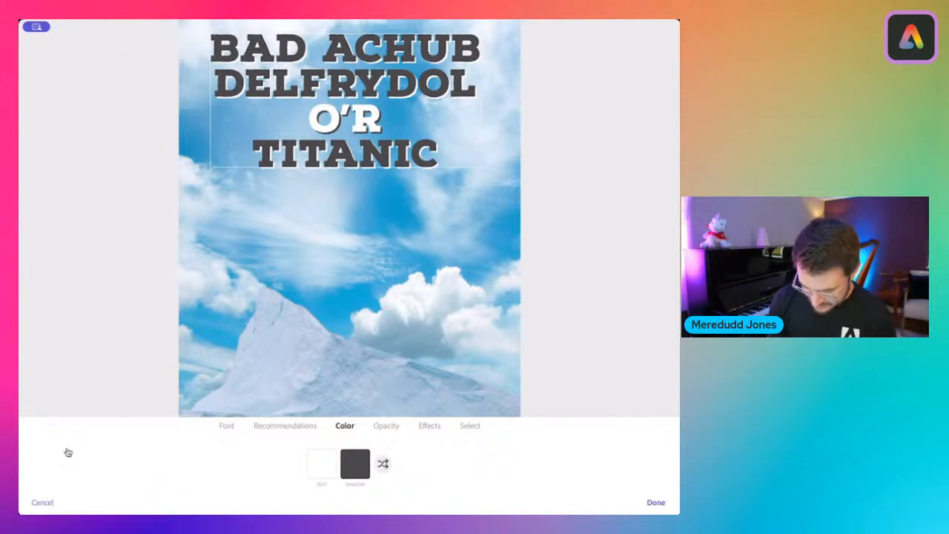
click(227, 426)
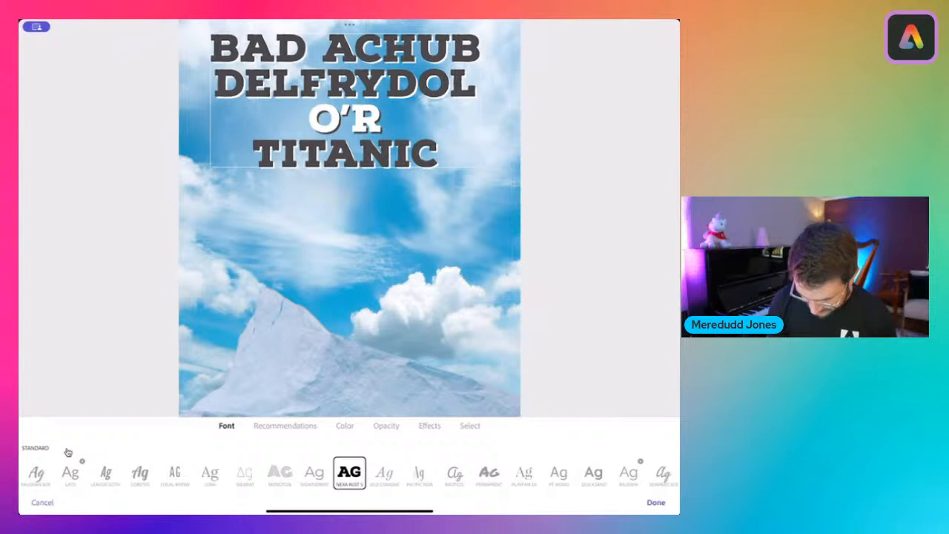
click(210, 472)
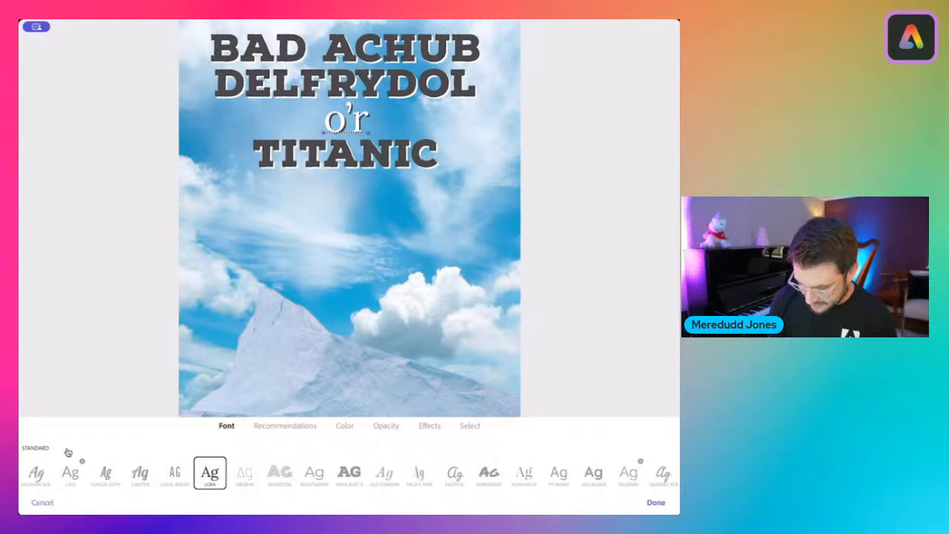
click(655, 502)
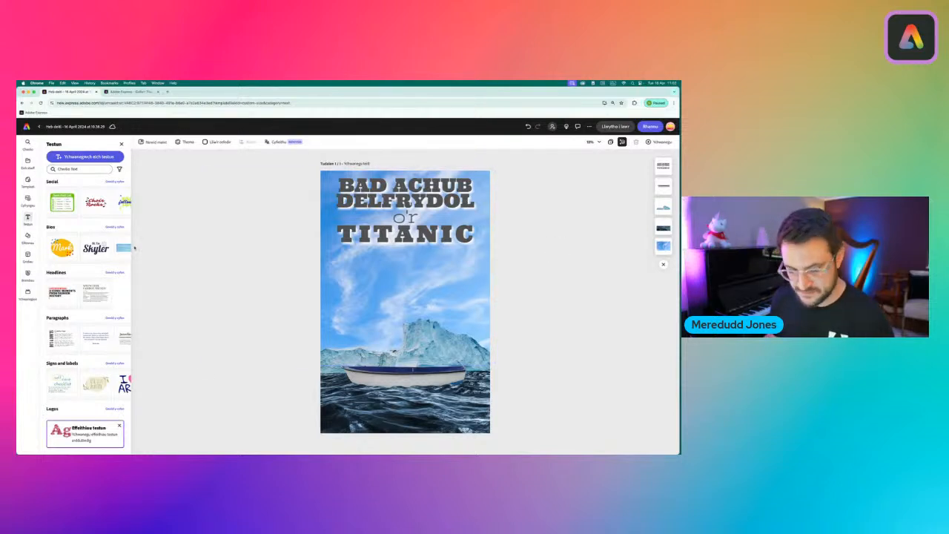
Change the fill colour of the word "o'r" in the poster title to white
click(401, 218)
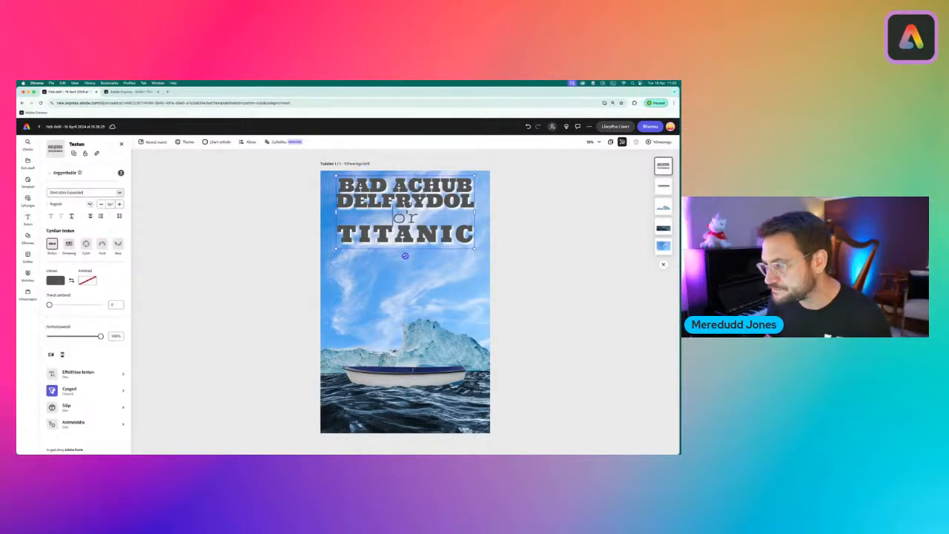
drag(393, 218, 419, 219)
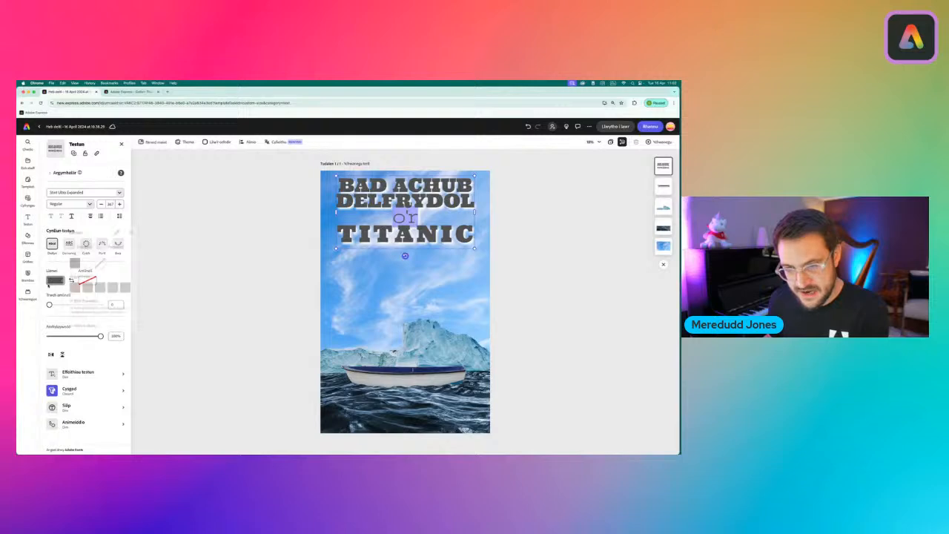
click(55, 280)
click(88, 263)
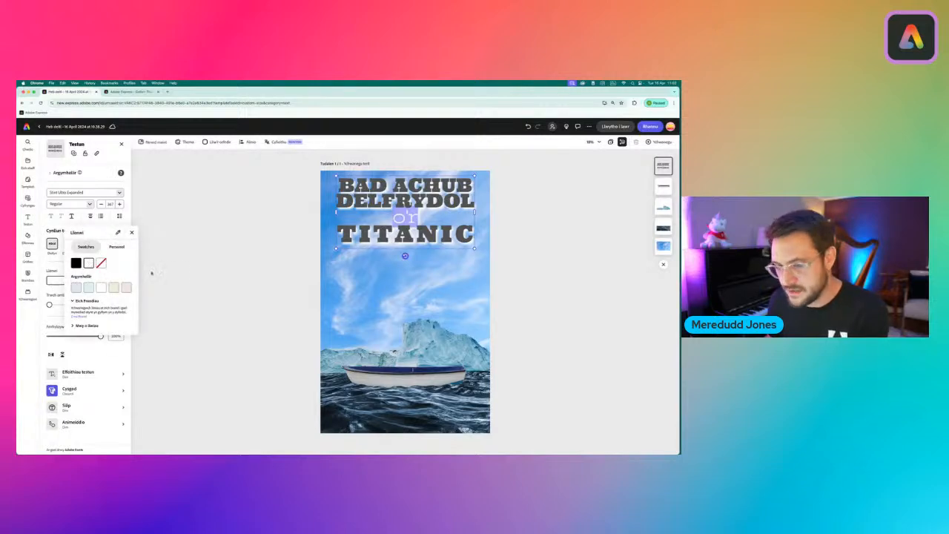
click(165, 299)
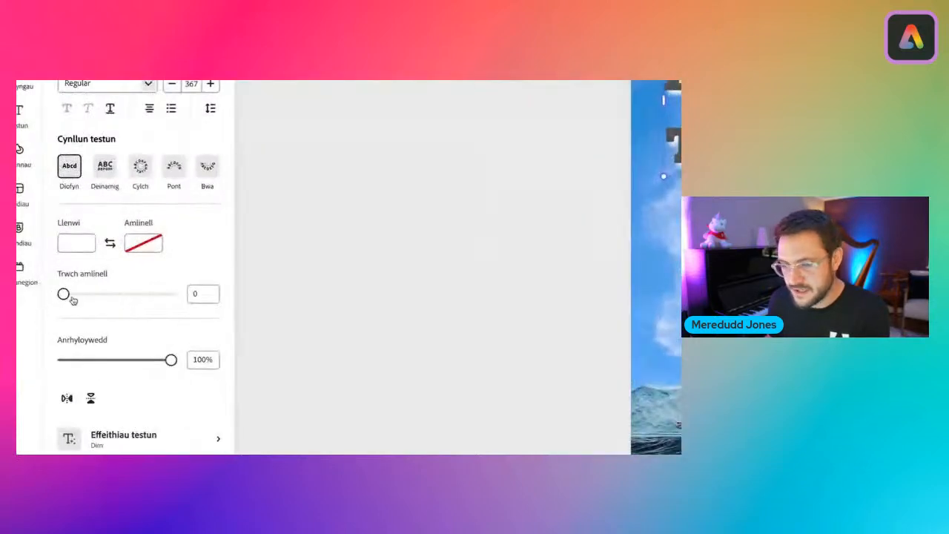
Give the title text a thin black outline
click(152, 249)
click(195, 214)
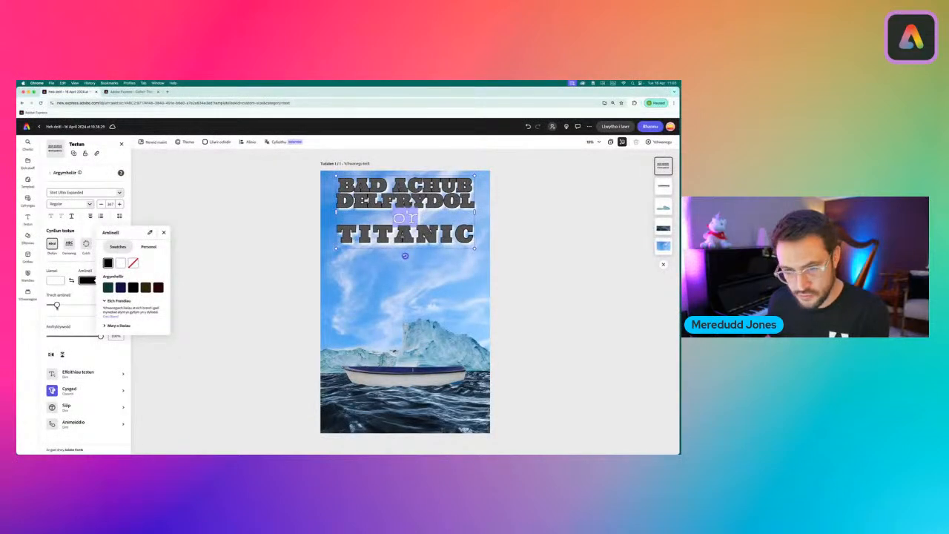
click(193, 354)
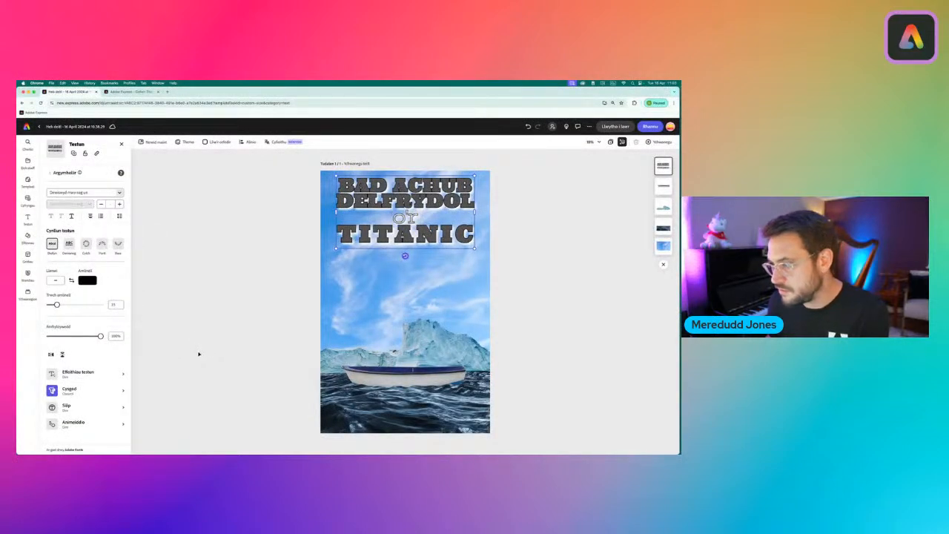
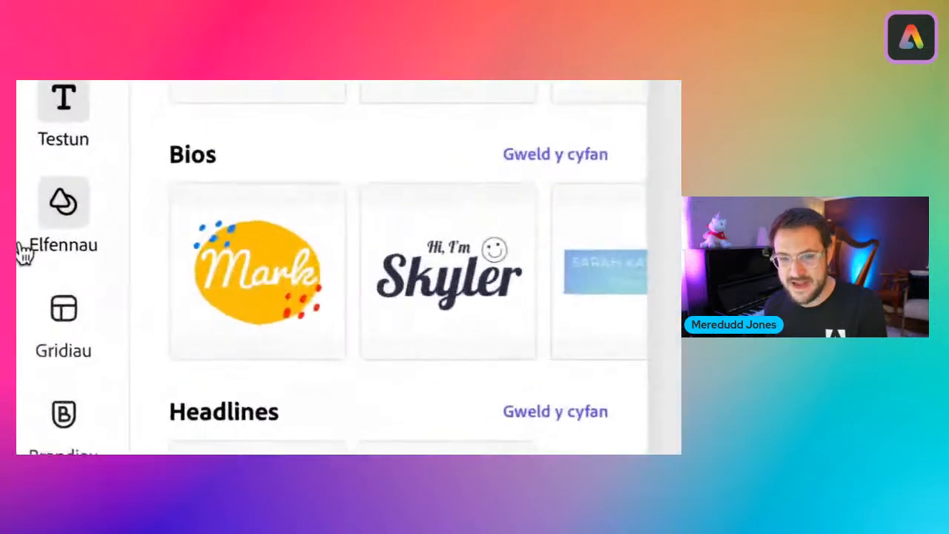
Search the icon elements for "cloud"
click(27, 236)
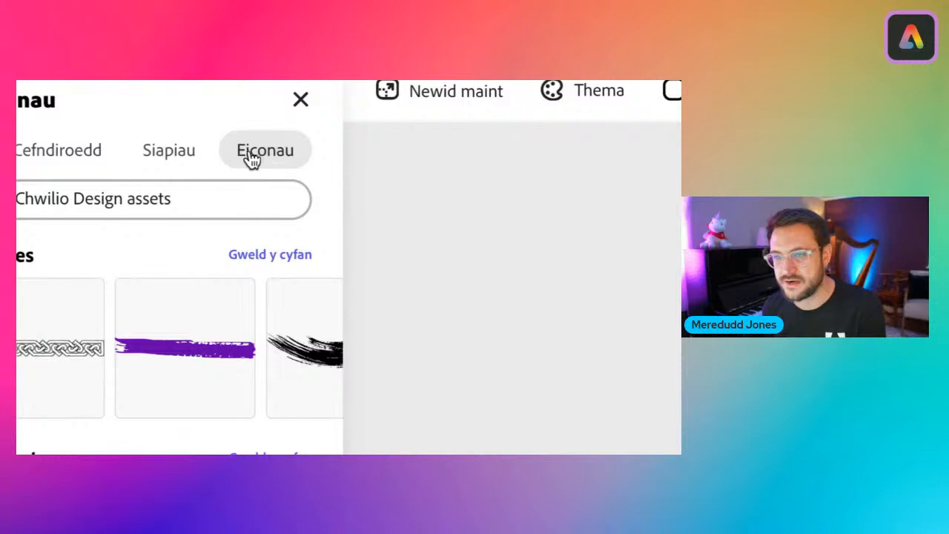
click(267, 163)
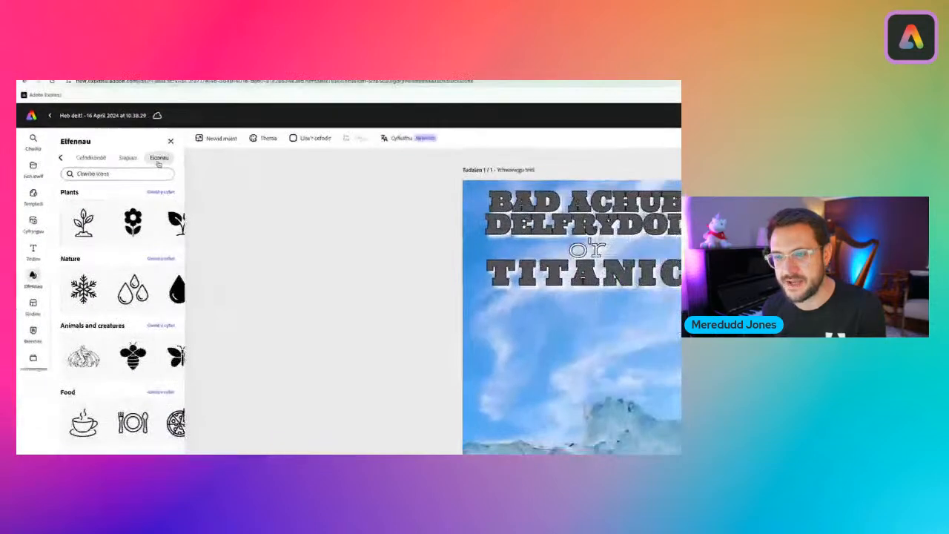
click(85, 199)
text(cloud)
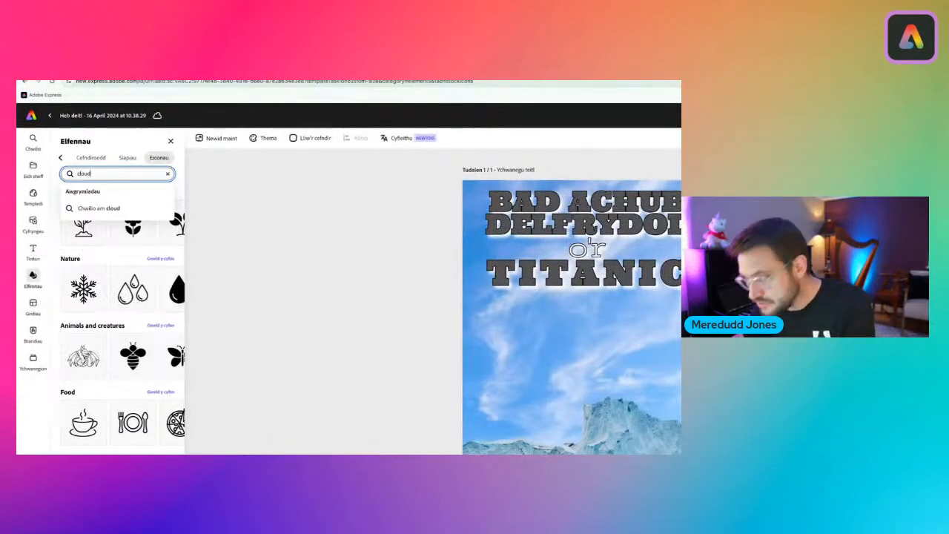
key(Return)
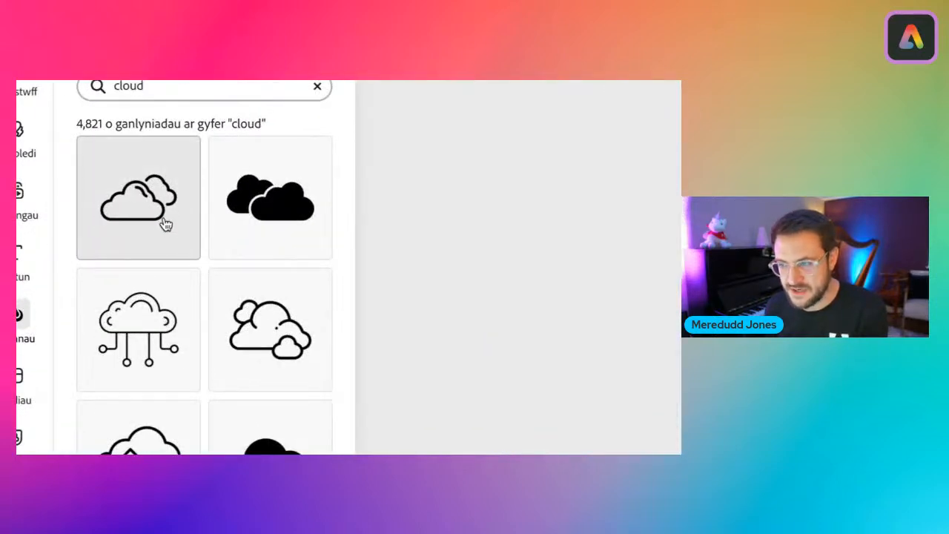
Find a solid black cloud icon with a flat base and add it to the poster
scroll(111, 371, down, 3)
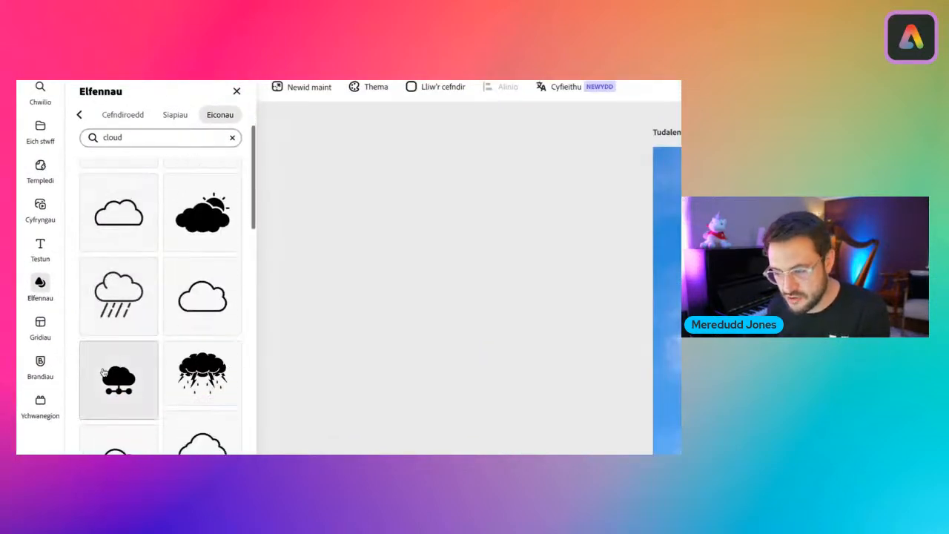
scroll(104, 372, down, 10)
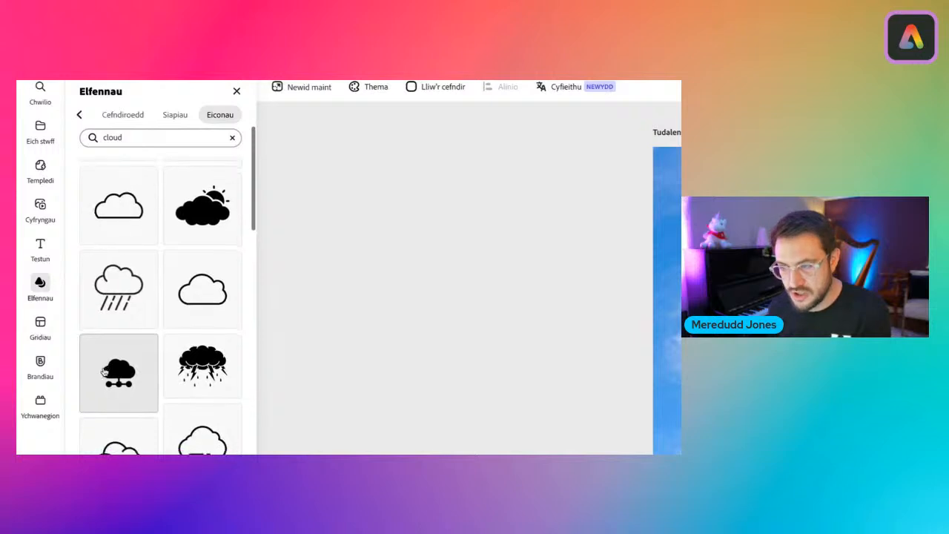
scroll(103, 372, down, 10)
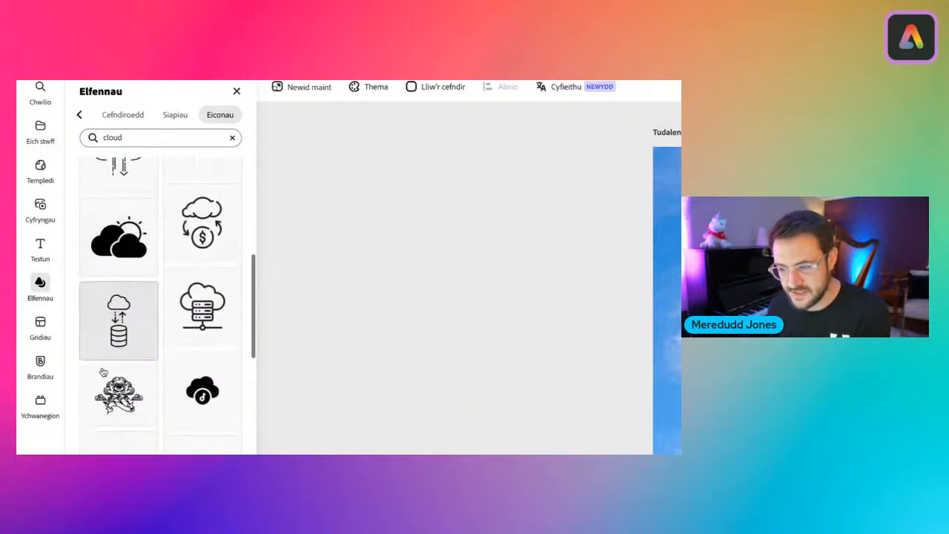
scroll(198, 348, down, 3)
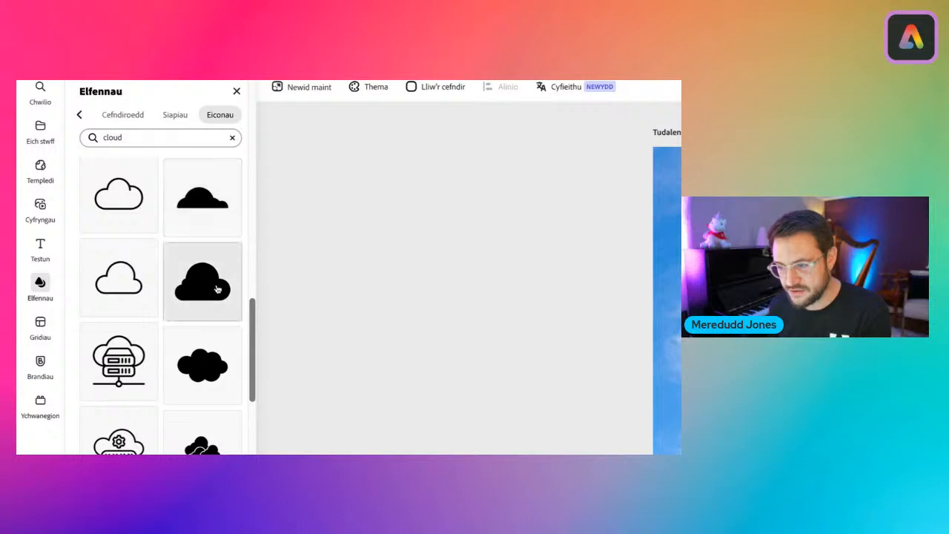
scroll(212, 318, down, 1)
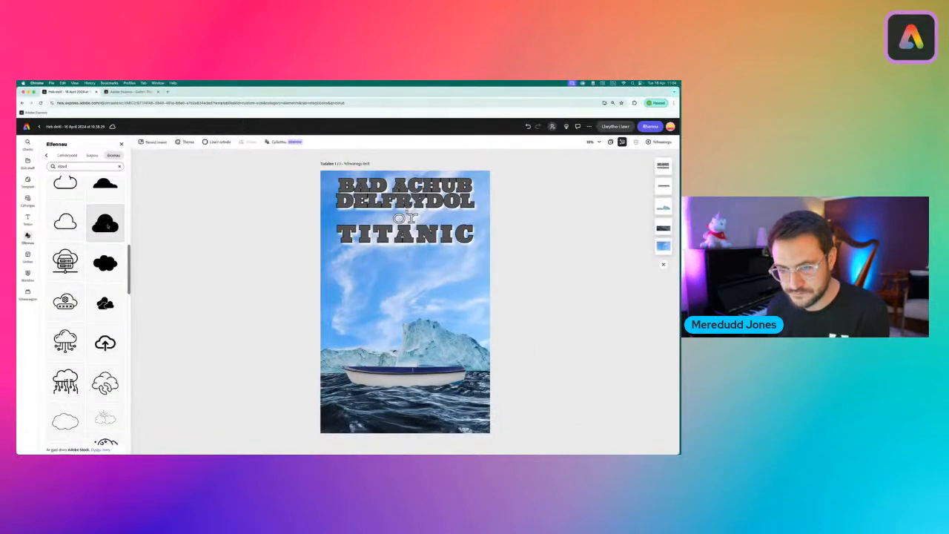
click(106, 223)
click(122, 144)
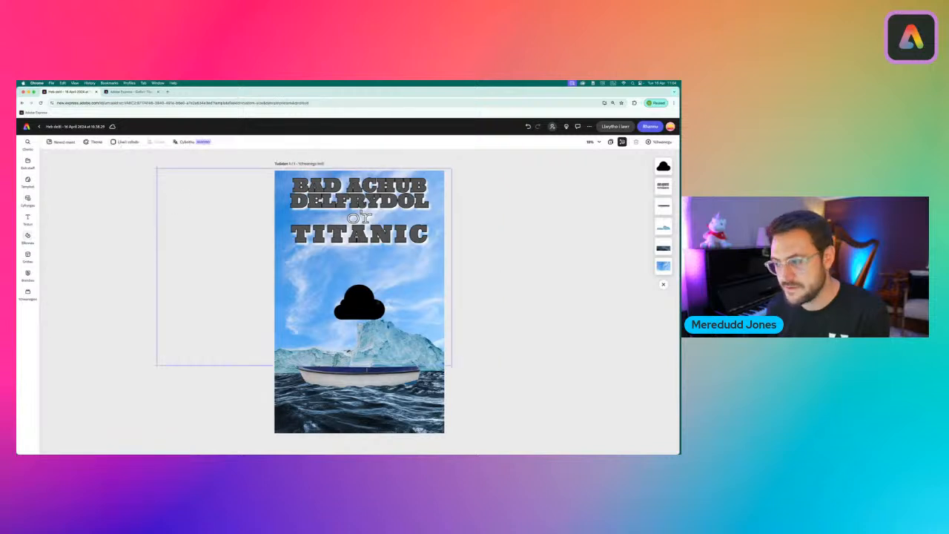
Change the cloud icon's fill colour to white
click(376, 304)
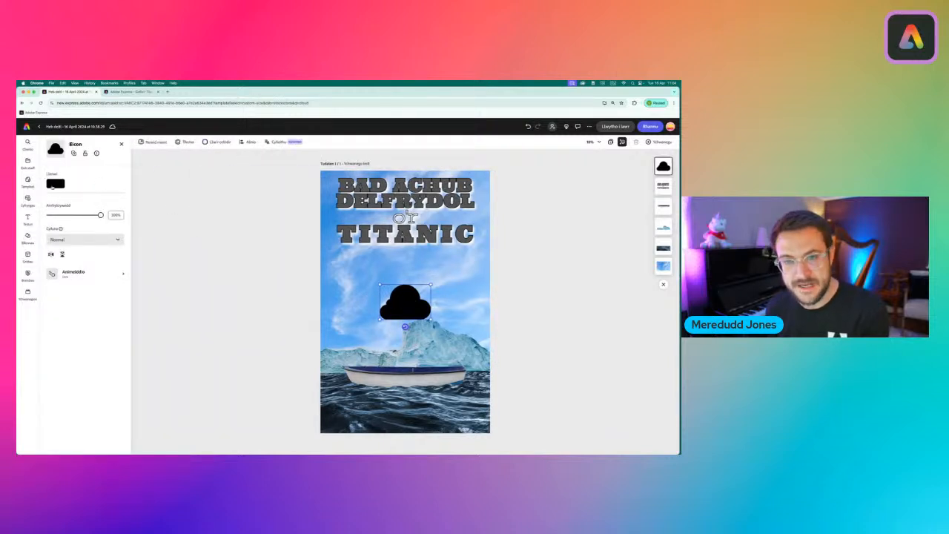
click(54, 183)
click(89, 166)
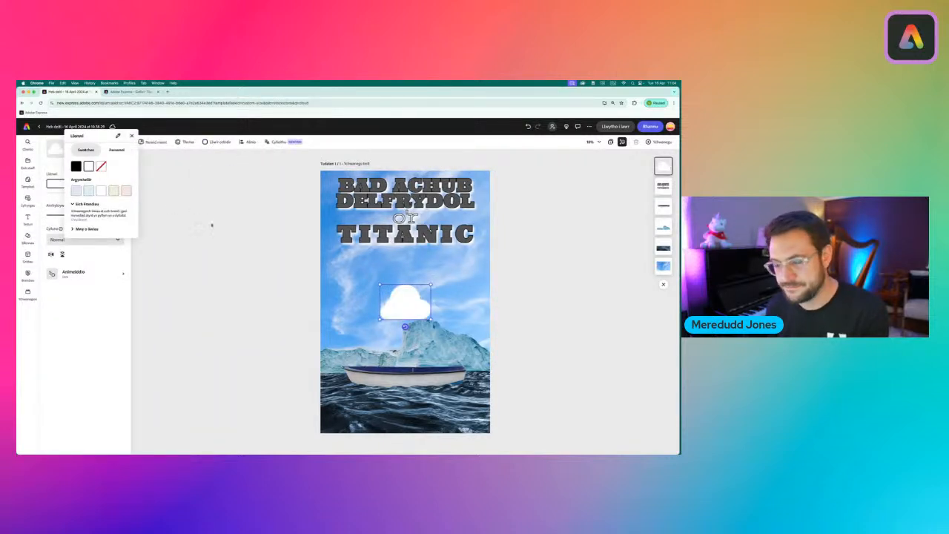
Enlarge the white cloud slightly and place it beneath the title on the poster's left side
click(389, 299)
drag(412, 312, 394, 291)
click(300, 276)
click(318, 273)
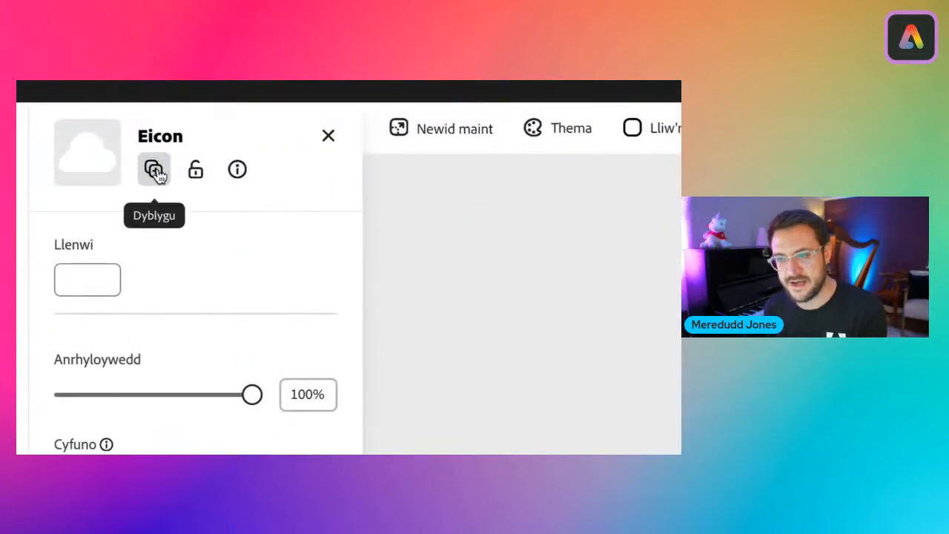
Duplicate the white cloud three times and arrange the four clouds in two rows of two beneath the title
click(158, 172)
drag(372, 277, 446, 281)
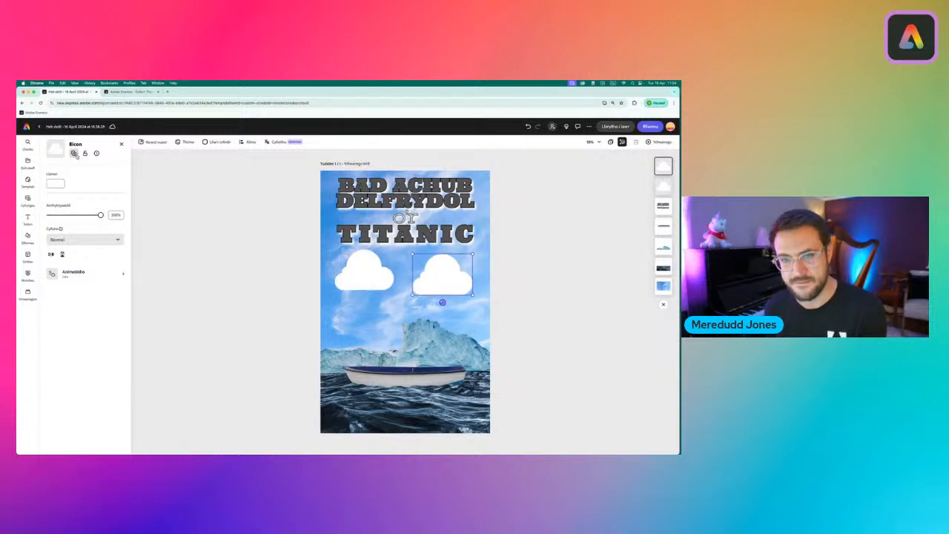
click(74, 153)
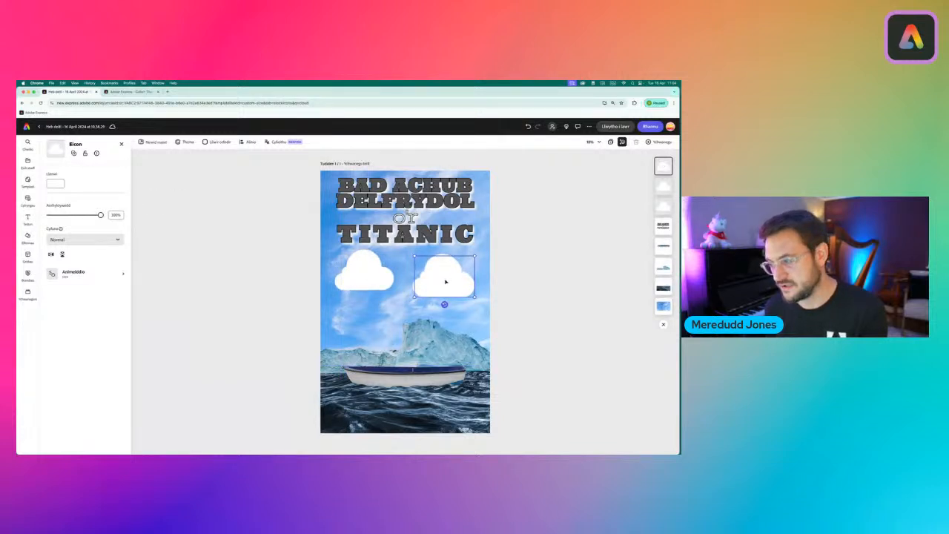
drag(445, 281, 361, 324)
drag(360, 265, 445, 329)
click(74, 153)
Enlarge the upper-right and lower-left clouds slightly and shift the lower clouds upward
click(442, 278)
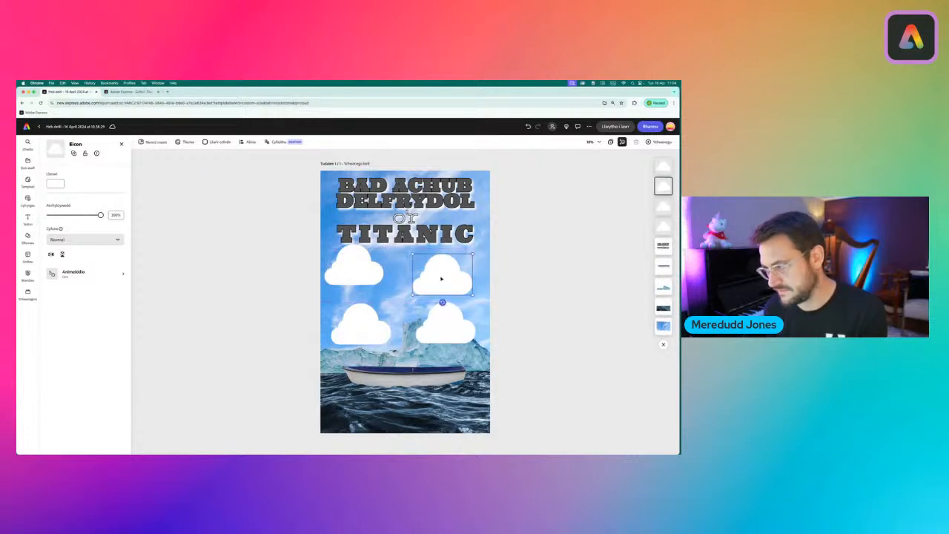
drag(442, 278, 410, 291)
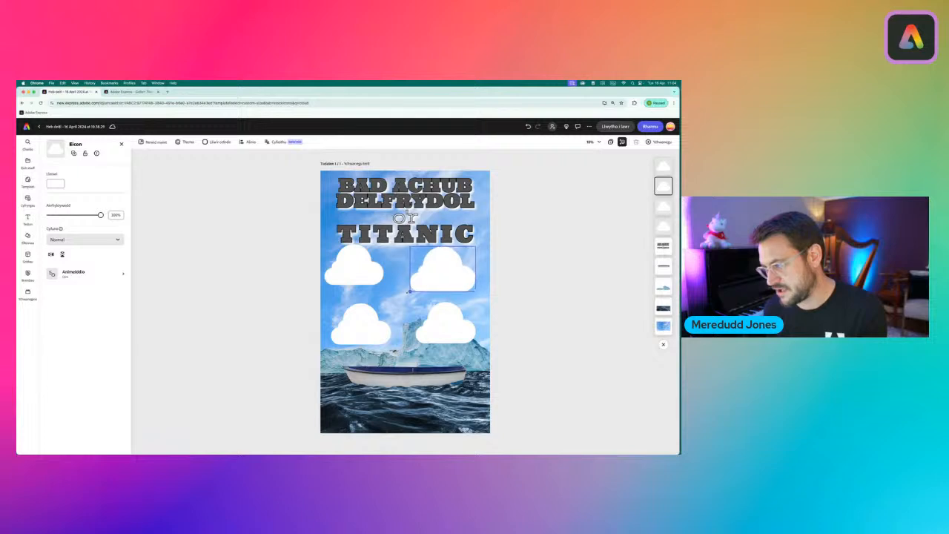
drag(449, 324, 442, 319)
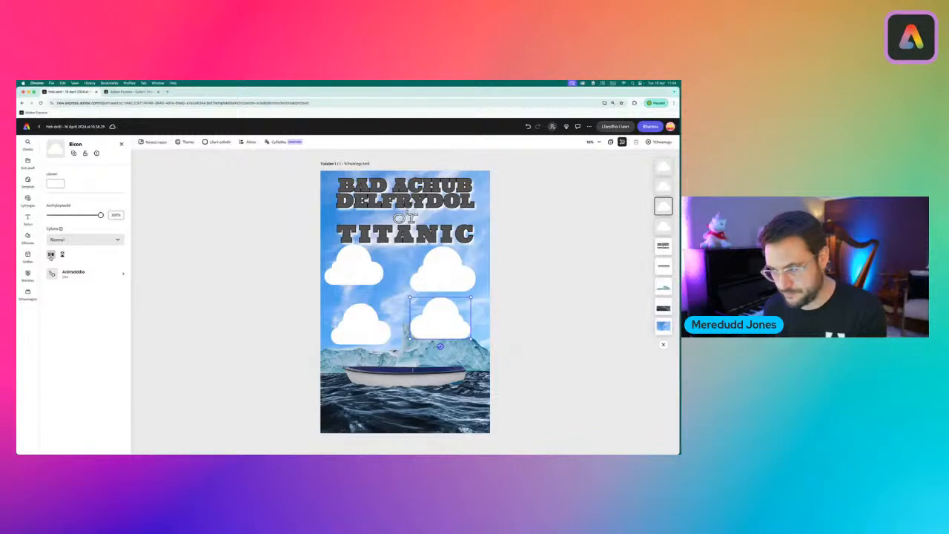
click(368, 328)
mouse_move(369, 328)
mouse_down()
mouse_move(365, 321)
mouse_move(392, 342)
mouse_move(384, 320)
mouse_up()
Tilt the two upper clouds slightly in opposite directions and nudge the lower-right cloud down and to the right
click(364, 277)
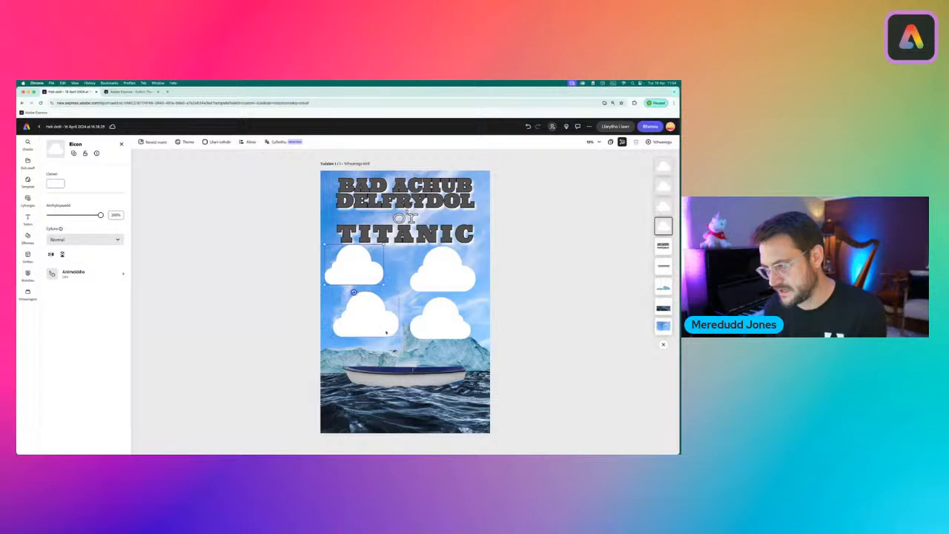
click(447, 281)
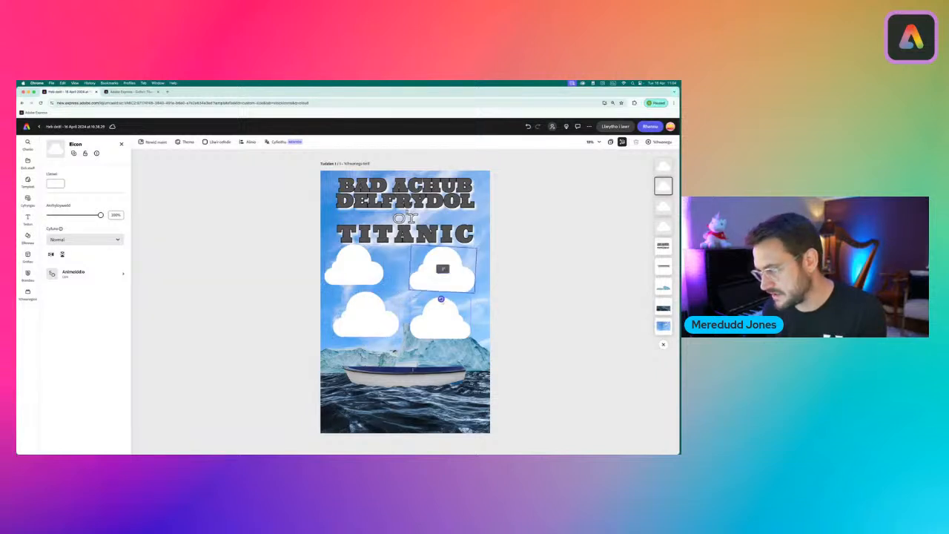
click(343, 274)
drag(355, 293, 357, 294)
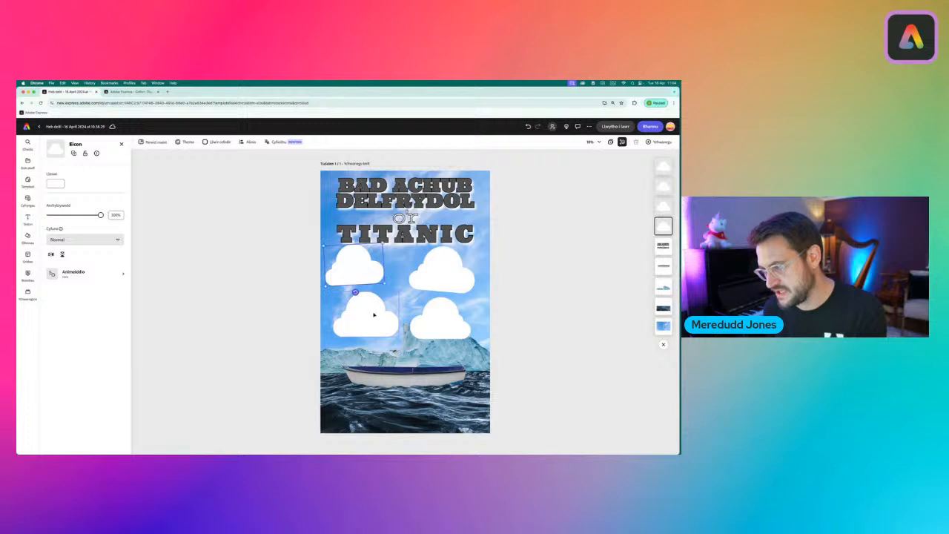
click(363, 314)
drag(366, 344, 365, 344)
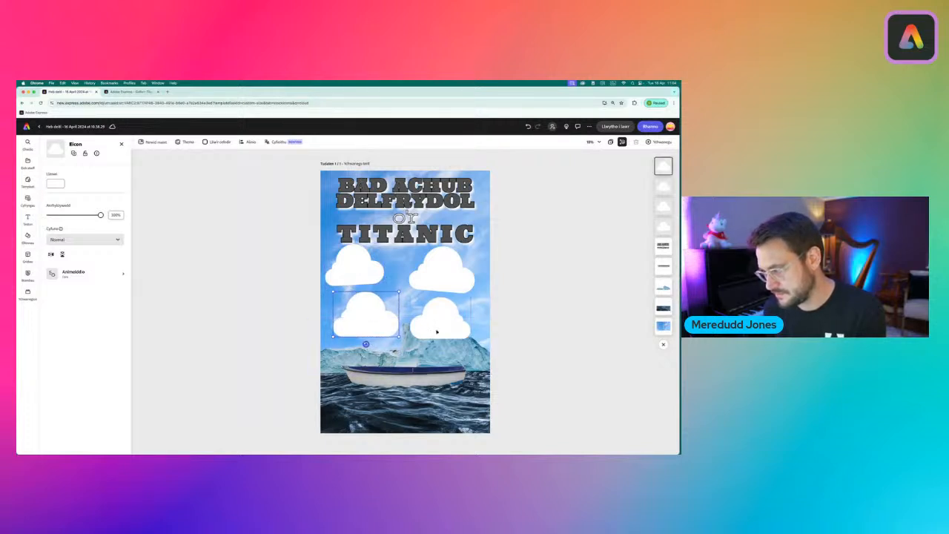
drag(435, 329, 438, 331)
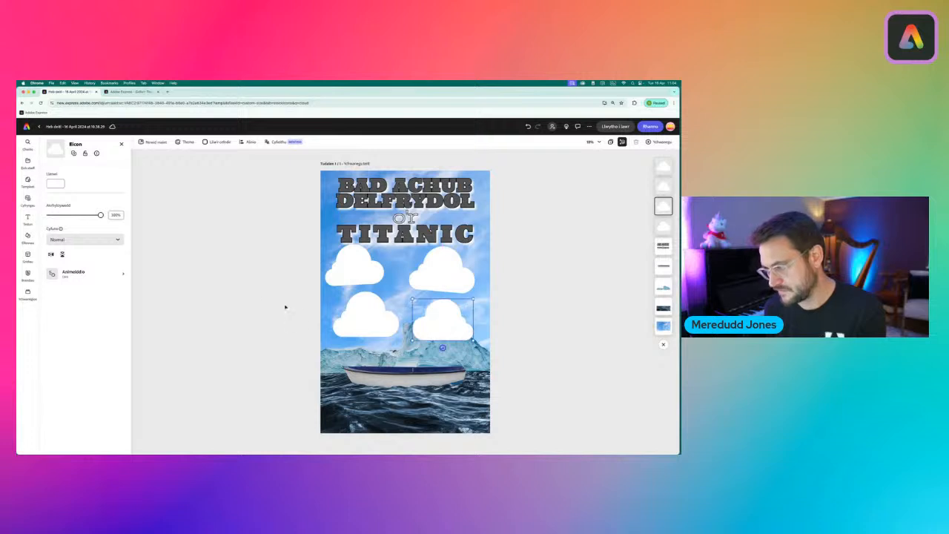
Flip the upper-right cloud horizontally and tilt it slightly clockwise
click(252, 299)
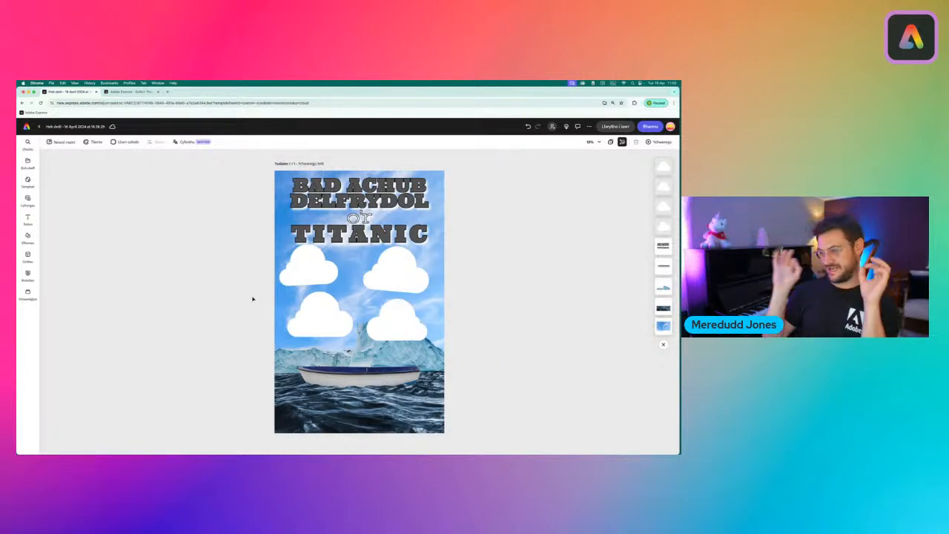
click(410, 276)
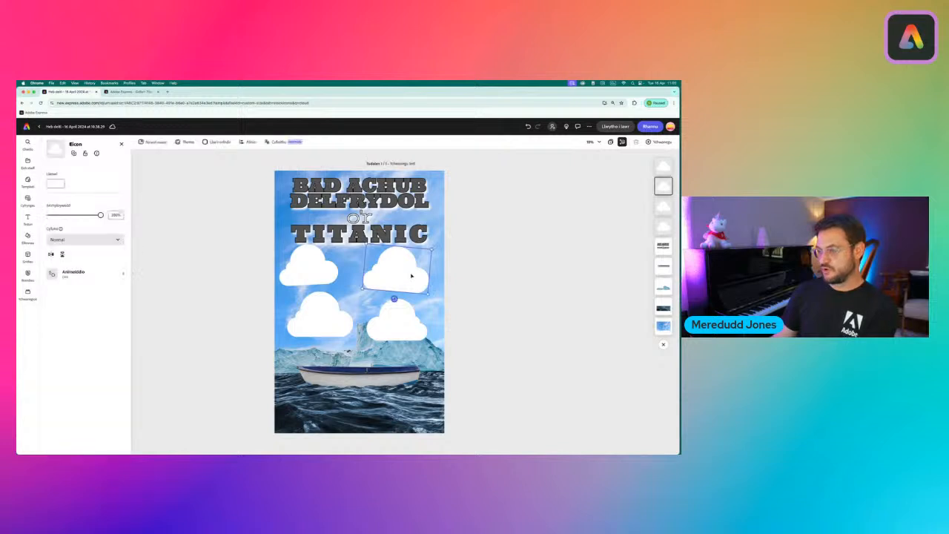
click(51, 255)
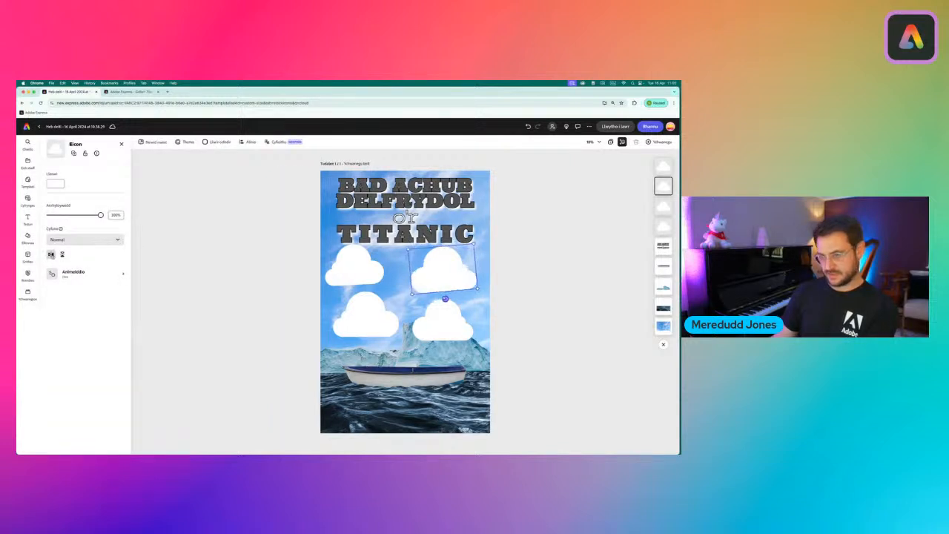
drag(445, 300, 440, 300)
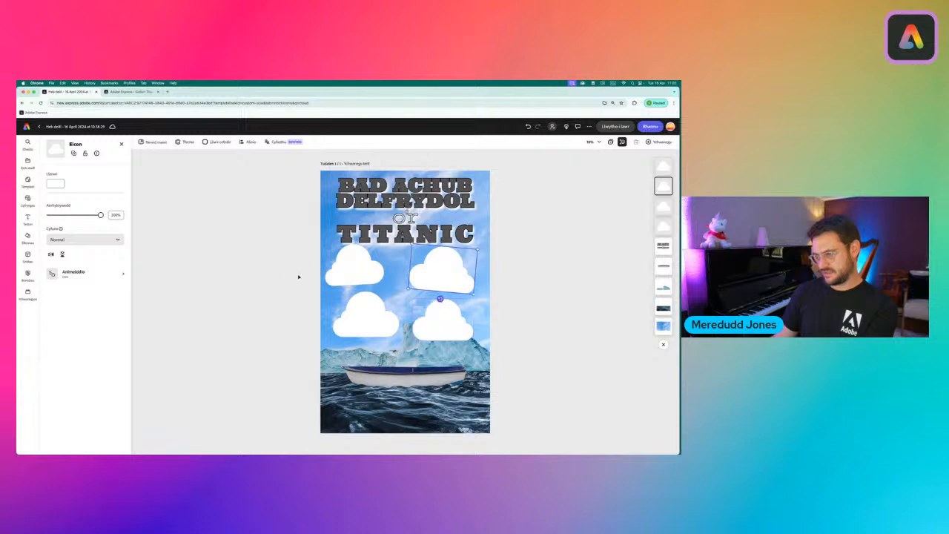
click(299, 275)
Nudge the upper-left cloud slightly to the right, away from the poster's edge
click(328, 268)
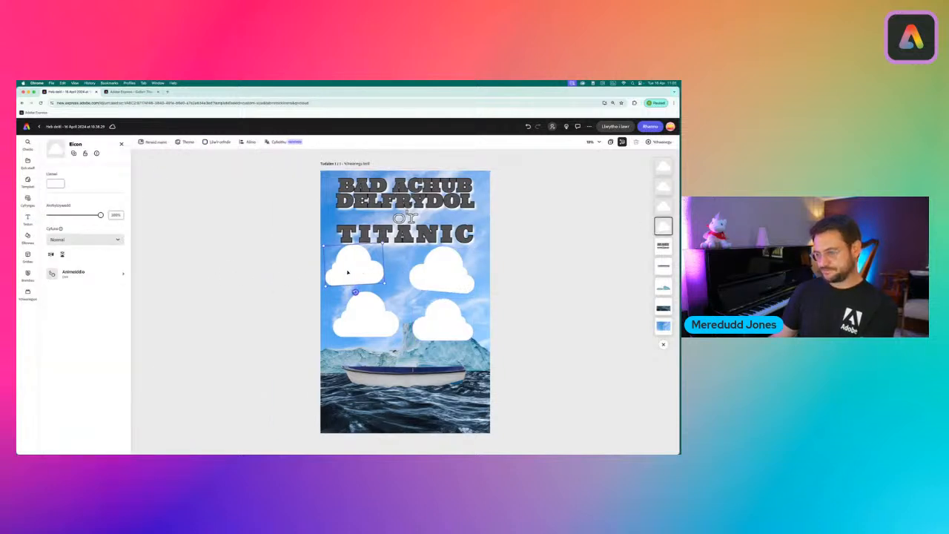
drag(348, 272, 353, 272)
click(268, 267)
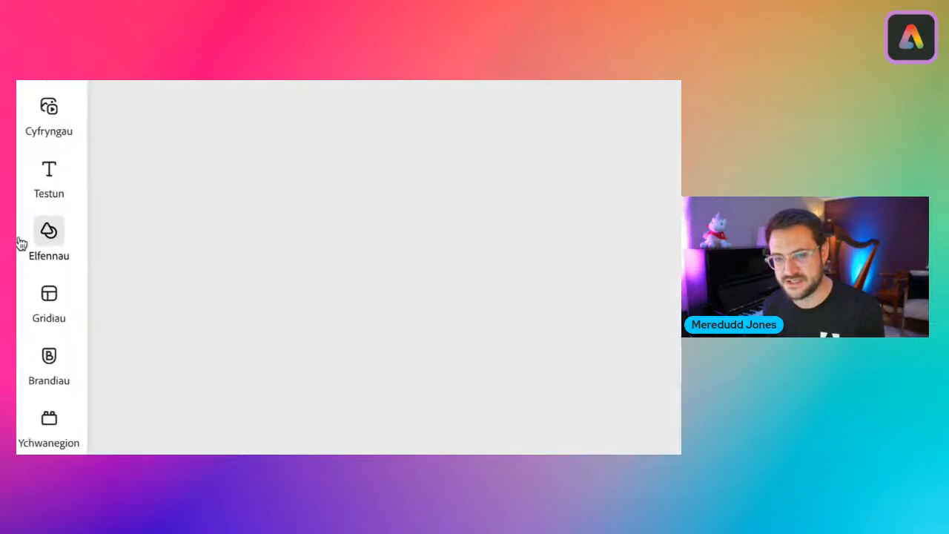
Search the photo library for "coffee" and browse the pictures
mouse_move(30, 241)
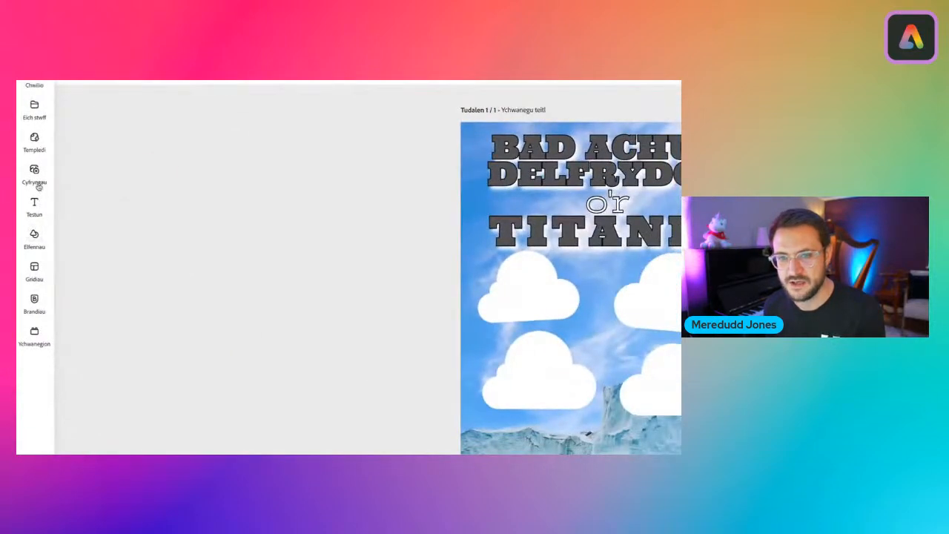
click(36, 175)
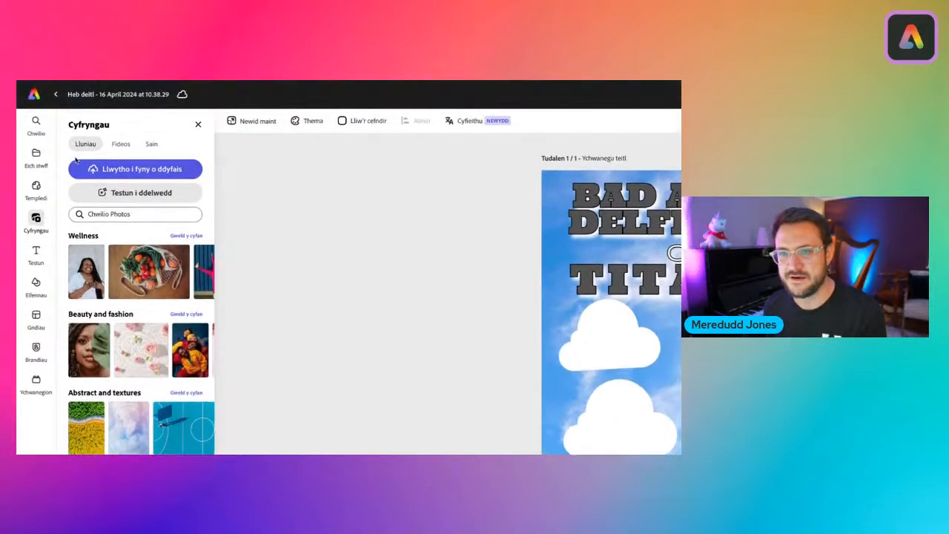
click(117, 213)
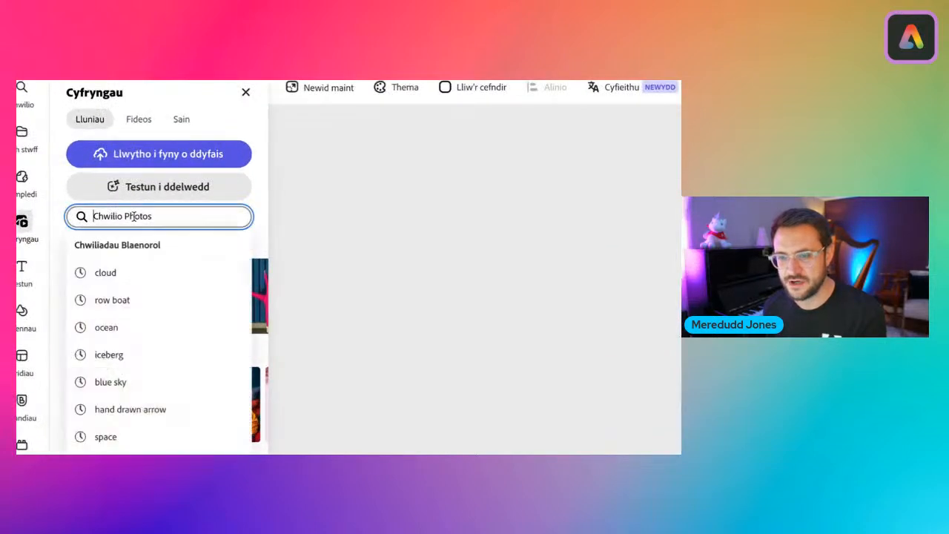
text(coffee)
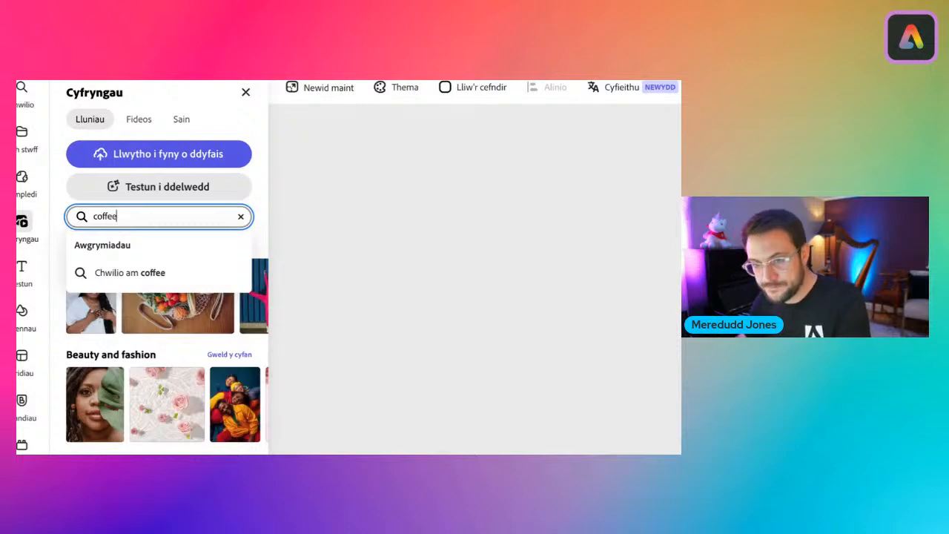
key(Return)
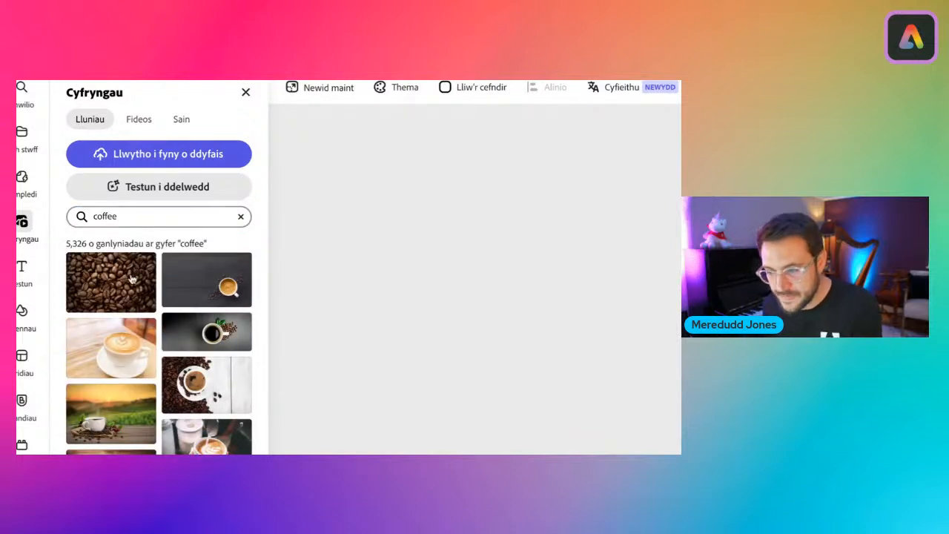
scroll(130, 285, down, 5)
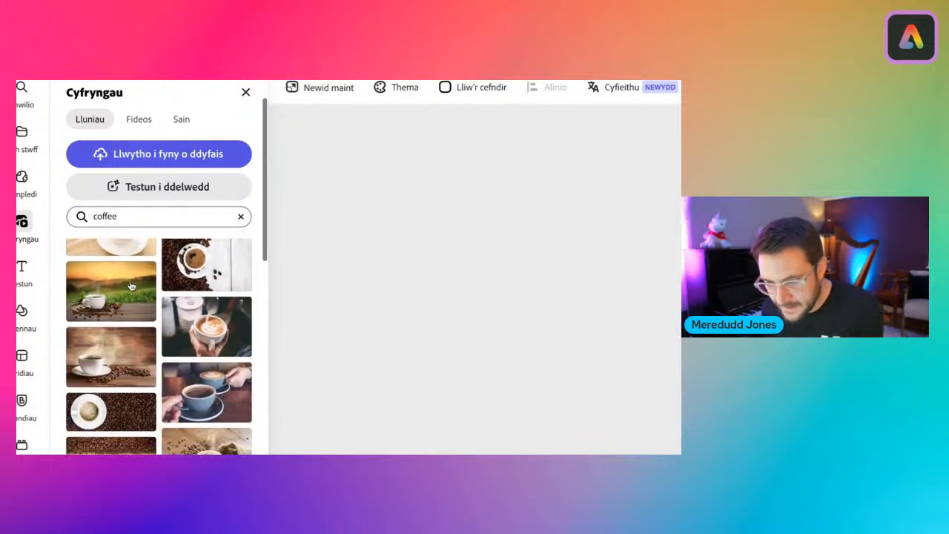
Search the photos for "flask" and add the steel travel mug with the black handle to the poster
double_click(125, 211)
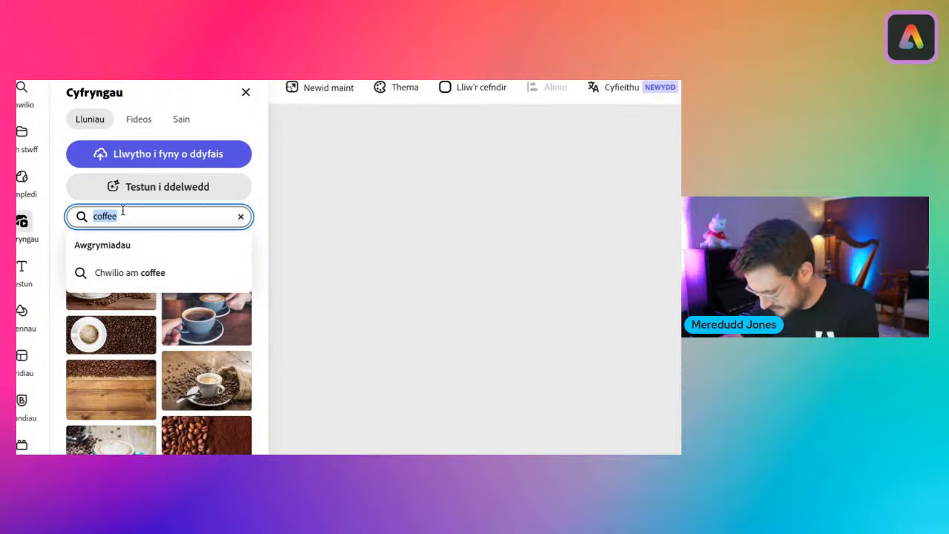
text(flask)
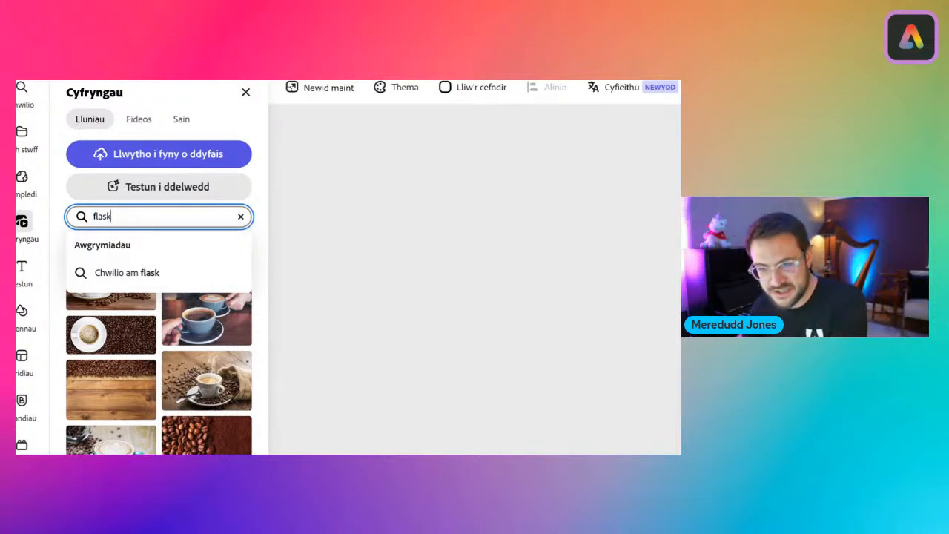
key(Return)
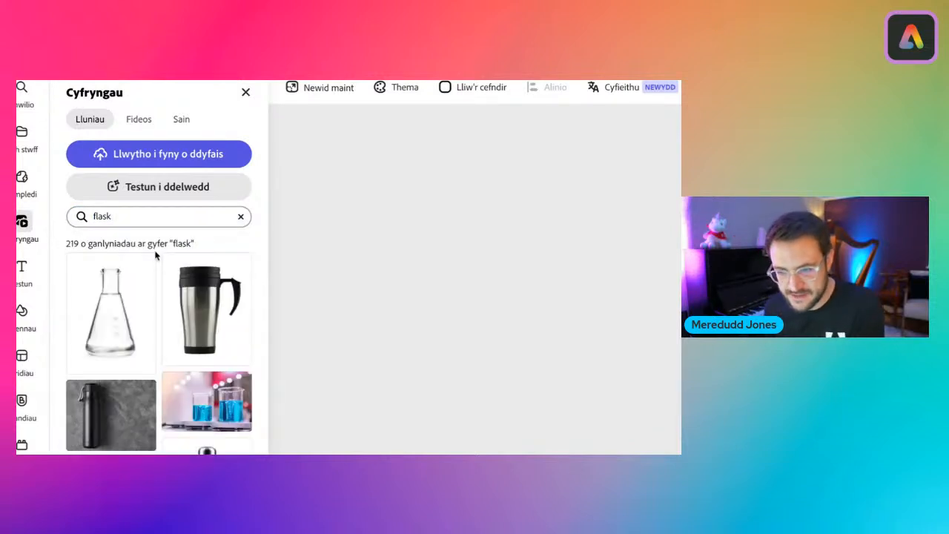
scroll(154, 259, down, 1)
scroll(154, 265, up, 1)
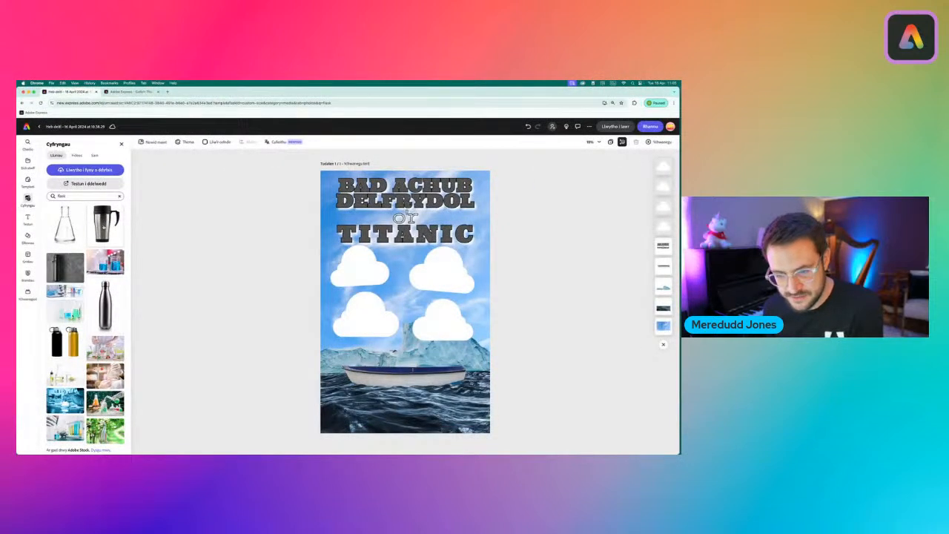
click(105, 224)
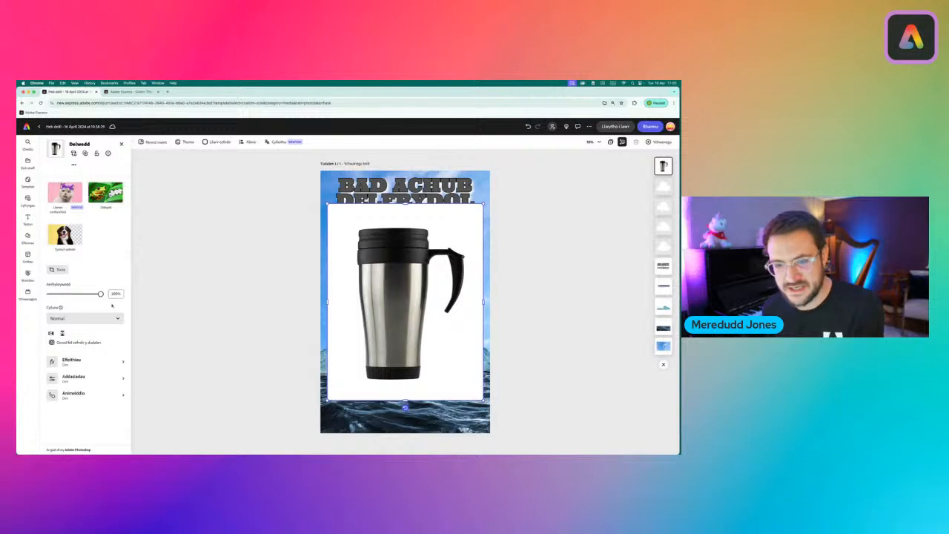
Remove the travel mug's background, then shrink the mug and place it tilted on the upper-left cloud
click(64, 234)
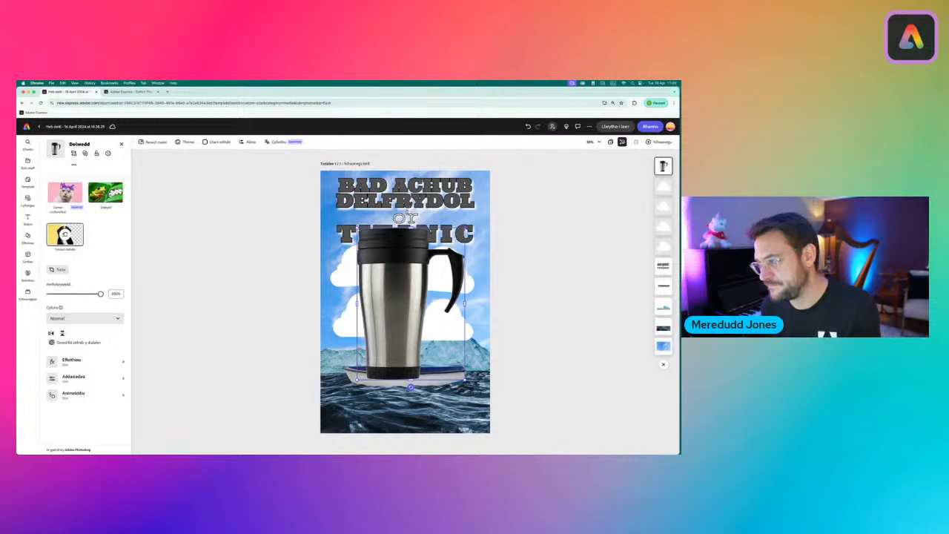
drag(464, 240, 376, 331)
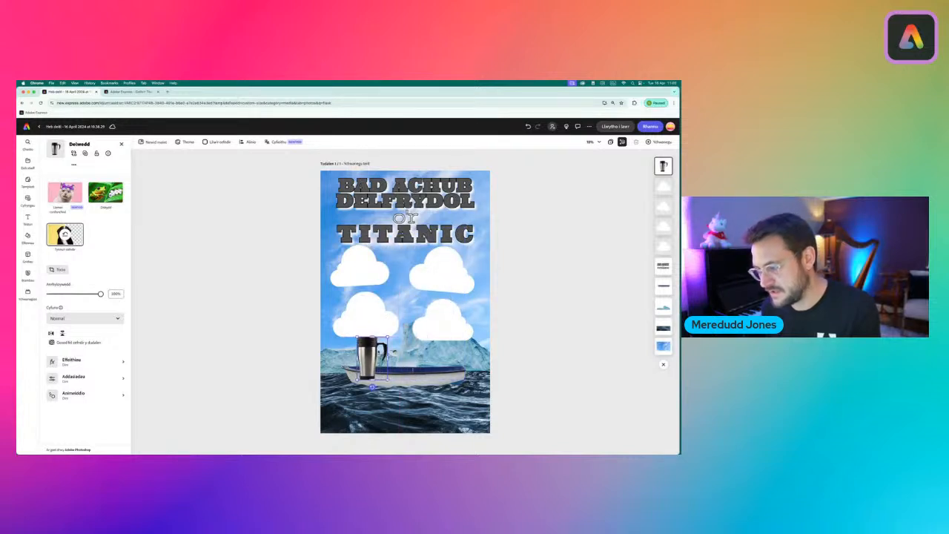
drag(376, 386, 348, 289)
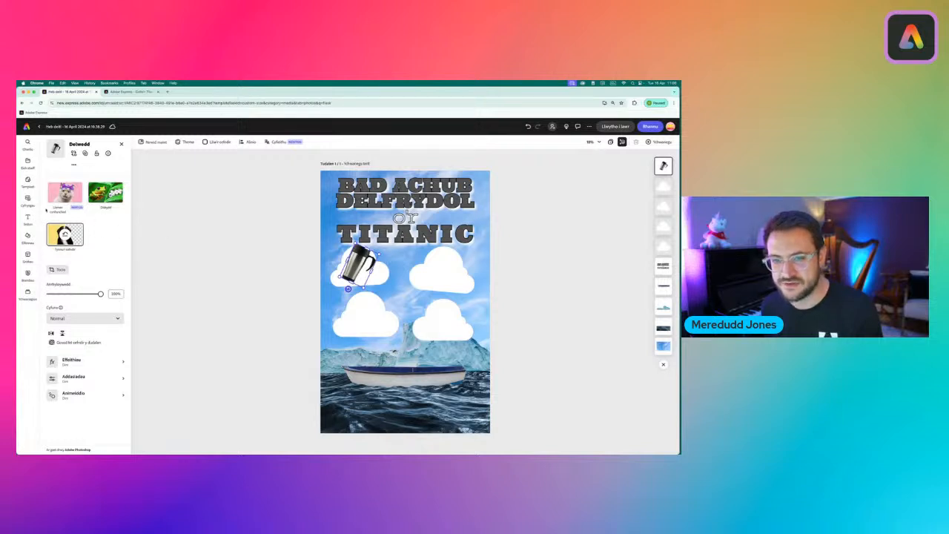
Search the photo library for "blanket"
click(33, 202)
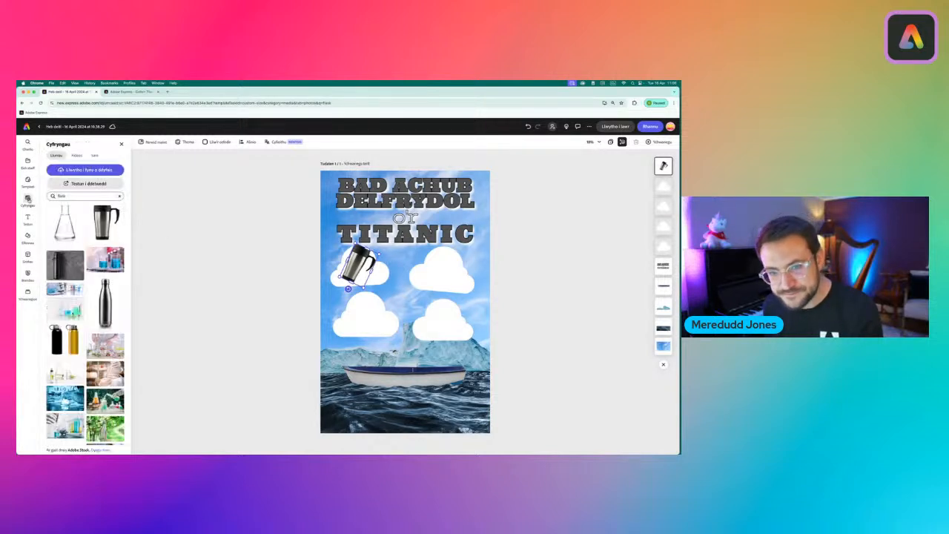
click(76, 195)
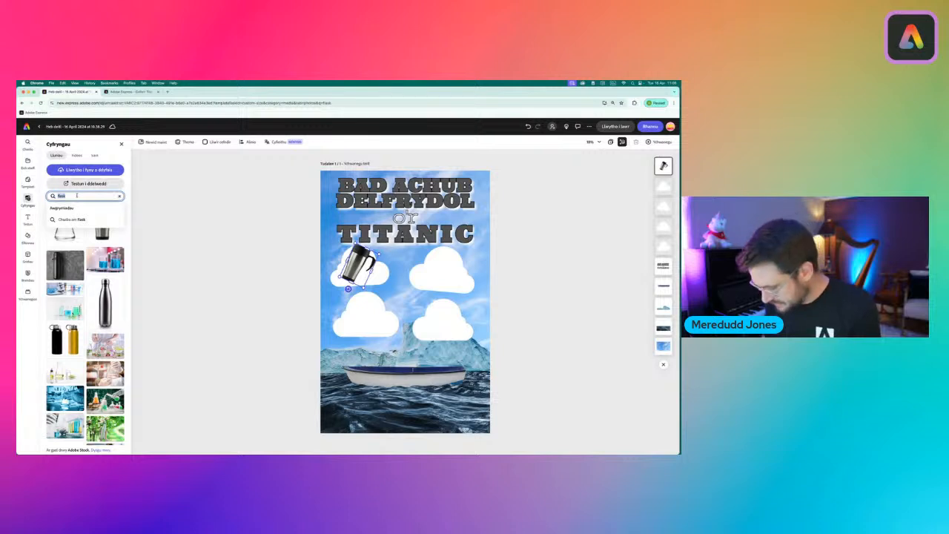
text(t)
text(lanke)
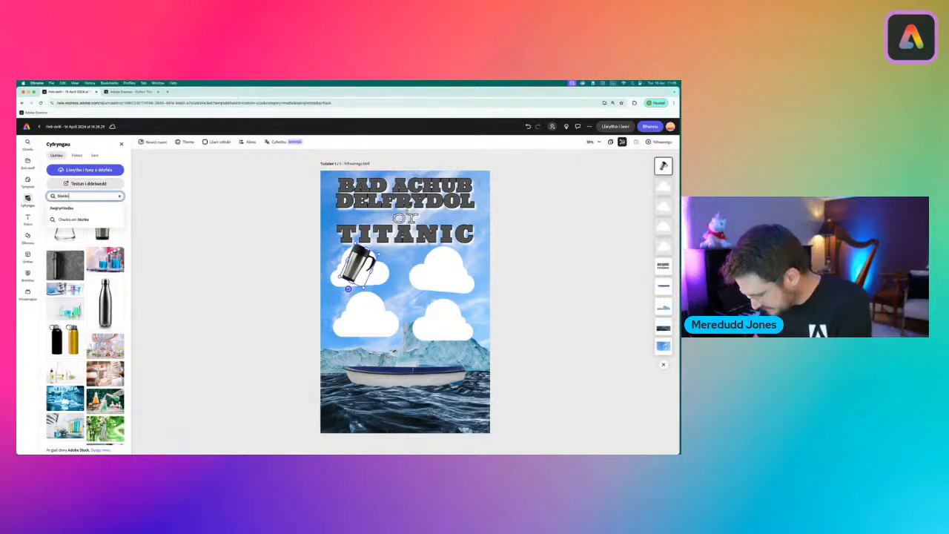
text(t)
key(Return)
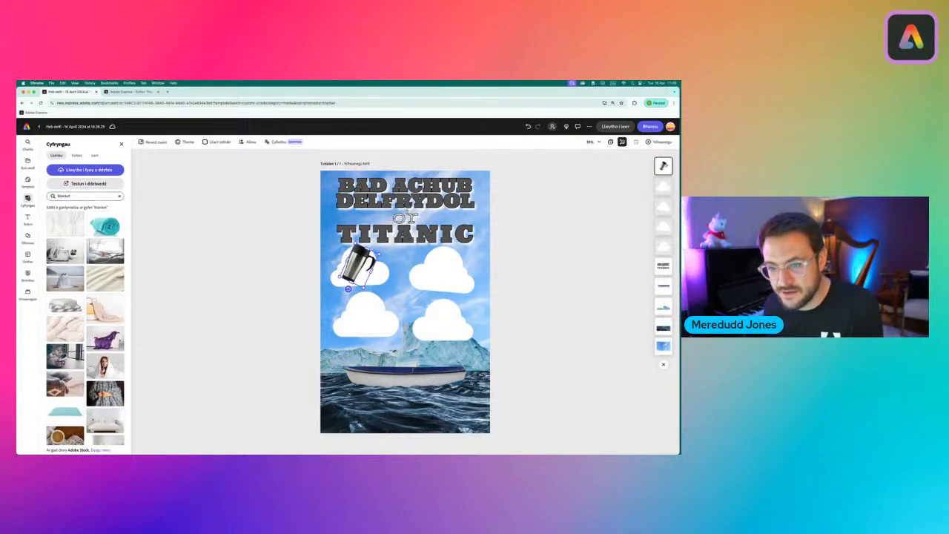
Add the rolled turquoise blanket photo without its background and fit it onto the upper-right cloud
click(104, 226)
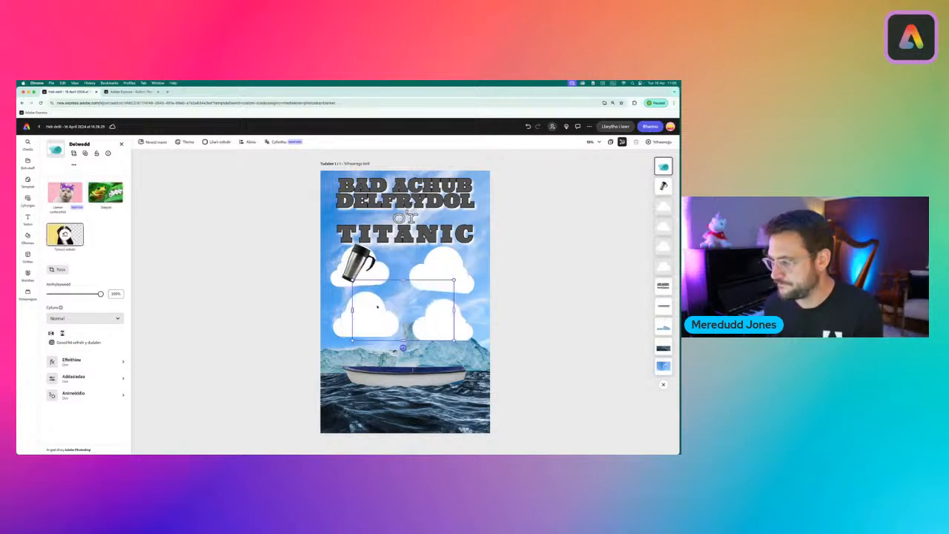
drag(352, 341, 447, 270)
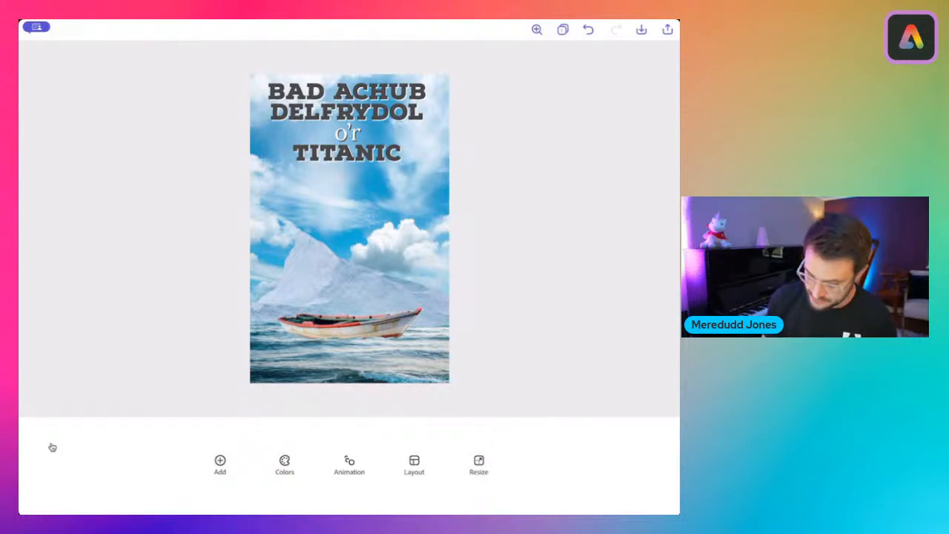
Search the design assets for "Cloud"
click(221, 465)
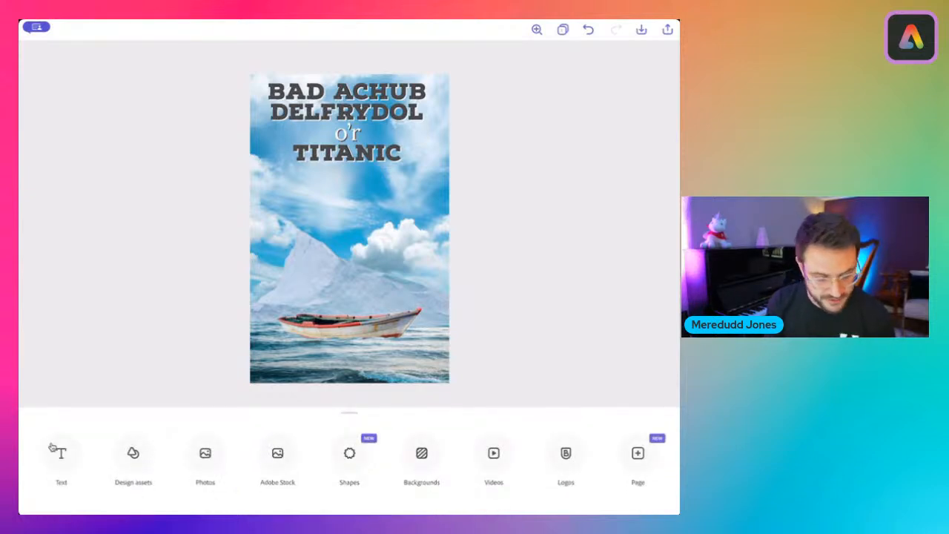
click(134, 454)
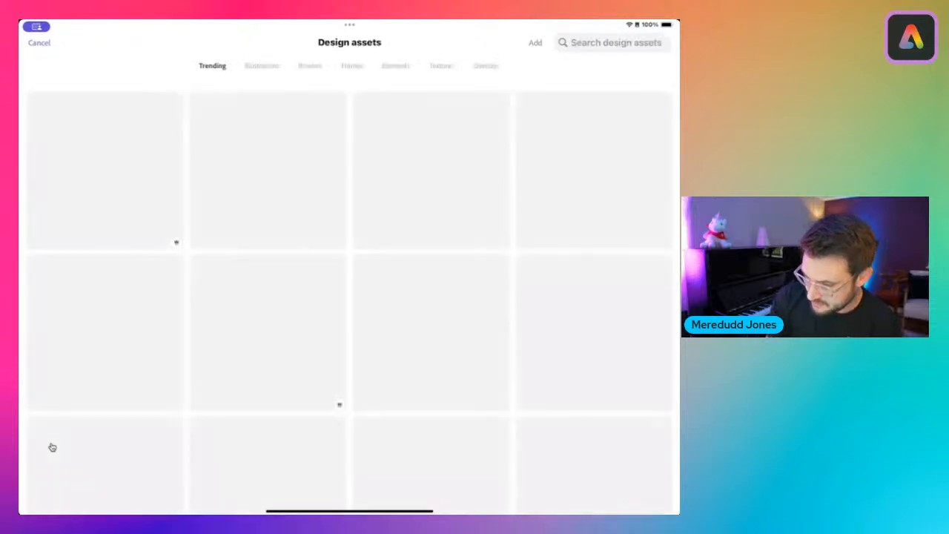
click(615, 43)
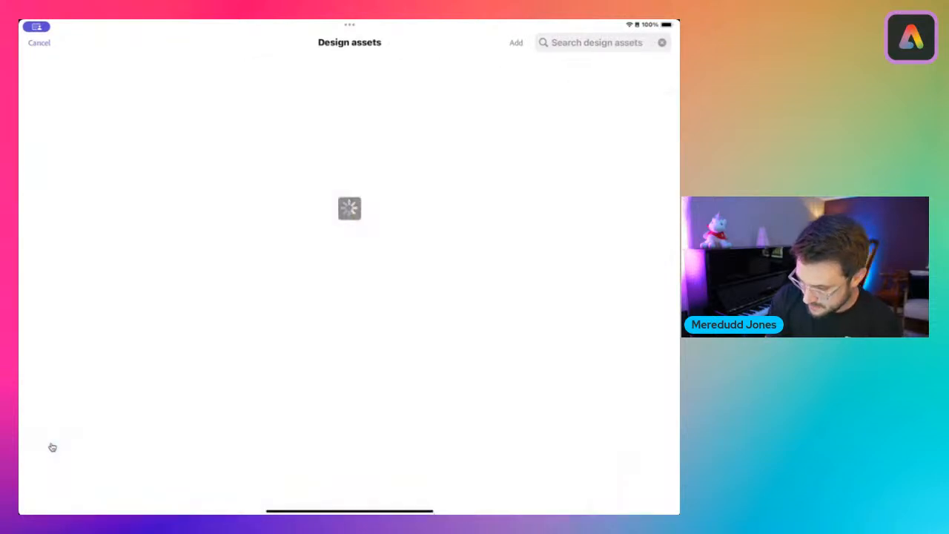
text(Cl)
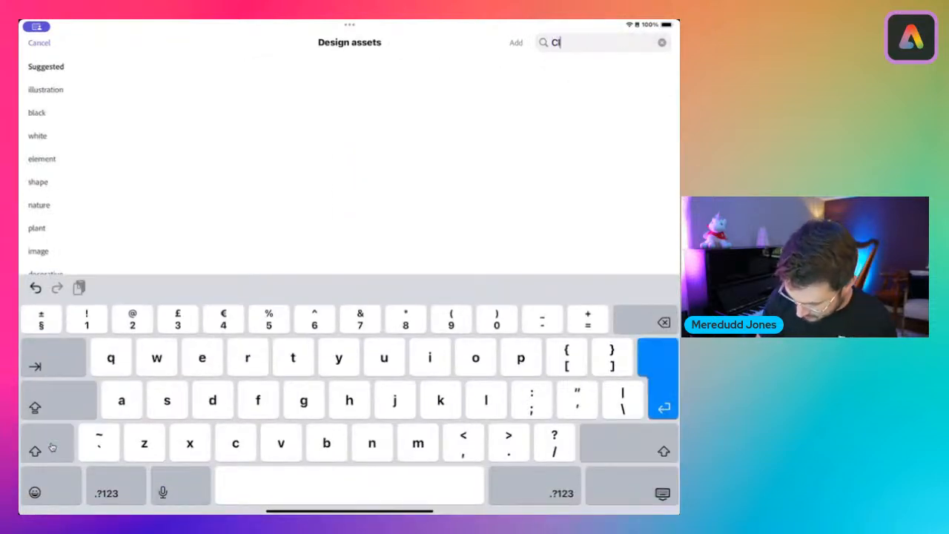
text(oud)
key(Return)
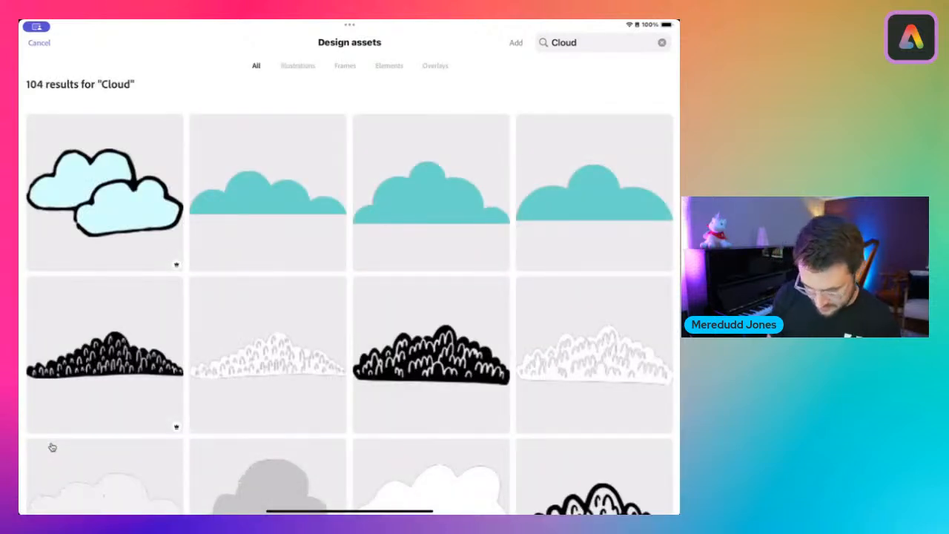
Look through the cloud design assets for plain, solid cloud shapes that suit the poster
scroll(52, 447, down, 5)
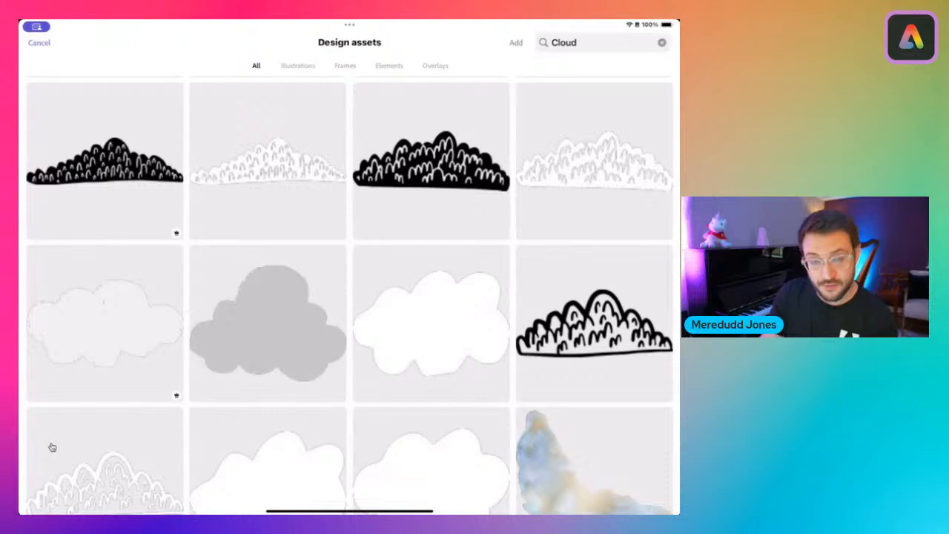
scroll(52, 447, down, 10)
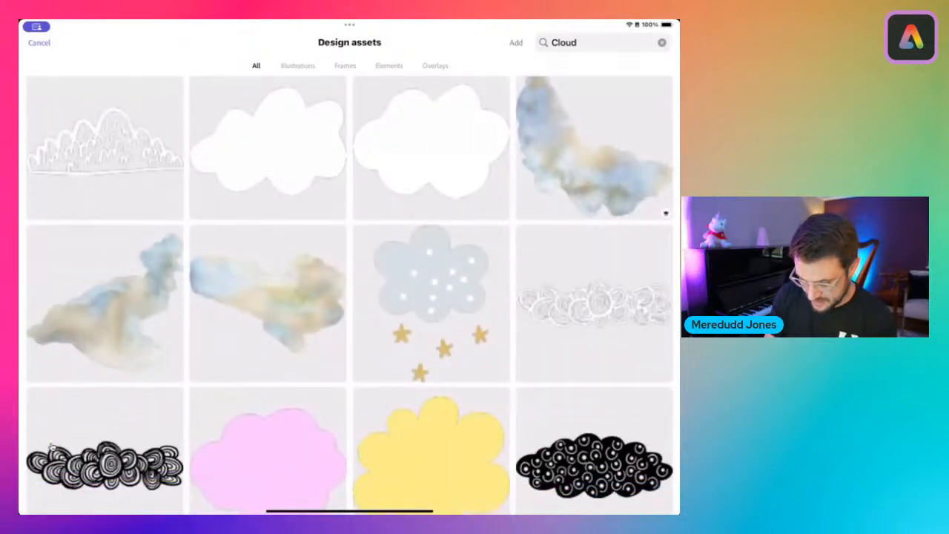
scroll(52, 447, down, 15)
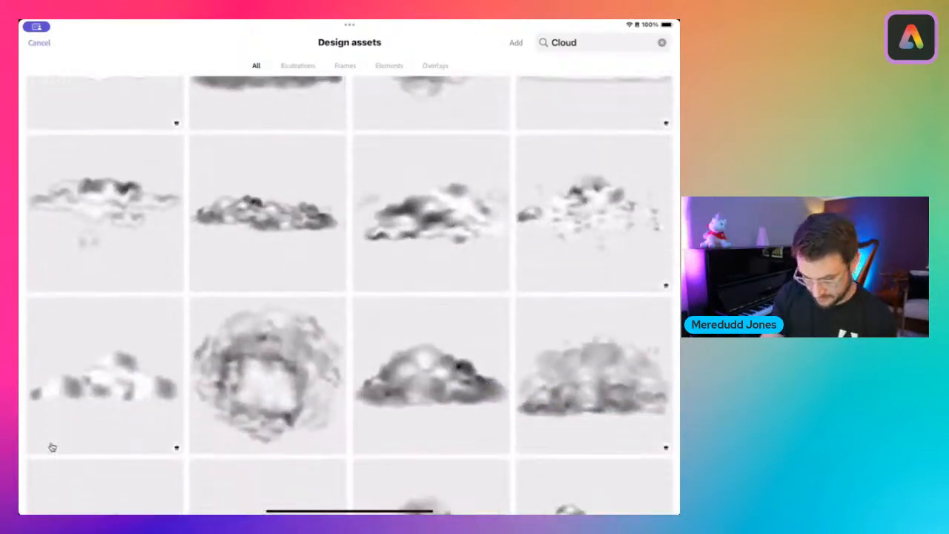
scroll(52, 447, down, 15)
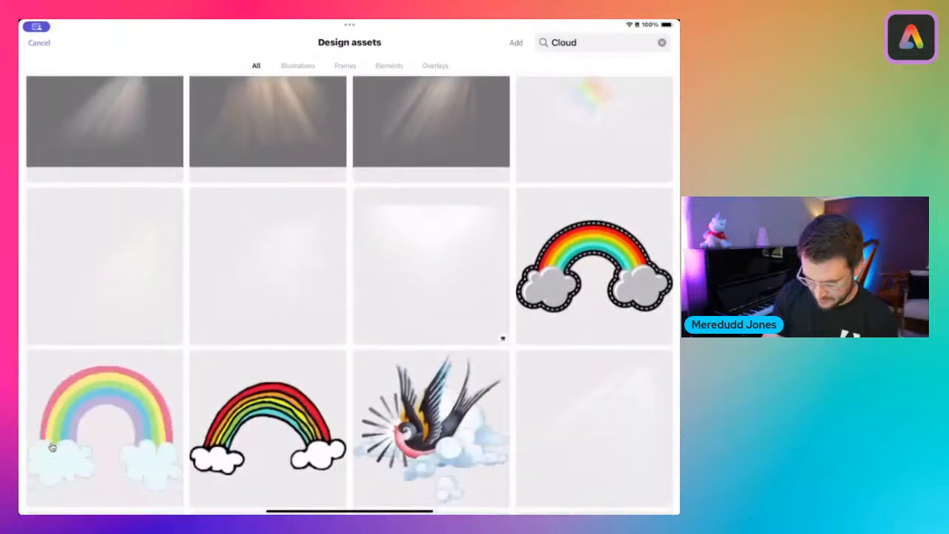
scroll(52, 447, down, 4)
scroll(52, 447, down, 5)
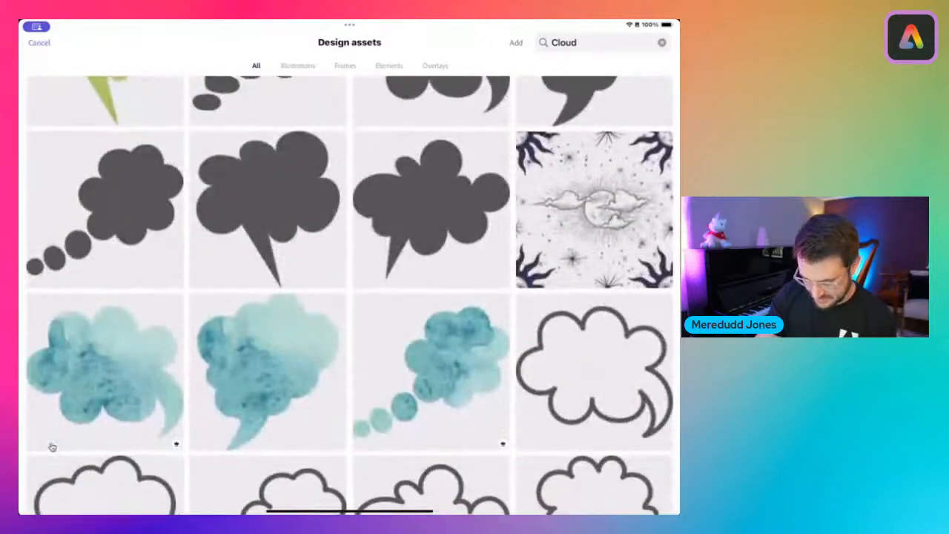
scroll(52, 447, up, 2)
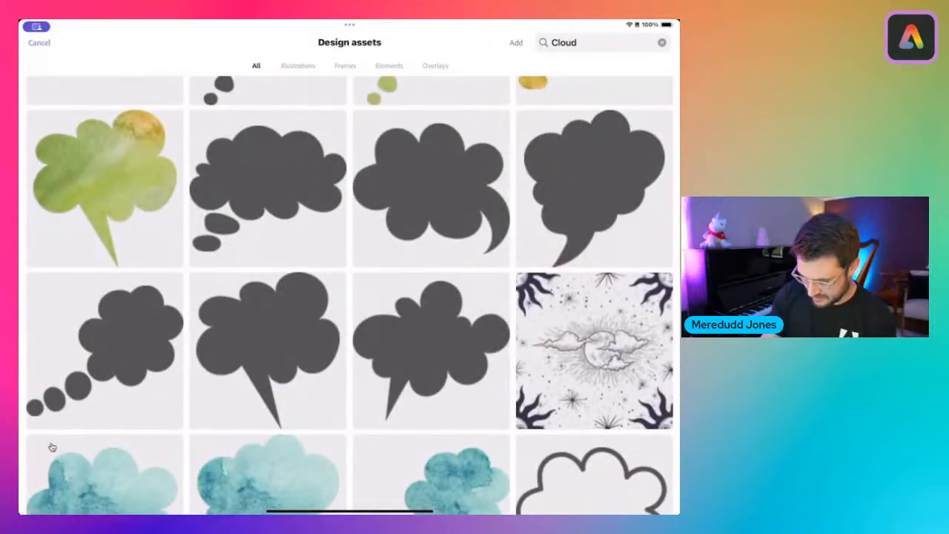
scroll(52, 447, down, 5)
scroll(52, 447, up, 7)
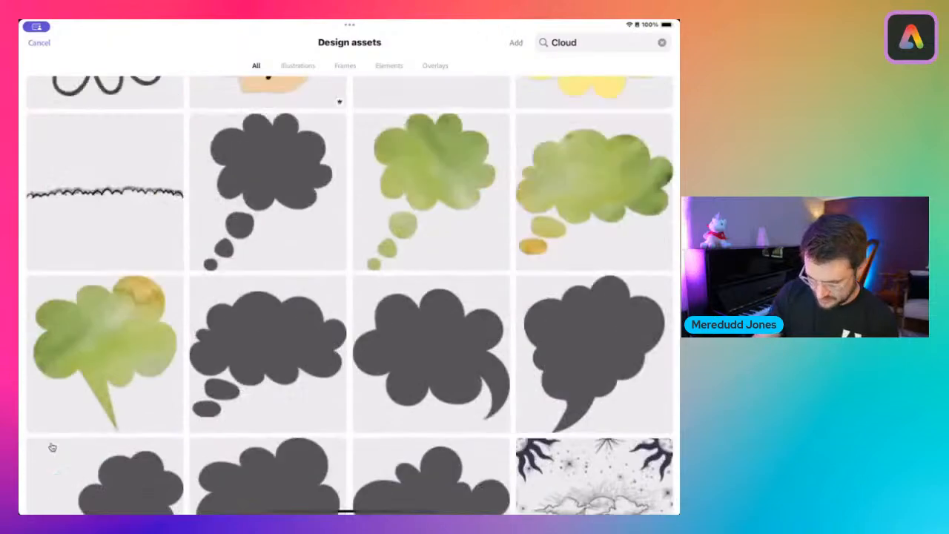
scroll(52, 447, down, 15)
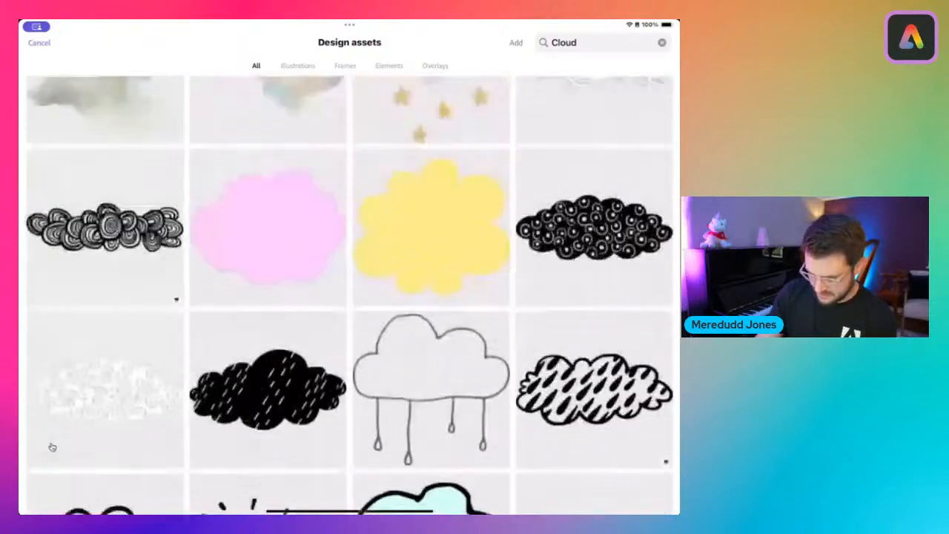
scroll(52, 448, down, 6)
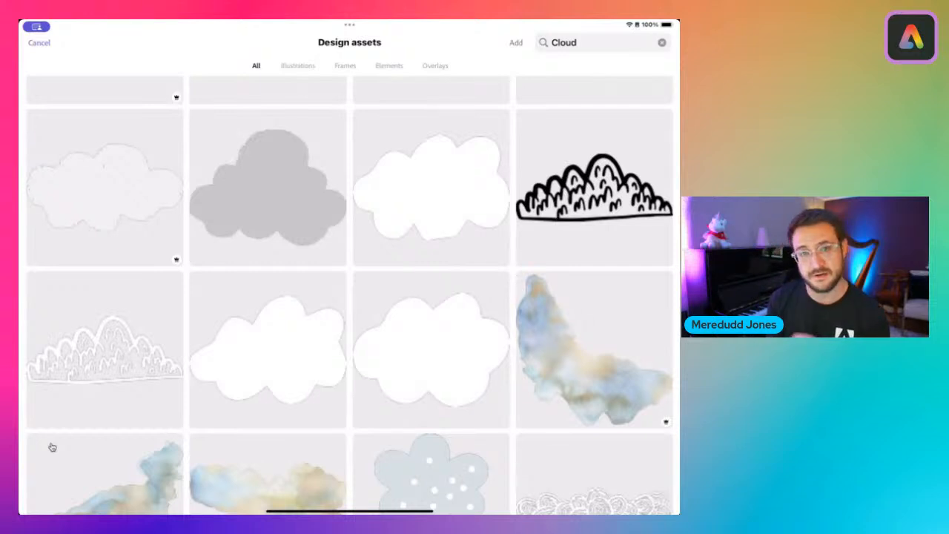
Add four plain clouds to the poster: the pale grey one and the three solid white ones
click(105, 188)
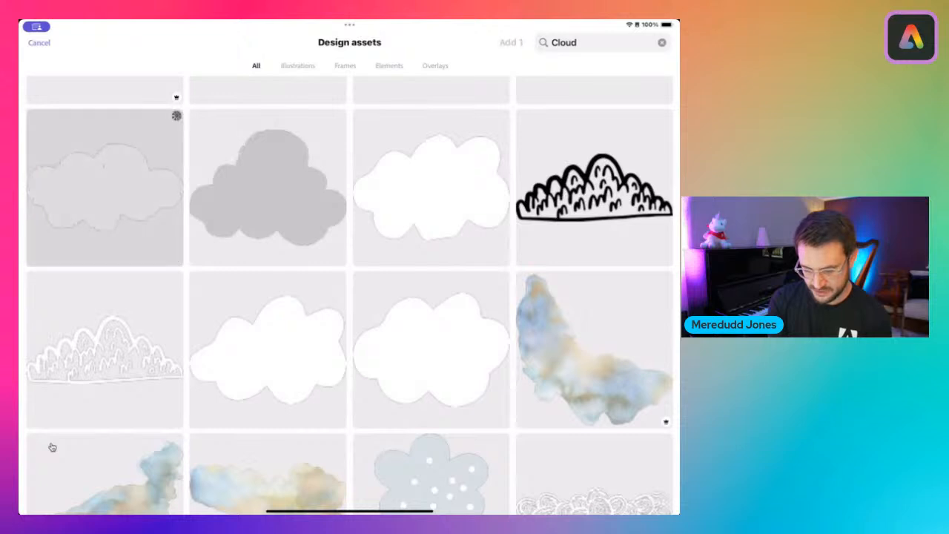
click(431, 187)
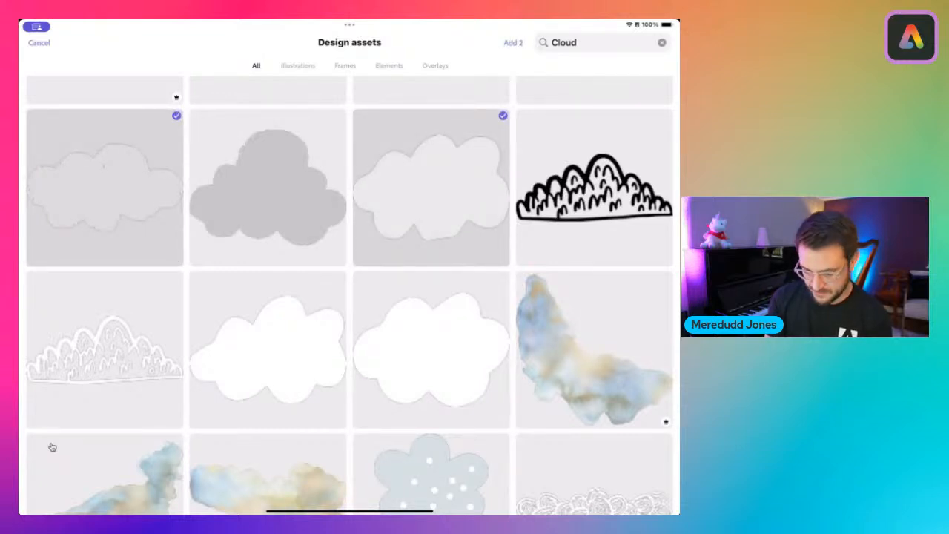
click(267, 350)
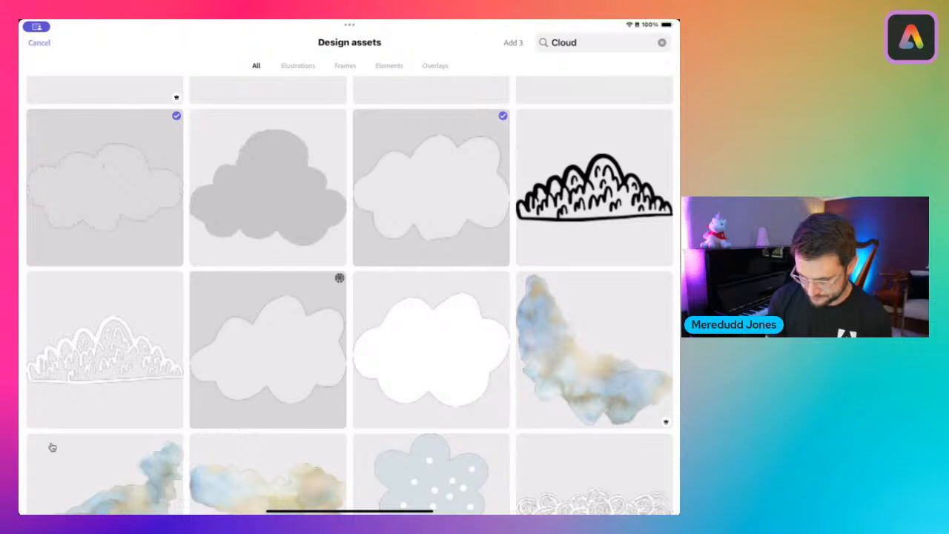
click(430, 349)
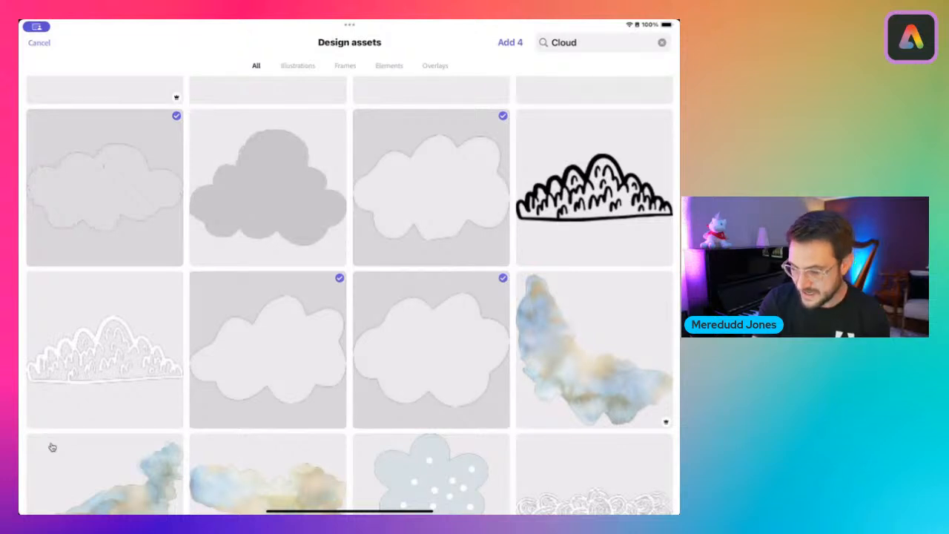
click(510, 43)
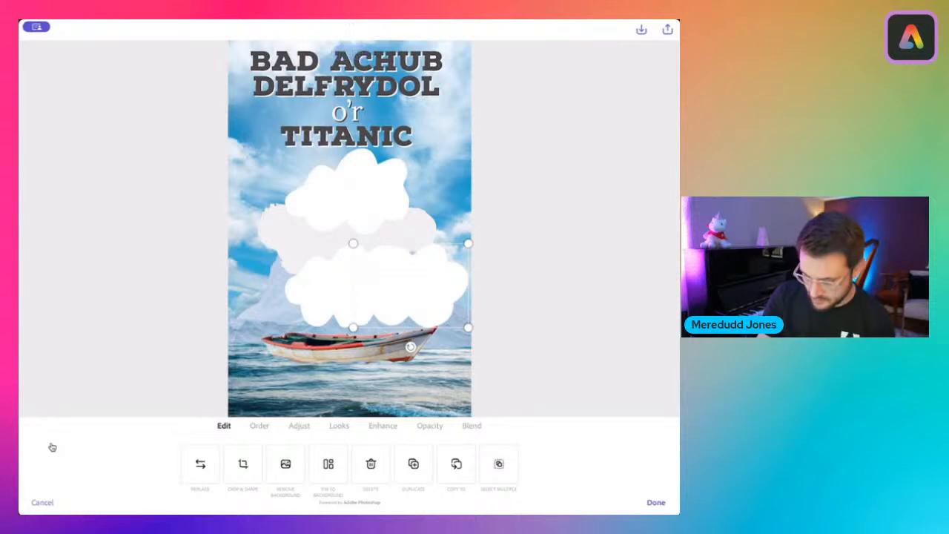
Shrink the top white cloud and the pale grey cloud and place them beneath the title, white at the left edge and grey on the right
click(347, 192)
drag(347, 192, 296, 196)
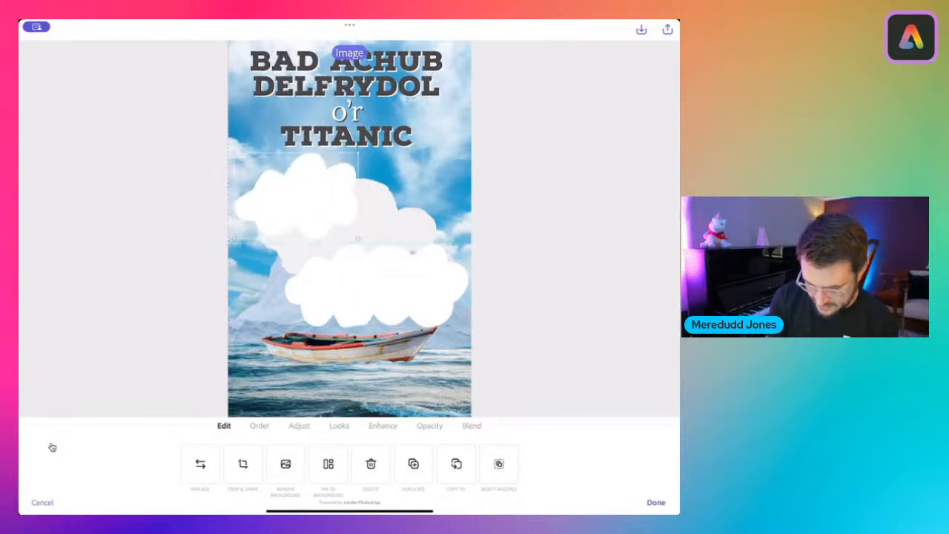
drag(358, 239, 331, 220)
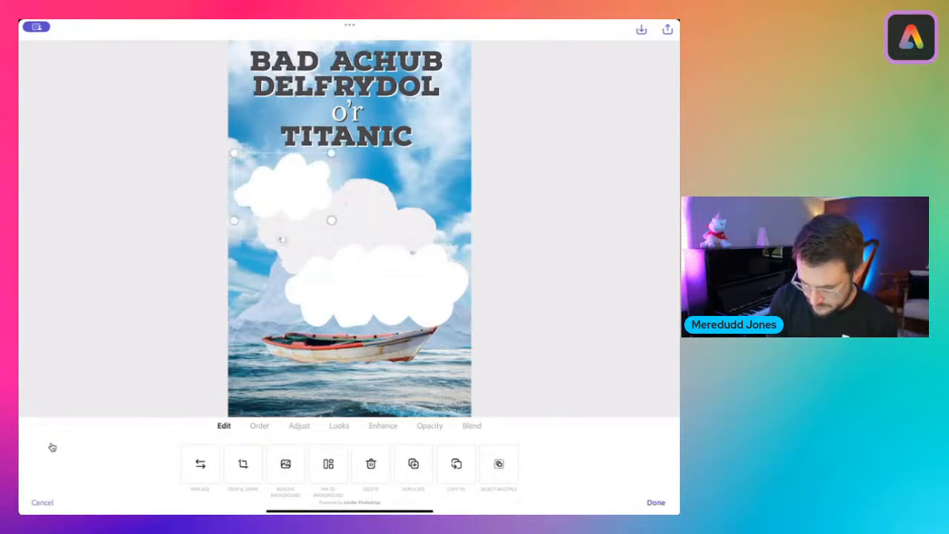
click(379, 219)
drag(257, 279, 307, 250)
drag(371, 215, 411, 187)
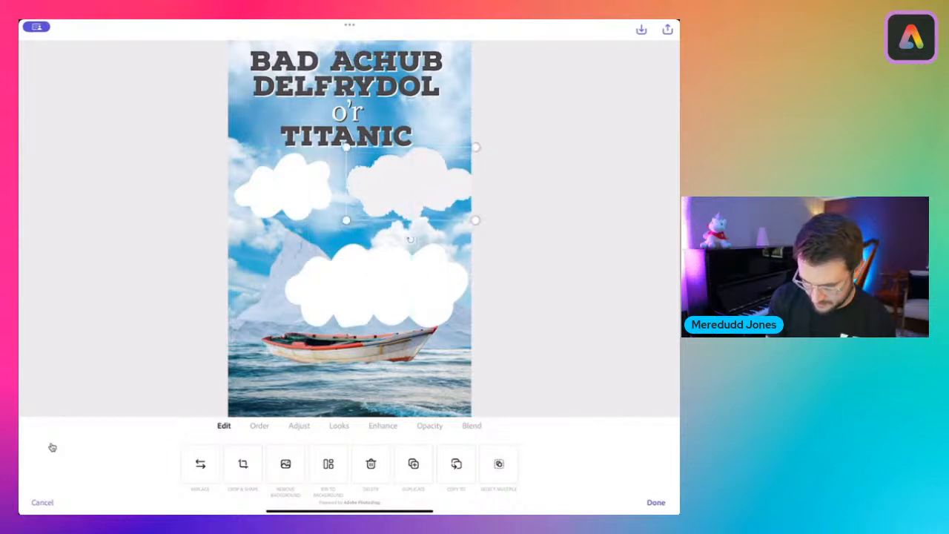
click(282, 186)
drag(282, 186, 259, 181)
drag(308, 214, 320, 222)
Separate the two overlapping lower clouds and shrink the left one, placing it below the upper-left cloud
click(411, 285)
drag(410, 285, 444, 271)
click(347, 285)
drag(347, 284, 304, 262)
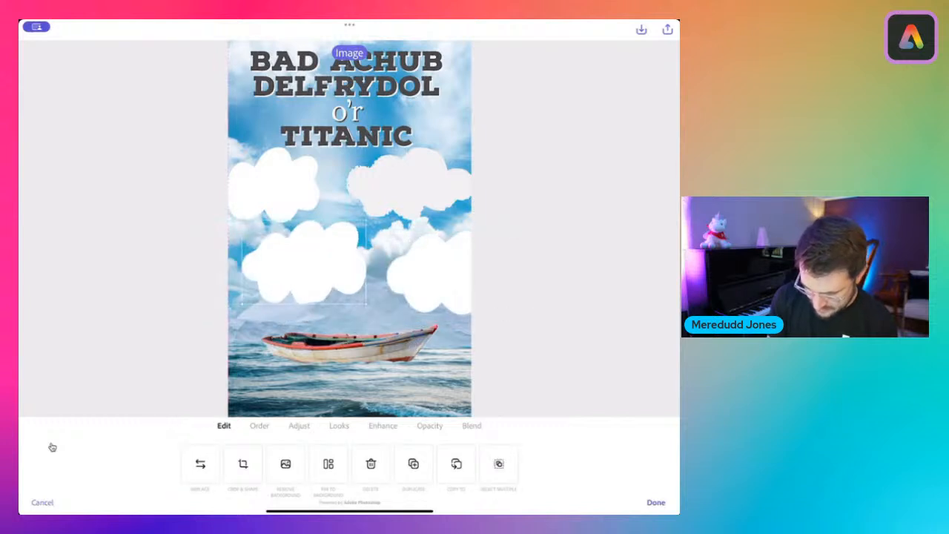
drag(367, 304, 339, 286)
drag(290, 253, 297, 263)
Position the remaining white cloud below the grey cloud, shrink it to match its lower-left neighbour, and finish editing the clouds
click(445, 272)
drag(446, 272, 412, 261)
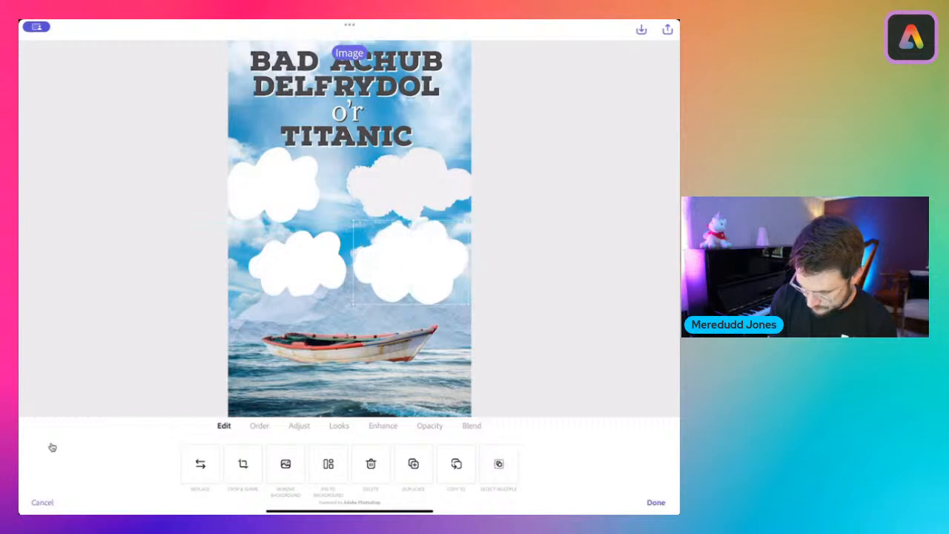
click(410, 182)
mouse_move(410, 183)
mouse_down()
mouse_move(416, 173)
mouse_move(411, 184)
mouse_up()
click(410, 263)
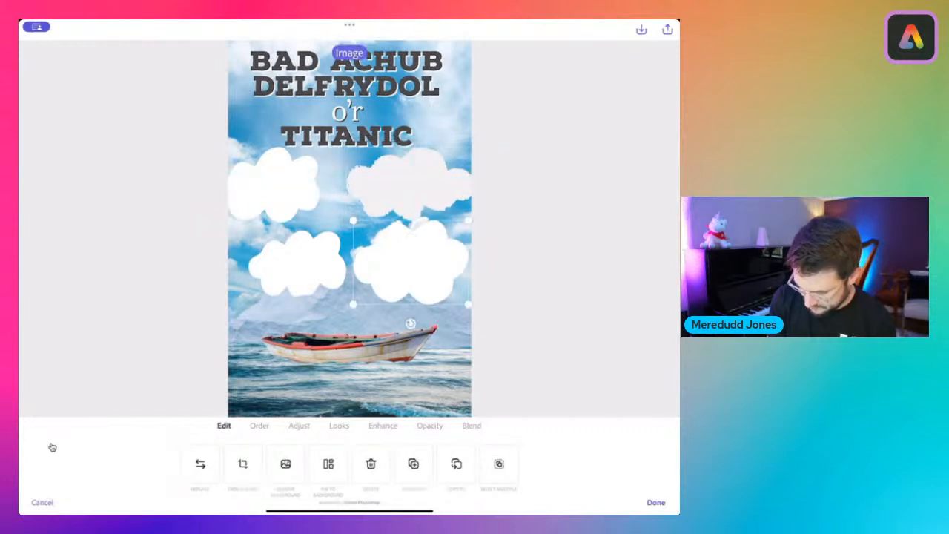
drag(468, 304, 451, 292)
drag(402, 257, 410, 267)
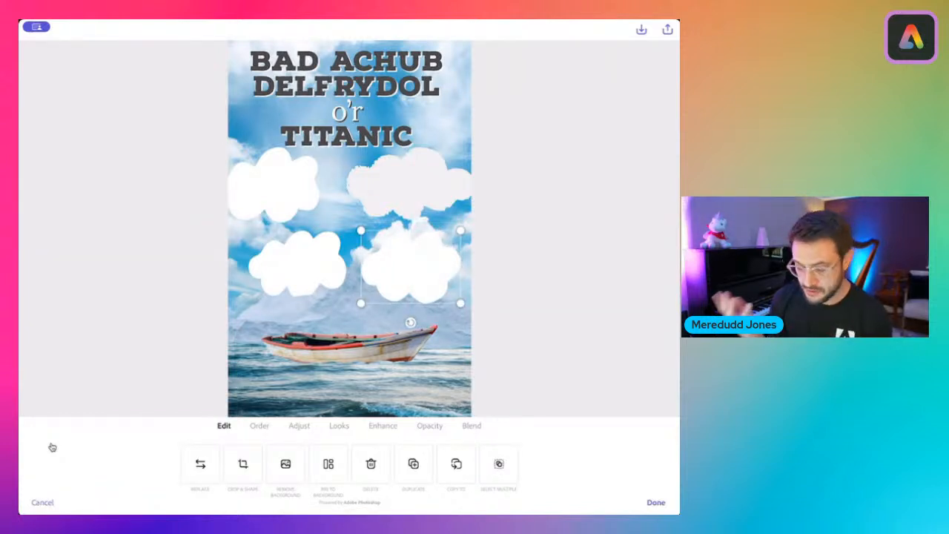
click(657, 503)
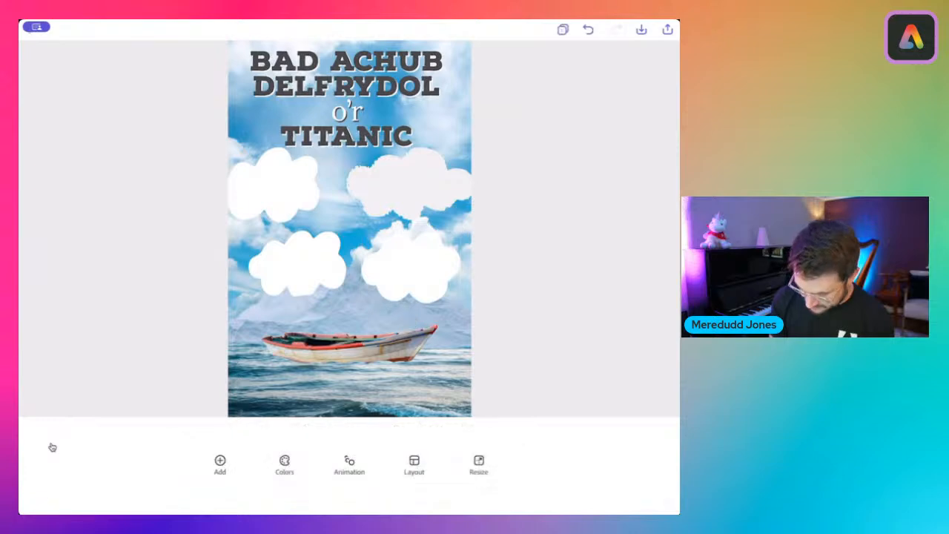
Search the photo library for "cookies"
click(220, 460)
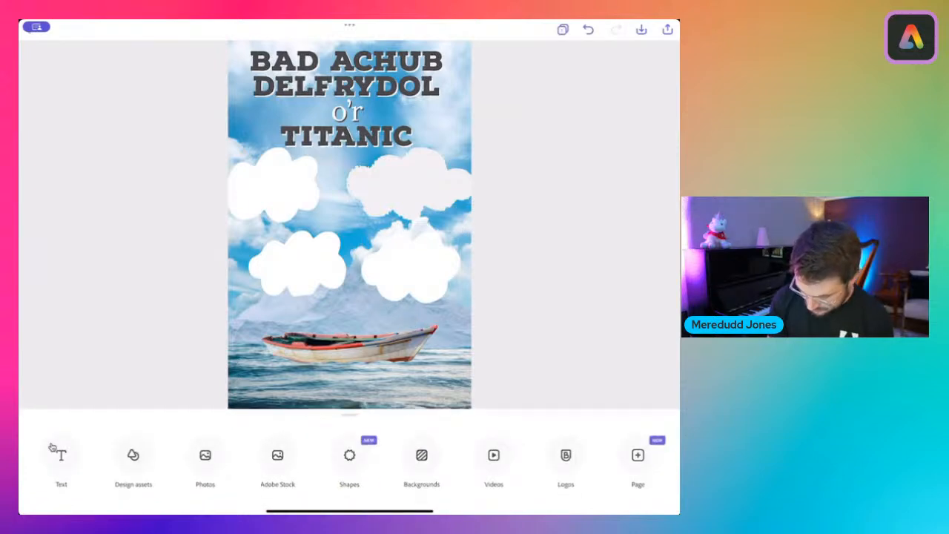
click(204, 454)
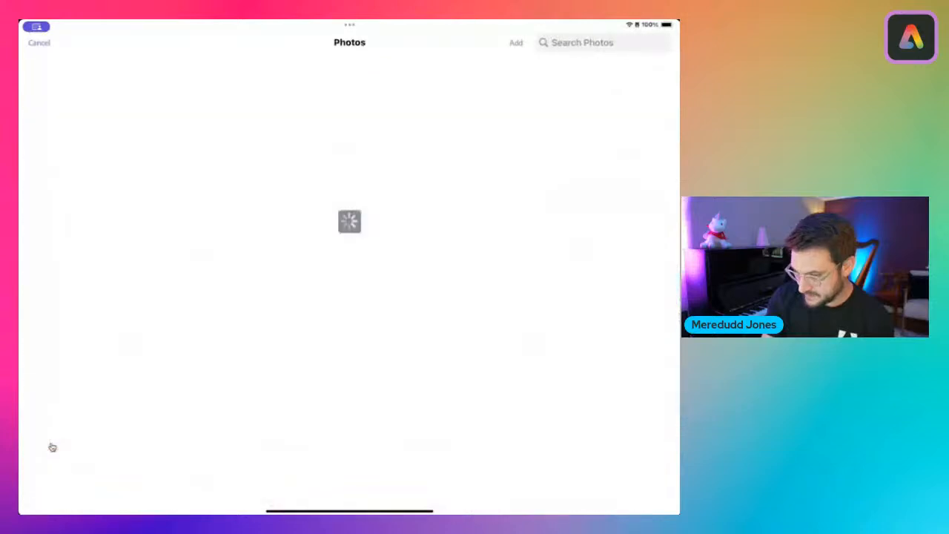
click(602, 42)
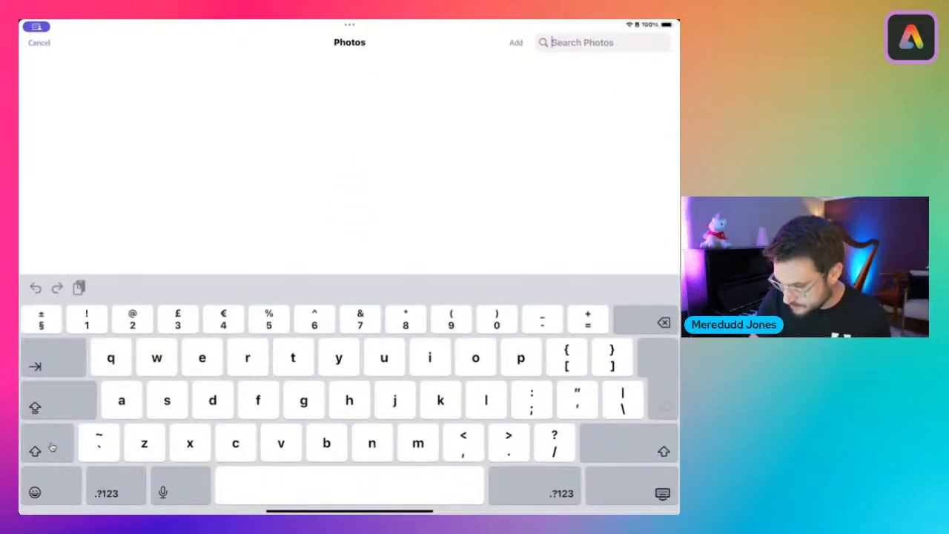
text(cookie)
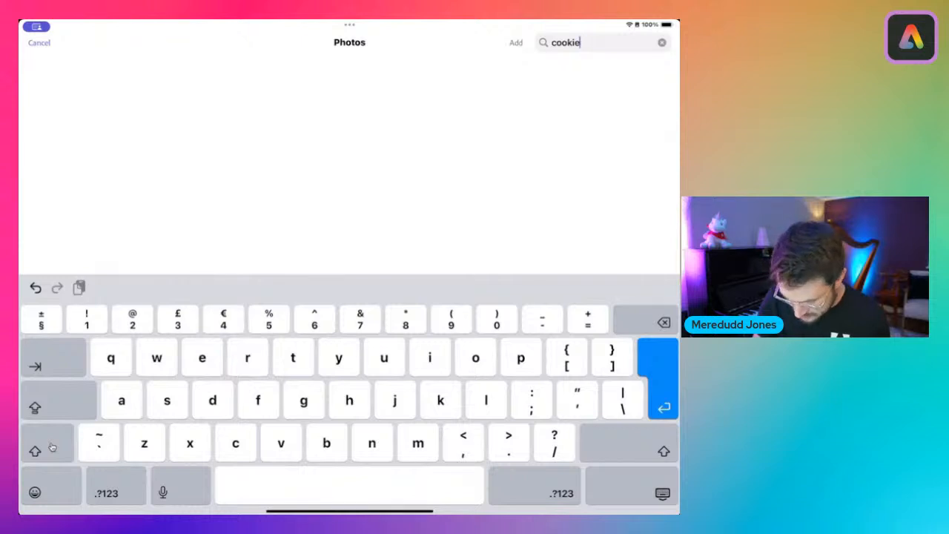
text(s)
key(Return)
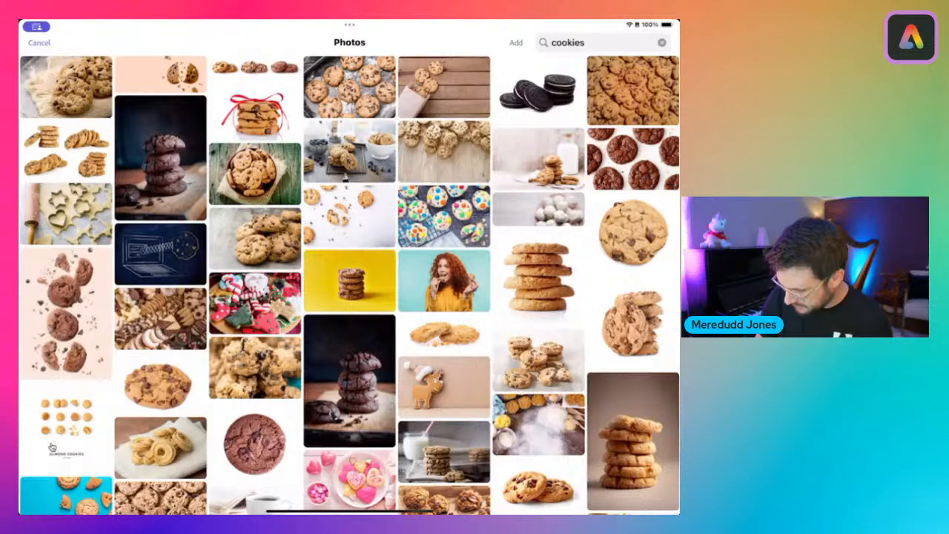
Add the photo of the single round chocolate chip cookie on white to the poster as a freely movable image
click(634, 233)
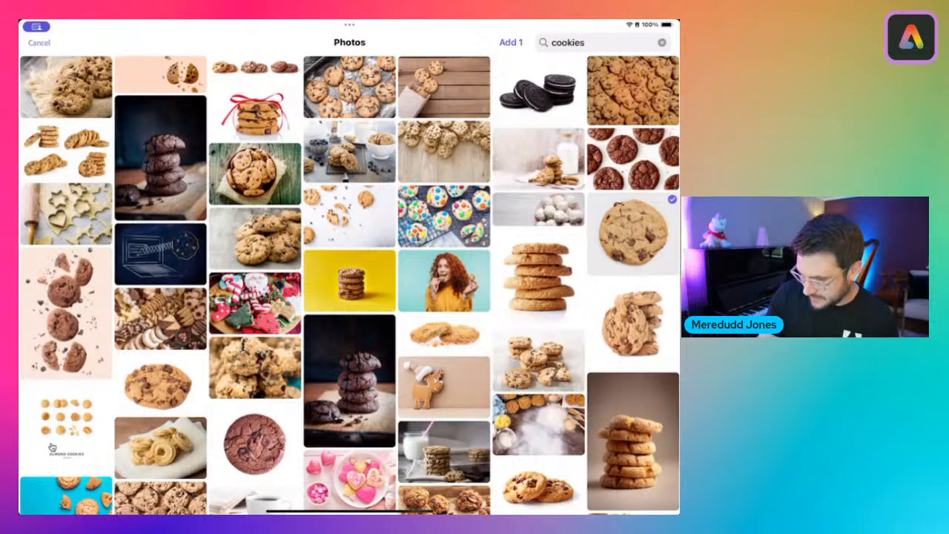
click(510, 43)
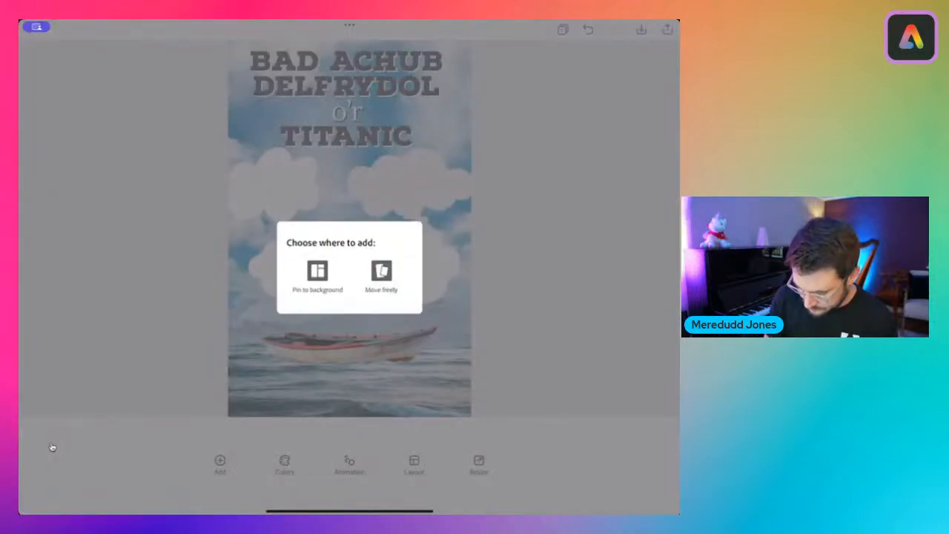
click(381, 276)
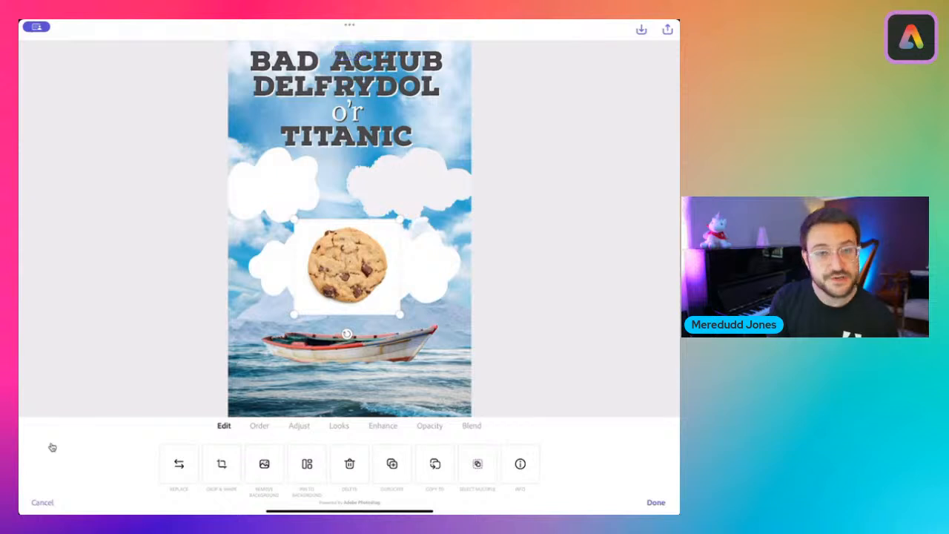
Remove the cookie photo's background, then shrink the cookie and place it on the upper-left cloud
click(264, 464)
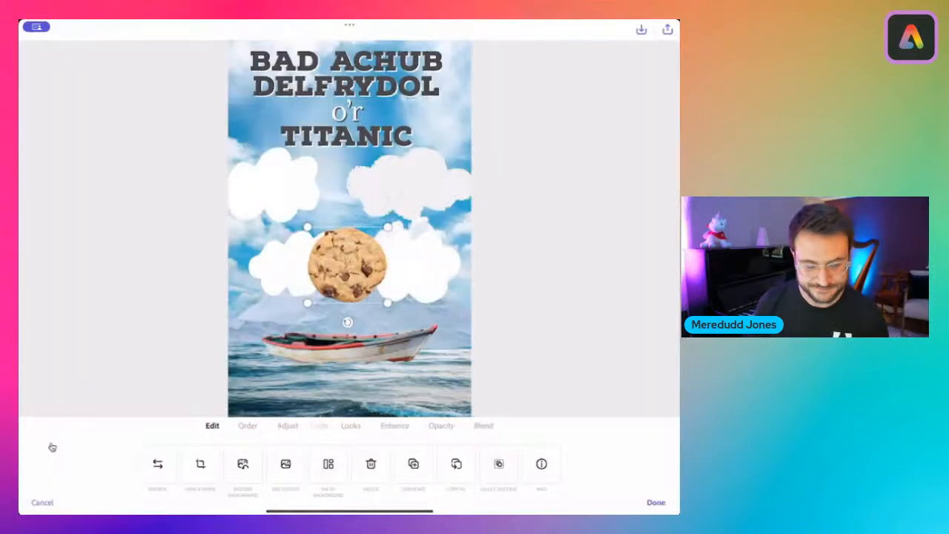
click(656, 503)
drag(346, 265, 288, 184)
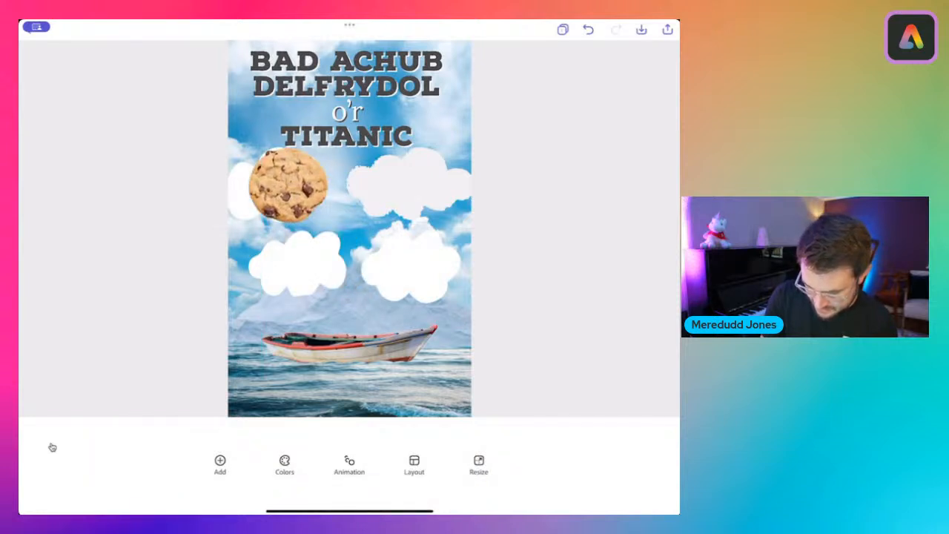
click(288, 184)
drag(326, 221, 308, 204)
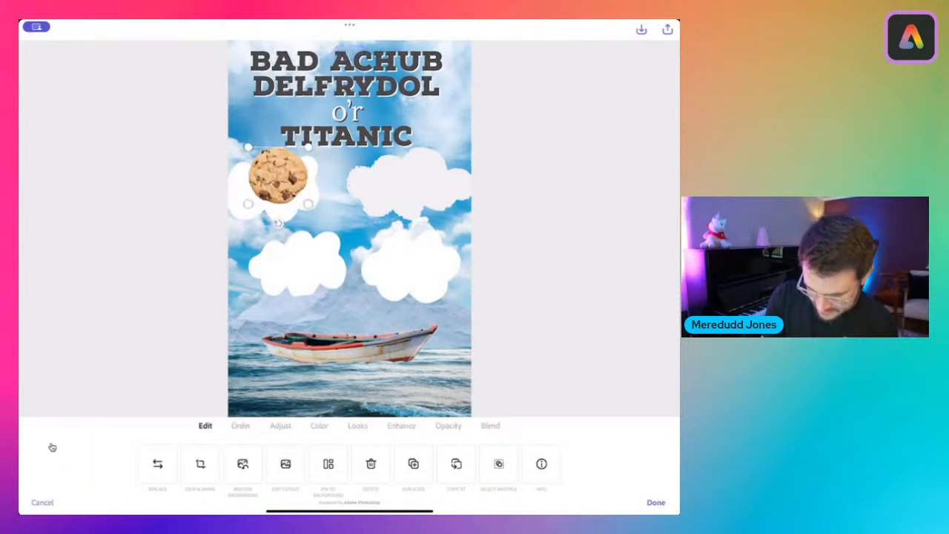
drag(278, 176, 270, 176)
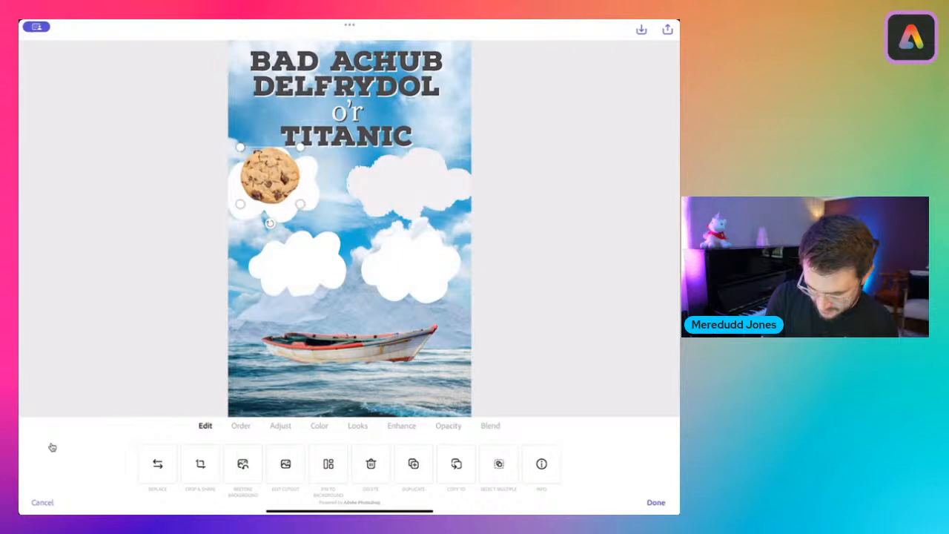
drag(301, 203, 298, 202)
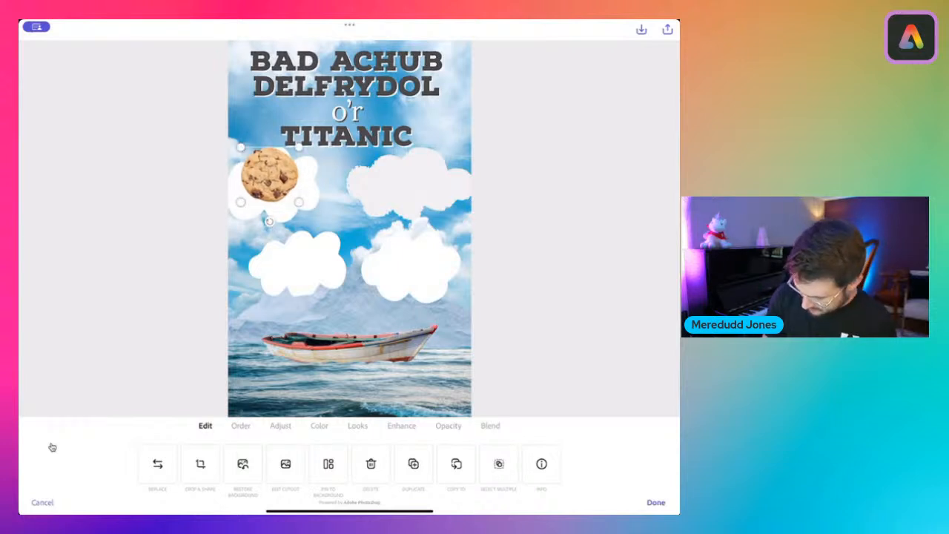
click(655, 503)
Search the photo library for "flask"
click(220, 461)
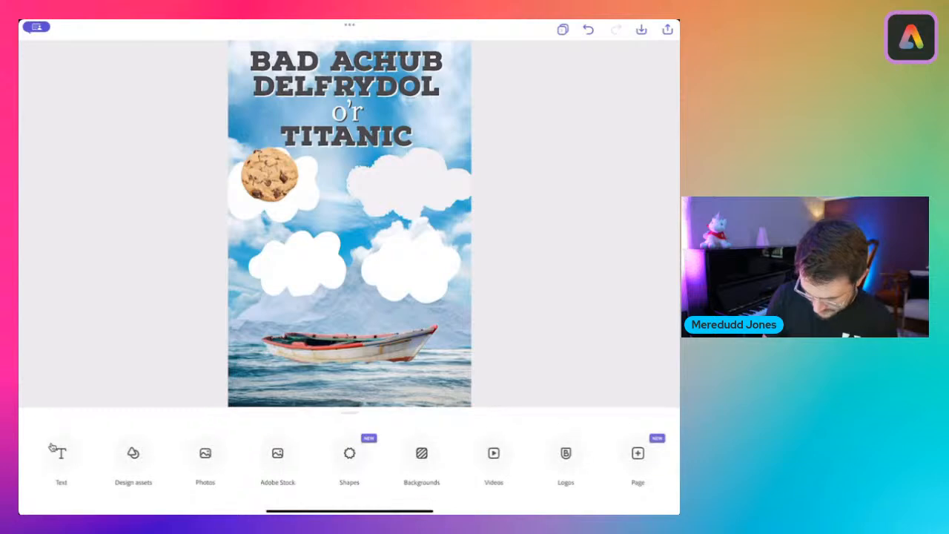
click(205, 454)
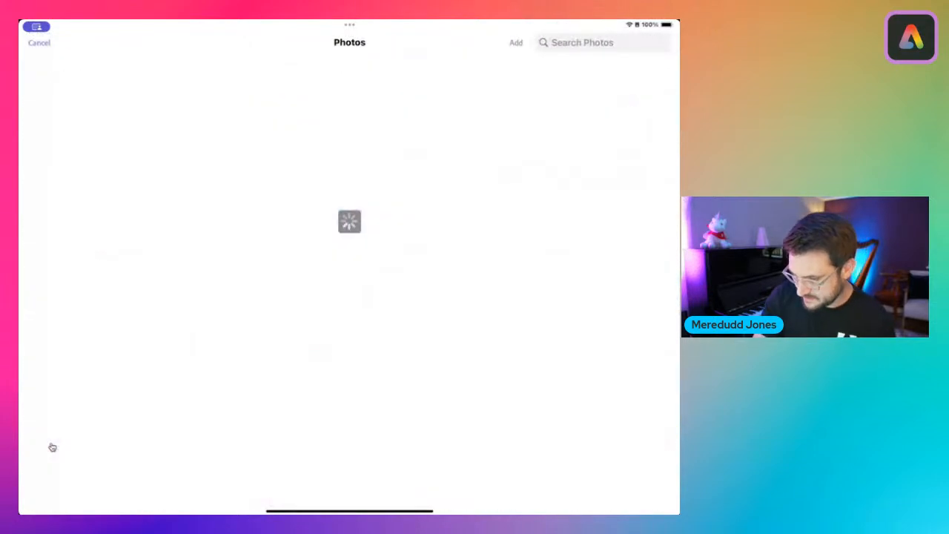
click(603, 42)
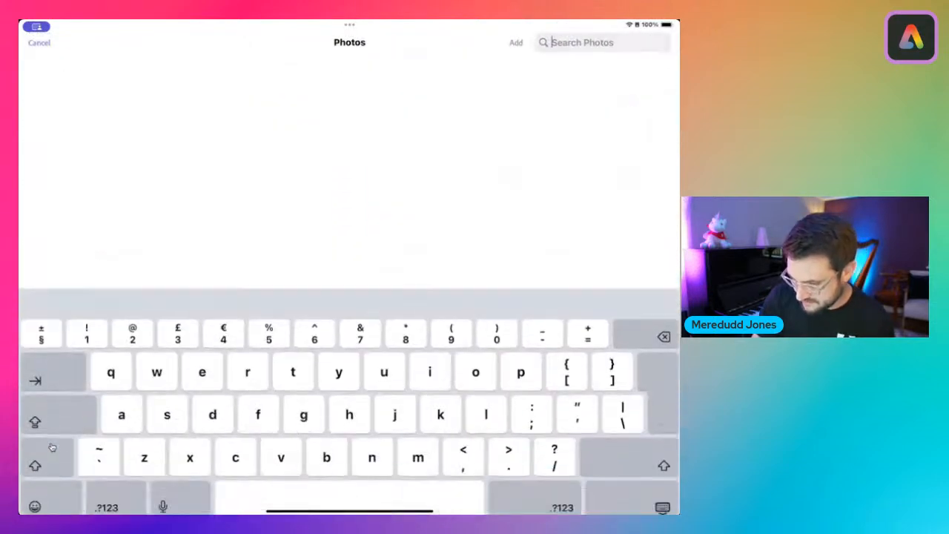
text(flask)
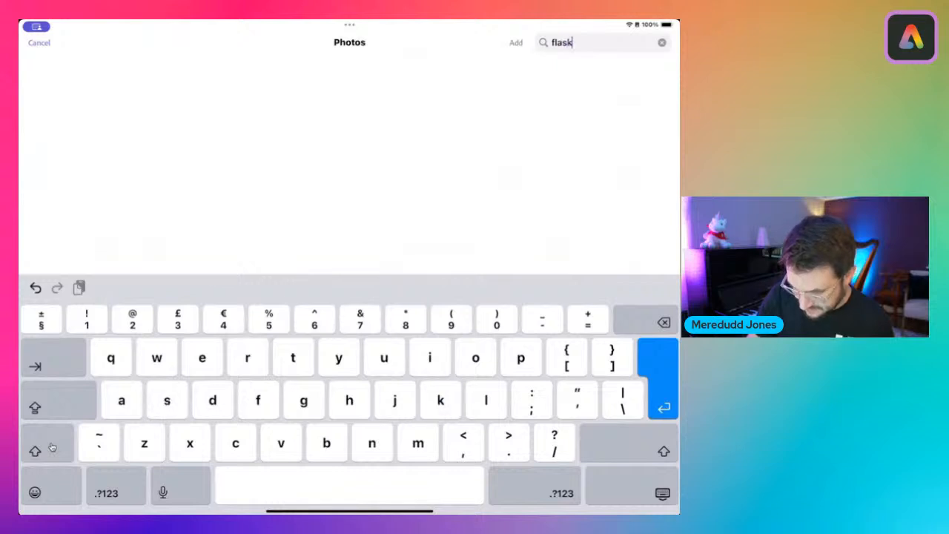
key(Return)
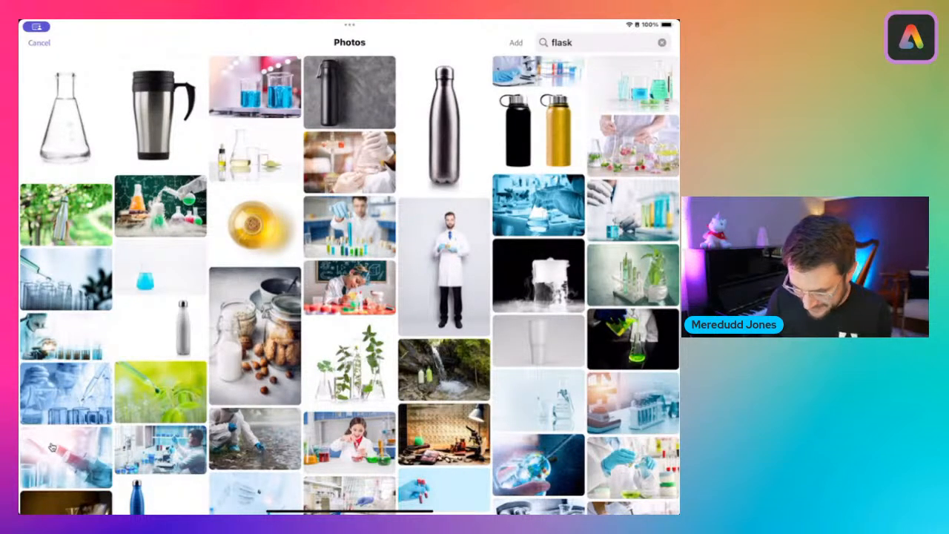
Add the photo of the dark metal bottle on white to the poster as a freely movable image with its background removed
click(444, 126)
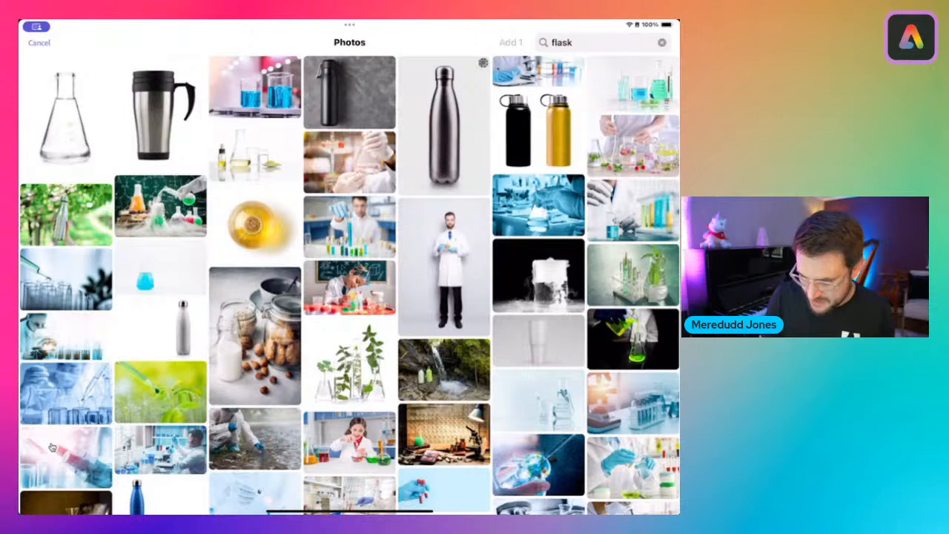
click(510, 42)
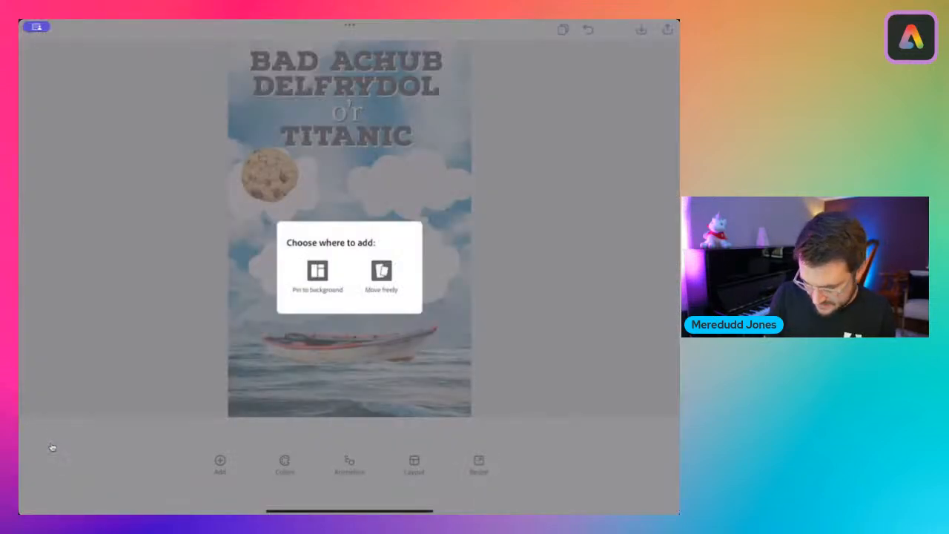
click(318, 274)
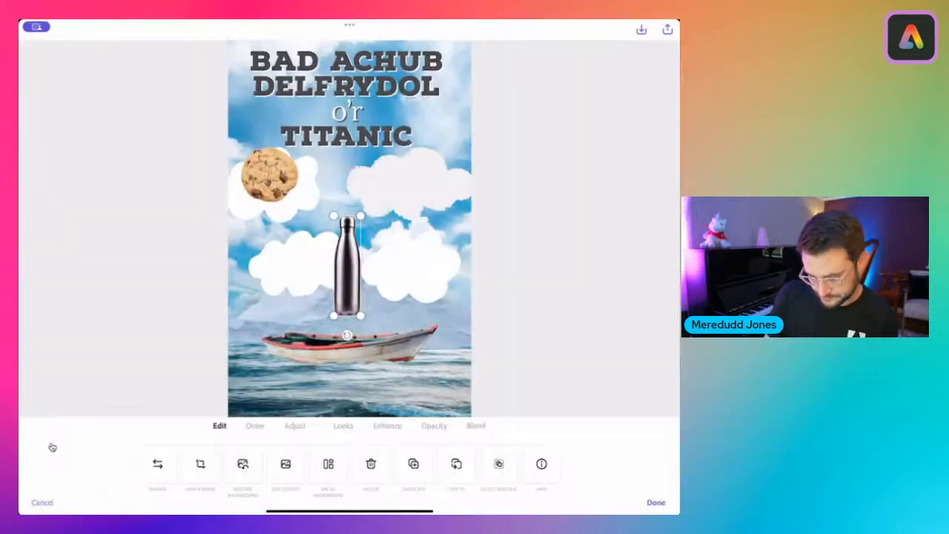
Tilt the bottle diagonally with its cap toward the upper right and place it across the upper-right cloud
drag(347, 267, 425, 204)
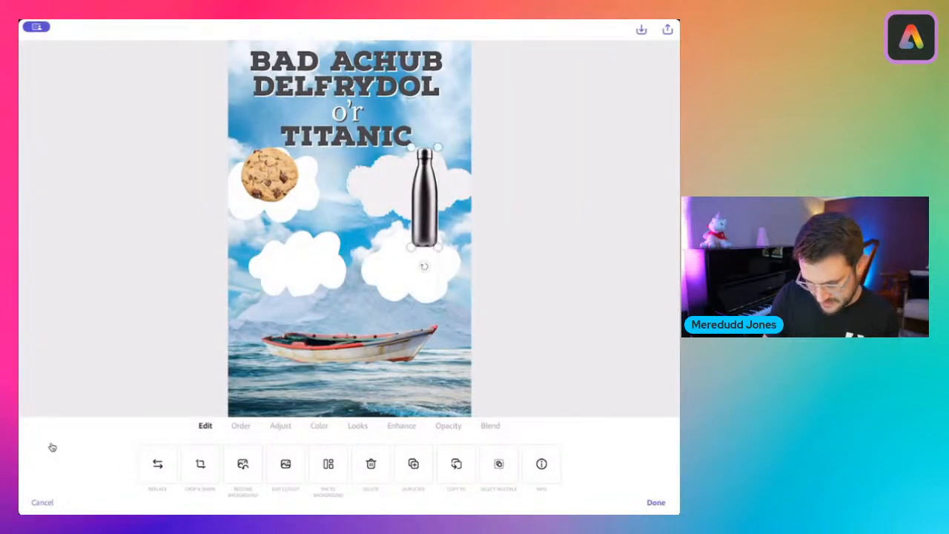
drag(424, 267, 360, 248)
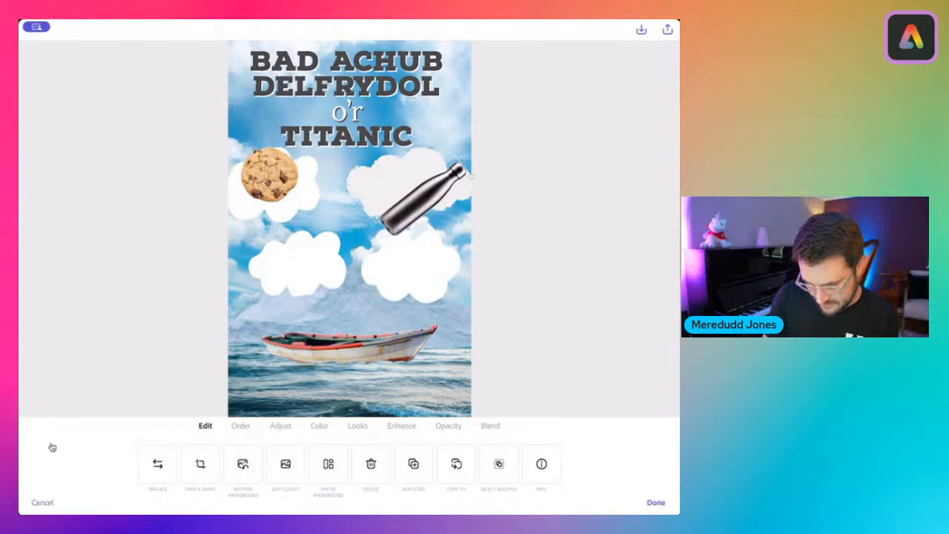
drag(420, 199, 405, 172)
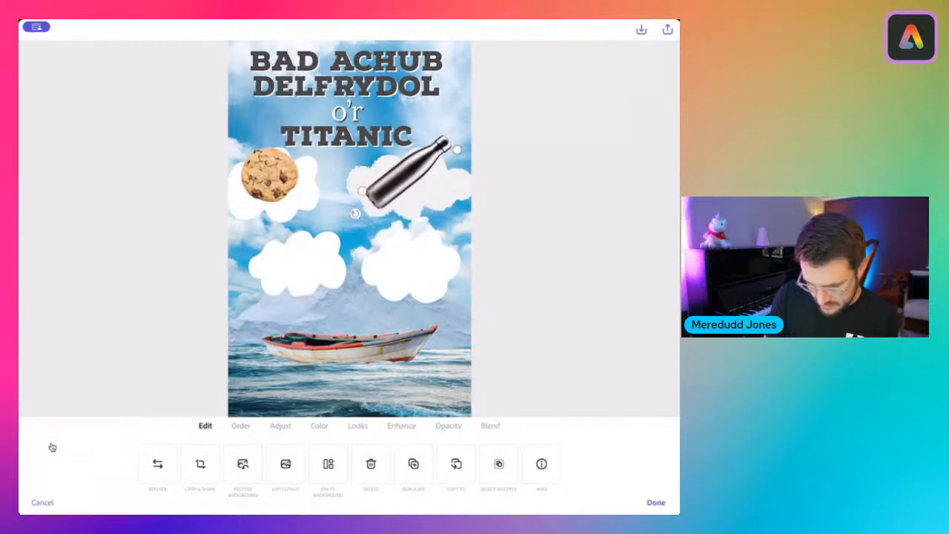
click(656, 503)
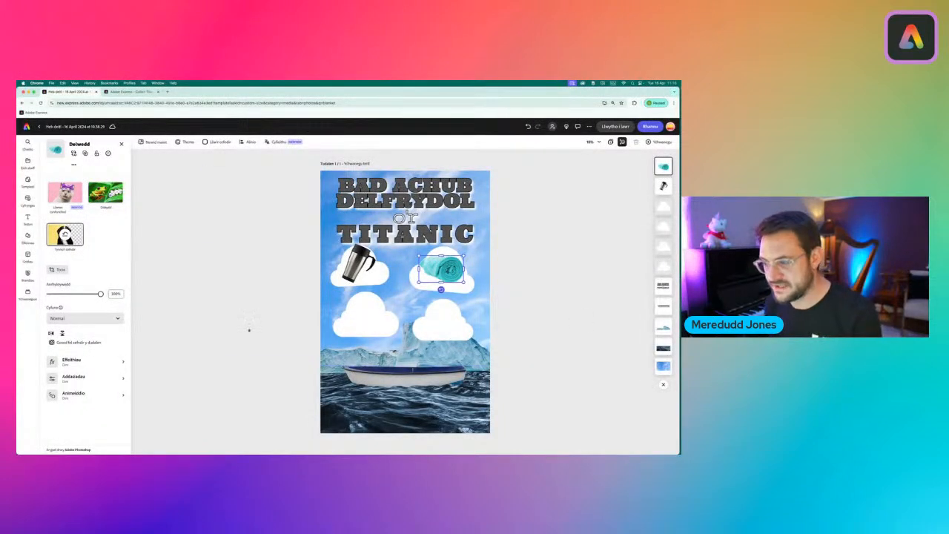
Switch to the browser version of the poster and search its media photos for "book"
click(28, 197)
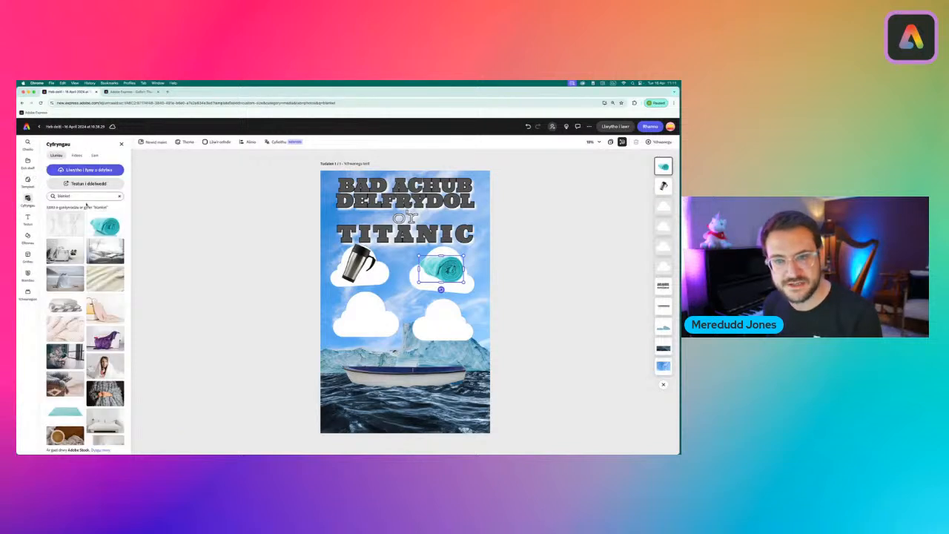
click(82, 197)
double_click(83, 197)
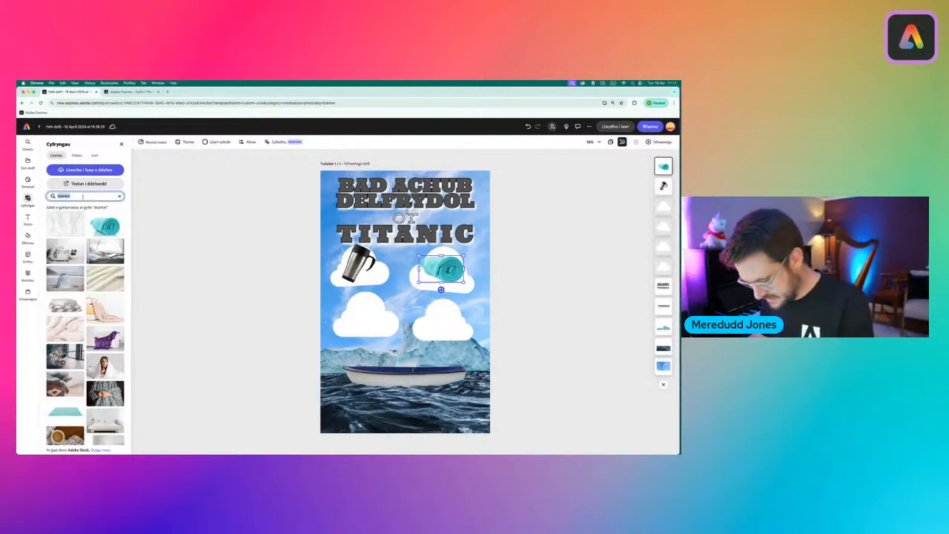
text(book)
key(Return)
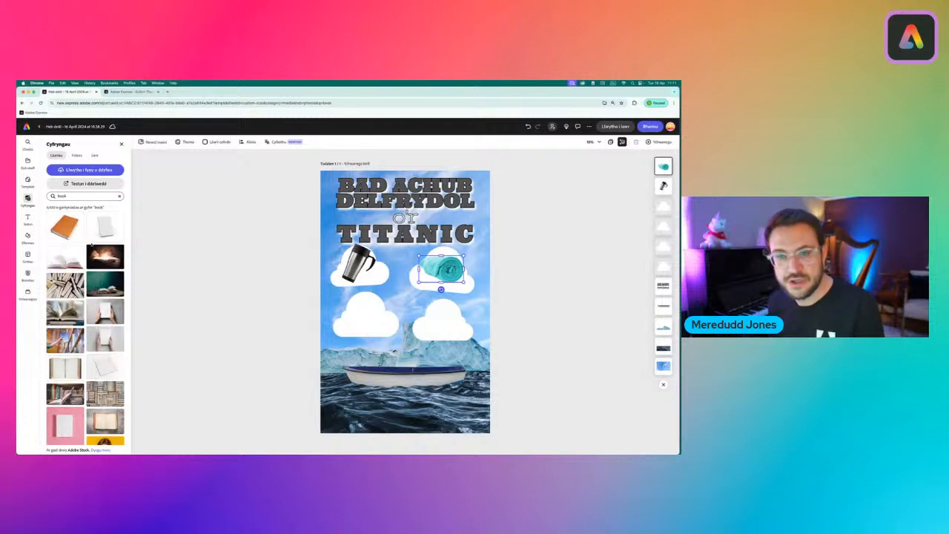
Add the orange book photo with its background removed, and shrink it onto the lower-left cloud
click(75, 232)
click(443, 290)
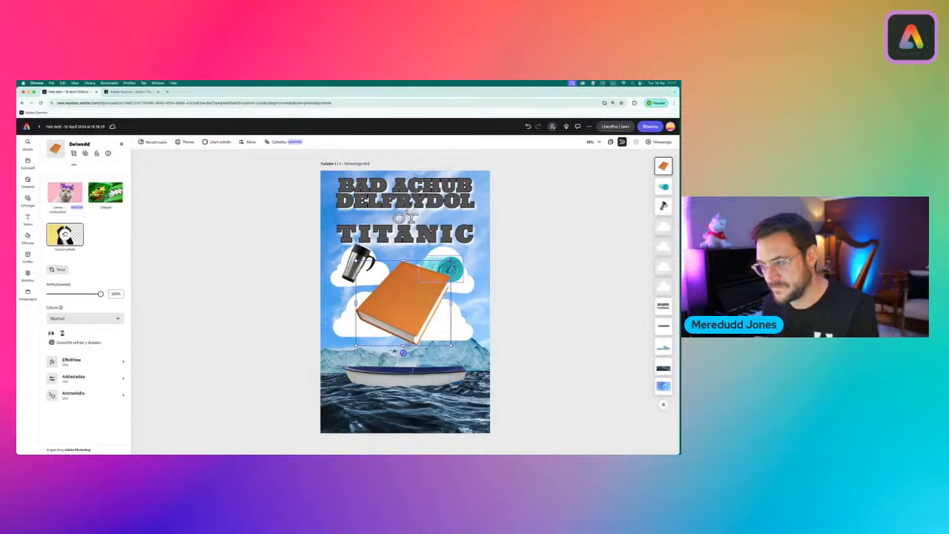
drag(401, 306, 365, 314)
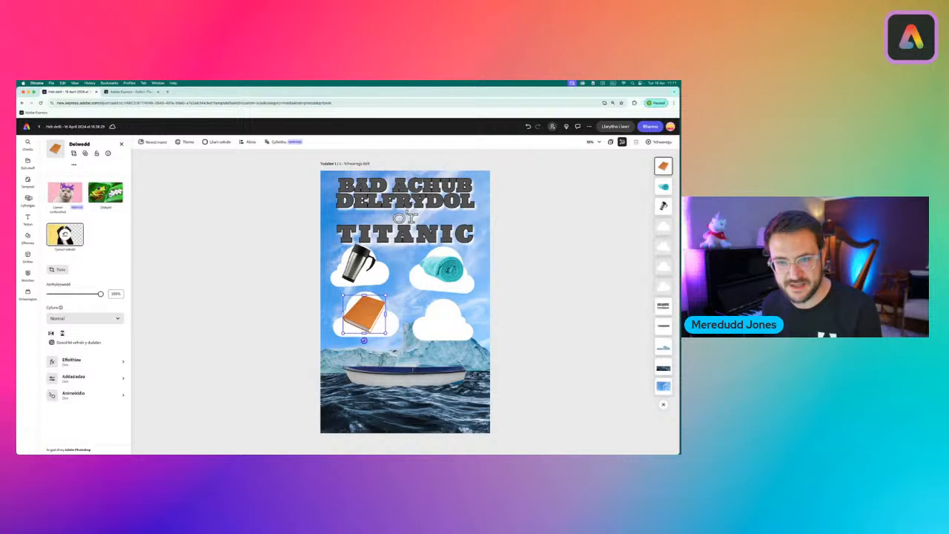
Search the photos for "sandwich" and place the ham baguette, cut out and shrunk, on the lower-right cloud
click(27, 197)
click(84, 196)
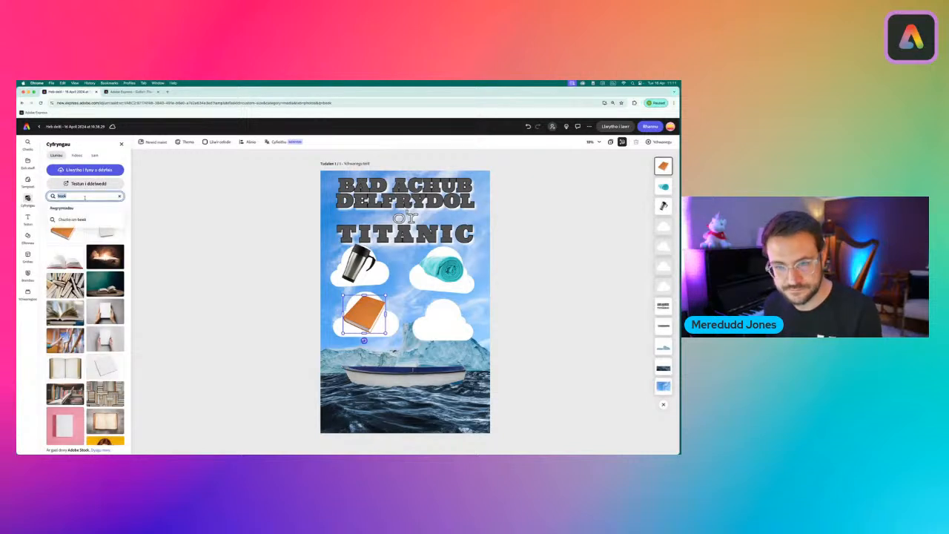
text(sandw)
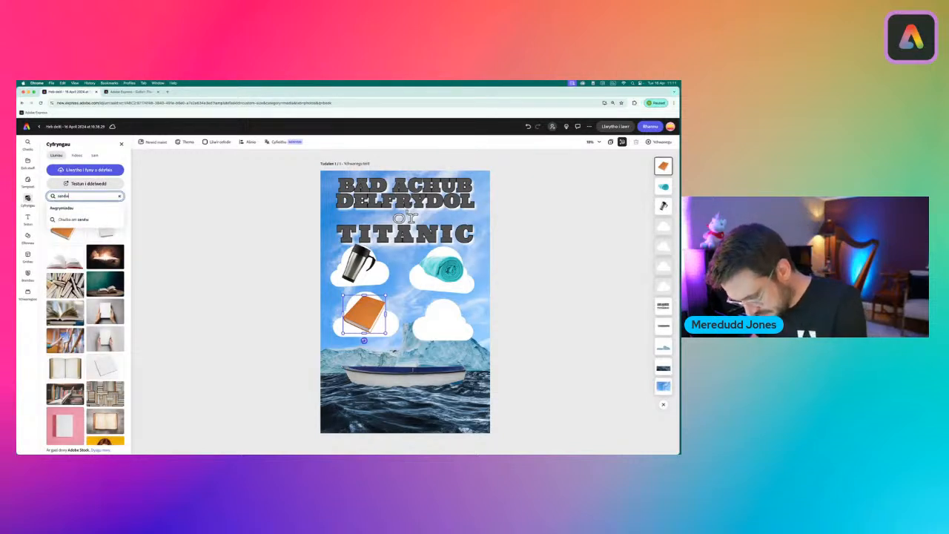
text(ich)
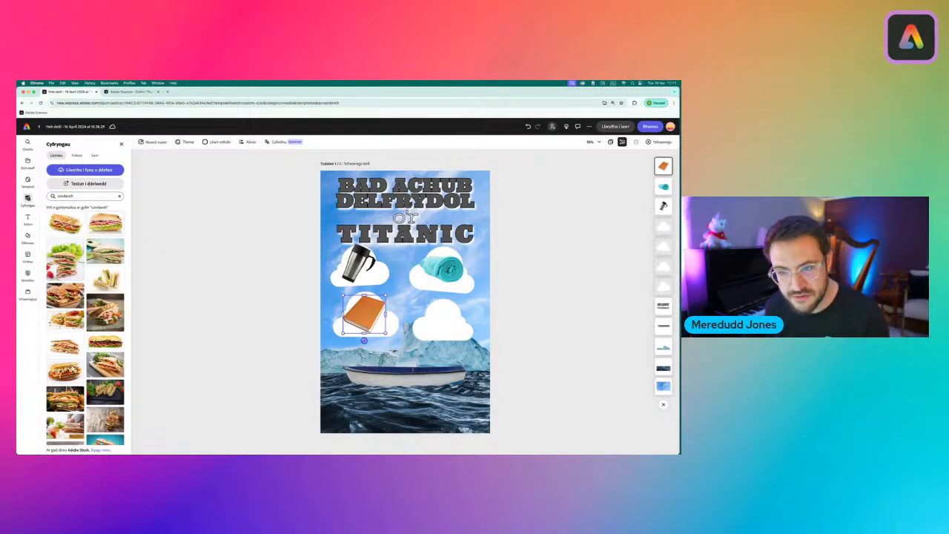
click(106, 223)
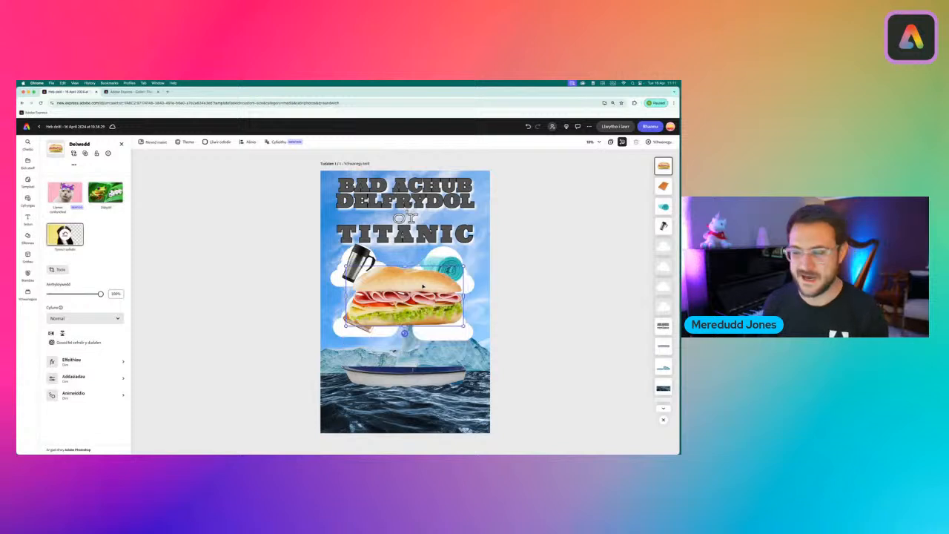
drag(345, 266, 445, 312)
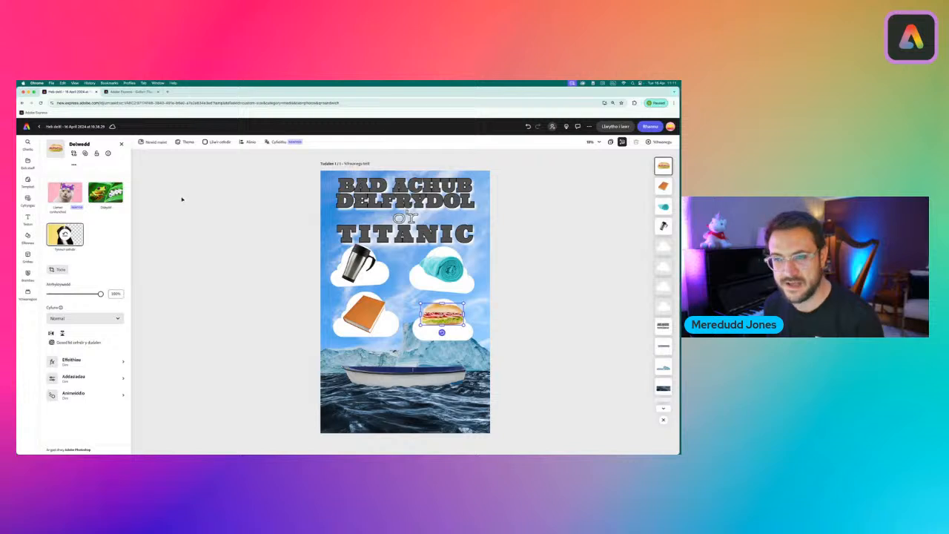
Add the text "Coffi" and place it on the upper-left cloud beside the travel mug
click(28, 218)
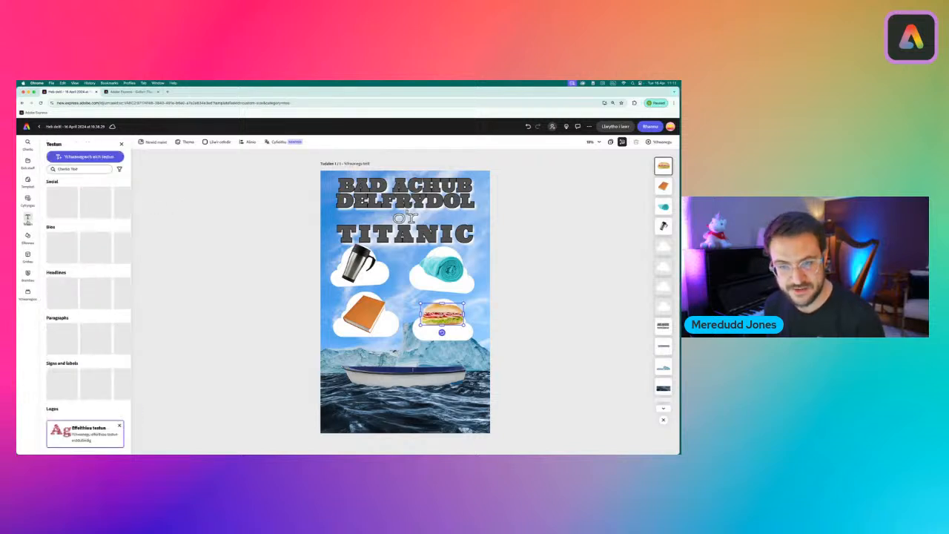
click(84, 156)
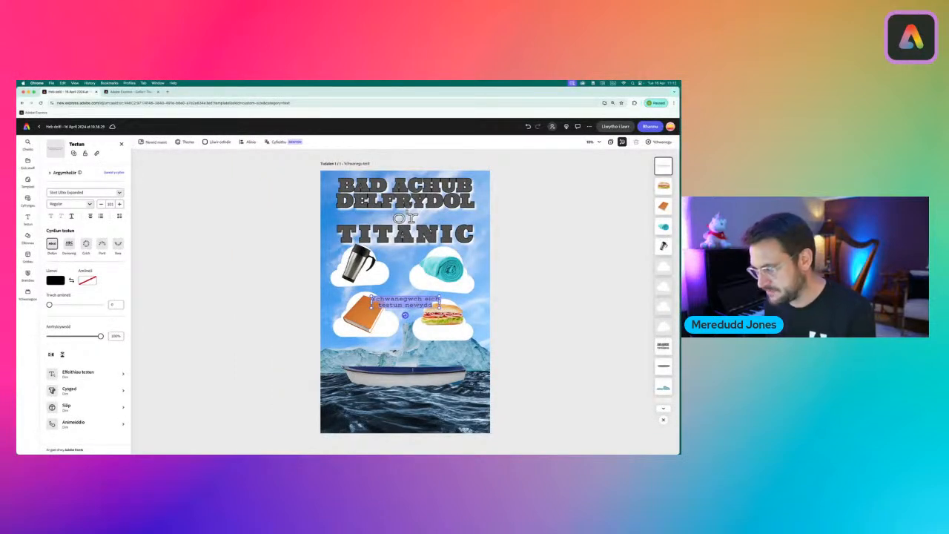
text(Sgitt)
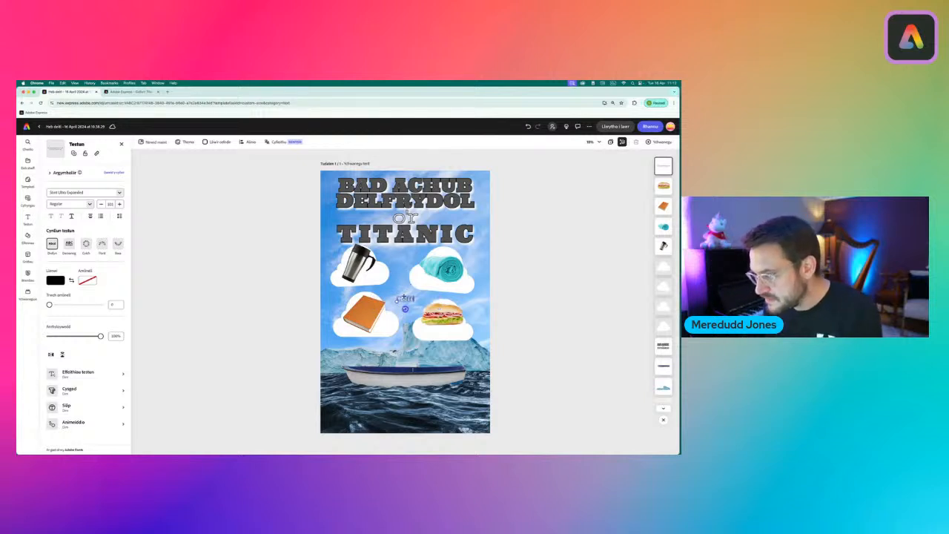
drag(405, 308, 371, 278)
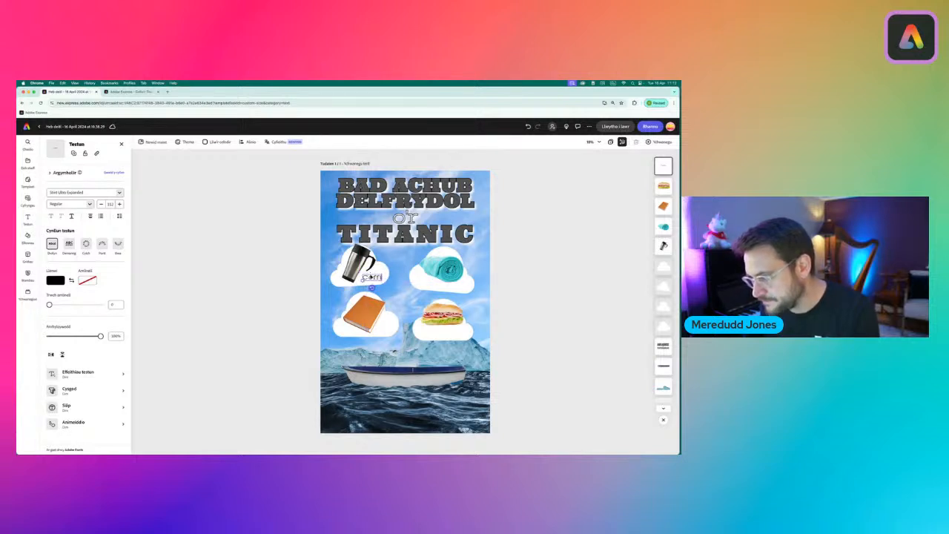
Duplicate the "Coffi" label three times and place the copies on the blanket, book and sandwich clouds
click(75, 154)
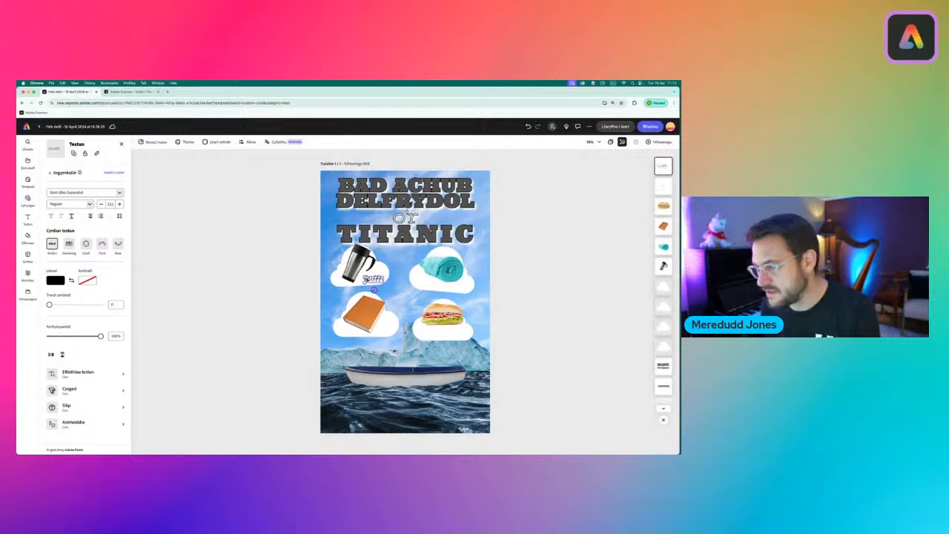
drag(381, 283, 348, 333)
click(74, 153)
click(74, 153)
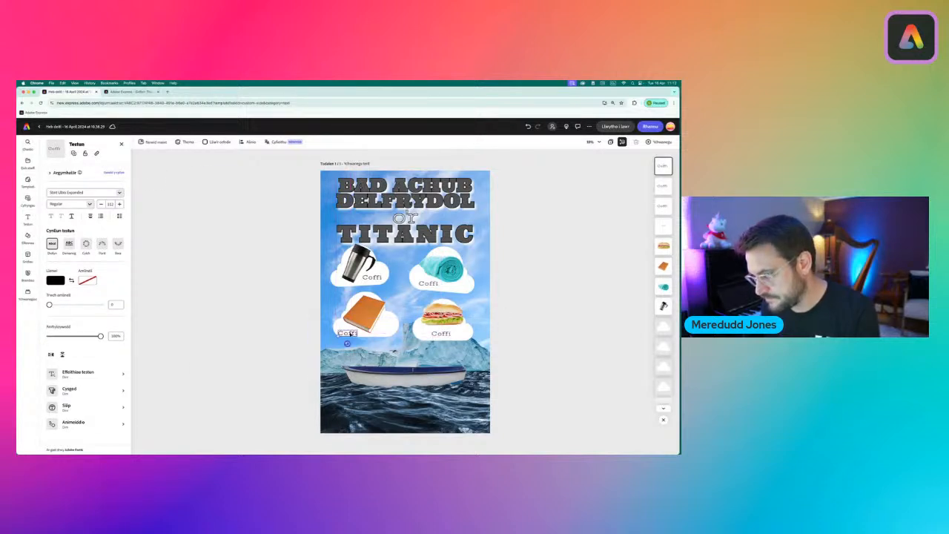
Change the copied label on the book cloud to "Llyfr" and the one on the blanket cloud to "Blanced"
double_click(347, 333)
text(Llyfr)
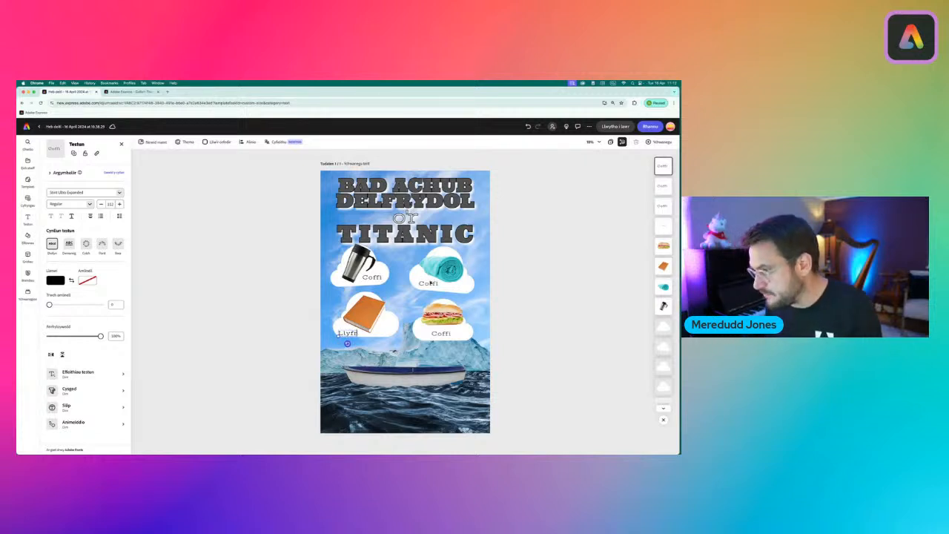
click(430, 283)
double_click(428, 283)
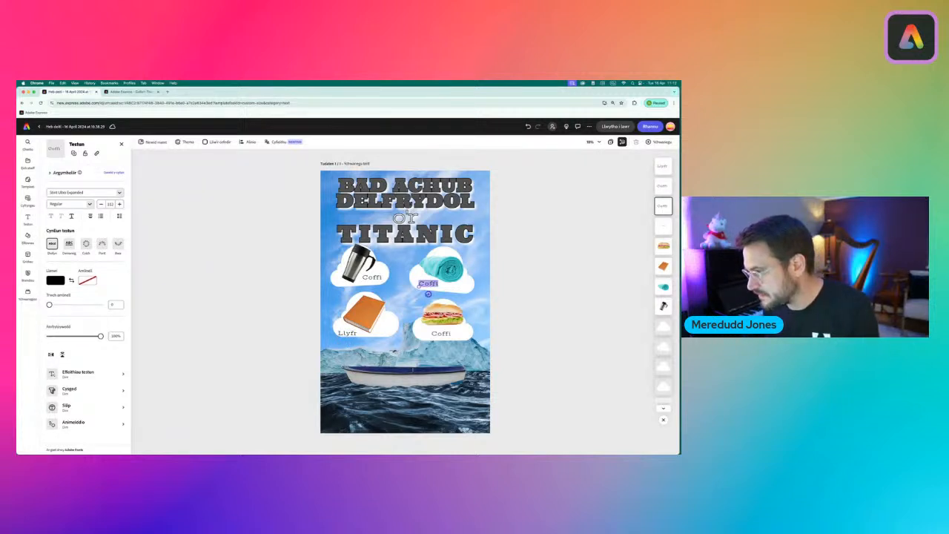
text(Blance)
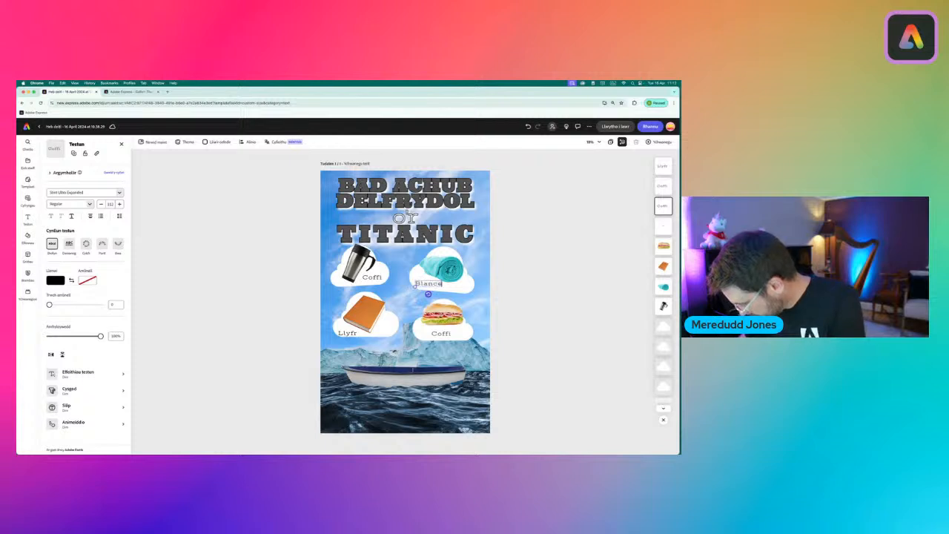
text(d)
Change the copied label on the sandwich cloud to "Brechdan"
click(441, 333)
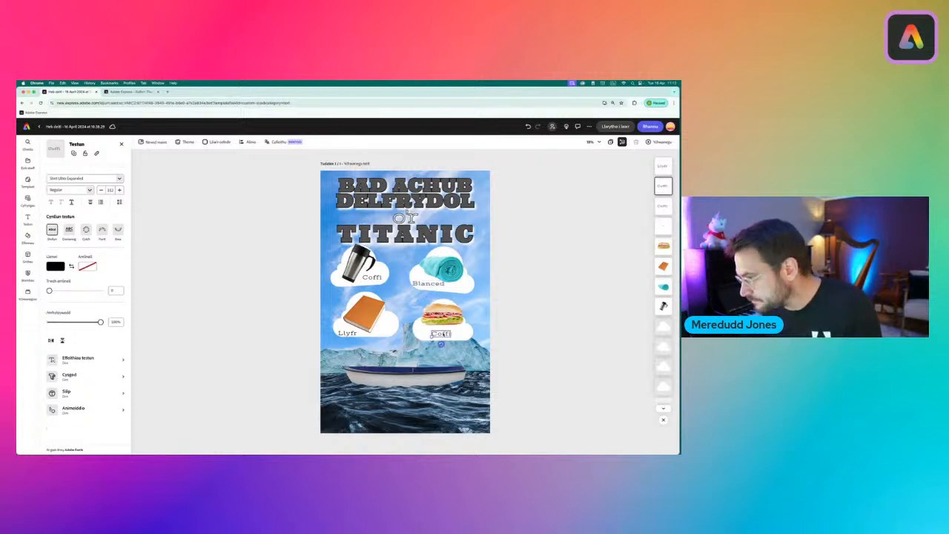
double_click(441, 334)
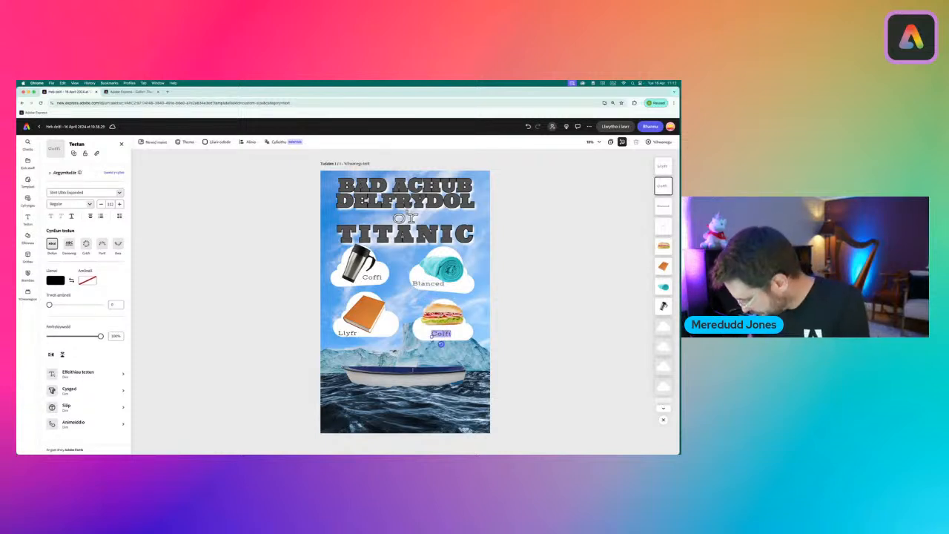
text(Bred)
key(BackSpace)
text(chdan)
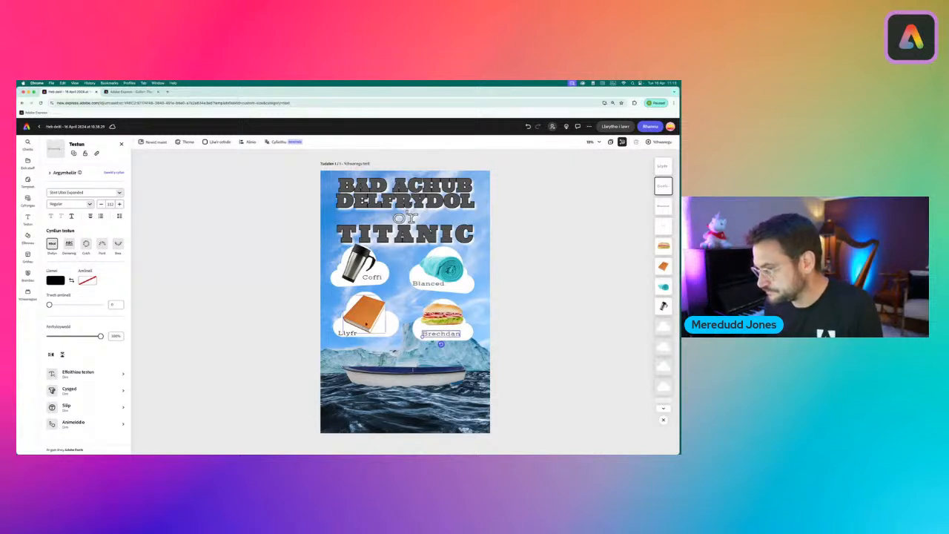
Nudge the "Llyfr" and "Coffi" labels on their clouds and tilt the "Blanced" label slightly to follow its cloud
drag(347, 334, 346, 332)
click(373, 276)
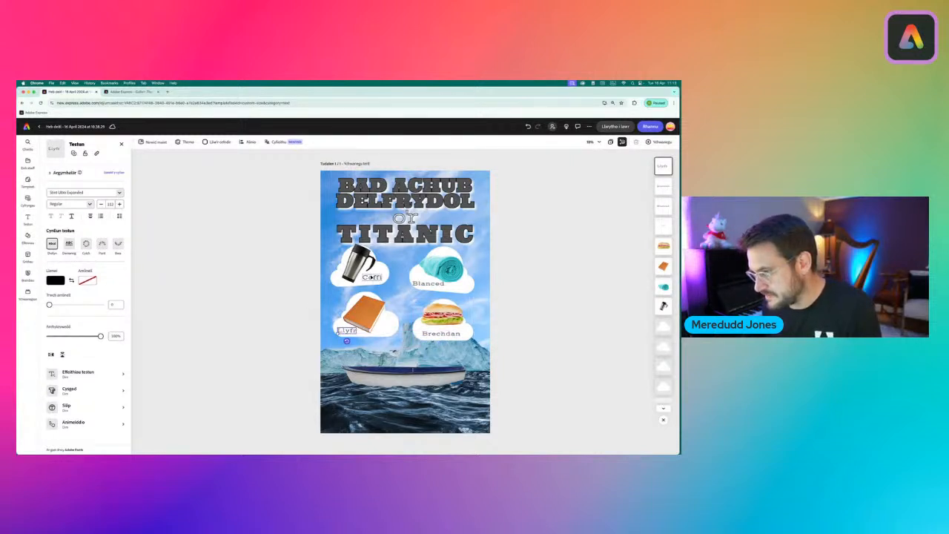
click(437, 286)
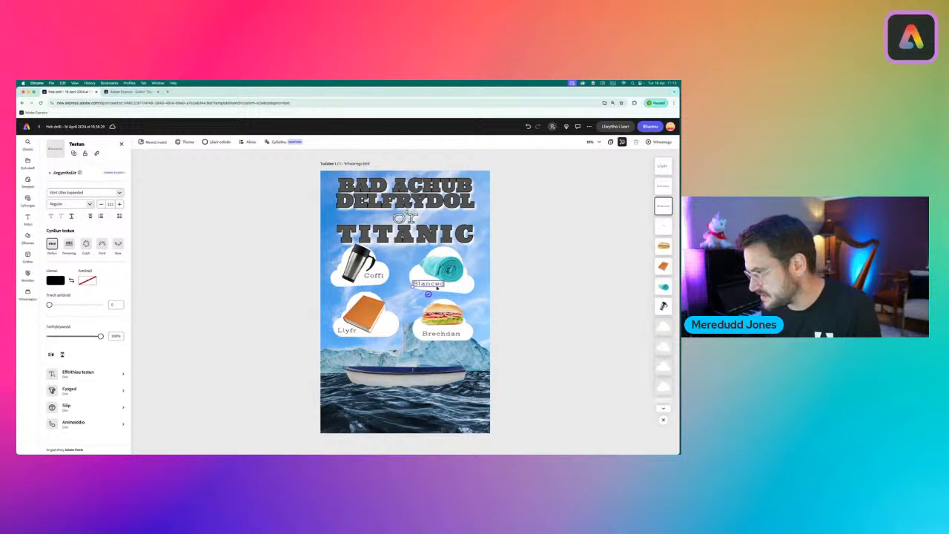
drag(427, 295, 427, 294)
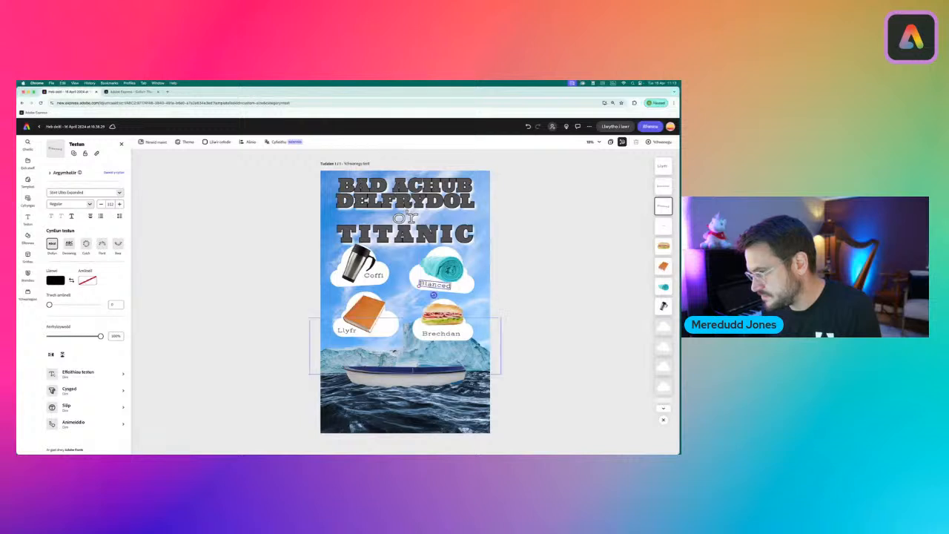
Fine-tune the positions of the "Brechdan" label and the sandwich photo on the lower-right cloud
click(441, 333)
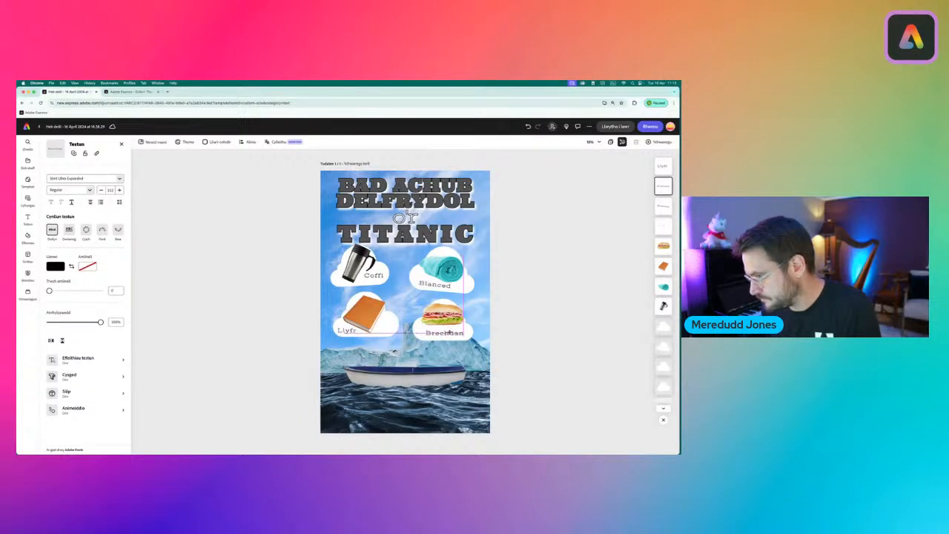
click(463, 323)
drag(464, 325, 450, 317)
click(443, 334)
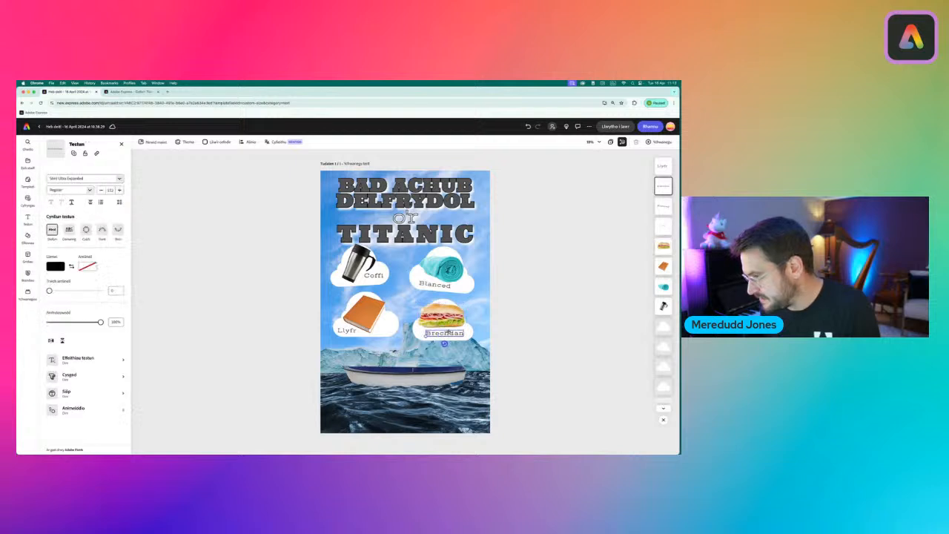
click(446, 320)
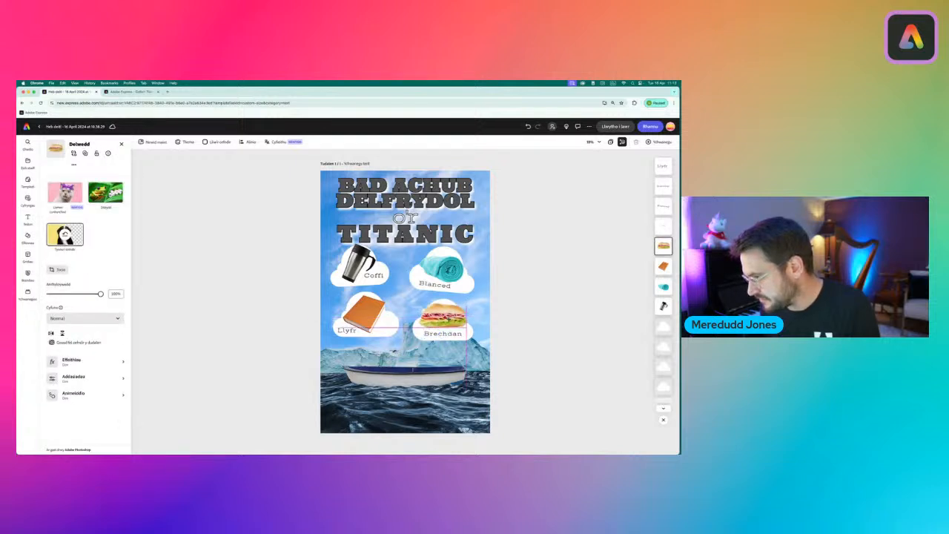
Shift the book photo slightly on its cloud and tilt the travel mug a little further
click(372, 317)
mouse_move(372, 316)
mouse_down()
mouse_move(381, 317)
mouse_move(346, 291)
mouse_move(373, 320)
mouse_up()
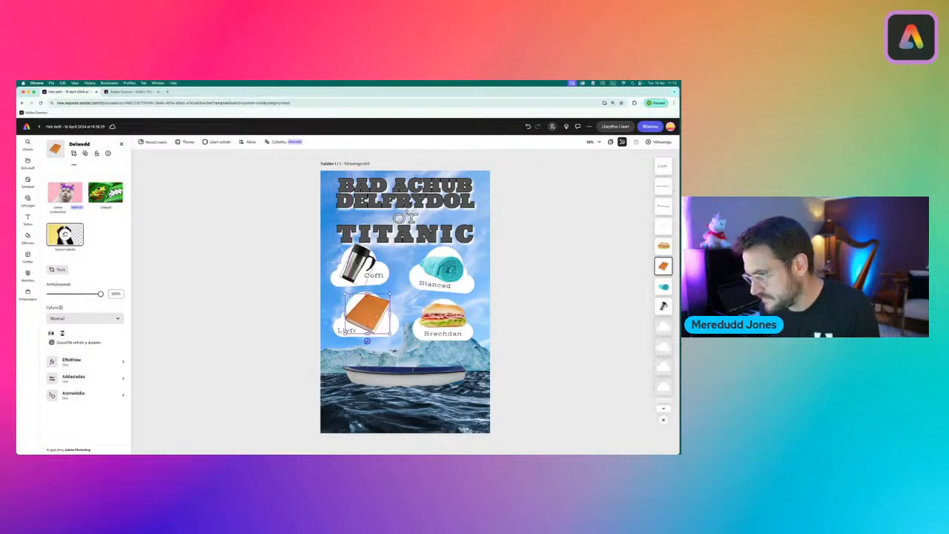
click(363, 268)
drag(348, 288, 344, 291)
Rotate the turquoise blanket photo slightly and reposition it on the upper-right cloud
click(443, 268)
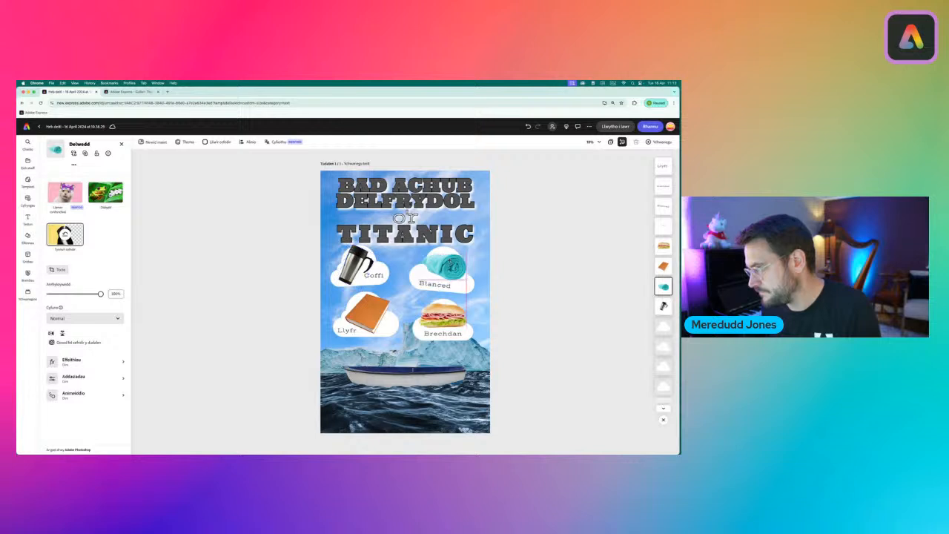
drag(440, 286, 443, 267)
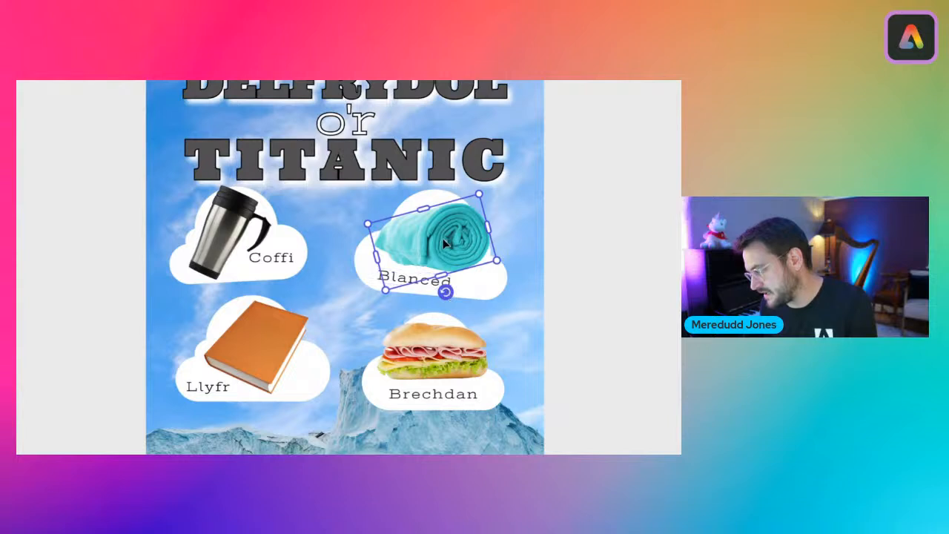
drag(445, 236, 441, 236)
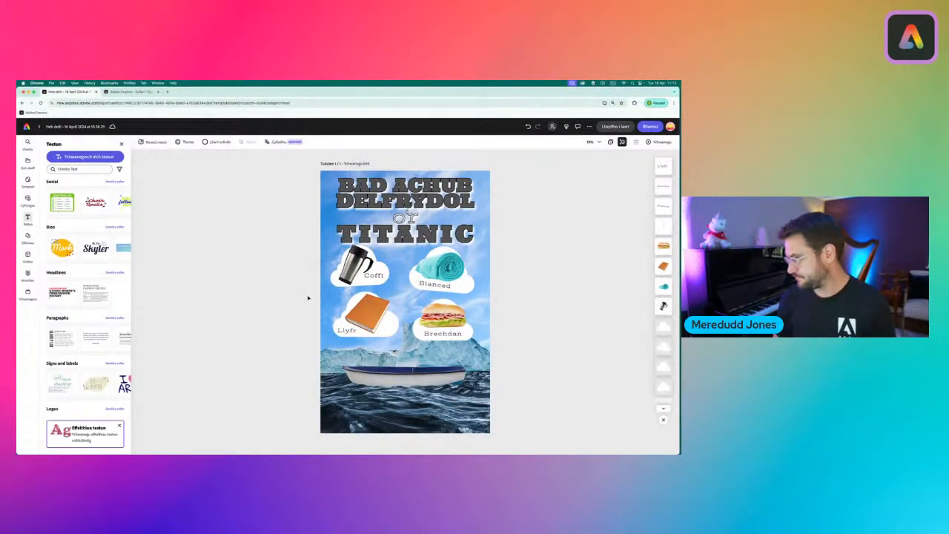
Centre the "Blanced" label beneath the blanket and nudge the "Coffi" label beside the travel mug
drag(429, 284, 437, 285)
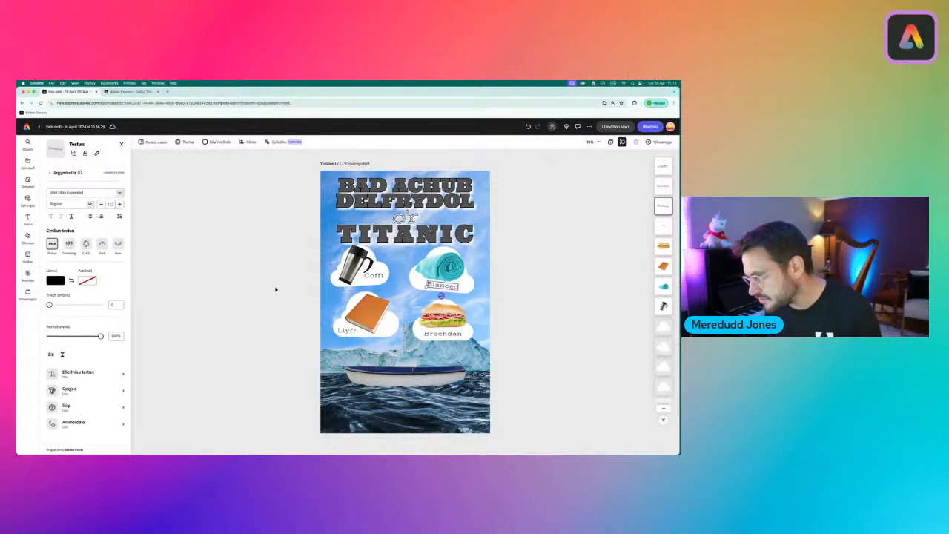
click(275, 290)
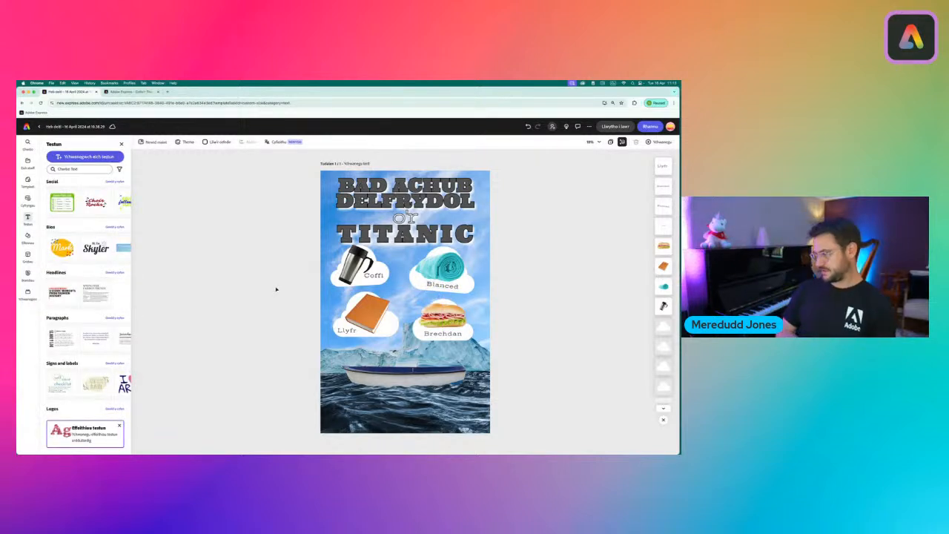
click(373, 278)
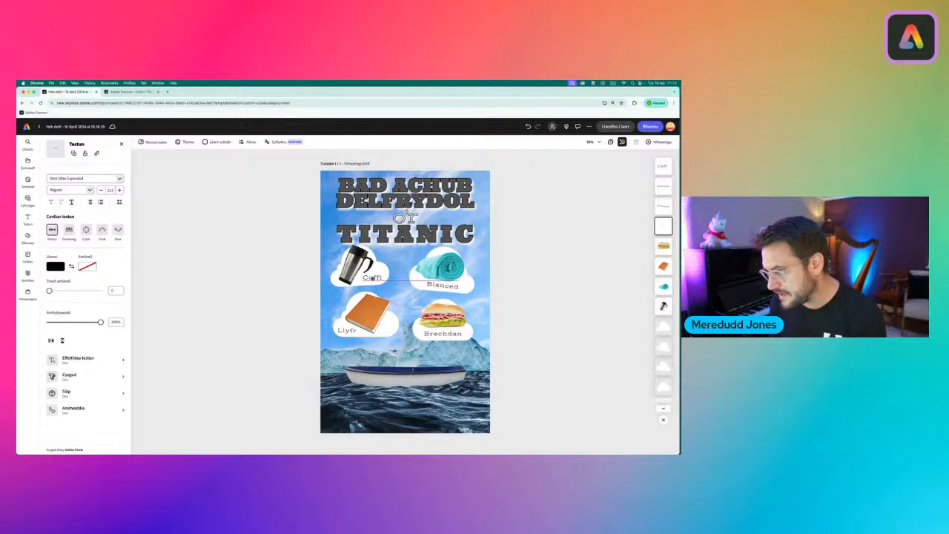
click(275, 272)
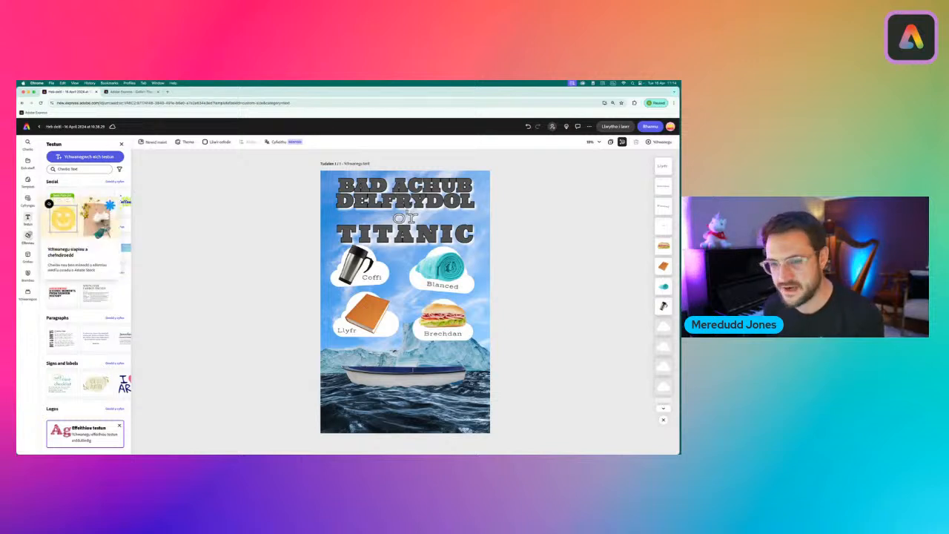
Search the photos for "cat" and add the sitting ginger cat to the poster with its background removed
click(27, 198)
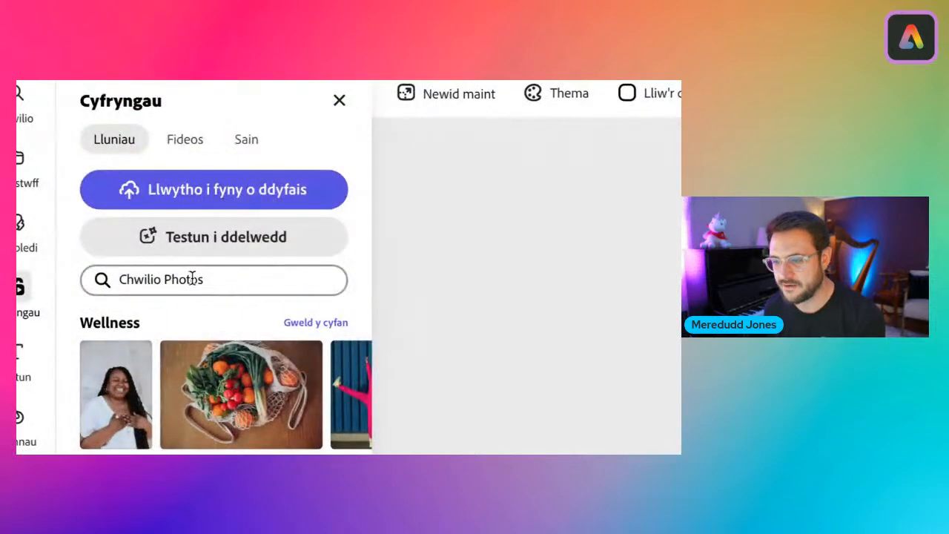
click(79, 196)
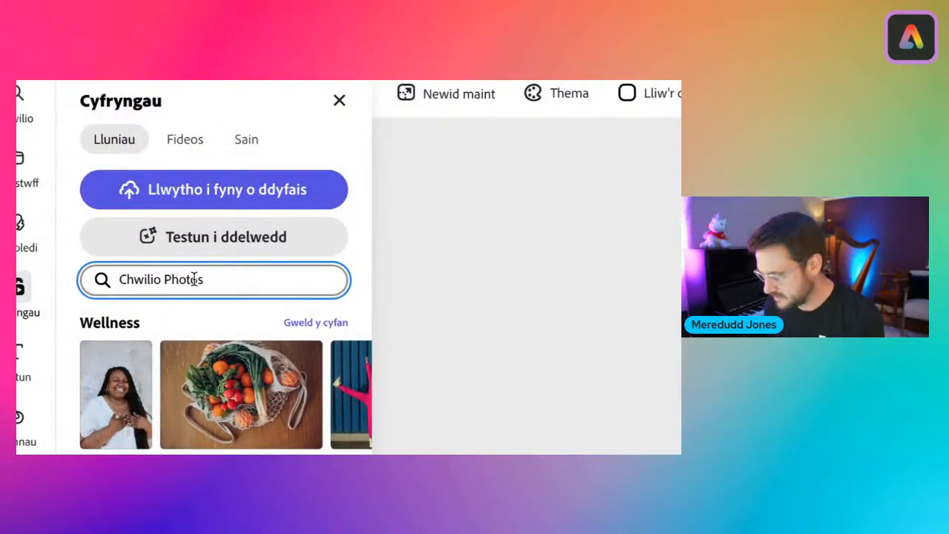
text(cat)
key(Return)
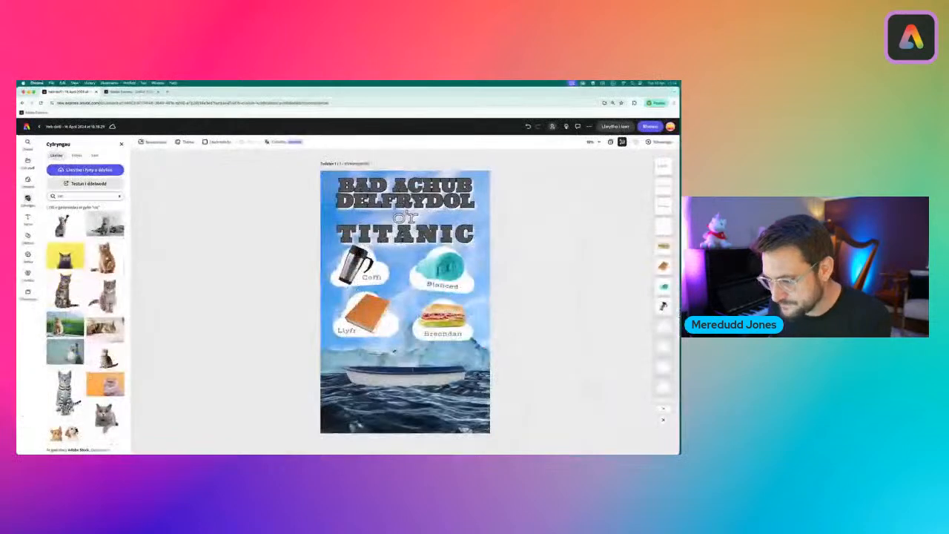
click(248, 352)
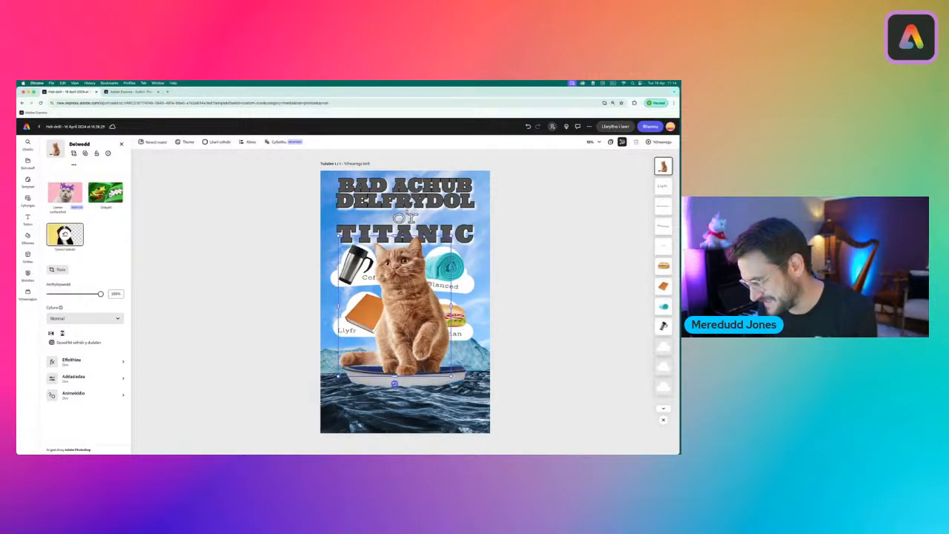
Enlarge the ginger cat over the boat and crop off the lowest strip of its photo
drag(451, 235, 382, 362)
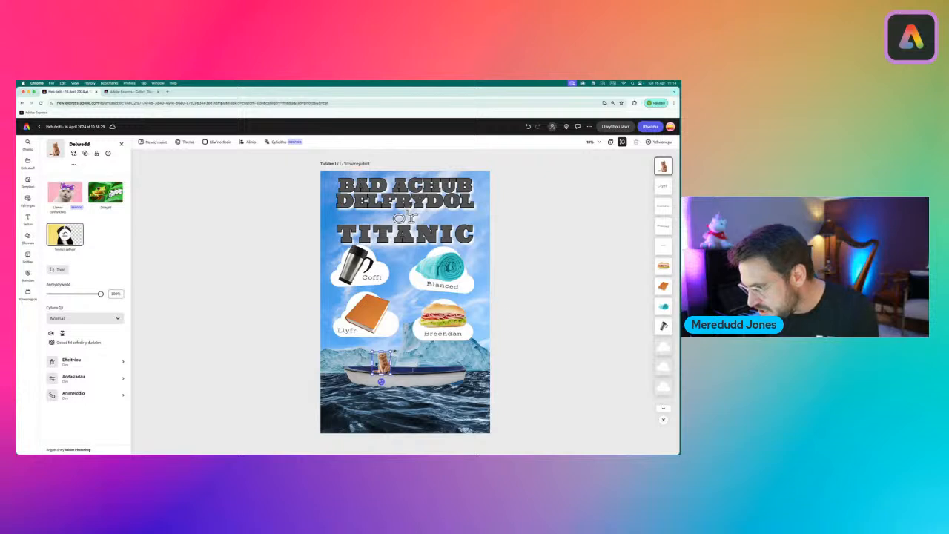
drag(391, 354, 497, 218)
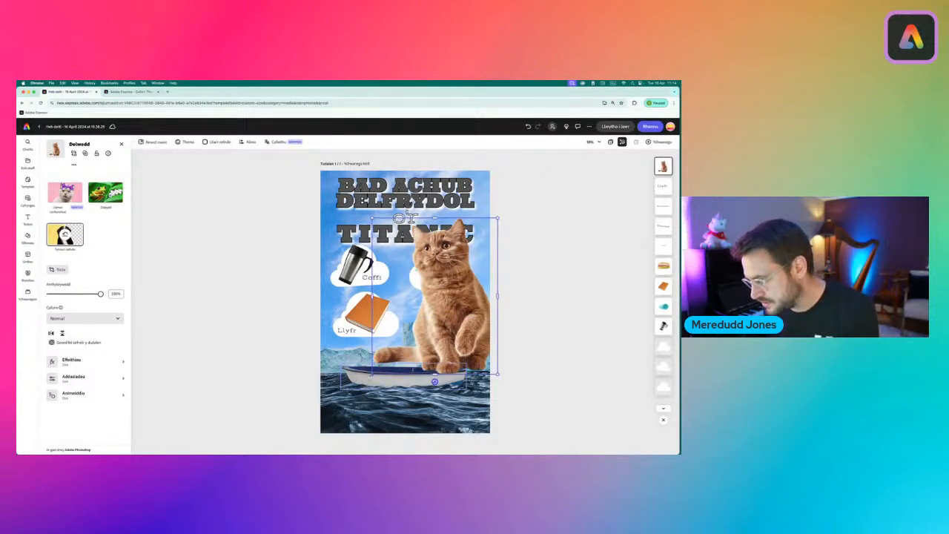
drag(372, 375, 364, 385)
drag(445, 333, 418, 334)
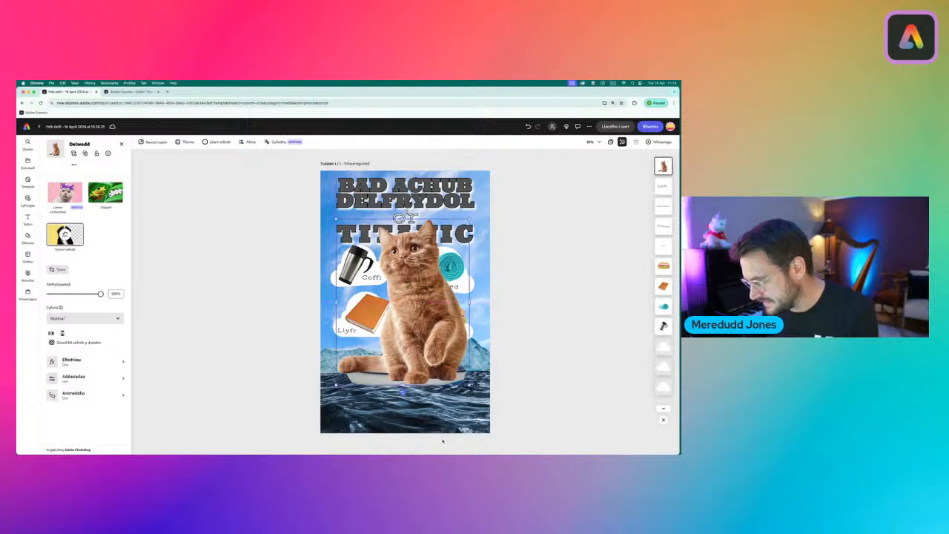
drag(402, 384, 402, 366)
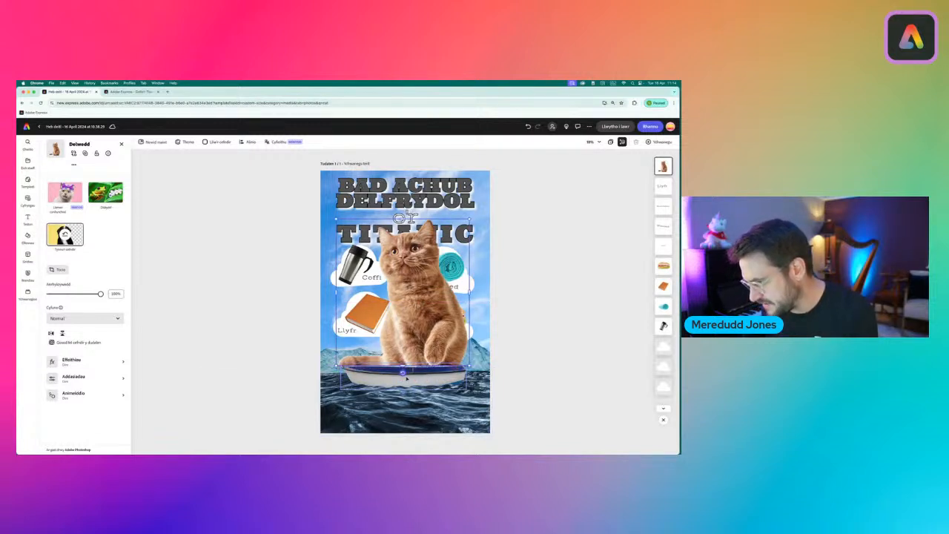
click(272, 356)
click(405, 288)
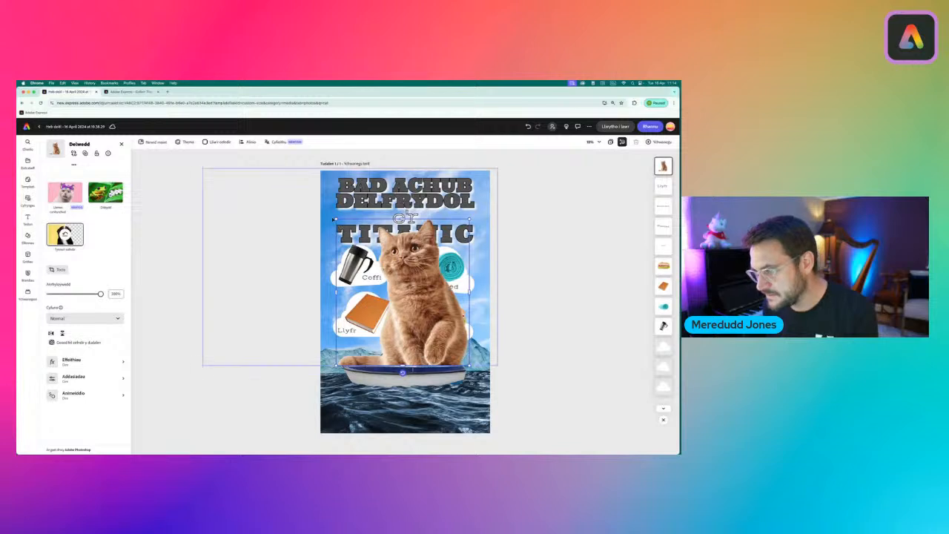
Shrink the cropped cat to fit the lifeboat and seat it just behind the near rim, left of centre
drag(337, 218, 385, 362)
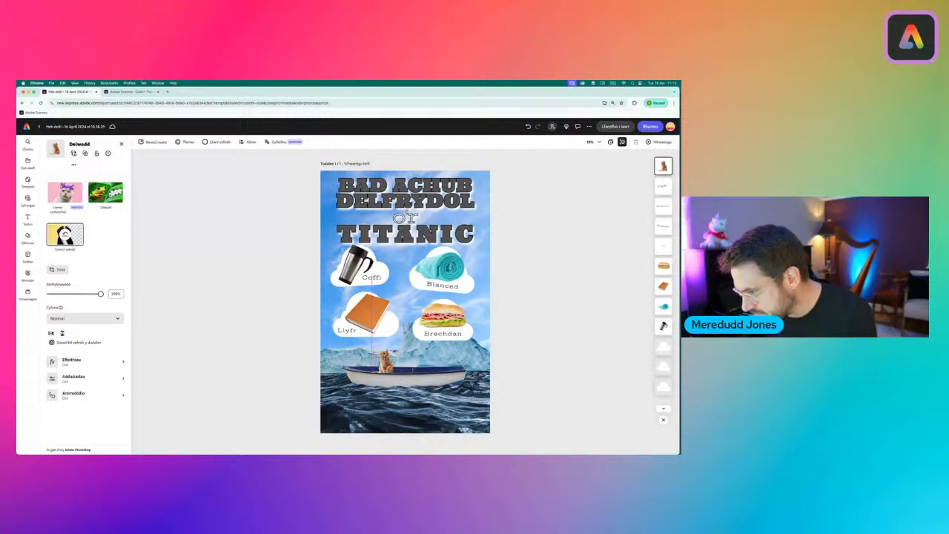
drag(372, 348, 374, 351)
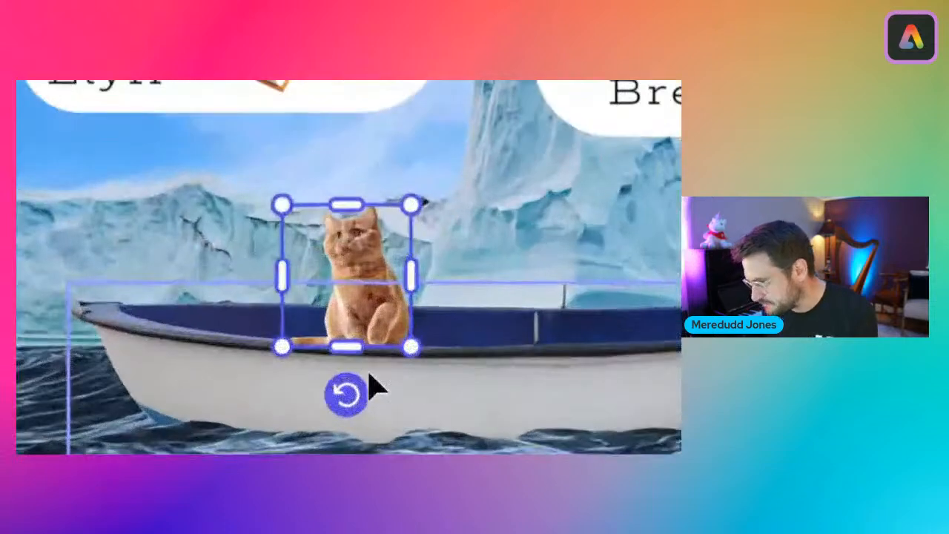
click(364, 359)
click(393, 350)
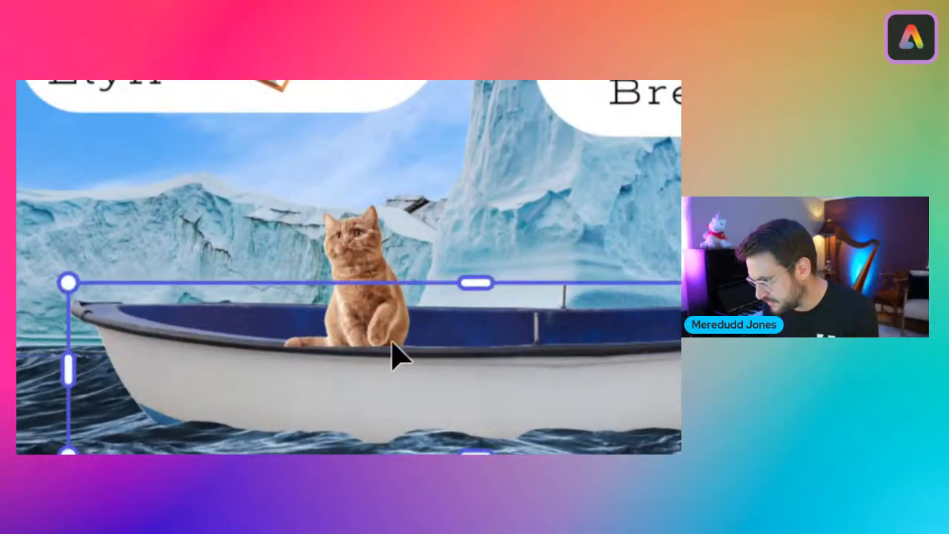
click(239, 260)
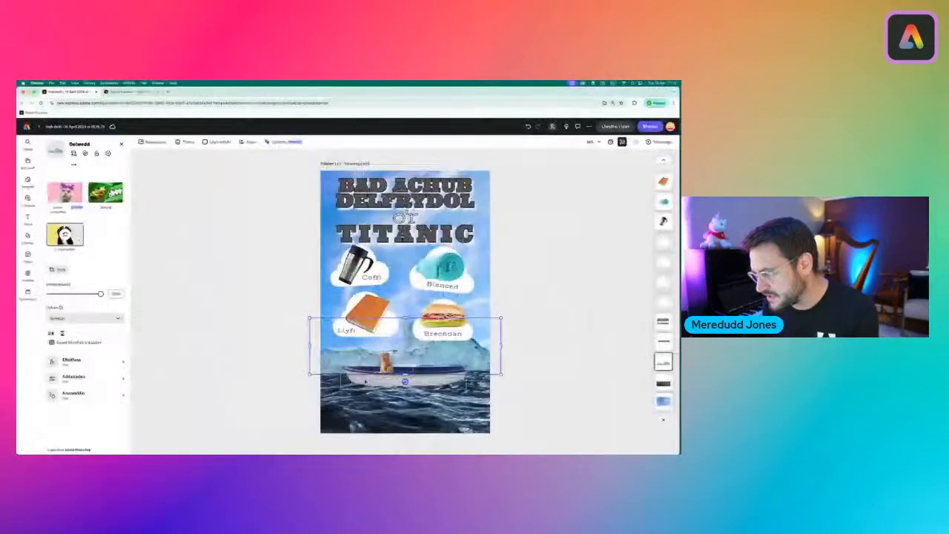
click(288, 330)
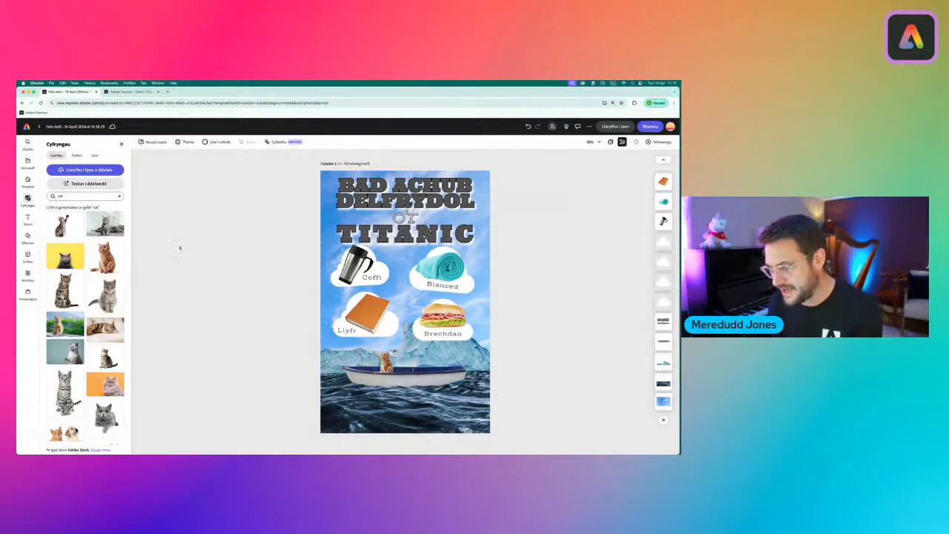
Search the photo library for "life belt"
double_click(70, 197)
text(l)
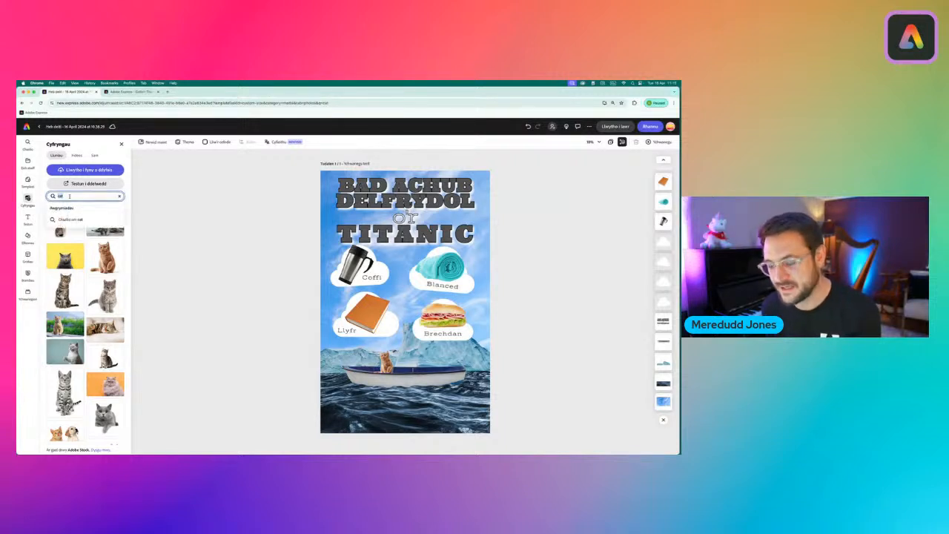
text(i)
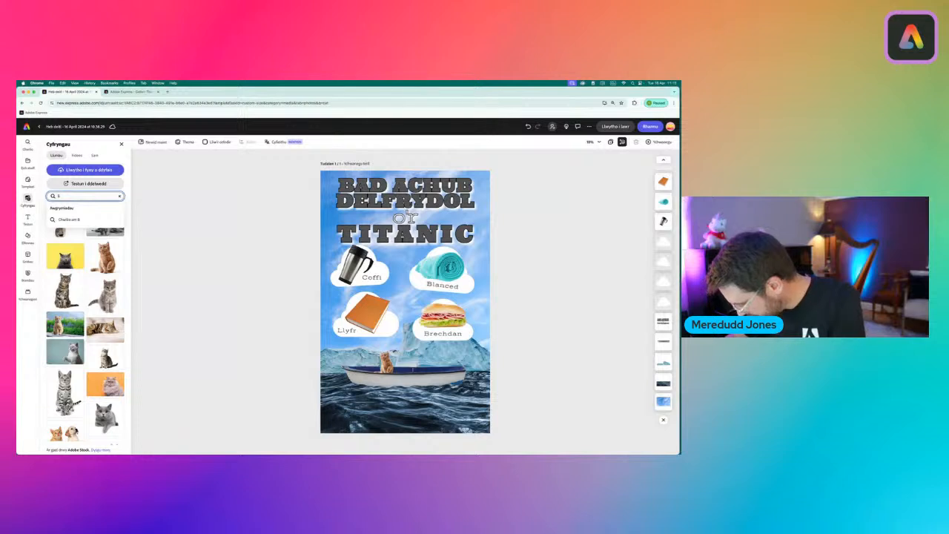
text(fe bel)
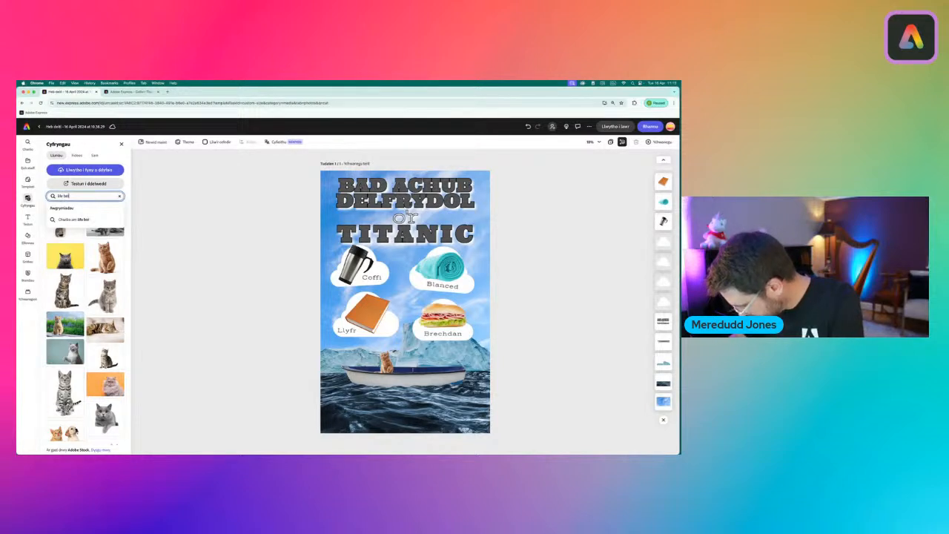
text(t)
key(Return)
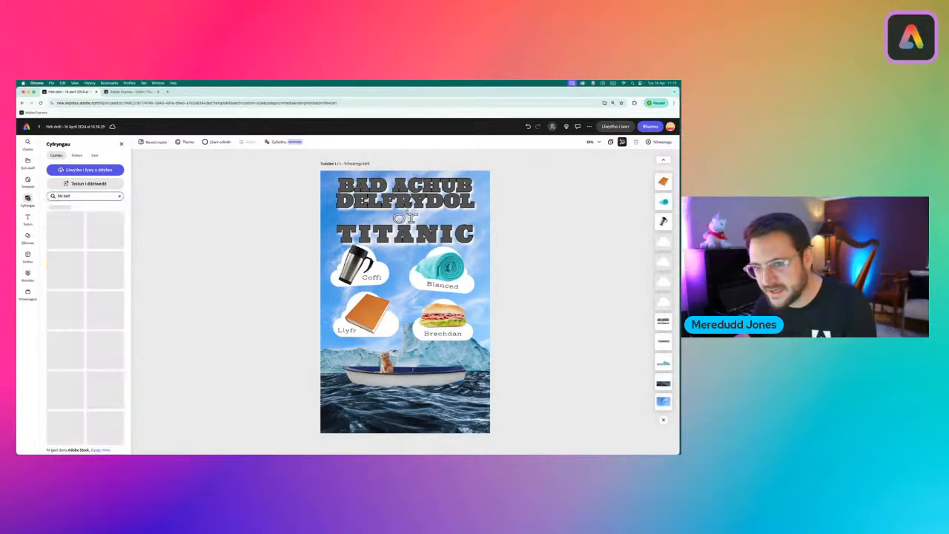
Add the photo of the orange-and-white lifebuoy on water to the poster with its background removed
scroll(86, 326, down, 3)
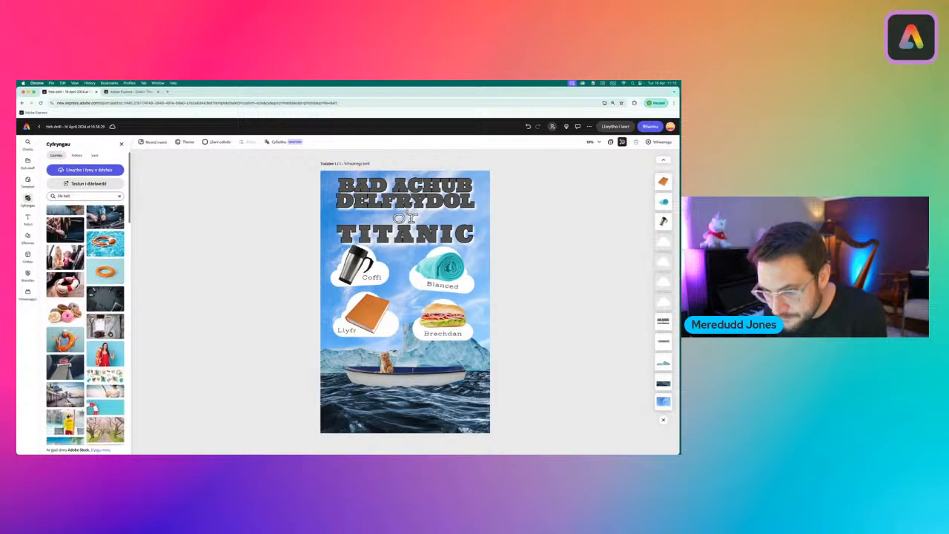
scroll(109, 284, down, 8)
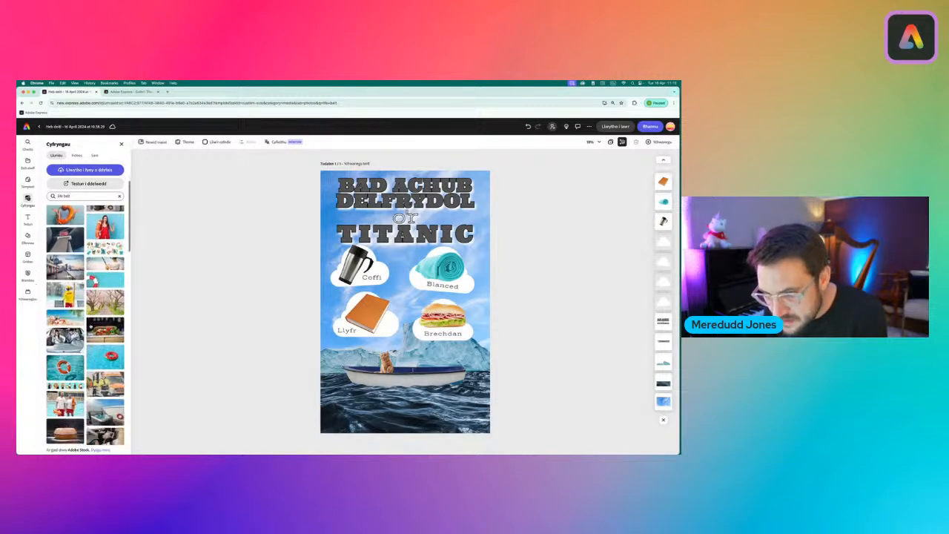
scroll(85, 326, down, 10)
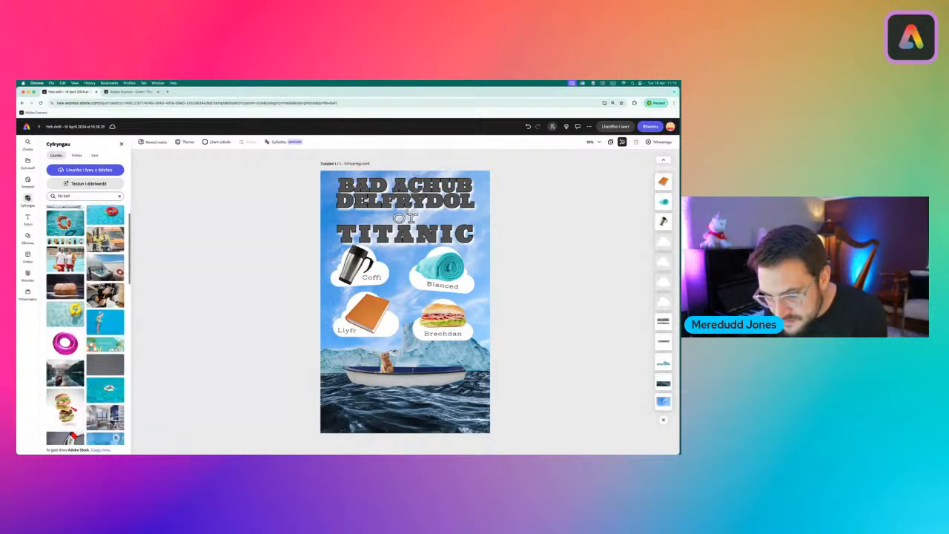
scroll(49, 244, down, 10)
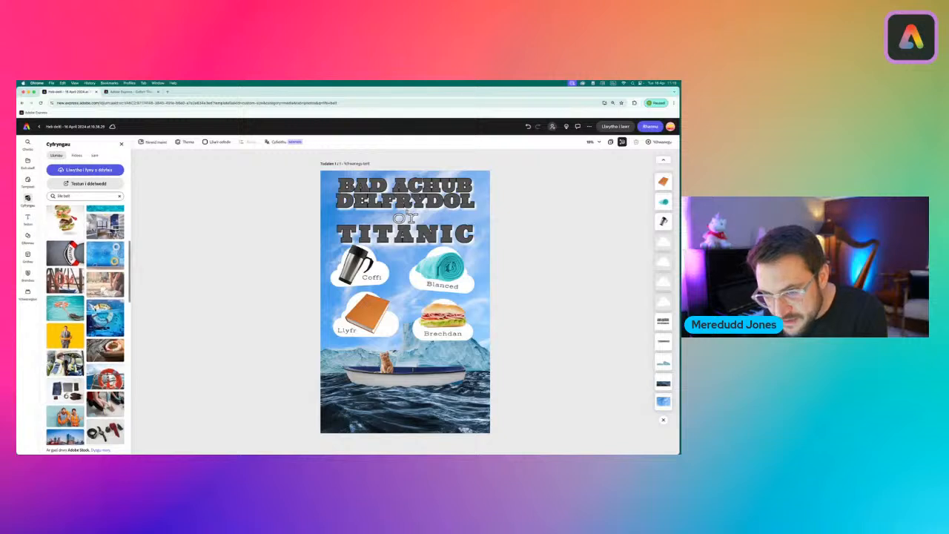
scroll(50, 244, down, 5)
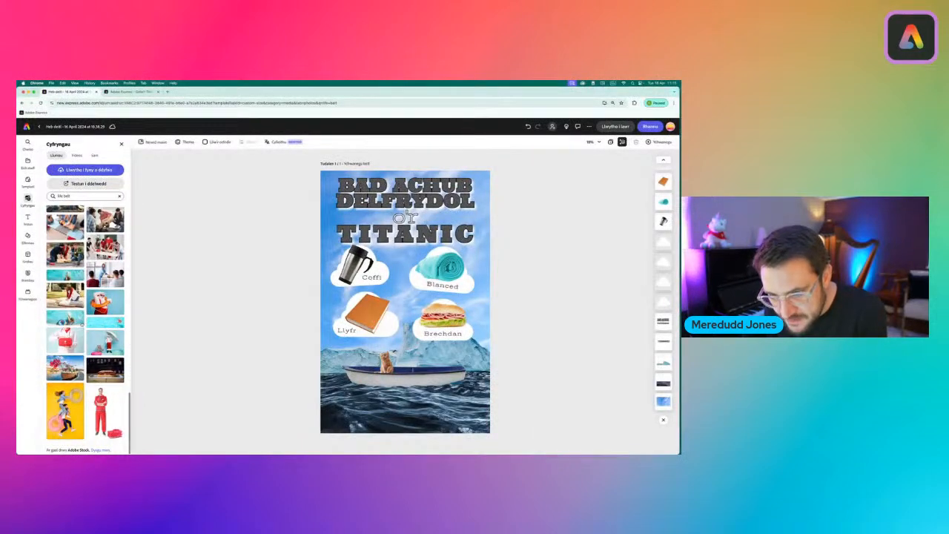
scroll(82, 324, up, 6)
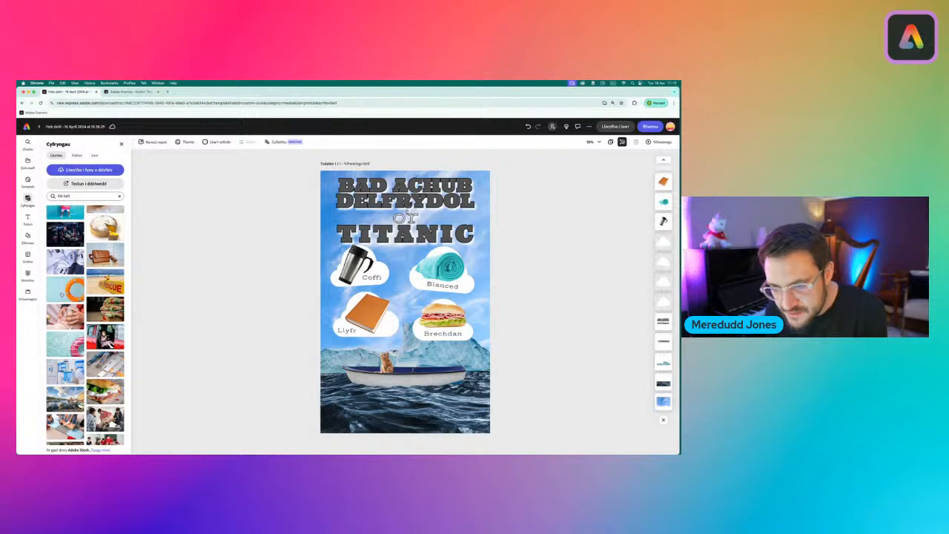
scroll(61, 294, up, 5)
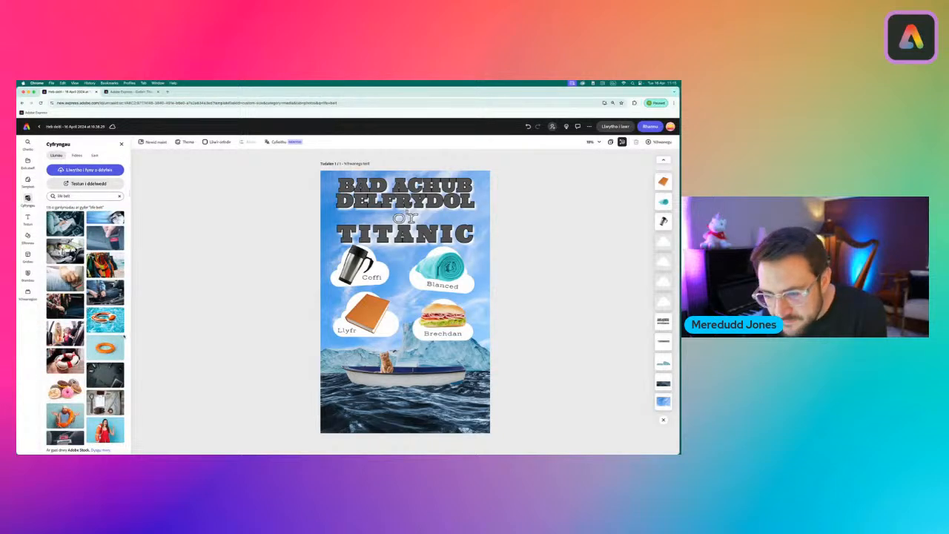
scroll(85, 326, down, 8)
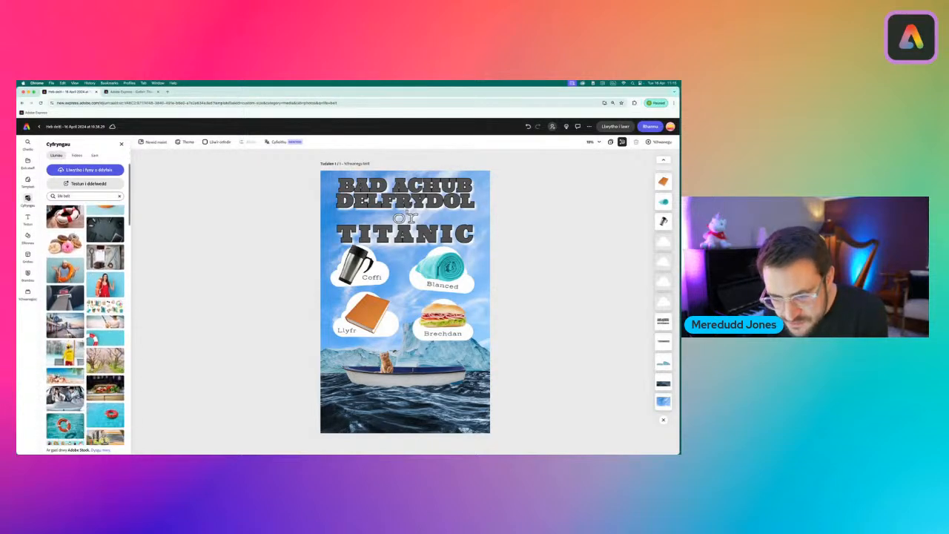
scroll(92, 369, down, 1)
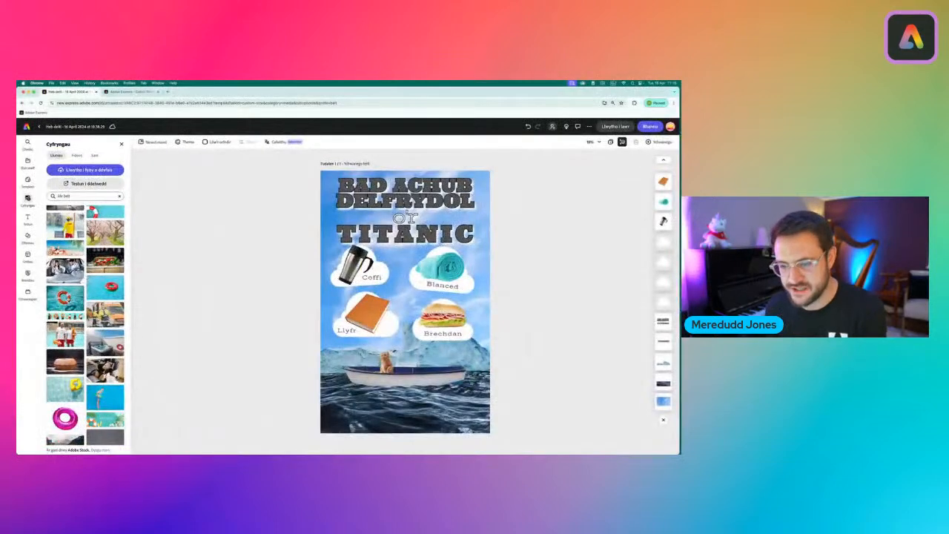
click(65, 298)
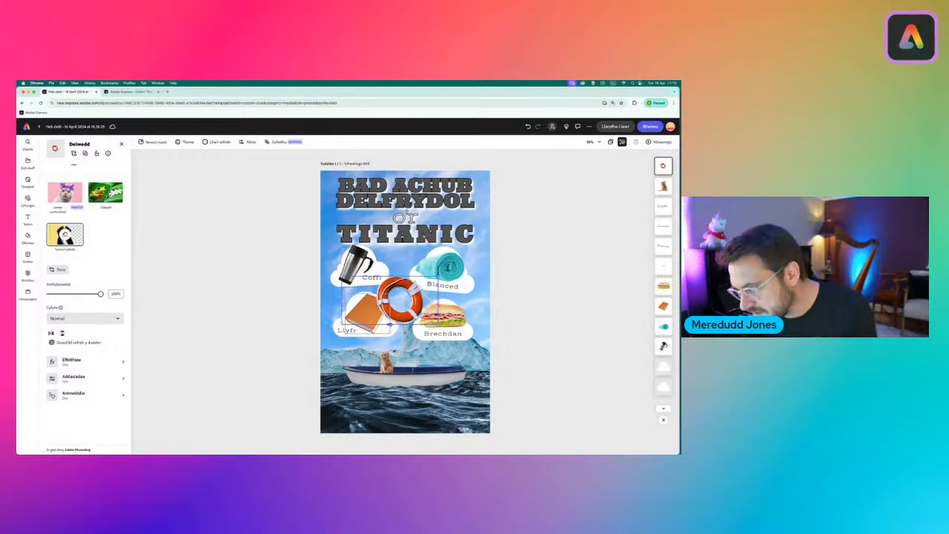
Crop off the lifebuoy's lower half and shrink it to sit behind the lifeboat's near rim at the end opposite the cat
drag(389, 324, 386, 304)
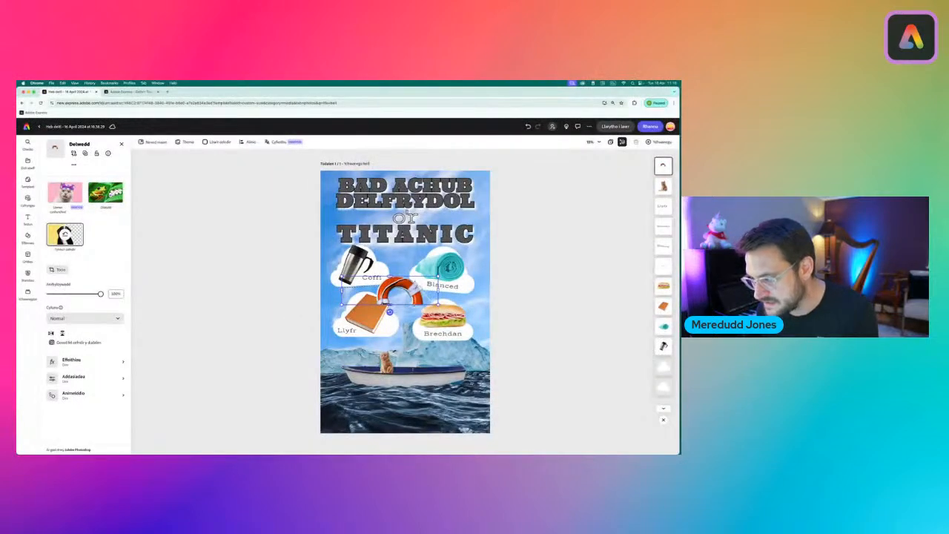
drag(401, 292, 437, 359)
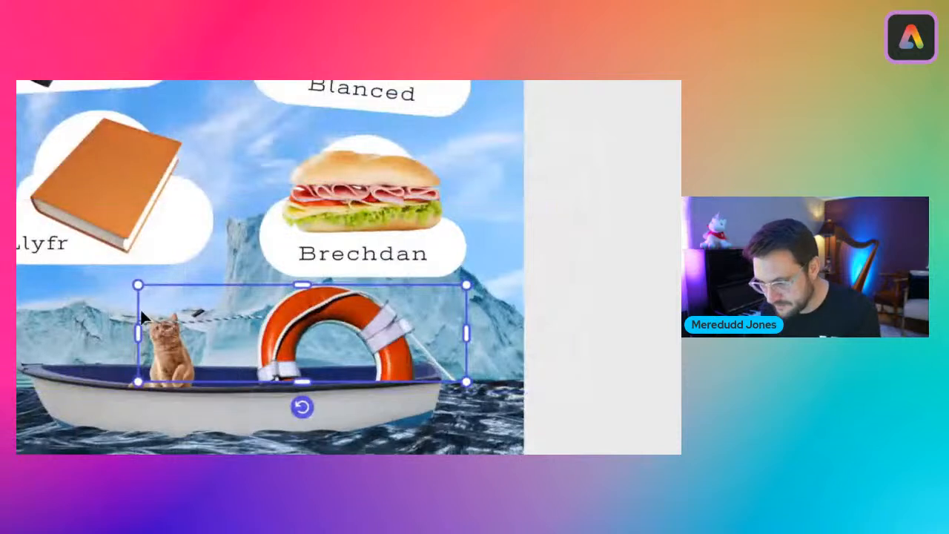
drag(138, 286, 340, 345)
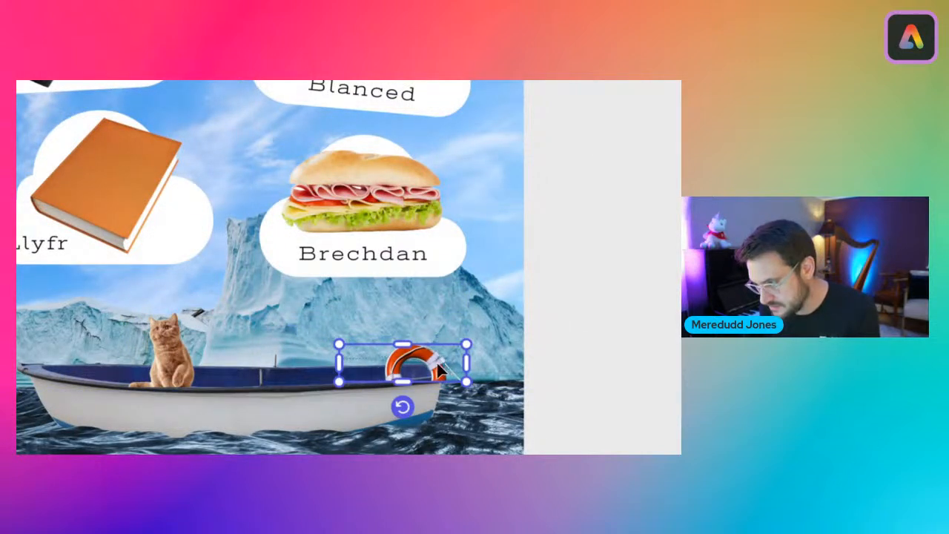
drag(438, 369, 388, 363)
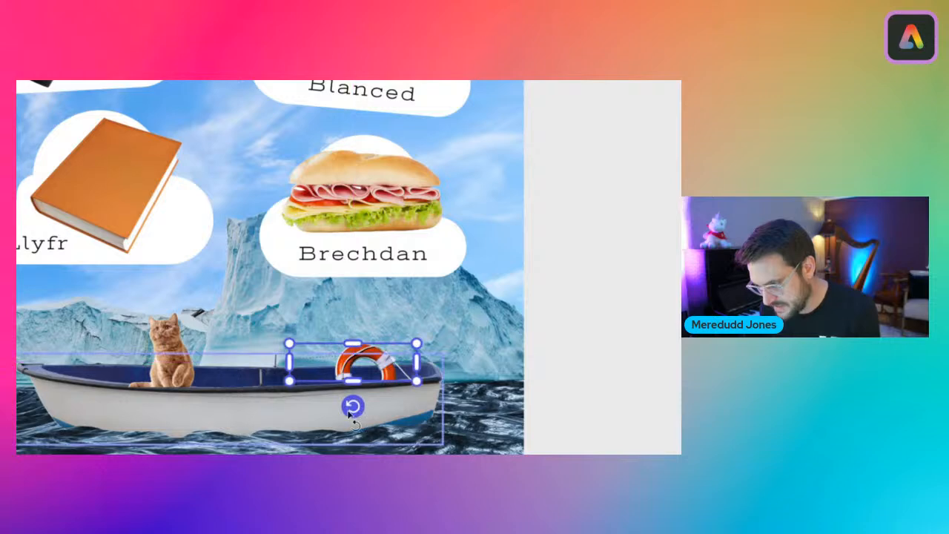
drag(353, 405, 353, 413)
drag(379, 367, 378, 361)
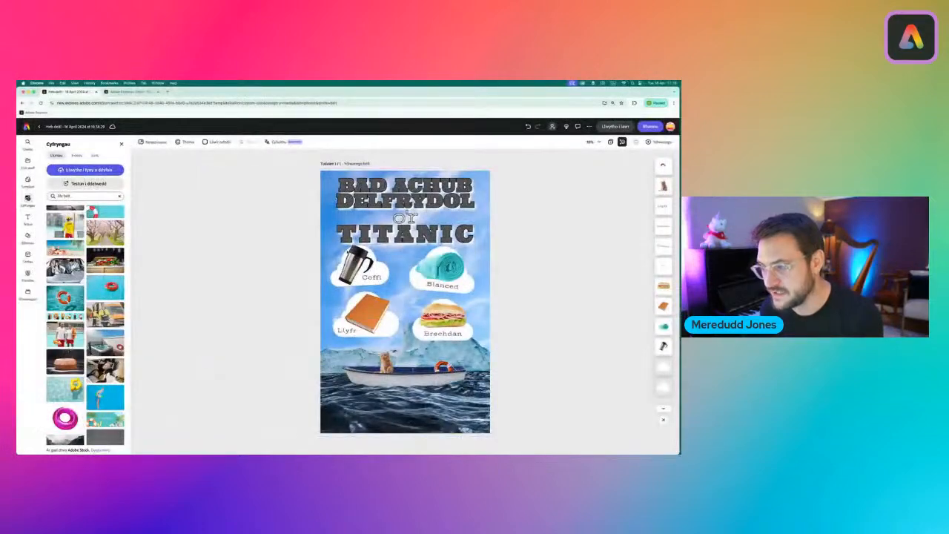
Duplicate the "Coffi" label and replace the copy's text with the author's full name
click(374, 278)
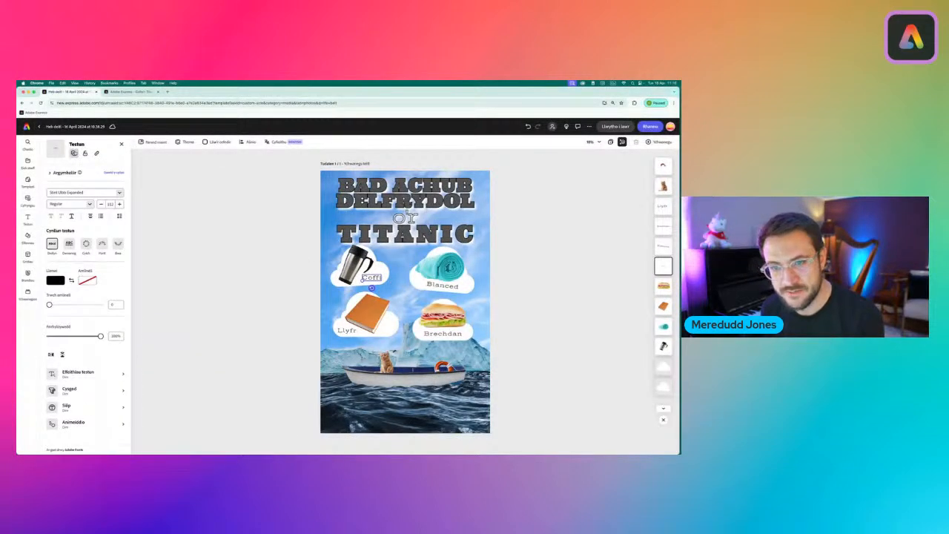
key(super+d)
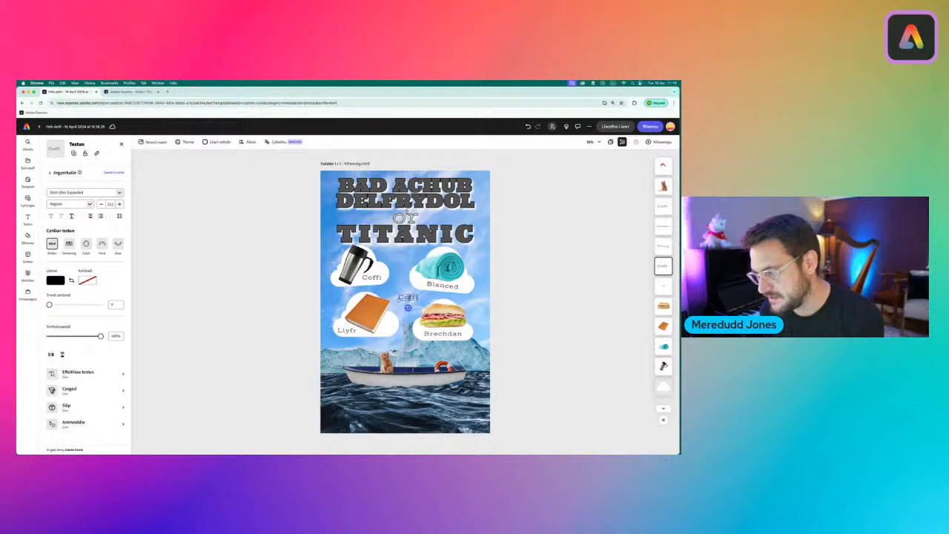
text(Meredu)
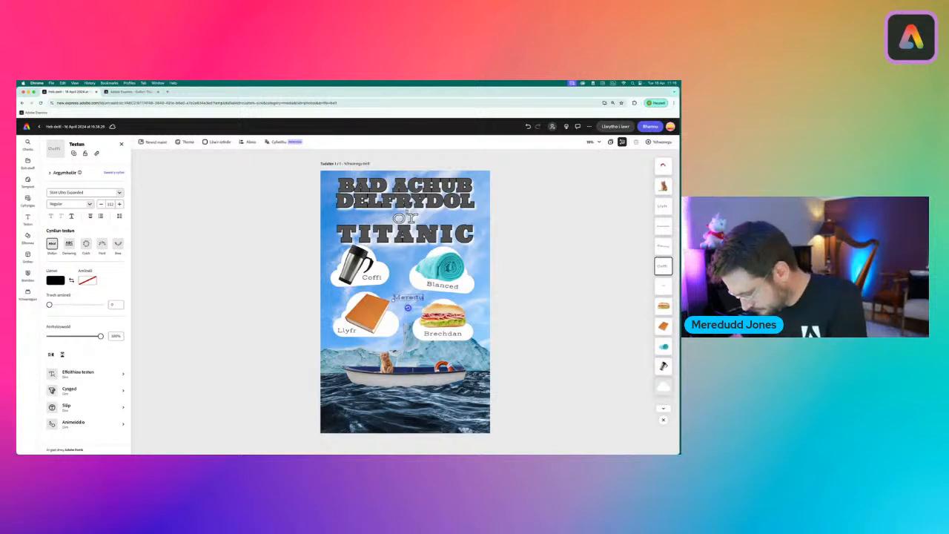
text(dd Jone)
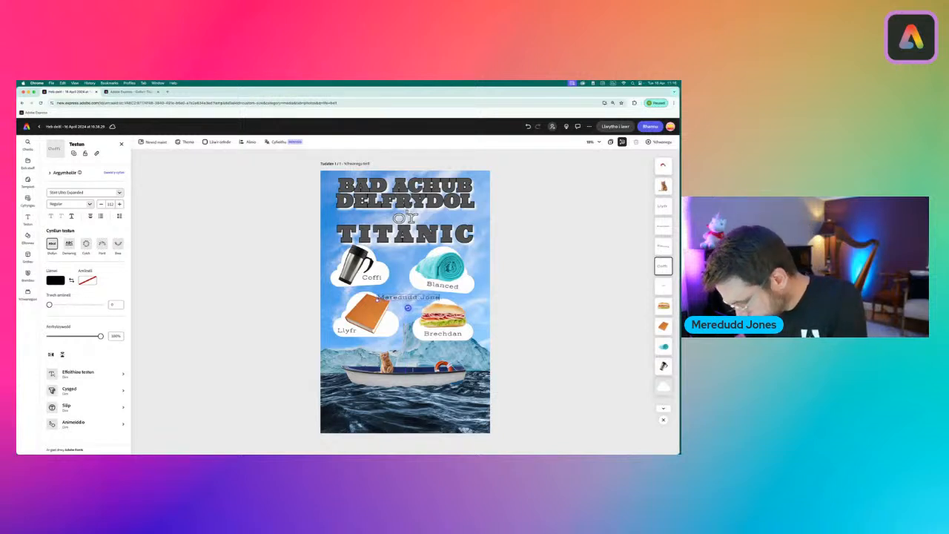
text(ss)
Centre the author's name along the poster's bottom edge and colour its text white
drag(411, 298, 410, 425)
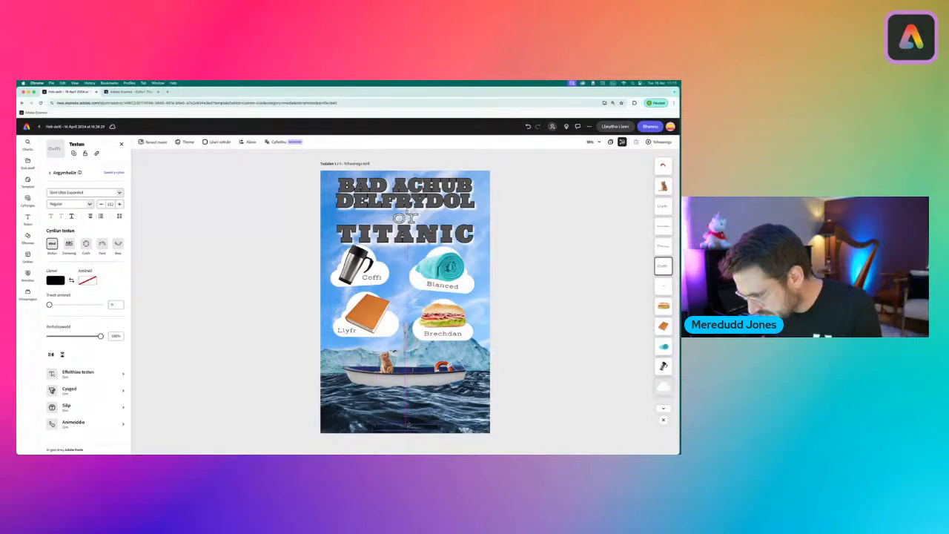
click(56, 280)
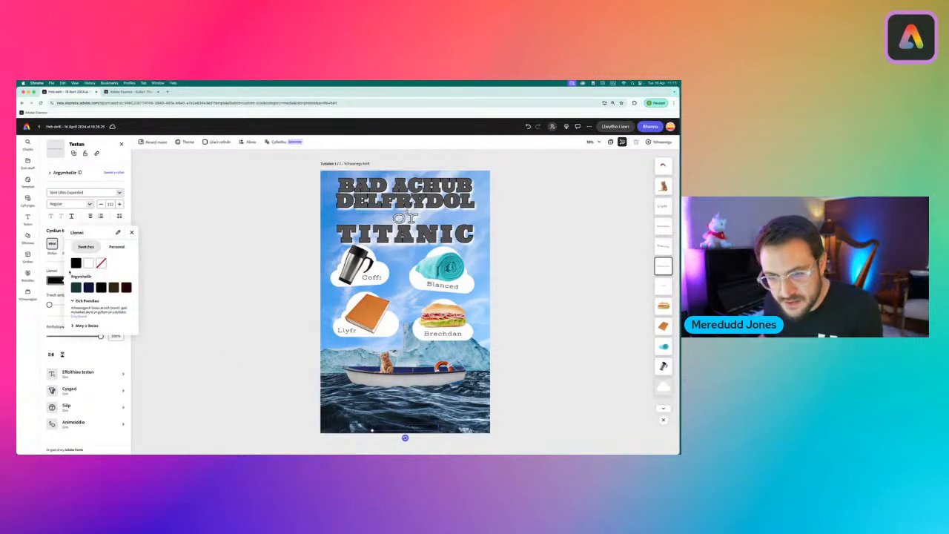
click(90, 263)
click(248, 335)
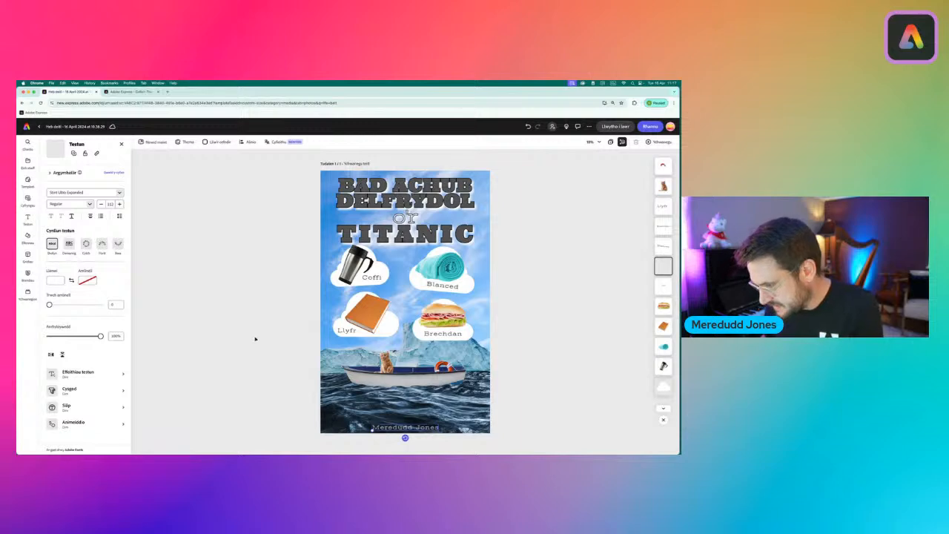
click(255, 339)
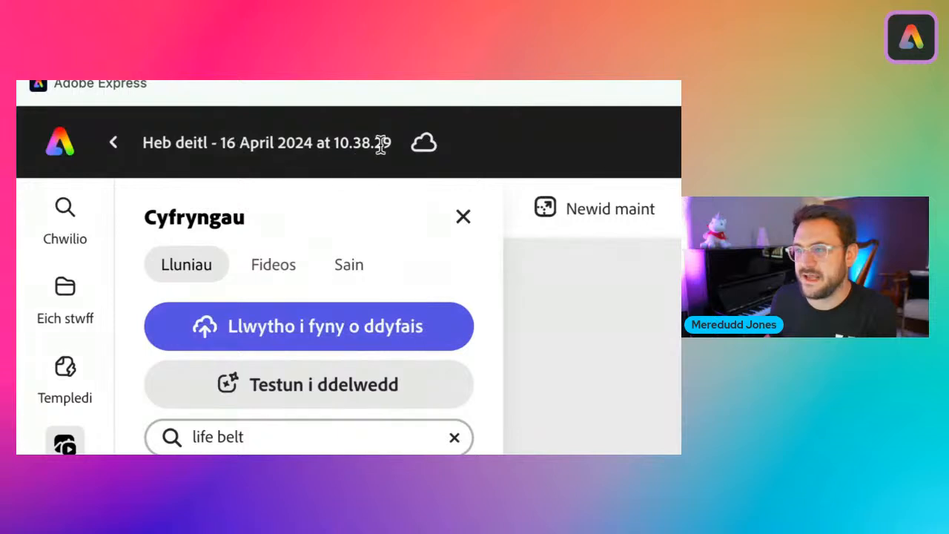
Rename the design file as "Bad Achub Delfrydol"
click(147, 151)
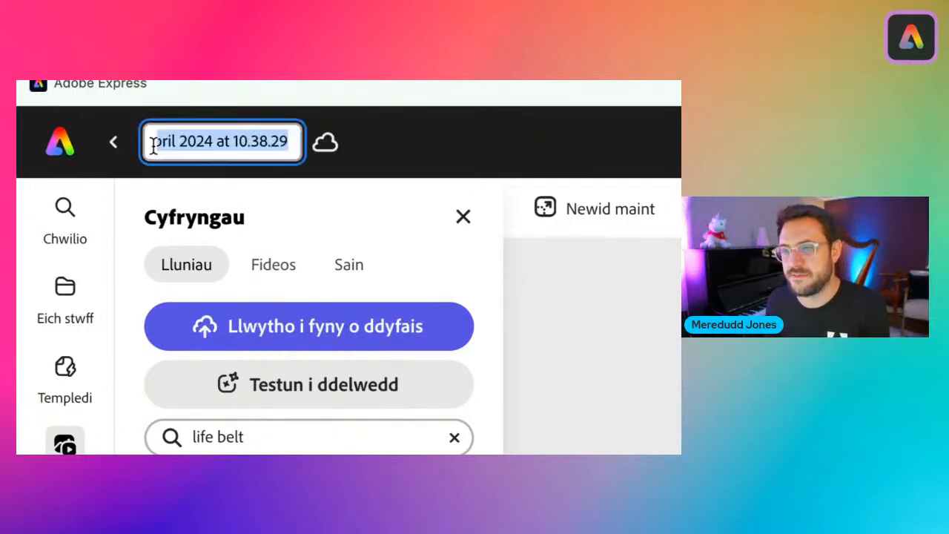
text(Ba)
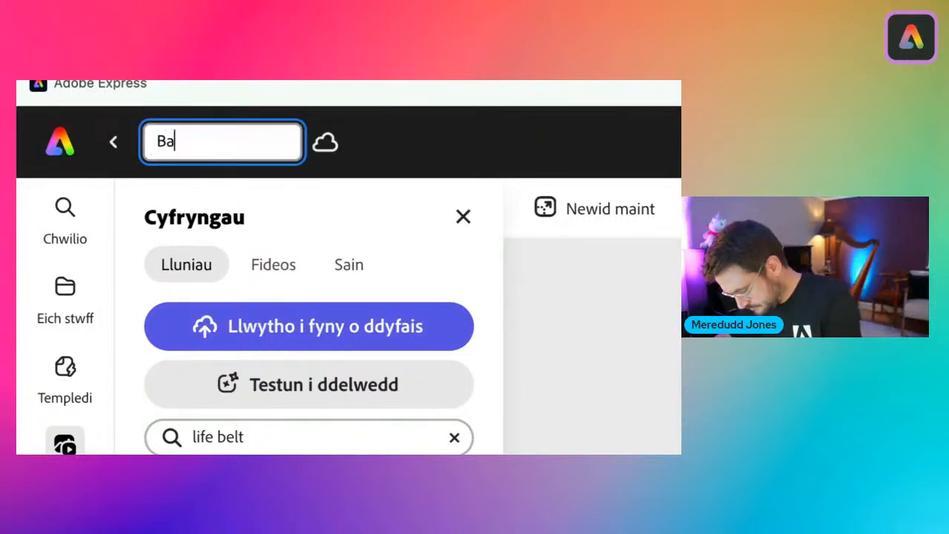
text(d Achub)
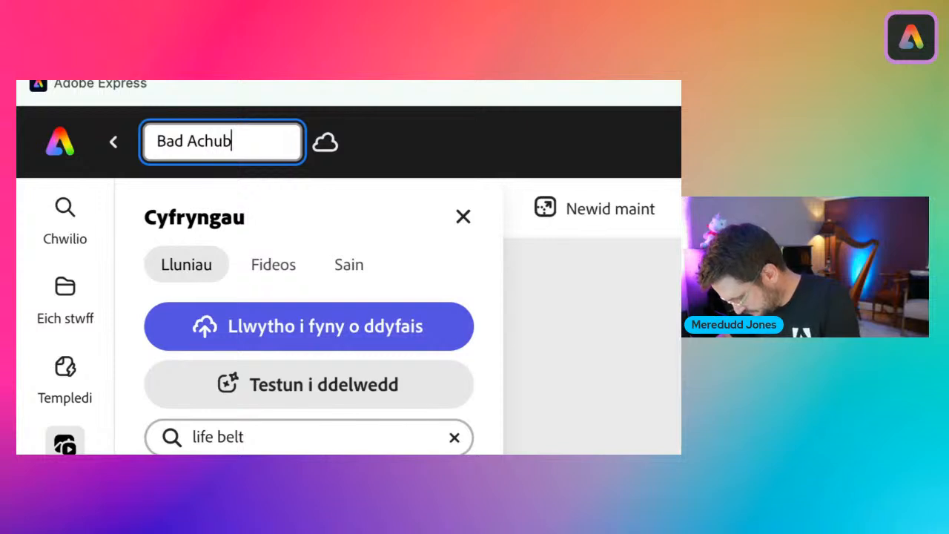
text( Delfrydo)
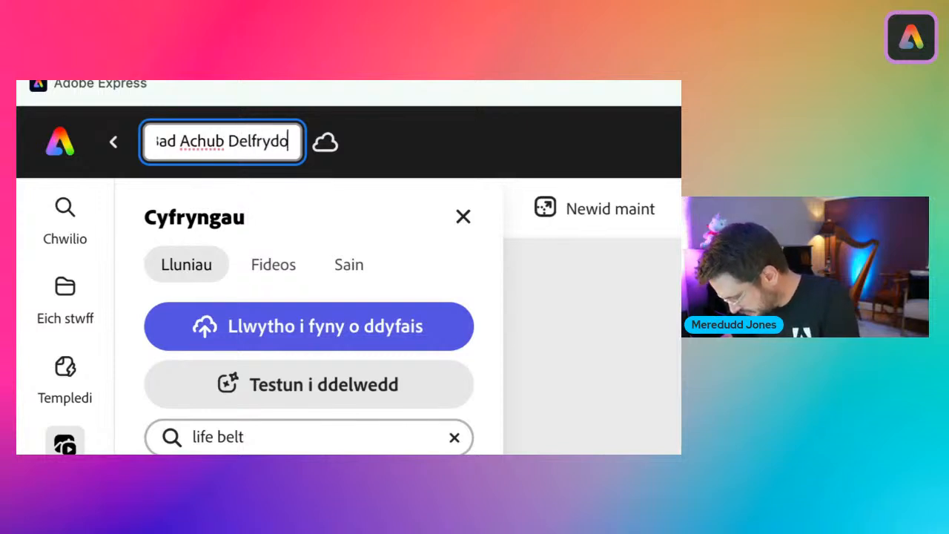
key(Home)
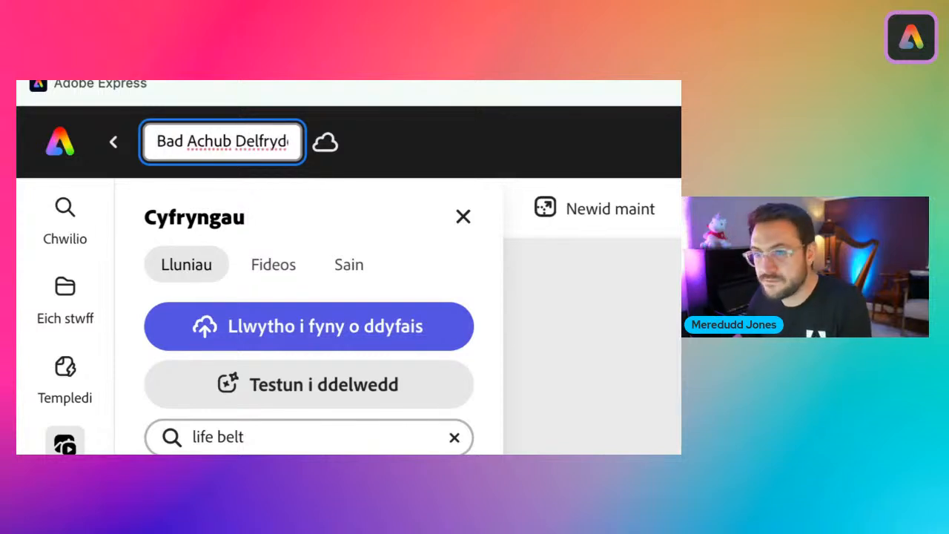
key(Return)
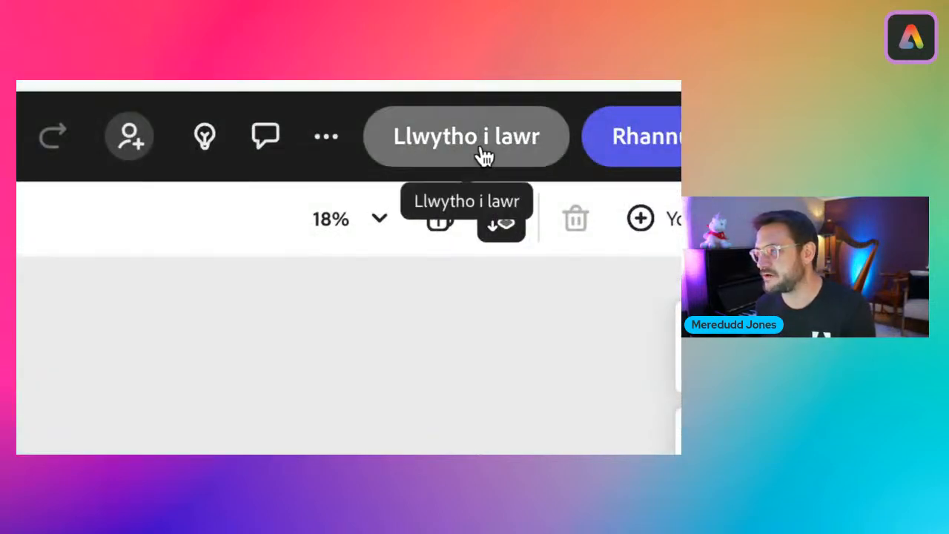
Choose PDF as the file format for downloading the poster
click(479, 148)
click(614, 210)
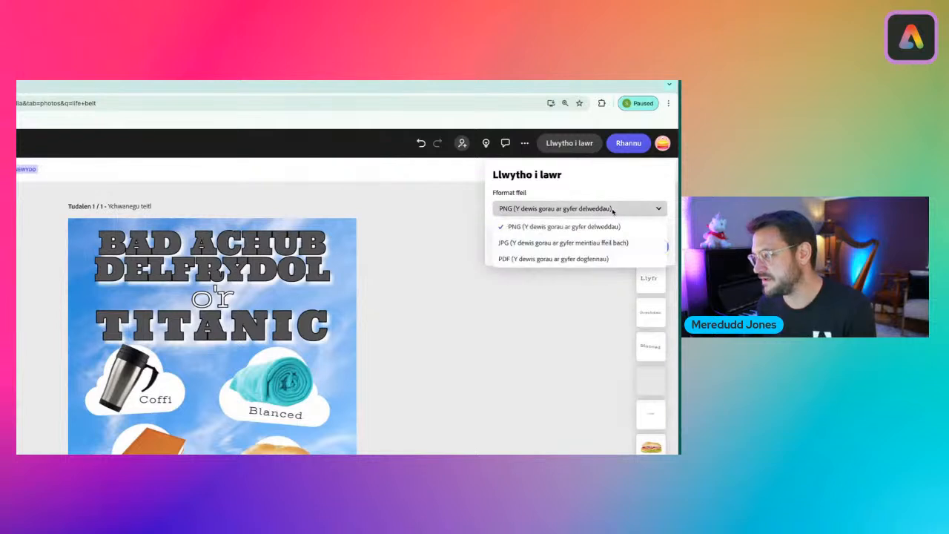
click(519, 259)
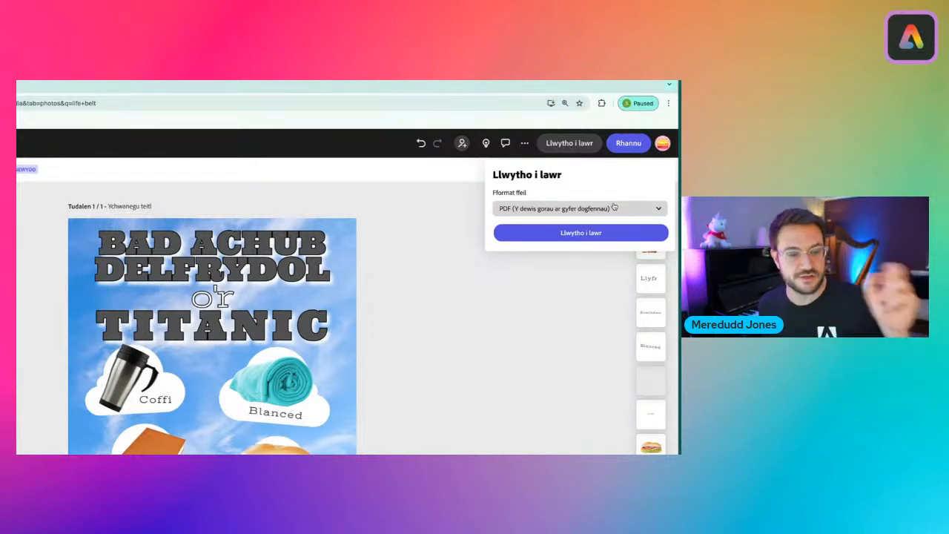
Change the poster's download file format to PNG
click(582, 210)
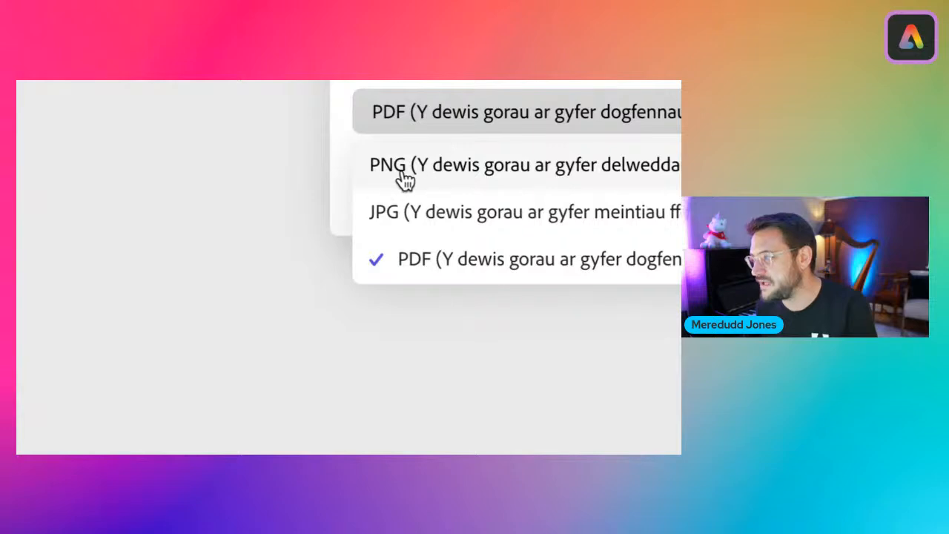
click(508, 226)
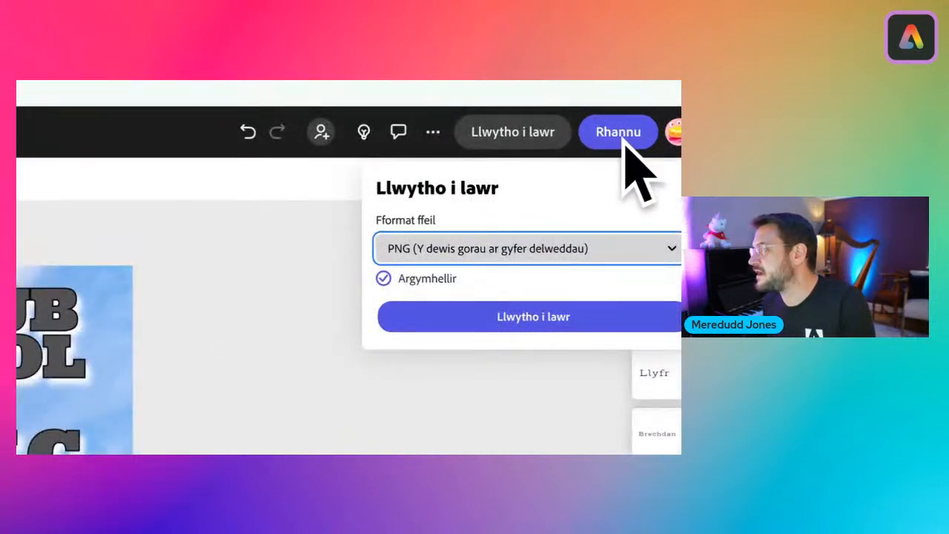
Publish the poster to the web with the title "Bad Achub Delfrydol" and generate its link
click(624, 138)
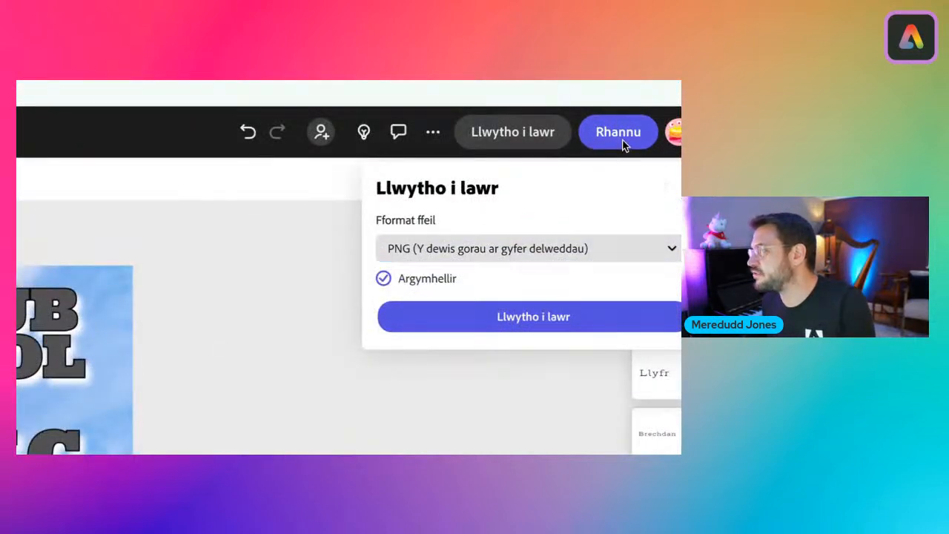
click(624, 135)
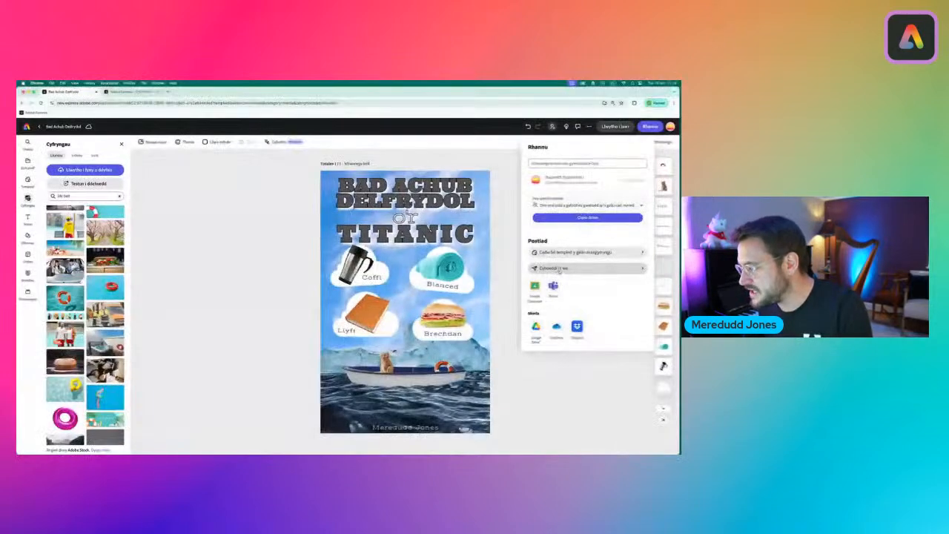
click(460, 247)
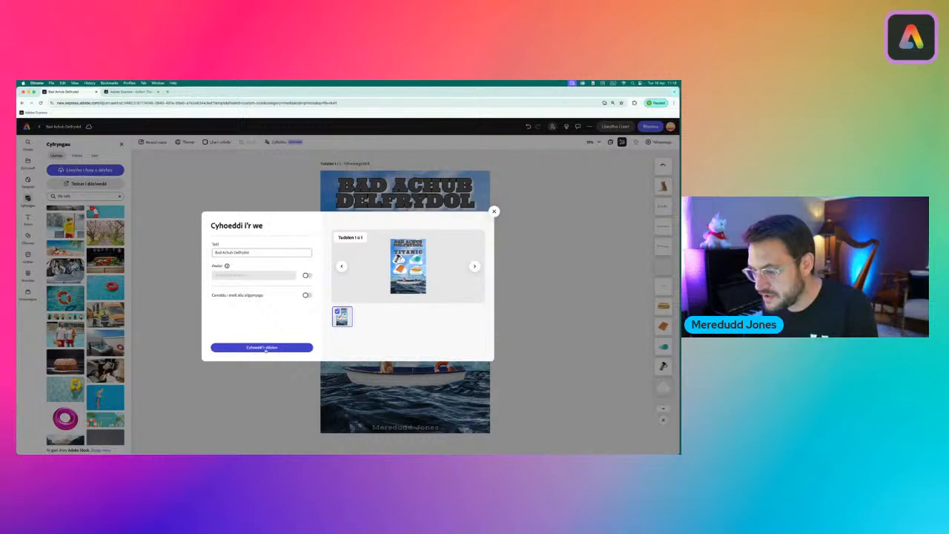
click(264, 349)
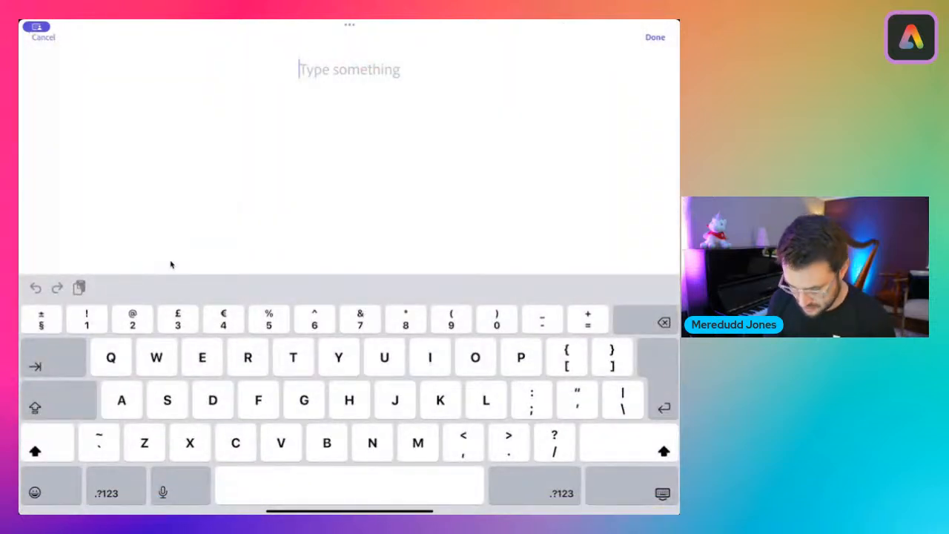
Add a "Bisgedi" text label in the Nexa Rust Slab-style font and place it beneath the biscuit
text(Bi)
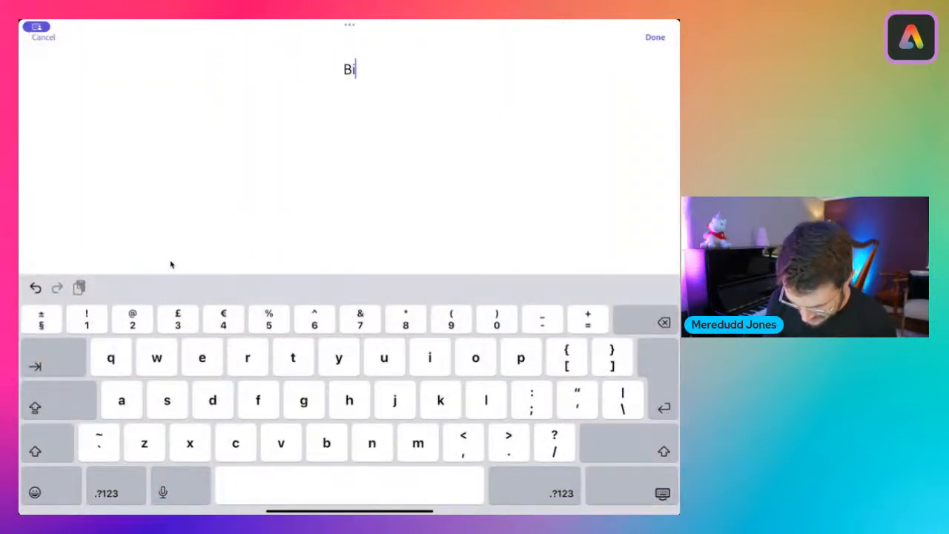
text(sgedi)
click(655, 37)
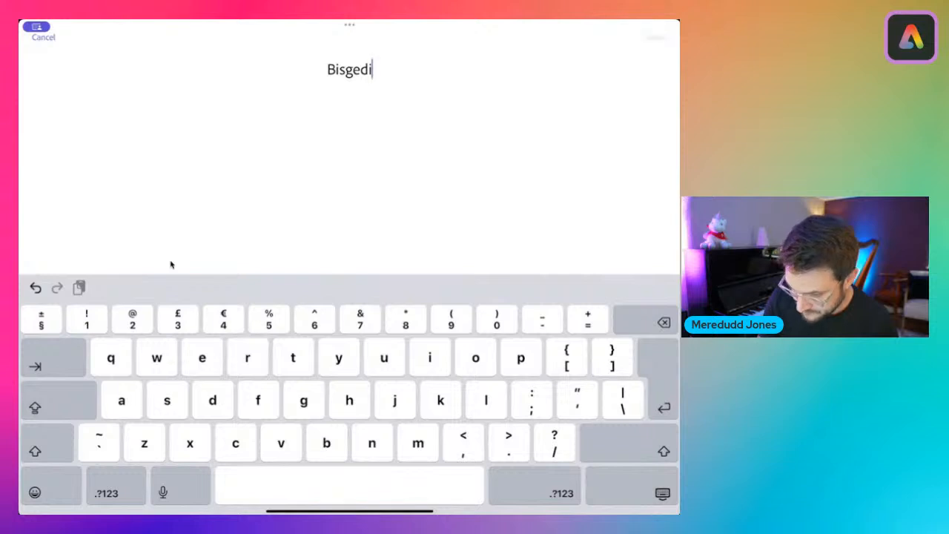
drag(422, 297, 302, 217)
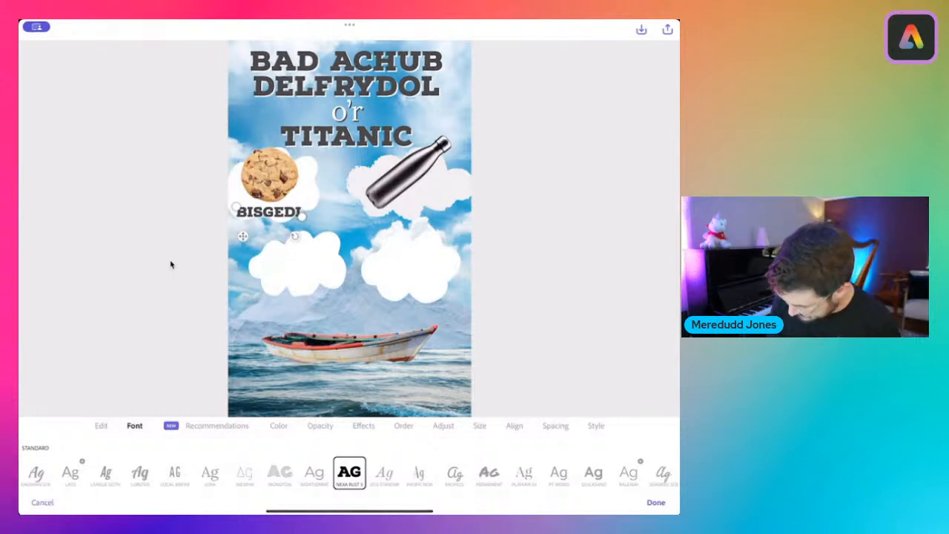
click(171, 264)
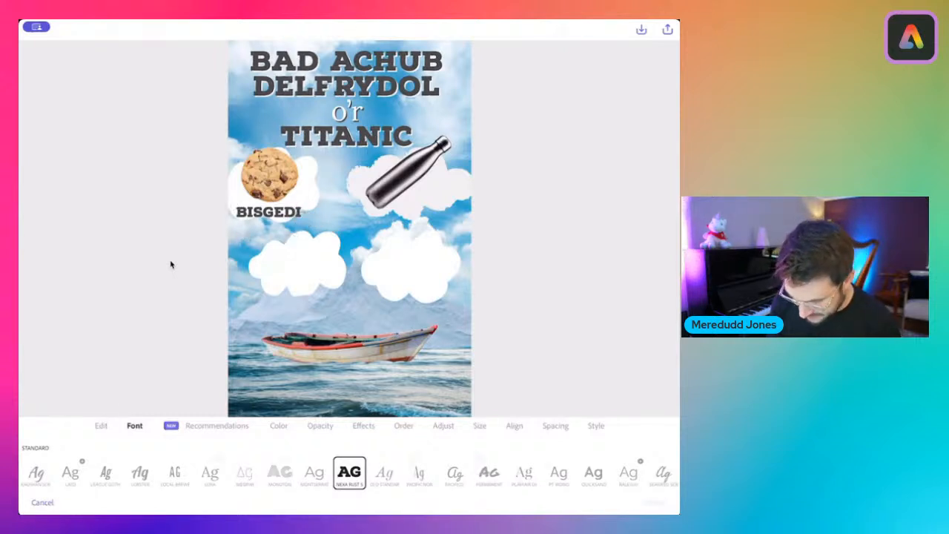
Duplicate the "Bisgedi" label and place one copy on each of the other three clouds
click(269, 212)
click(101, 425)
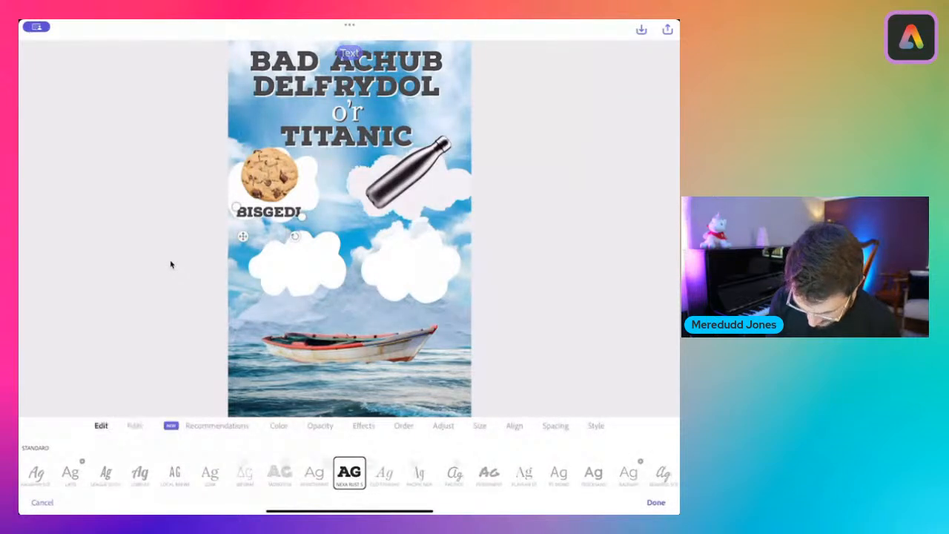
click(328, 464)
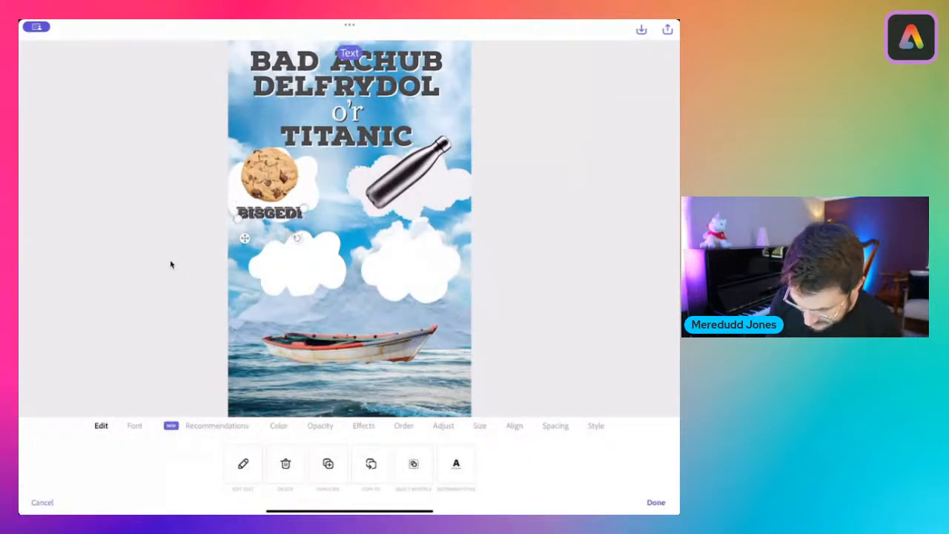
drag(268, 212, 424, 206)
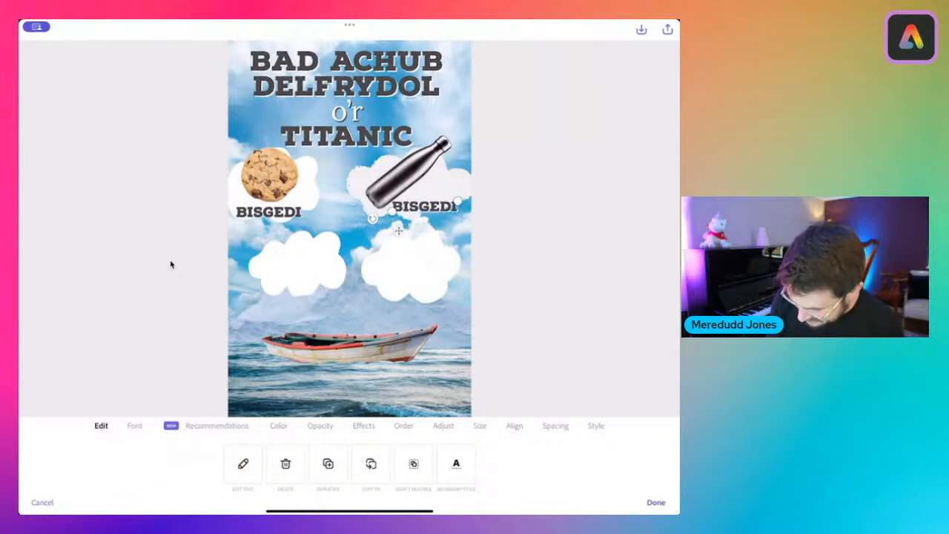
click(328, 465)
drag(427, 207, 293, 284)
click(327, 464)
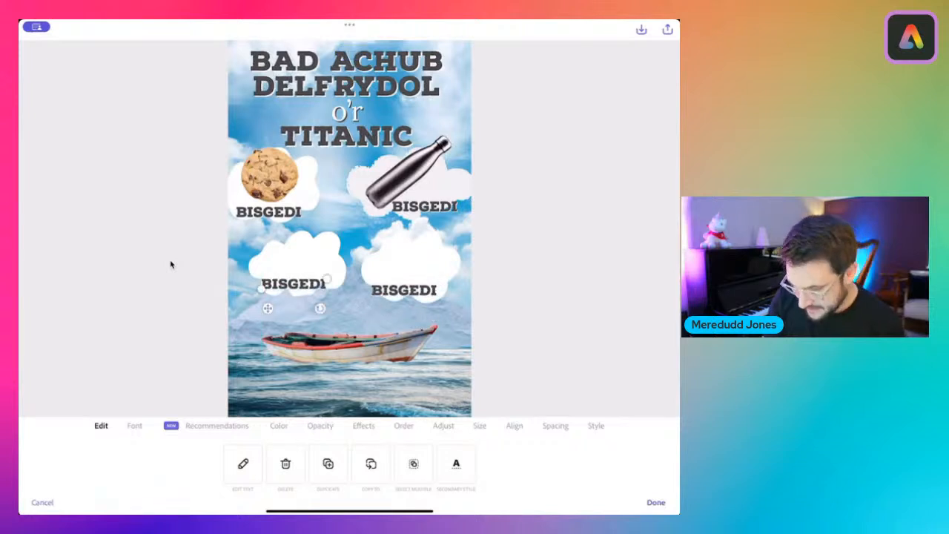
Replace the text of the label beneath the bottle with "Coffi"
click(425, 207)
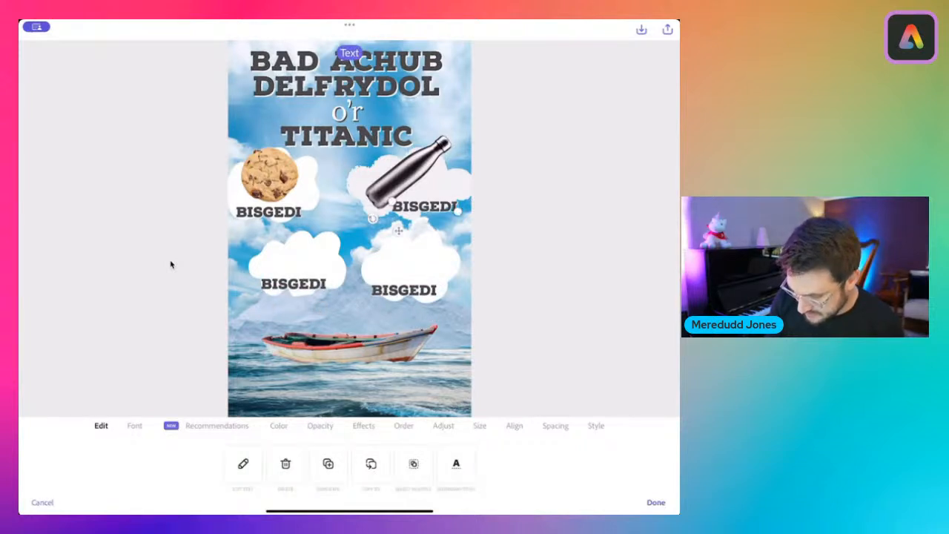
click(170, 265)
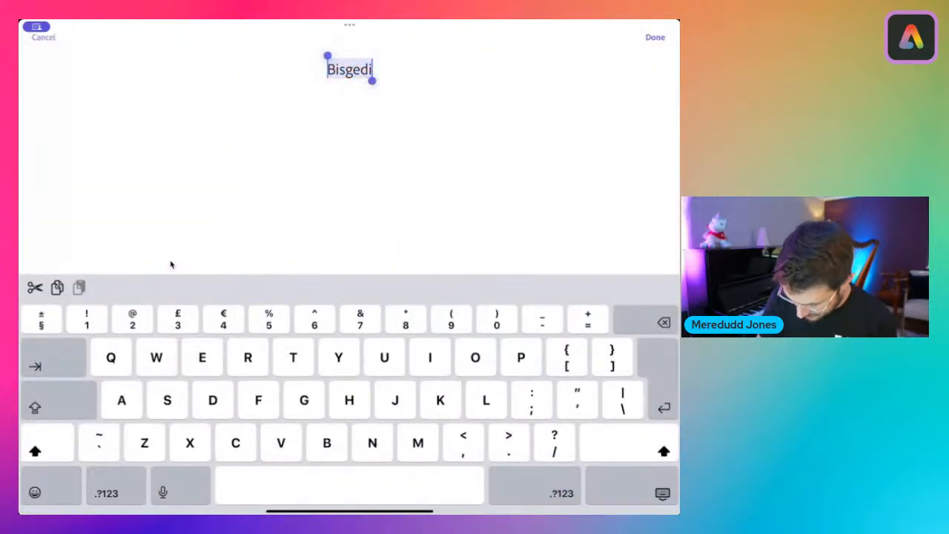
text(Coffi)
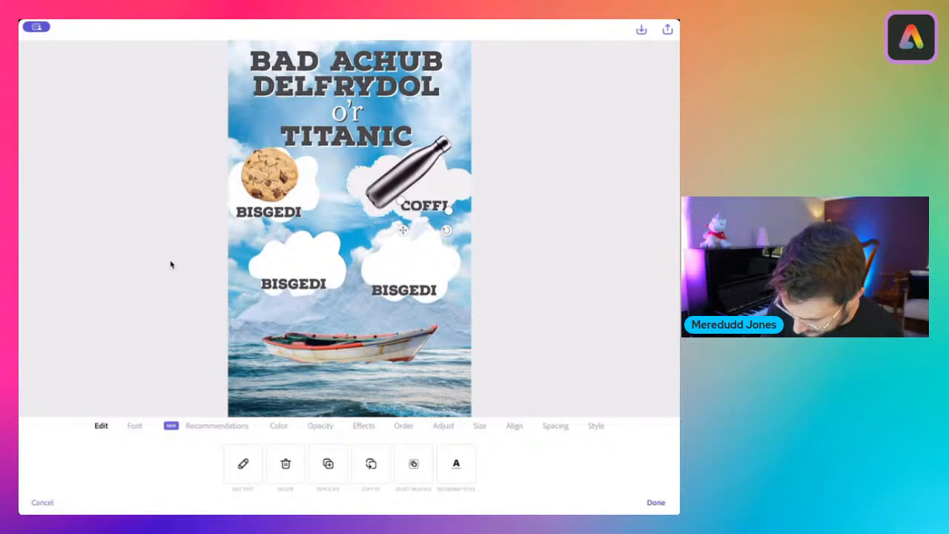
Tilt the "Coffi" label to run alongside the bottle and slant the "Bisgedi" label beneath the biscuit
drag(447, 230, 468, 232)
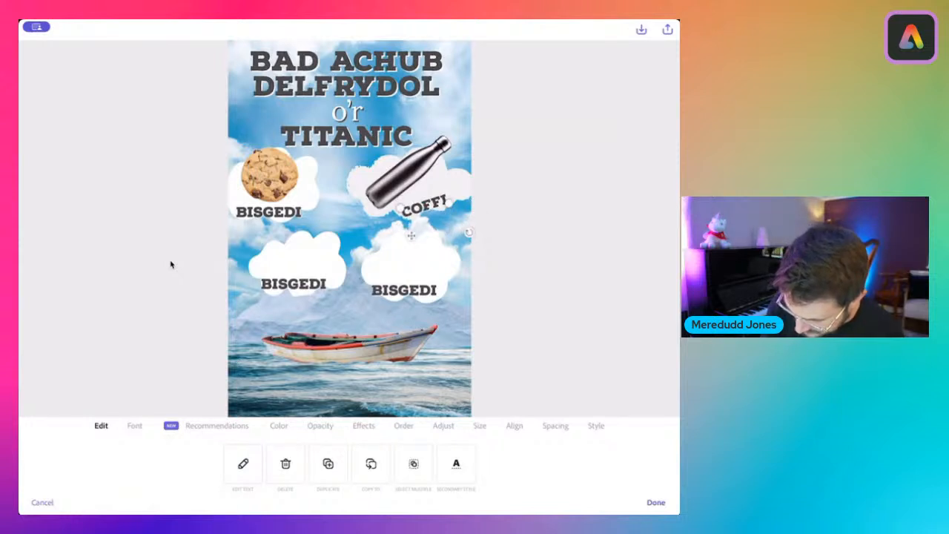
drag(425, 206, 435, 194)
click(269, 212)
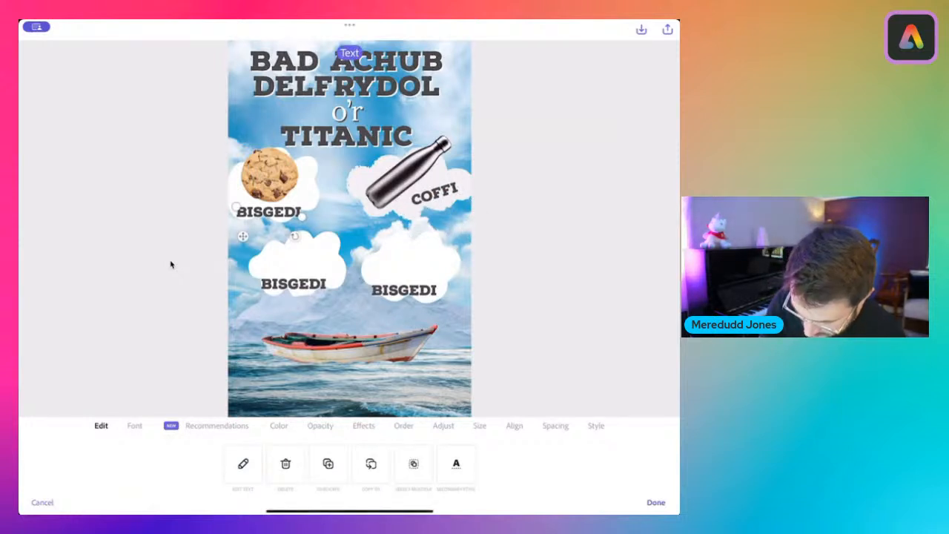
mouse_move(298, 242)
mouse_down()
mouse_move(286, 250)
mouse_move(292, 239)
mouse_move(284, 239)
mouse_up()
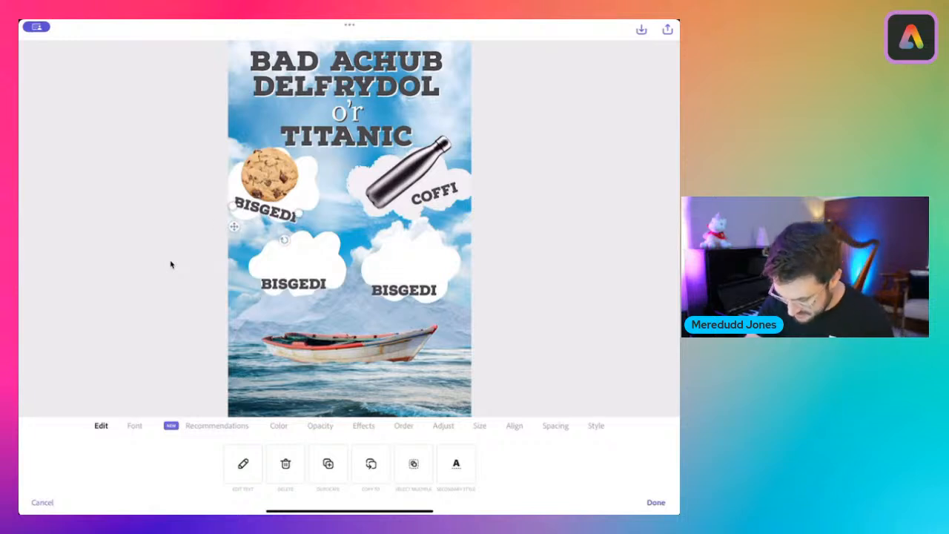
Move the boat slightly lower on the water
click(348, 344)
mouse_move(348, 344)
mouse_down()
mouse_move(337, 353)
mouse_move(347, 354)
mouse_up()
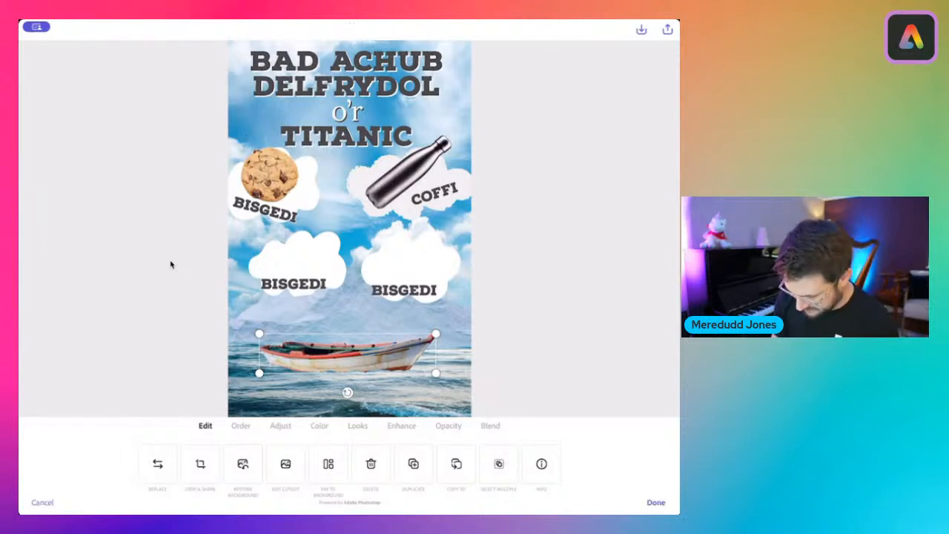
click(656, 503)
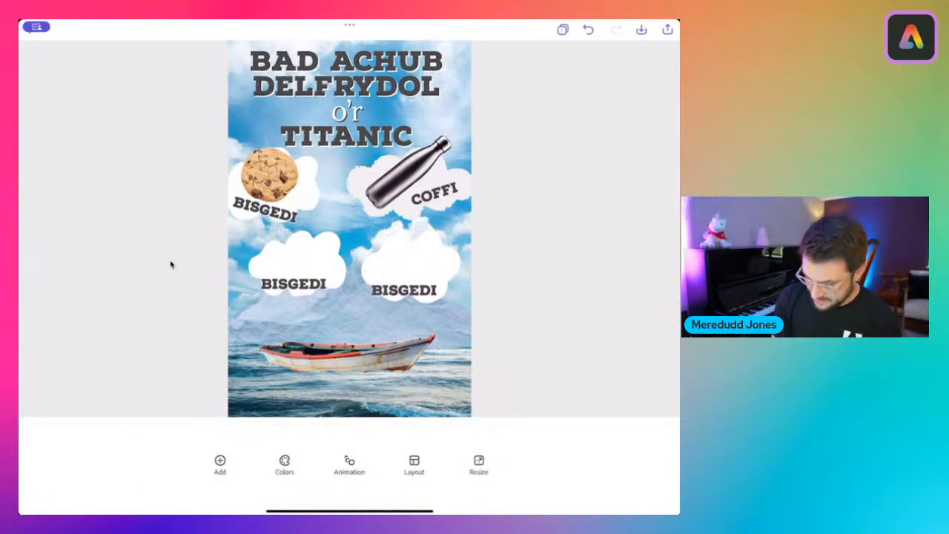
Search Adobe Stock for "tortoise" and add the left-facing tortoise photo on a white background as a freely movable image
click(220, 463)
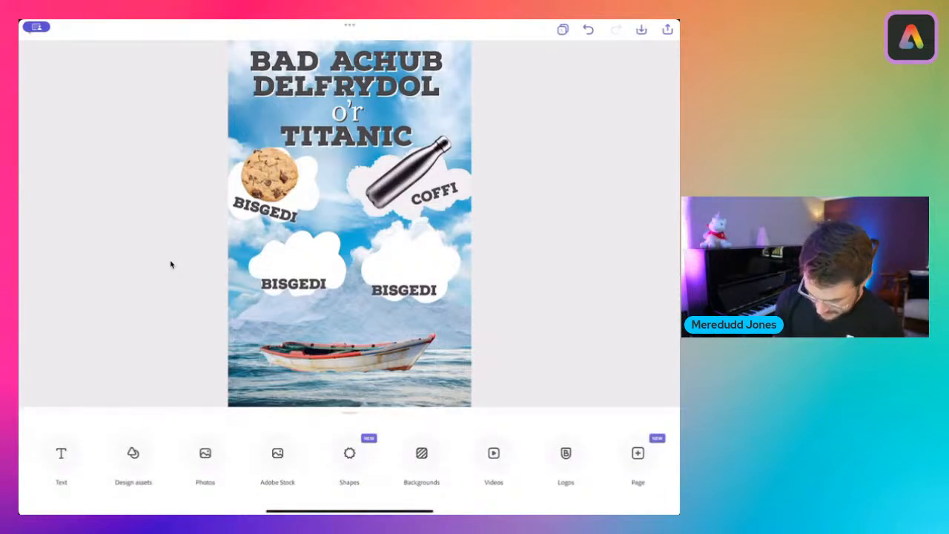
click(277, 460)
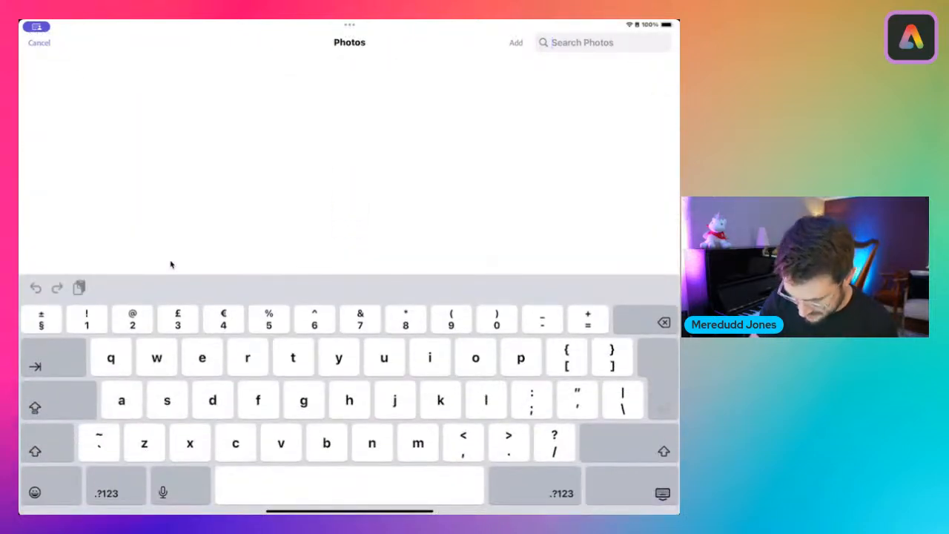
text(tortoi)
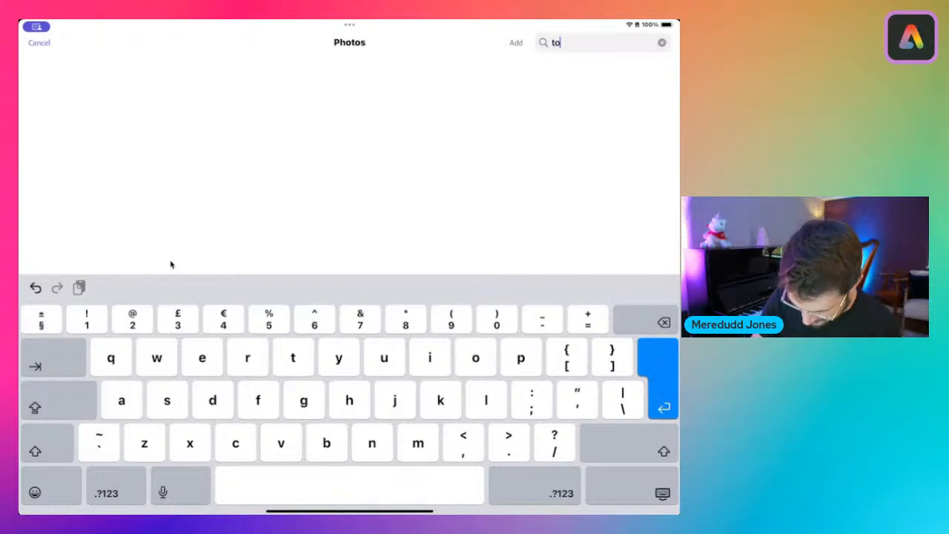
text(se)
key(Return)
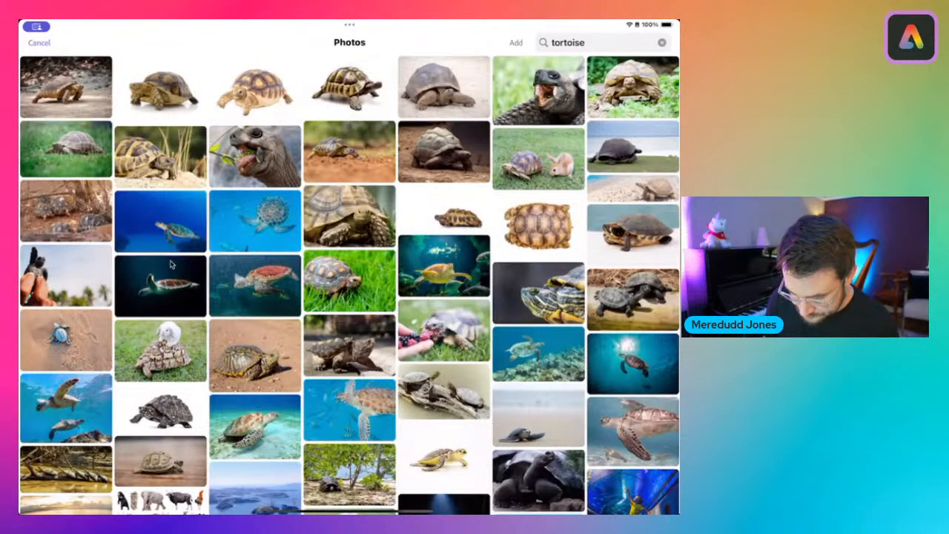
click(160, 90)
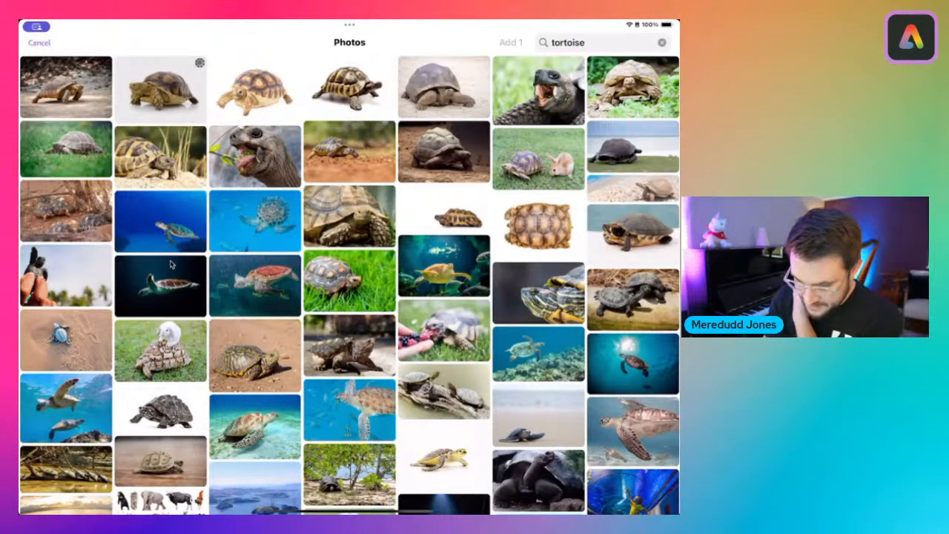
click(510, 43)
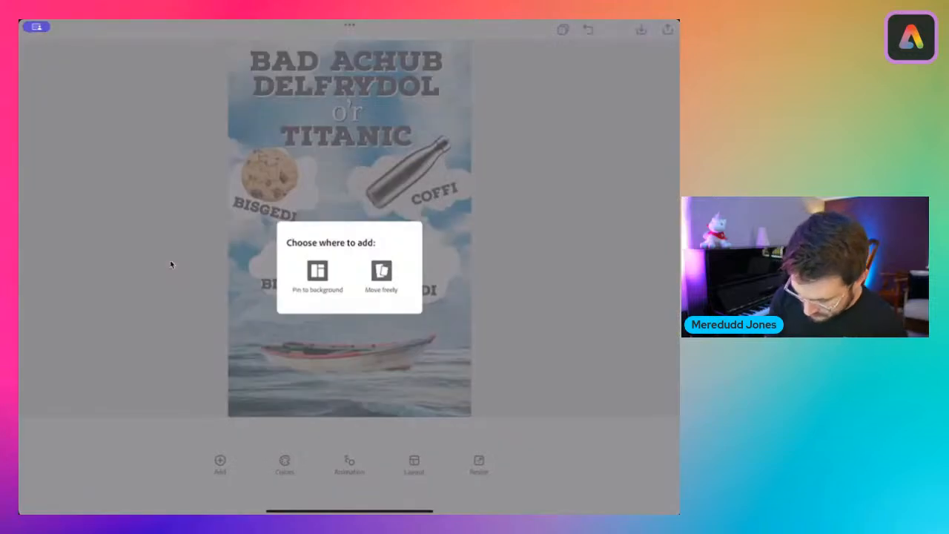
click(381, 274)
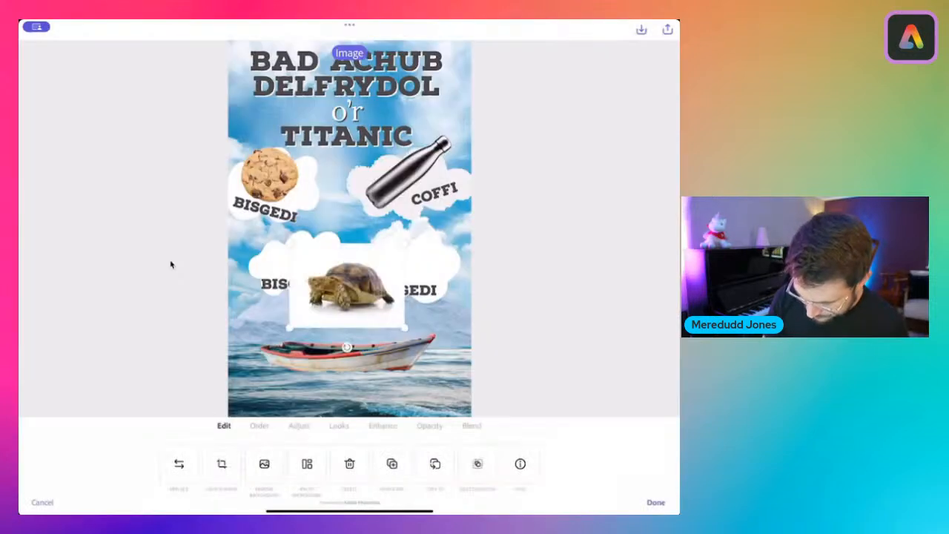
Enlarge the tortoise photo to nearly the poster's width and remove its background
drag(322, 267, 323, 183)
drag(406, 244, 459, 283)
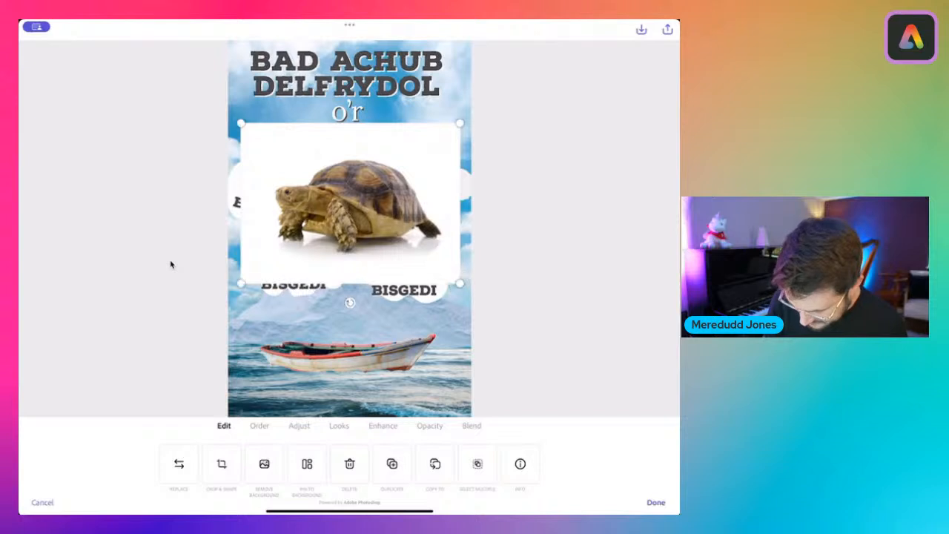
click(264, 464)
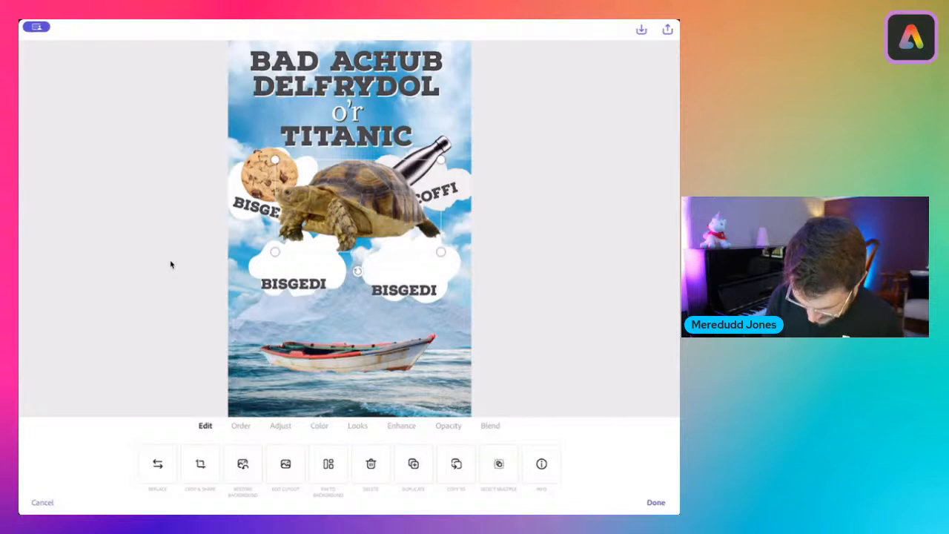
Crop the lower part of the feet off the tortoise cut-out and move it down over the boat
click(200, 464)
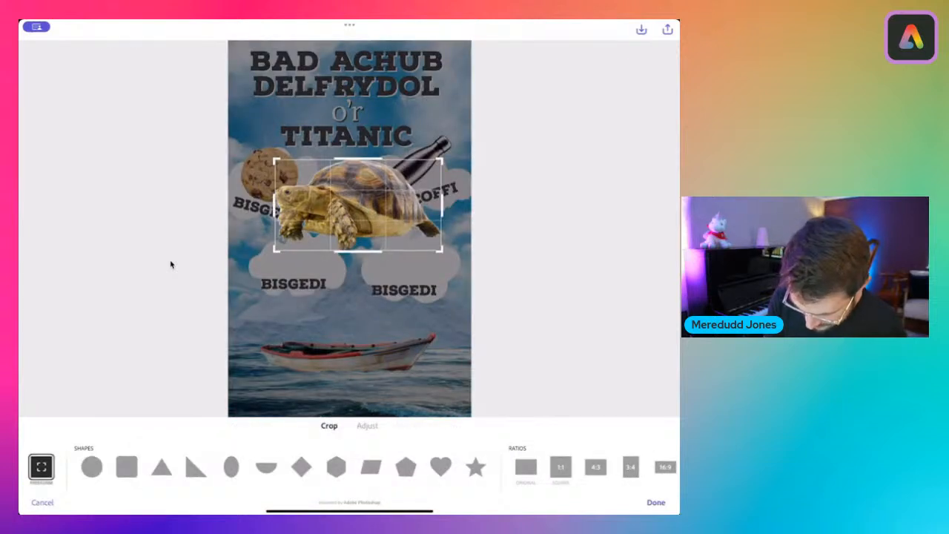
drag(358, 252, 358, 235)
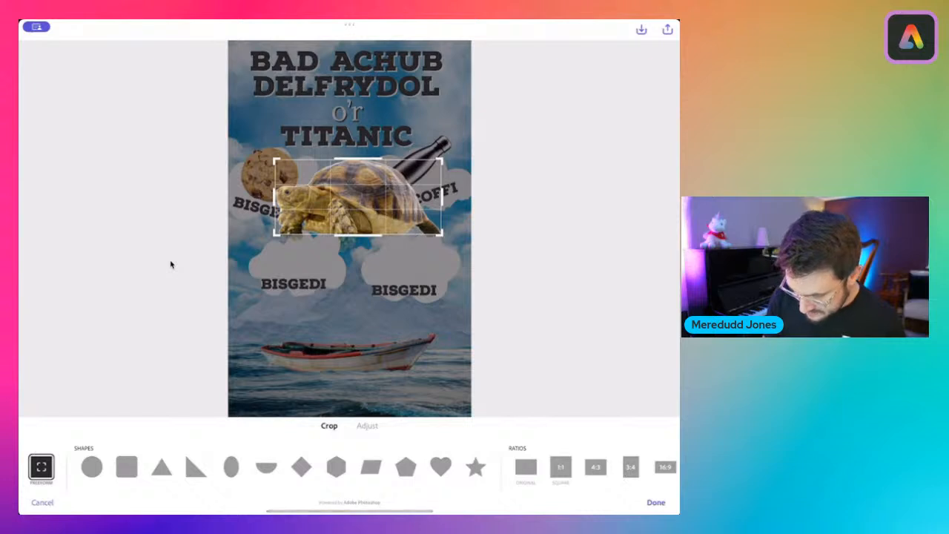
click(656, 502)
click(358, 198)
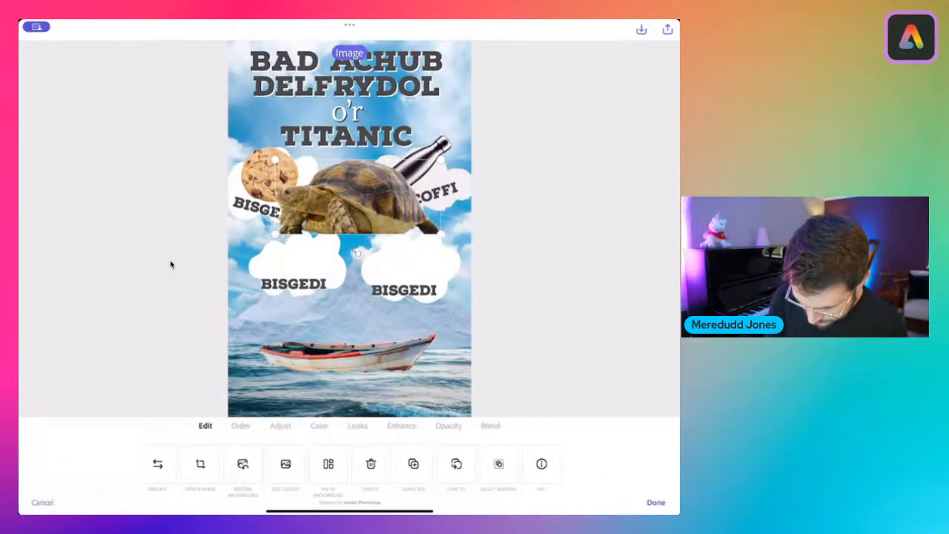
drag(358, 198, 331, 341)
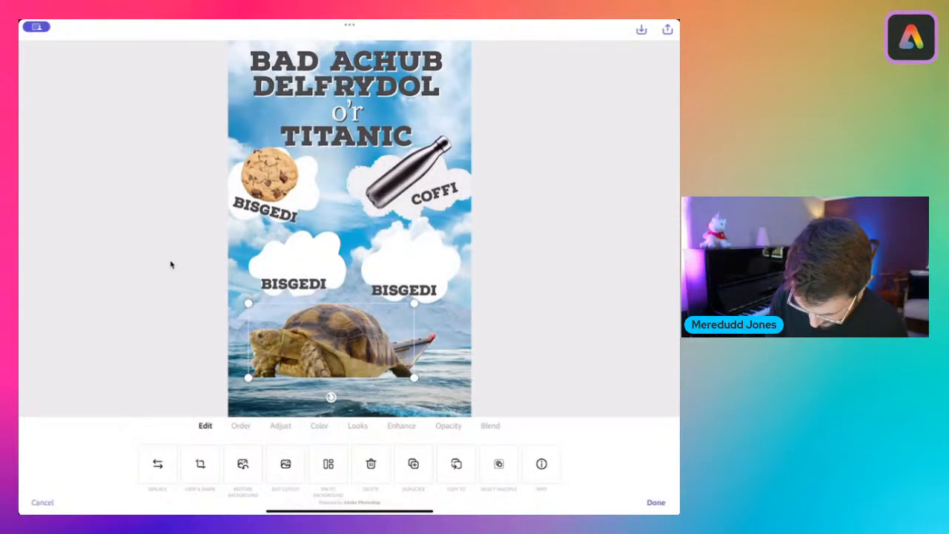
Shrink the tortoise cut-out to a fraction of its size so it fits inside the boat
drag(249, 303, 292, 355)
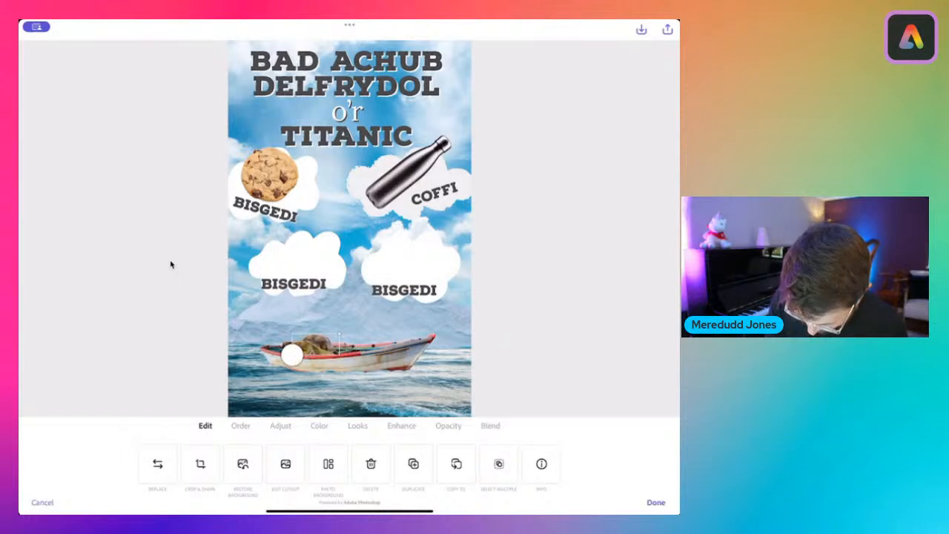
click(170, 264)
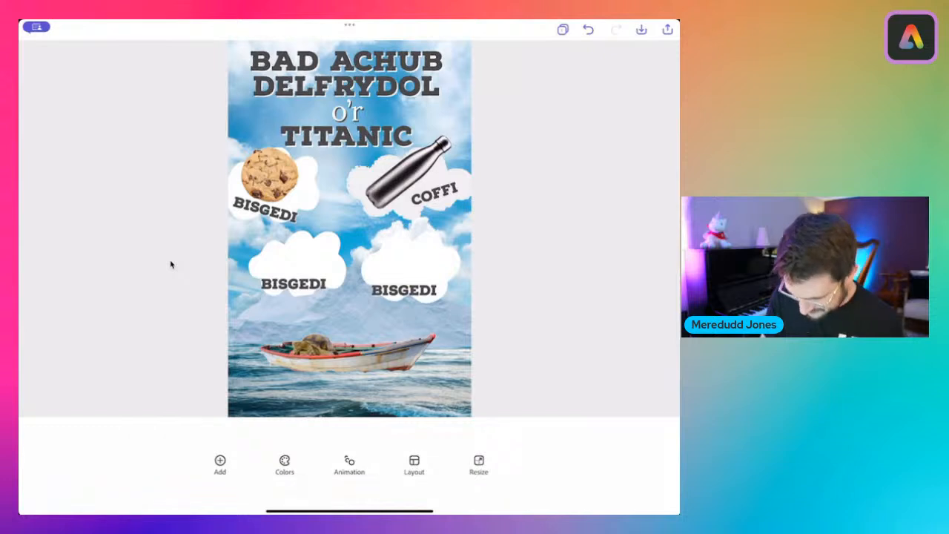
scroll(171, 265, down, 2)
scroll(171, 265, down, 1)
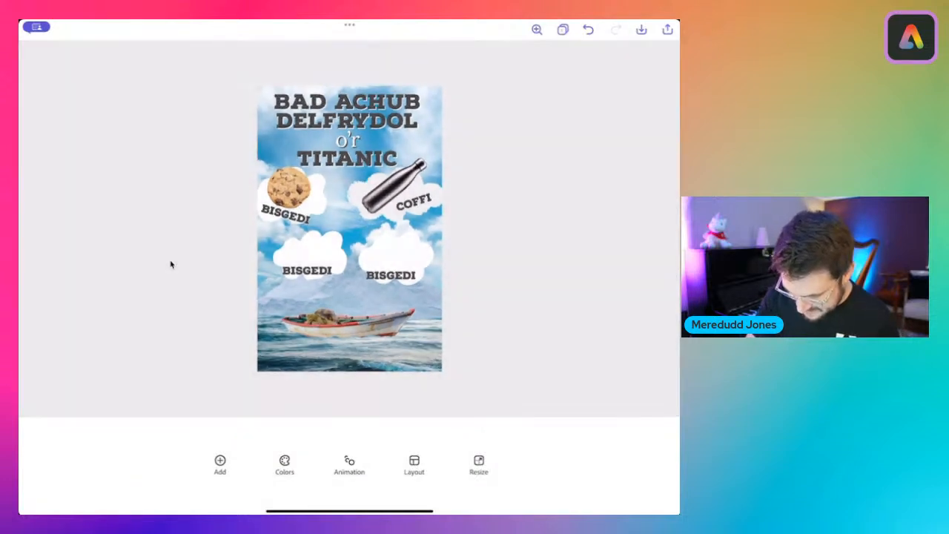
Duplicate the BISGEDI label under the lower-left cloud and place the copy on the water centred below the boat
click(391, 275)
click(171, 265)
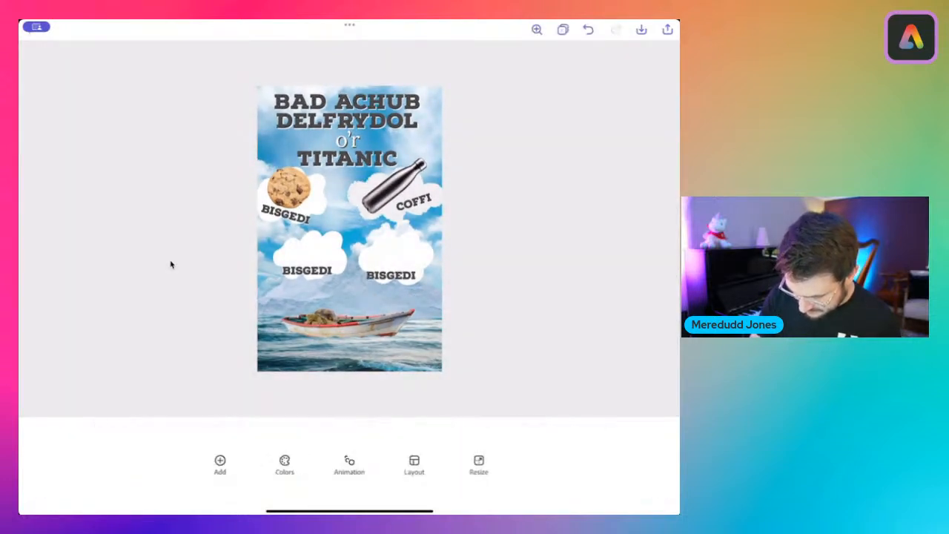
click(395, 252)
click(307, 270)
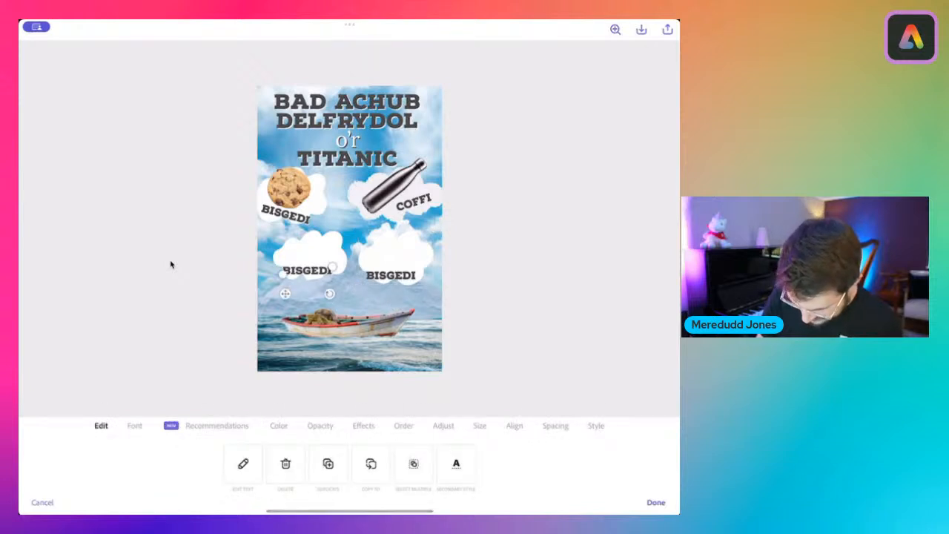
drag(308, 272, 347, 360)
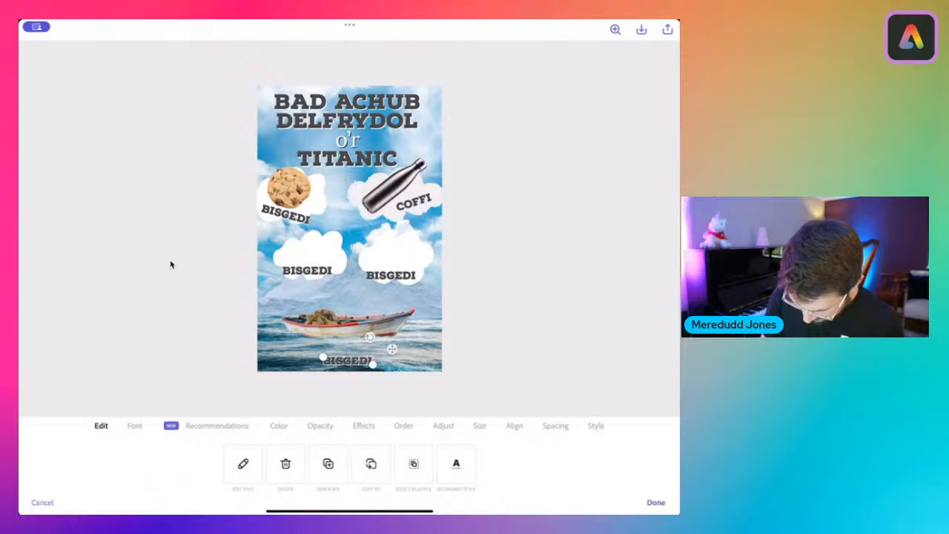
Swap the copied label's colours so its text is white with a dark grey shadow
click(278, 426)
click(383, 463)
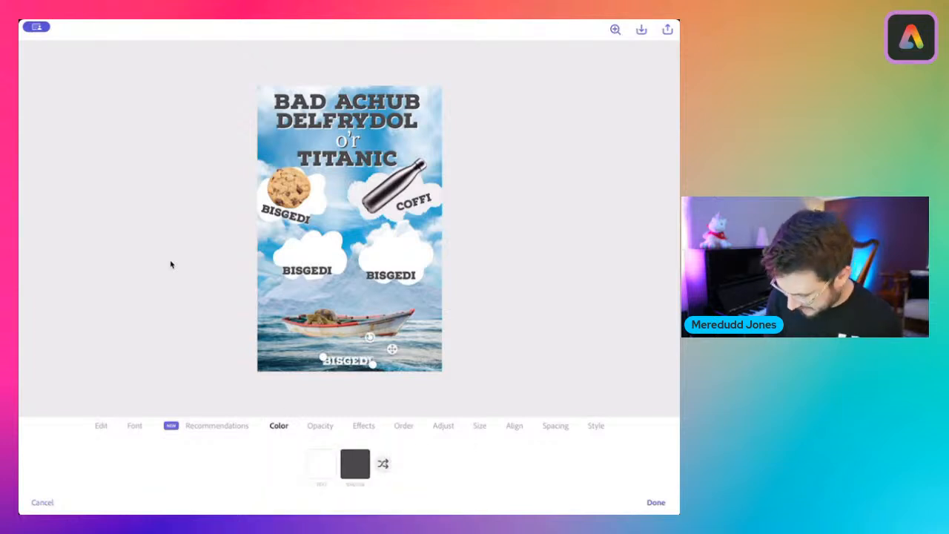
click(171, 264)
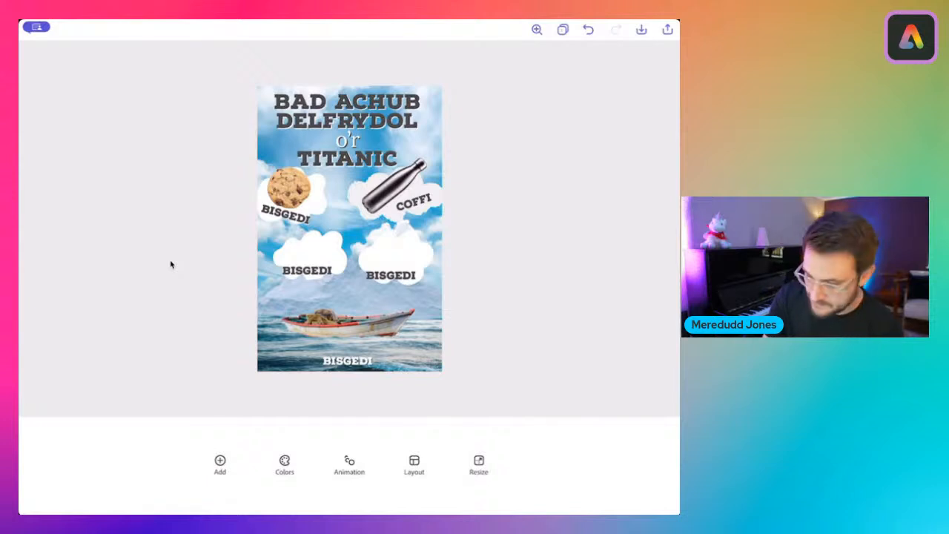
Export the poster for sharing as Images and review the available sharing destinations
click(667, 30)
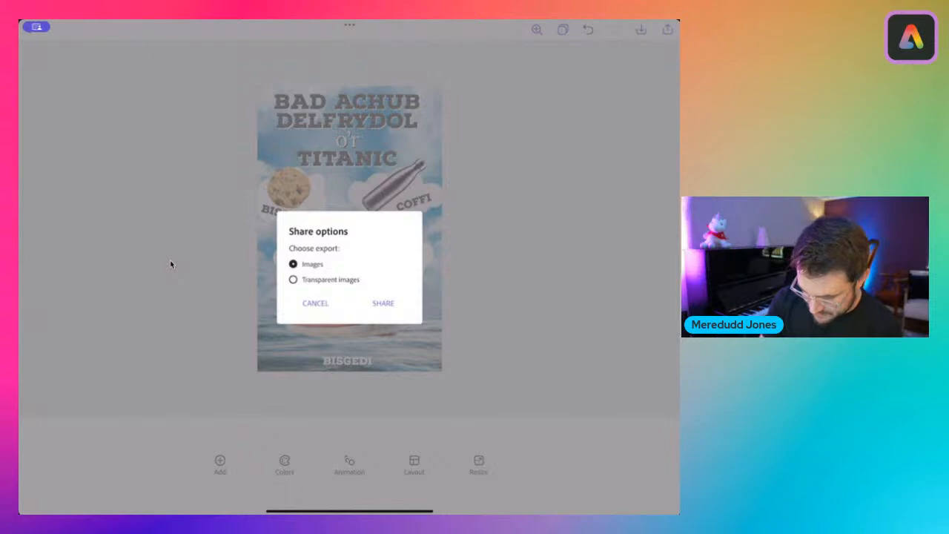
click(383, 303)
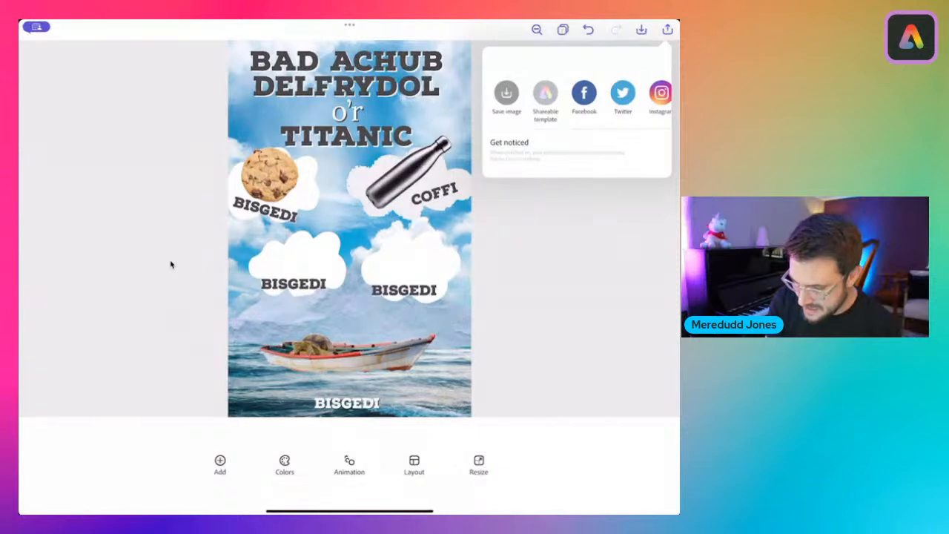
scroll(577, 96, right, 2)
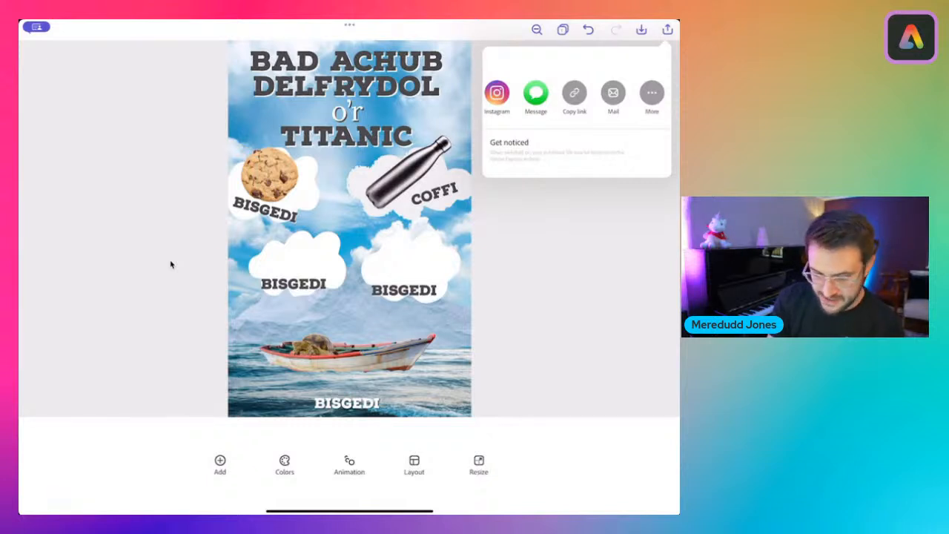
click(171, 265)
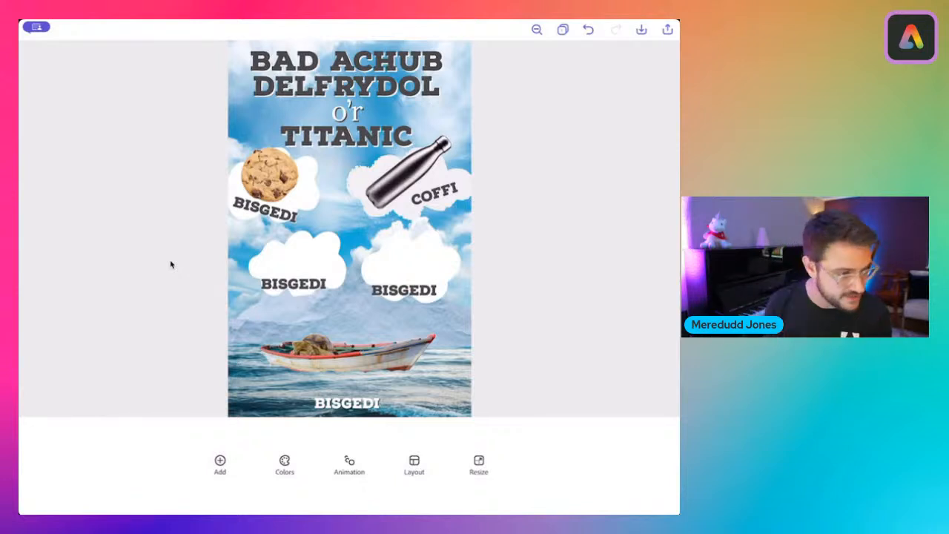
Switch to Adobe Express in the desktop browser, return to its home page and start a new web page
drag(349, 512, 381, 374)
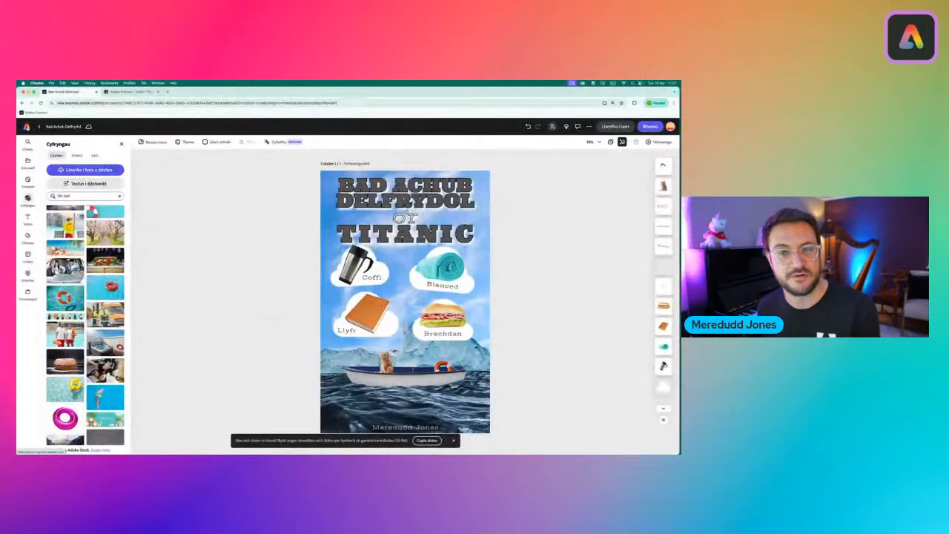
click(111, 182)
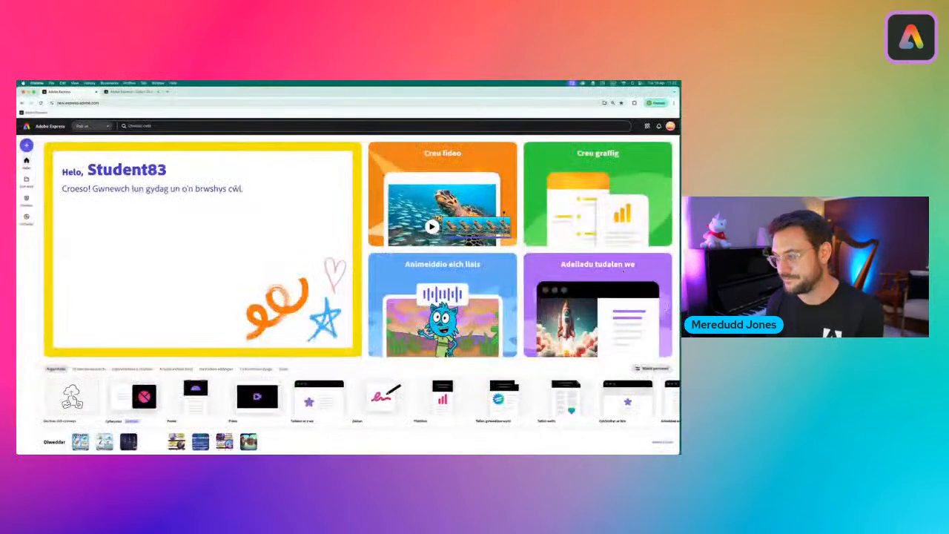
click(607, 270)
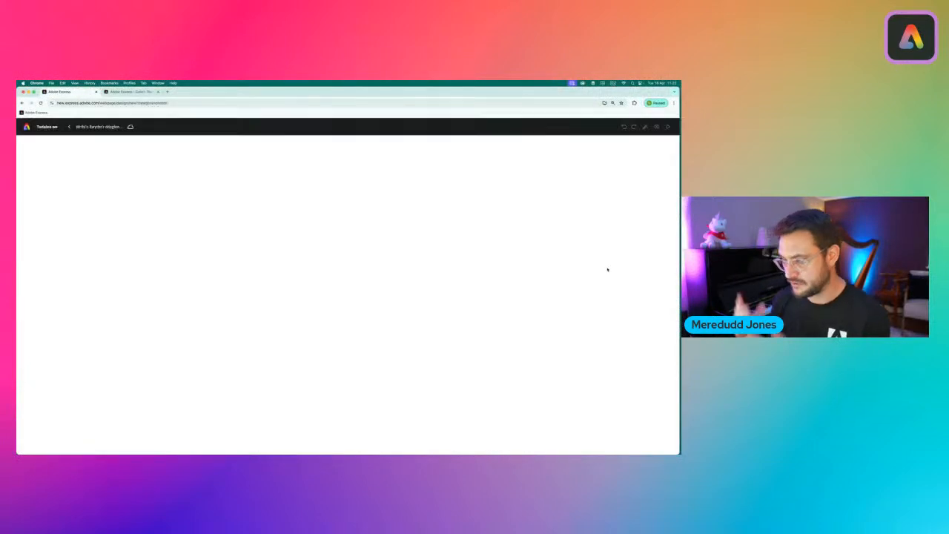
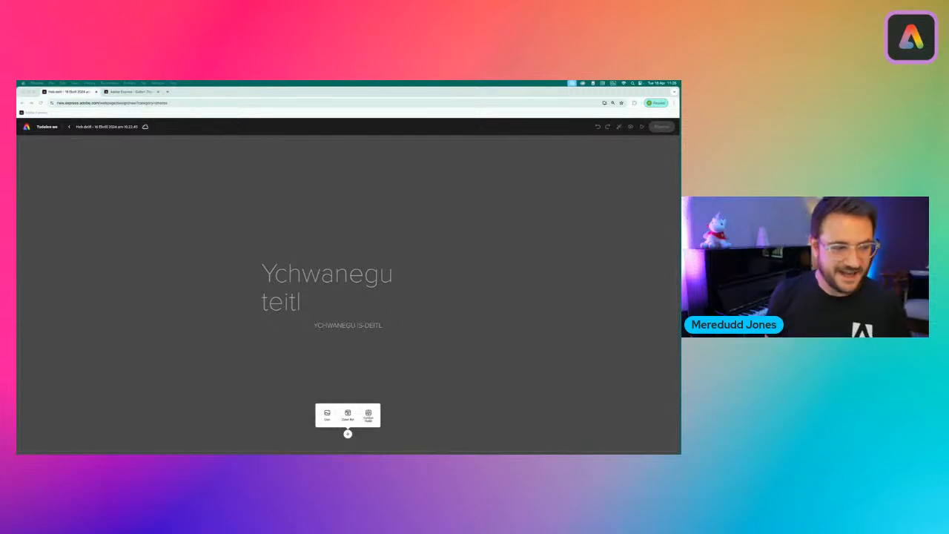
Examine the published Titanic challenge page down to the instructions and facts for "Her 2: Rhifau'r Titanic"
click(677, 273)
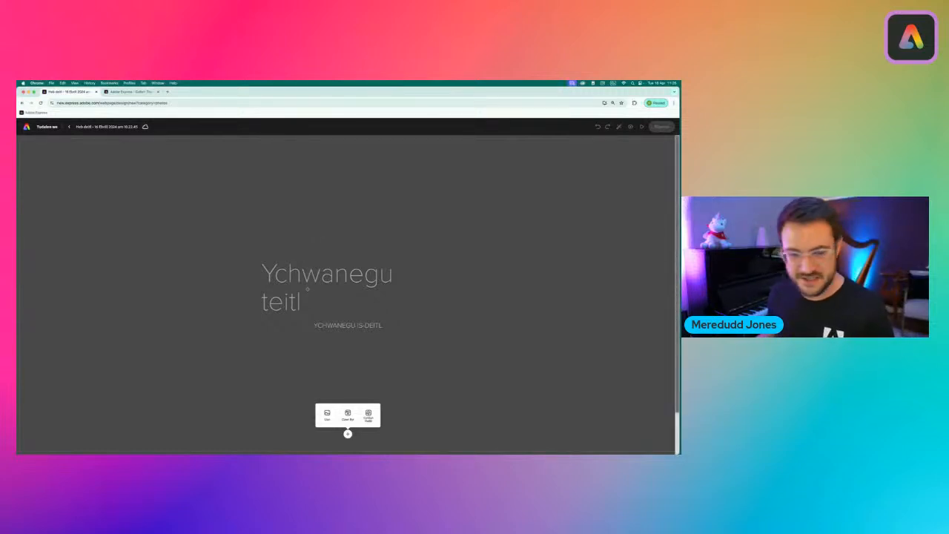
click(129, 93)
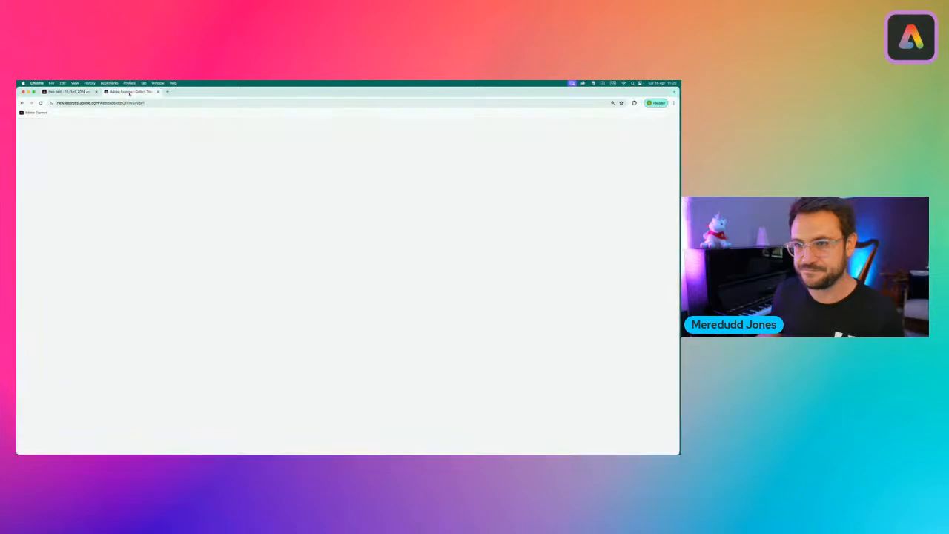
scroll(496, 283, down, 2)
scroll(491, 248, down, 8)
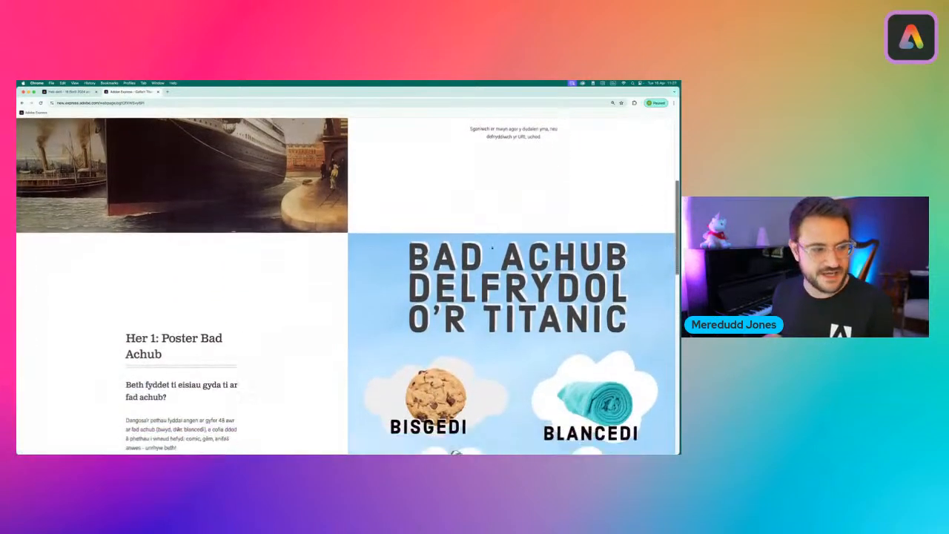
scroll(491, 284, down, 1)
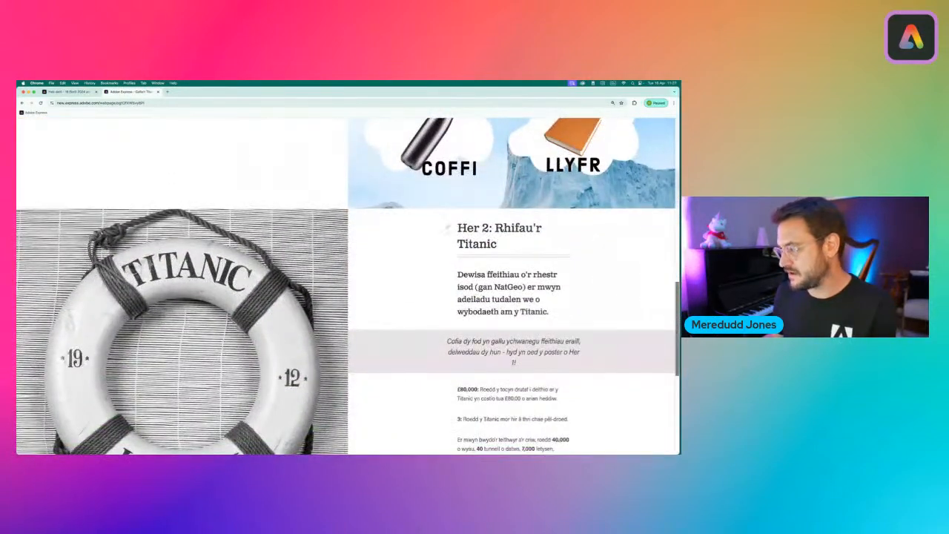
scroll(504, 160, down, 3)
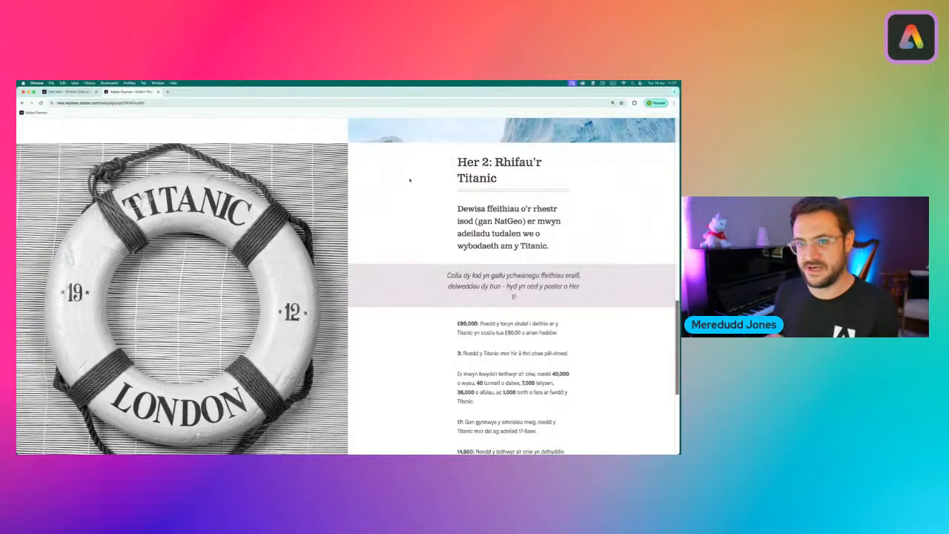
Return to the new web page and give it the title "Rhifau'r Titanic"
click(67, 91)
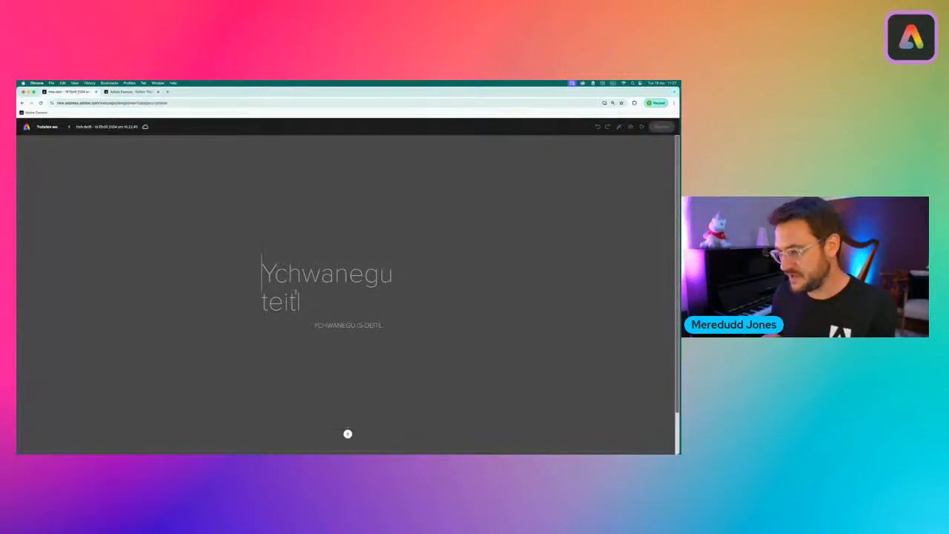
text(R)
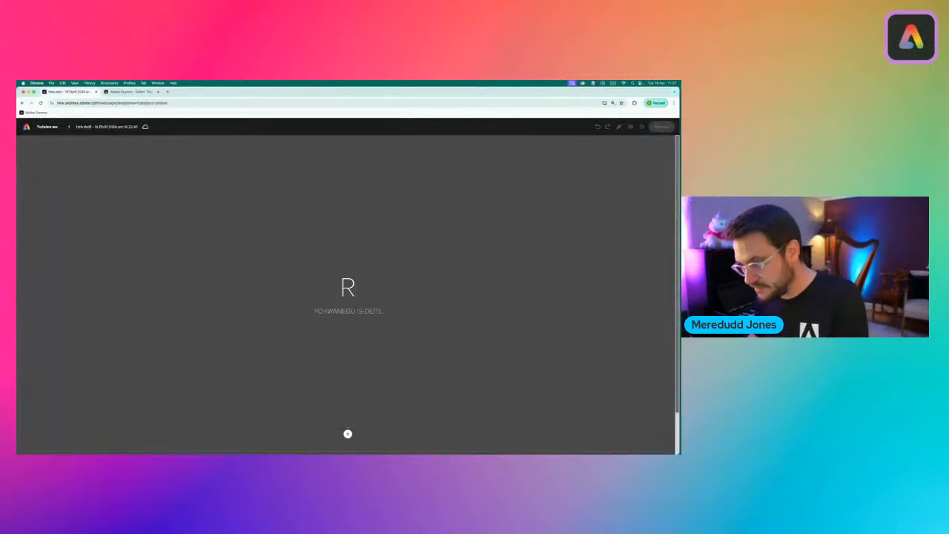
text(hifau'r T)
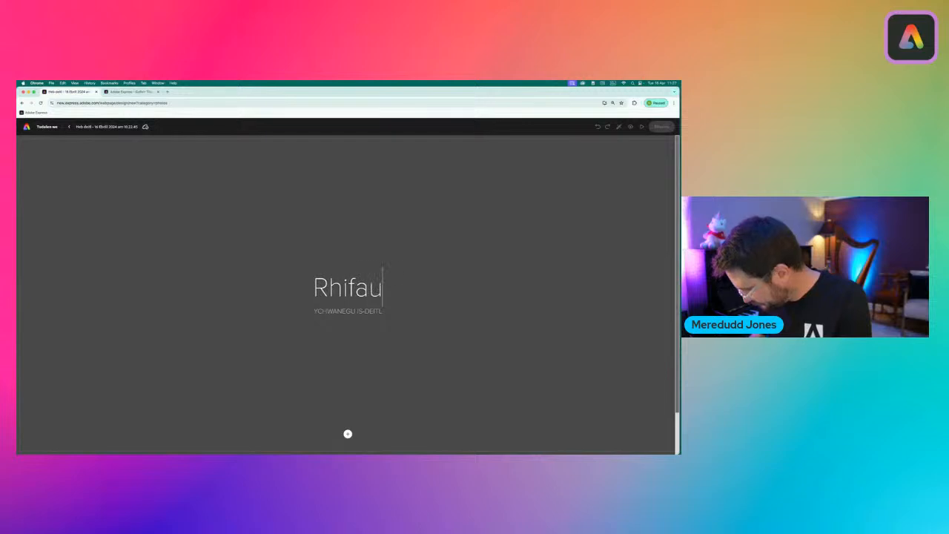
text(itanic)
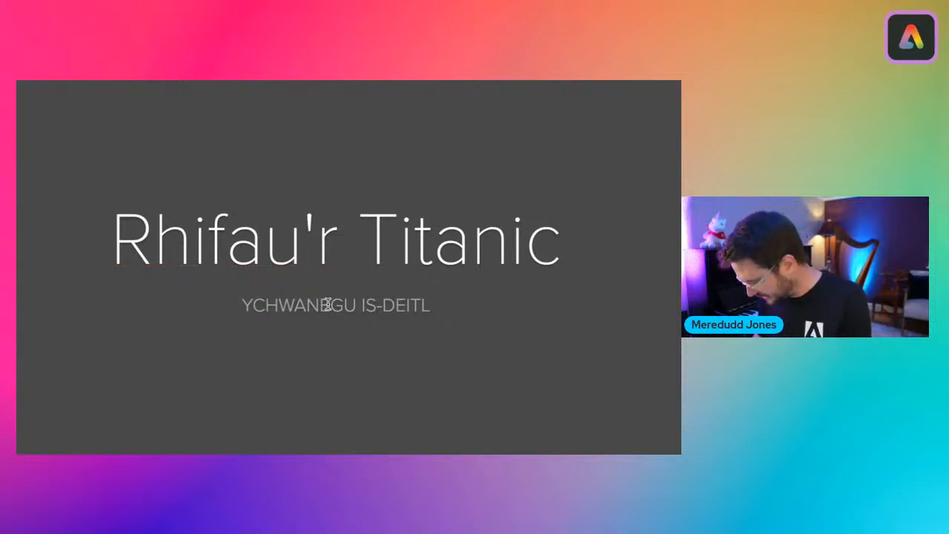
Fill in the subtitle with "GAN" followed by the author's full name
text(ME)
key(BackSpace)
key(BackSpace)
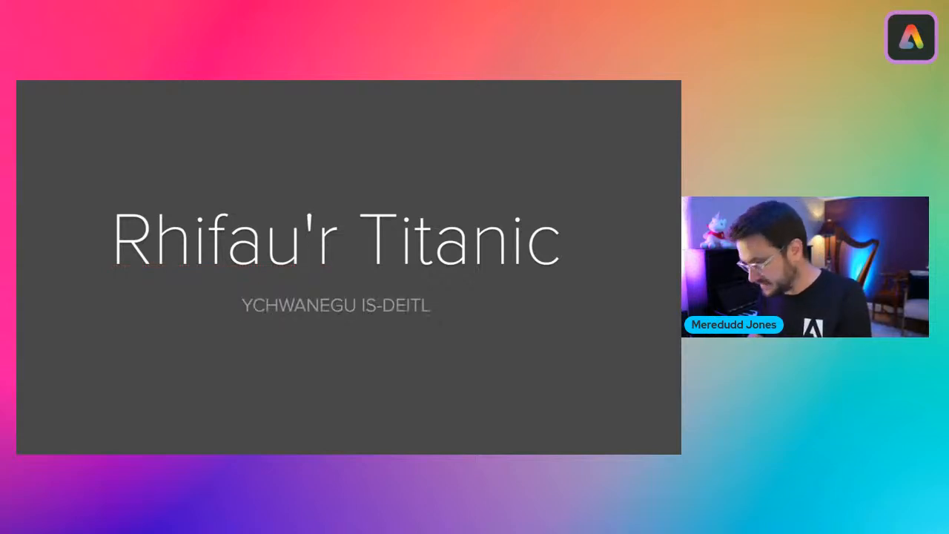
text(GAN)
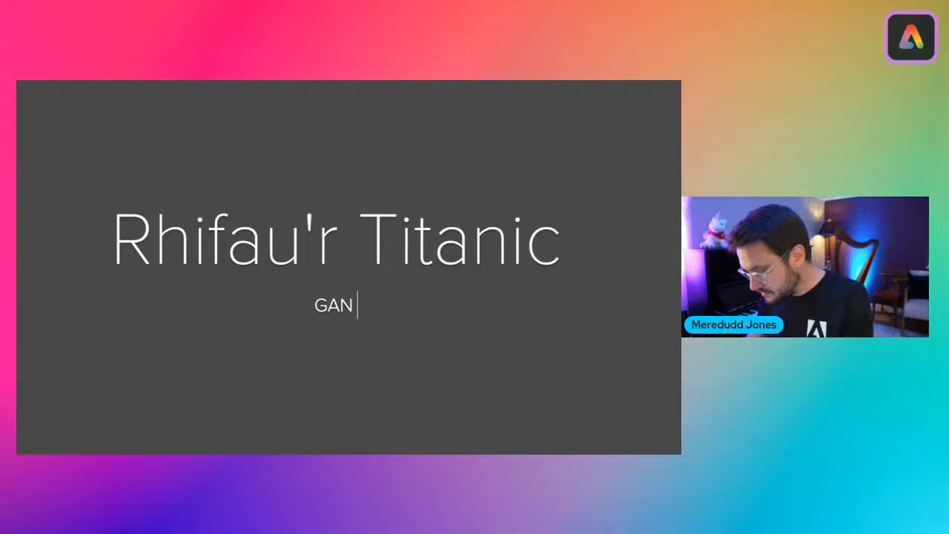
text( MEREDUDD)
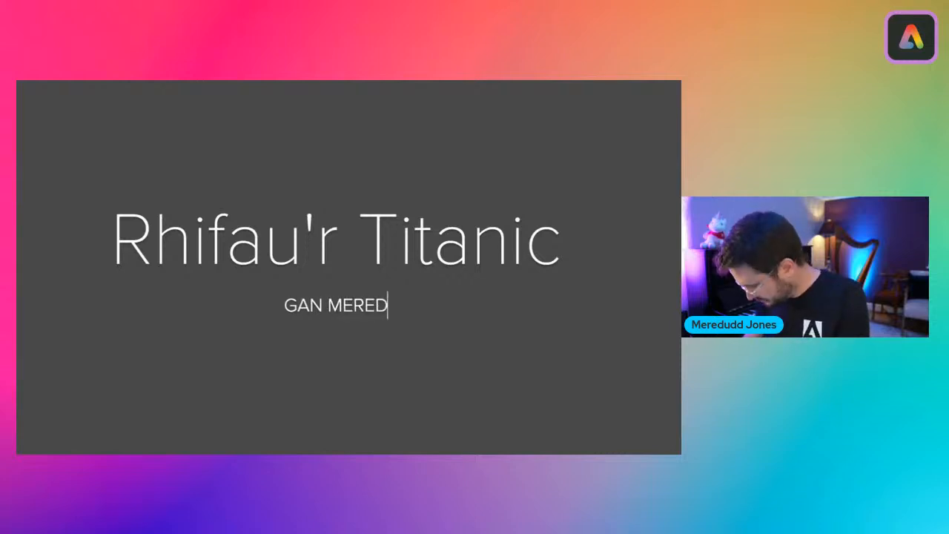
text( JONES)
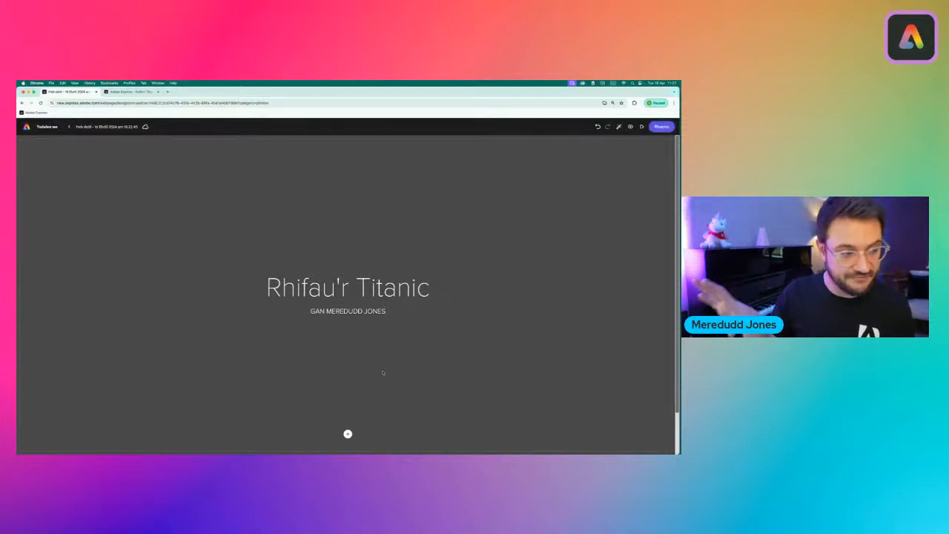
Open the photo library for the title section's background and search it for "titanic"
click(348, 434)
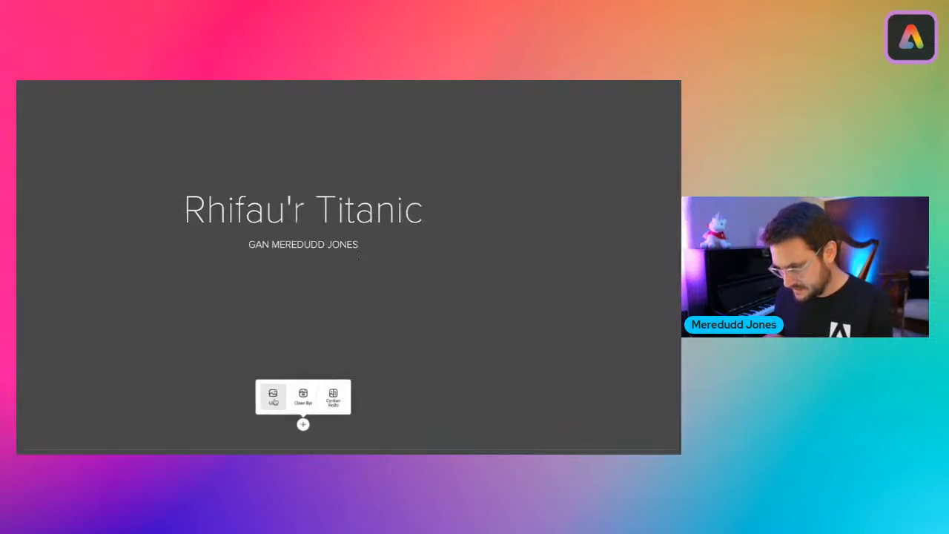
click(276, 365)
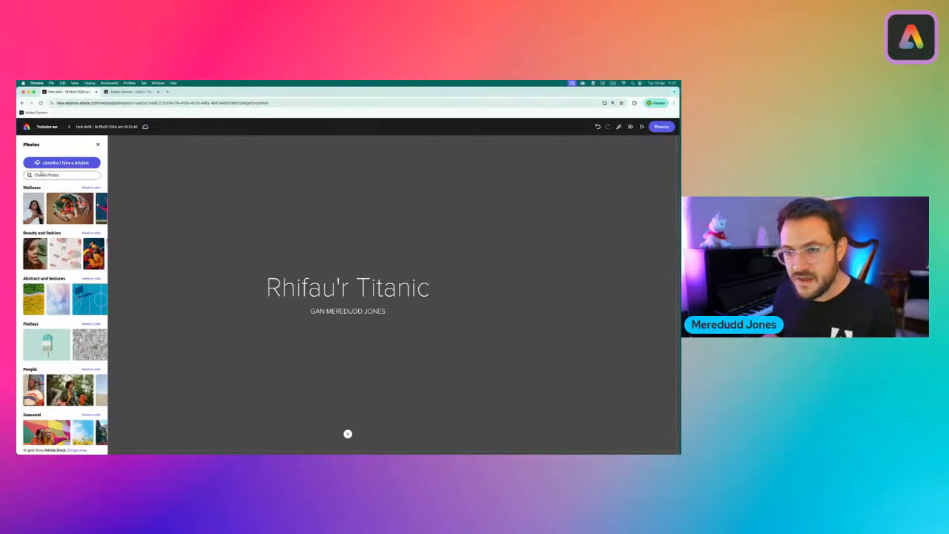
click(35, 175)
text(titanic)
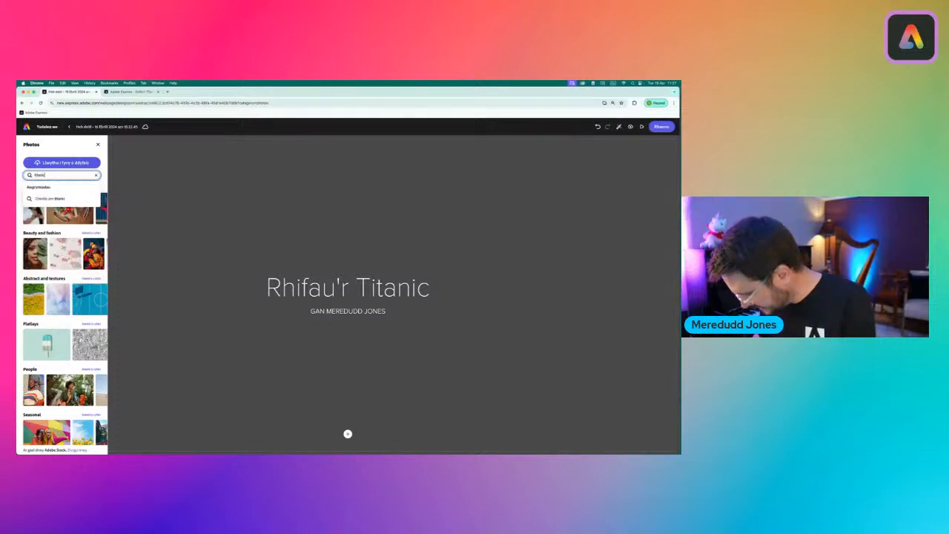
key(Return)
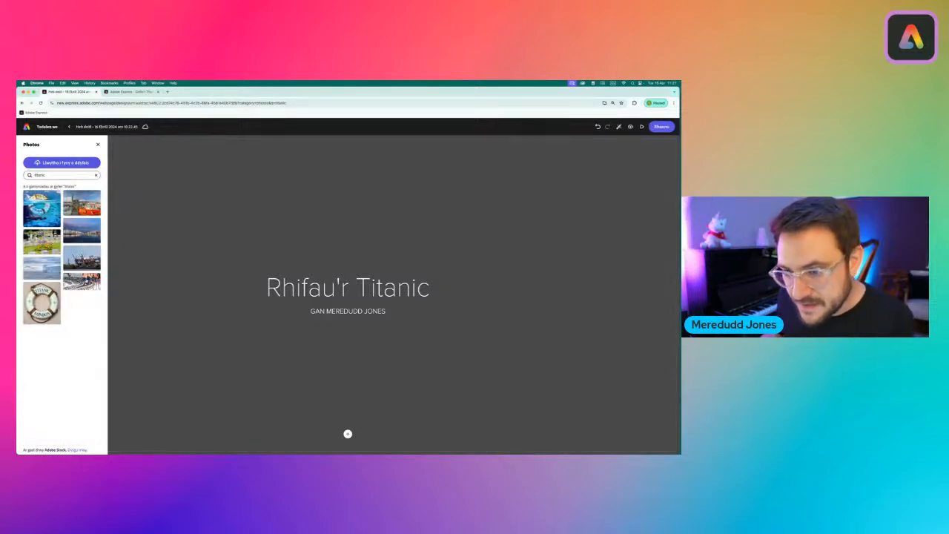
Search the photo library for "shipwreck" and set the blue underwater photo of a sunken ship's bow as the title background
double_click(54, 174)
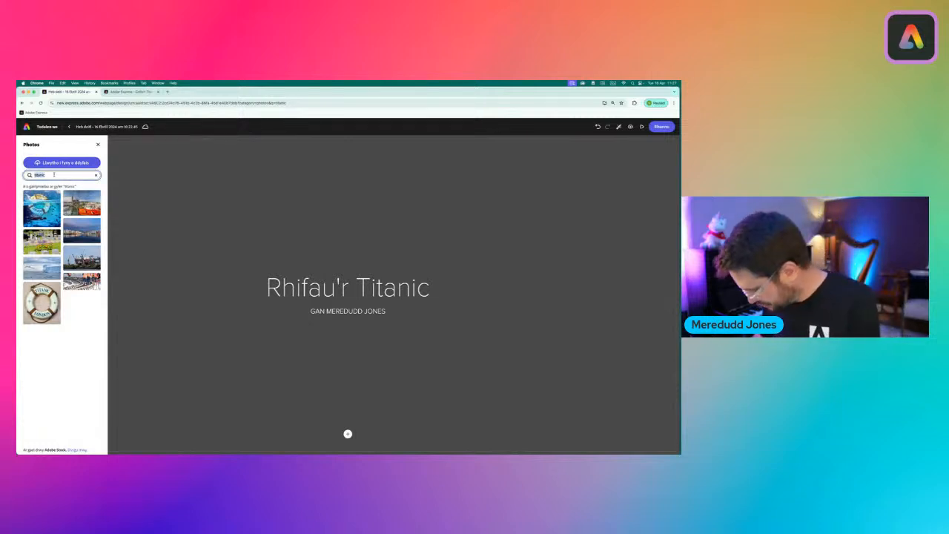
text(shipwreck)
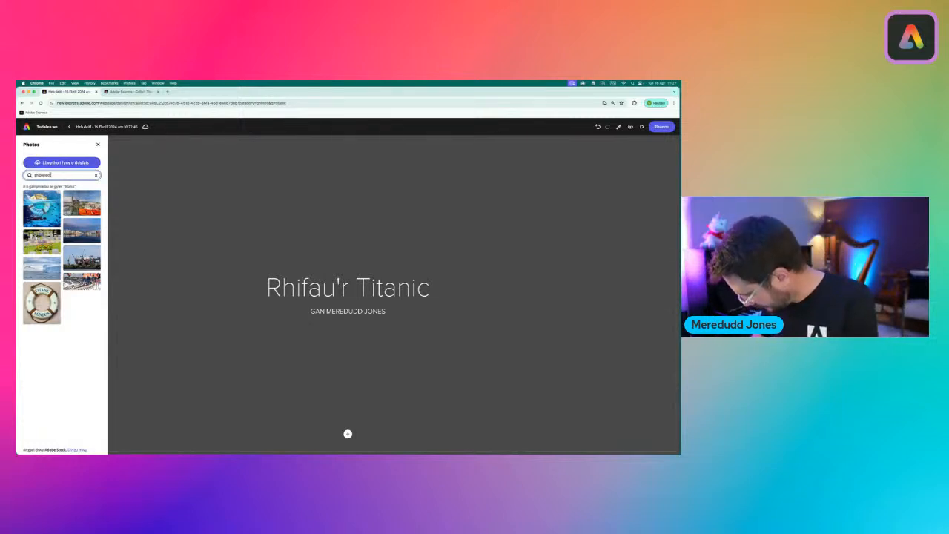
key(Return)
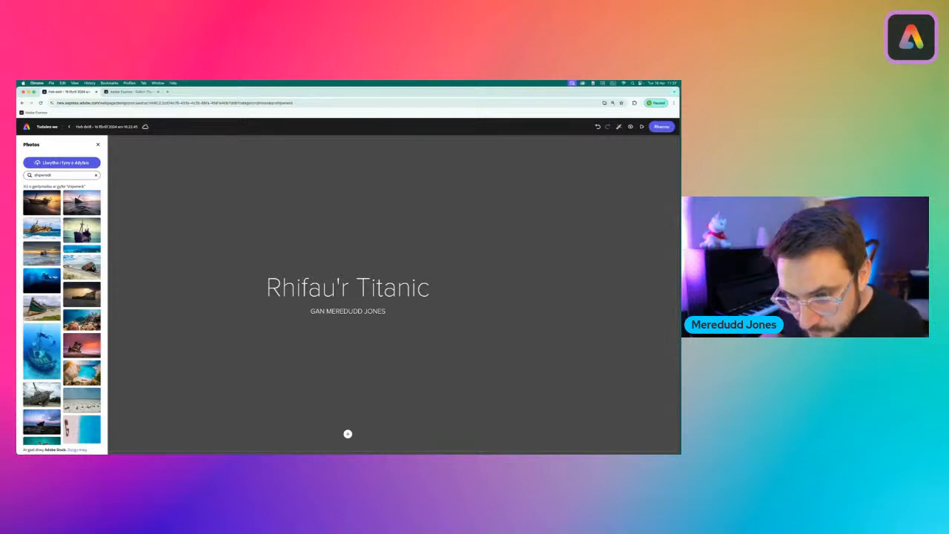
scroll(77, 271, down, 3)
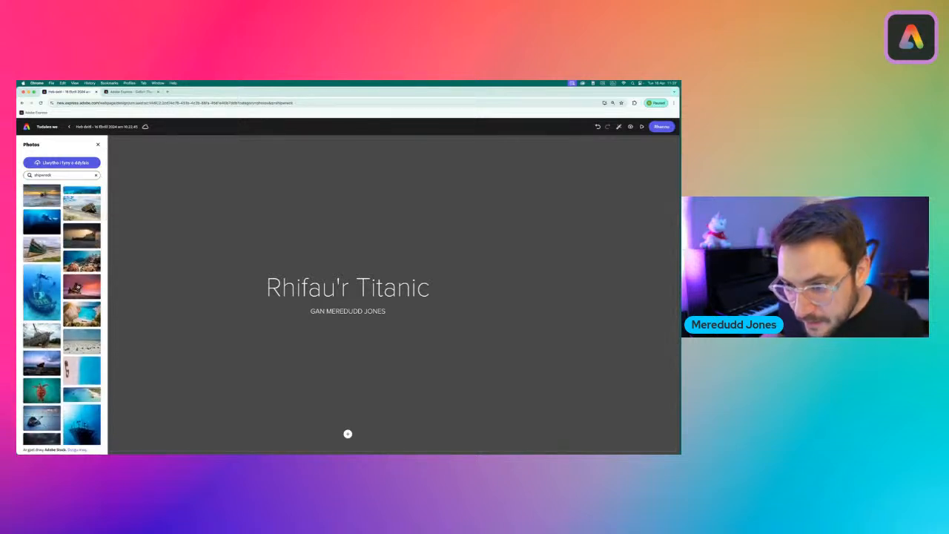
scroll(62, 315, down, 3)
click(82, 265)
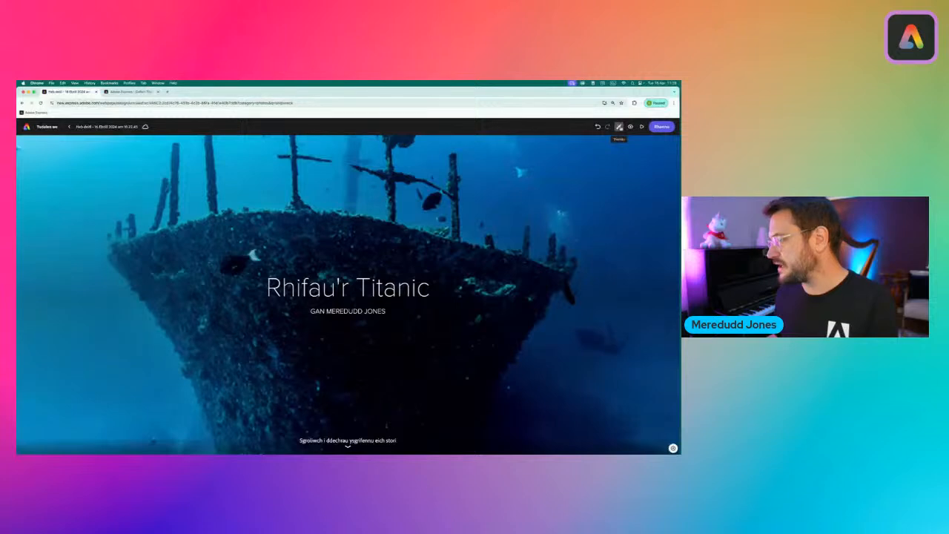
Open the page's theme choices and apply the Vintage theme to the web page
click(619, 127)
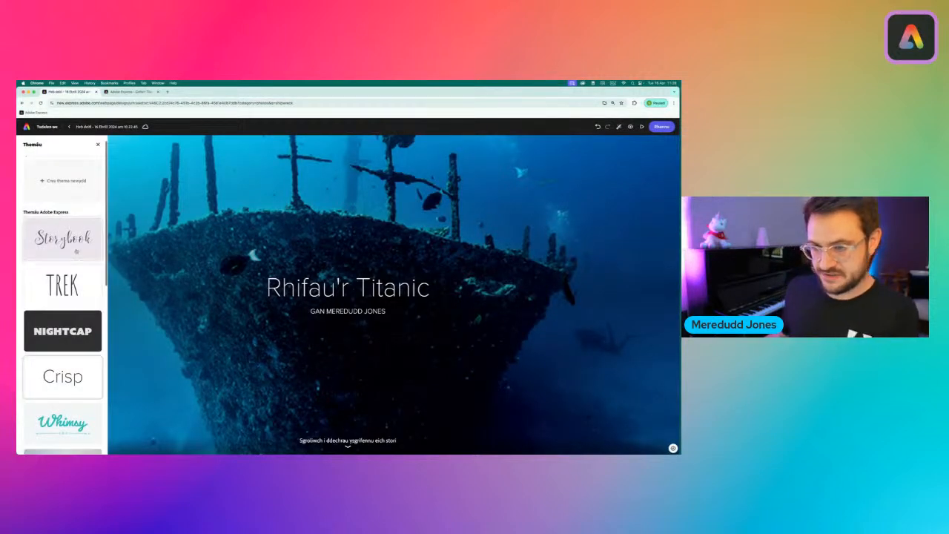
scroll(60, 297, down, 2)
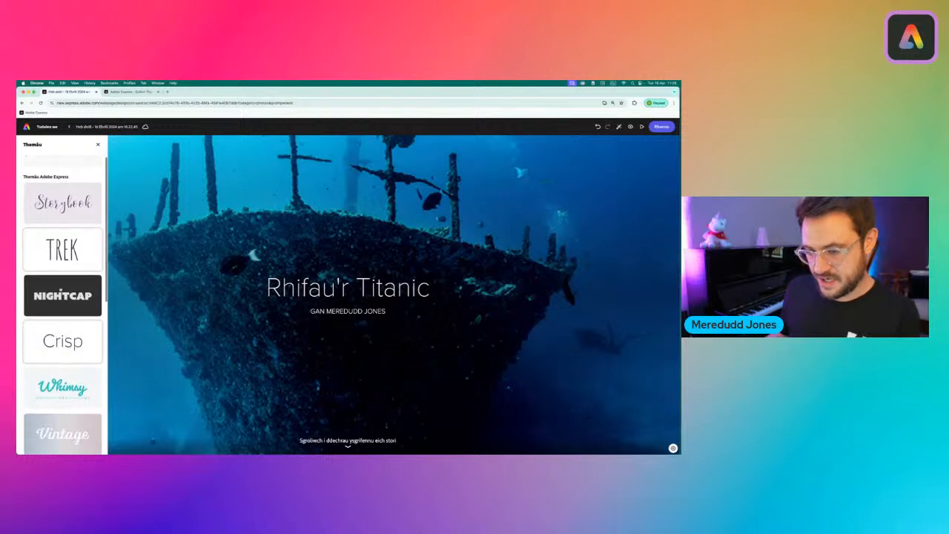
scroll(75, 362, down, 8)
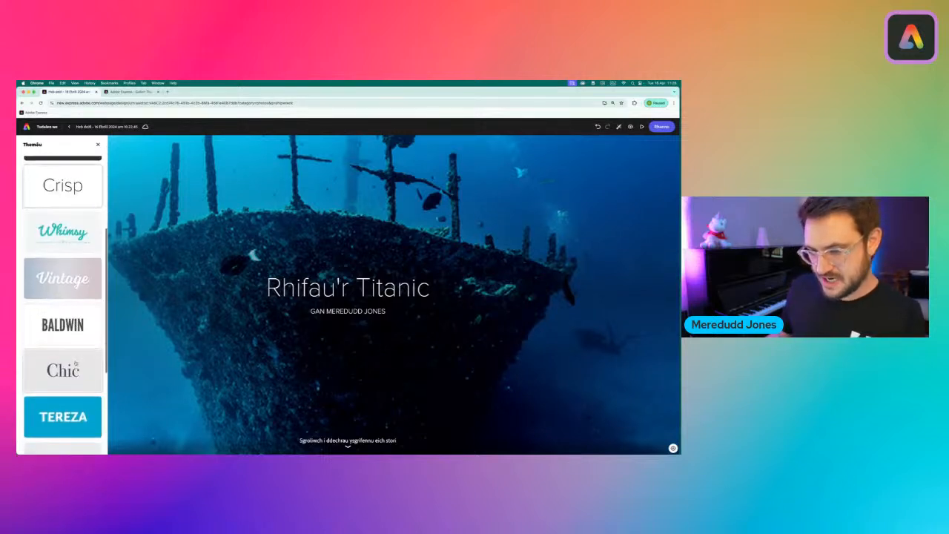
scroll(76, 359, up, 3)
scroll(76, 360, up, 1)
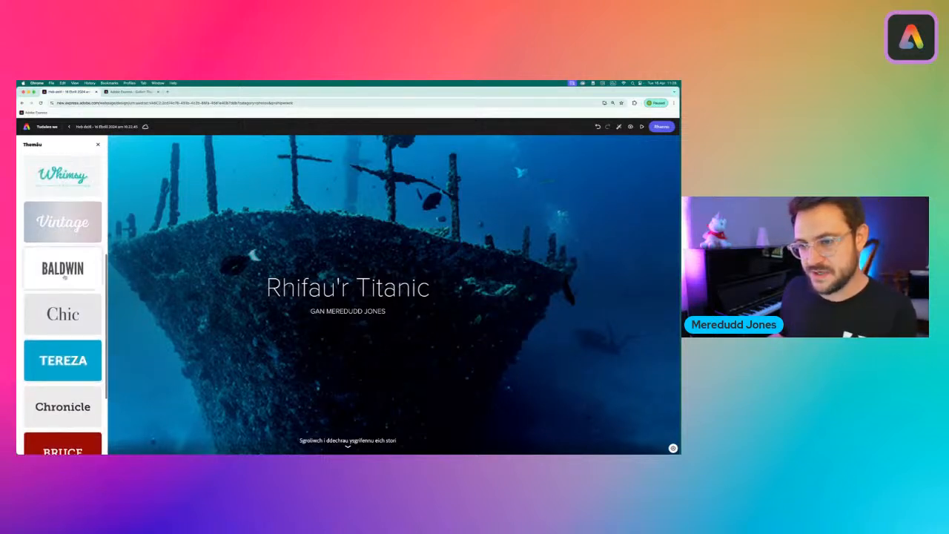
click(64, 227)
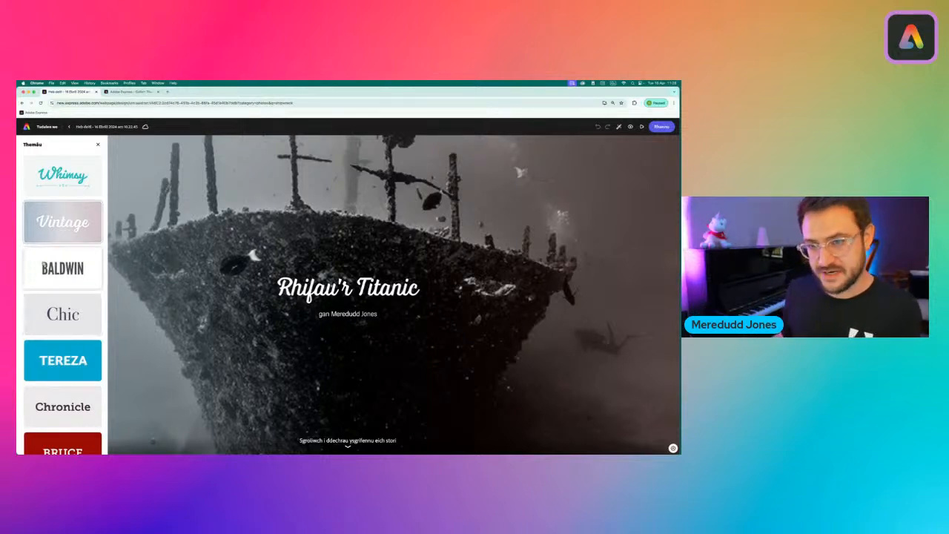
Look through the remaining themes beyond Vintage for other styles for the web page
scroll(45, 224, down, 1)
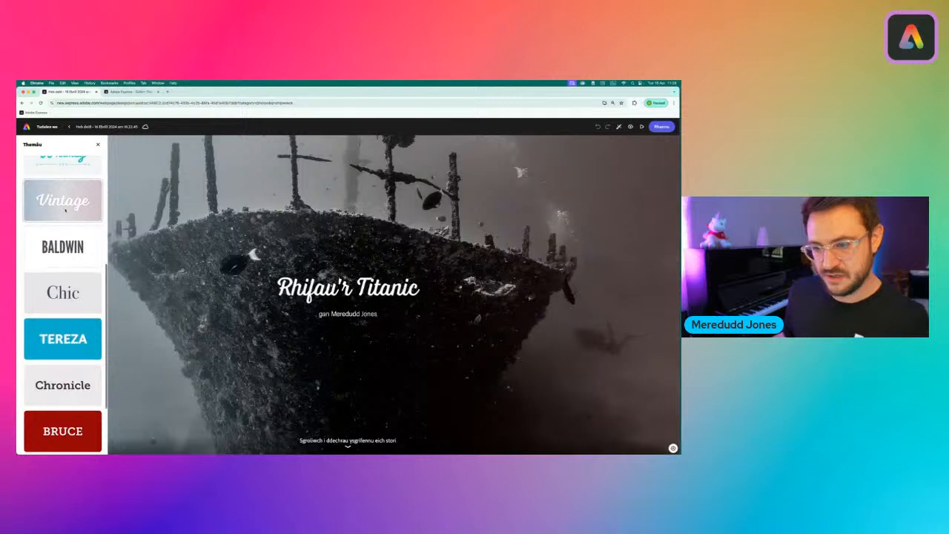
scroll(66, 208, up, 1)
scroll(79, 367, down, 1)
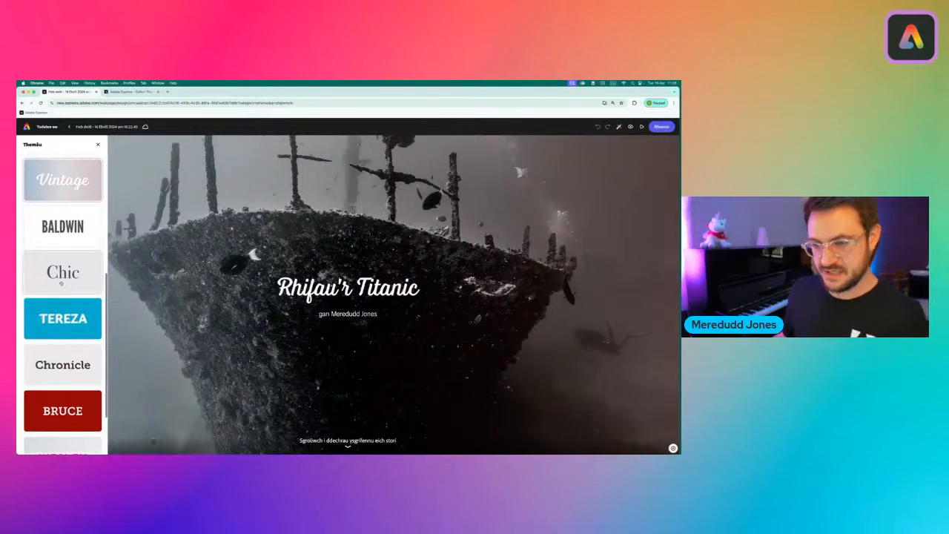
scroll(78, 367, down, 2)
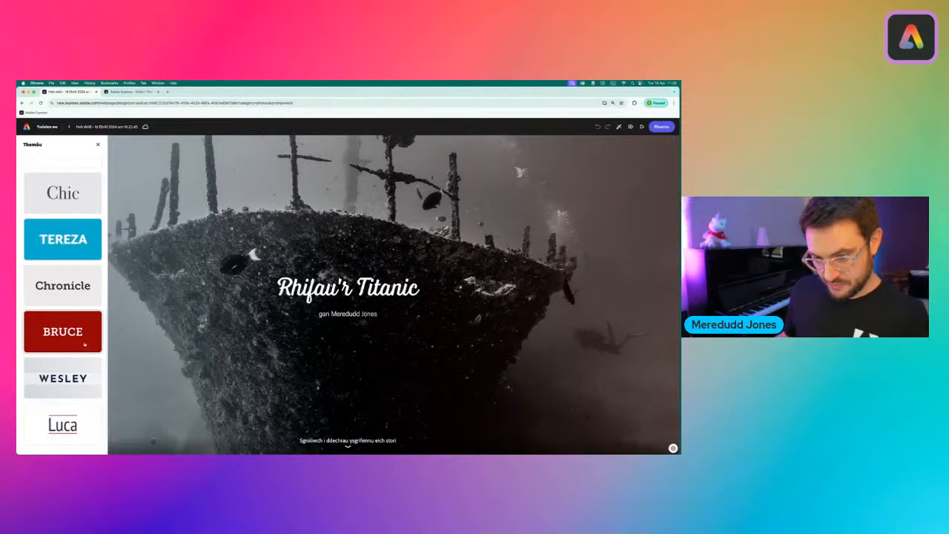
scroll(80, 357, up, 8)
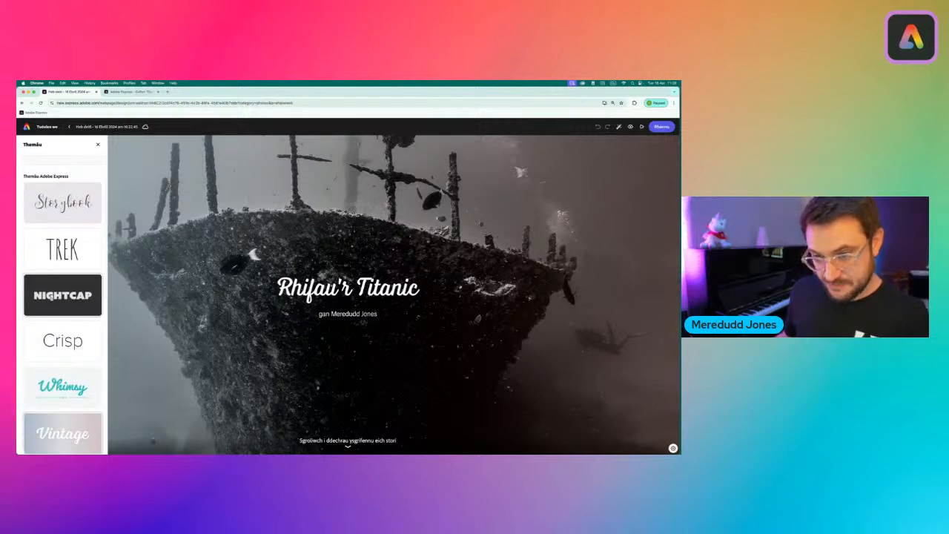
scroll(45, 250, up, 2)
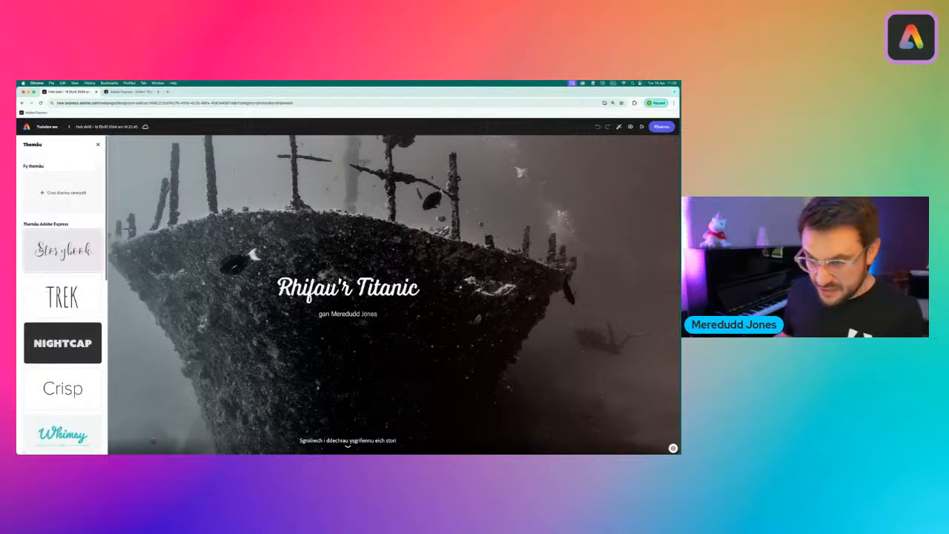
scroll(89, 267, down, 4)
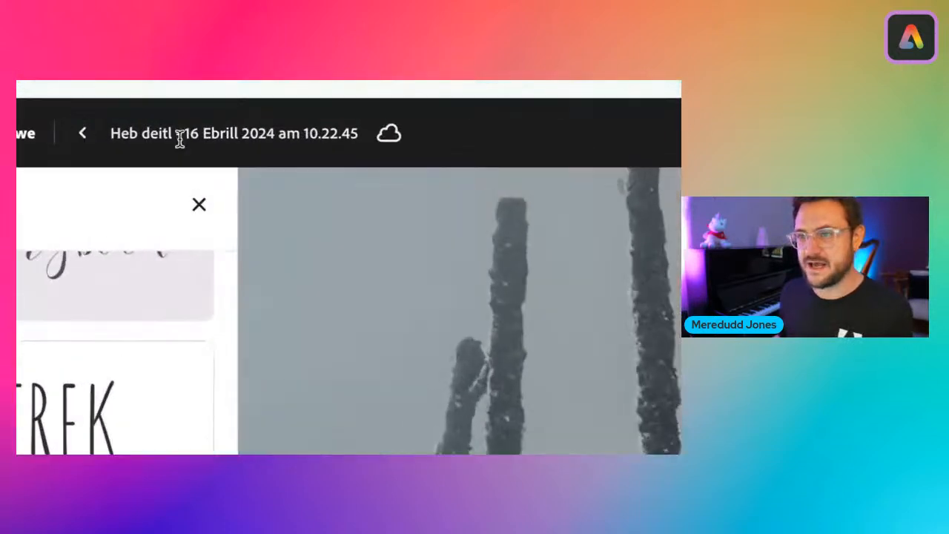
Rename the untitled webpage project as "Rhifau'r Titanic"
click(89, 126)
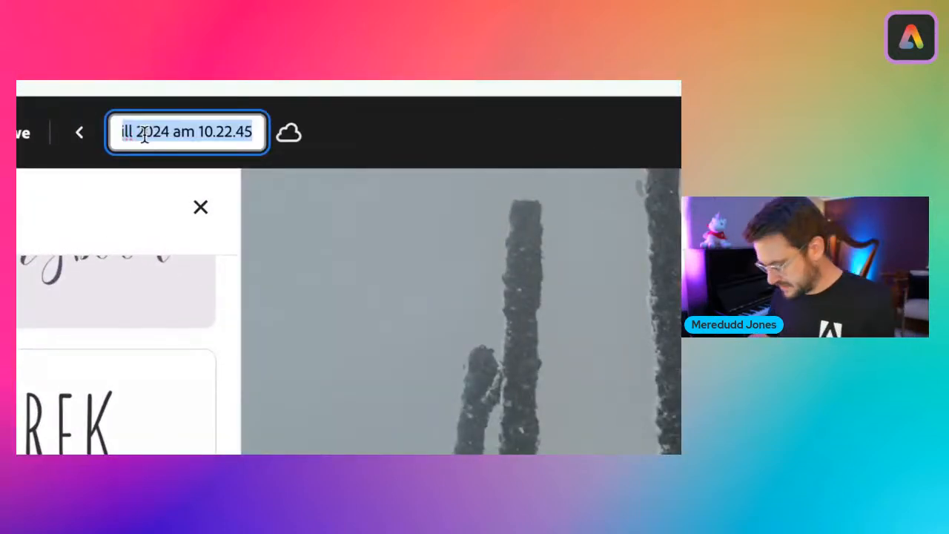
text(Rhifau)
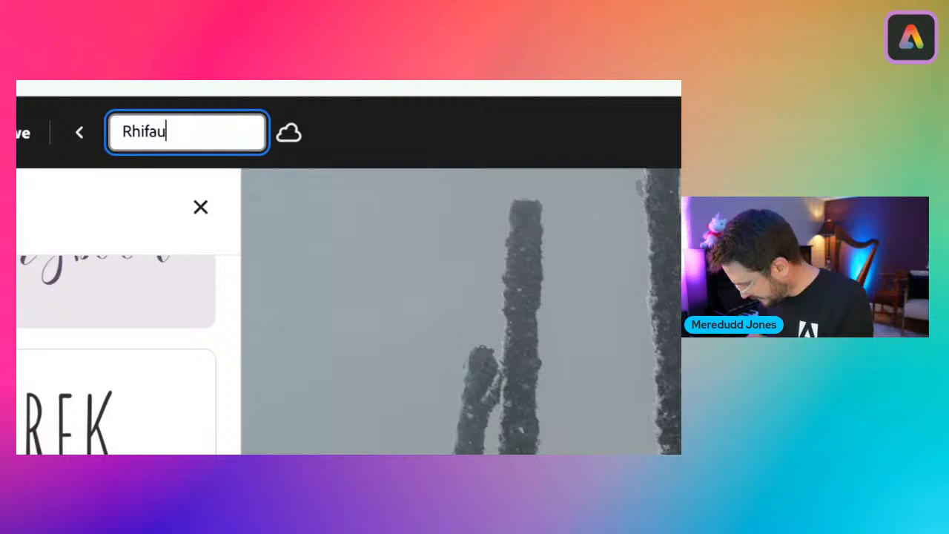
text('r Ti)
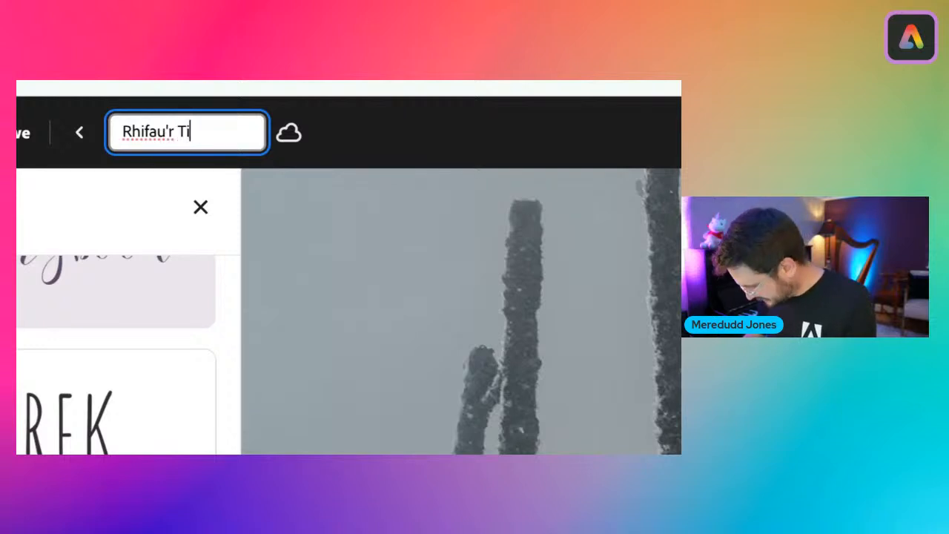
text(tanic)
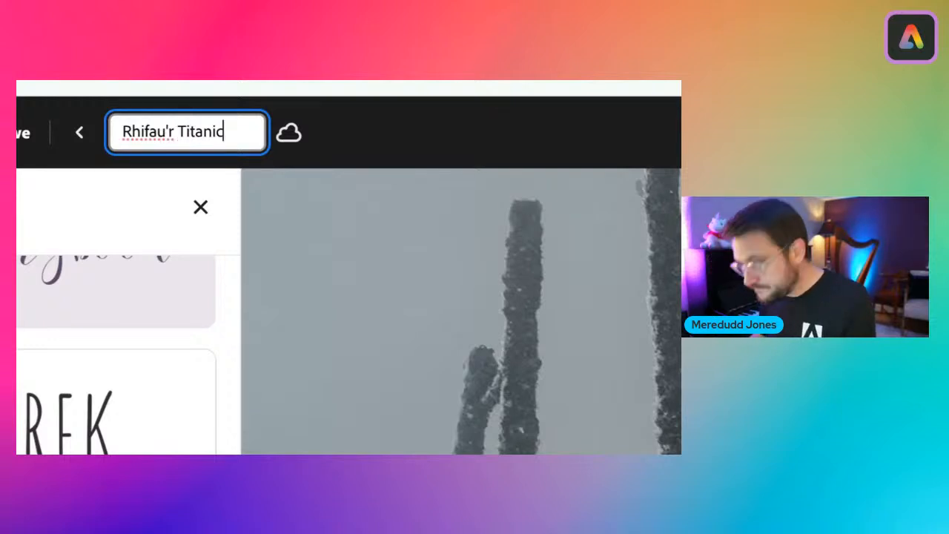
key(Return)
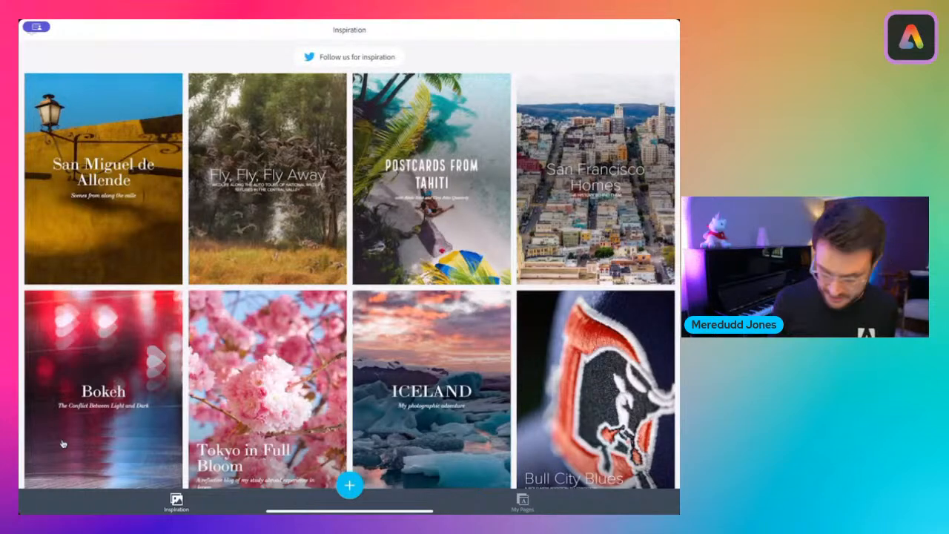
Create a new page in Spark Page on the iPad and give it the title "Rhifau'r Titanic"
click(349, 485)
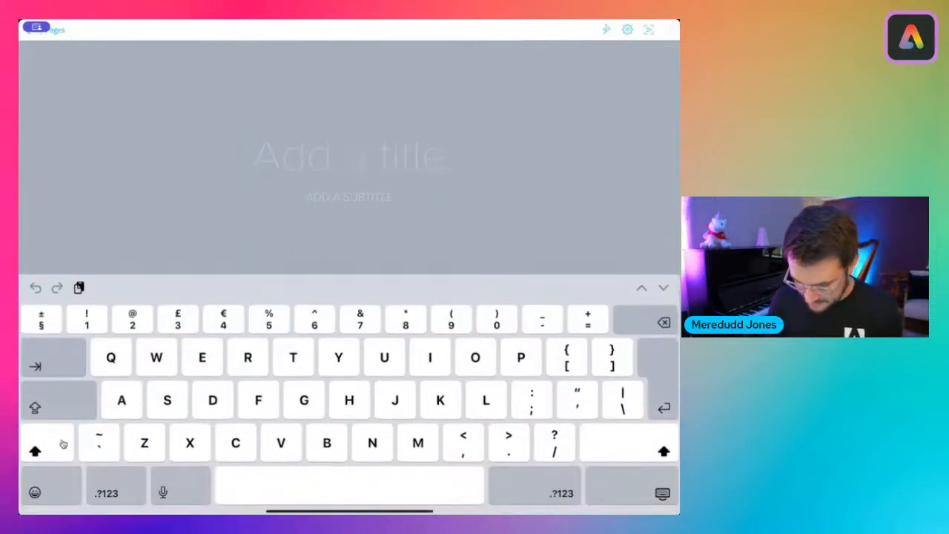
text(Rhifau)
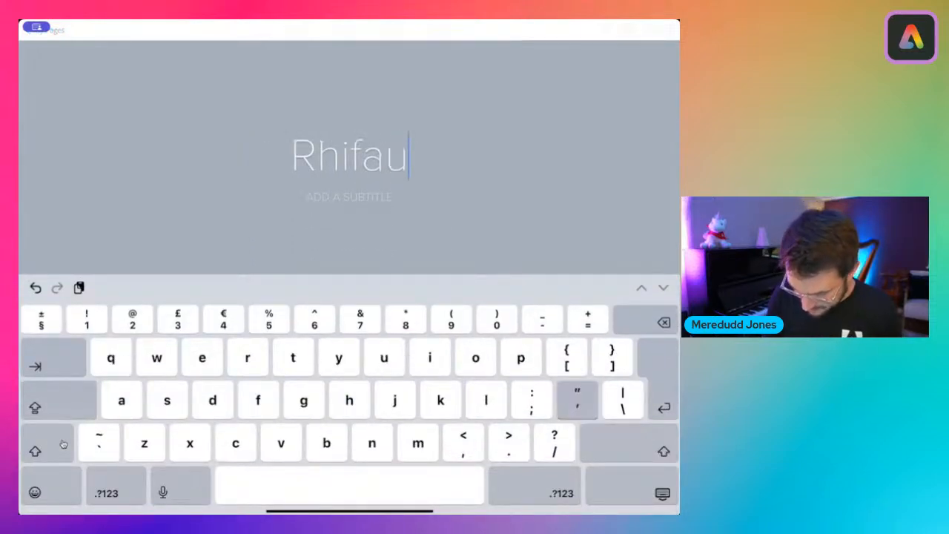
text('r T)
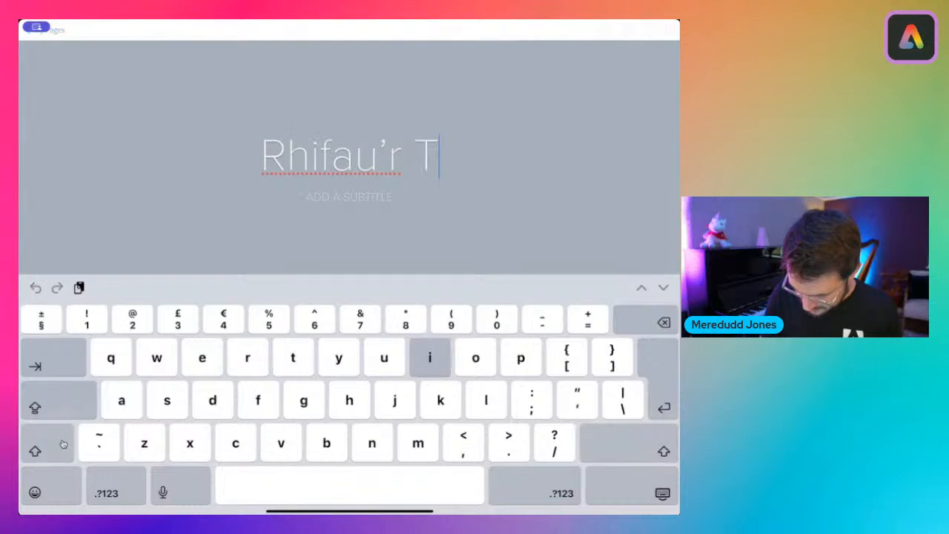
text(itanic)
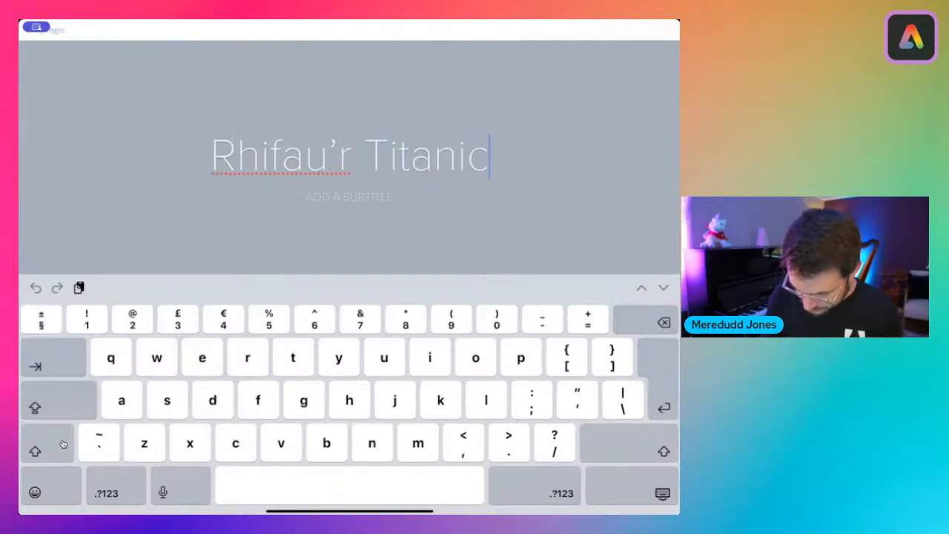
Fill in the page's subtitle with "Gan" followed by the author's full name
key(Return)
text(Gan Mere)
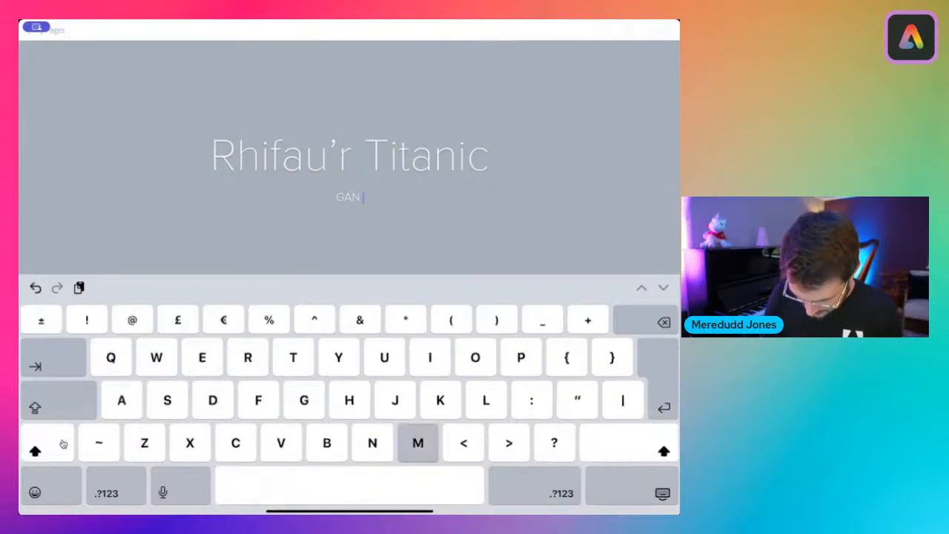
text(dudd Jo)
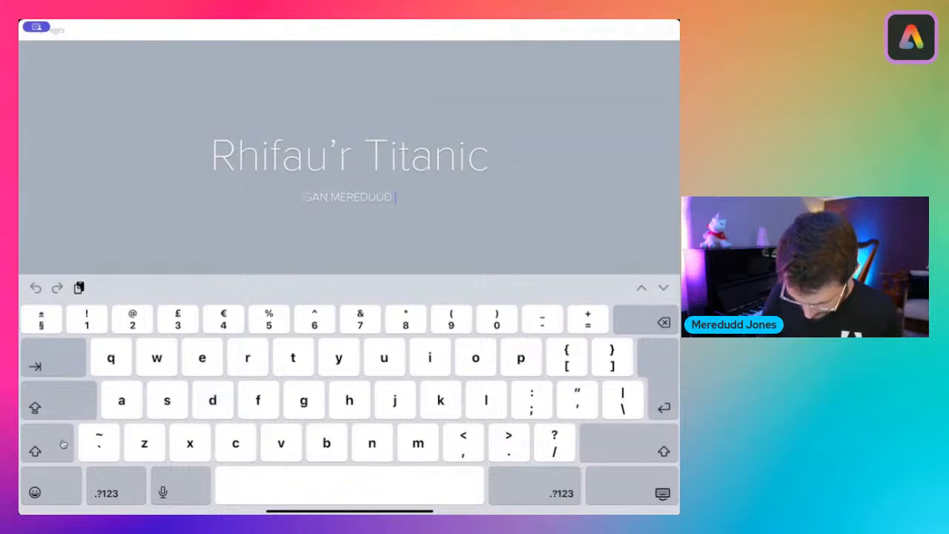
text(ES)
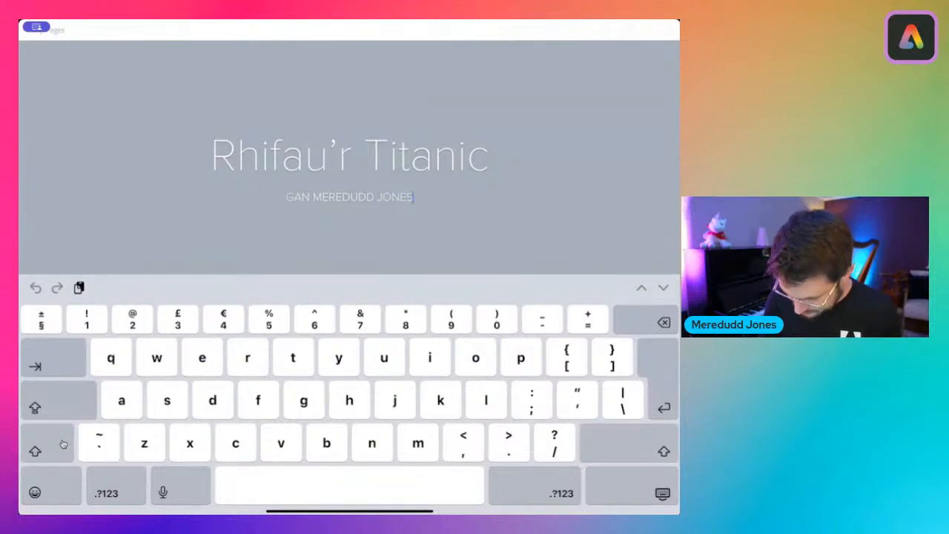
key(Escape)
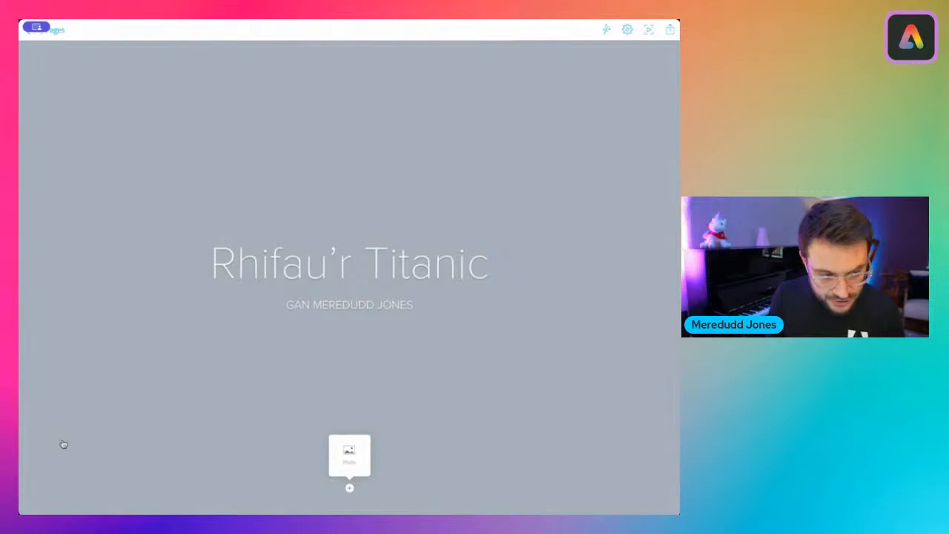
Start adding a cover photo and search the free images for "titanic"
click(349, 455)
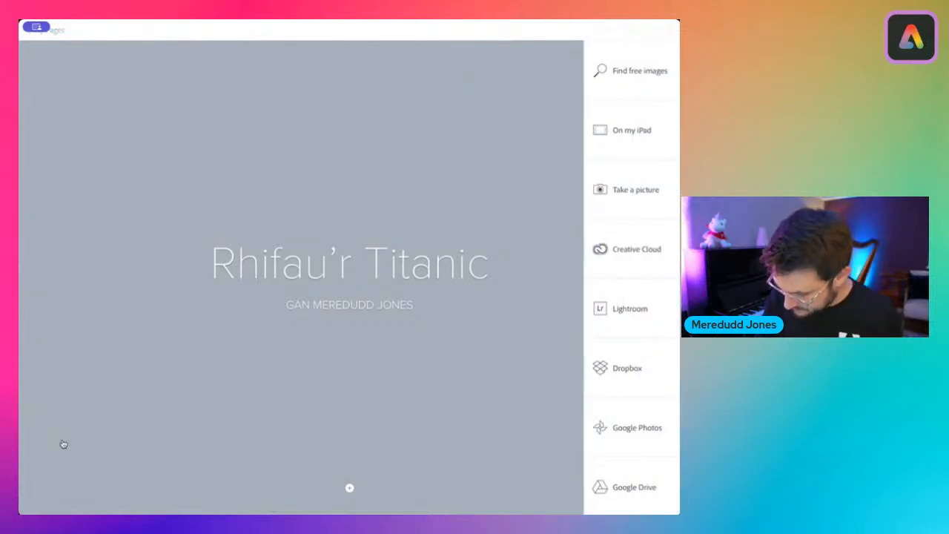
click(632, 71)
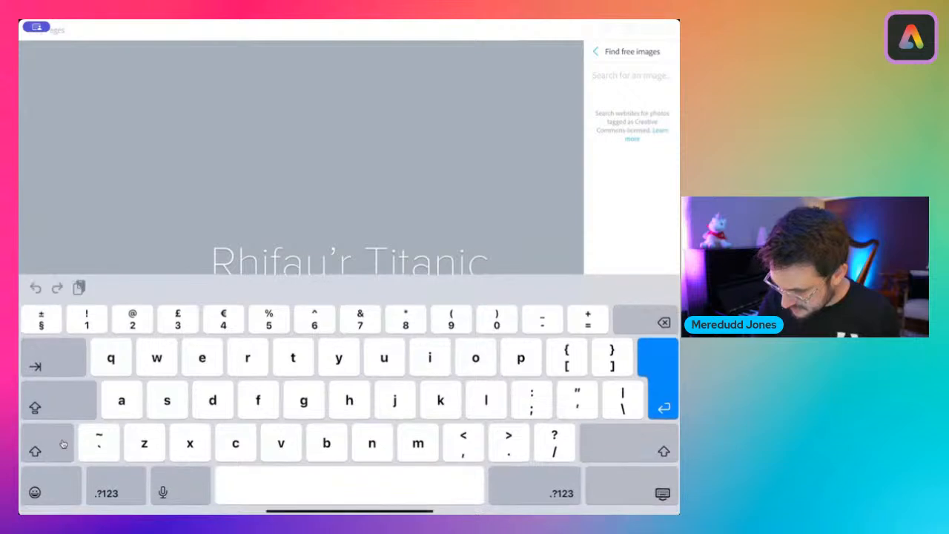
click(631, 76)
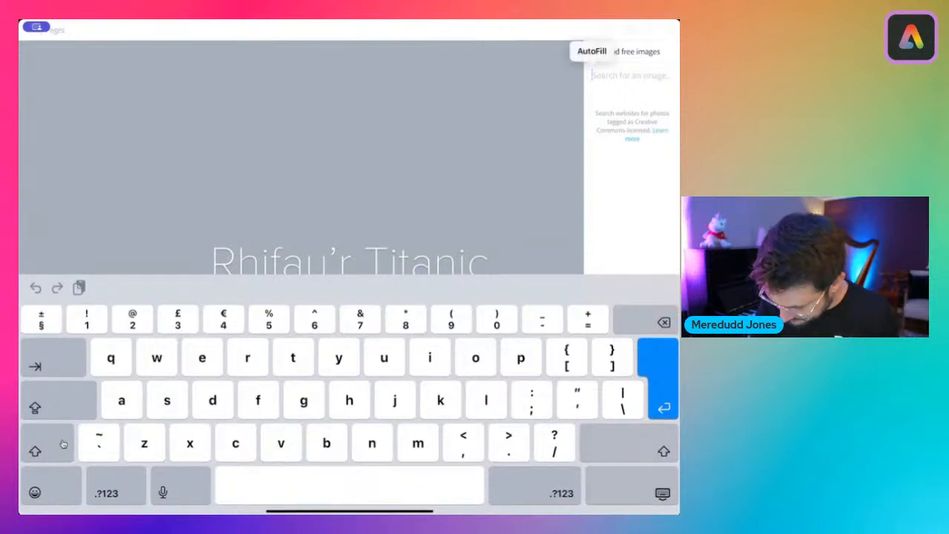
text(titanic)
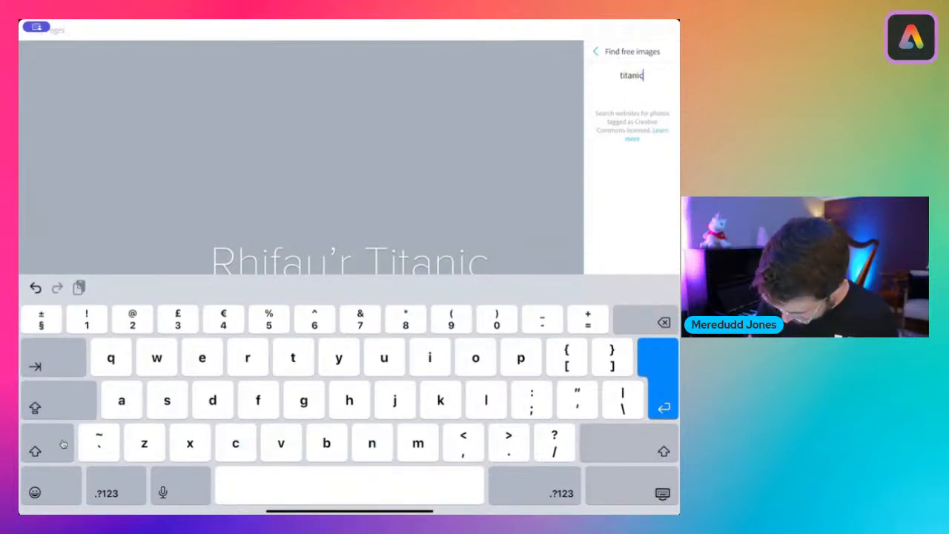
key(Return)
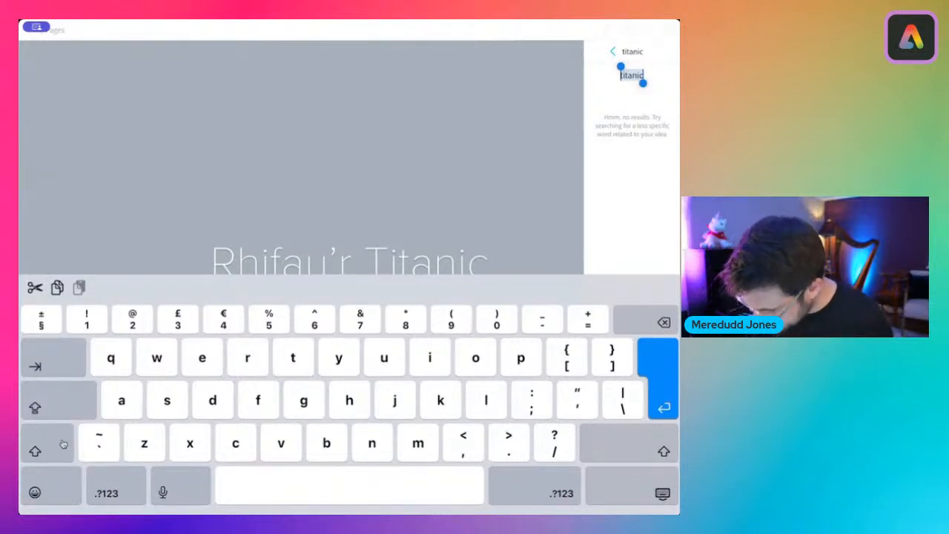
Replace the free image search term with "shipwreck" and run the search
key(BackSpace)
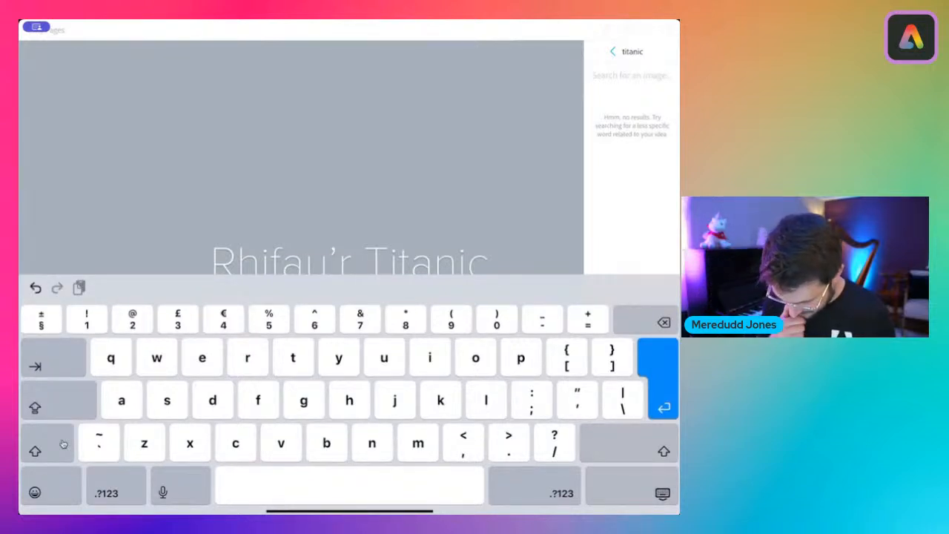
text(shipwre)
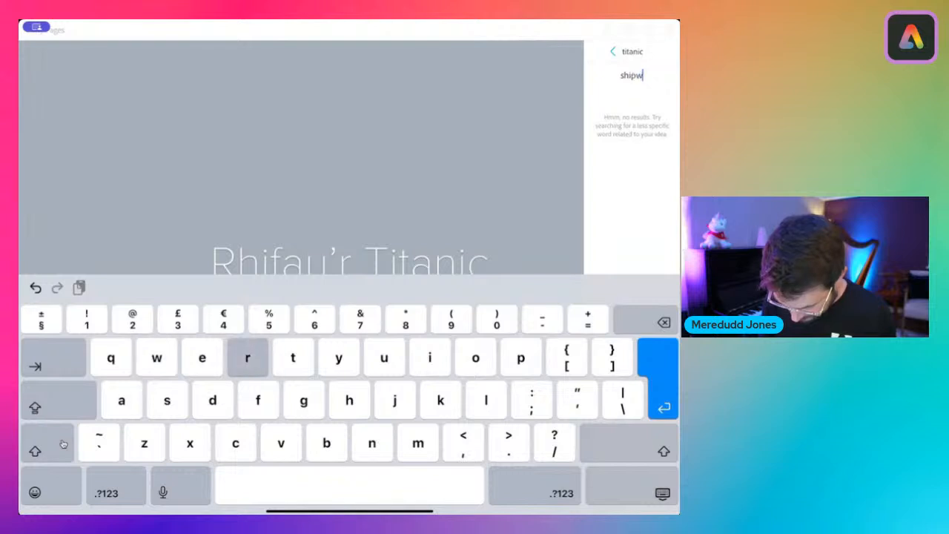
text(ck)
key(Return)
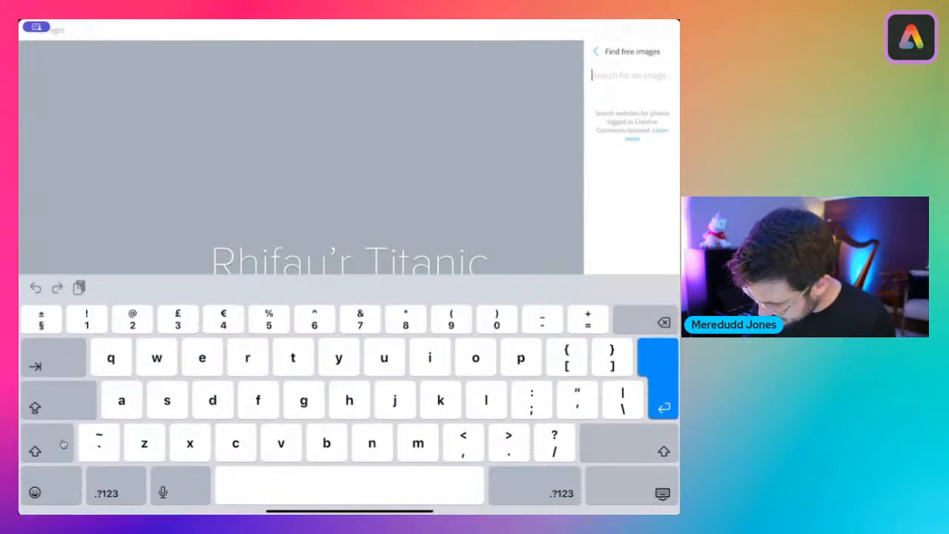
Search the free images for "ship", then return to the list of photo sources
text(ship)
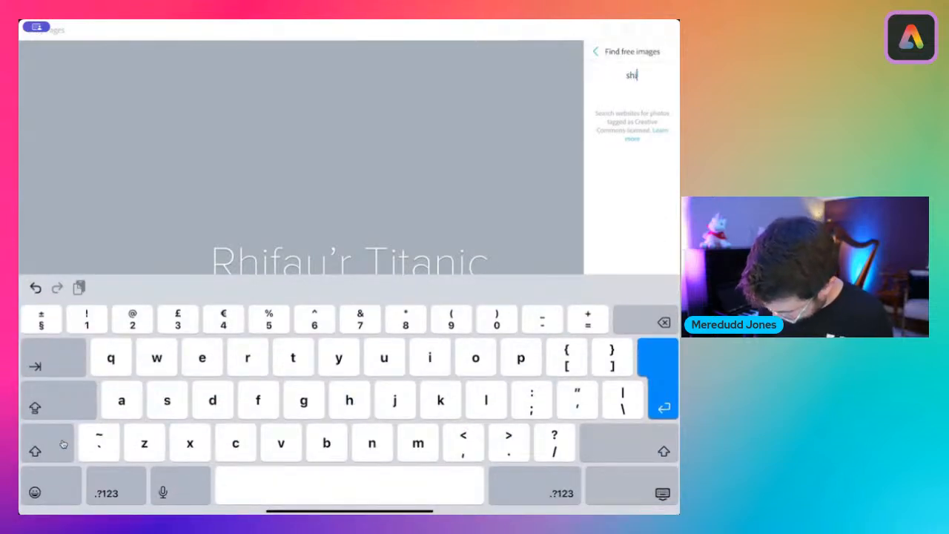
key(Return)
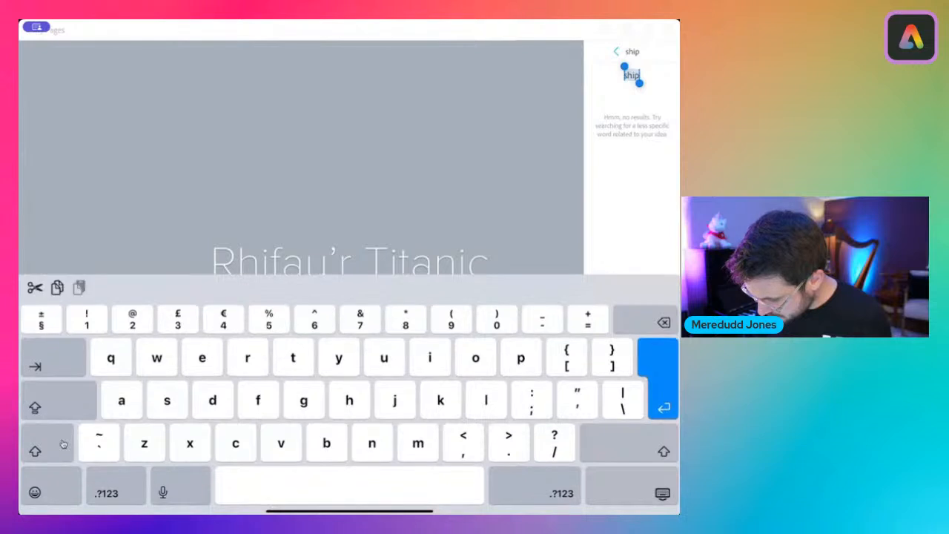
click(632, 486)
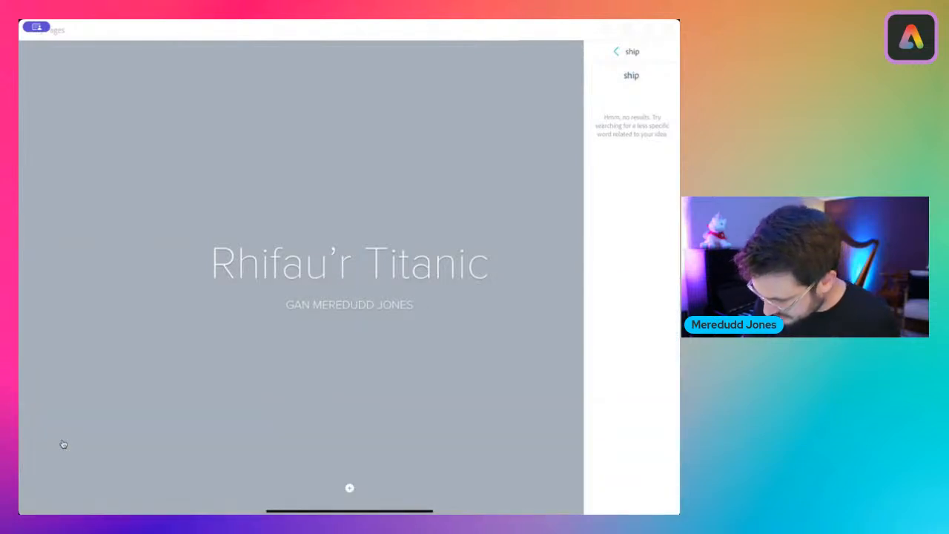
click(616, 51)
click(596, 51)
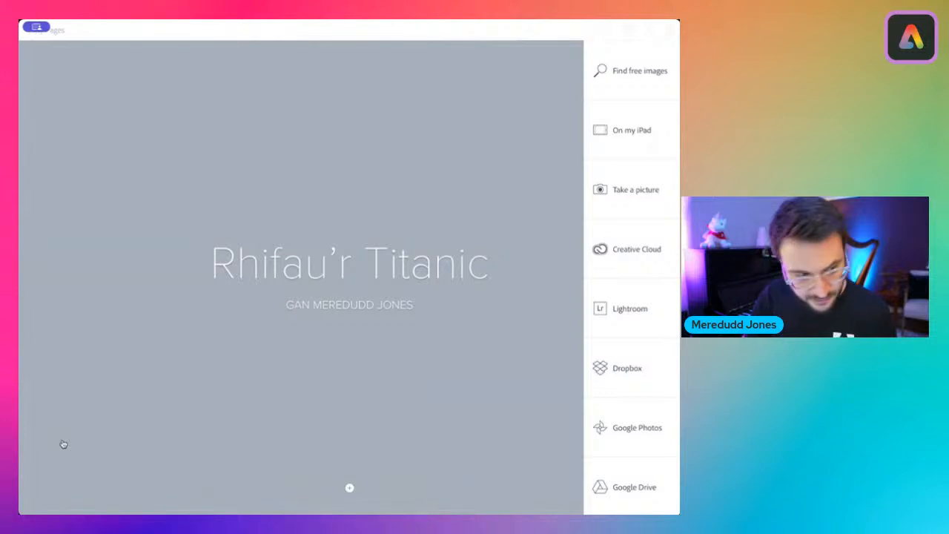
Search the free images for "boat" and go back to the photo source list
click(639, 71)
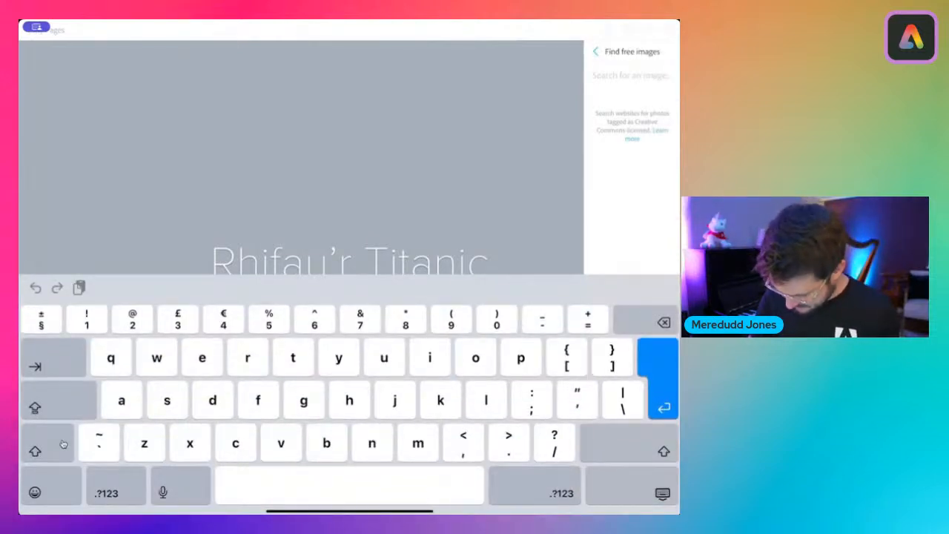
text(boat)
key(Return)
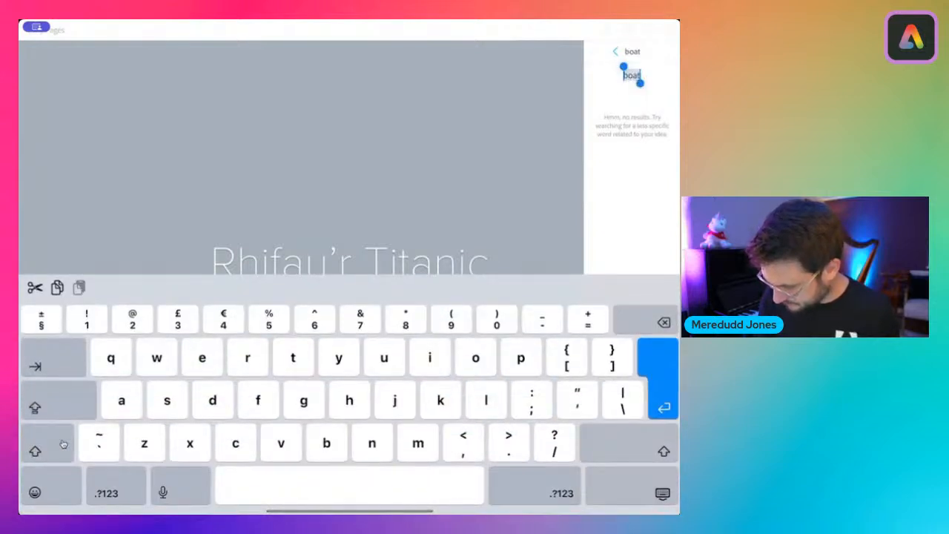
click(615, 52)
click(597, 51)
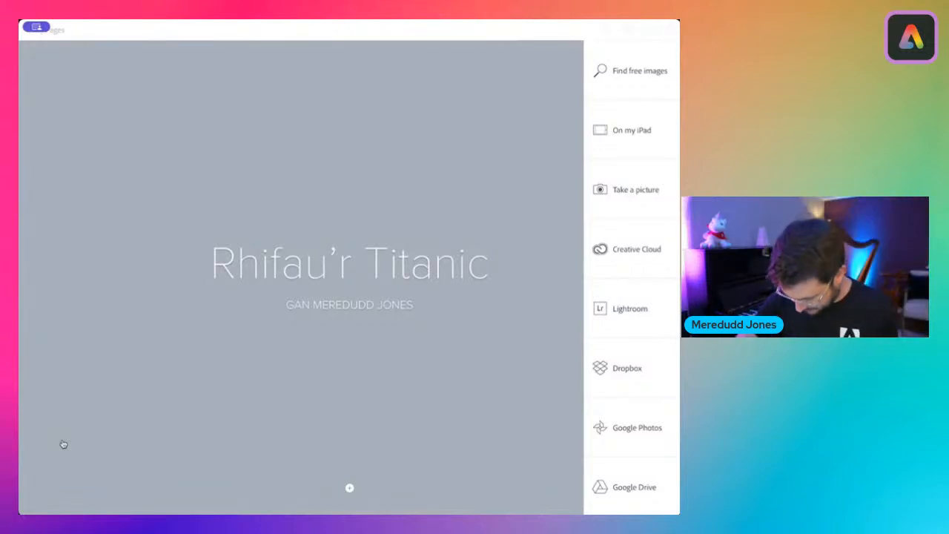
Force-close and relaunch Spark Page, and show the list of saved pages under My Pages
drag(349, 512, 403, 360)
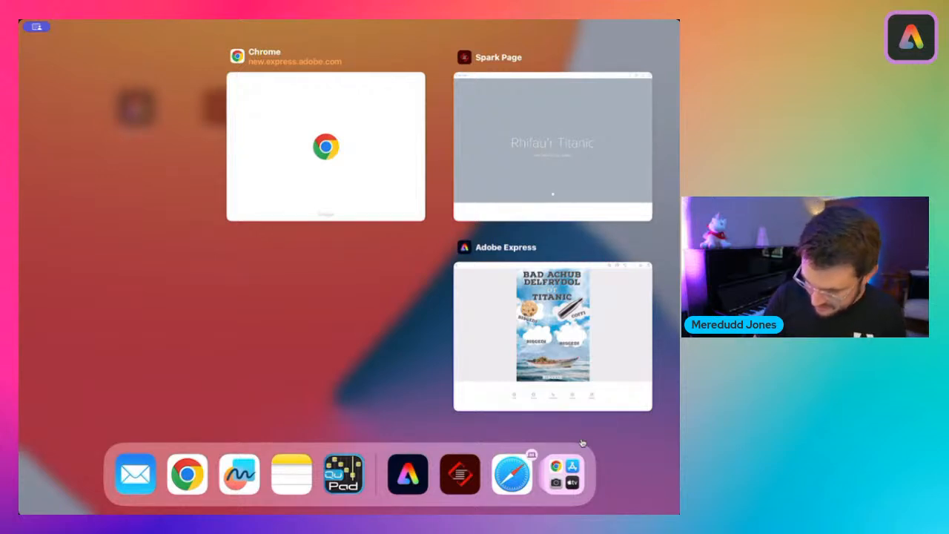
drag(552, 149, 553, 30)
click(223, 296)
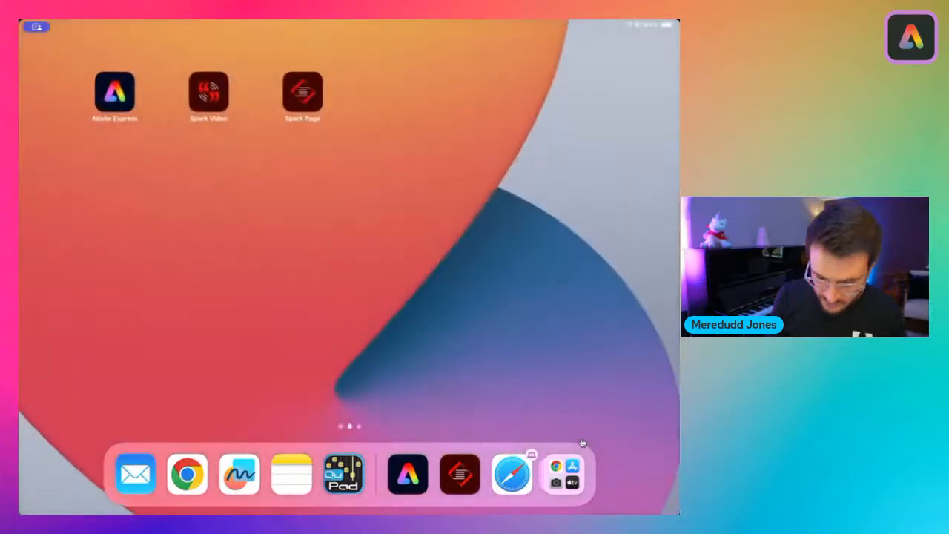
click(303, 92)
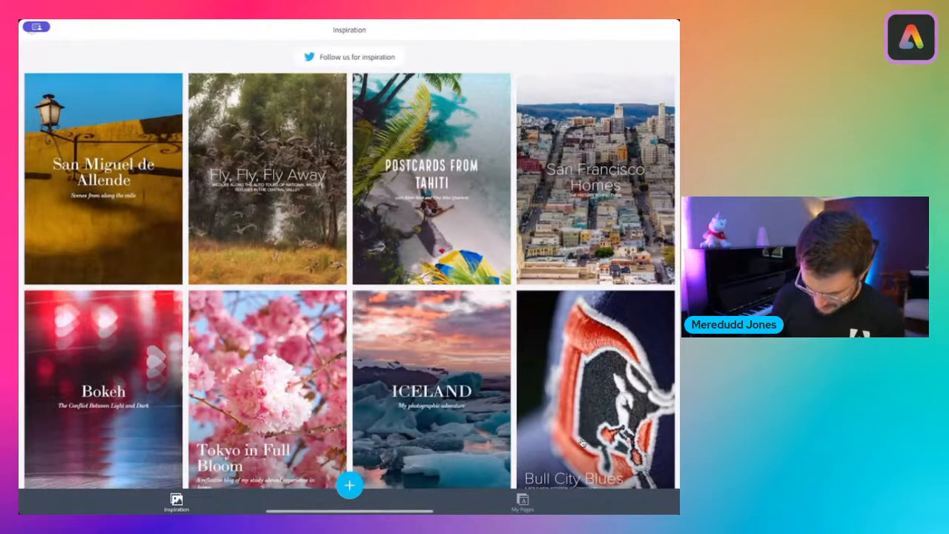
click(522, 502)
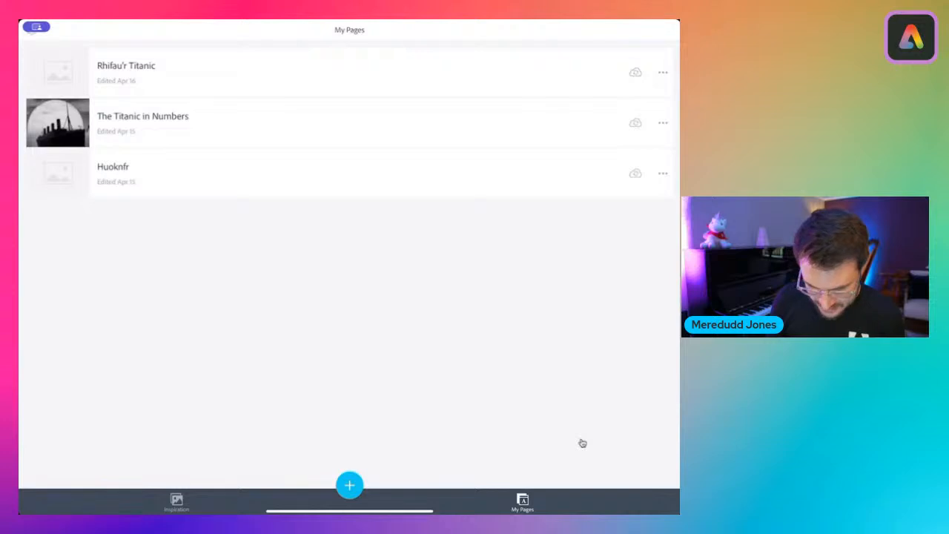
Open the saved page "Rhifau'r Titanic" and search the free cover images for "titanic"
click(126, 72)
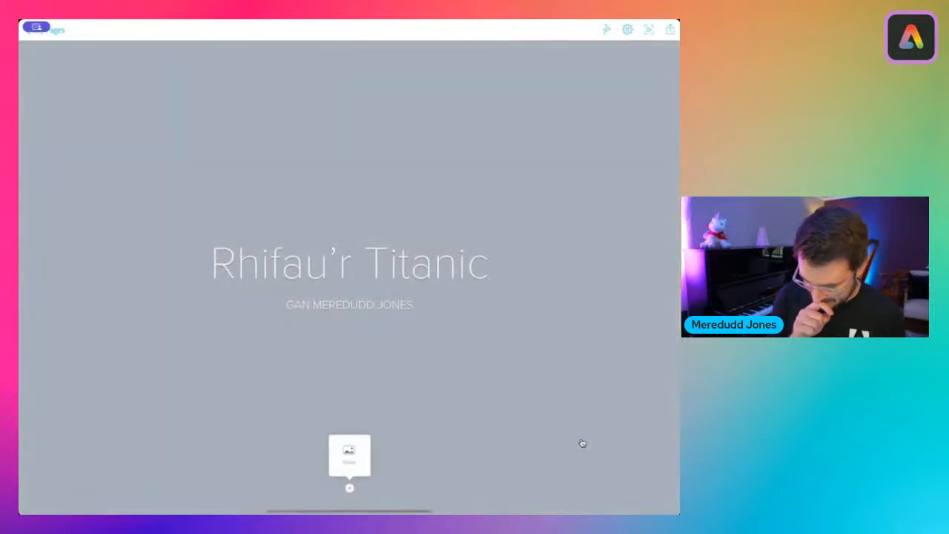
click(349, 455)
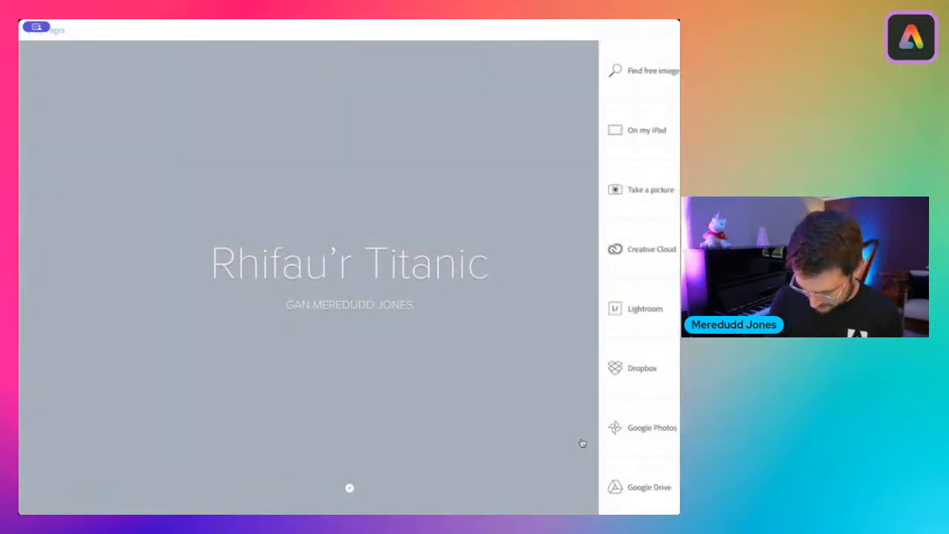
click(634, 71)
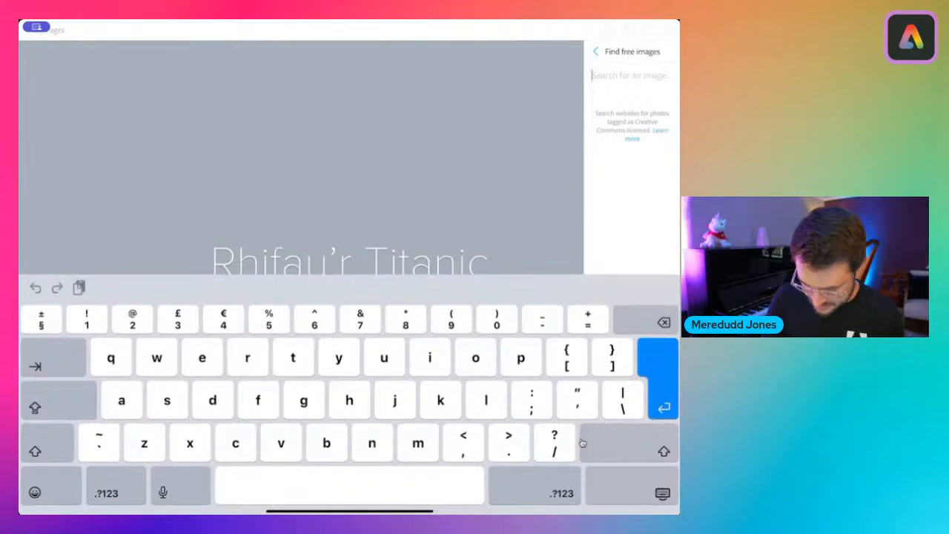
text(tit)
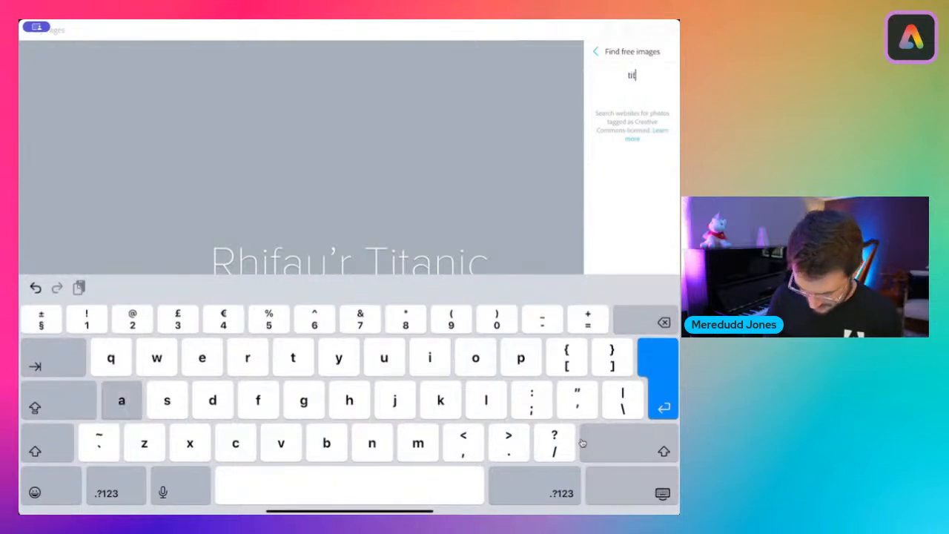
text(anic)
key(Return)
Return from the free image search to the photo source list and leave the cover photo selection
click(631, 75)
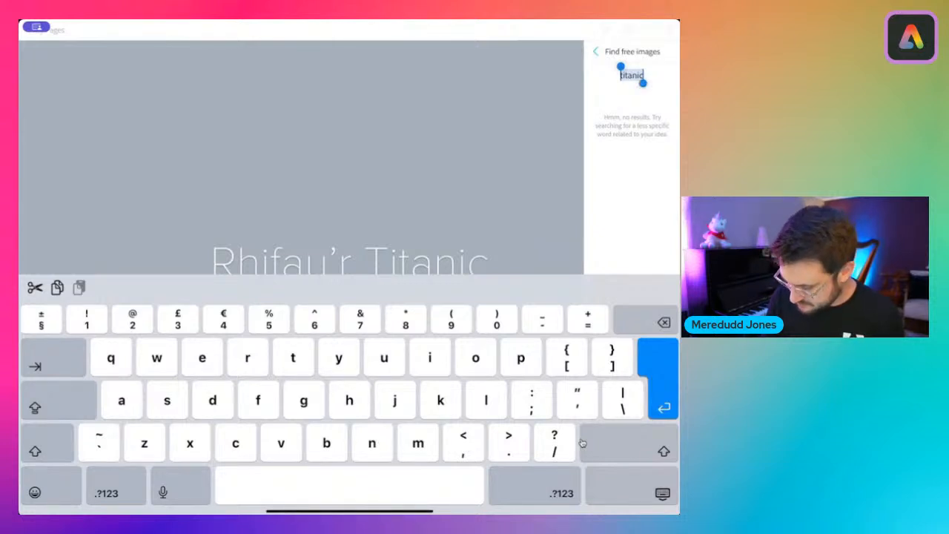
click(662, 493)
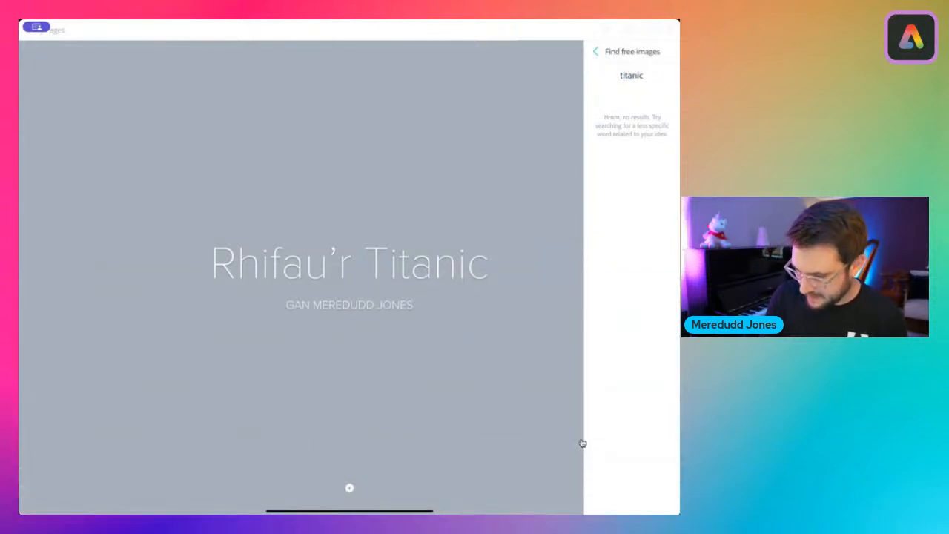
click(595, 52)
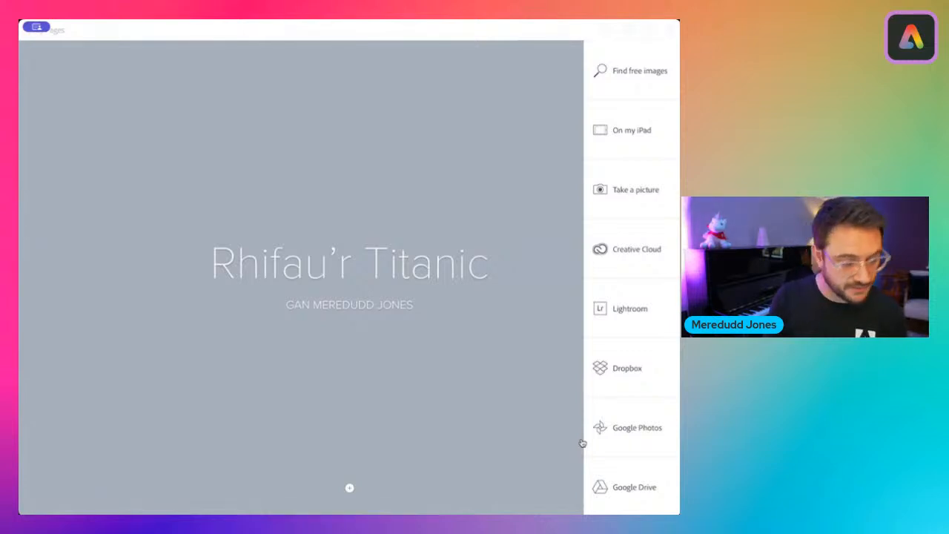
click(582, 443)
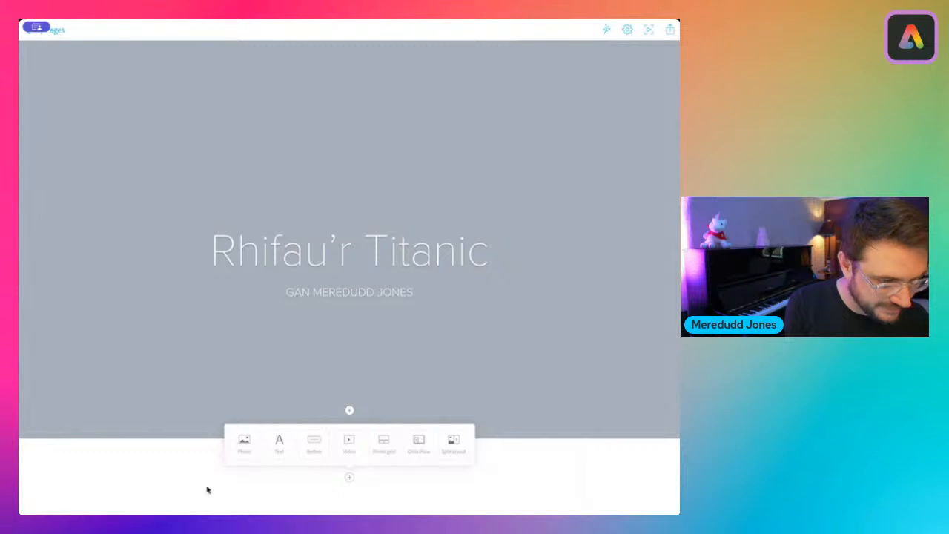
click(246, 450)
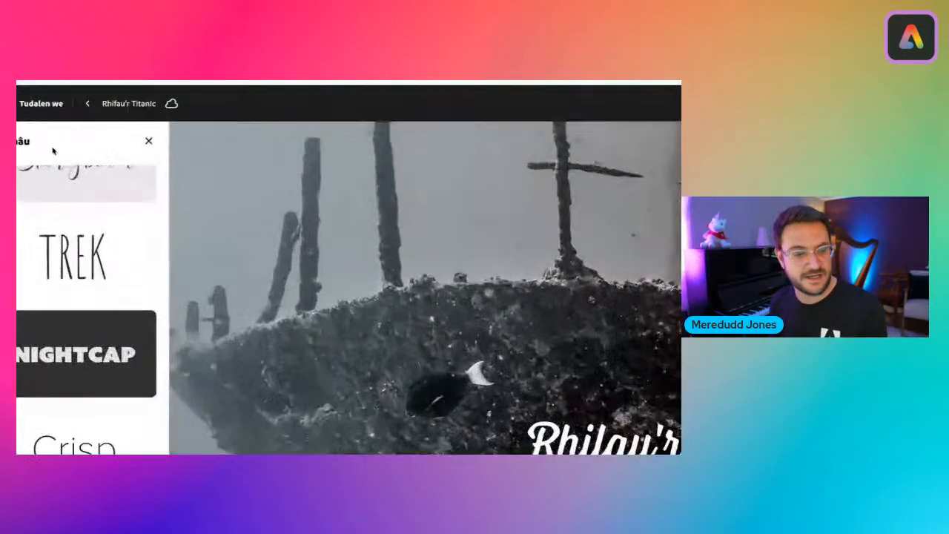
Switch to Adobe Express in the browser, close the themes list and insert a split layout section below the cover
click(149, 141)
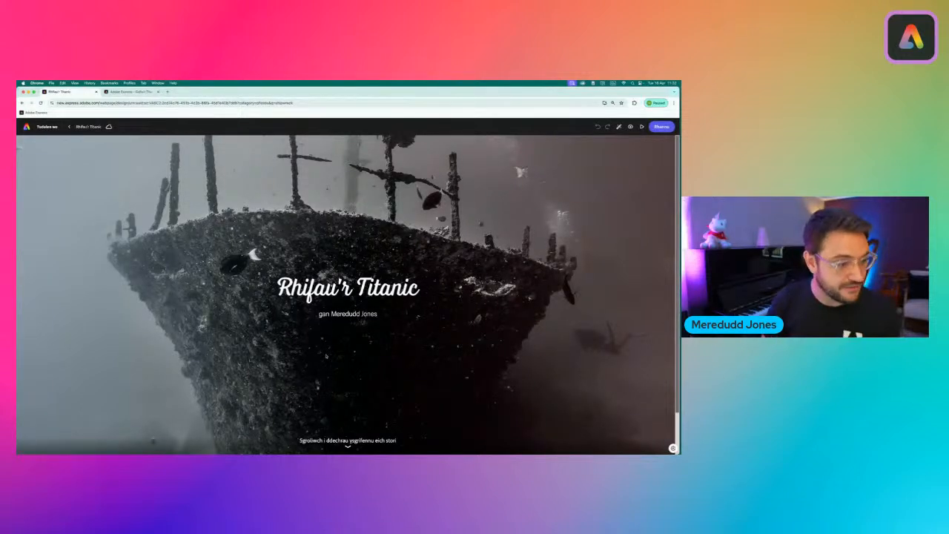
scroll(325, 356, down, 2)
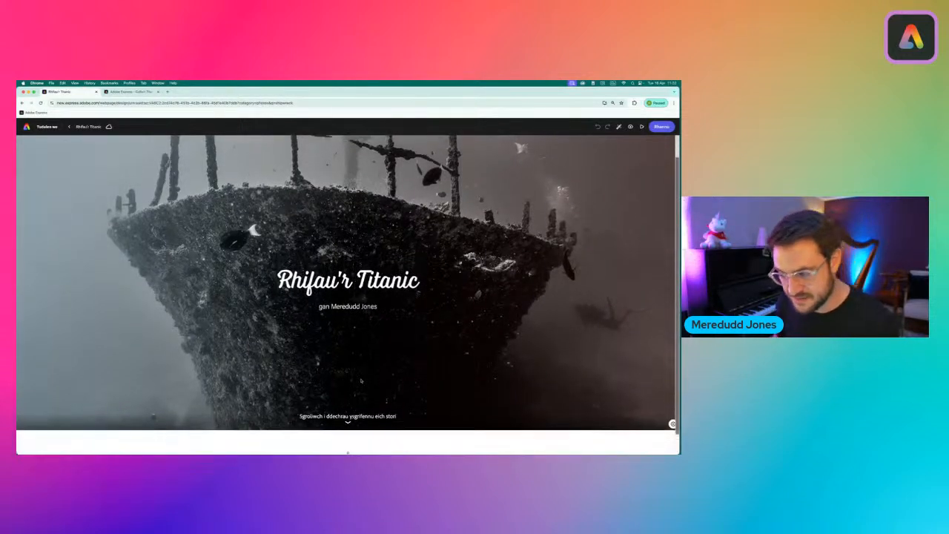
click(348, 431)
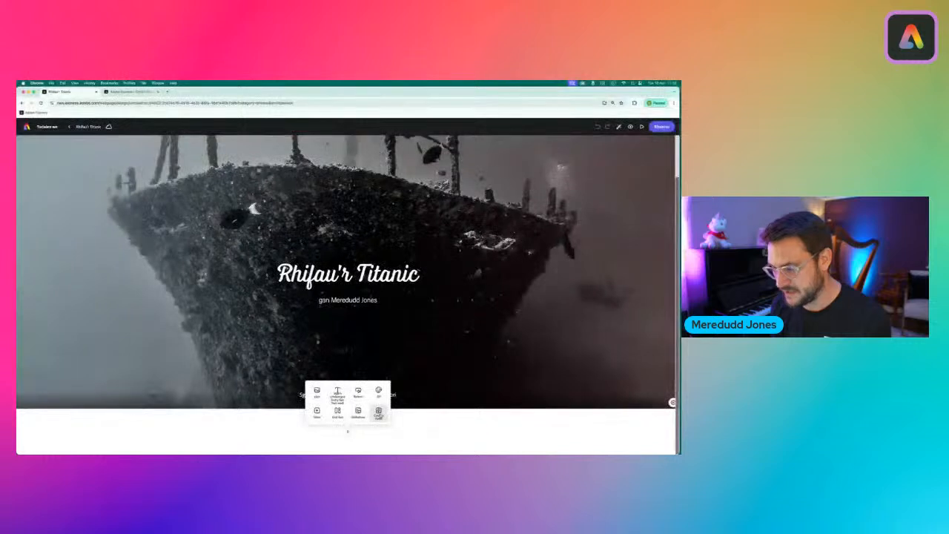
click(499, 347)
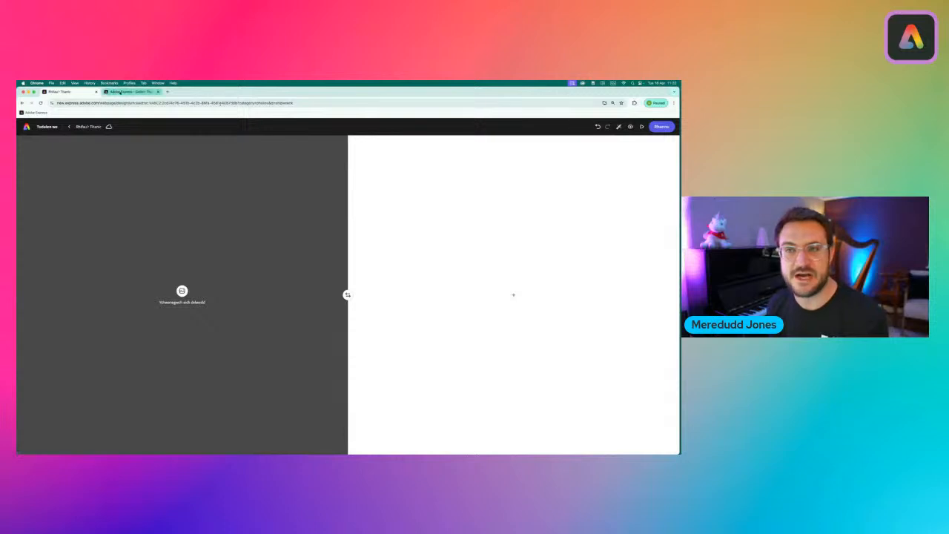
Copy the fact starting "4: Er bod gan y Titanic bedair simnai" from the "Her 2: Rhifau'r Titanic" challenge page
click(123, 92)
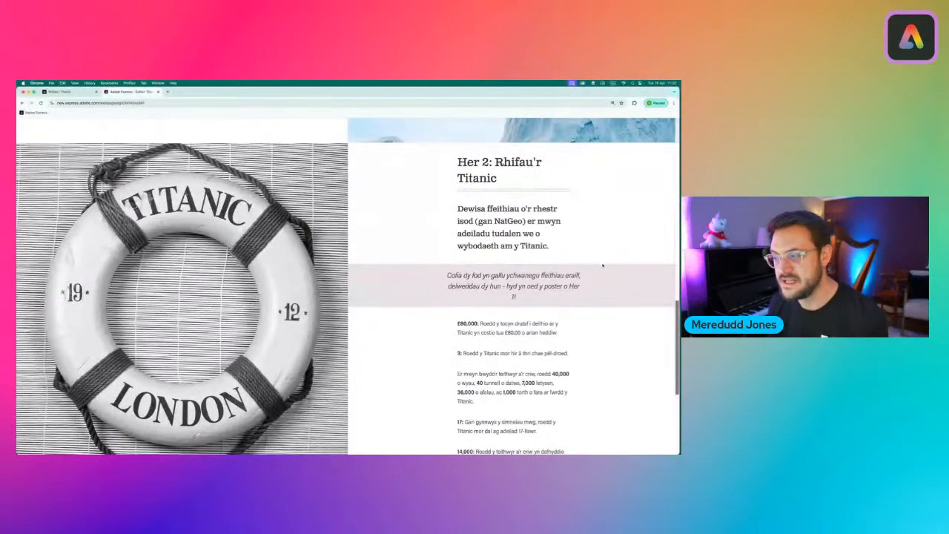
scroll(597, 286, down, 3)
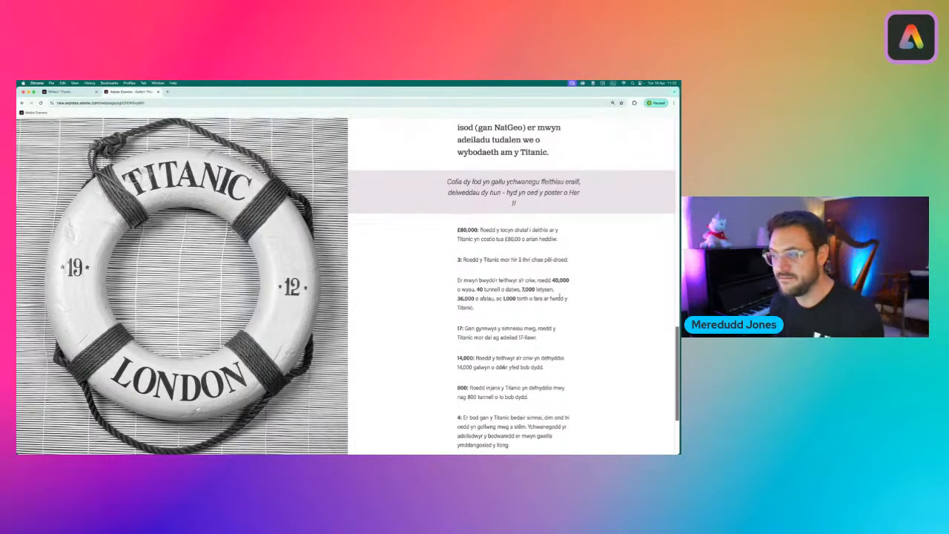
scroll(594, 290, down, 3)
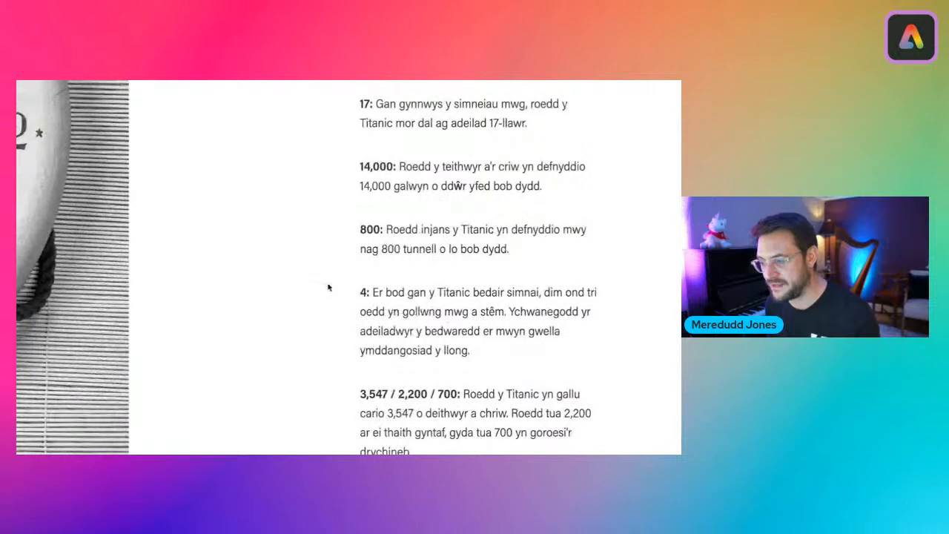
drag(361, 292, 486, 352)
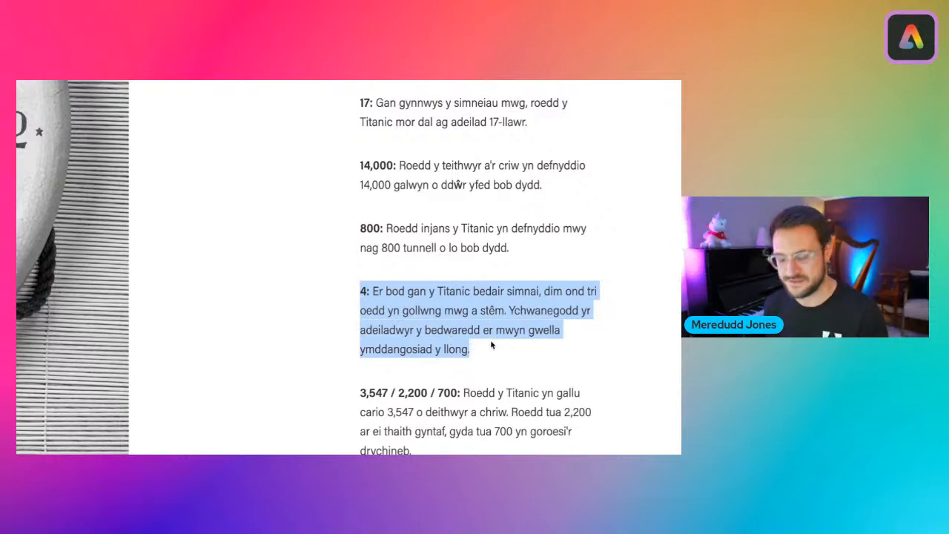
click(437, 317)
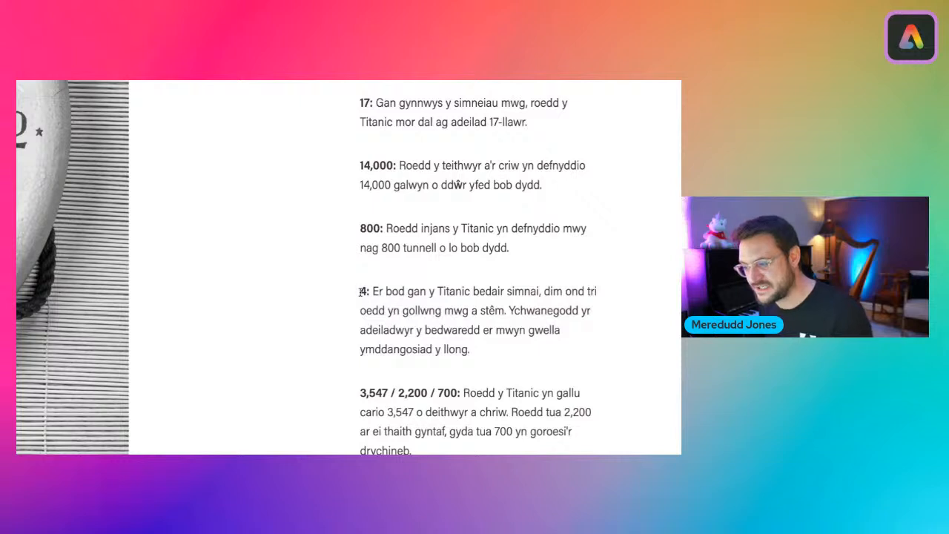
drag(360, 291, 475, 363)
key(ctrl+c)
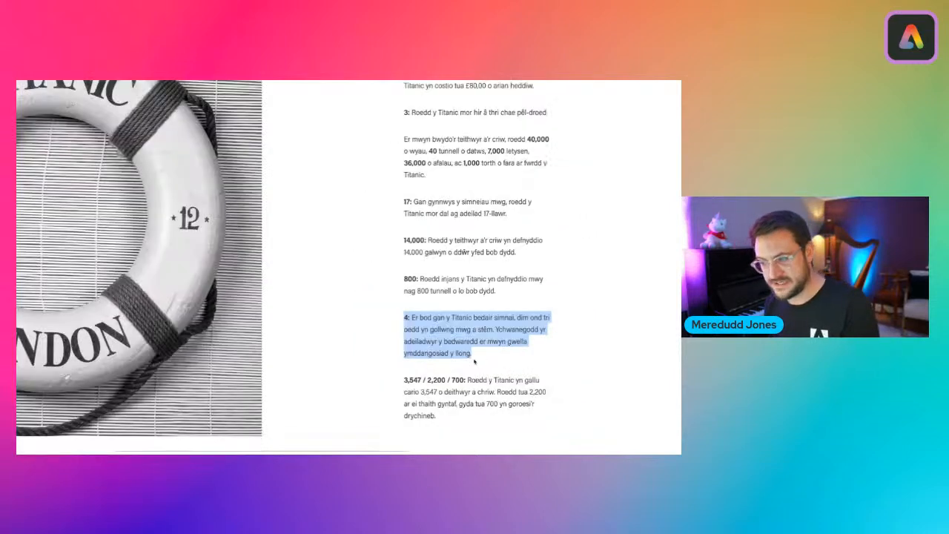
Return to the "Rhifau'r Titanic" page and paste the copied fact as a text block in the split layout's white half
click(136, 98)
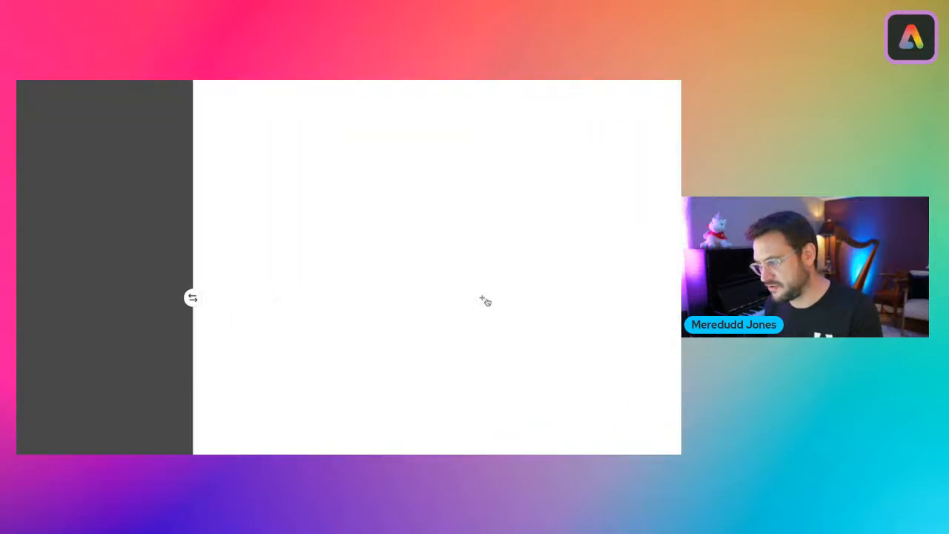
click(513, 296)
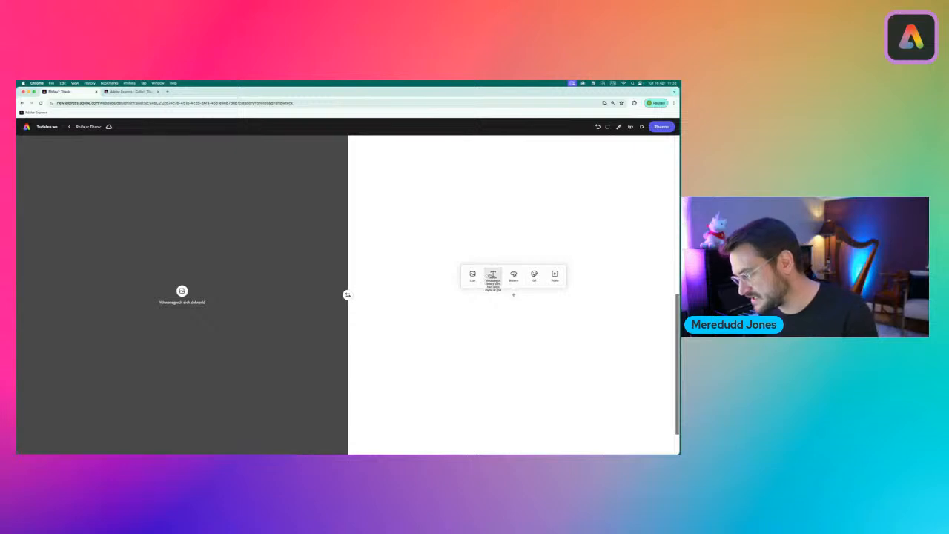
click(492, 275)
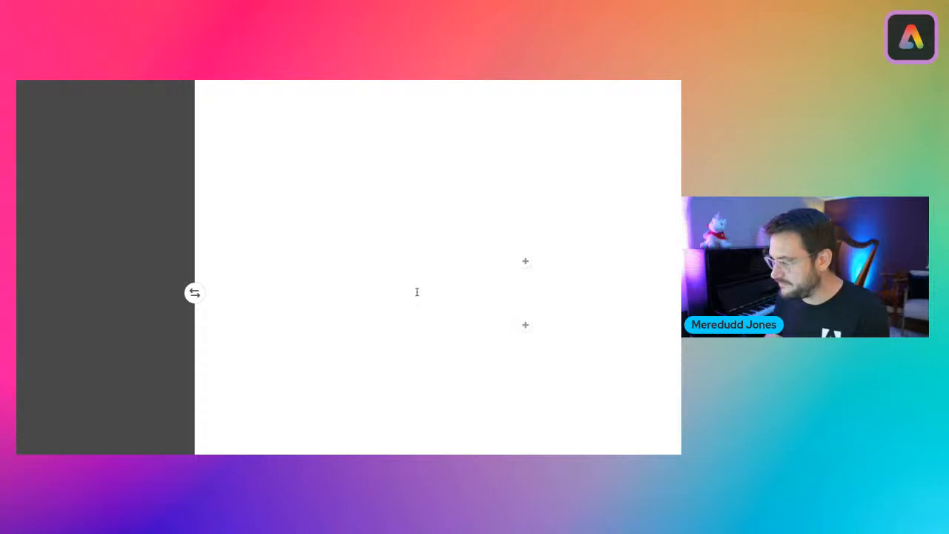
key(ctrl+v)
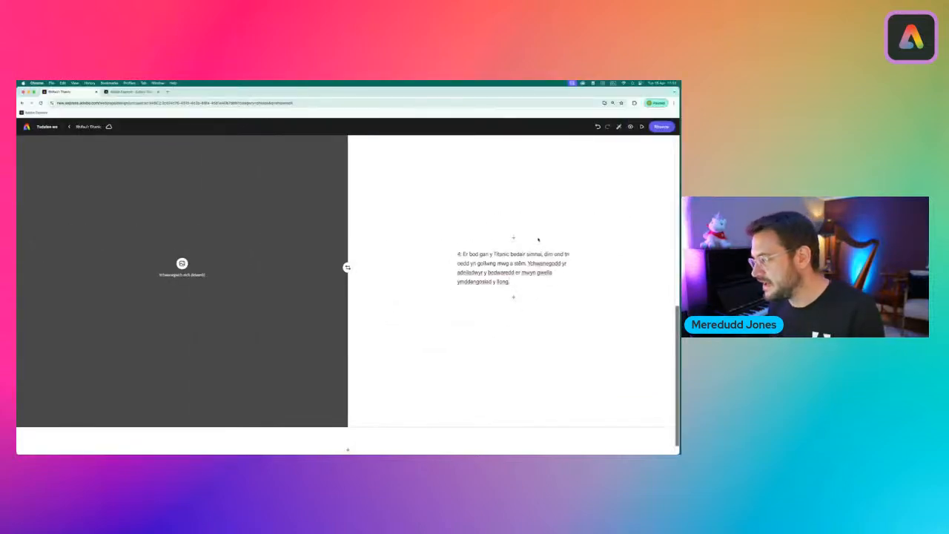
Add a text block reading "4" above the pasted fact and format it as a centred H1 heading
click(513, 238)
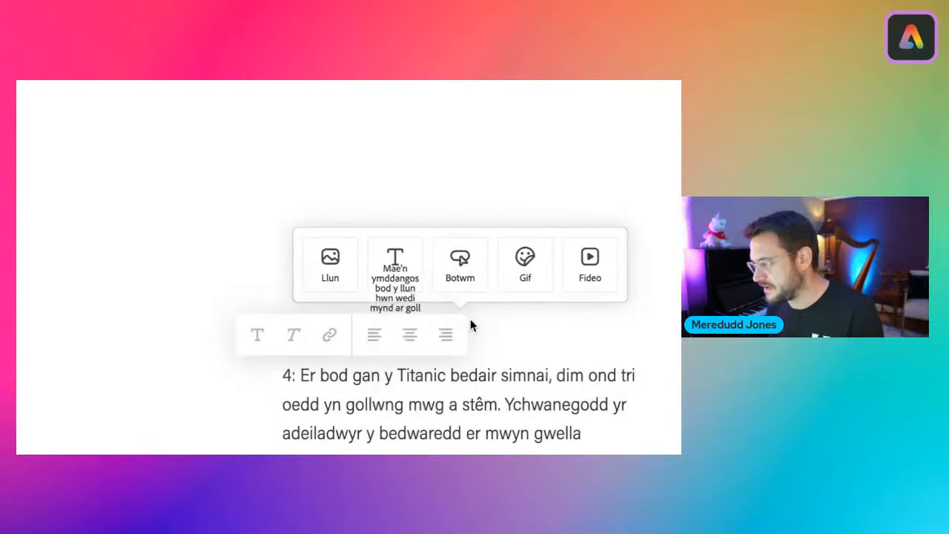
click(395, 270)
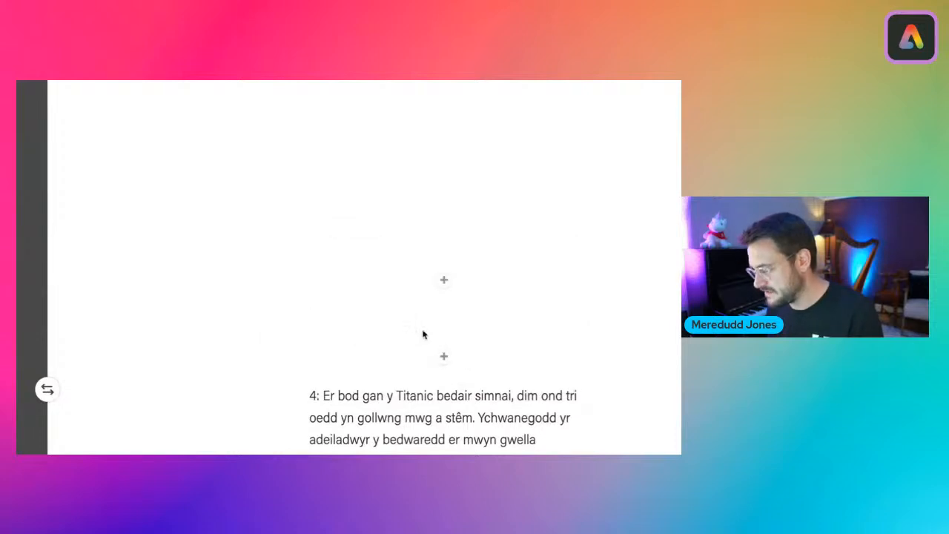
text(4)
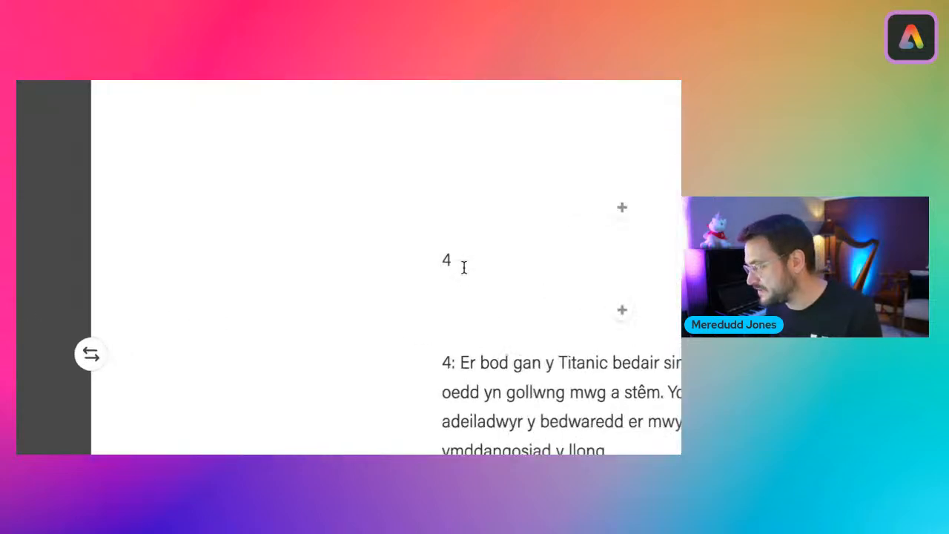
drag(444, 260, 461, 267)
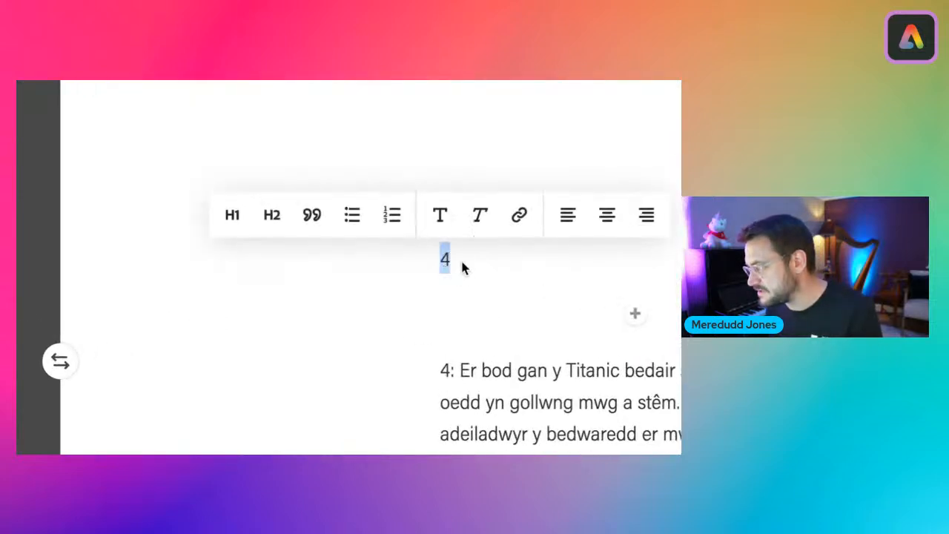
click(232, 216)
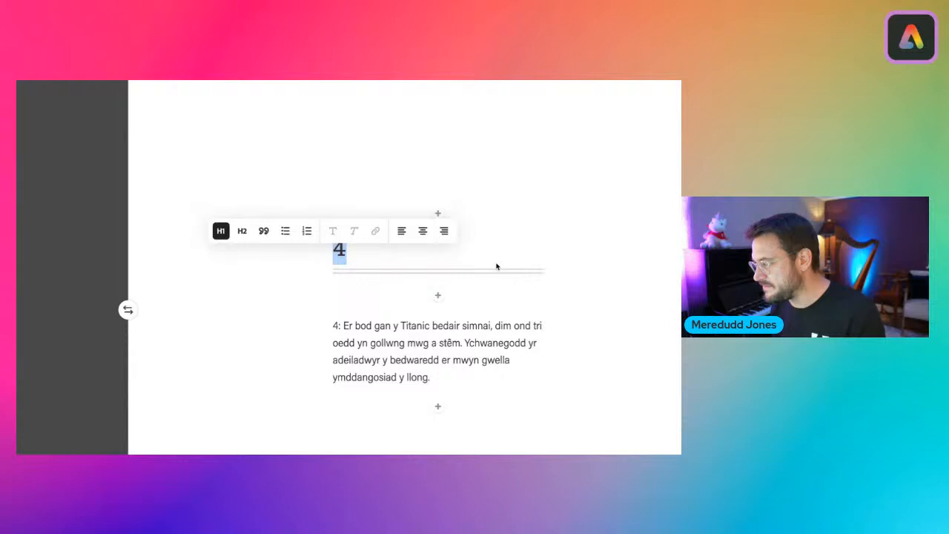
click(422, 231)
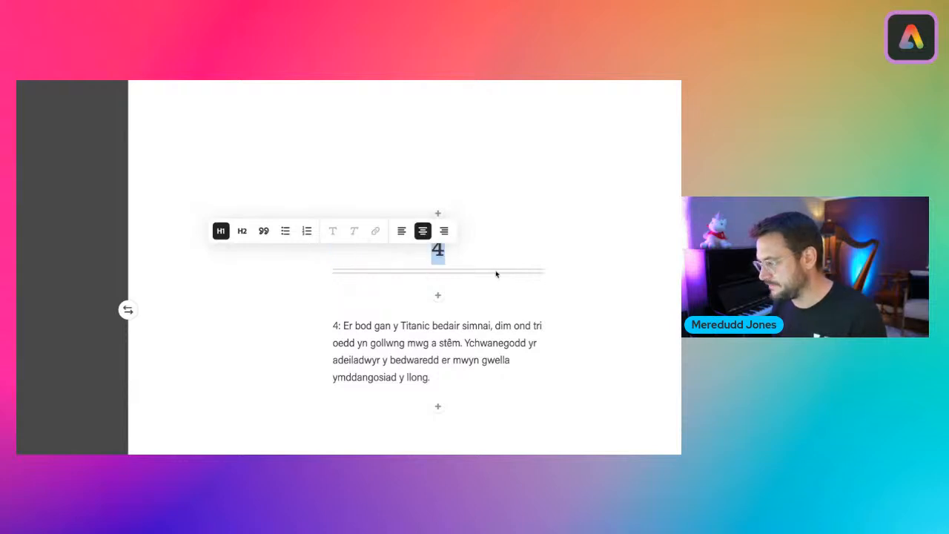
click(540, 304)
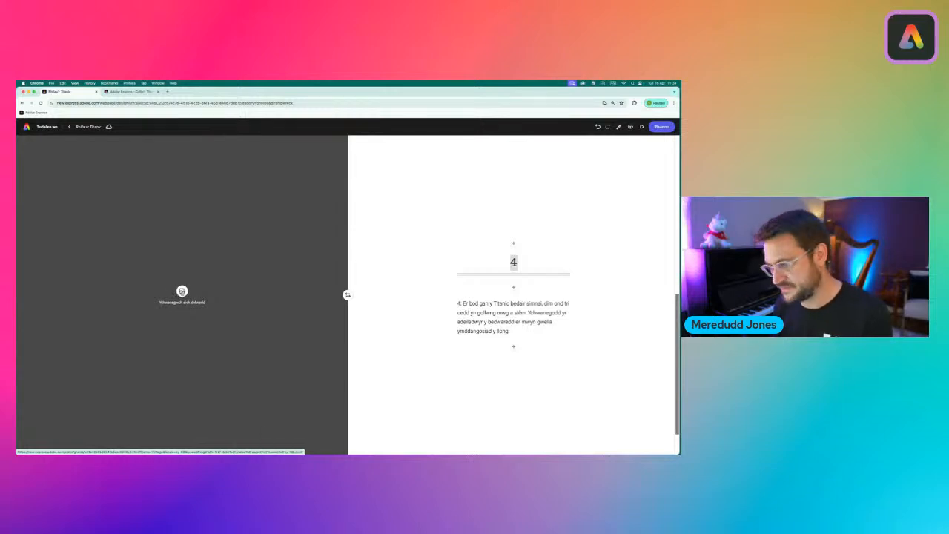
Start adding an image to the split layout's grey half and search the photos for "steam"
click(182, 291)
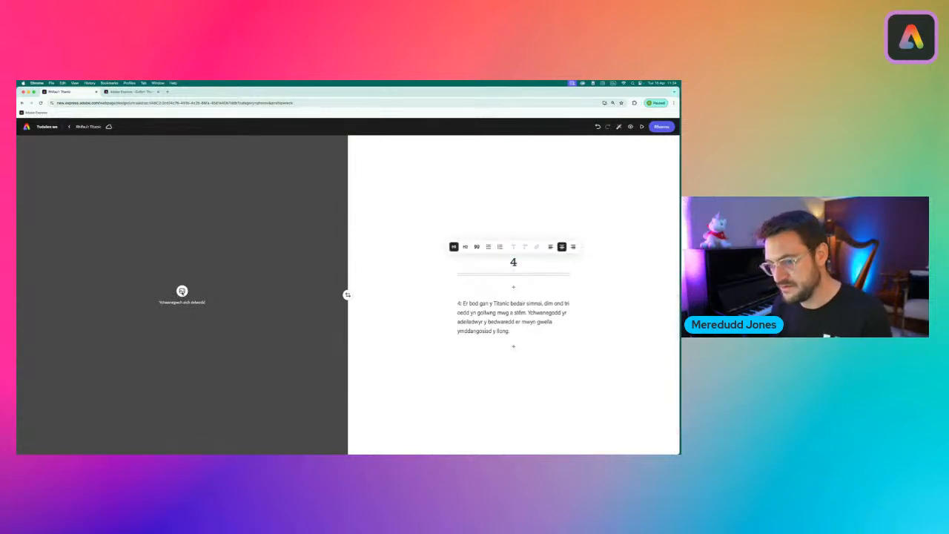
click(182, 291)
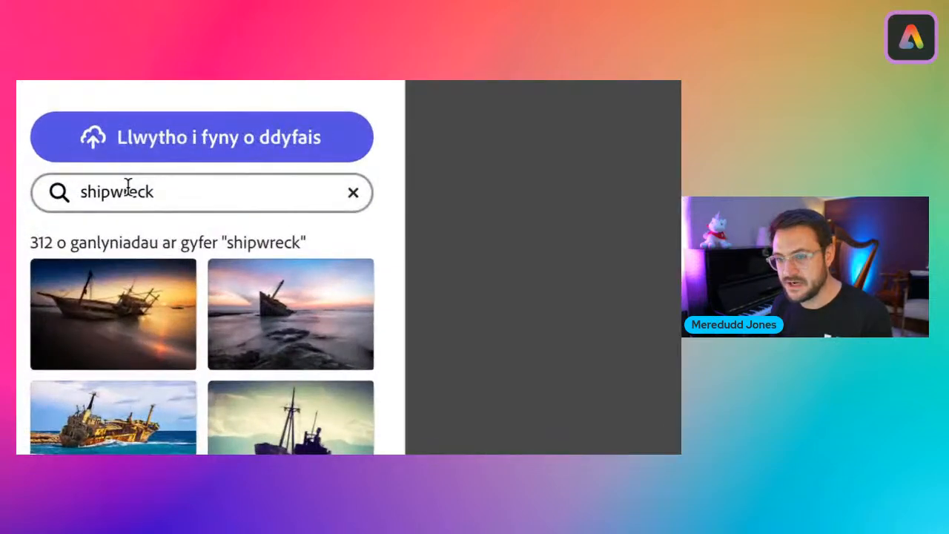
click(44, 175)
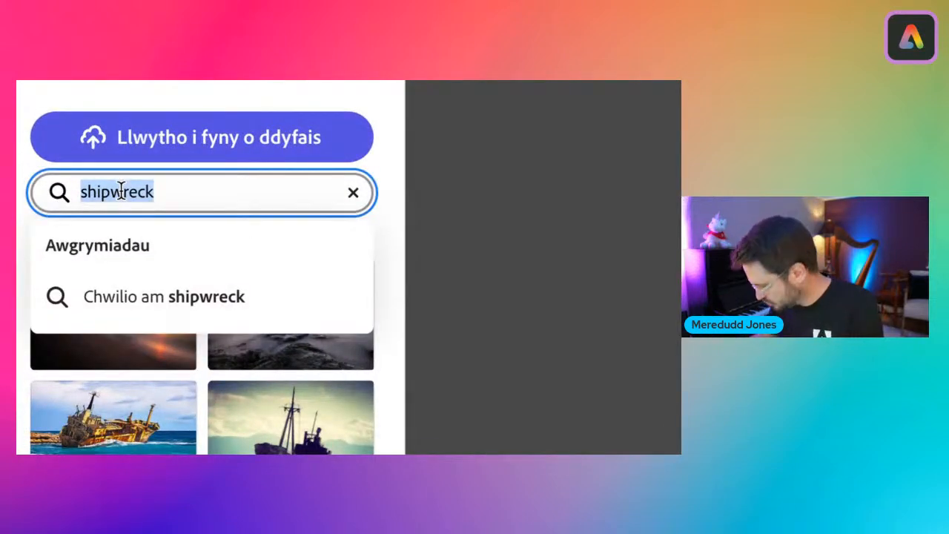
text(steam)
key(Return)
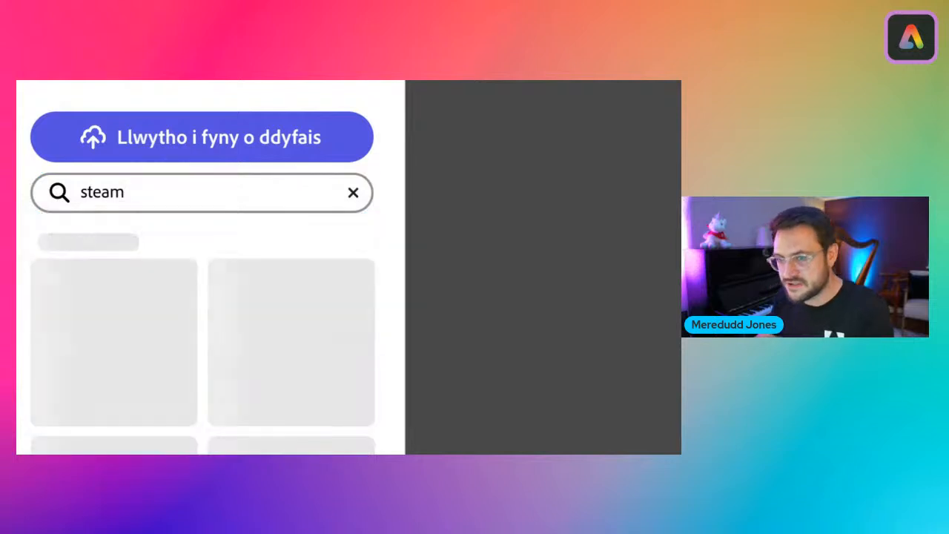
Fill the grey half with the photo of pale billowing steam clouds from the results and close the photo search
scroll(64, 301, down, 5)
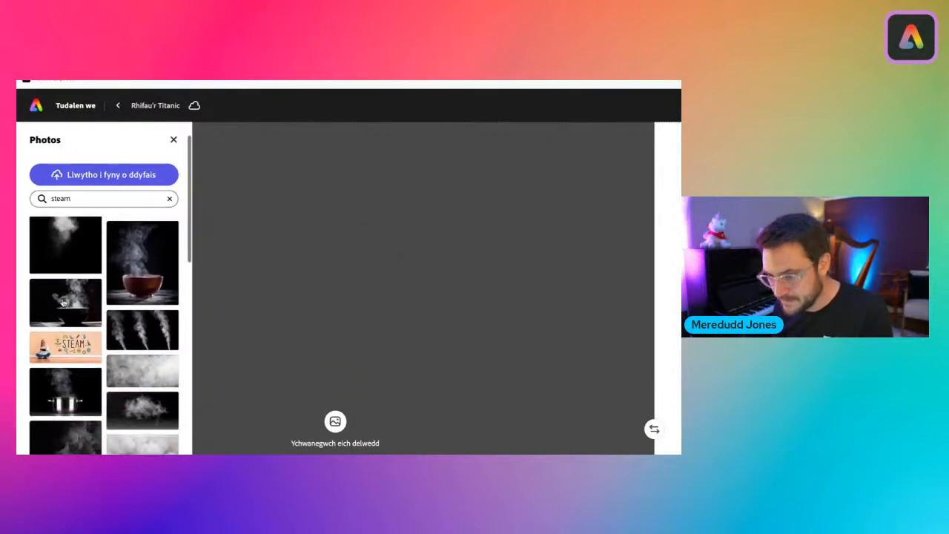
scroll(112, 293, down, 1)
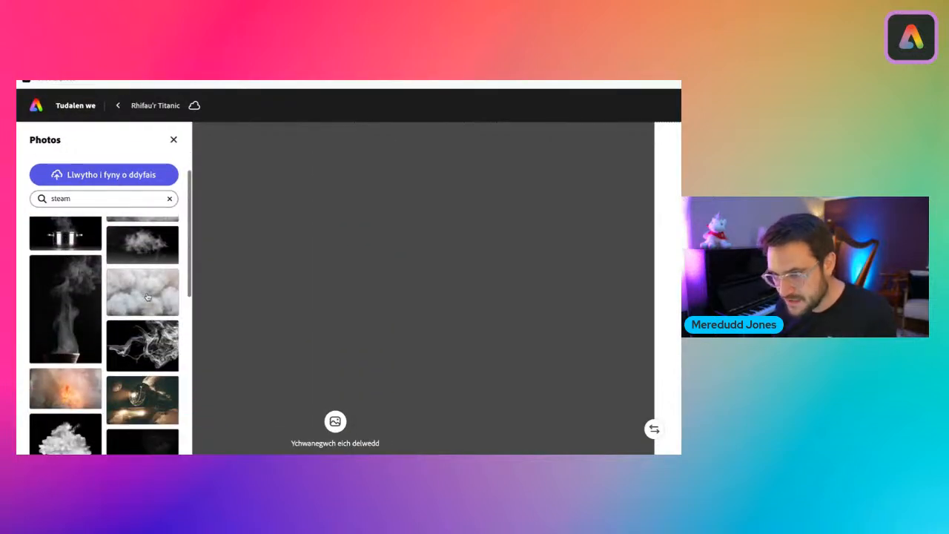
scroll(137, 295, down, 3)
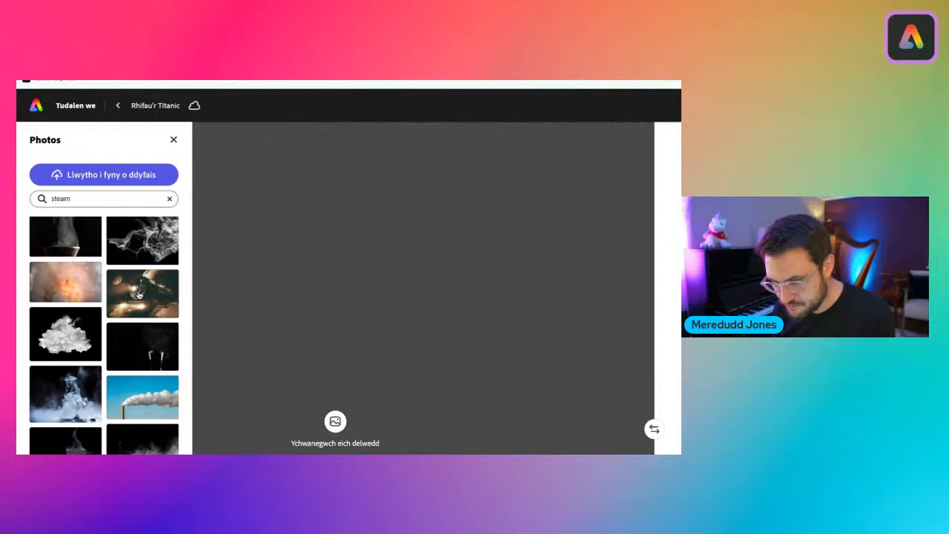
scroll(138, 294, up, 4)
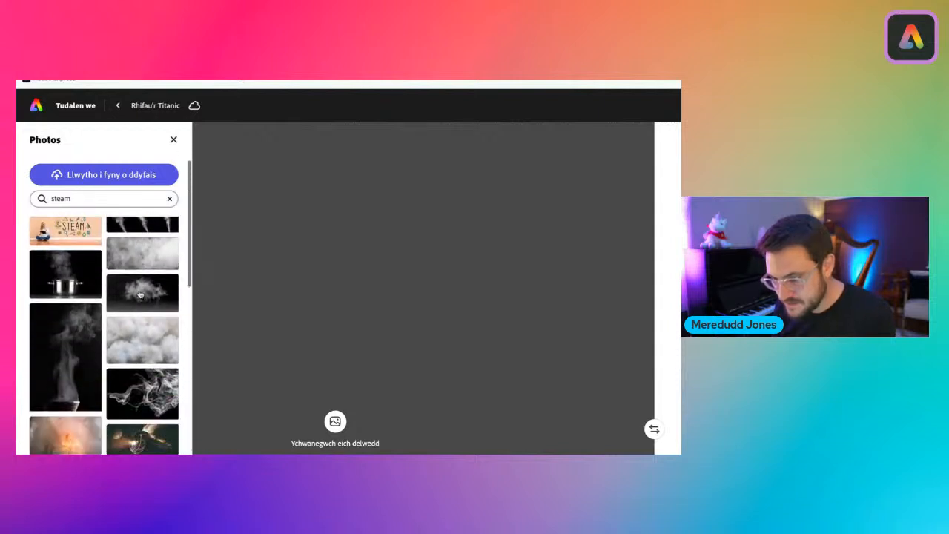
click(160, 339)
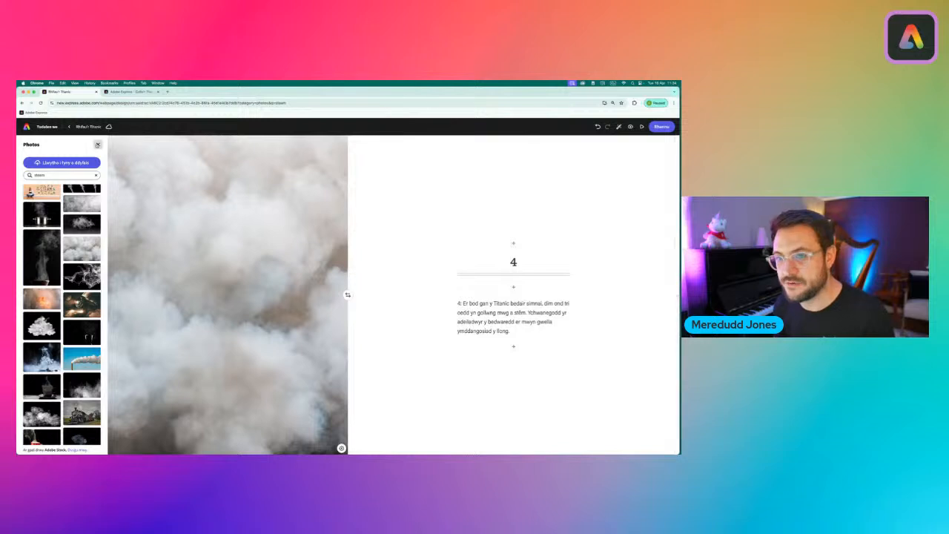
click(97, 144)
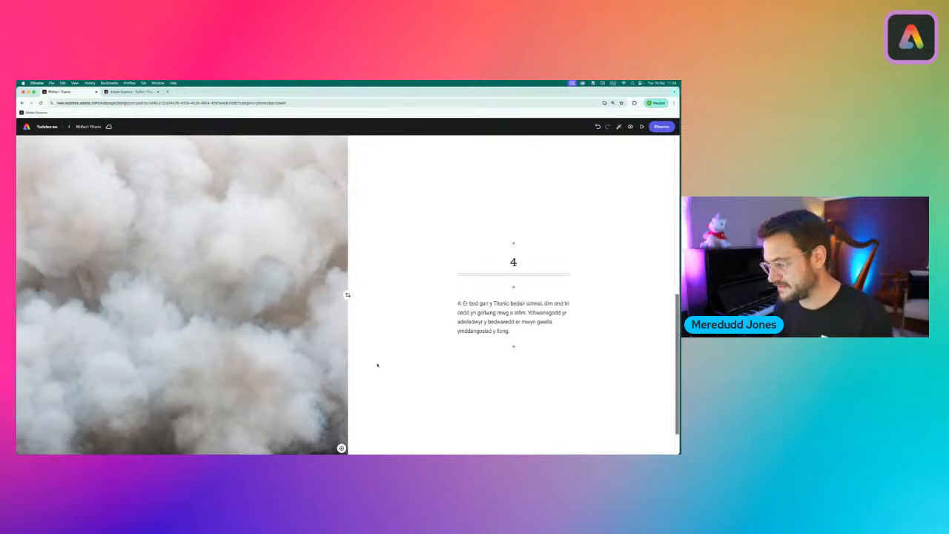
Insert another split layout section below the "4" section and check how it alternates with the one above
scroll(377, 364, down, 2)
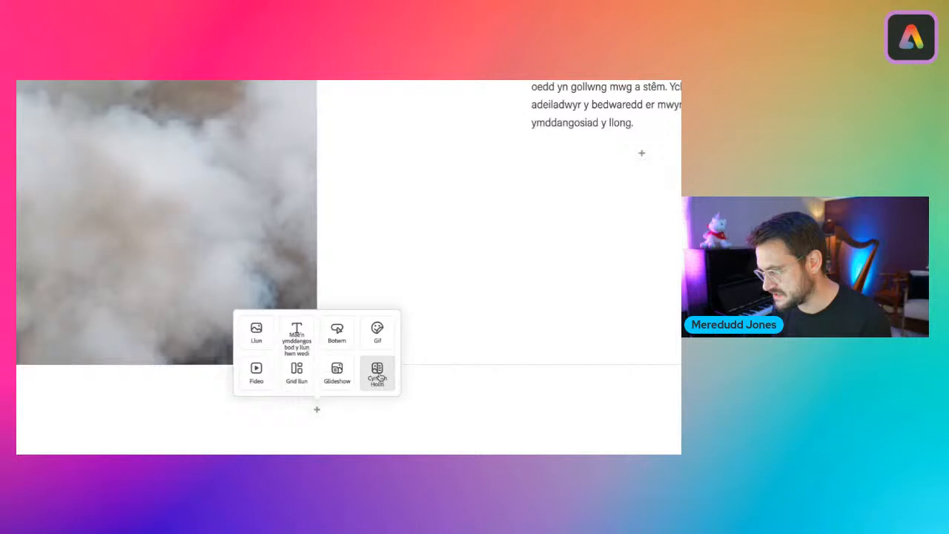
click(379, 377)
scroll(411, 384, up, 3)
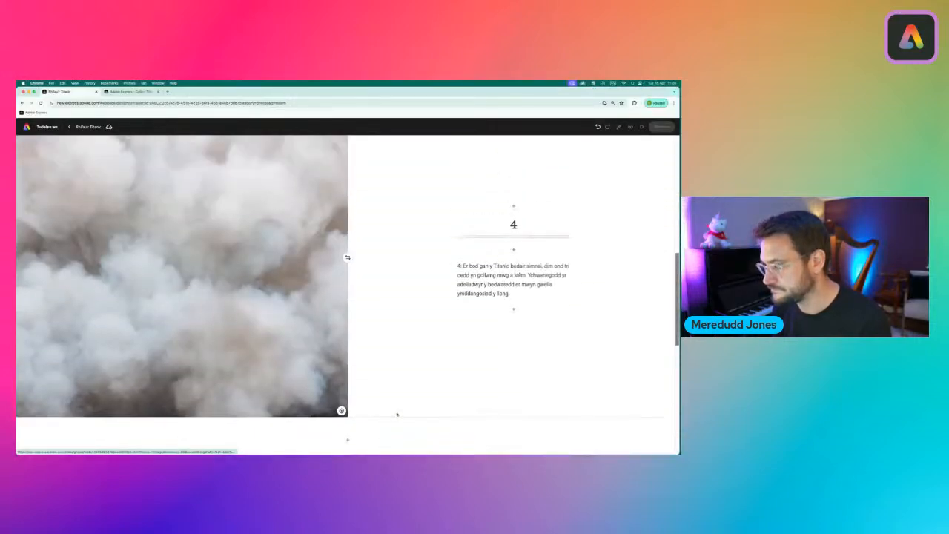
scroll(397, 415, down, 5)
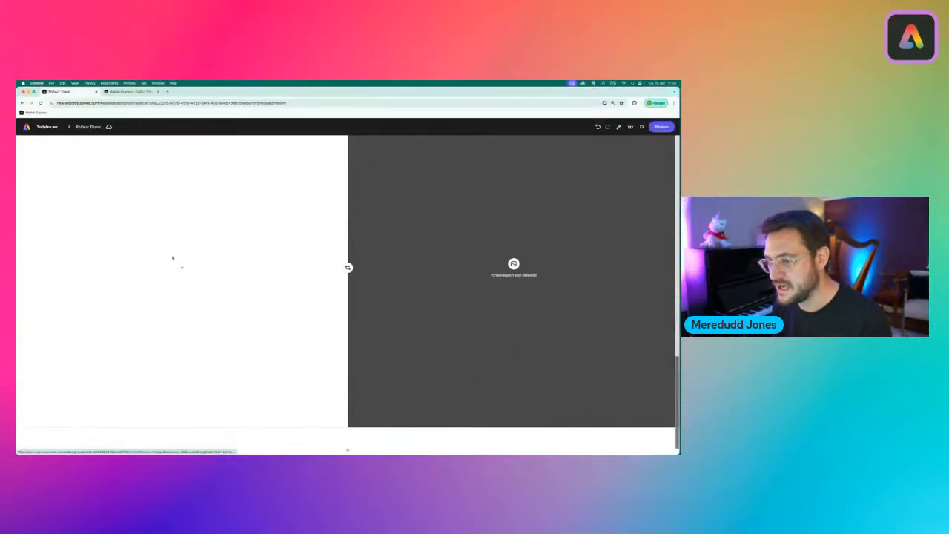
scroll(390, 284, up, 4)
scroll(391, 284, down, 2)
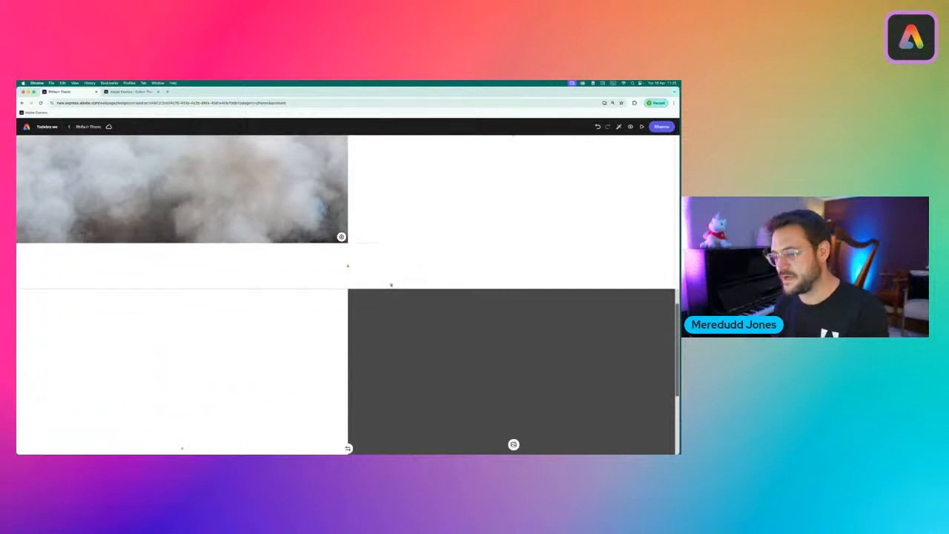
scroll(178, 345, down, 3)
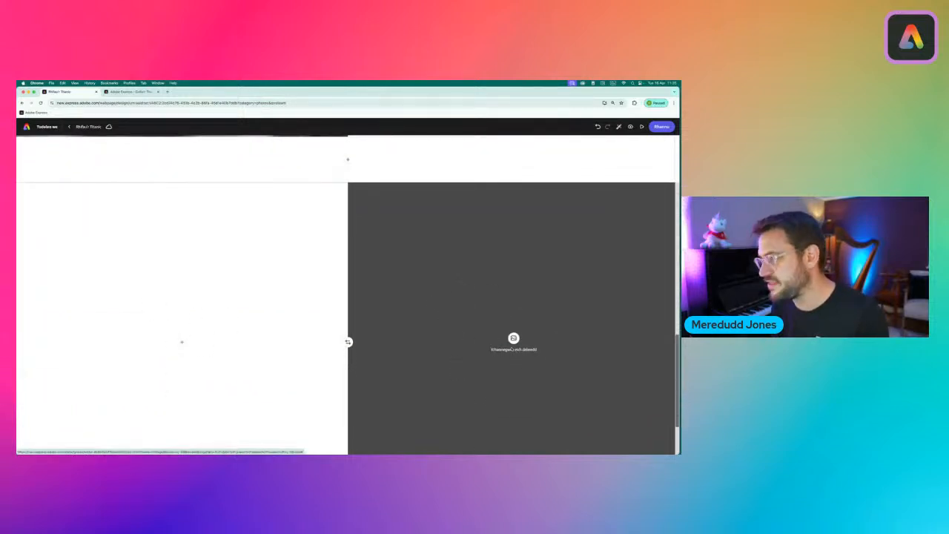
Switch to the challenge page and review its list of Titanic number facts
click(123, 92)
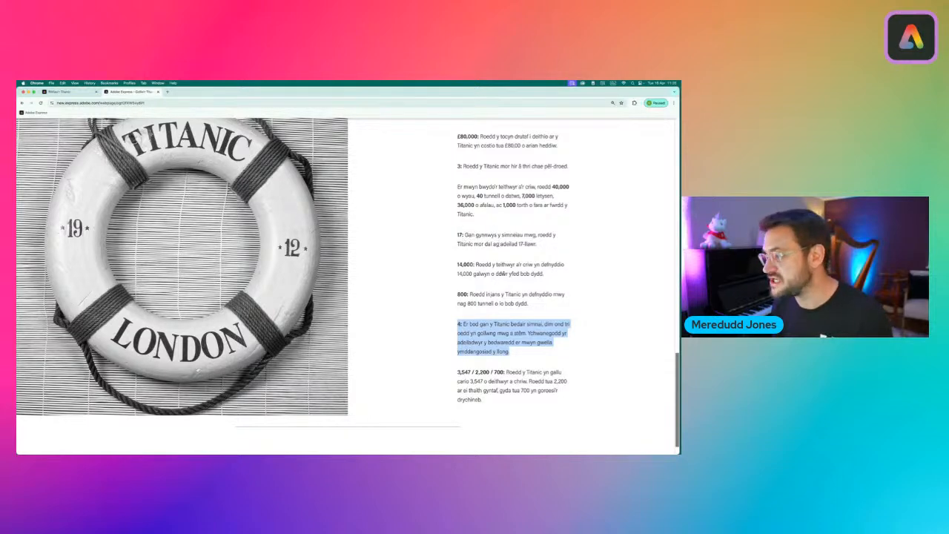
scroll(484, 166, up, 1)
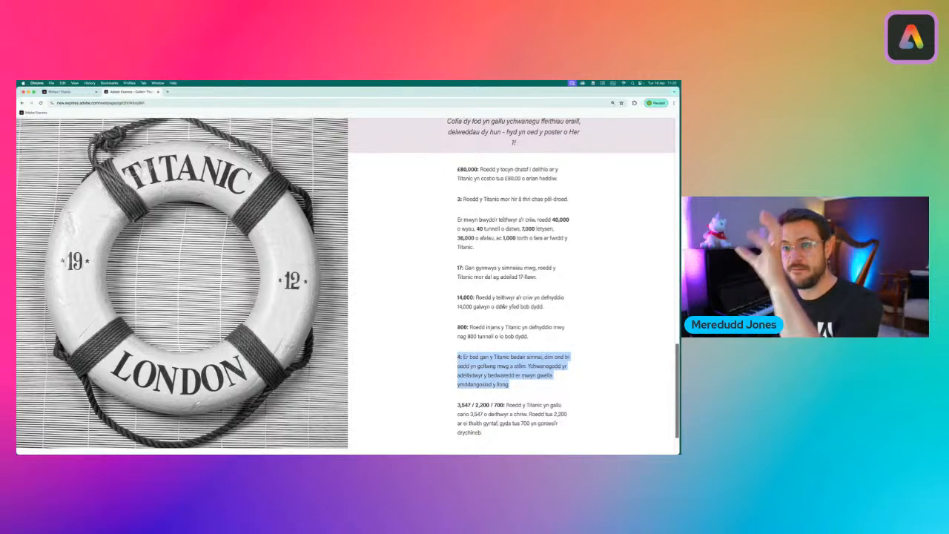
scroll(536, 318, down, 1)
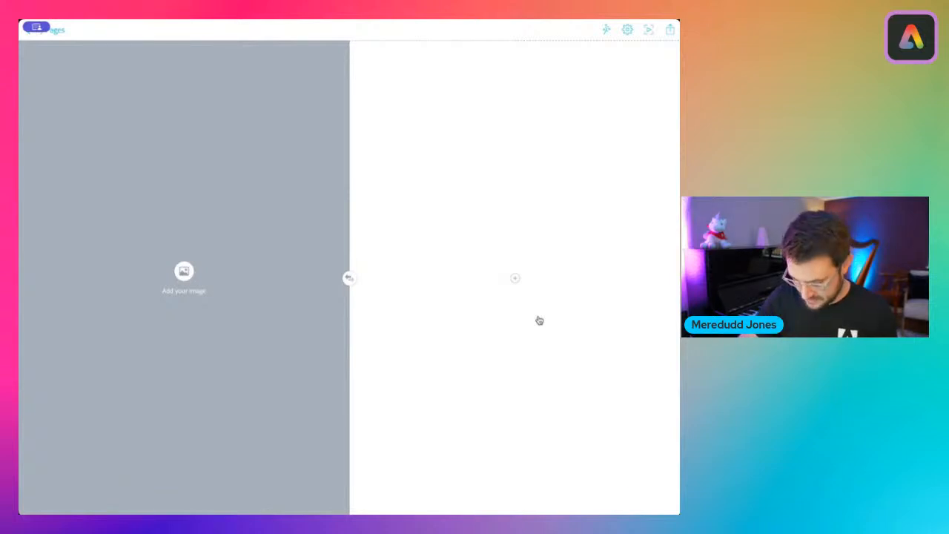
Switch to Chrome on the iPad and copy the fact starting "£80,000: Roedd y tocyn drutaf" from the "Her 2: Rhifau'r Titanic" challenge
drag(349, 512, 449, 326)
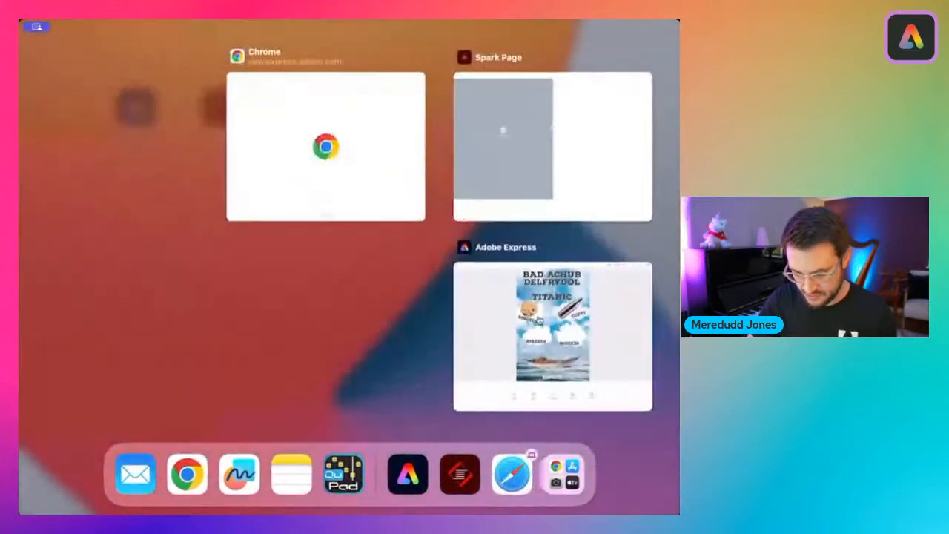
click(324, 147)
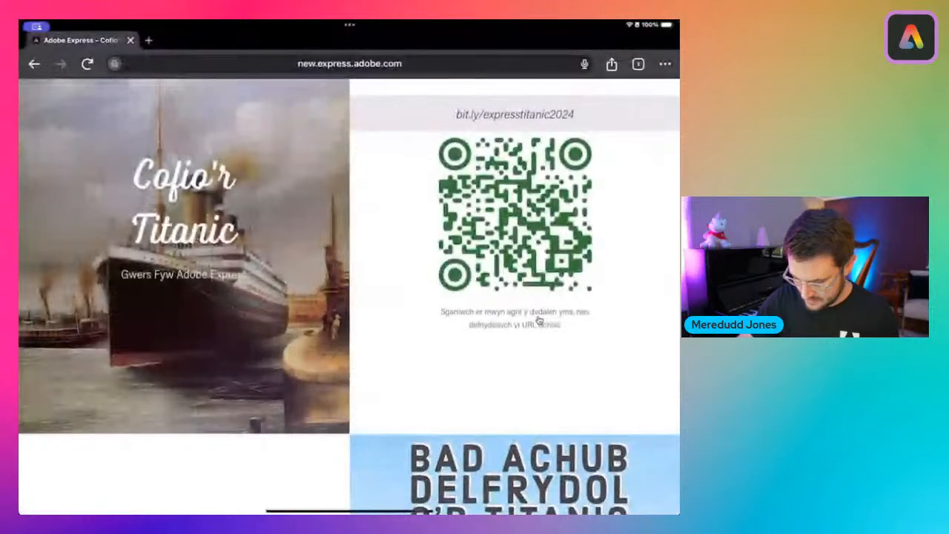
scroll(539, 320, down, 10)
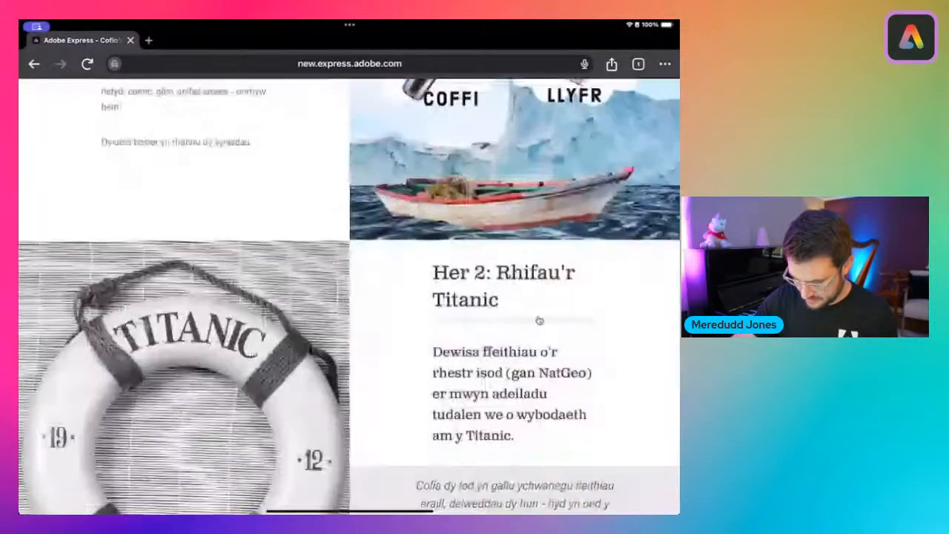
scroll(539, 321, down, 5)
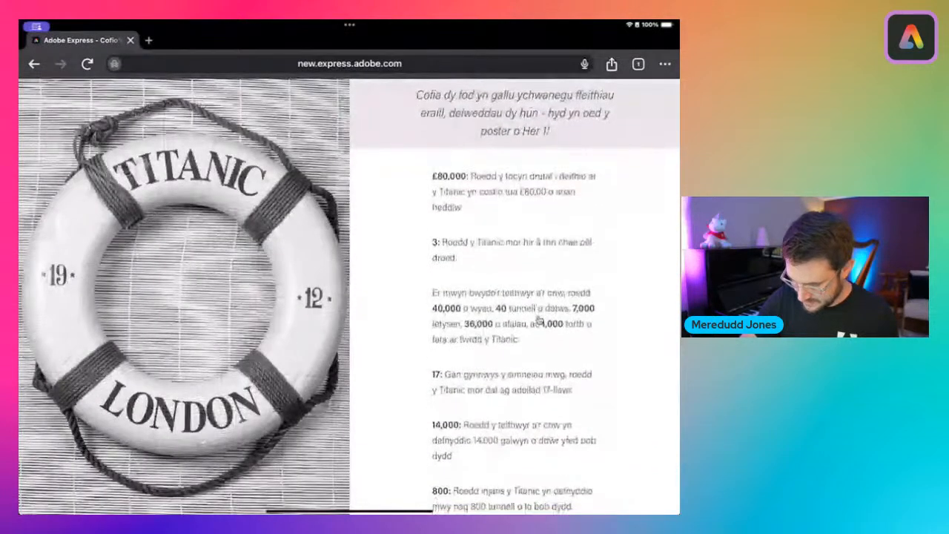
scroll(539, 320, down, 1)
scroll(539, 321, up, 1)
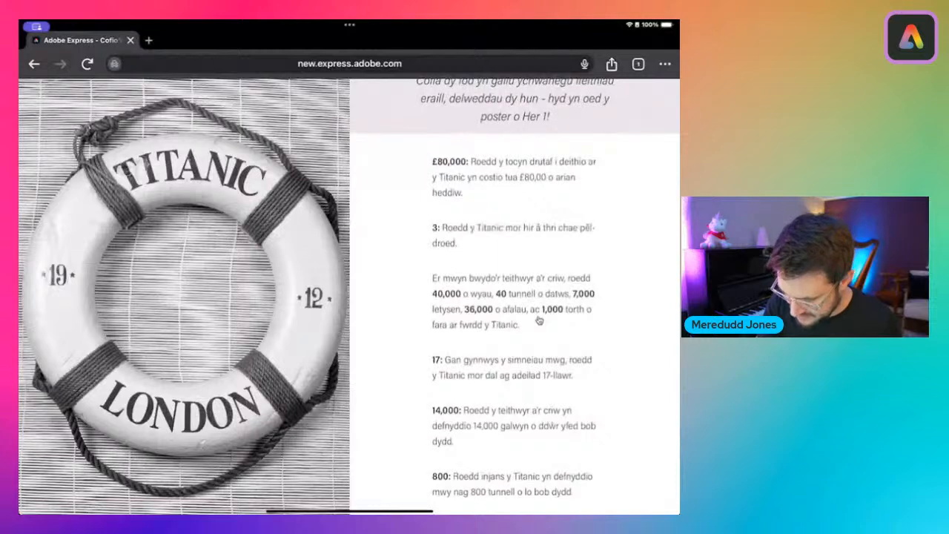
drag(449, 162, 484, 194)
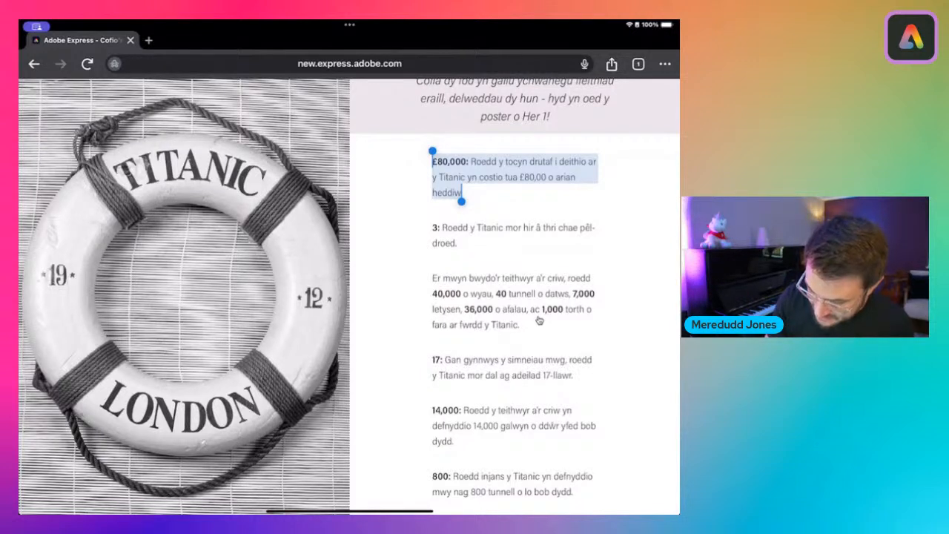
click(332, 136)
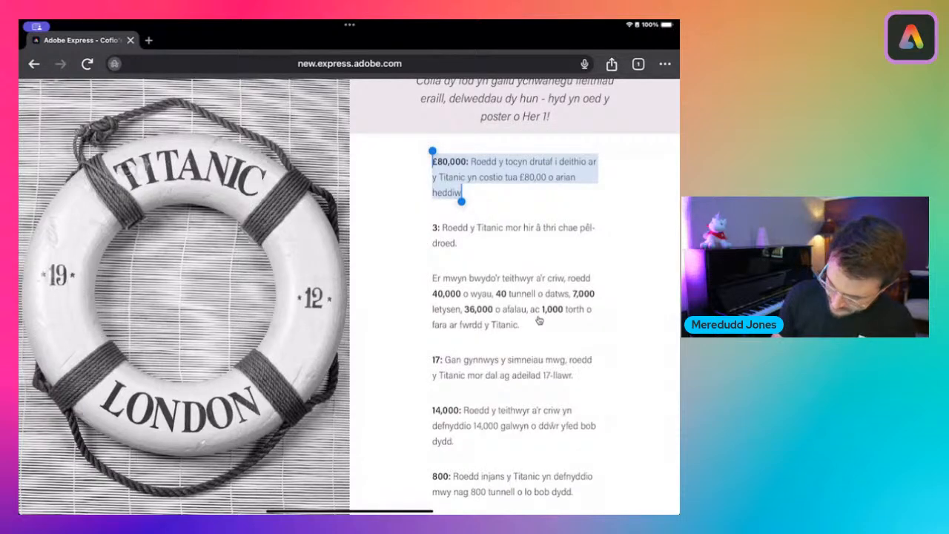
Switch to Spark Page and add an empty text block in the split layout's white half
drag(350, 511, 349, 311)
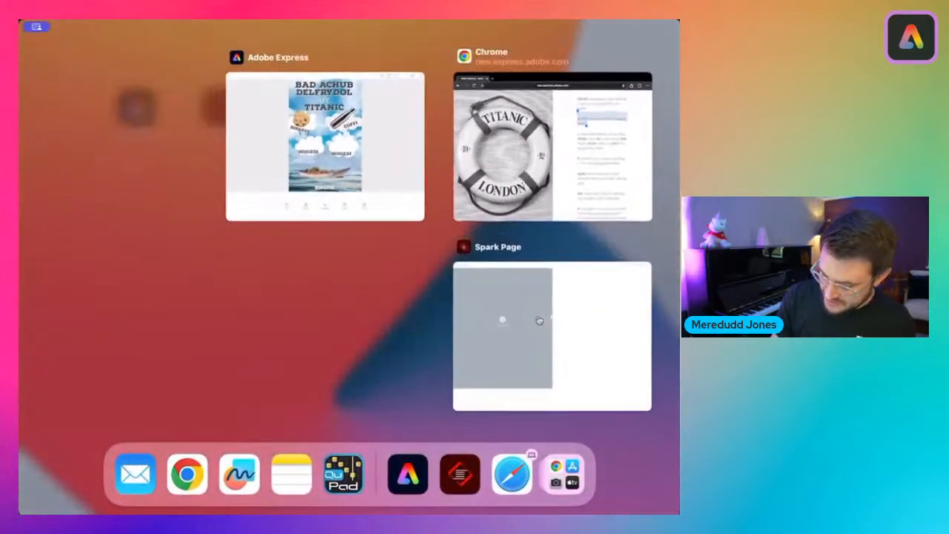
click(539, 320)
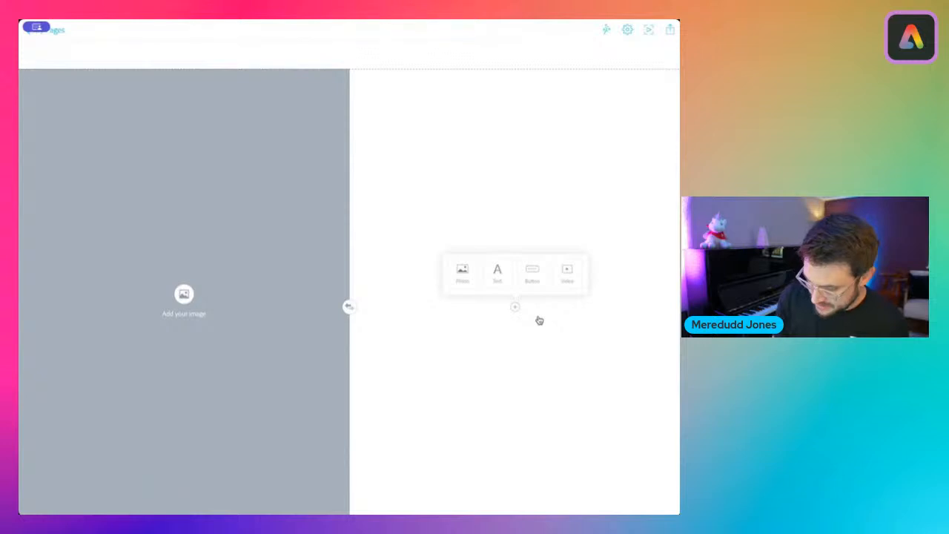
click(498, 273)
click(663, 493)
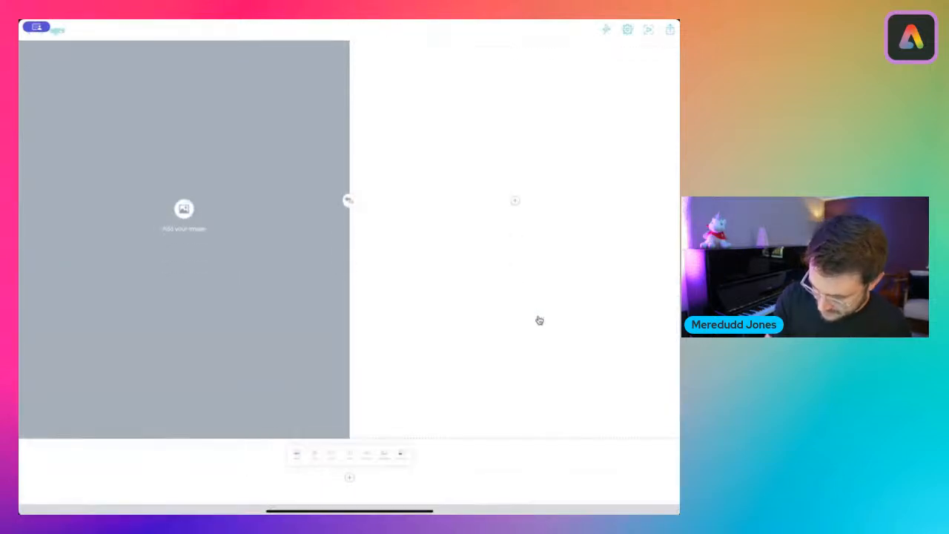
click(516, 201)
click(498, 272)
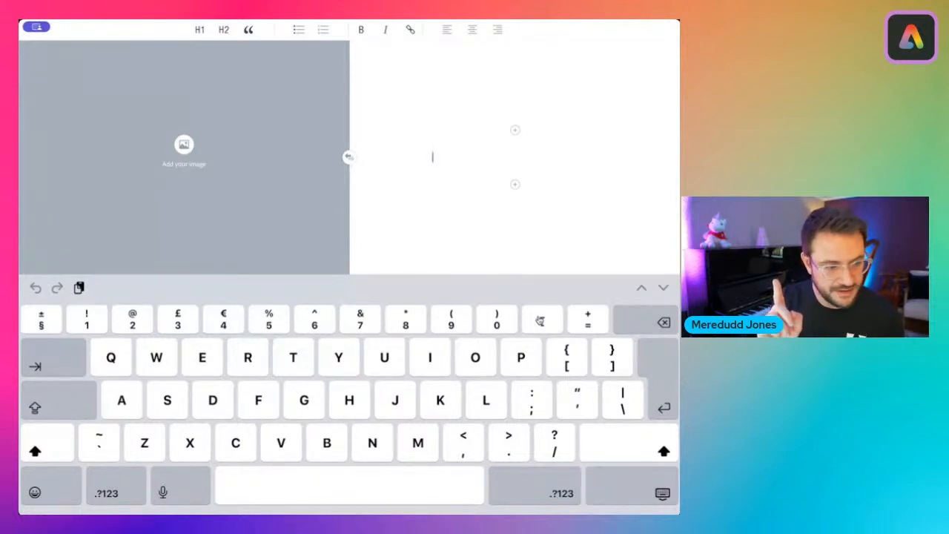
Paste the copied £80,000 fact into the empty text block and close the on-screen keyboard
click(433, 157)
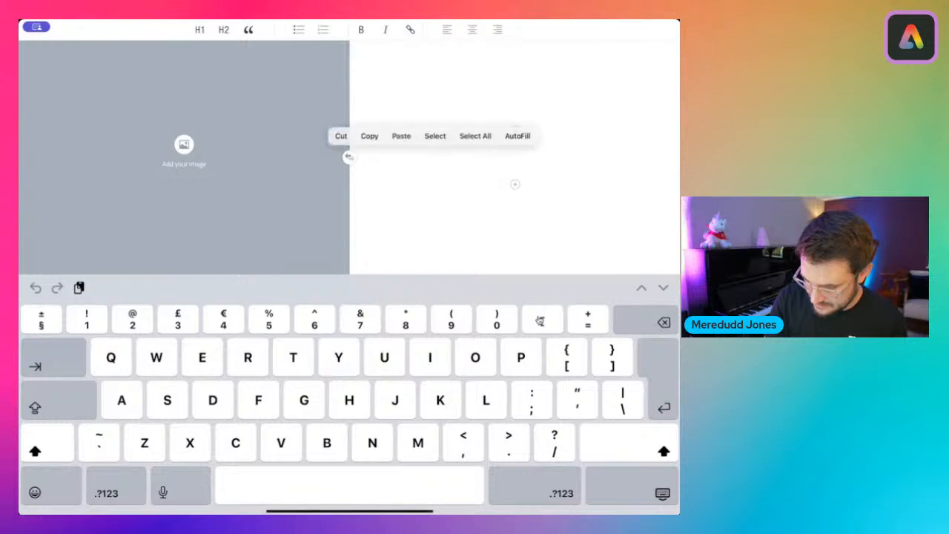
click(396, 134)
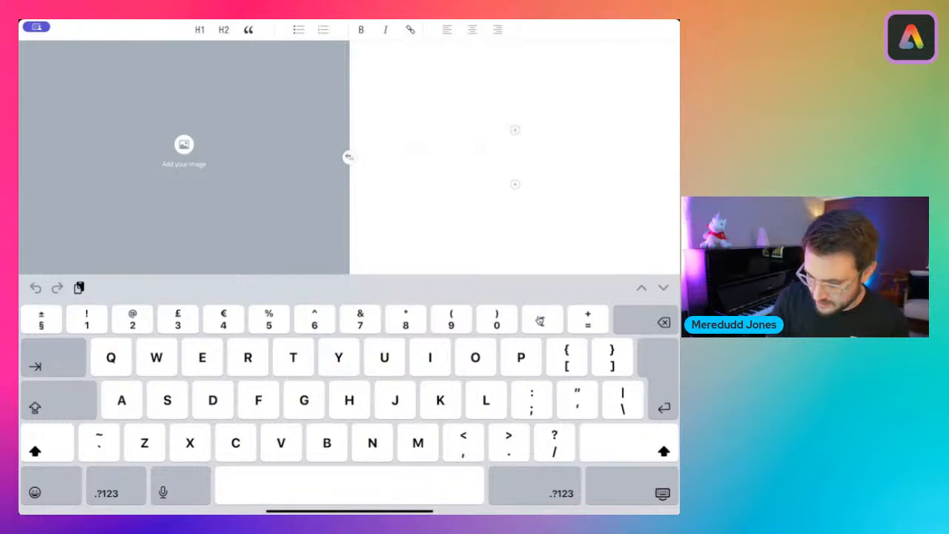
click(433, 157)
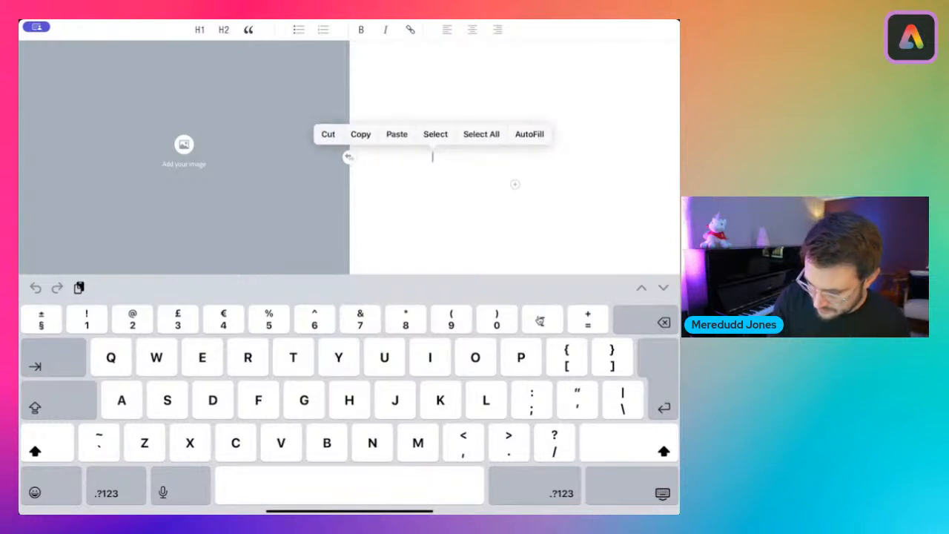
click(397, 134)
click(662, 493)
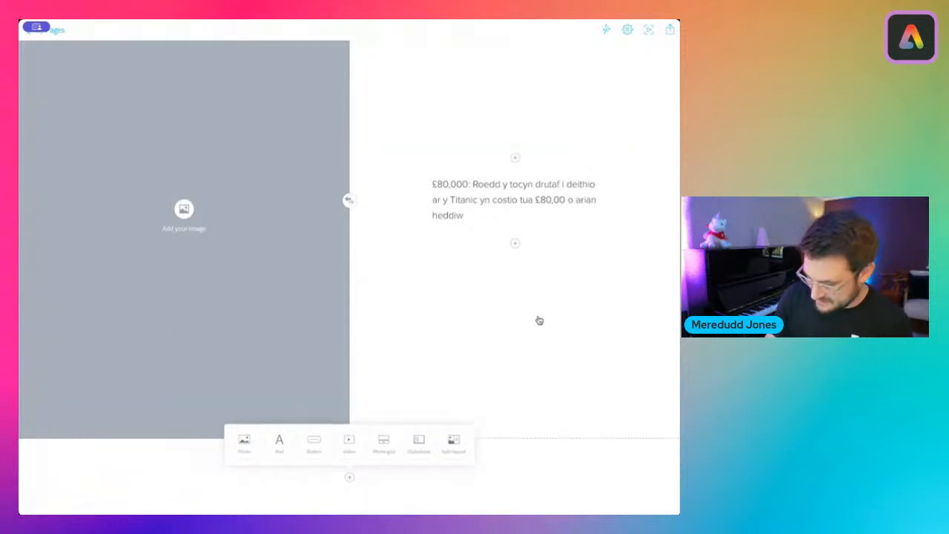
Add a text block above the £80,000 fact in the split layout and enter "£80,000" in it
scroll(539, 320, up, 2)
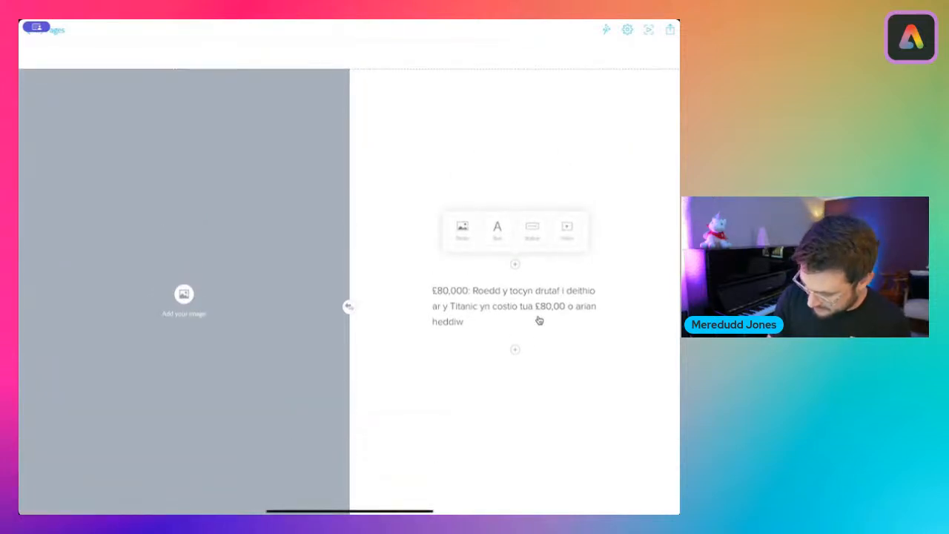
click(498, 230)
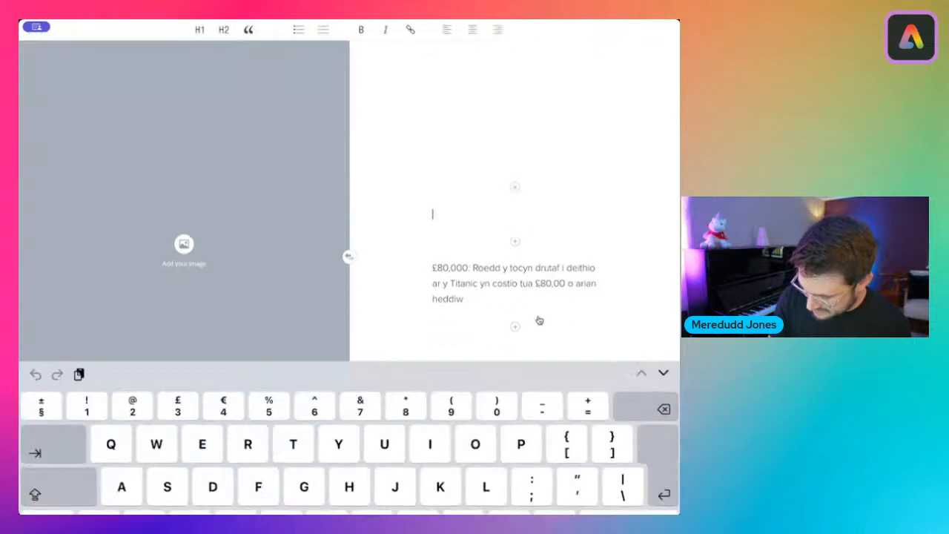
key(shift)
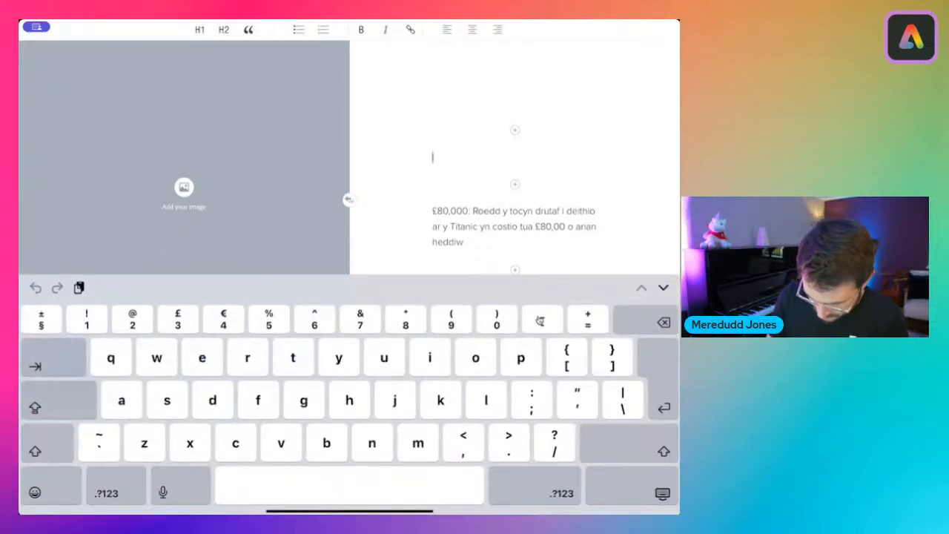
text(£)
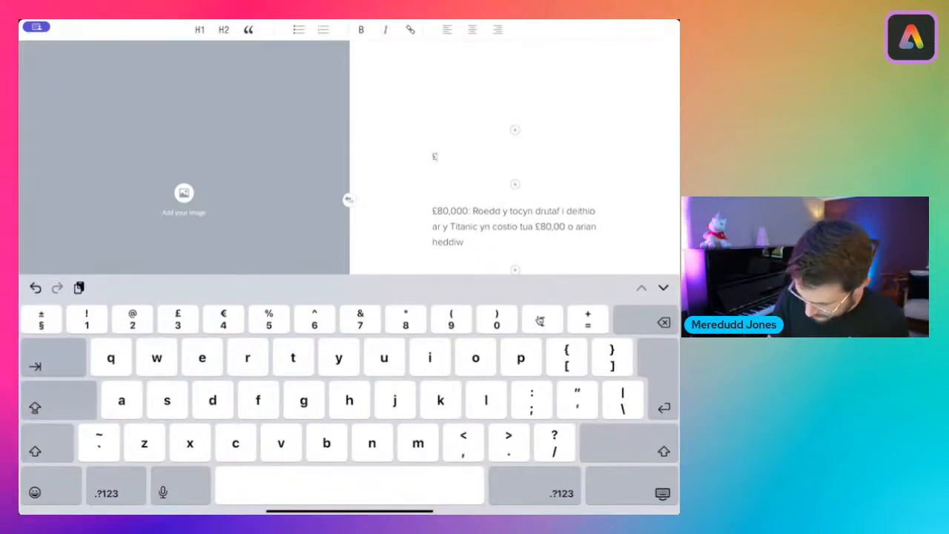
text(80)
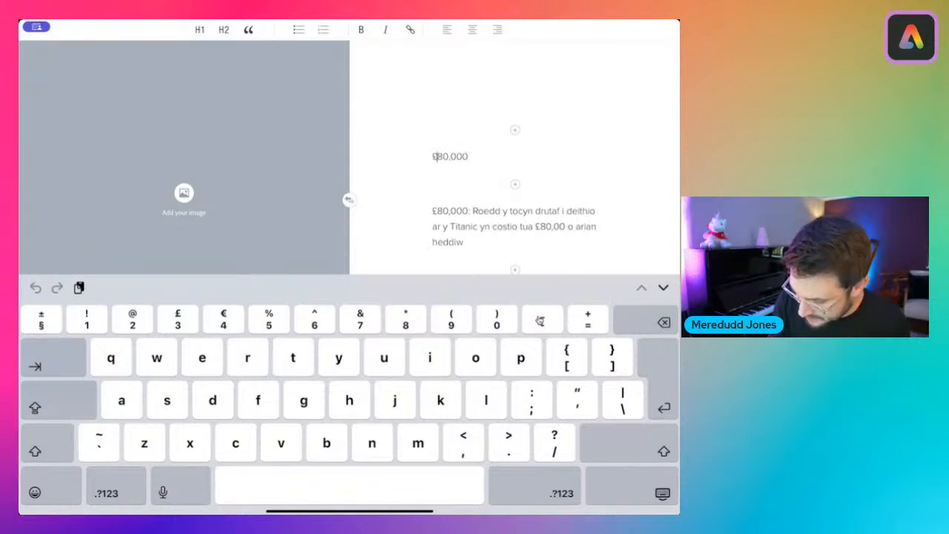
Format the new "£80,000" text as a centred H1 heading and close the on-screen keyboard
click(200, 30)
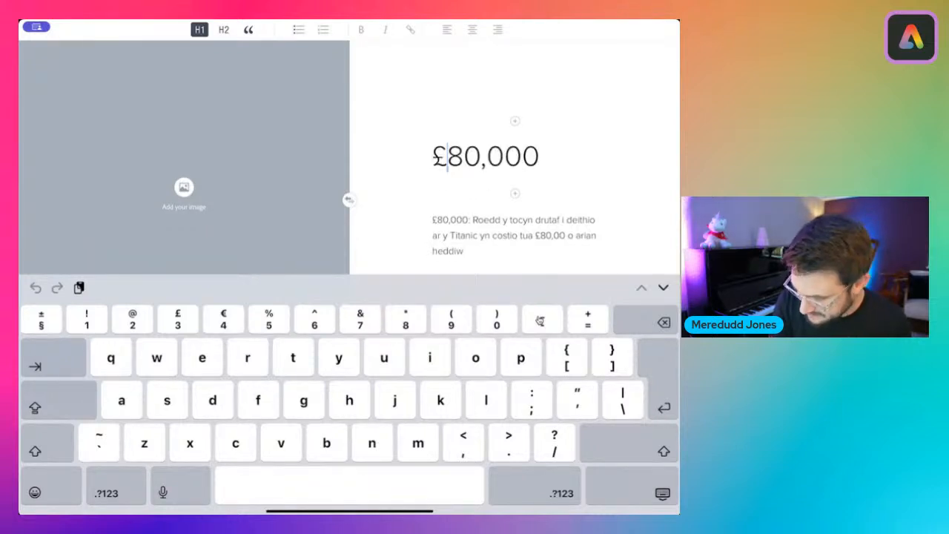
click(472, 30)
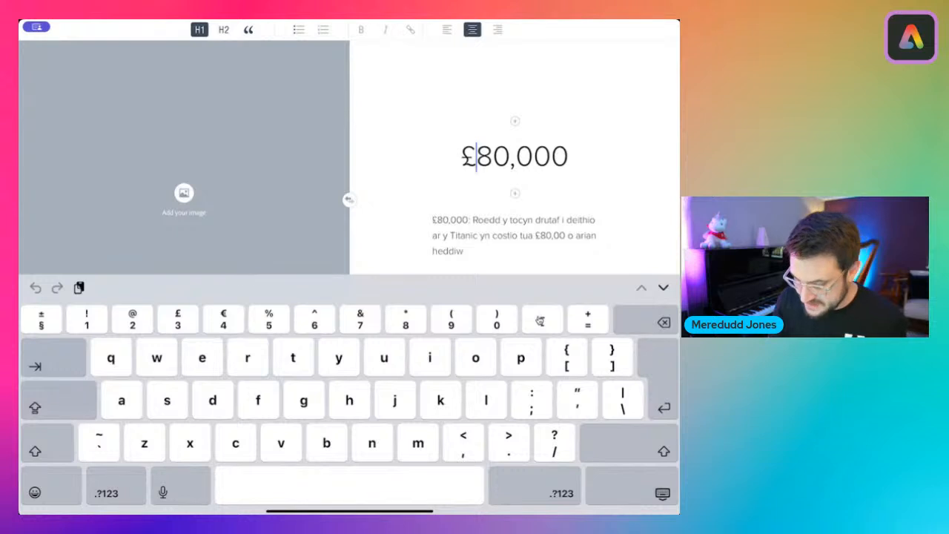
click(662, 493)
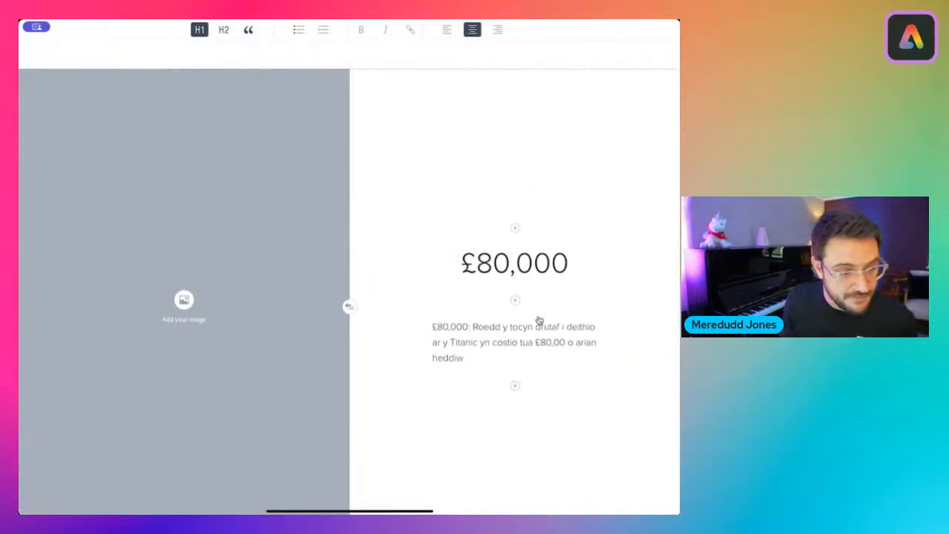
Apply the Vintage theme to the whole page and close the theme list
scroll(539, 320, up, 10)
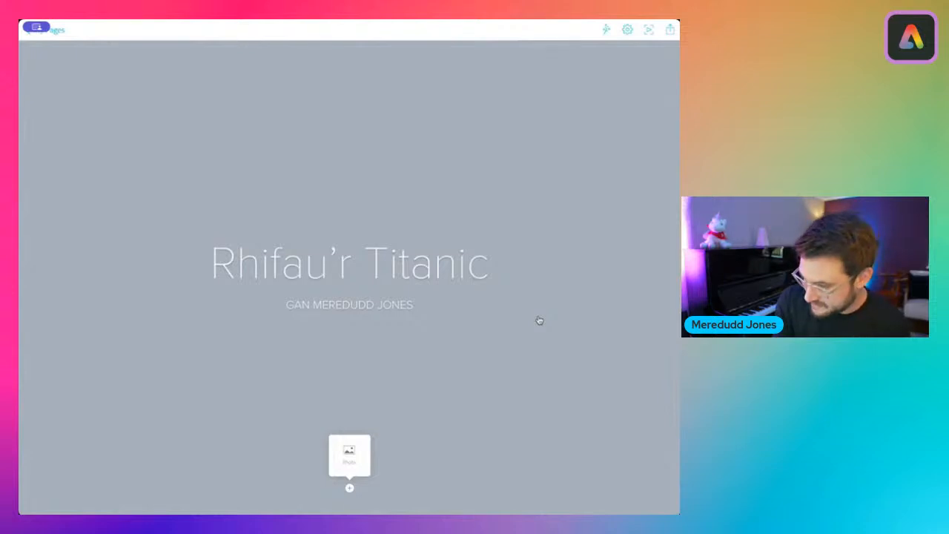
click(606, 30)
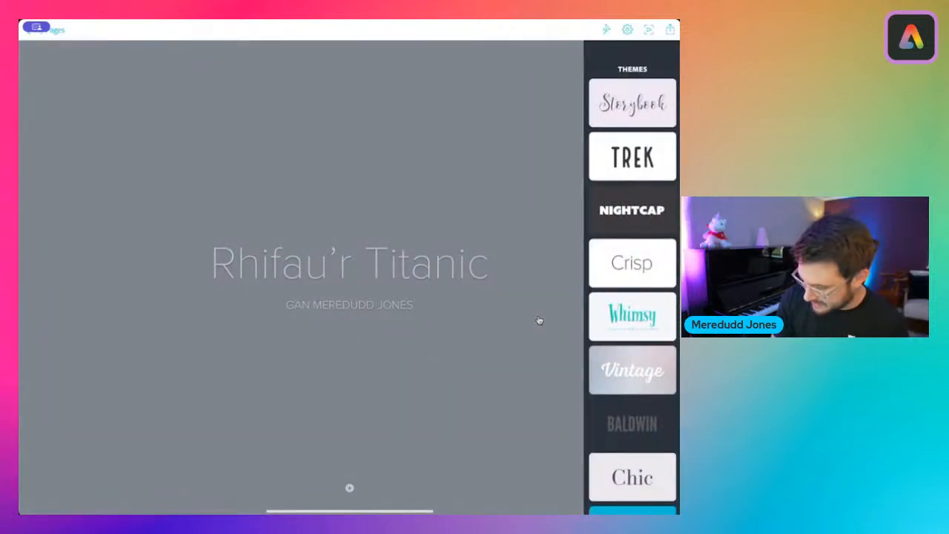
scroll(632, 277, down, 2)
click(632, 215)
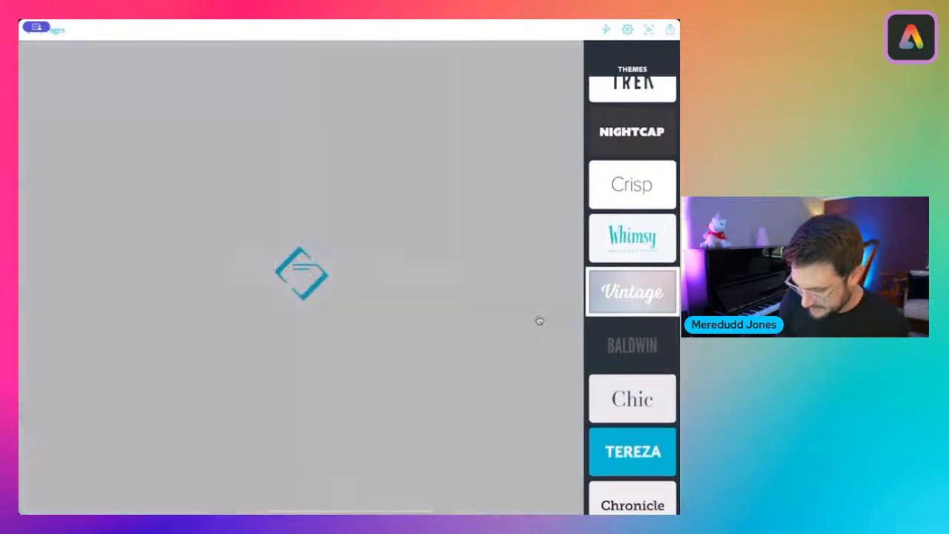
click(539, 320)
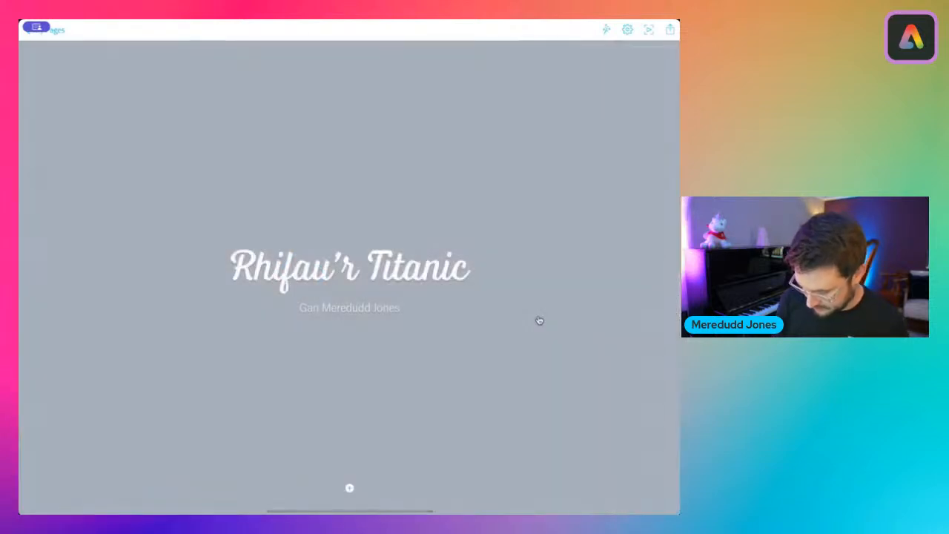
Search the free images for "ocean" as a background photo for the title section, and leave the image picker
click(349, 455)
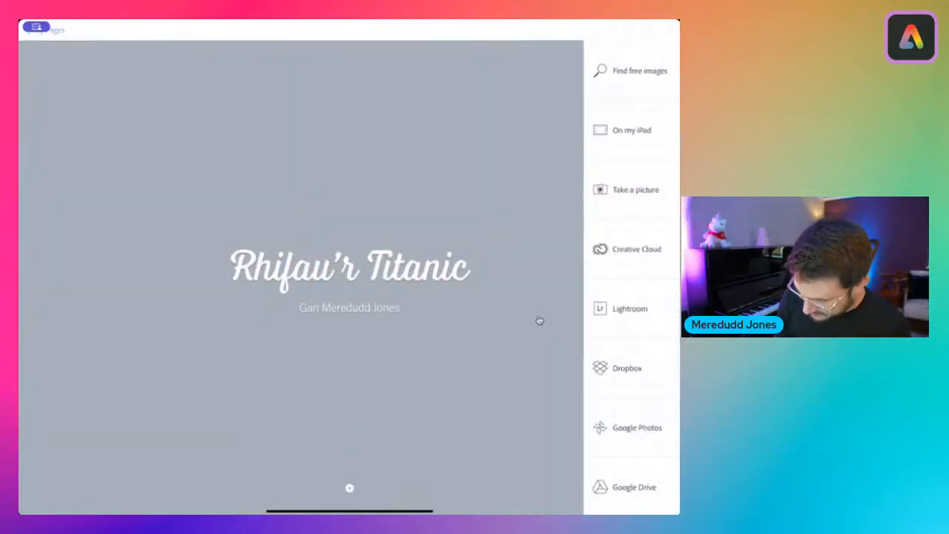
click(631, 71)
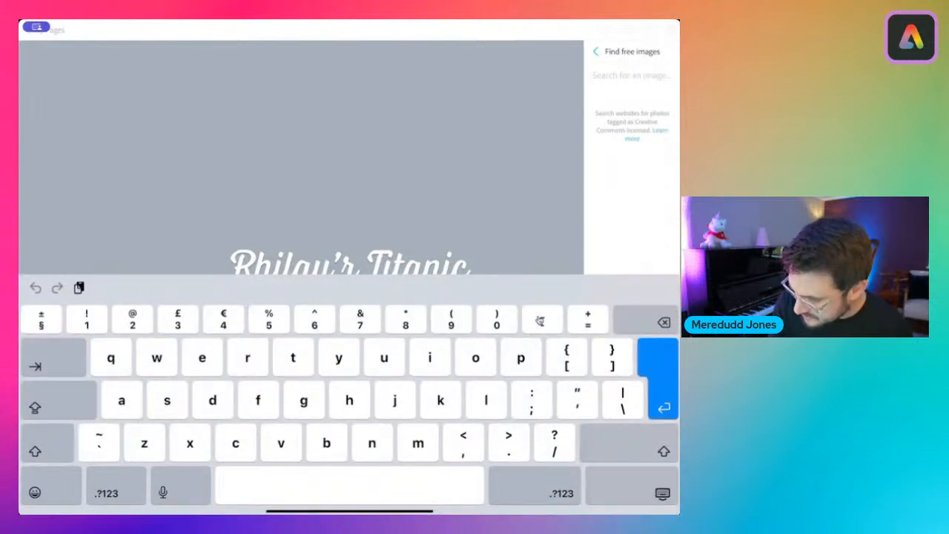
click(596, 51)
click(630, 70)
click(631, 76)
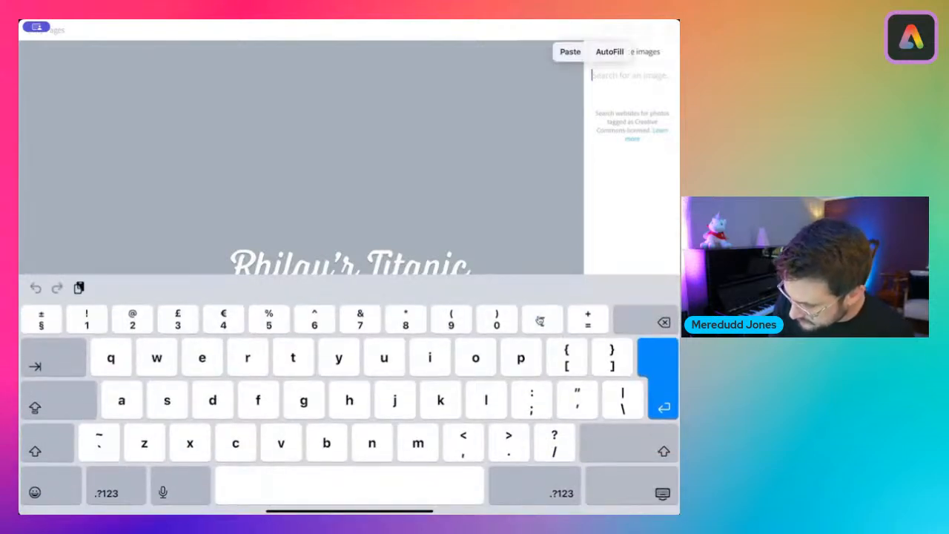
text(ocean)
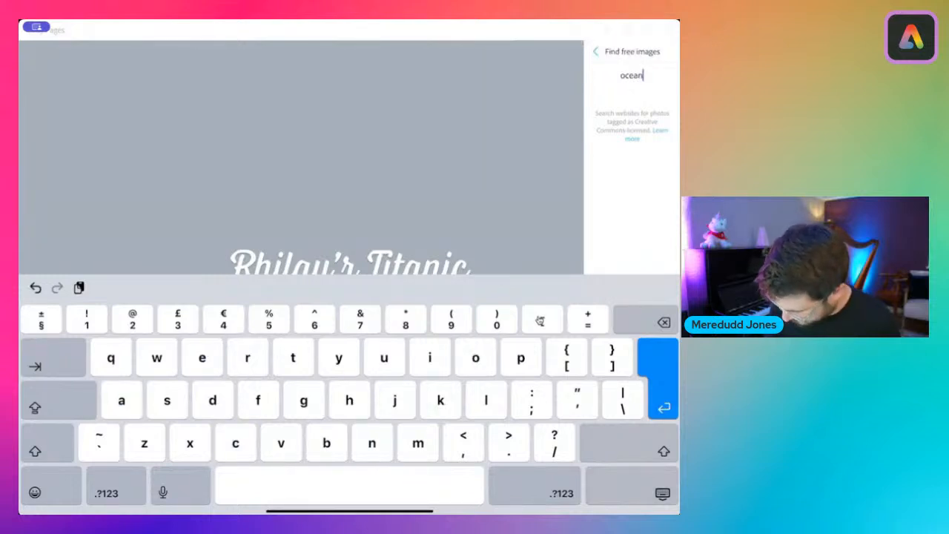
key(Return)
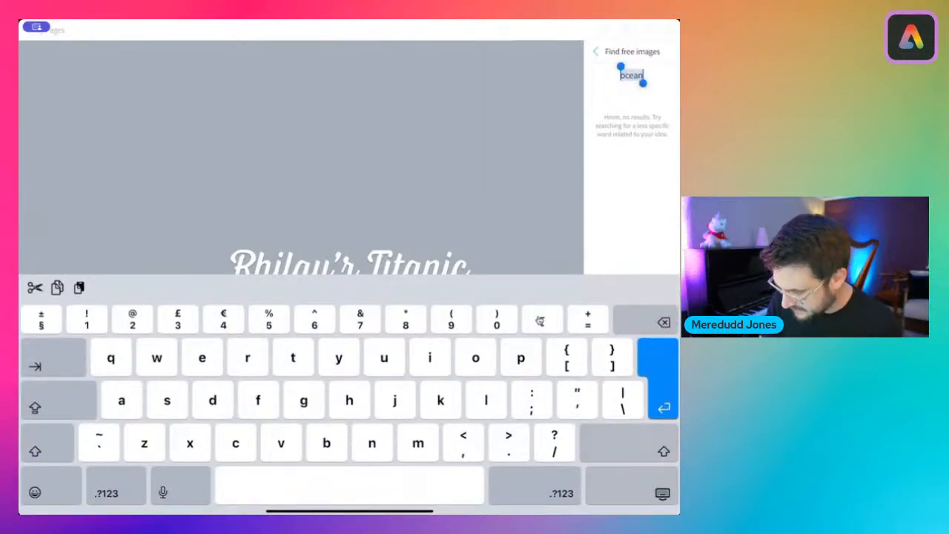
click(595, 51)
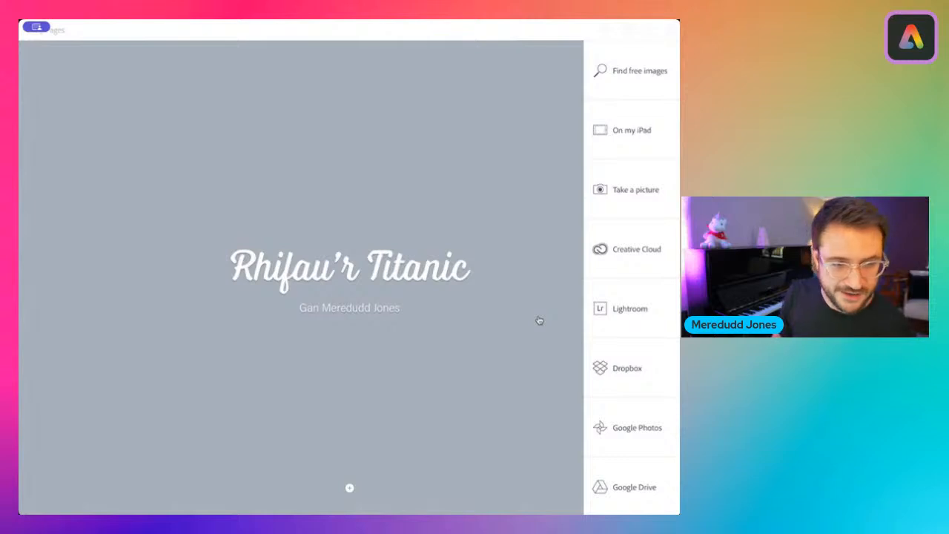
click(539, 321)
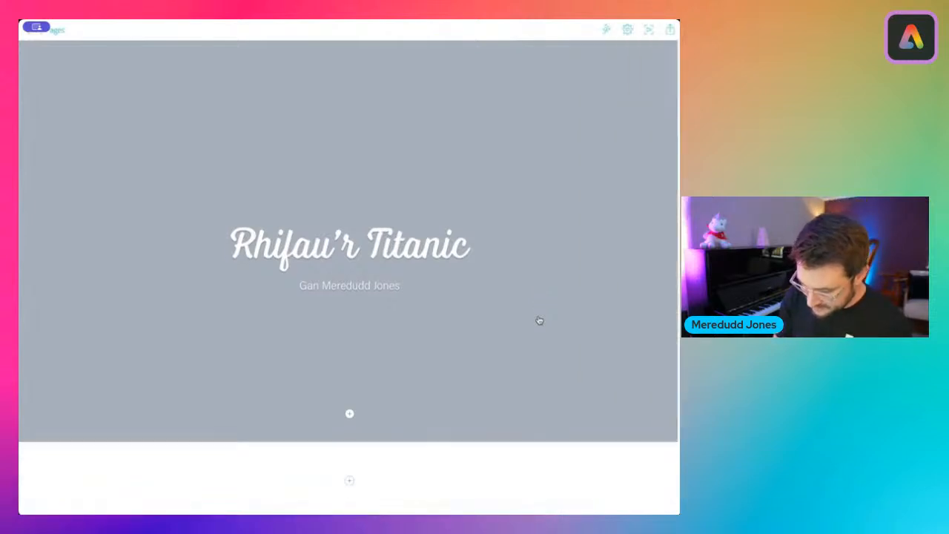
Search the free images for "steam" to fill the image half beside the £80,000 fact, and leave the image picker
scroll(539, 320, down, 10)
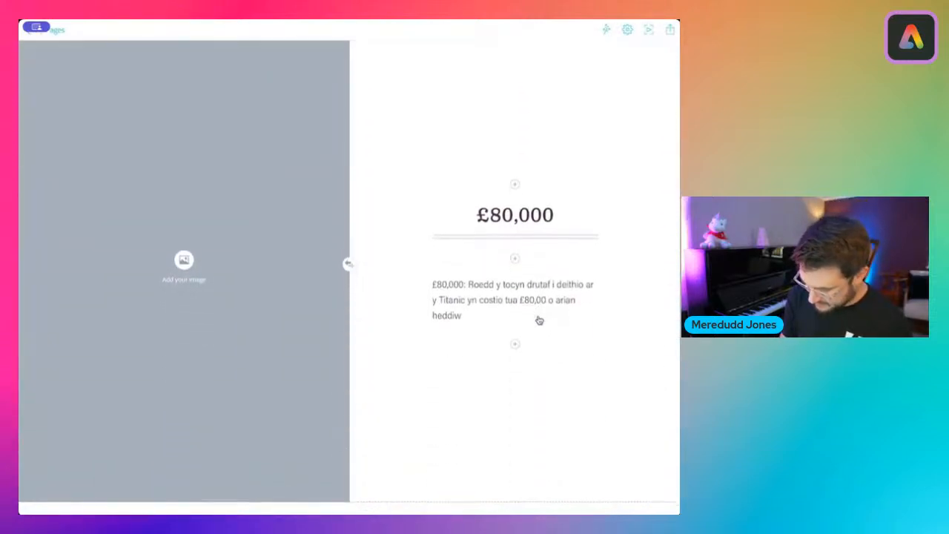
click(639, 71)
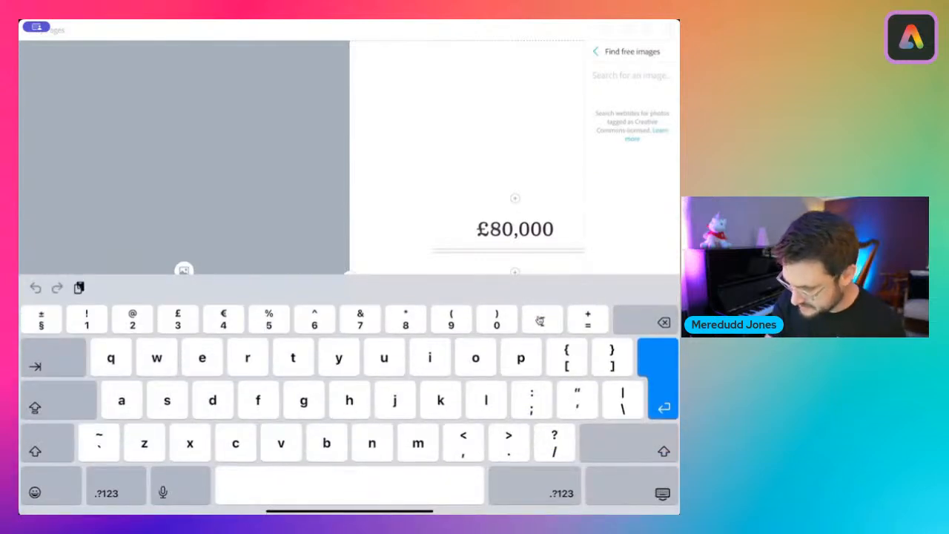
click(630, 76)
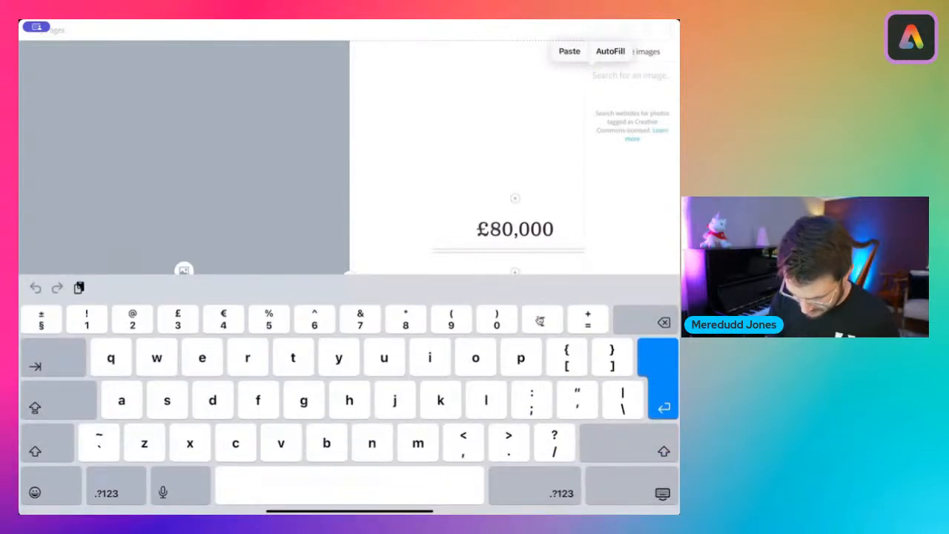
text(steam)
key(Return)
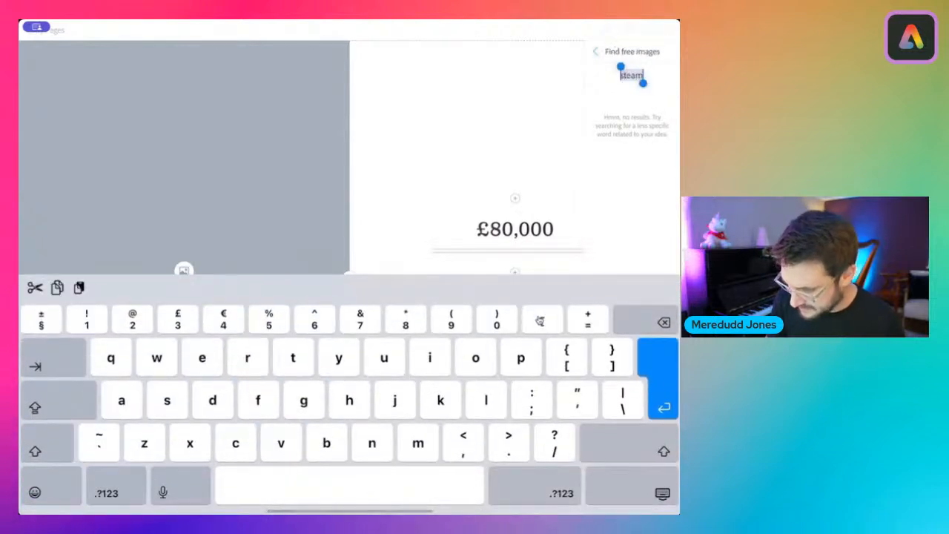
key(Escape)
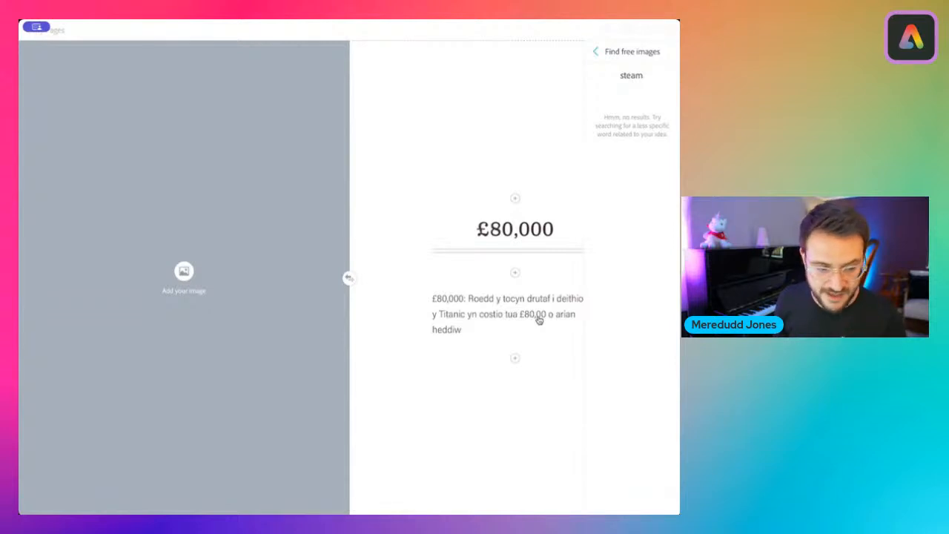
scroll(539, 320, down, 1)
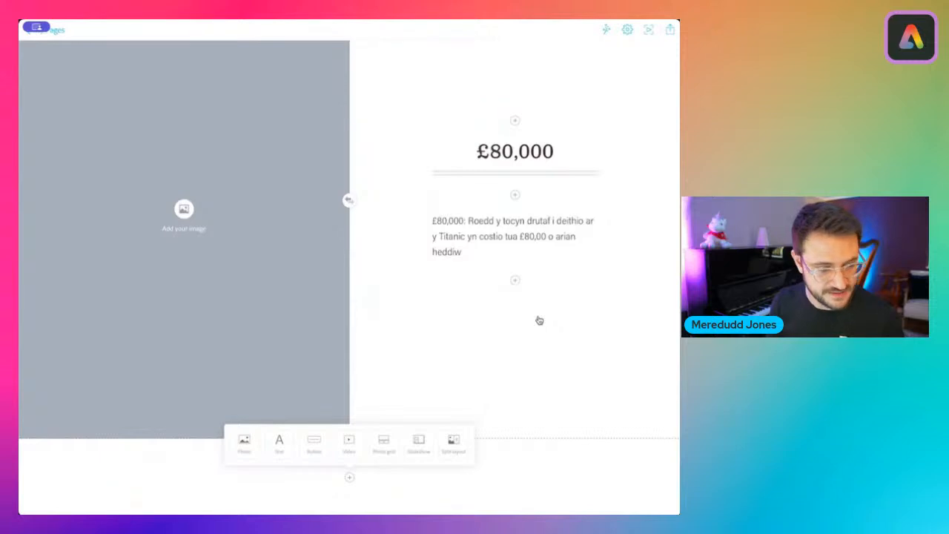
scroll(539, 320, down, 6)
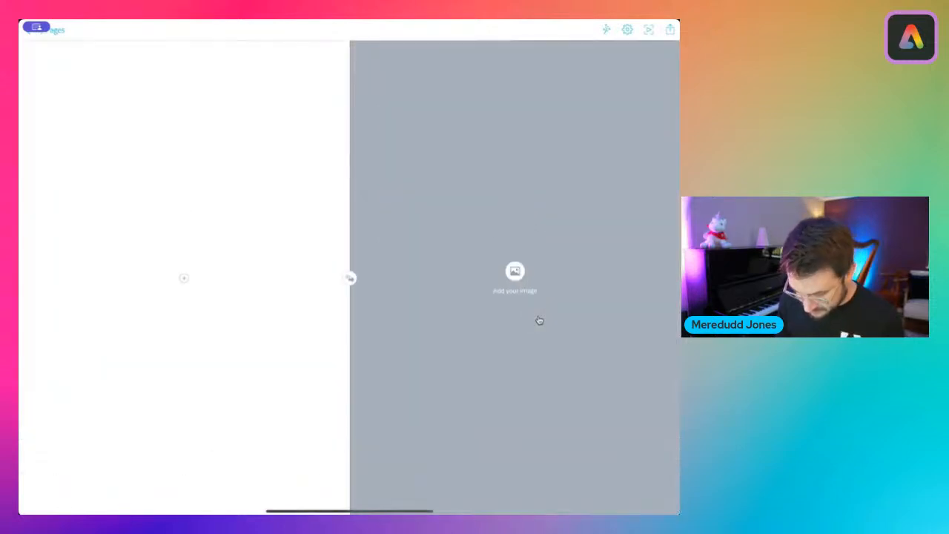
scroll(539, 320, up, 5)
On the desktop challenge page, highlight the food-supplies fact starting "Er mwyn bwydo'r teithwyr a'r criw" and clear the selection
scroll(539, 321, down, 4)
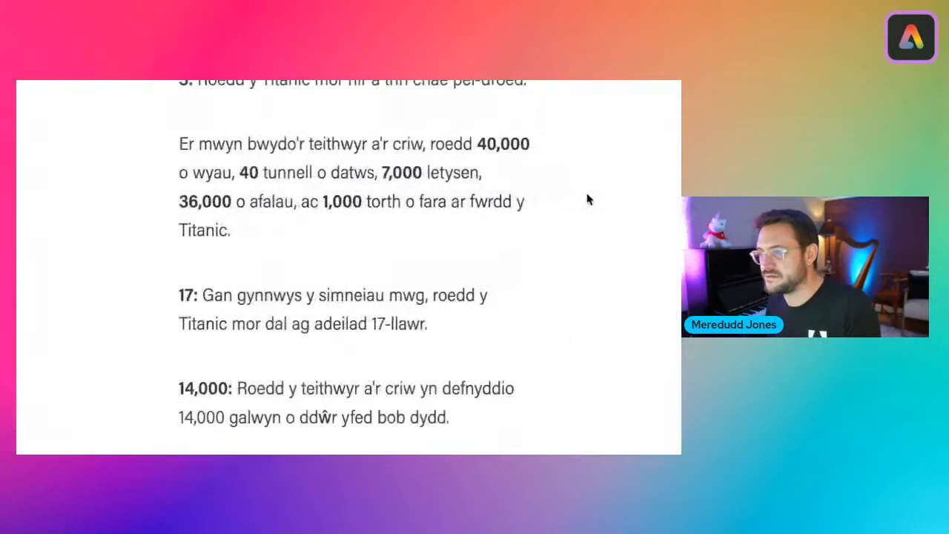
drag(181, 143, 289, 227)
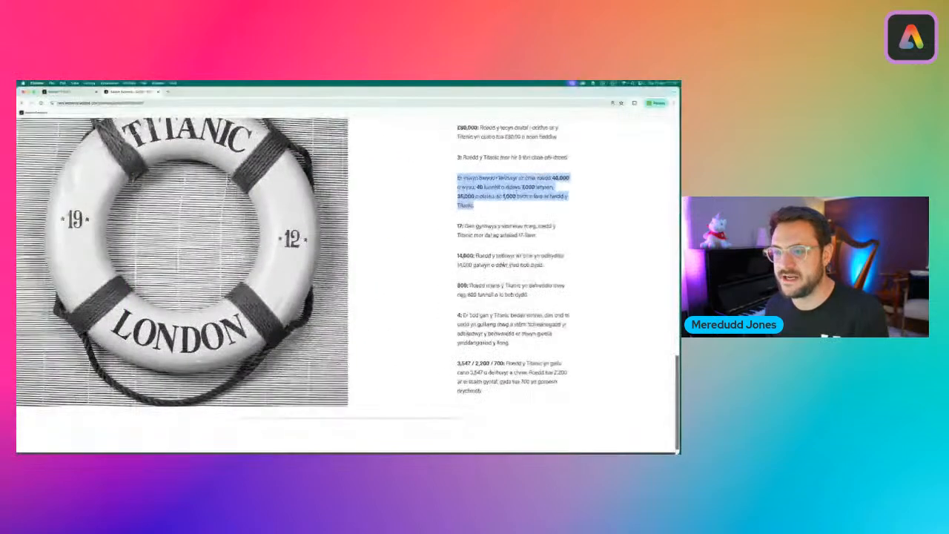
click(370, 224)
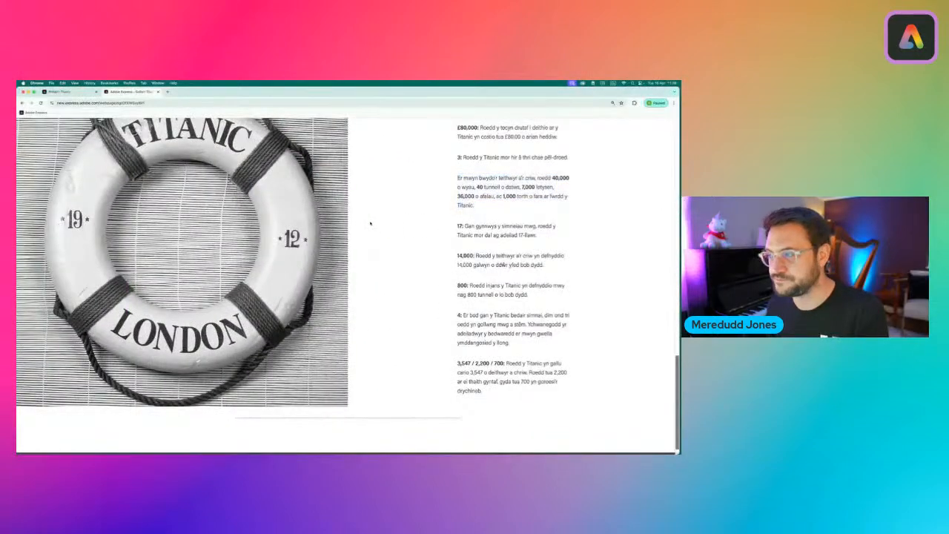
Return to the page editor and delete the empty split layout section at the end of the page, confirming the removal
click(65, 92)
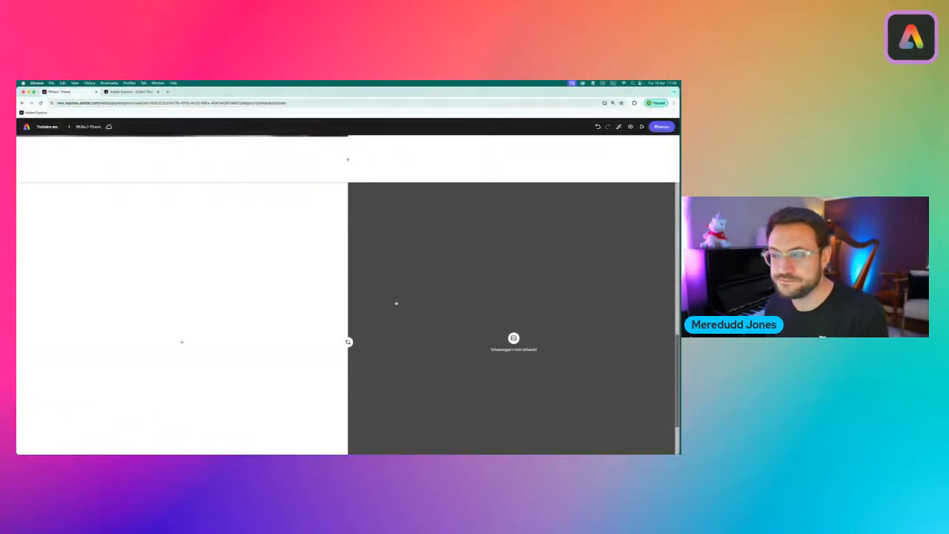
scroll(394, 300, up, 5)
scroll(391, 297, down, 5)
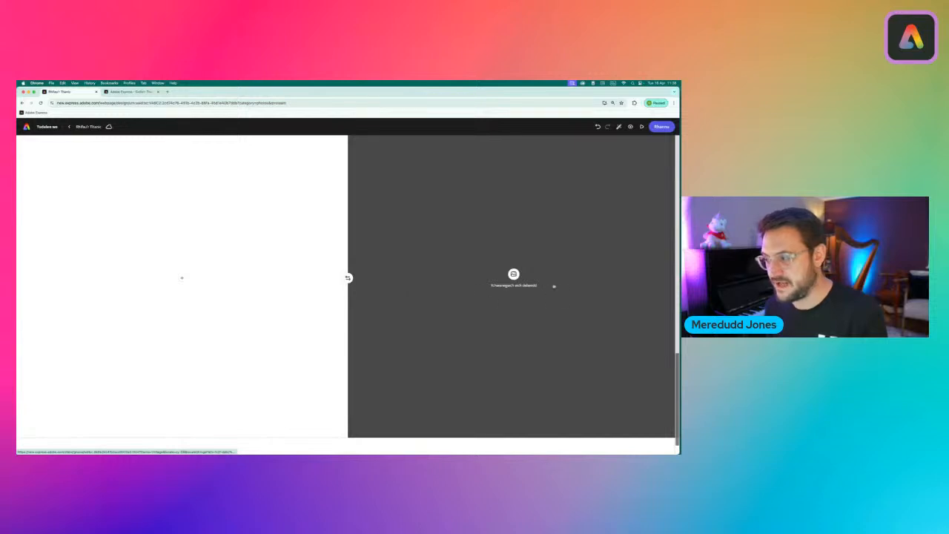
scroll(554, 286, up, 2)
scroll(554, 286, down, 2)
scroll(555, 286, down, 2)
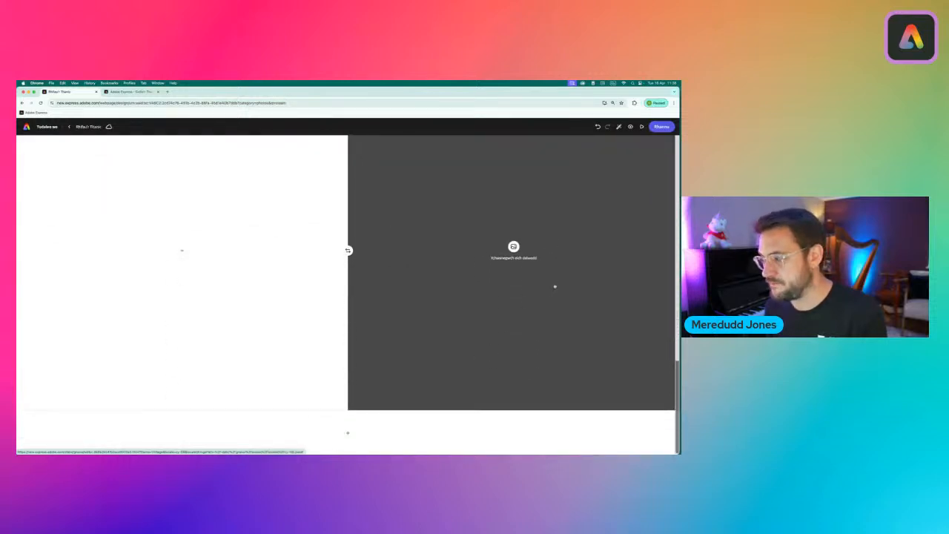
scroll(424, 261, up, 2)
scroll(424, 264, down, 1)
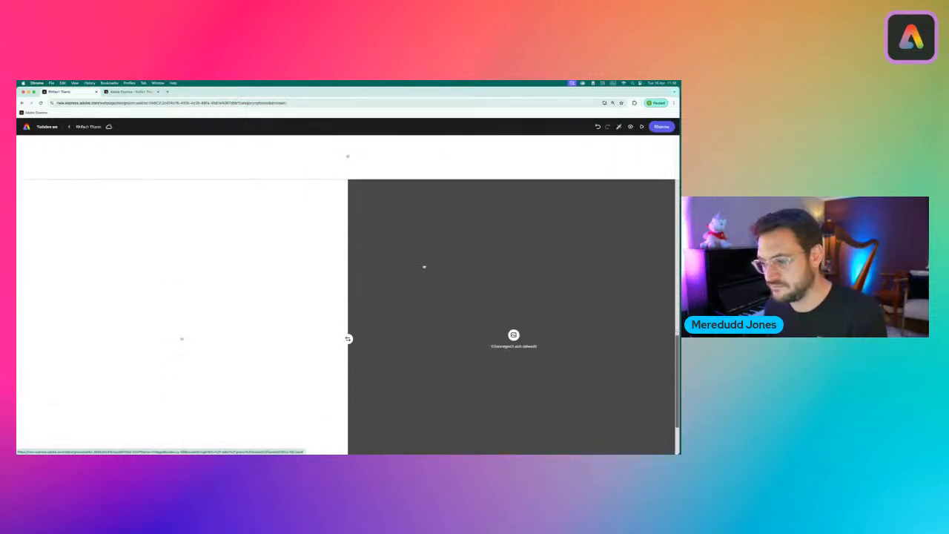
scroll(306, 288, down, 1)
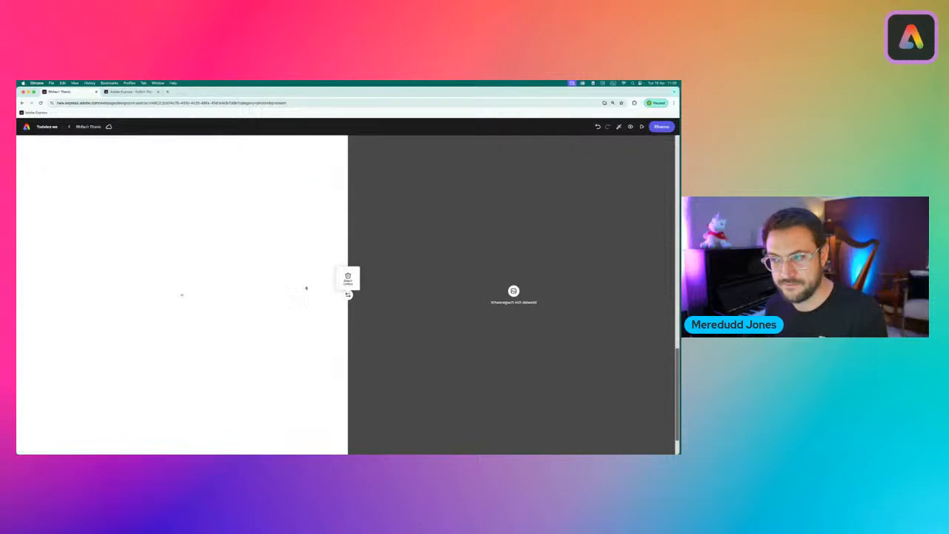
click(347, 277)
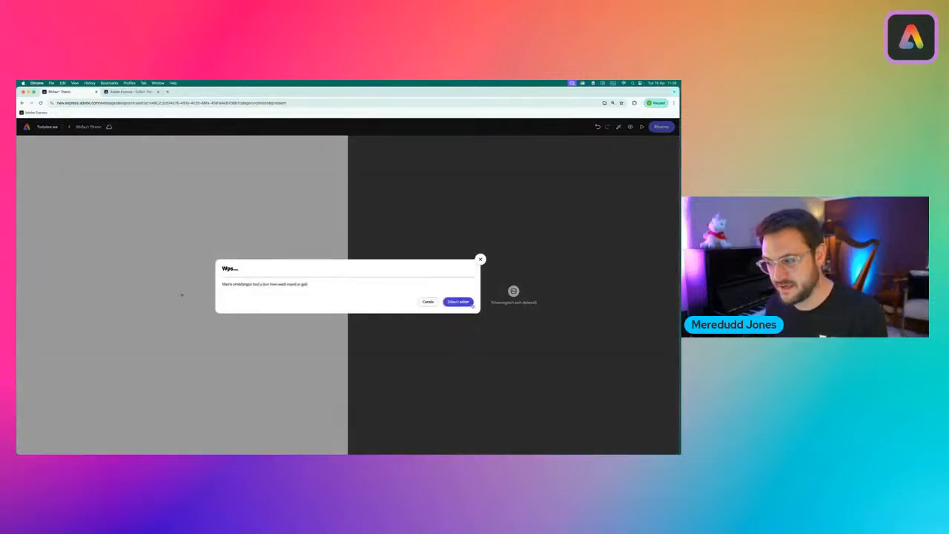
click(463, 301)
Insert a glideshow at the end of the page, below the split section with the steam photo
scroll(396, 301, up, 5)
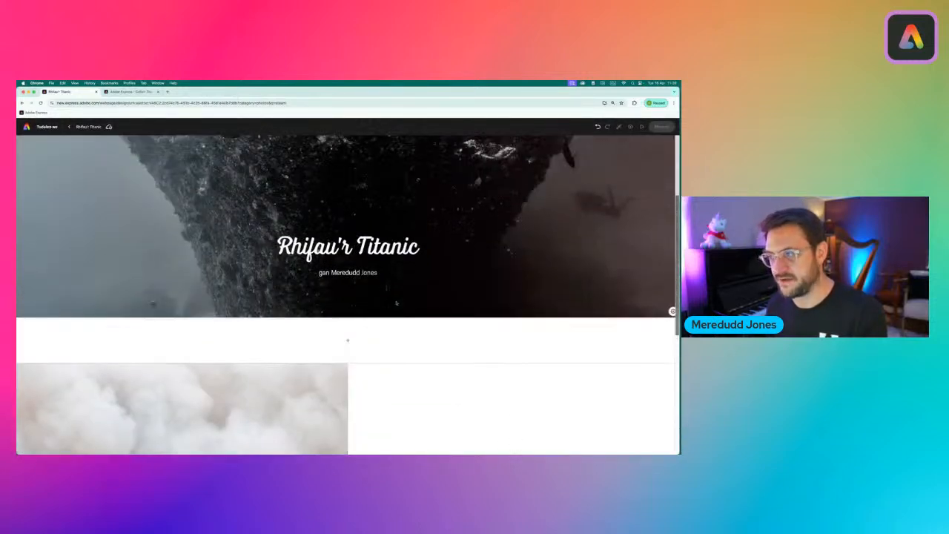
scroll(396, 302, down, 3)
scroll(396, 303, down, 4)
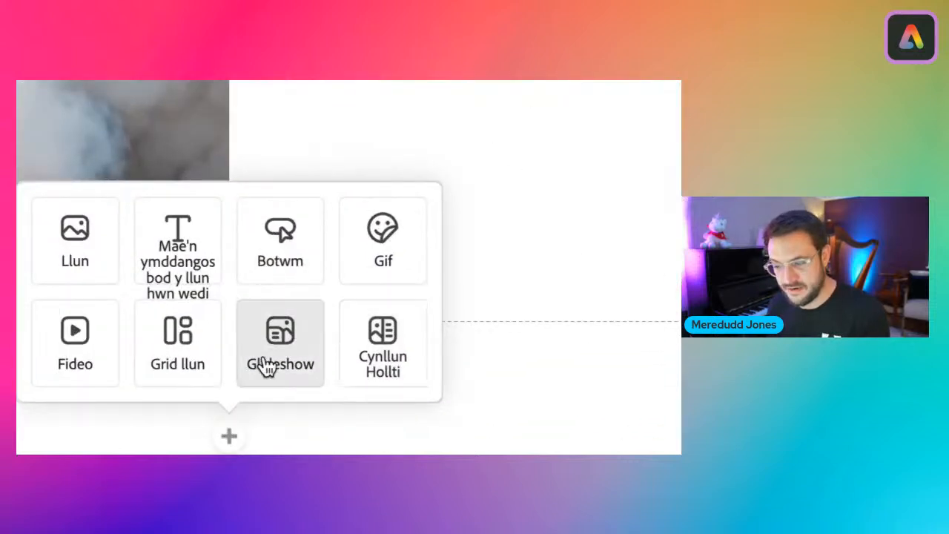
click(276, 363)
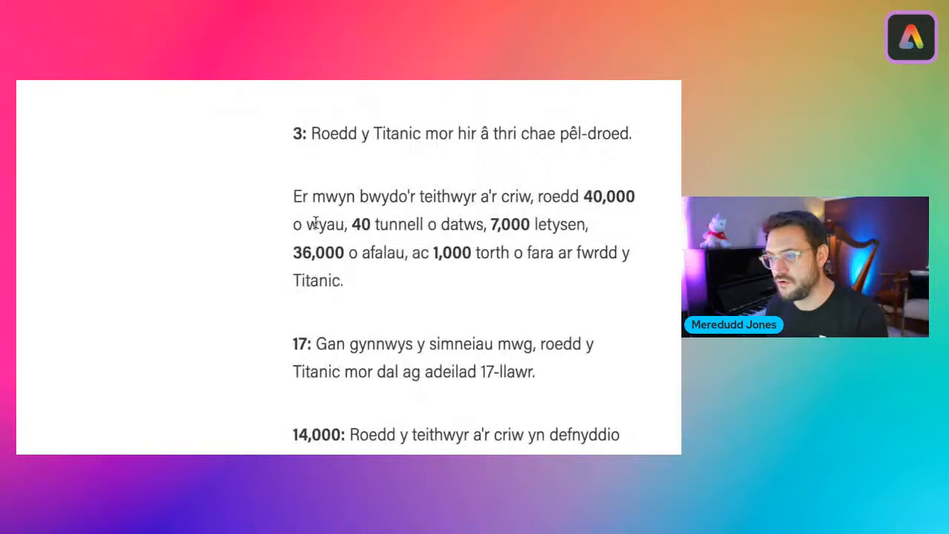
Search the free photos for "eggs" and add the white eggs on an orange background to the glideshow
click(74, 92)
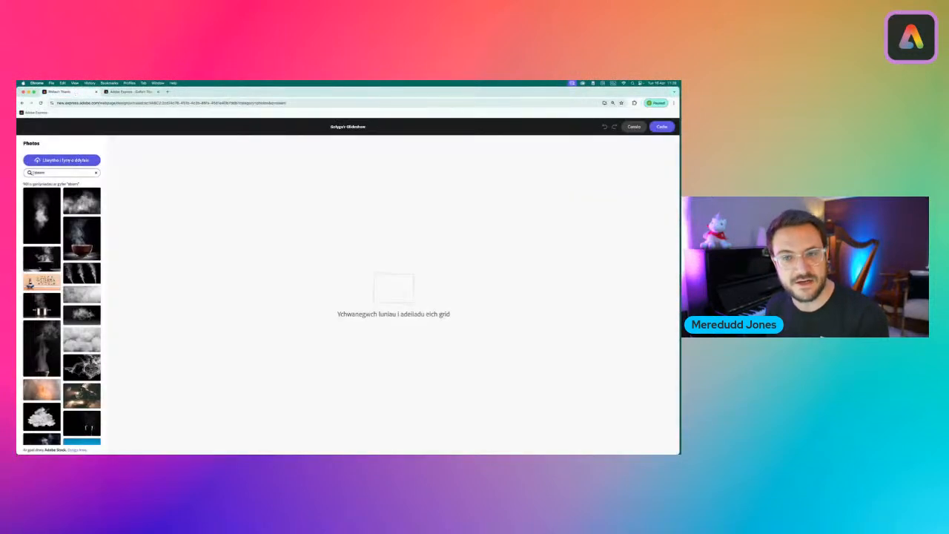
double_click(50, 173)
text(eggs)
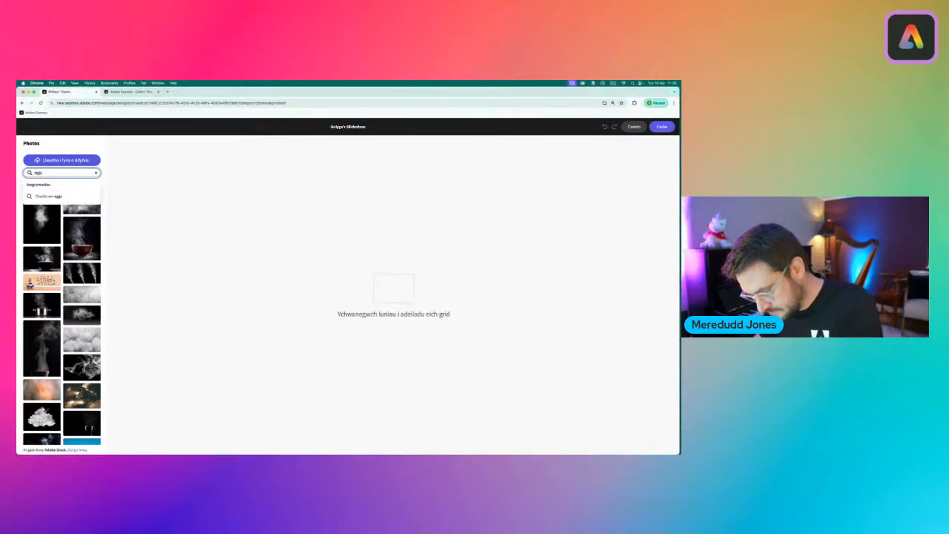
key(Return)
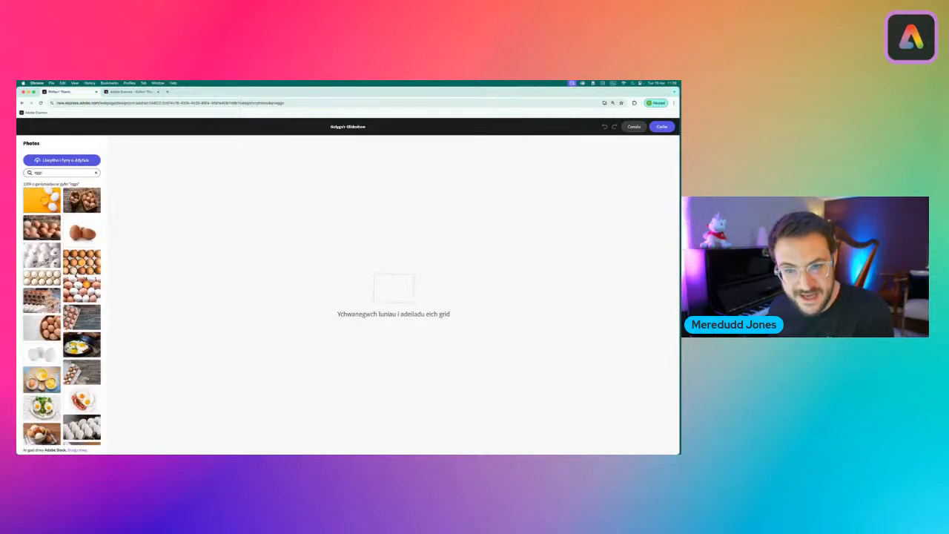
click(38, 201)
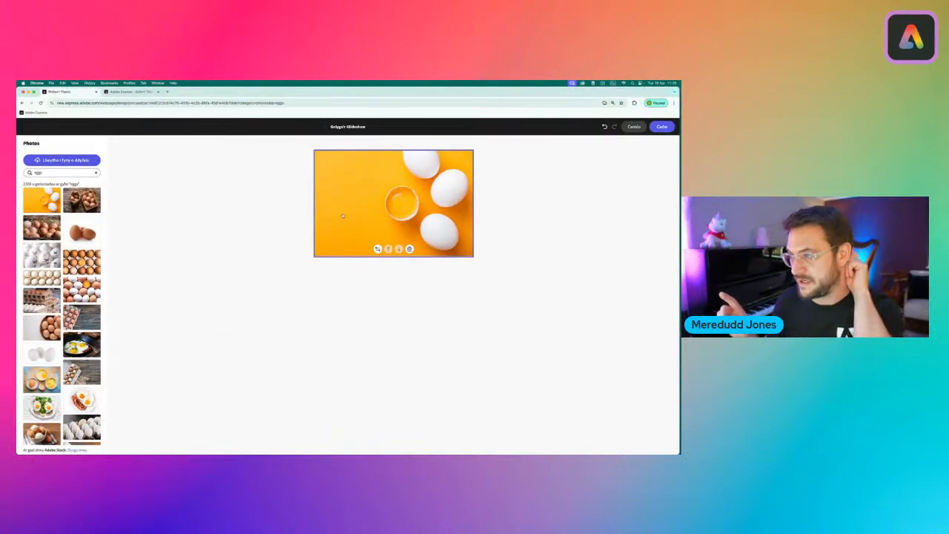
Check the food list on the challenge page, search the photos for "potatoes" and add the pile of potatoes to the glideshow
click(151, 92)
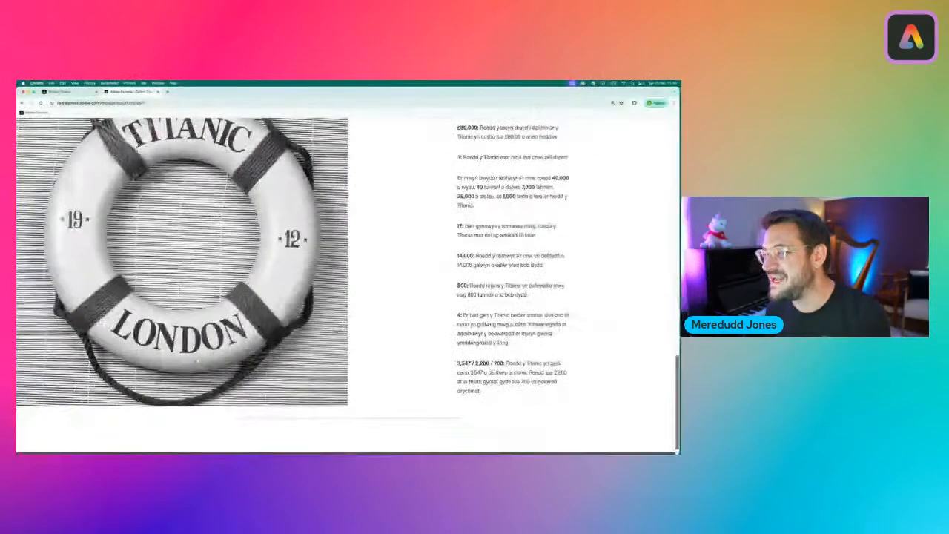
click(56, 92)
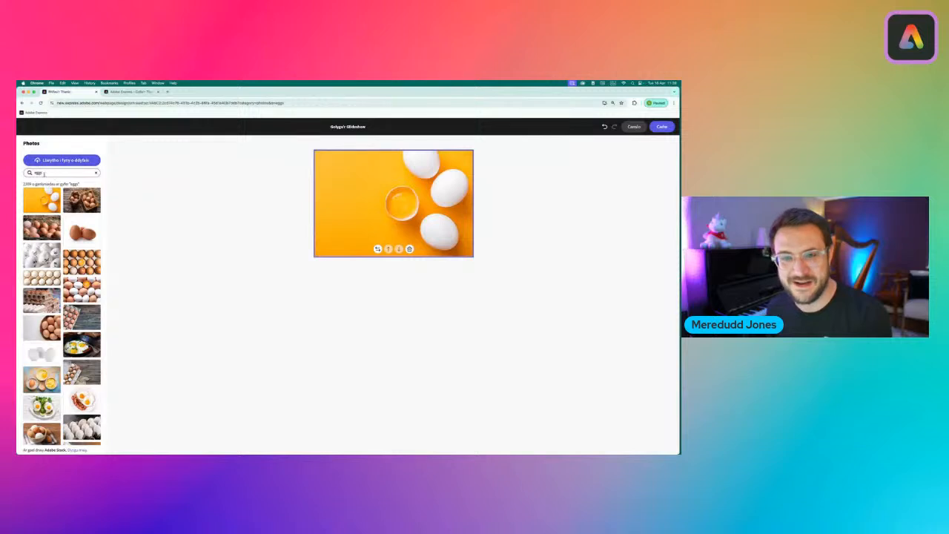
click(44, 172)
text(potat)
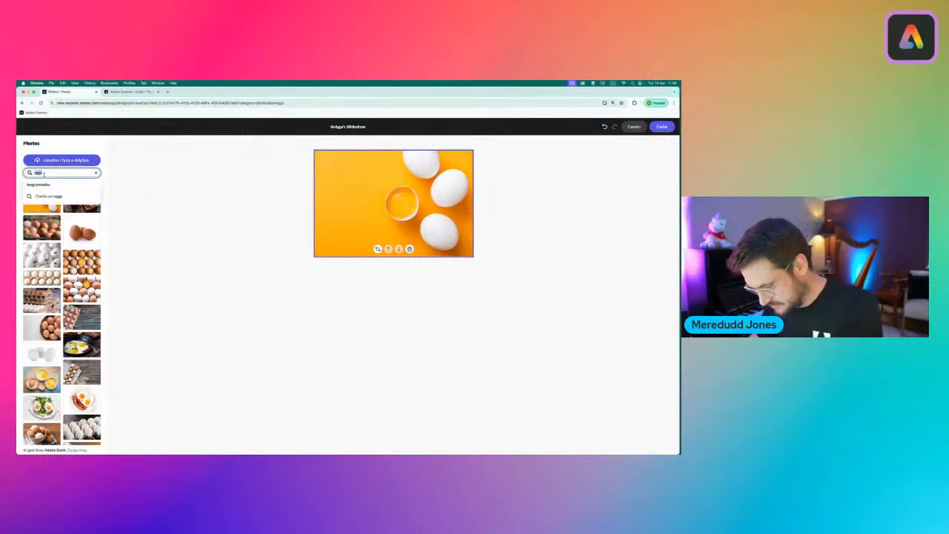
text(oes)
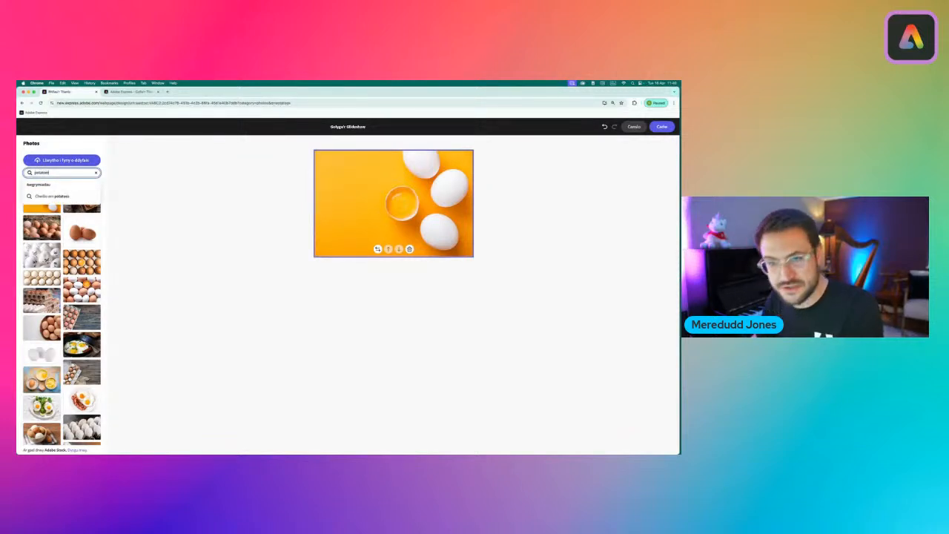
key(Return)
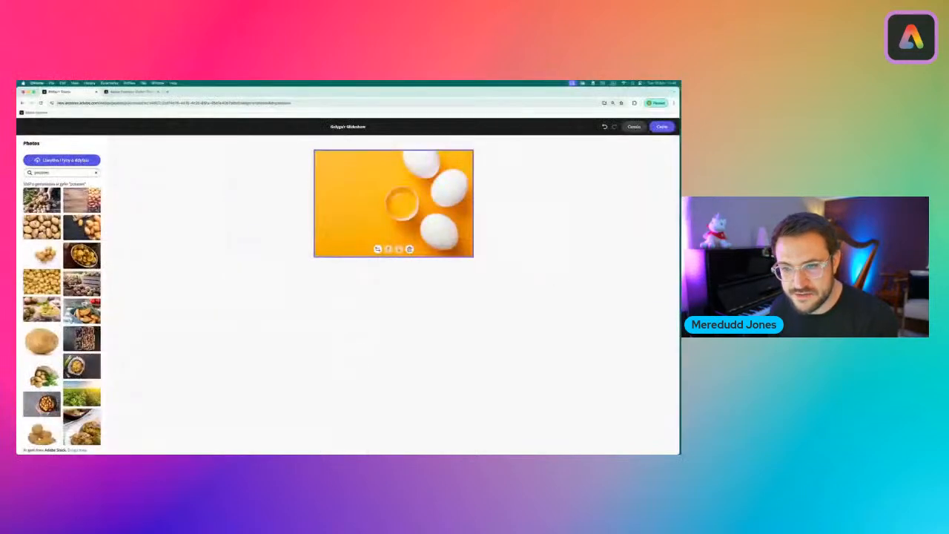
click(41, 228)
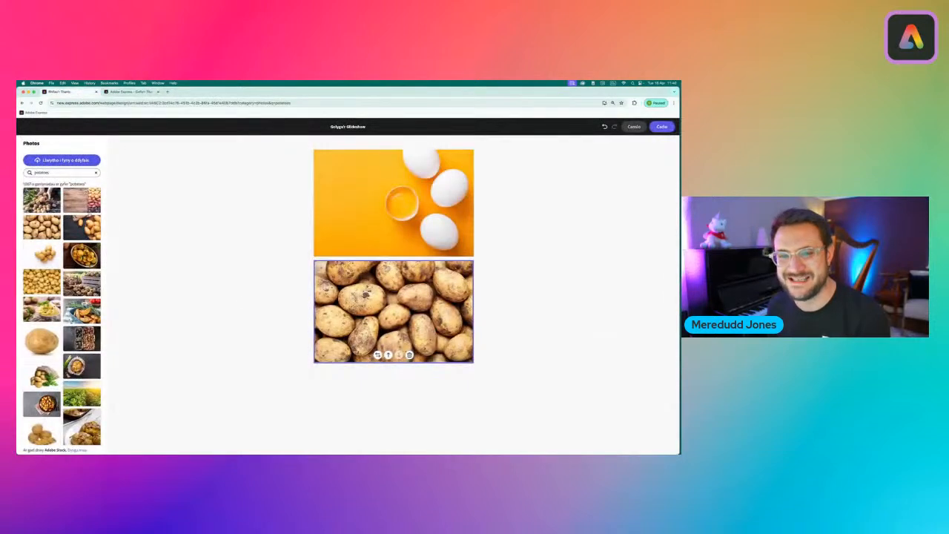
Search the photos for "lettuce" and add the picture of green lettuces growing in soil to the glideshow
click(96, 173)
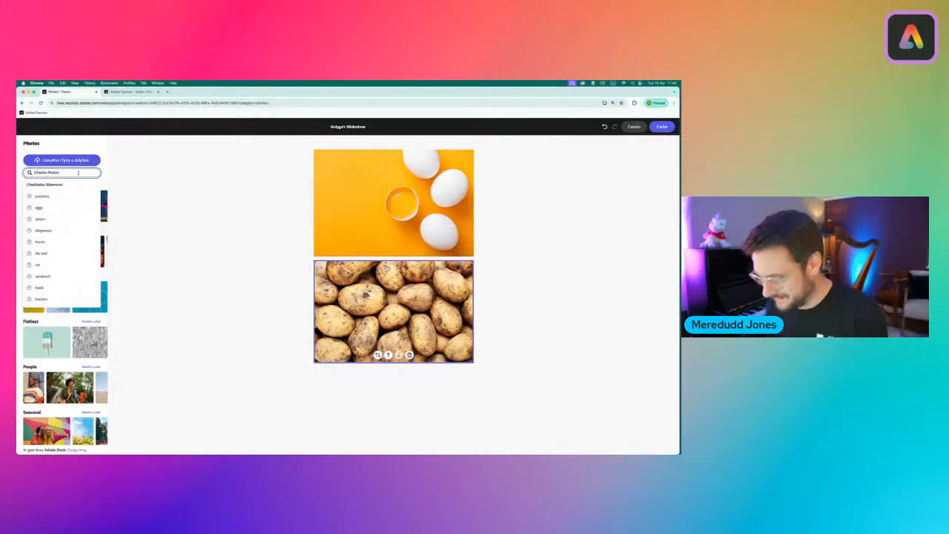
text(te)
text(ttuce)
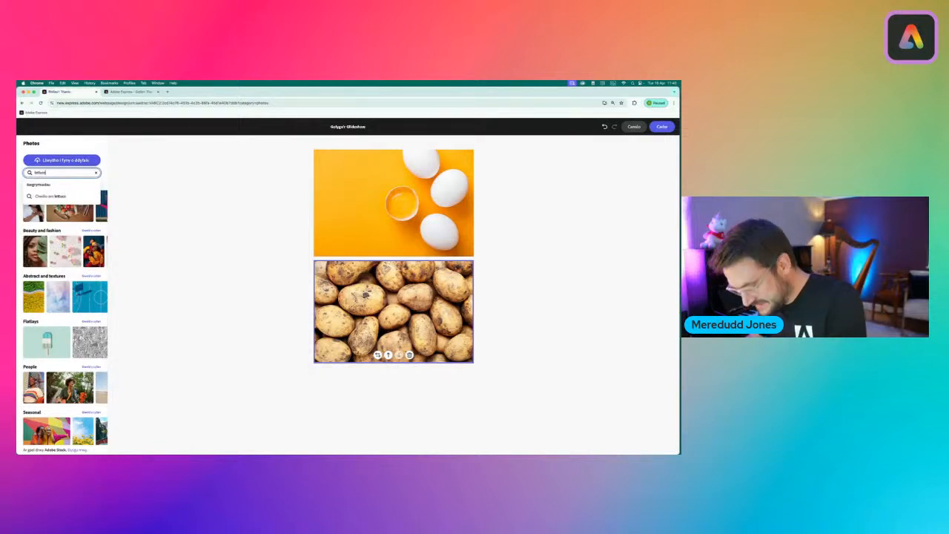
key(Return)
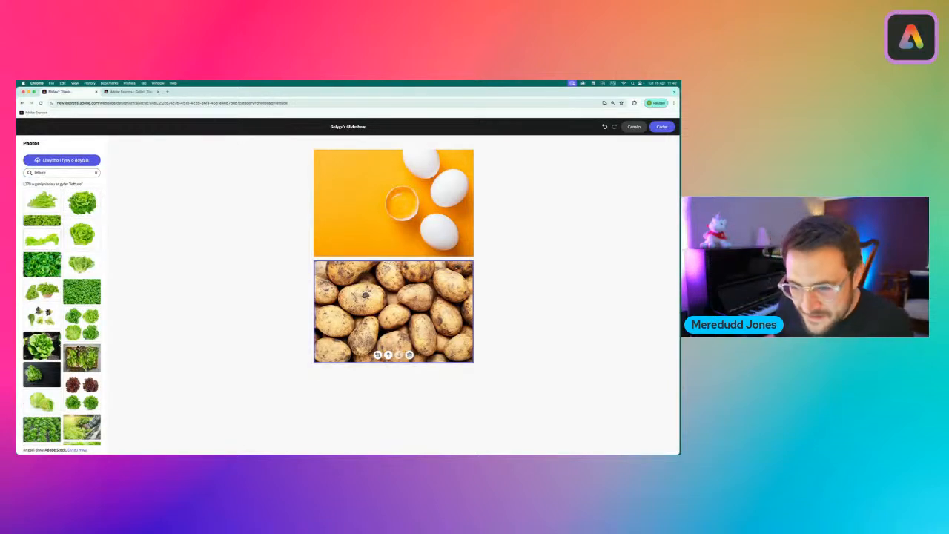
scroll(61, 267, down, 3)
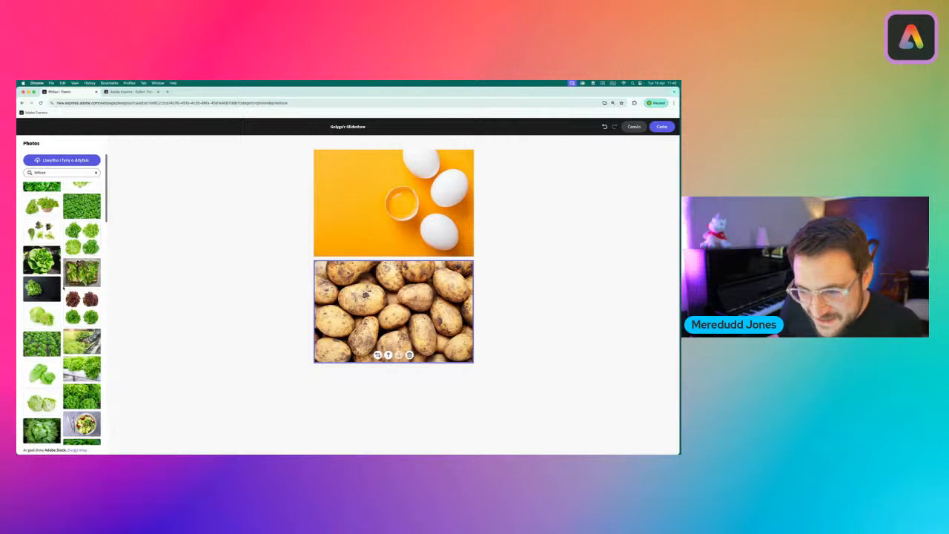
scroll(60, 291, down, 2)
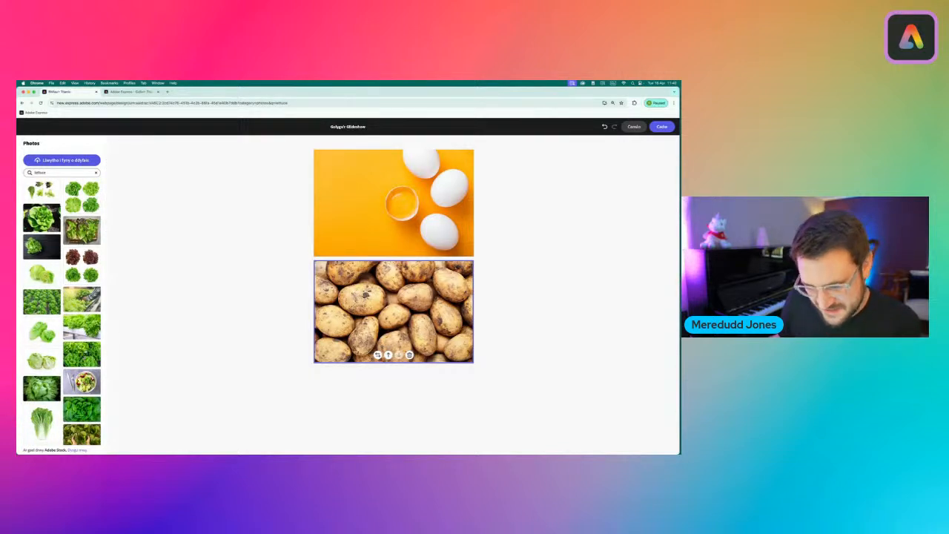
scroll(60, 312, down, 1)
scroll(60, 311, down, 1)
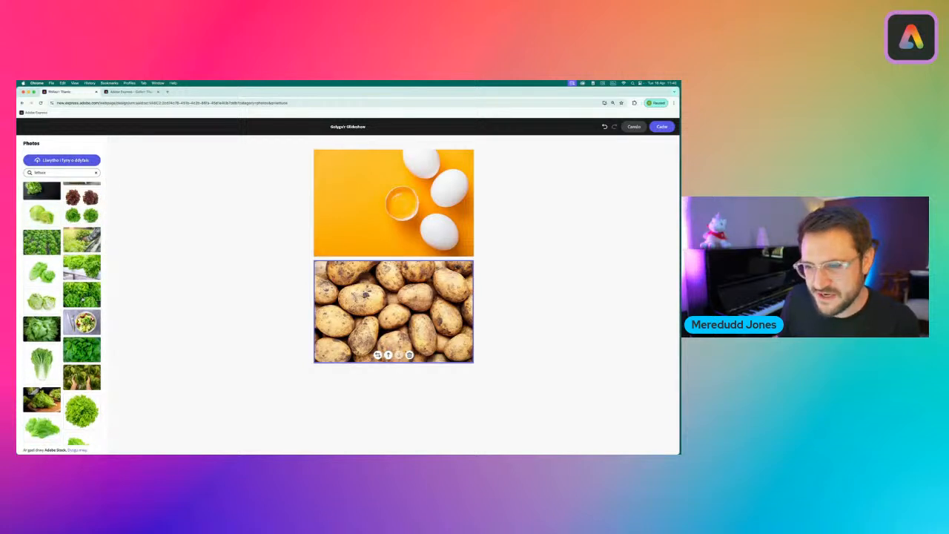
click(81, 294)
scroll(309, 335, down, 1)
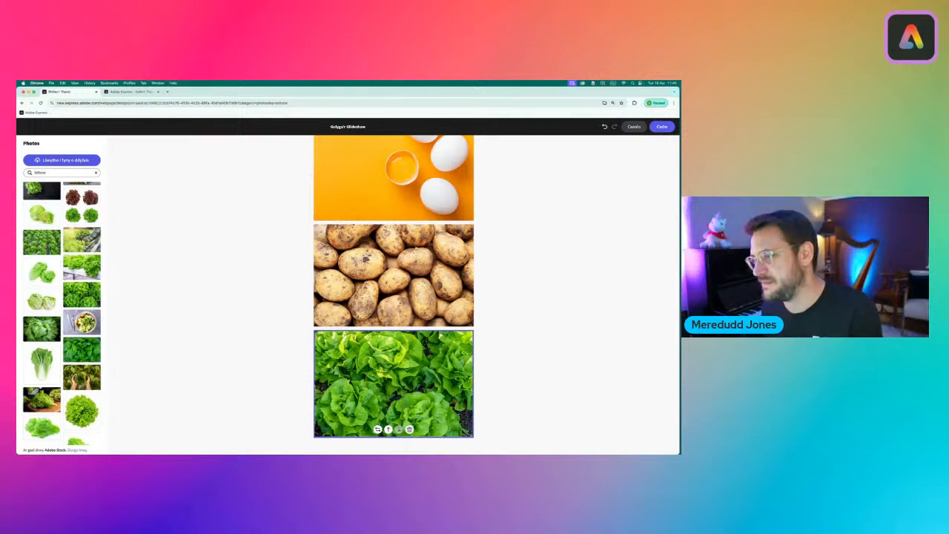
Check the food list again, search the photos for "apples" and add the red apples on dark wood to the glideshow
click(132, 93)
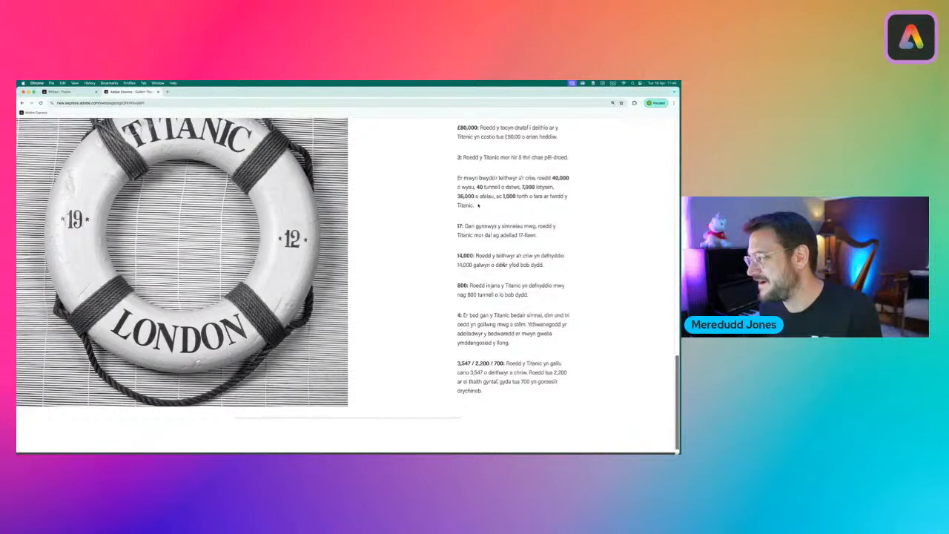
click(65, 92)
click(95, 173)
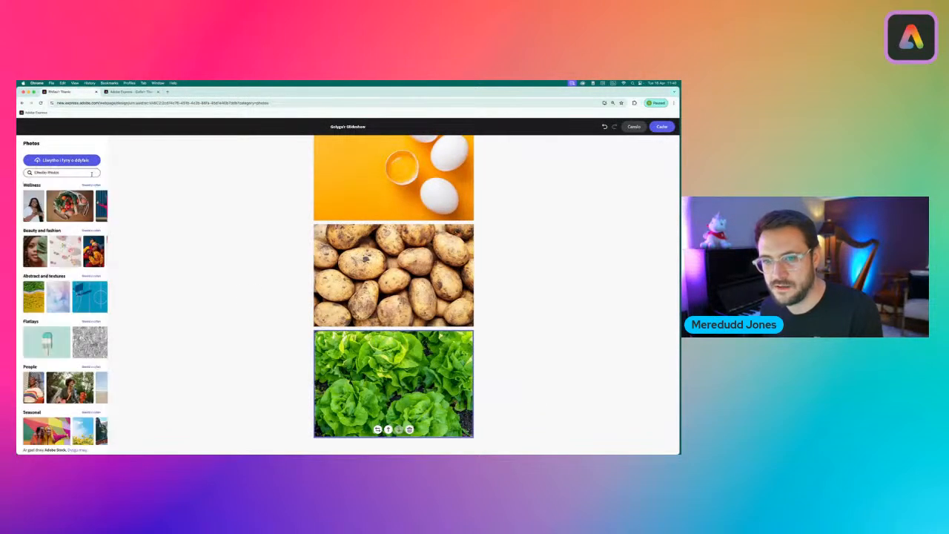
click(88, 173)
text(app)
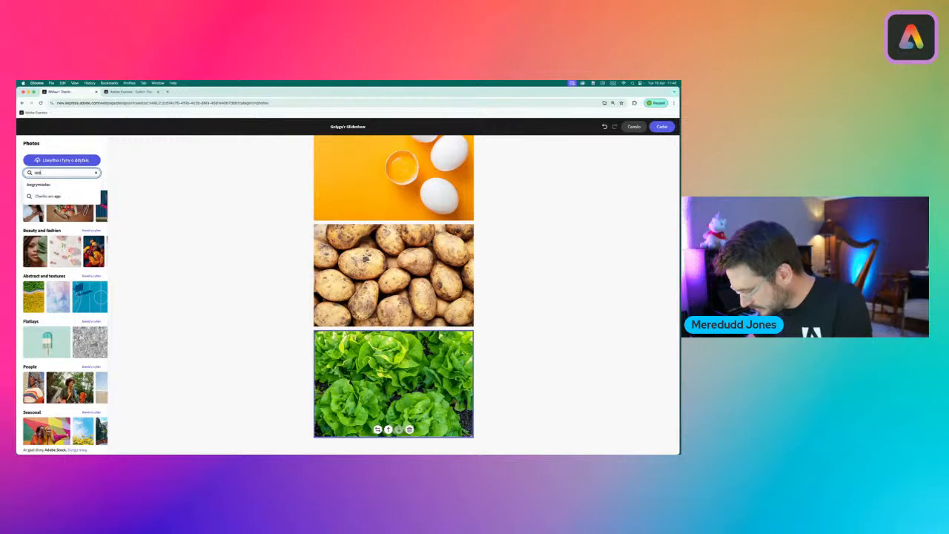
text(les)
key(Return)
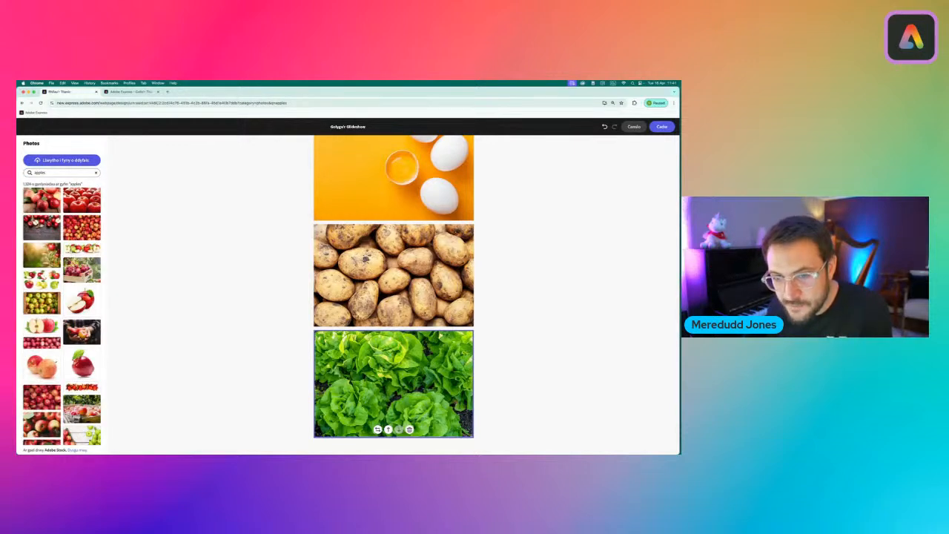
click(42, 227)
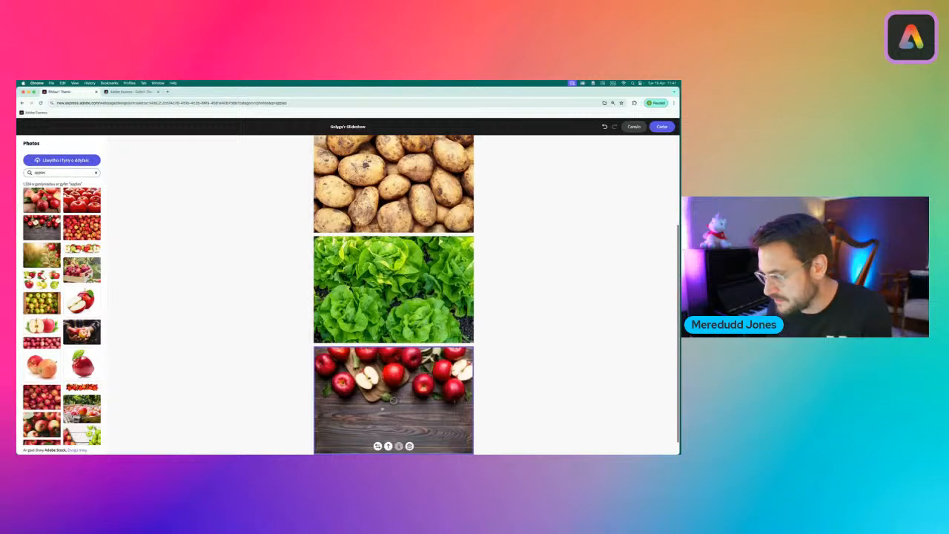
Check the food list on the challenge page, search the photos for "loaves" and add the floured loaf on a black background to the glideshow
click(134, 92)
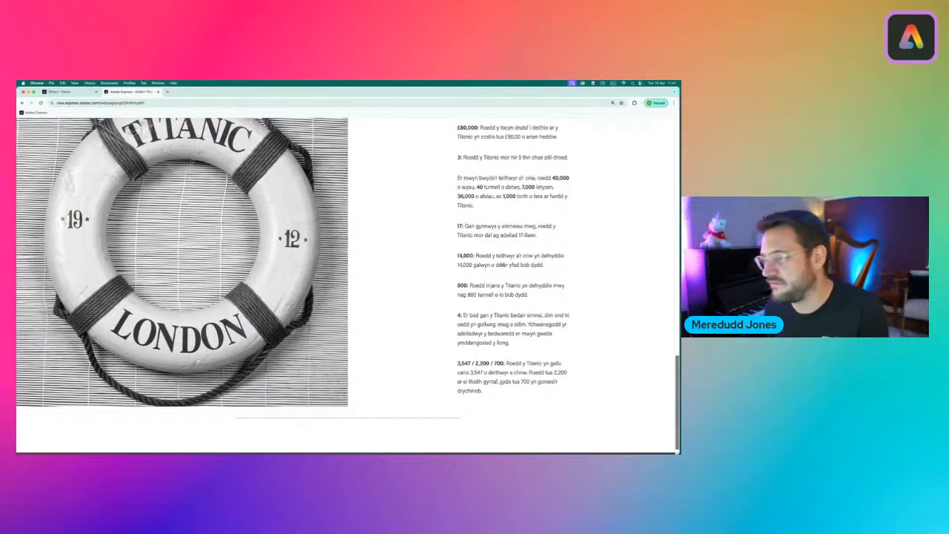
click(63, 92)
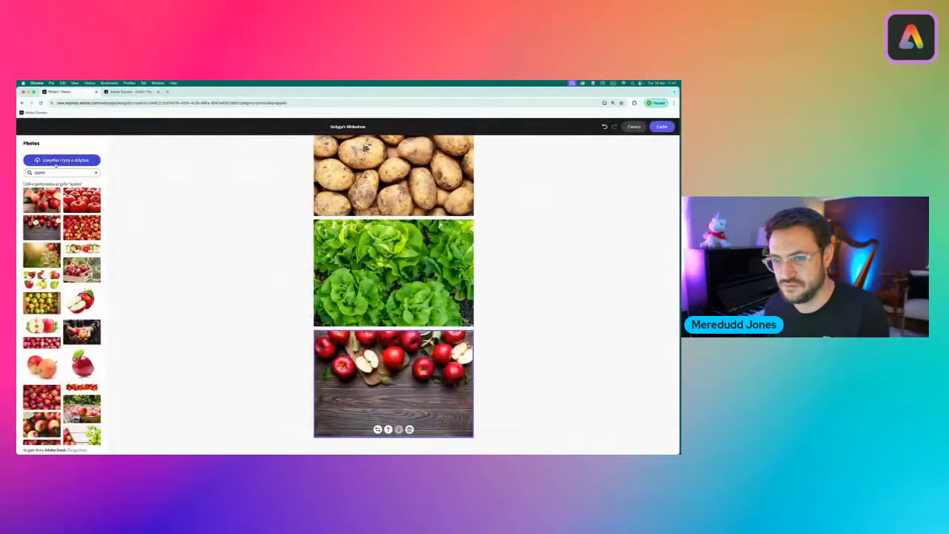
click(96, 172)
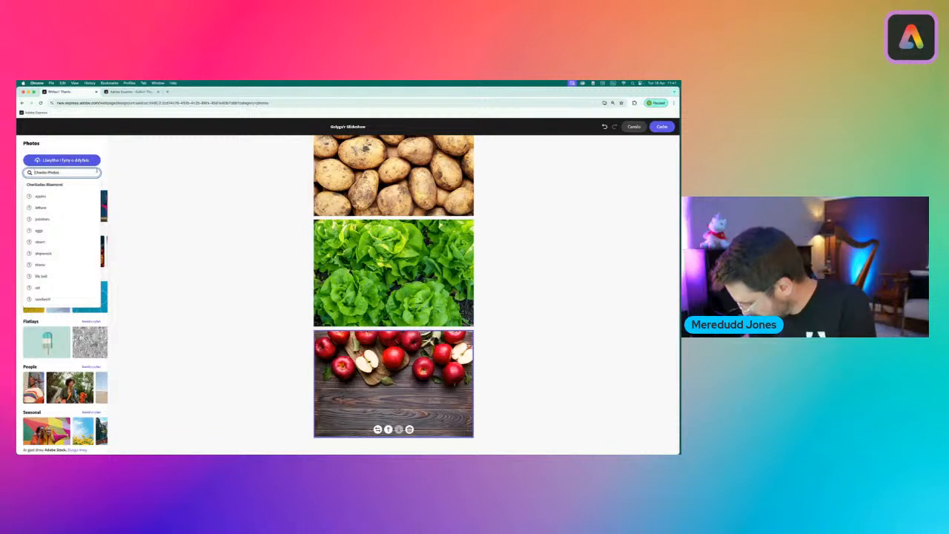
text(leaves)
key(Return)
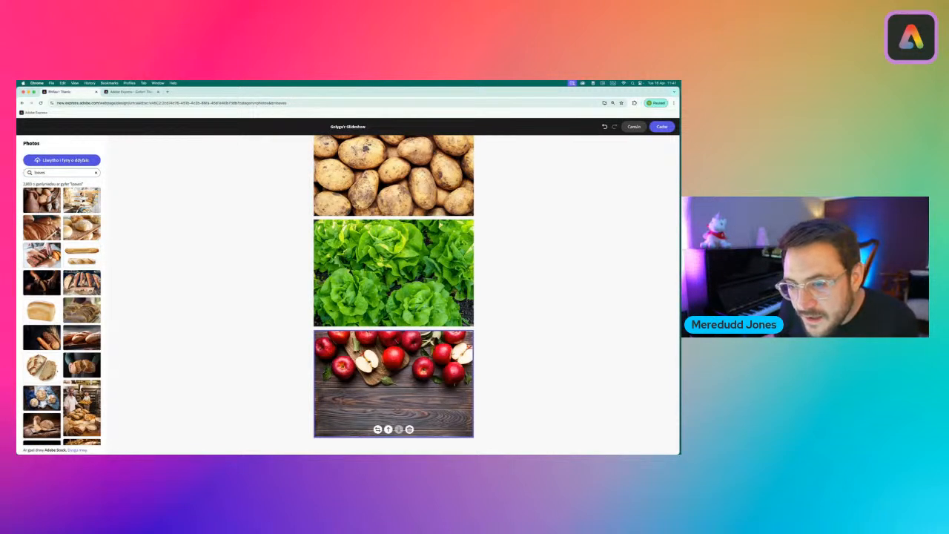
scroll(62, 311, down, 2)
scroll(62, 311, down, 5)
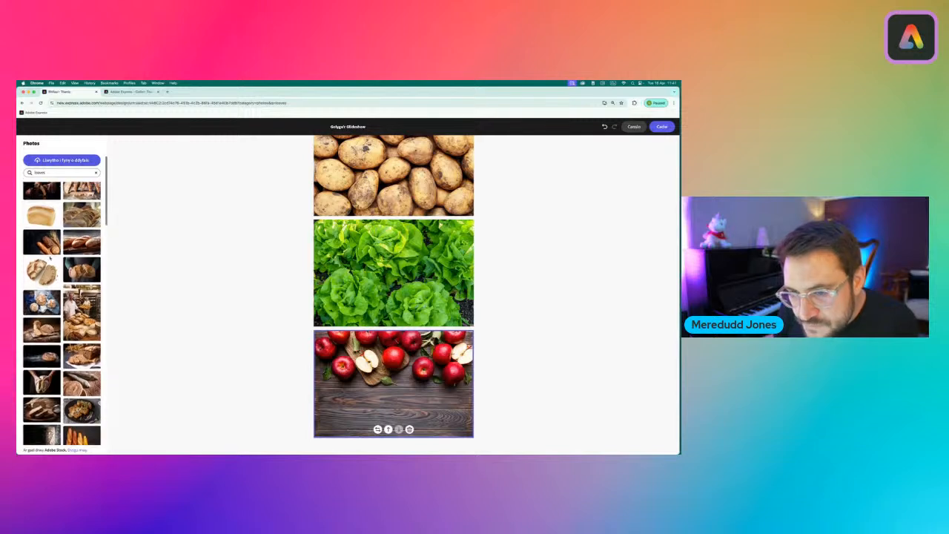
scroll(62, 312, down, 1)
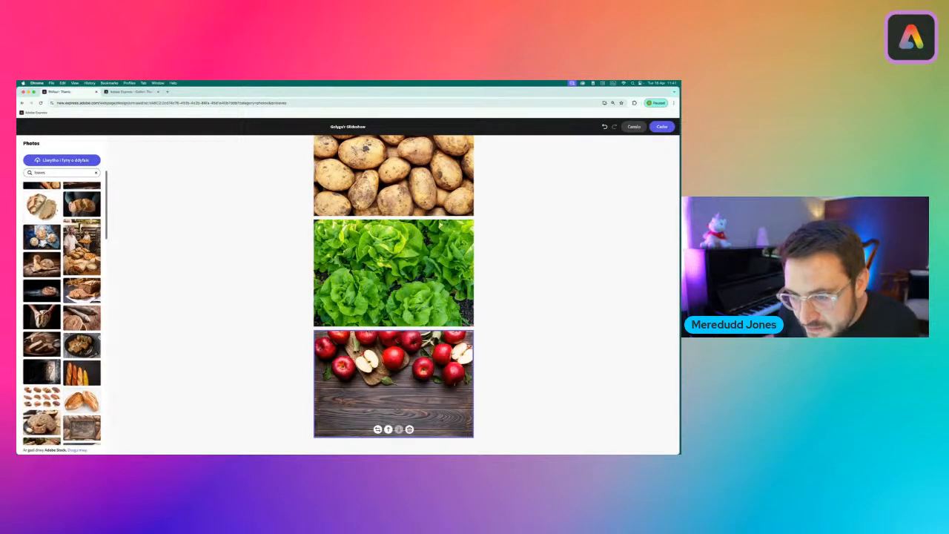
scroll(61, 312, down, 1)
scroll(62, 311, down, 1)
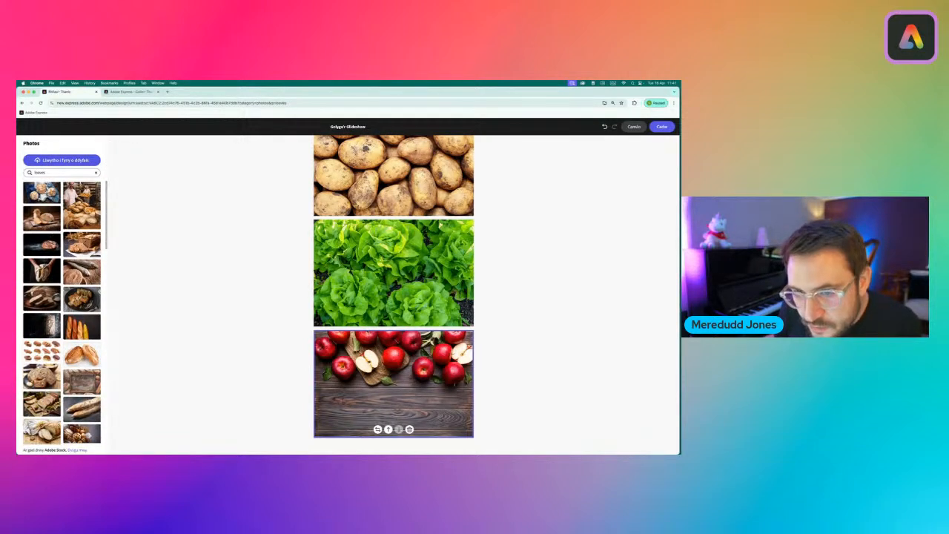
click(43, 327)
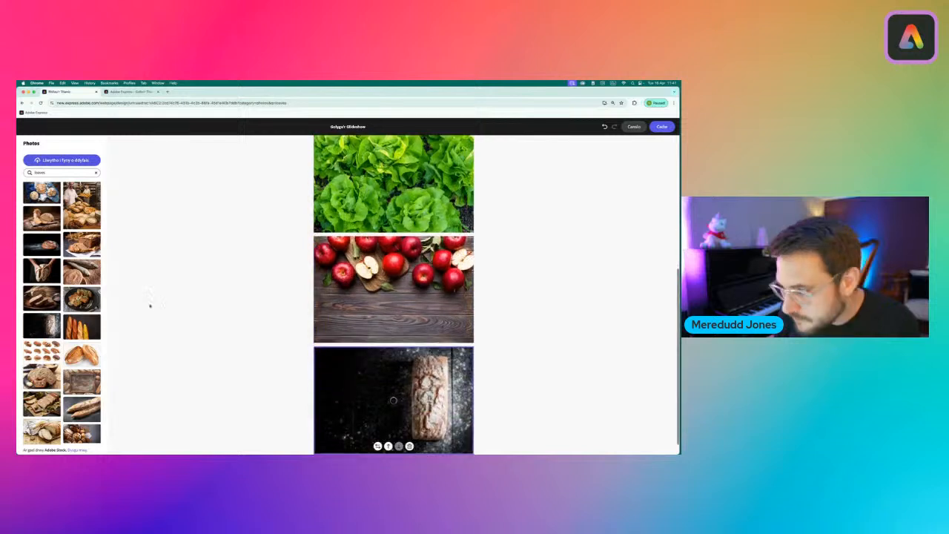
Review the order of the food pictures in the glideshow and save it to the page
scroll(242, 308, down, 1)
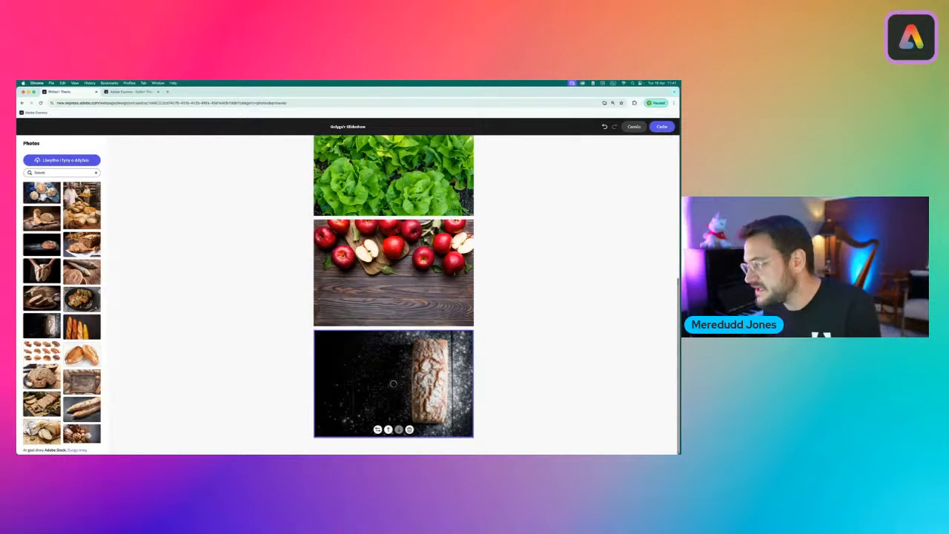
scroll(368, 186, up, 6)
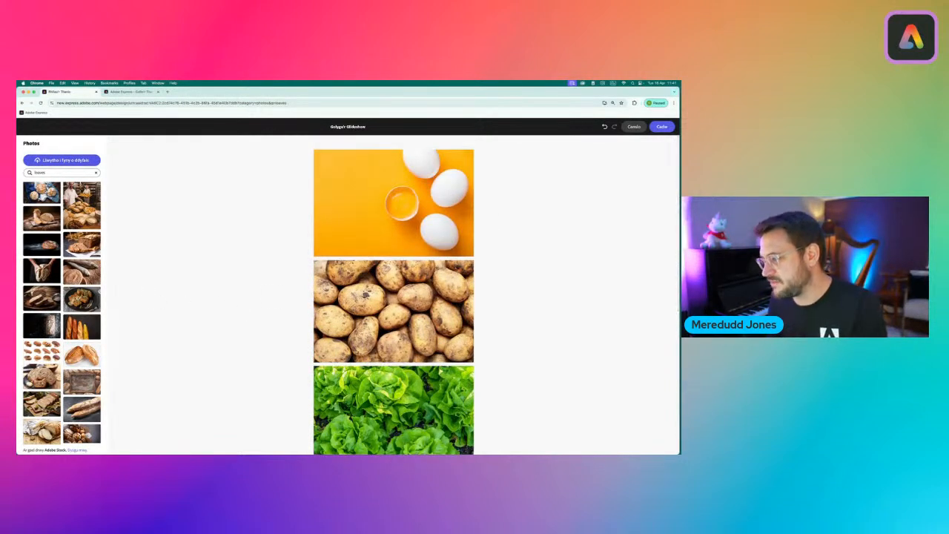
mouse_move(408, 354)
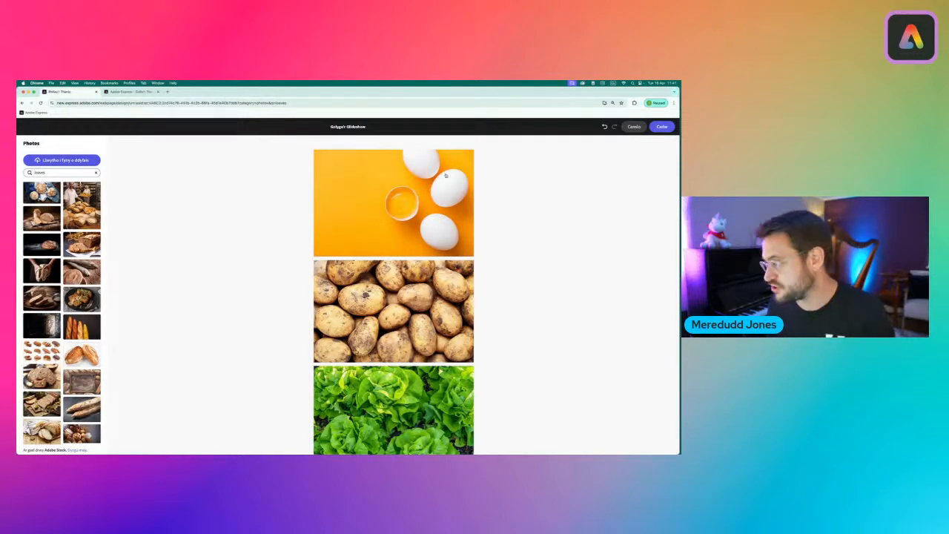
scroll(460, 193, down, 5)
scroll(474, 212, up, 5)
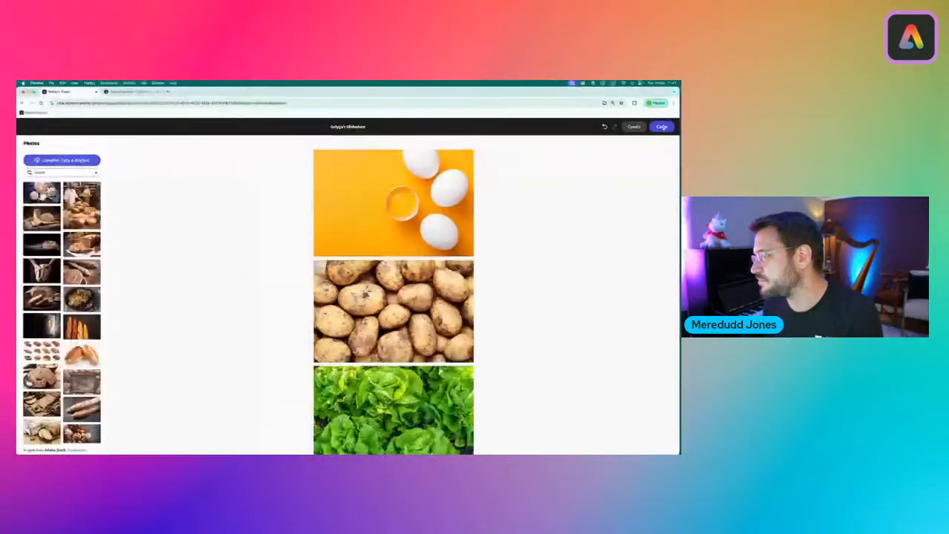
click(558, 176)
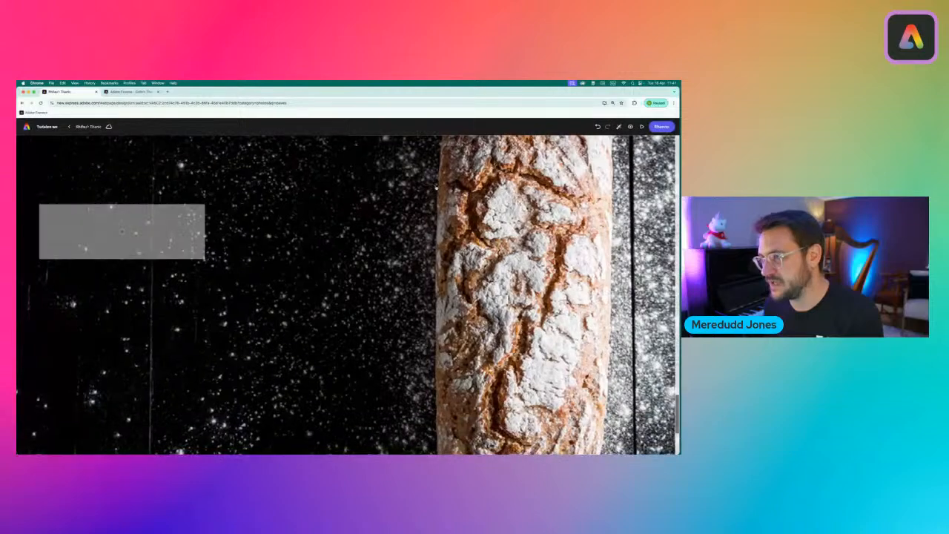
Examine how the glideshow pictures and their empty caption boxes play on the page, from the smoke section down
scroll(437, 188, up, 15)
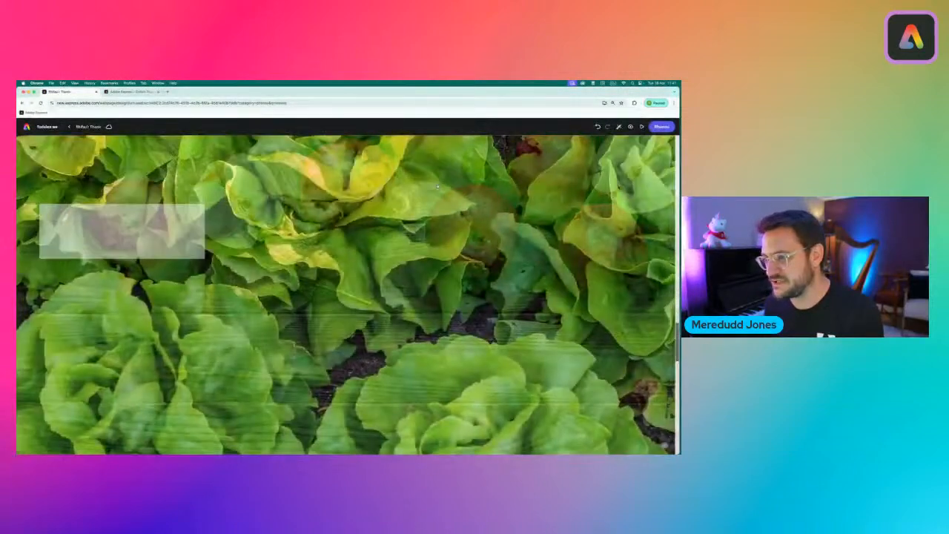
scroll(439, 175, up, 5)
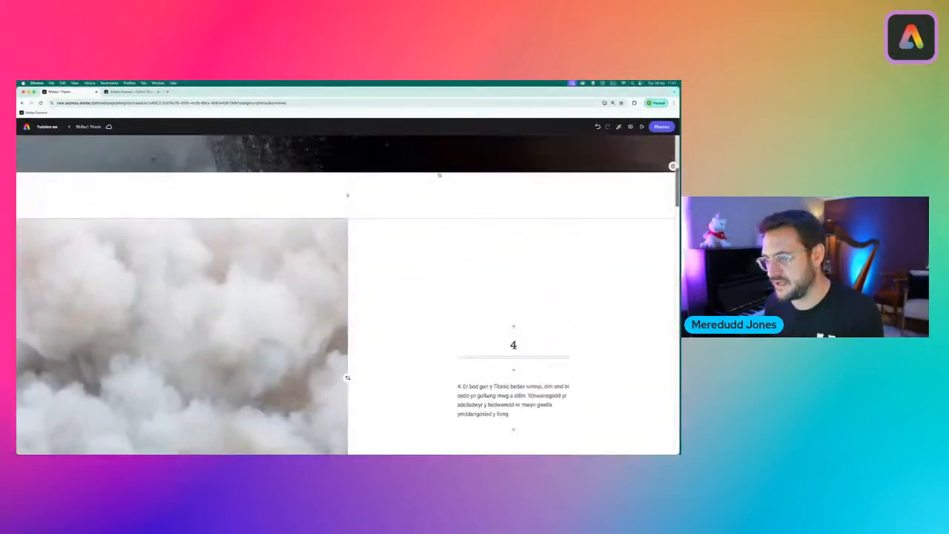
scroll(439, 175, down, 5)
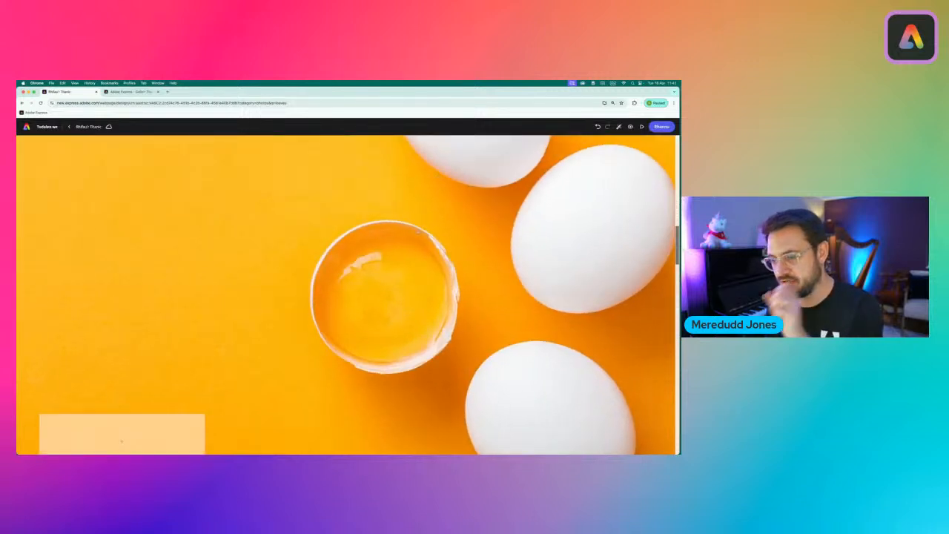
scroll(170, 287, down, 3)
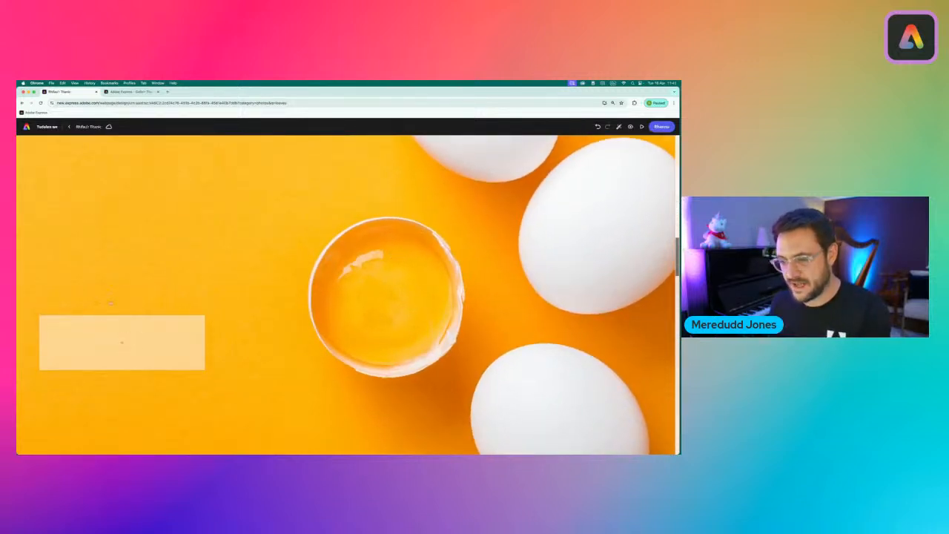
scroll(118, 335, down, 3)
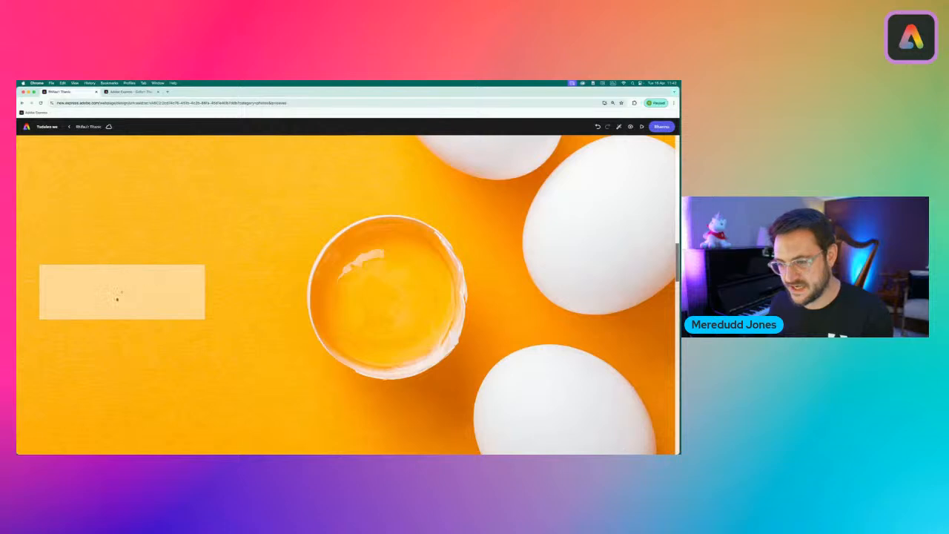
scroll(133, 288, up, 10)
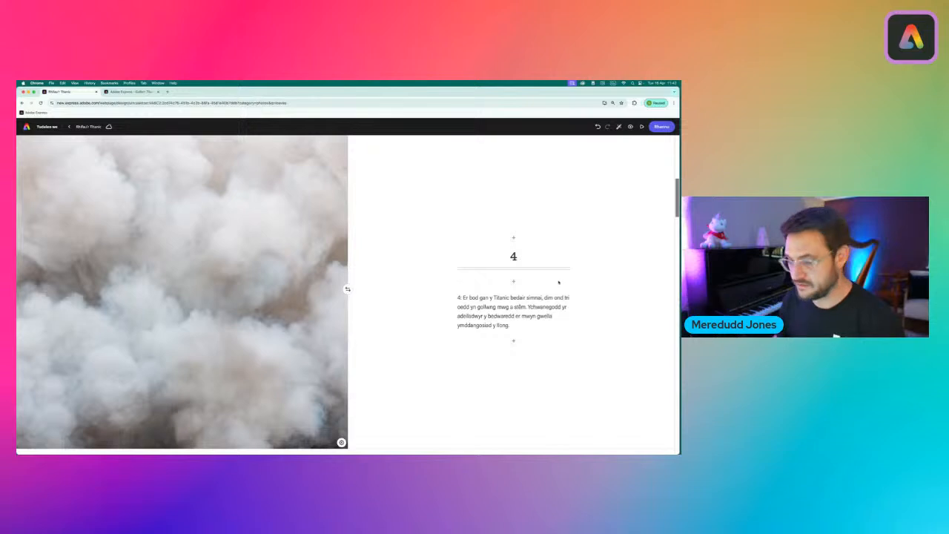
scroll(206, 327, down, 5)
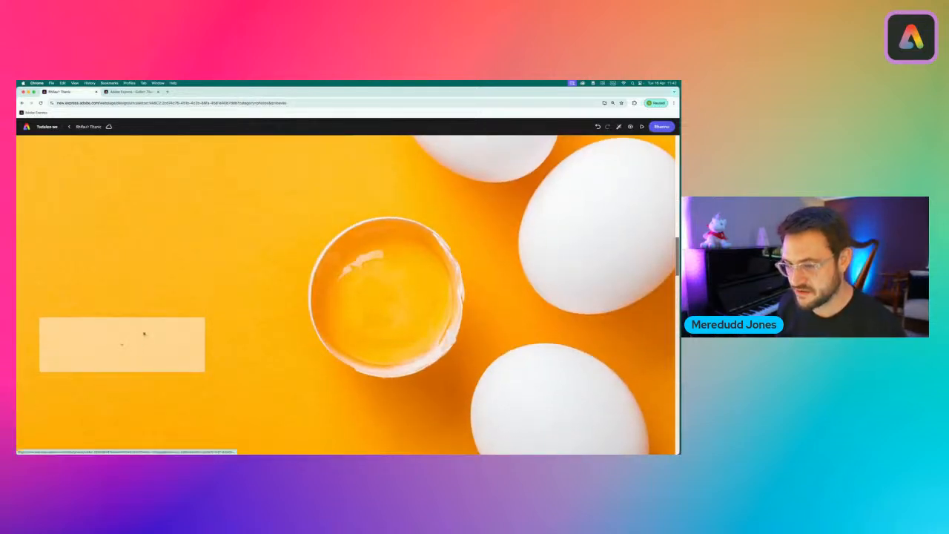
scroll(134, 328, down, 3)
scroll(139, 296, up, 2)
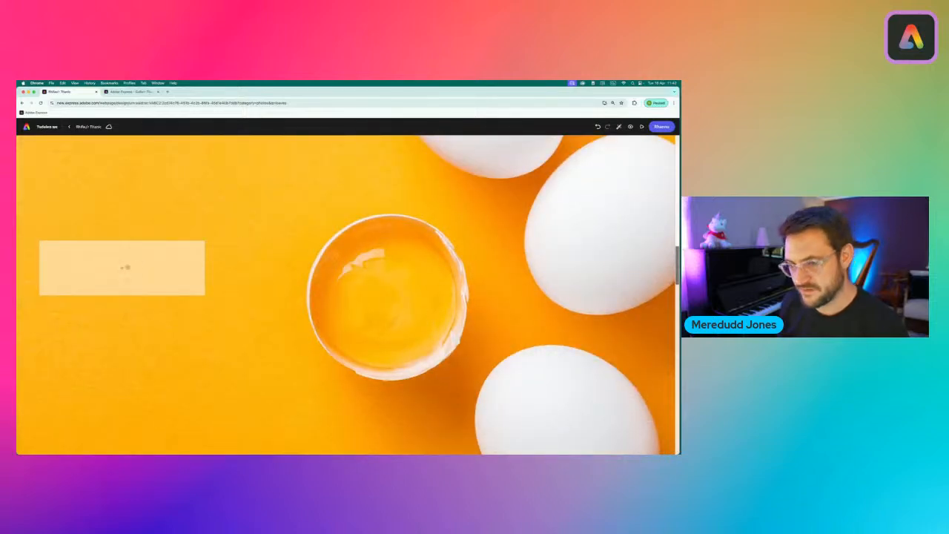
Move the empty caption boxes on the potatoes, lettuce and apples pictures to the middle of the glideshow
scroll(123, 267, down, 5)
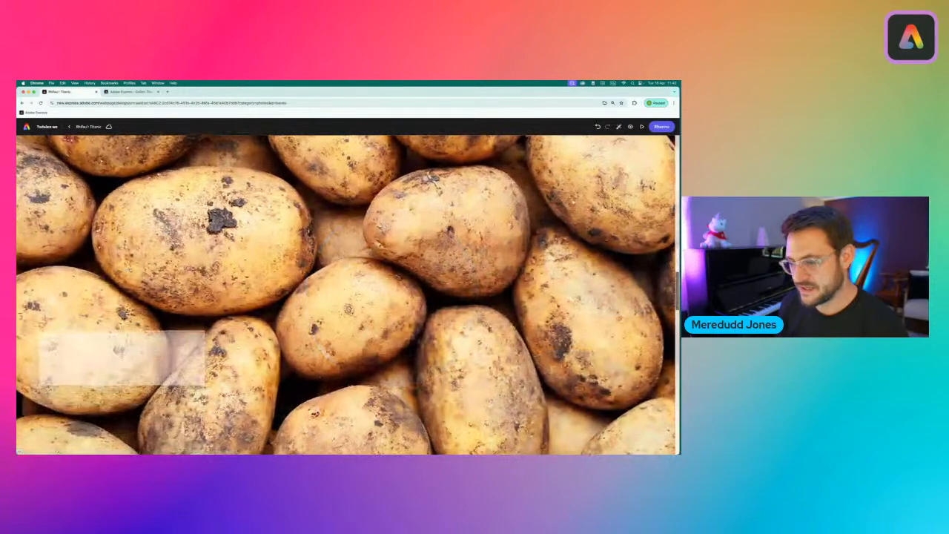
drag(83, 314, 344, 281)
scroll(344, 282, down, 1)
scroll(349, 307, down, 4)
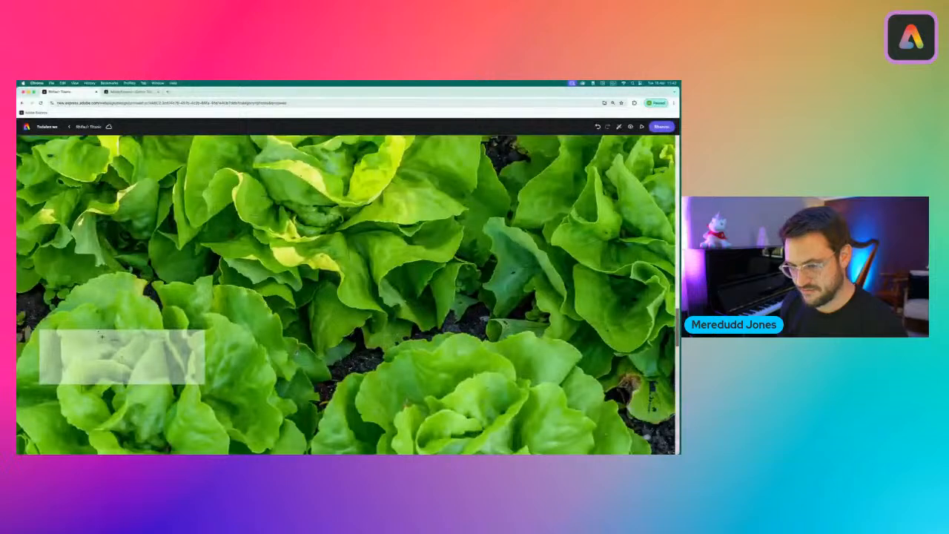
drag(101, 337, 356, 270)
scroll(349, 272, down, 4)
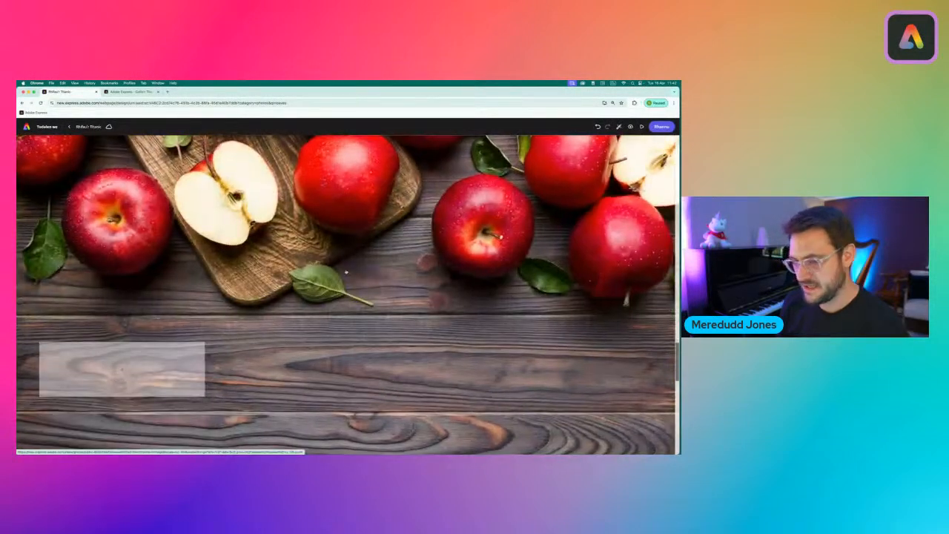
drag(142, 350, 407, 342)
scroll(402, 304, down, 5)
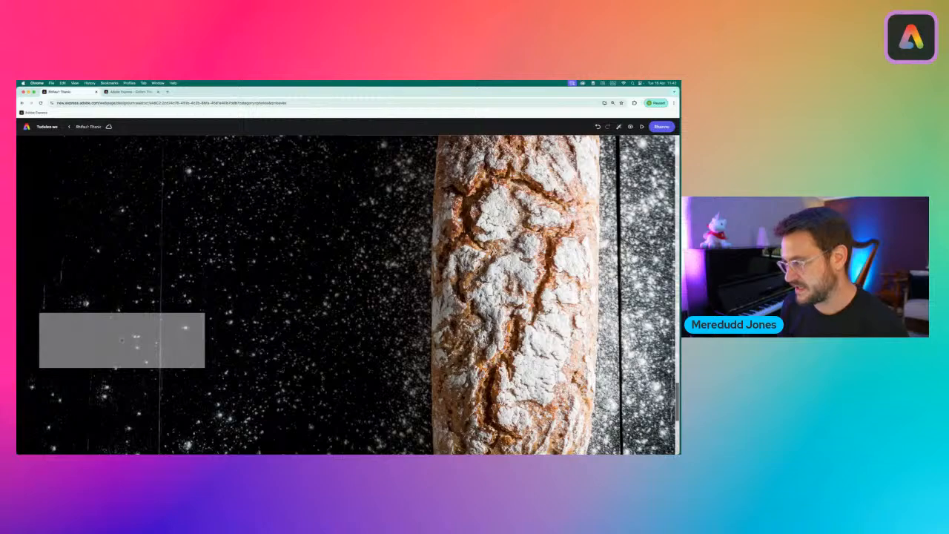
scroll(122, 341, down, 2)
scroll(308, 306, up, 10)
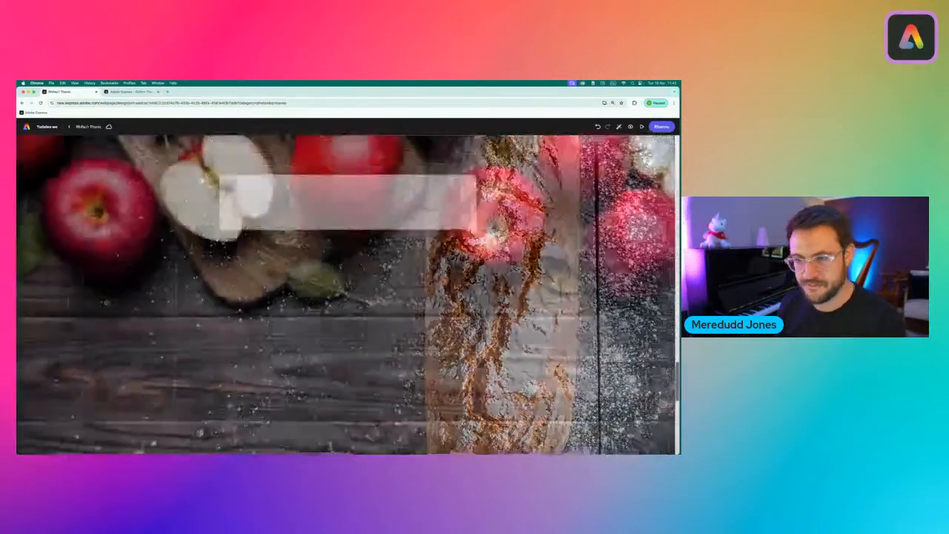
scroll(309, 306, up, 6)
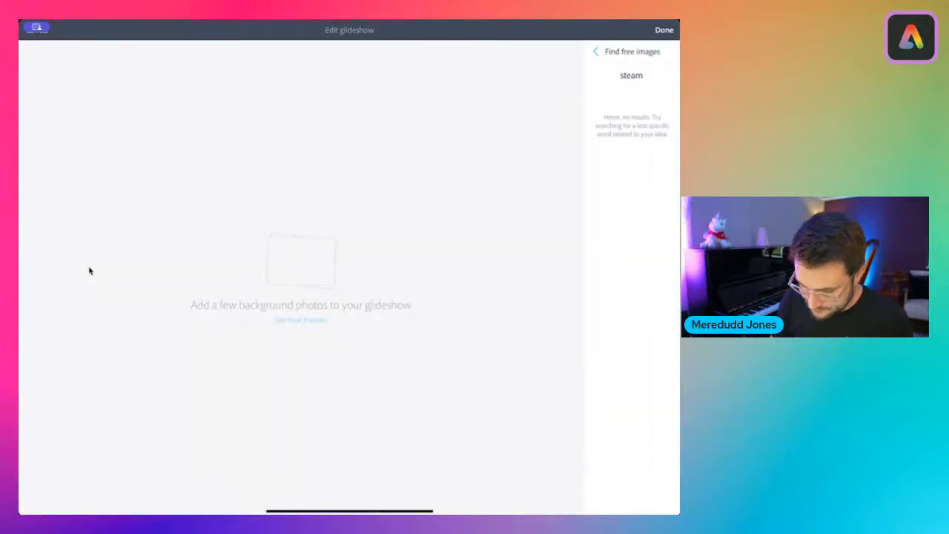
Retry the free-image search for "steam" in Spark Page on the iPad, then try Google Photos as the image source
click(642, 76)
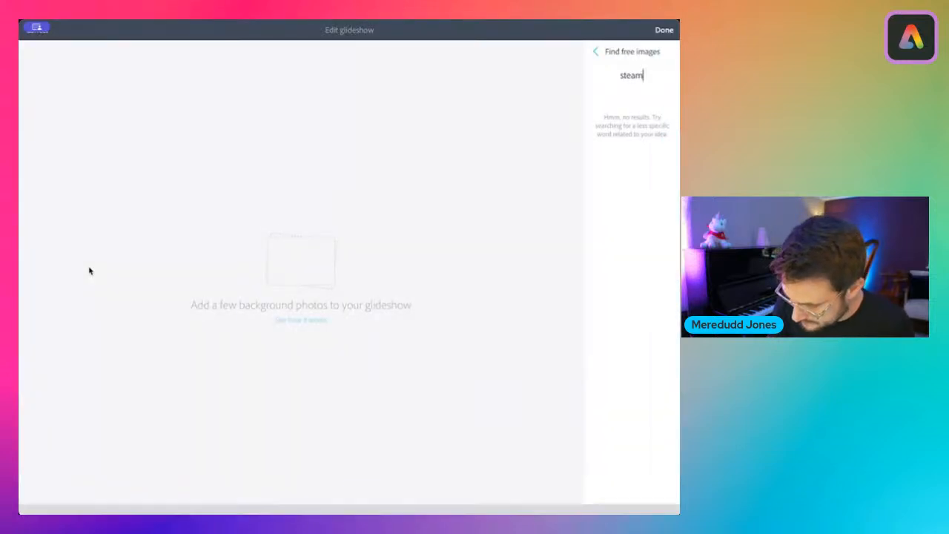
key(Return)
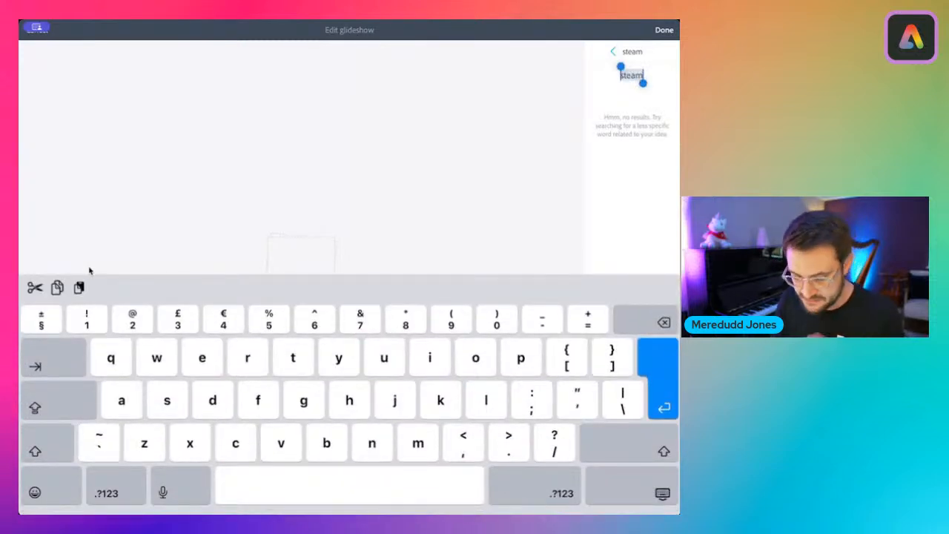
click(650, 489)
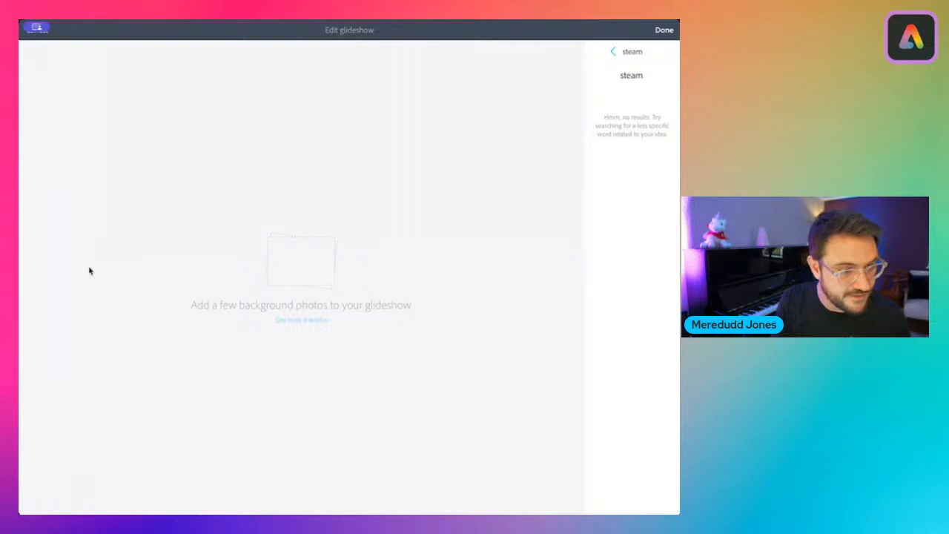
click(614, 51)
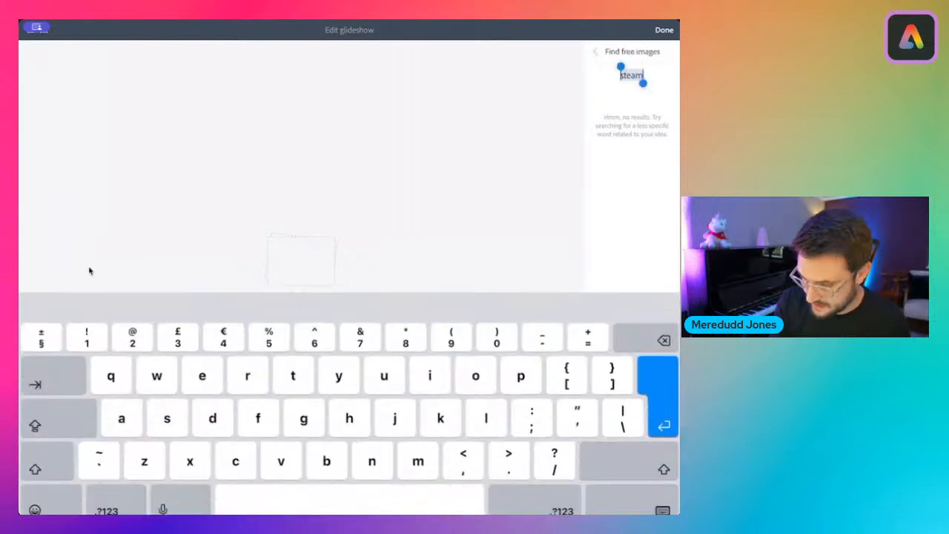
click(596, 51)
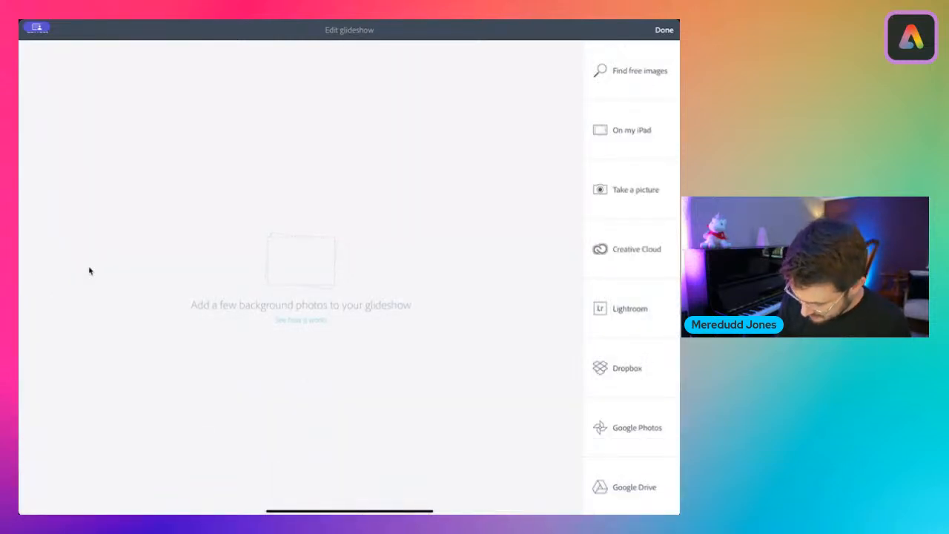
click(637, 428)
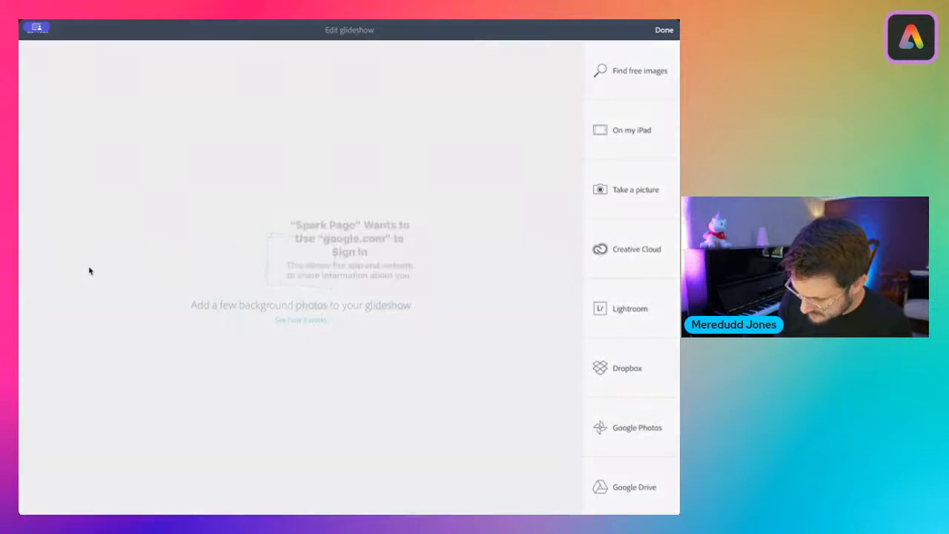
click(317, 300)
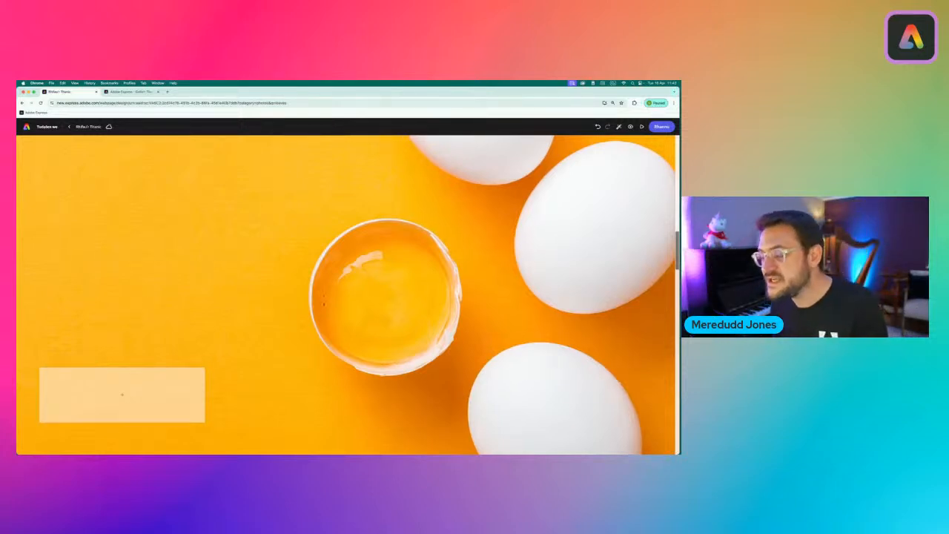
scroll(323, 306, up, 2)
scroll(323, 306, up, 3)
scroll(323, 306, down, 4)
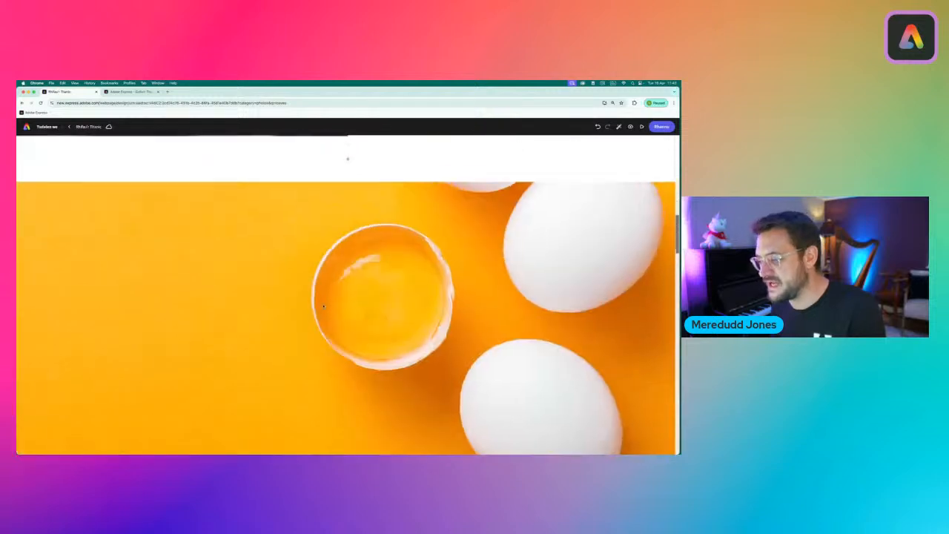
Copy "Er mwyn bwydo'r teithwyr a'r criw, roedd 40,000 o wyau" from the published Titanic page into the eggs picture's caption box as text
scroll(323, 306, down, 2)
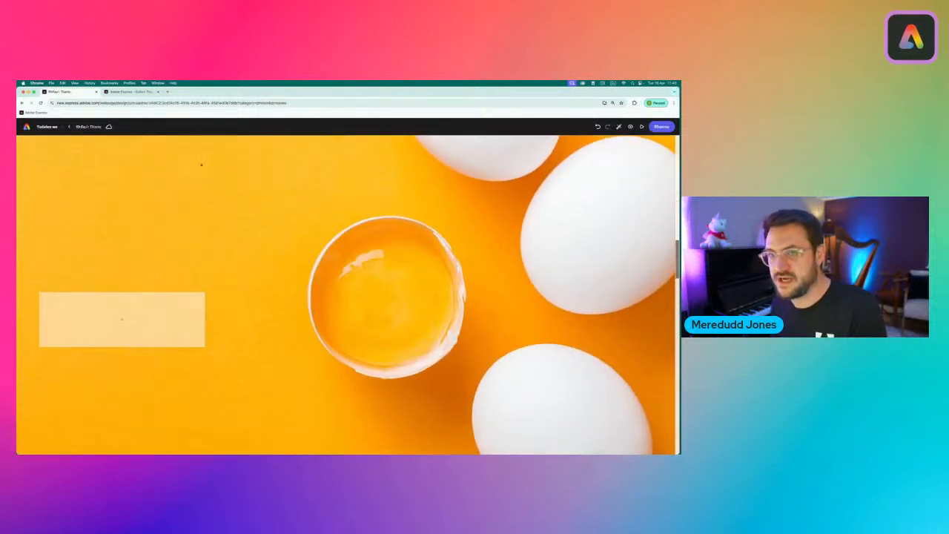
click(132, 92)
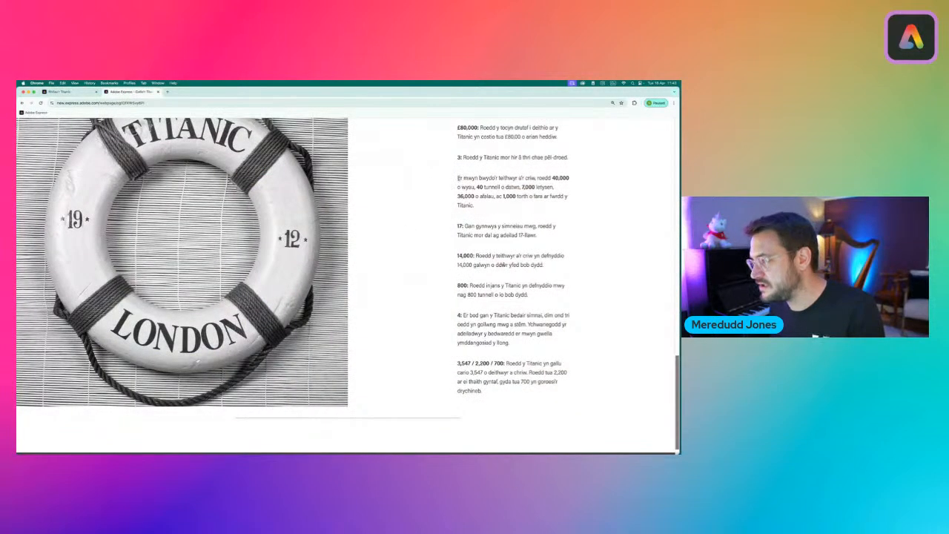
mouse_move(458, 178)
mouse_down()
mouse_move(539, 176)
mouse_move(474, 186)
mouse_up()
key(super+c)
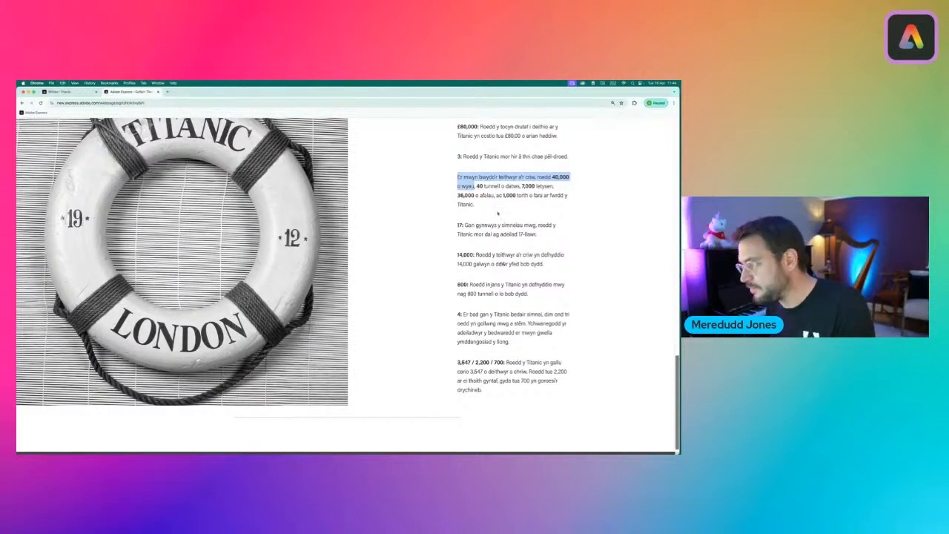
click(71, 91)
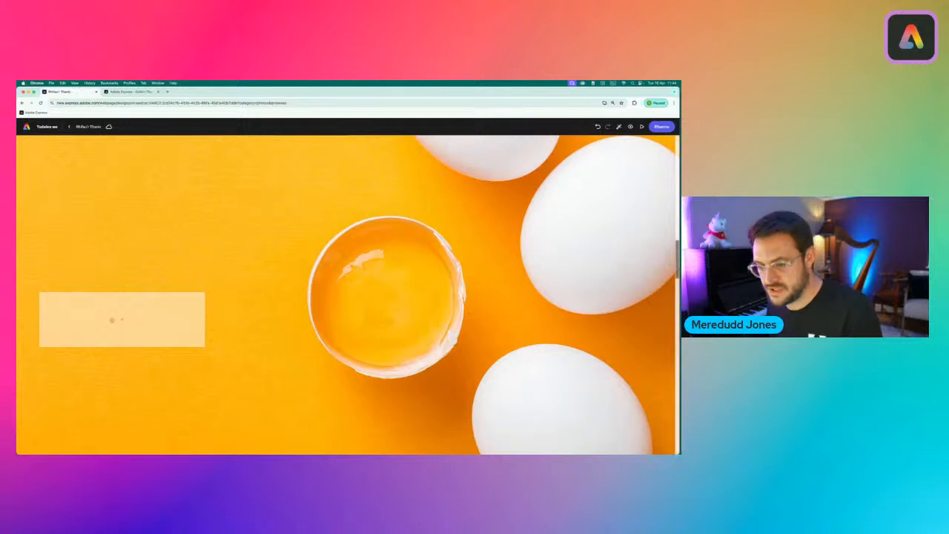
click(122, 320)
click(103, 304)
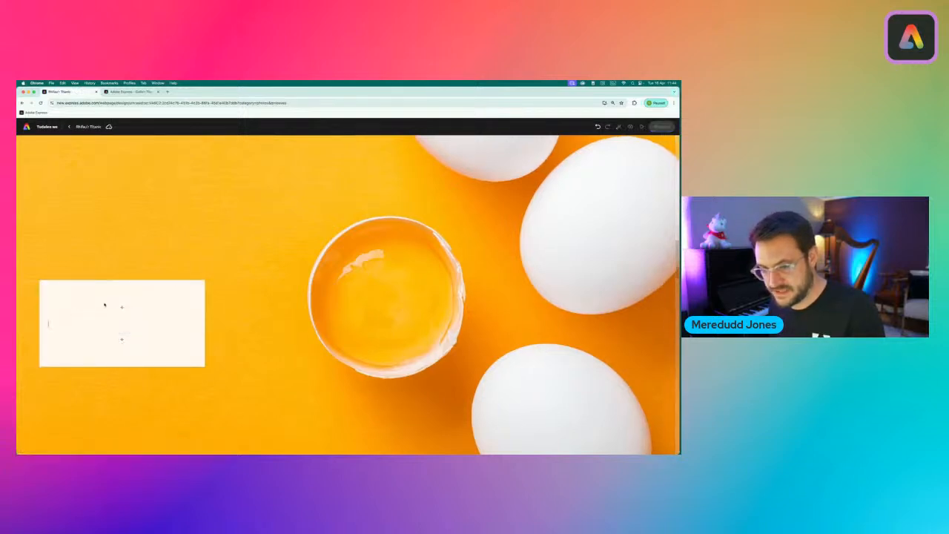
key(super+v)
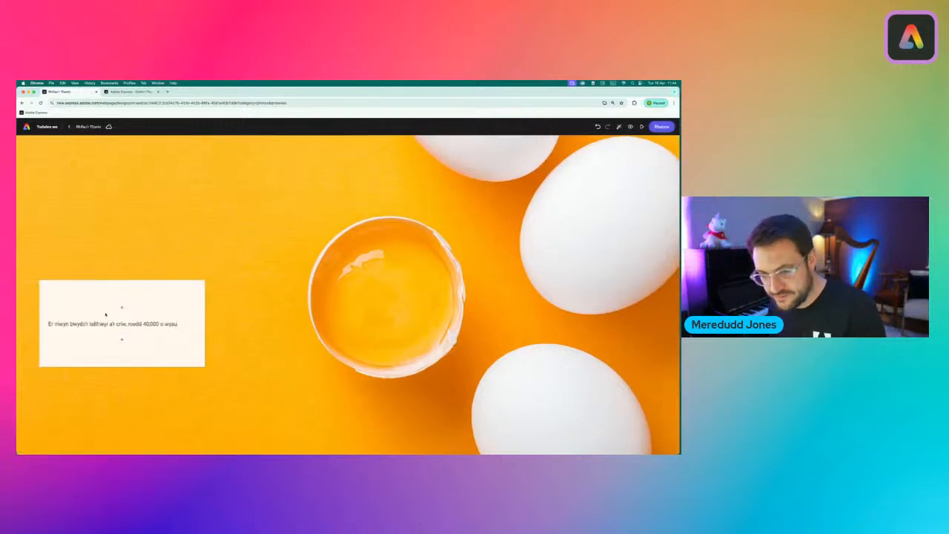
Format the eggs caption as a centred H1 heading and end it with an ellipsis
click(99, 324)
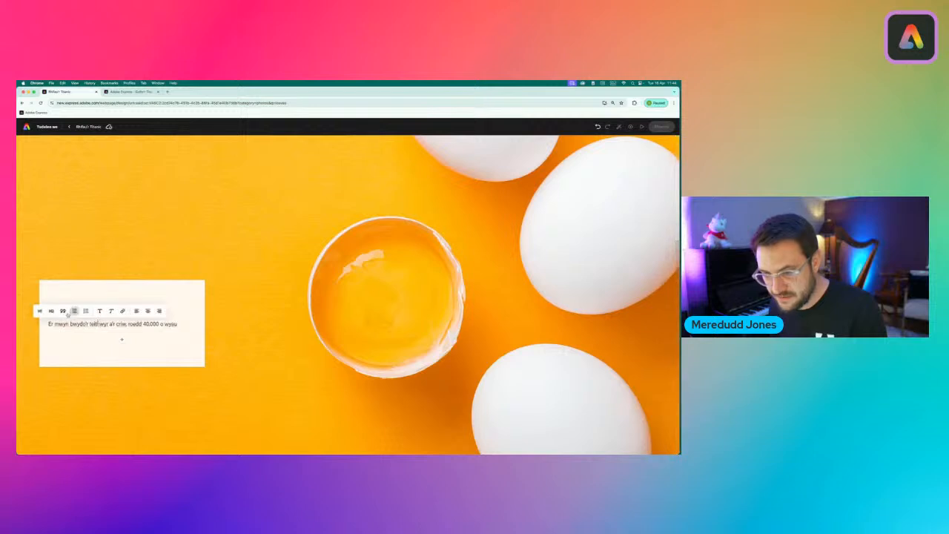
click(40, 311)
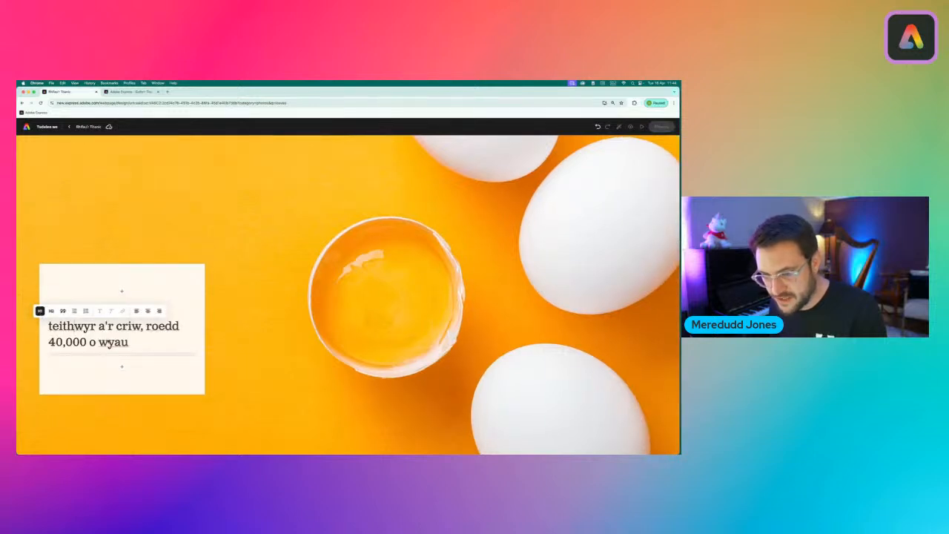
click(131, 343)
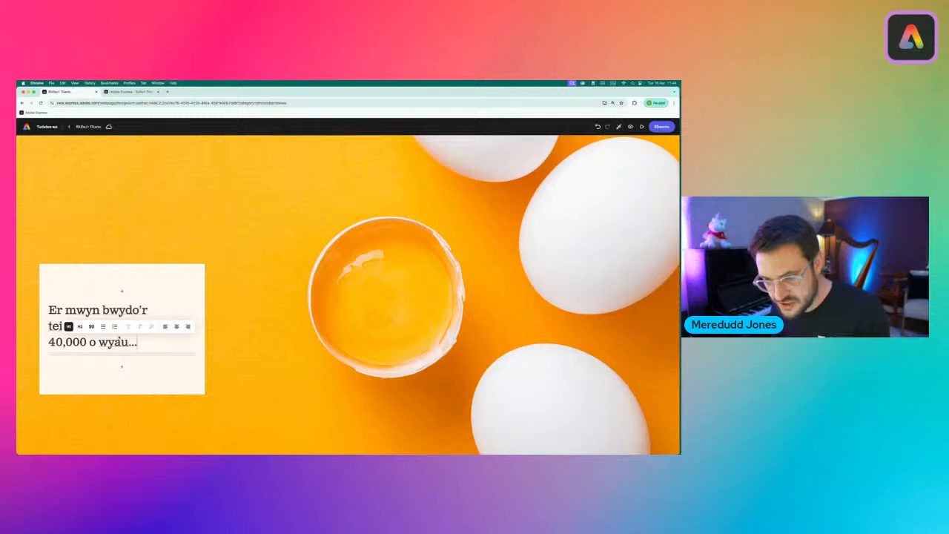
click(177, 327)
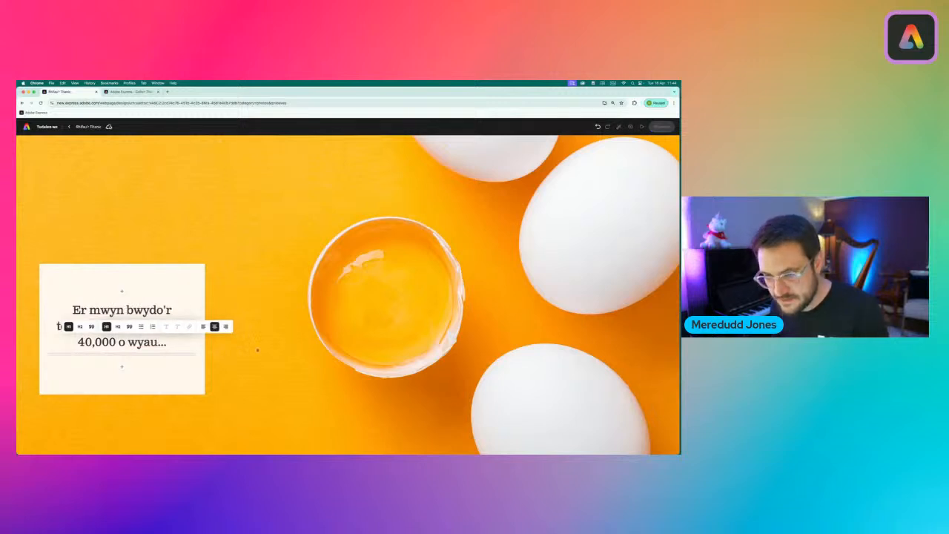
click(78, 343)
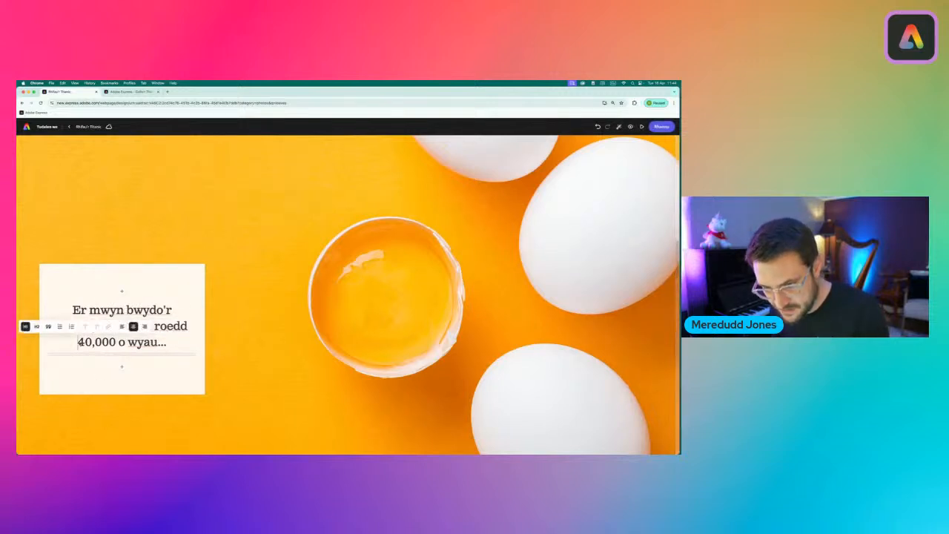
drag(78, 343, 116, 343)
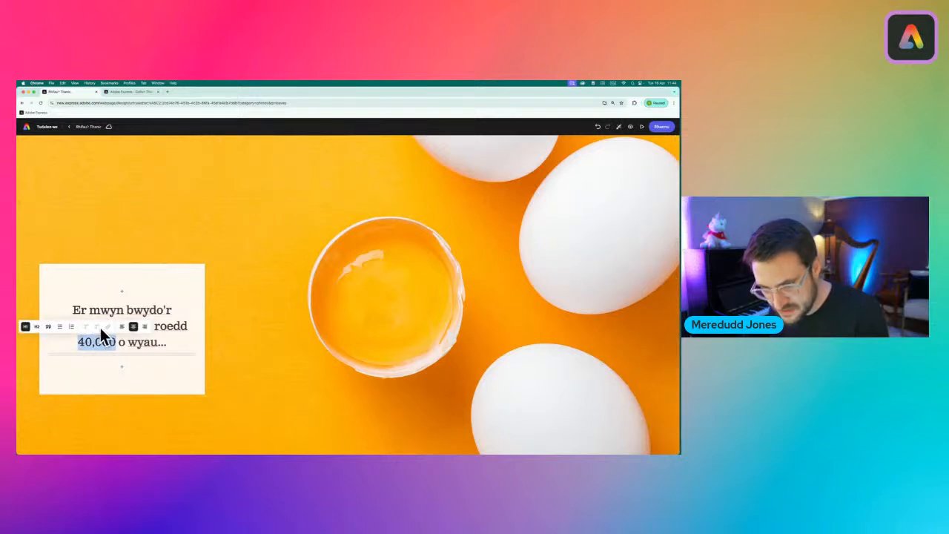
click(176, 368)
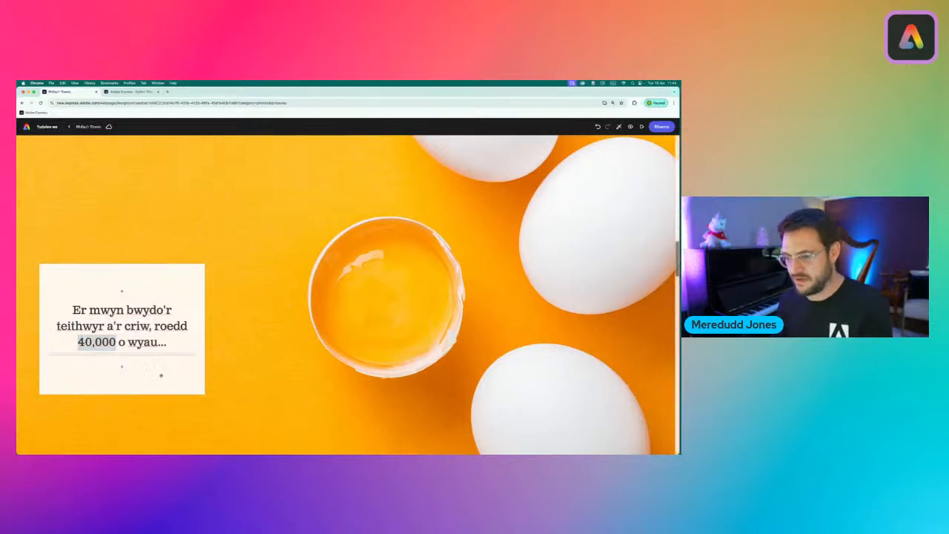
click(161, 376)
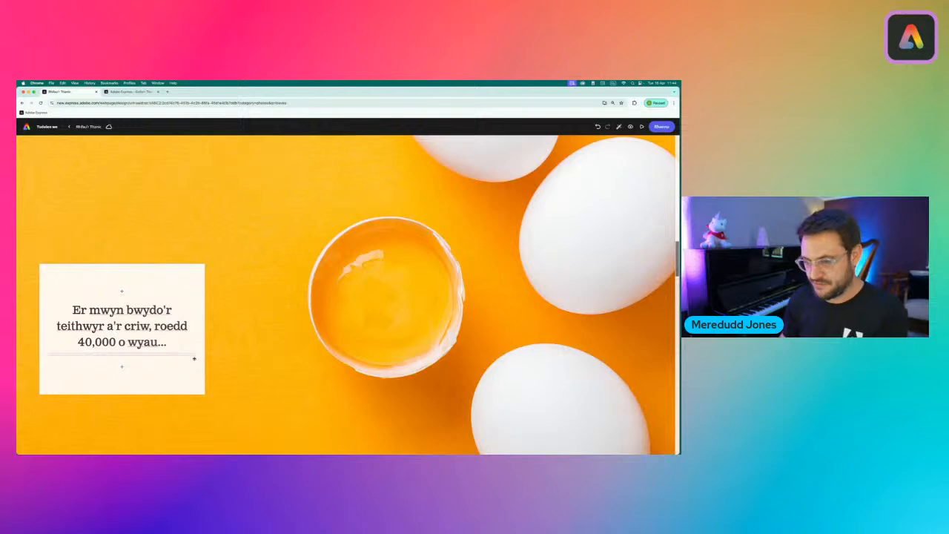
Take the potatoes fact from the published page and add it to the potatoes picture's caption box as "...40 tunnell o datws..."
scroll(190, 344, down, 10)
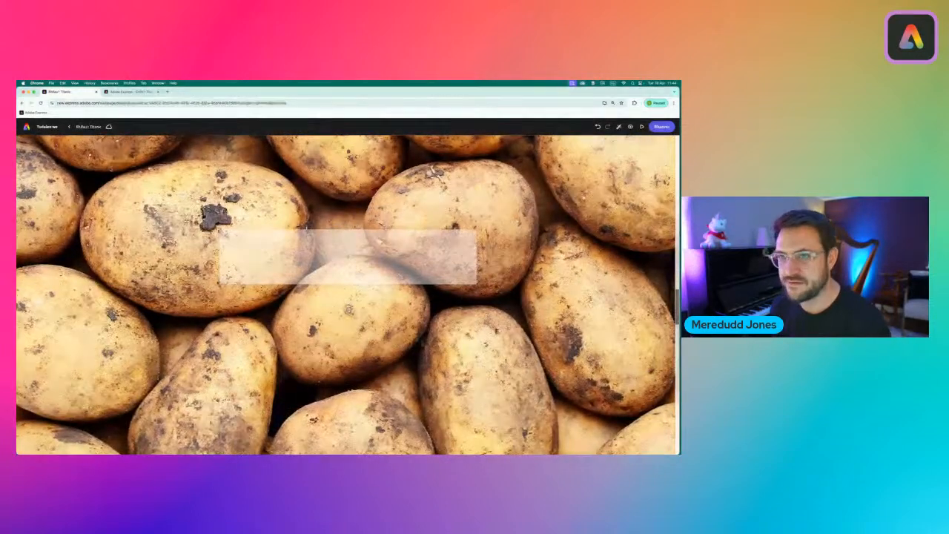
click(122, 92)
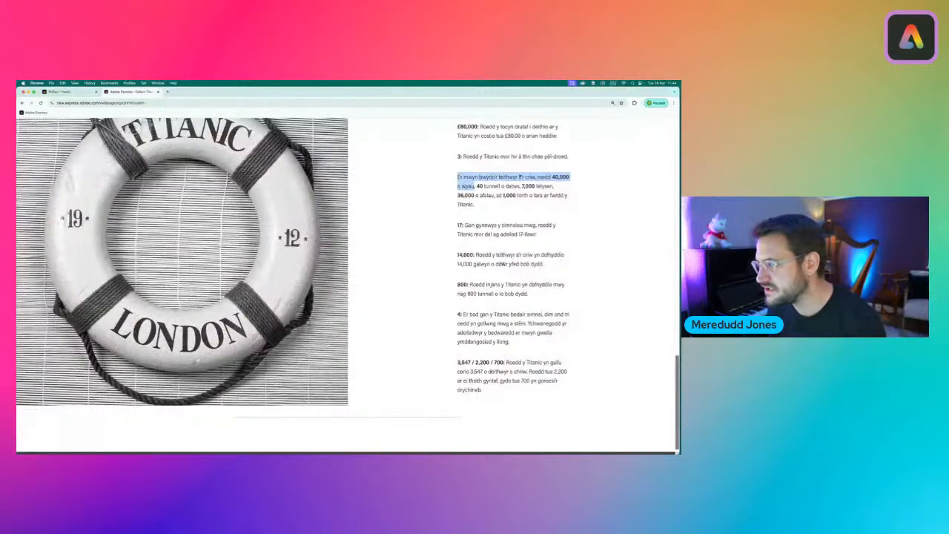
drag(476, 187, 520, 186)
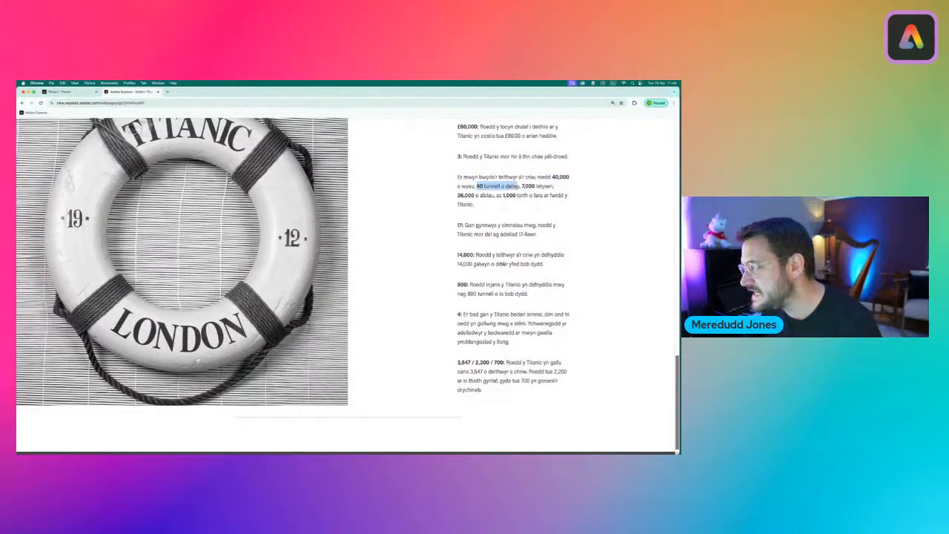
click(63, 93)
click(349, 256)
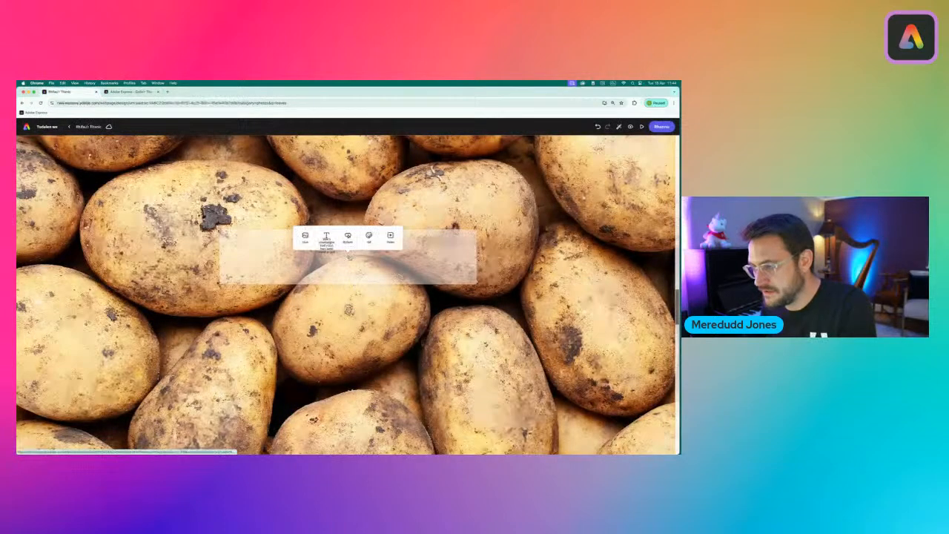
click(328, 235)
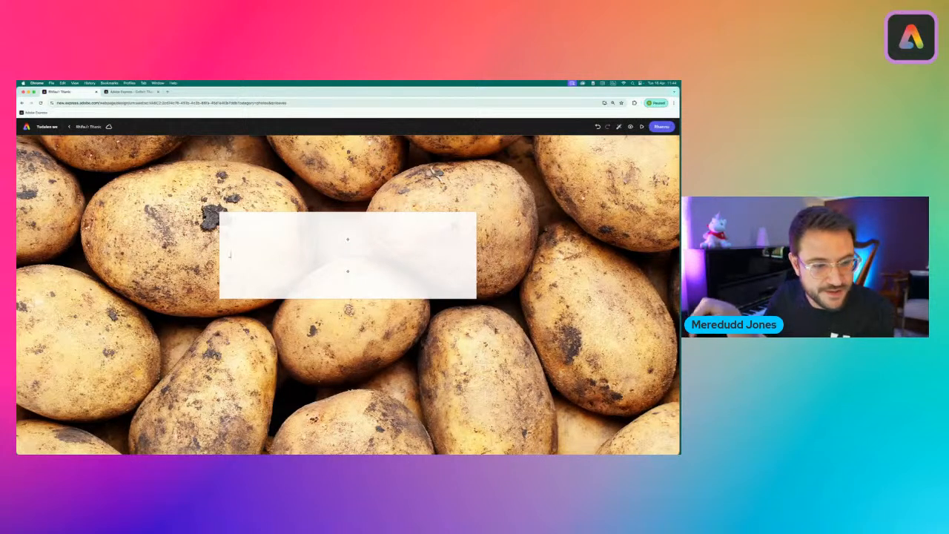
text(c.40 tunnell o datws)
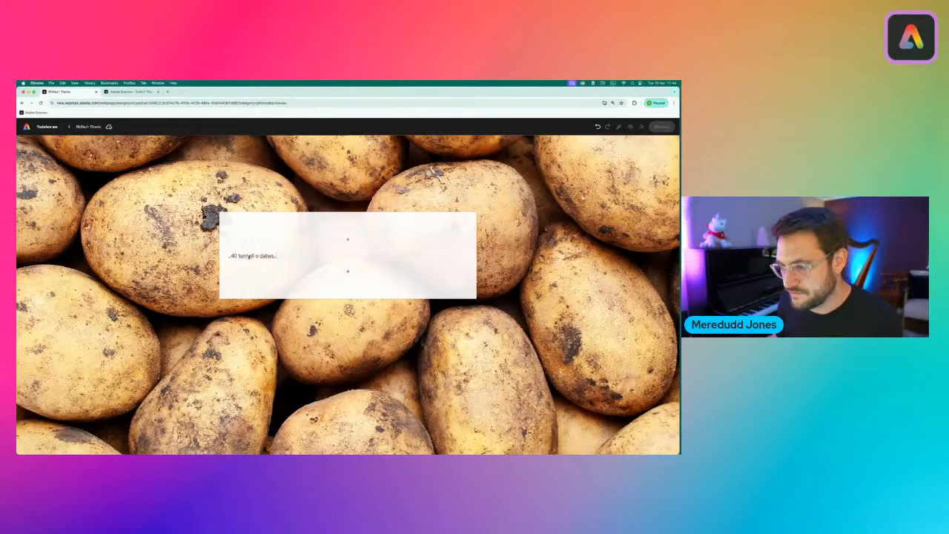
Format the potatoes caption as a centred H1 heading
click(250, 256)
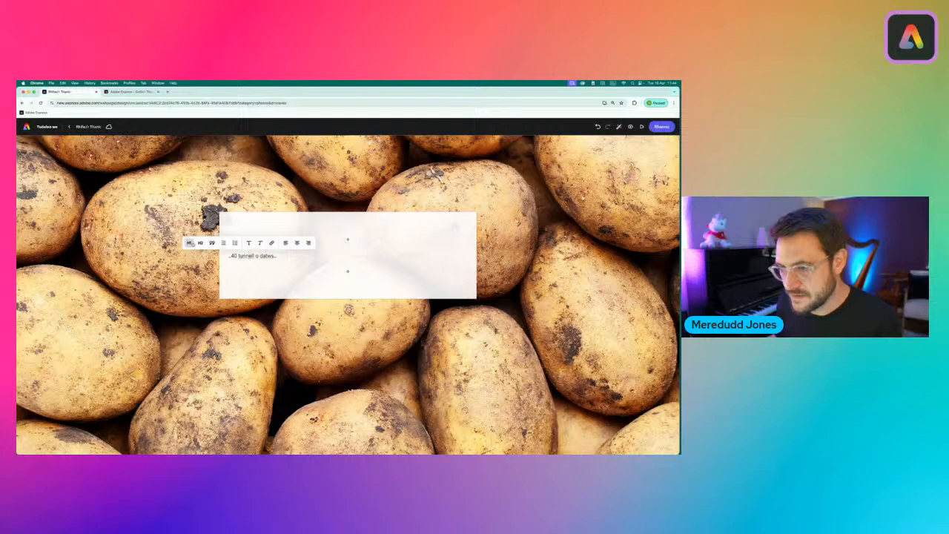
click(189, 243)
click(297, 242)
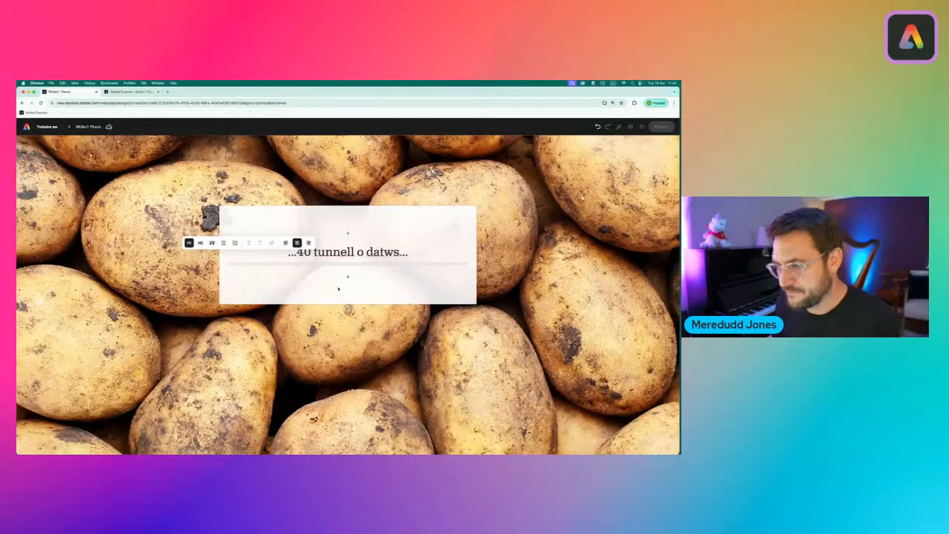
click(338, 289)
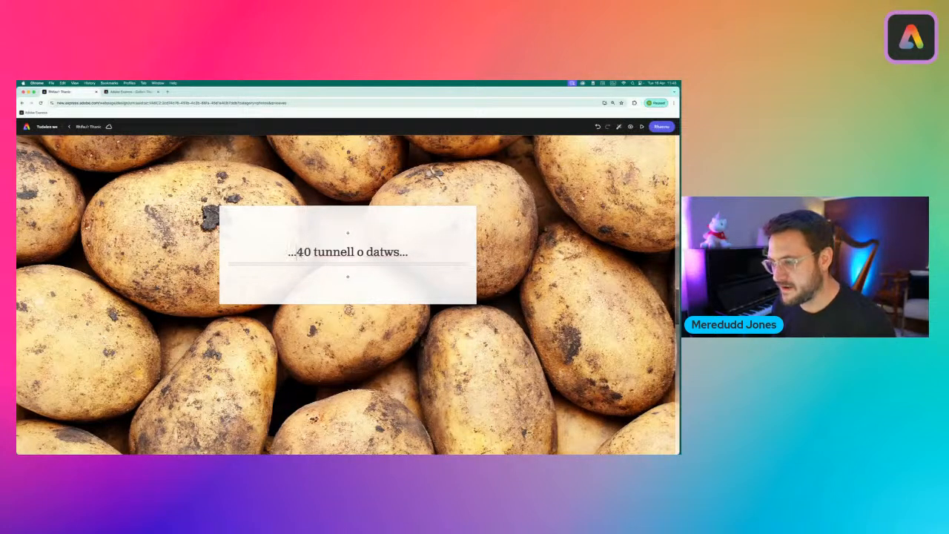
Remove the leading ellipsis from the potatoes caption, keeping "40 tunnell o datws..."
click(296, 252)
click(286, 252)
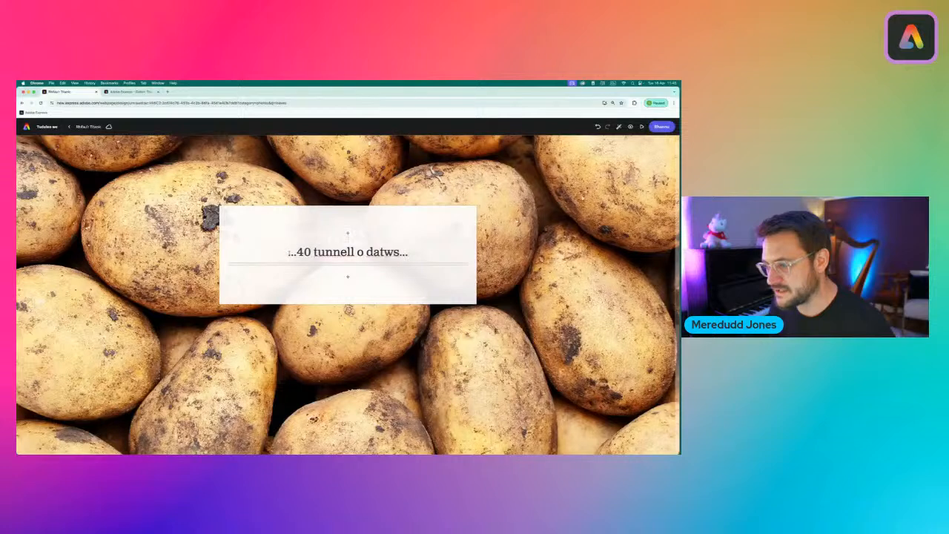
key(shift+Right)
key(shift+Right)
key(shift+Right)
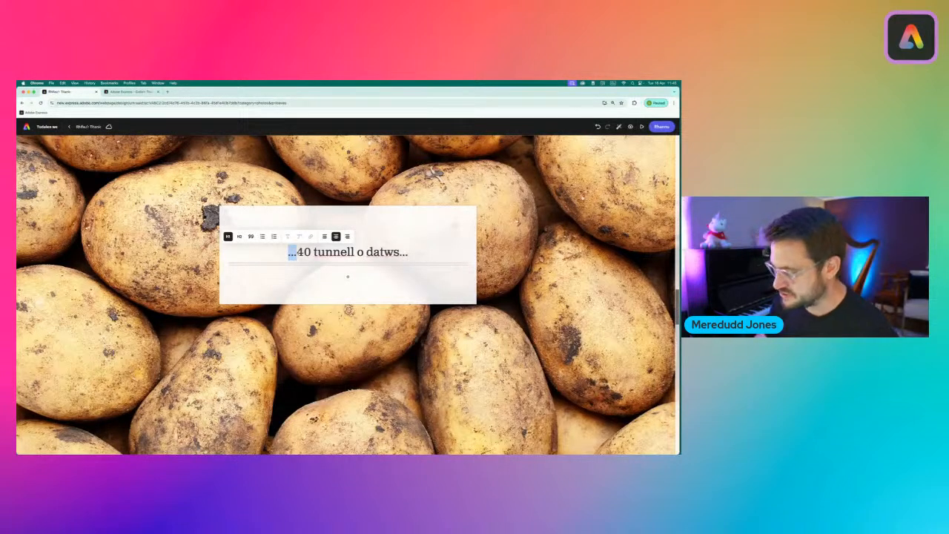
key(BackSpace)
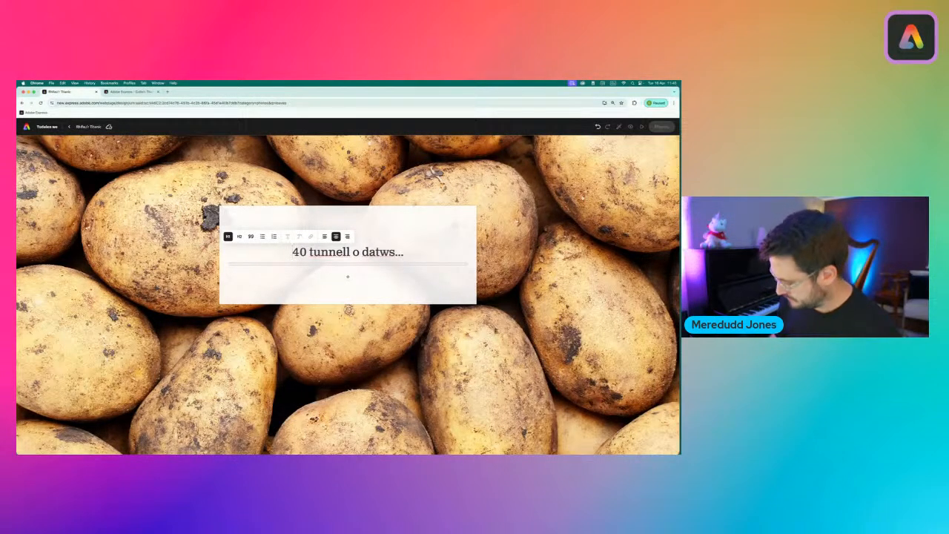
key(super+z)
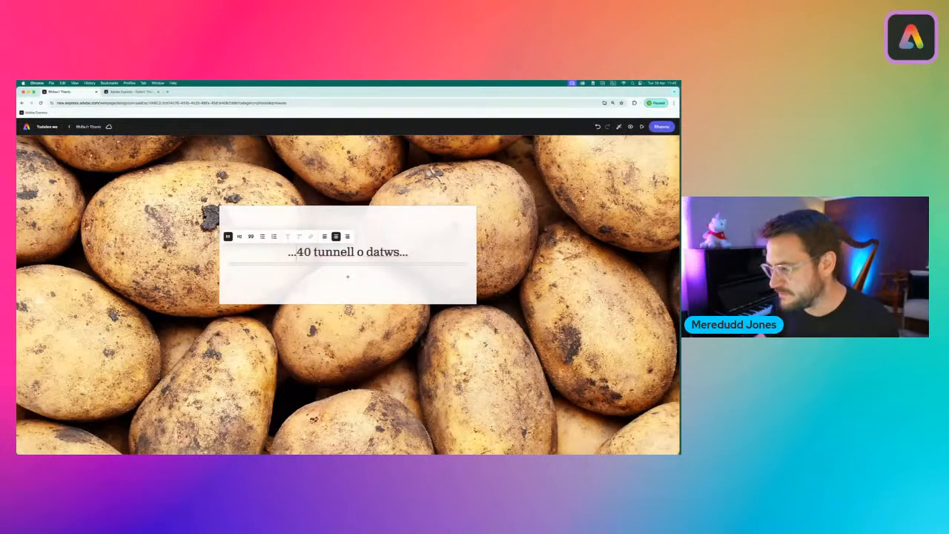
key(BackSpace)
key(BackSpace)
key(BackSpace)
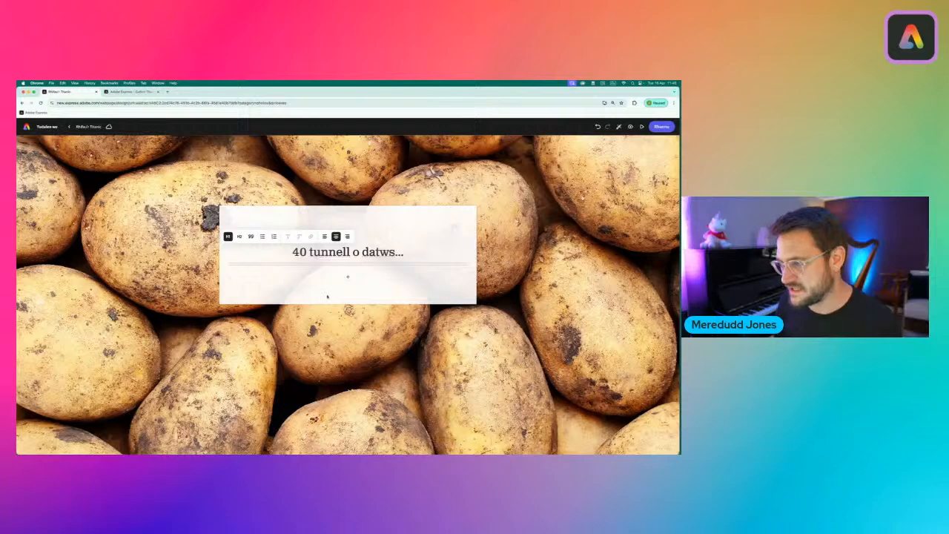
Copy the lettuce fact from the published page and add it to the lettuce picture's caption box as "7,000 letysen"
scroll(327, 296, down, 5)
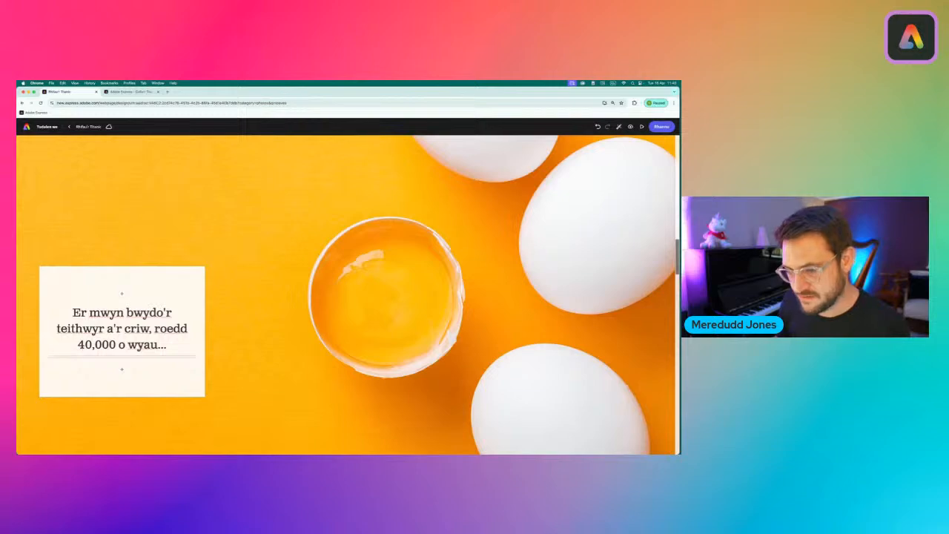
scroll(347, 295, up, 5)
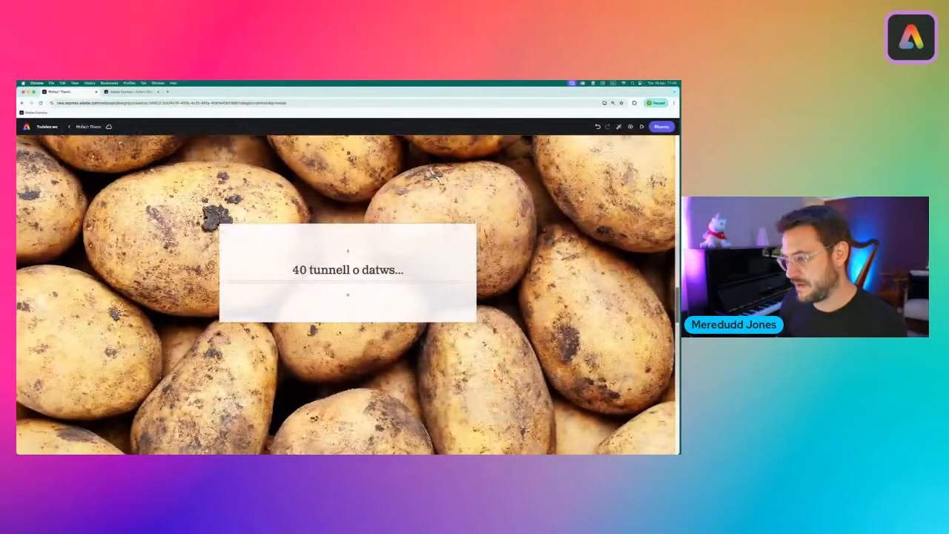
scroll(349, 293, down, 5)
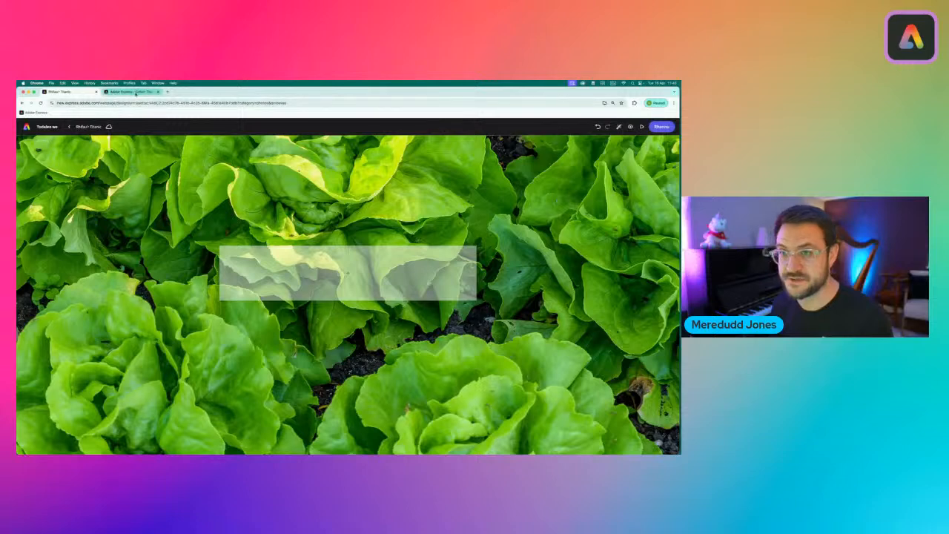
click(136, 94)
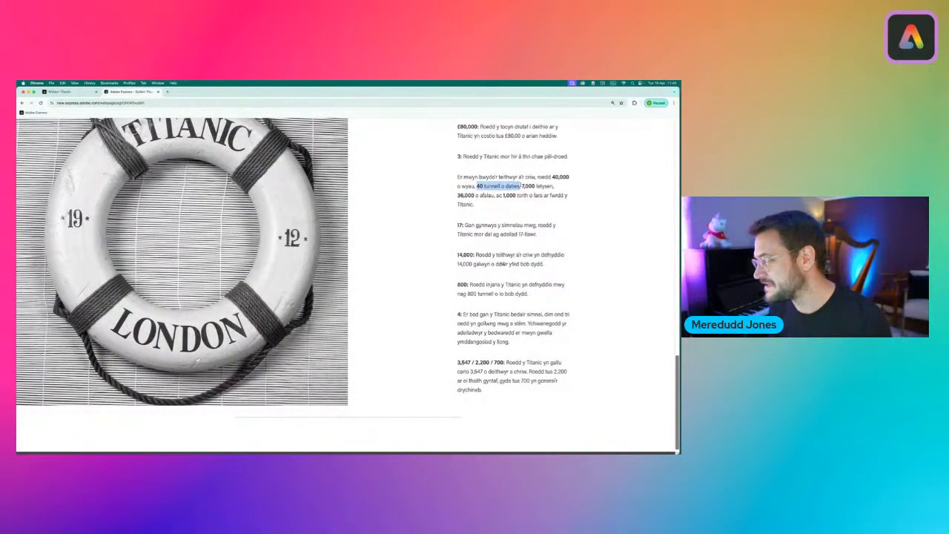
drag(522, 186, 552, 186)
key(super+c)
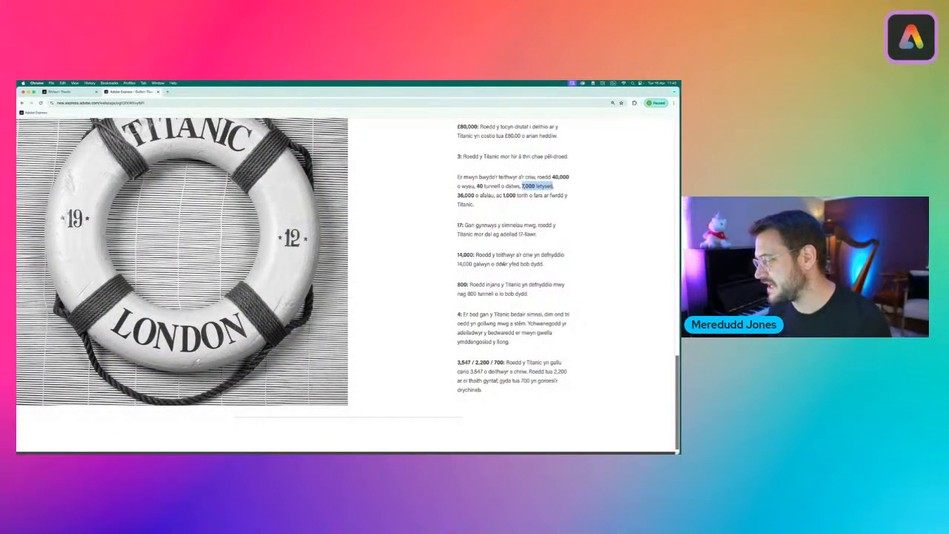
click(56, 92)
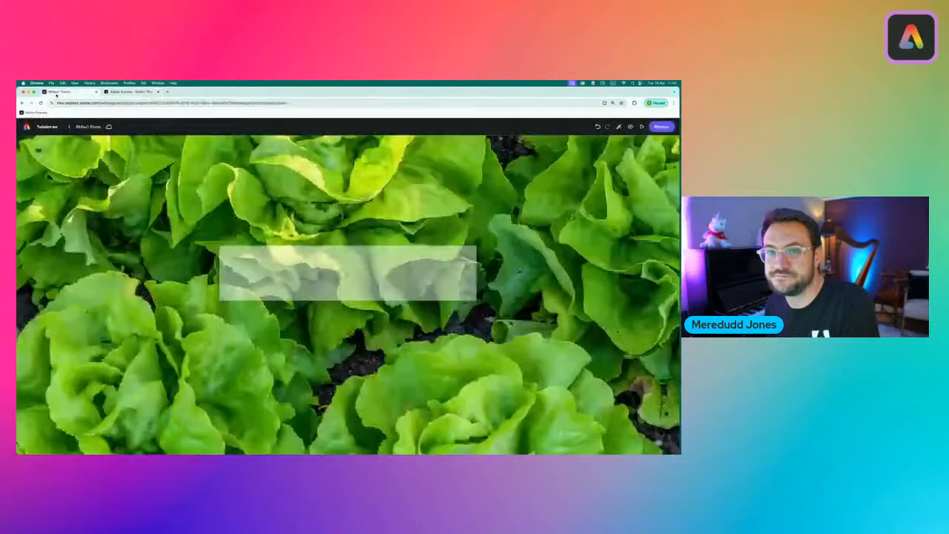
click(321, 254)
click(322, 253)
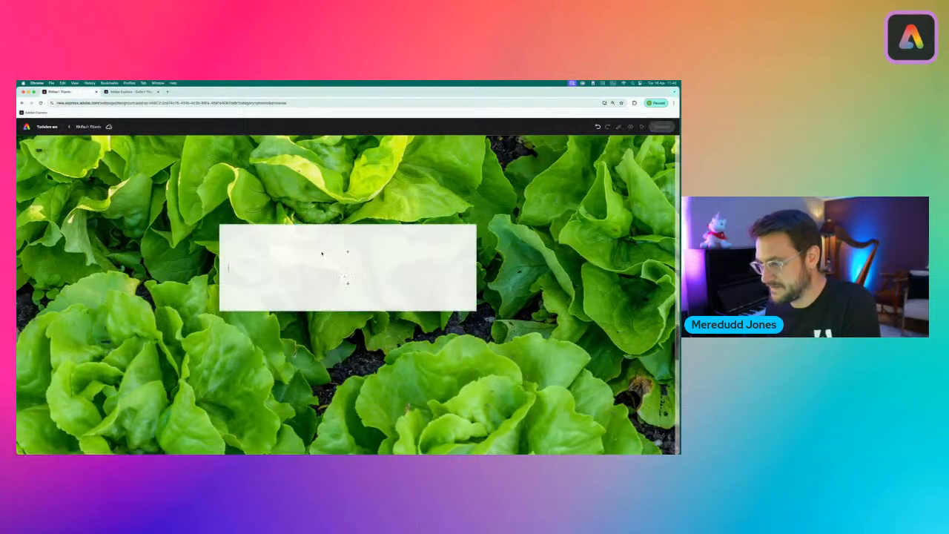
key(super+v)
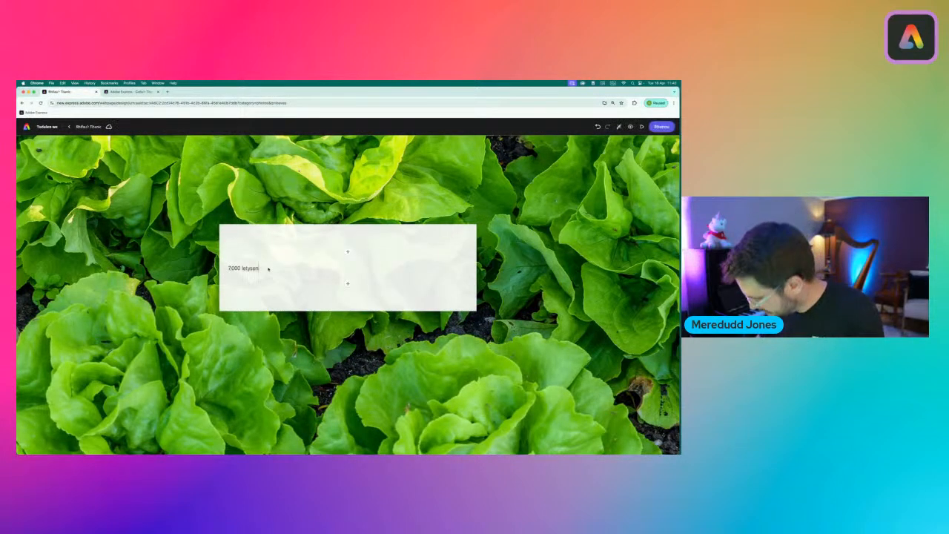
End the lettuce caption with an ellipsis and format it as a centred H1 heading
click(242, 269)
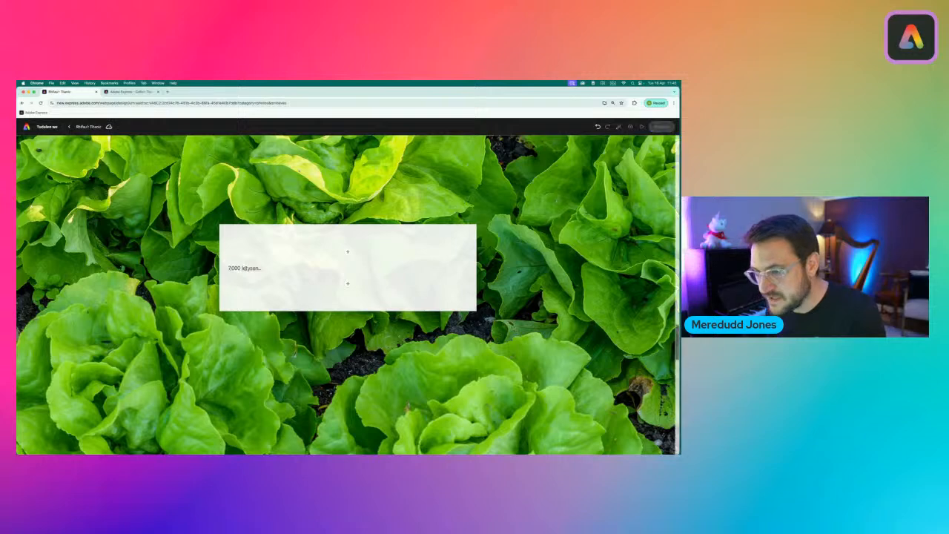
click(185, 255)
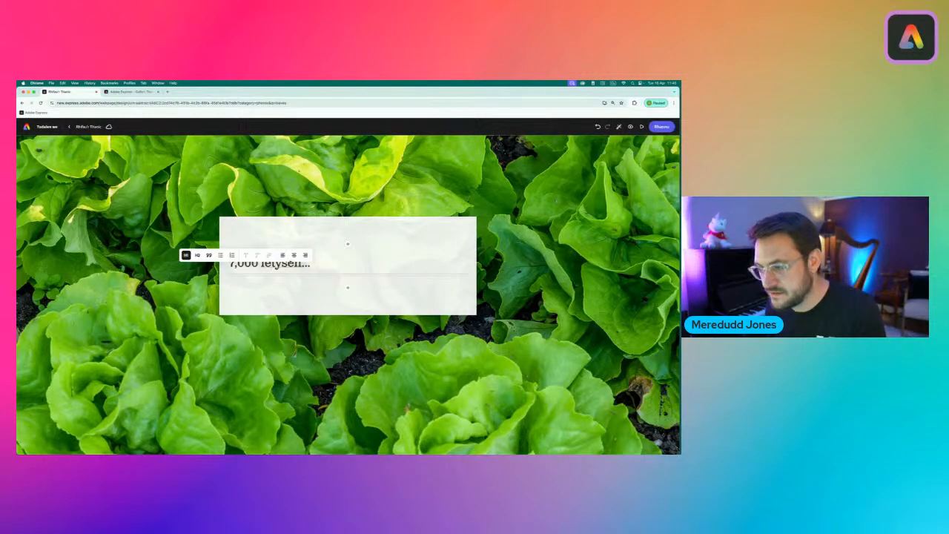
click(294, 256)
click(295, 353)
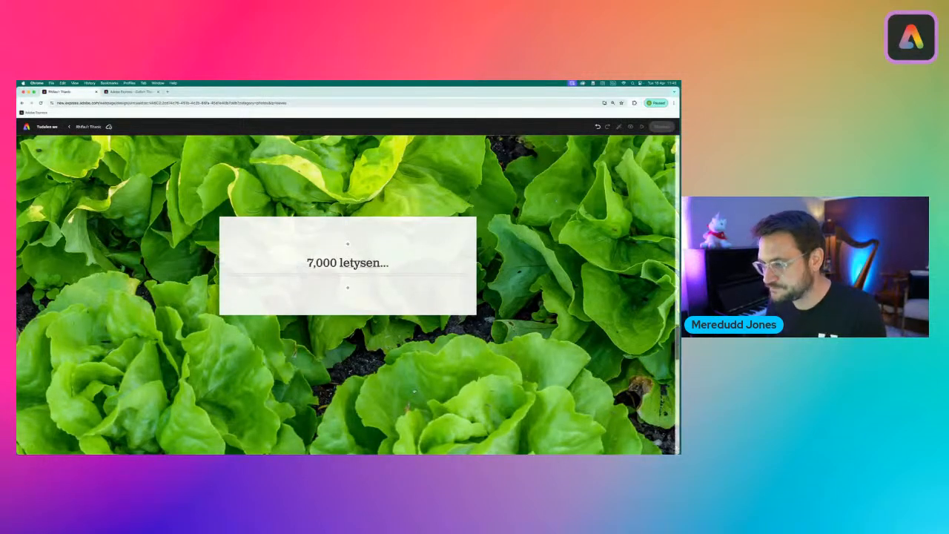
Take the apples fact from the published page and add it to the apples picture's caption box as "36,000 o afalau..."
scroll(415, 390, down, 5)
scroll(416, 390, down, 2)
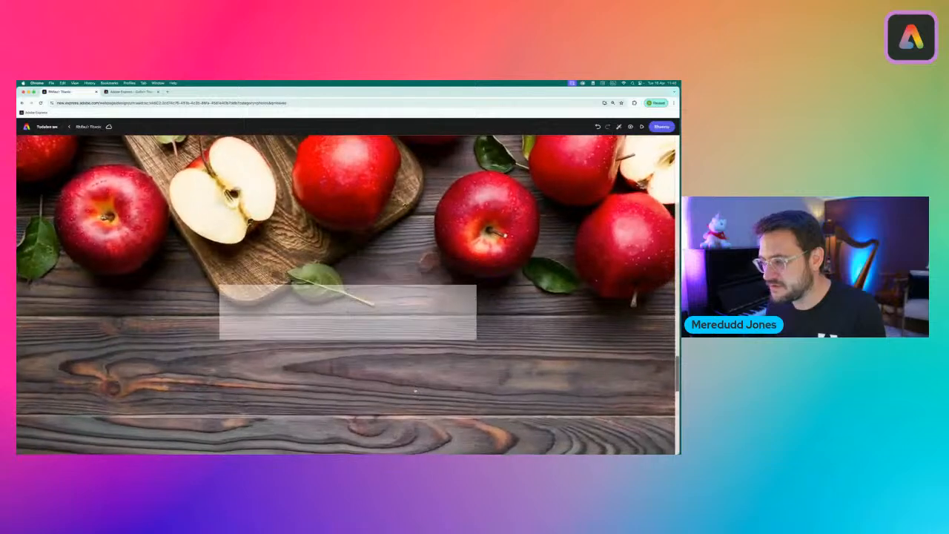
click(128, 92)
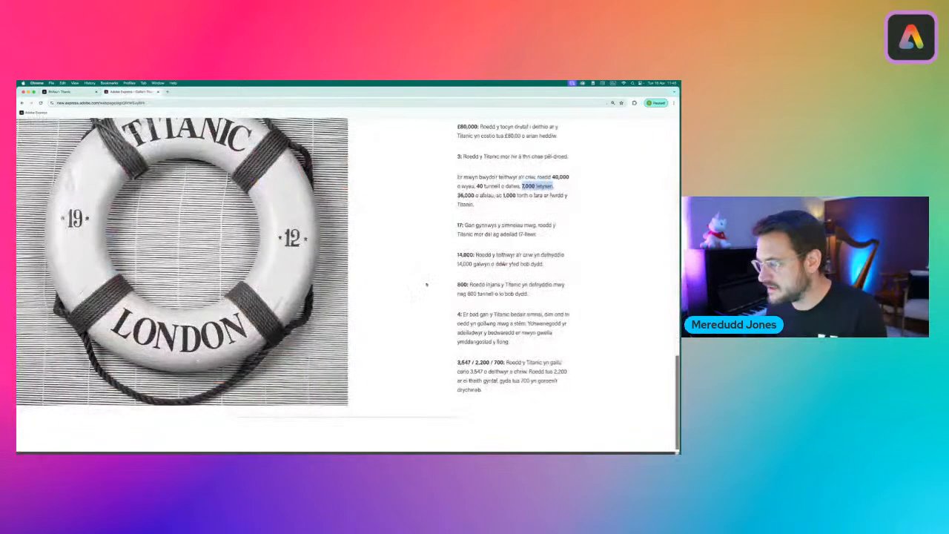
drag(457, 196, 486, 196)
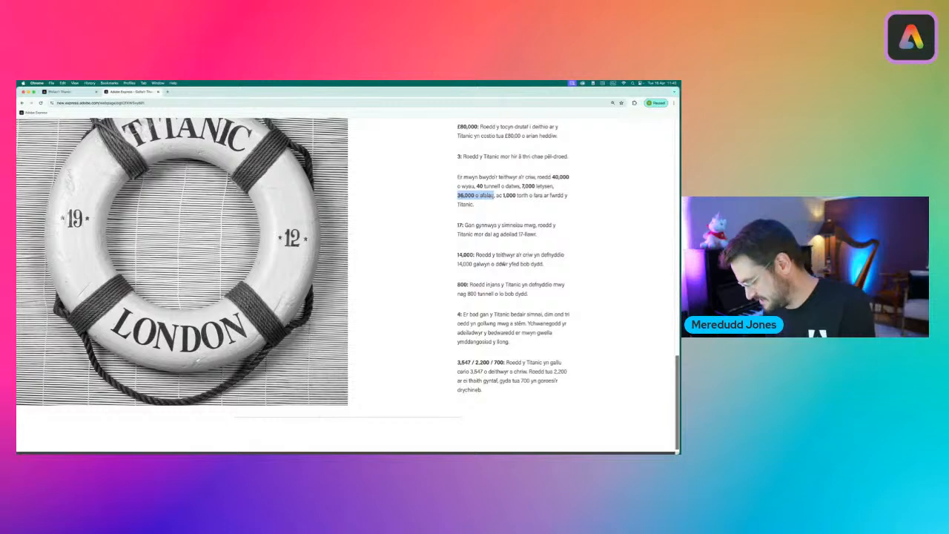
click(66, 92)
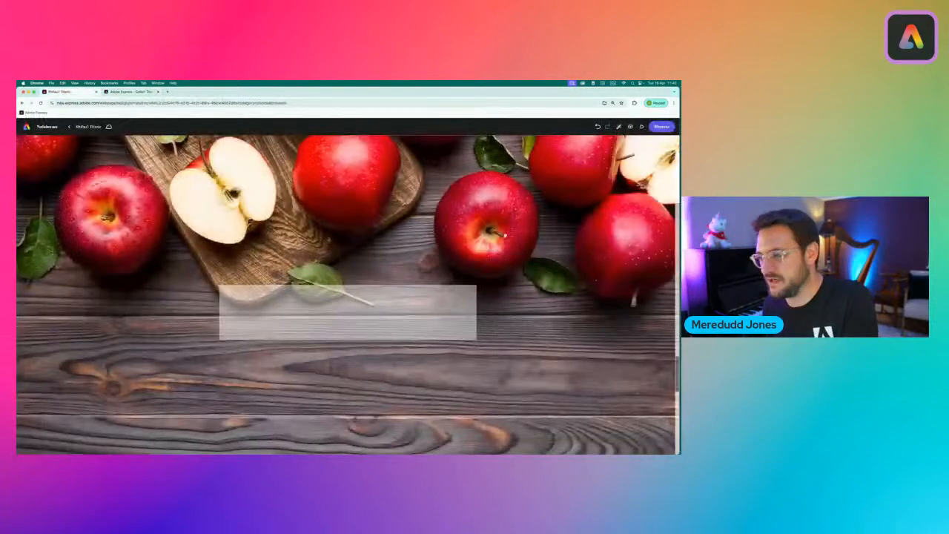
click(348, 314)
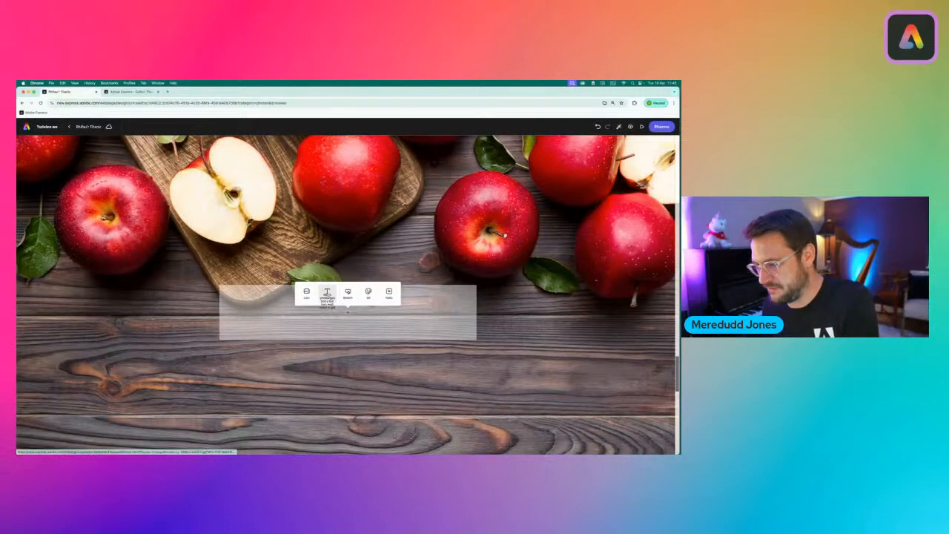
click(327, 292)
text(36,000 o afalau)
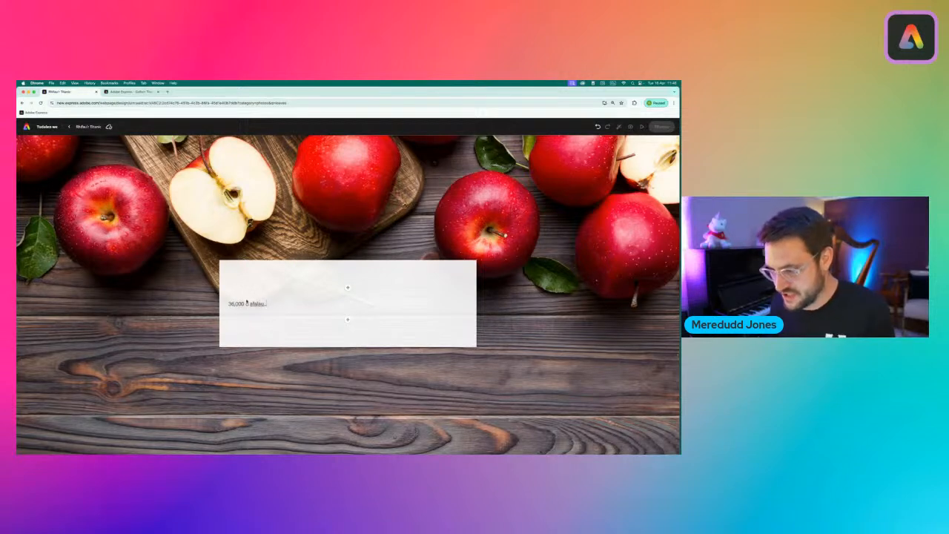
Format the apples caption as a centred H1 heading
drag(268, 304, 222, 300)
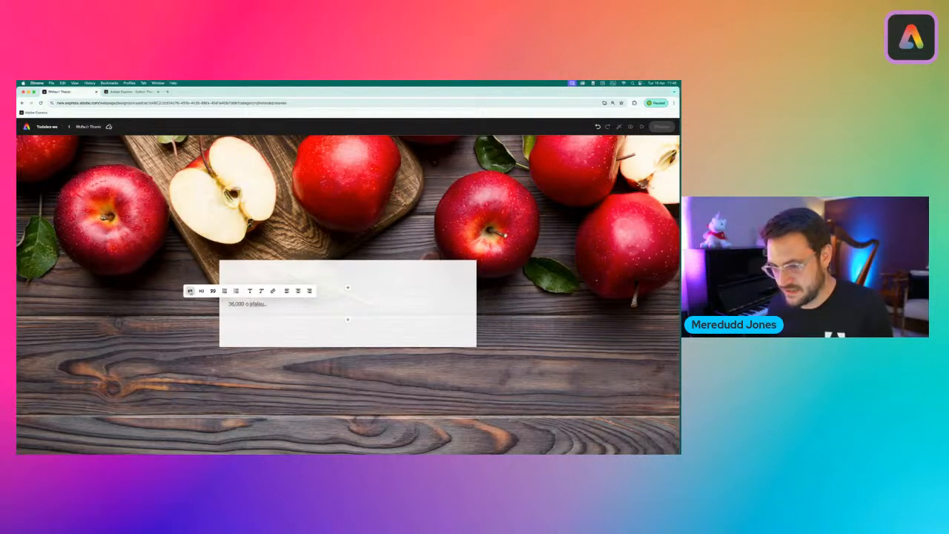
click(190, 291)
click(299, 291)
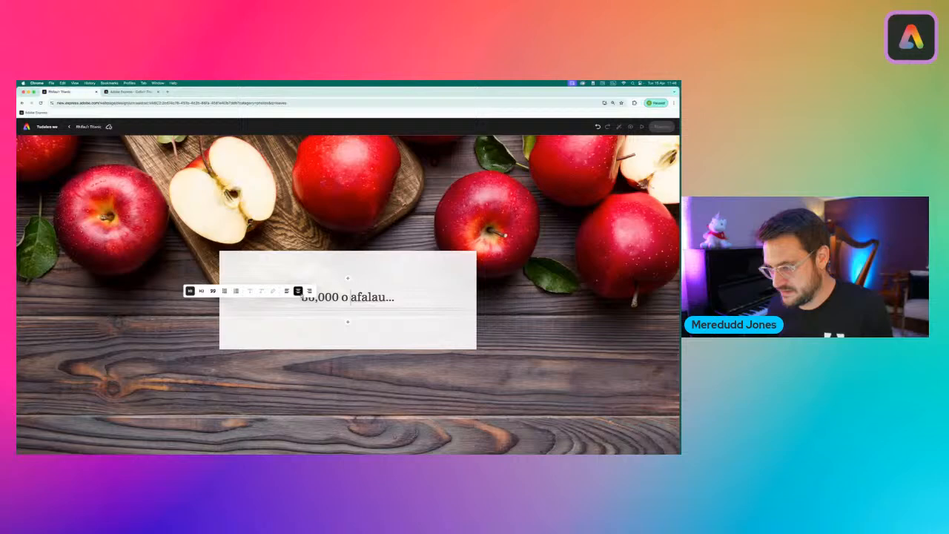
click(374, 400)
Copy the bread fact from the published page and add it to the bread picture's caption box as "ac 1,000 torth o fara ar fwrdd y Titanic."
scroll(379, 397, down, 5)
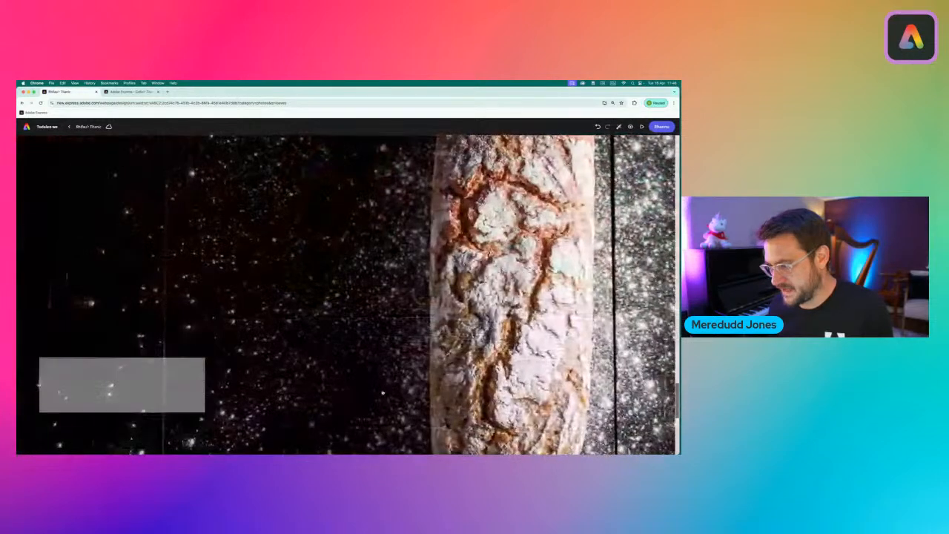
click(131, 92)
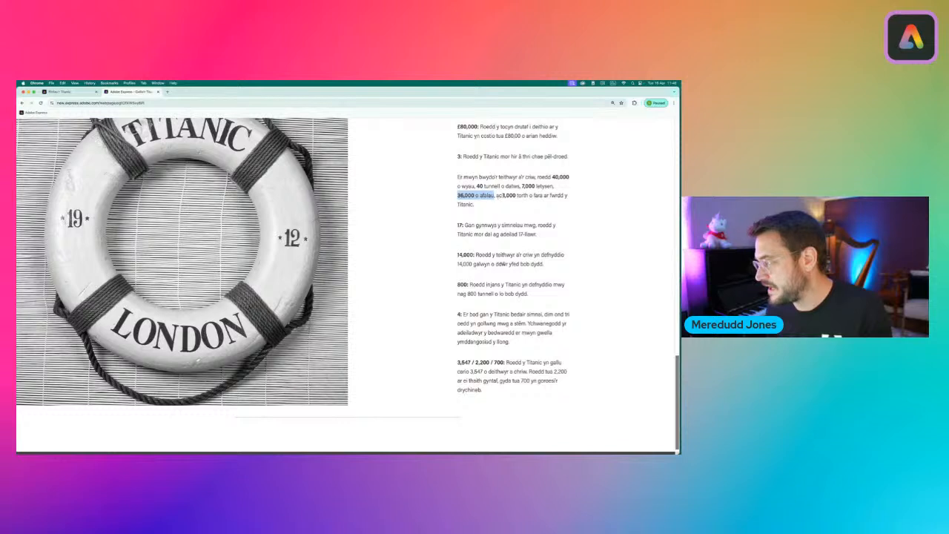
click(497, 195)
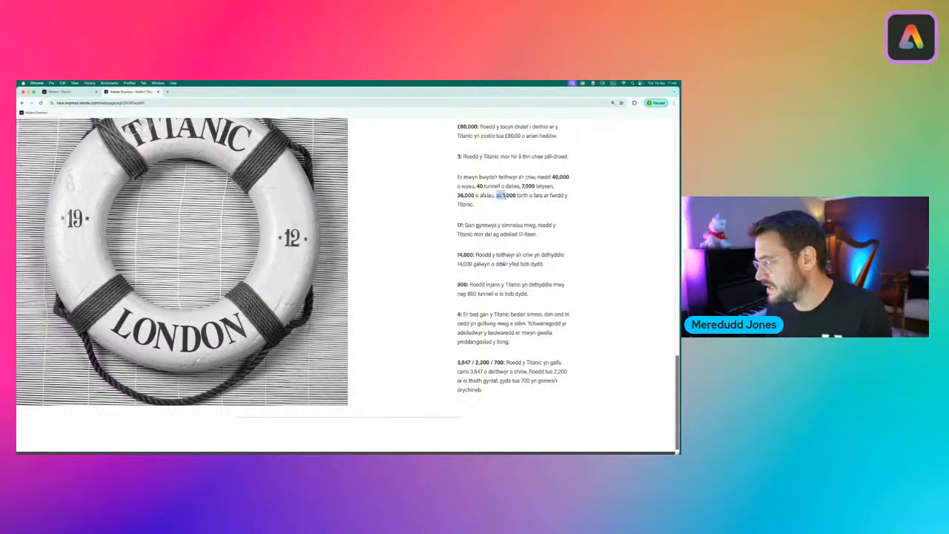
drag(515, 195, 487, 207)
key(super+c)
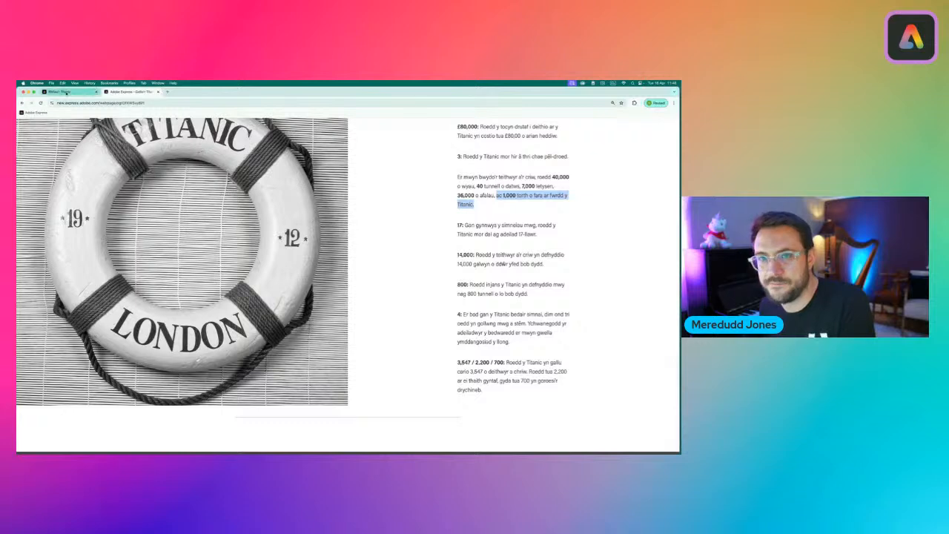
click(66, 92)
click(122, 295)
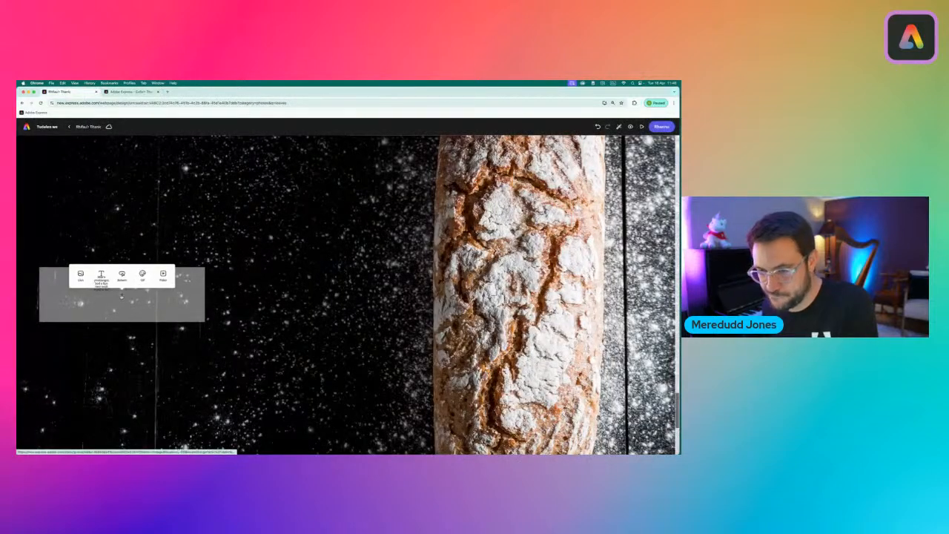
click(102, 281)
key(super+v)
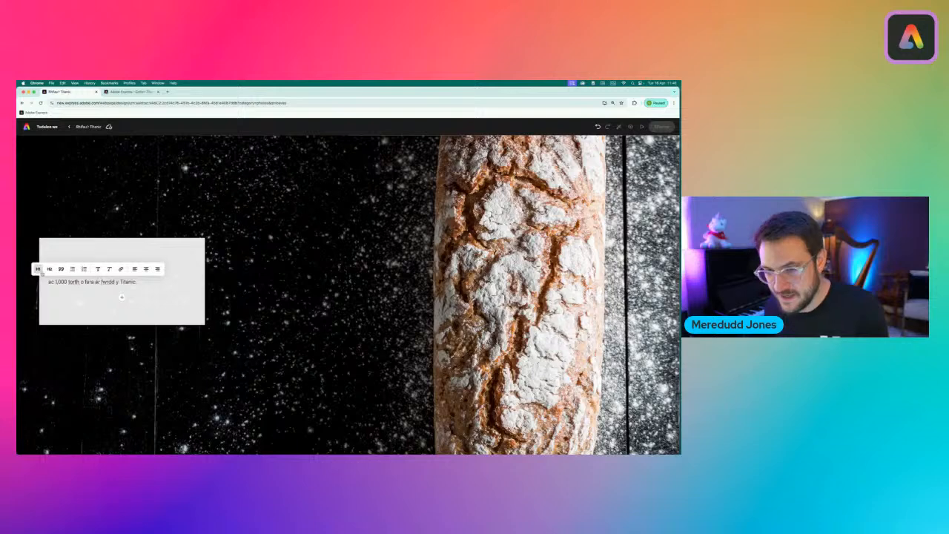
Format the bread caption as a centred H1 heading
click(37, 269)
click(146, 269)
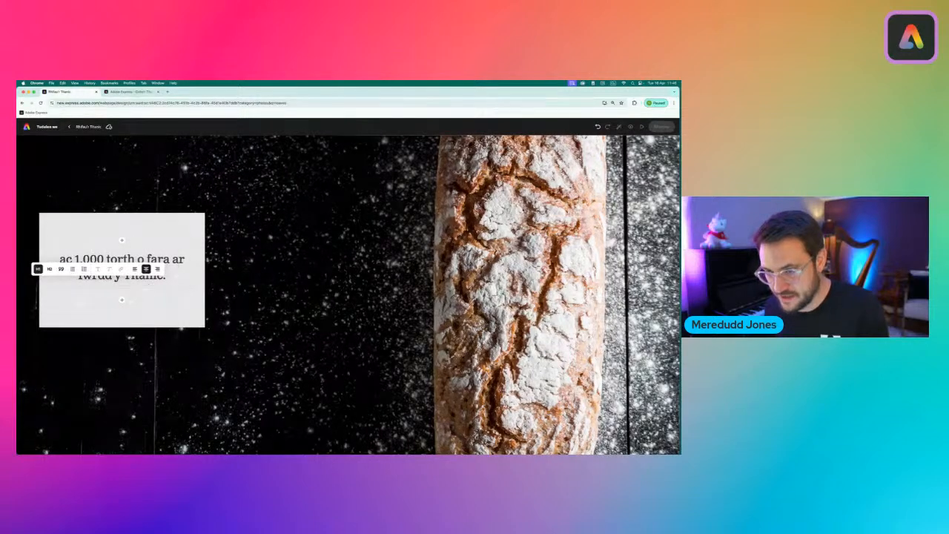
scroll(378, 333, down, 3)
scroll(379, 334, up, 5)
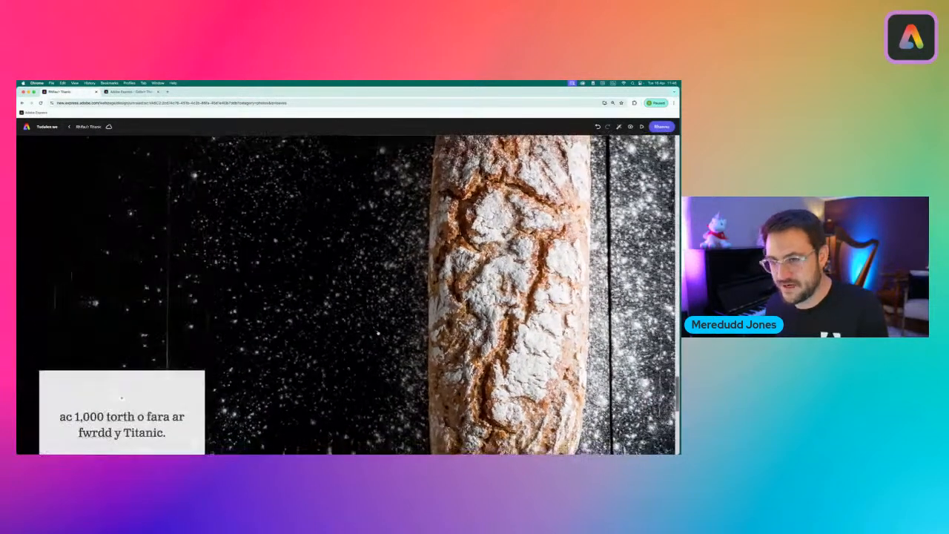
scroll(378, 333, down, 3)
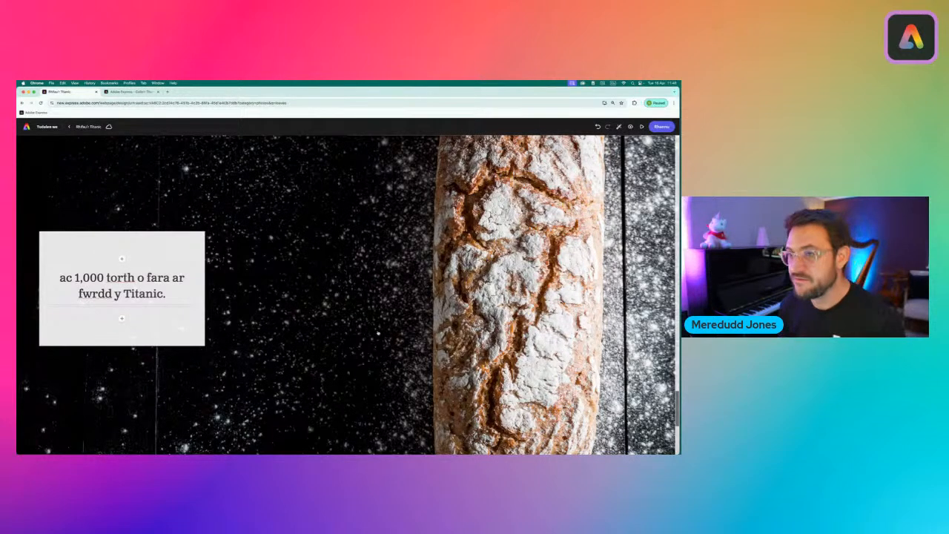
Add a split layout section below the bread picture, check the remaining facts on the published page, and close the photo picker
scroll(347, 296, down, 5)
click(348, 432)
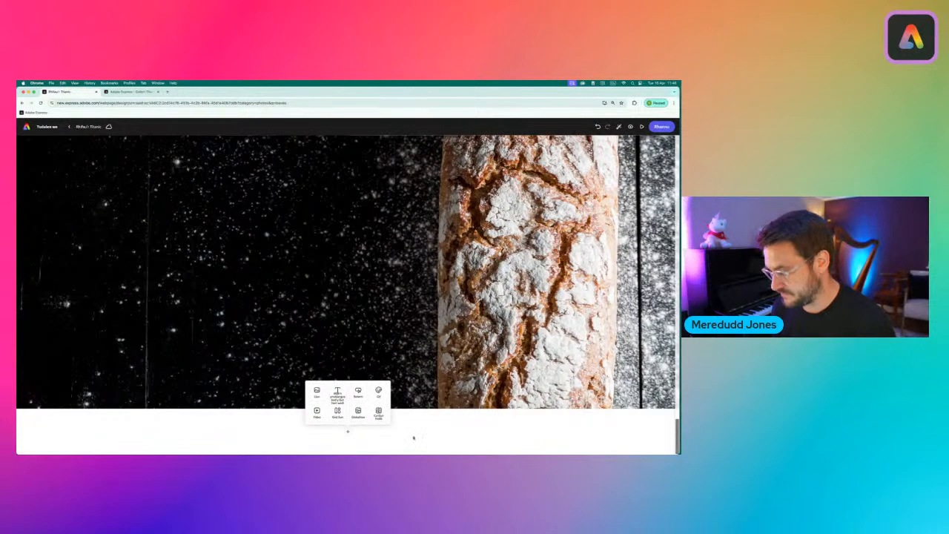
click(378, 413)
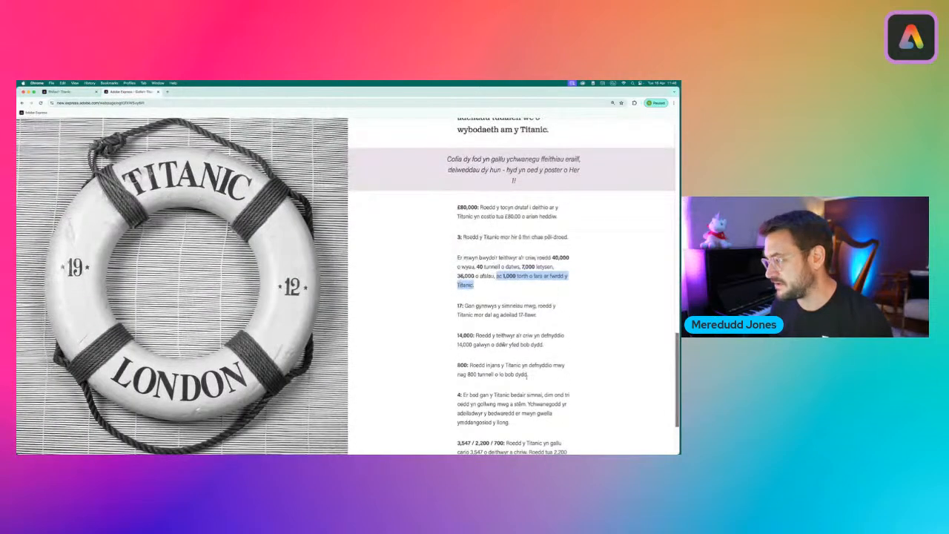
scroll(482, 260, down, 2)
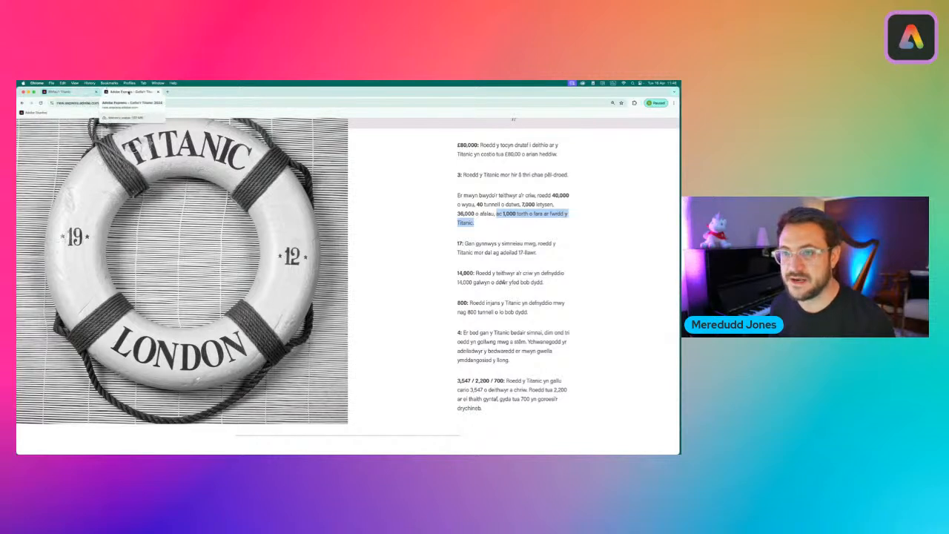
click(68, 93)
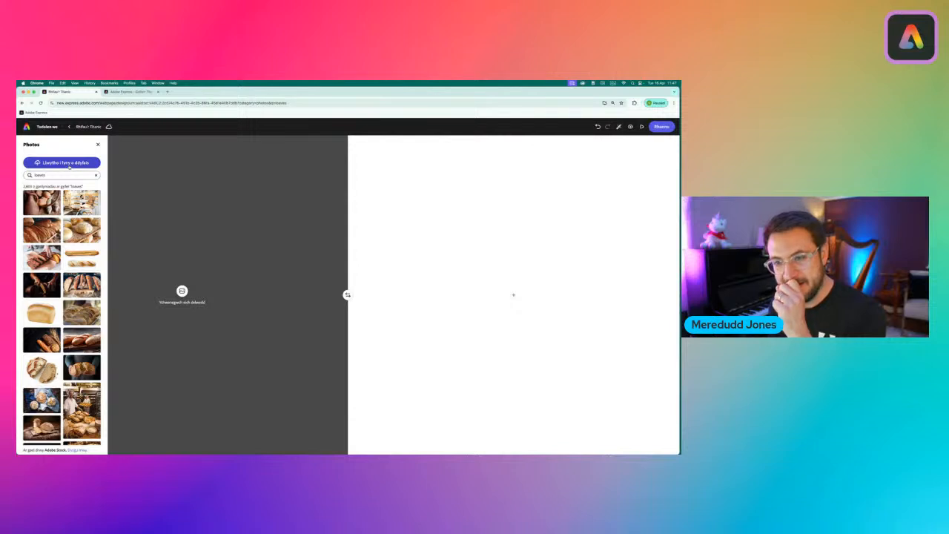
click(538, 305)
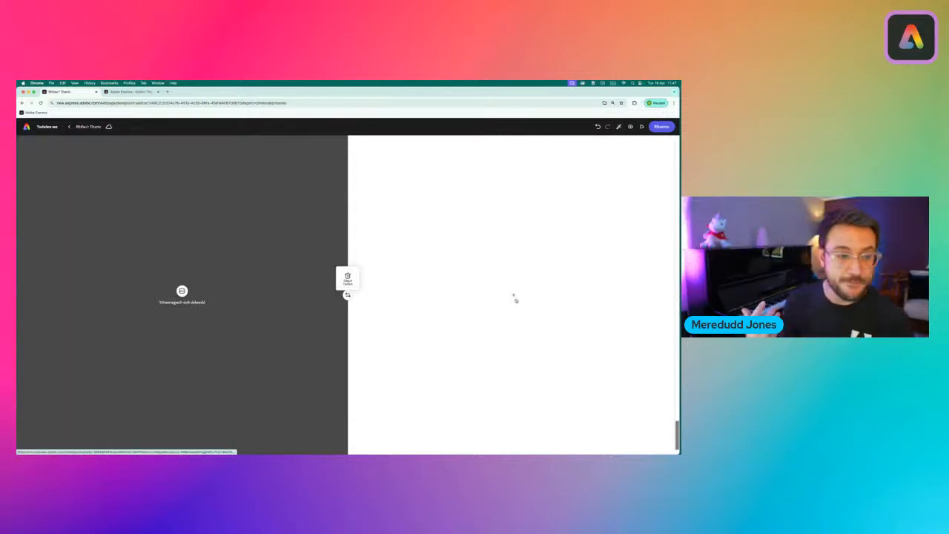
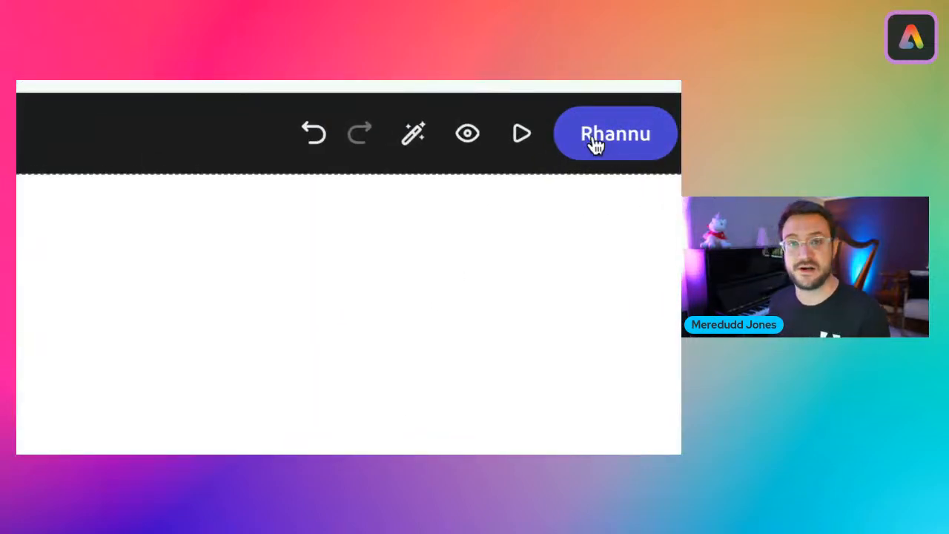
Check the link publishing options for the webpage, and close them without creating a link
click(621, 150)
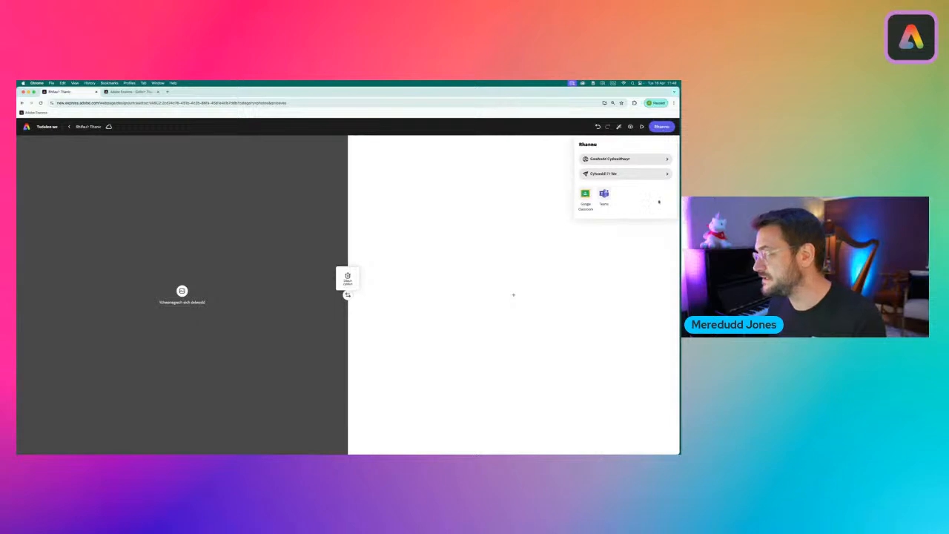
click(605, 174)
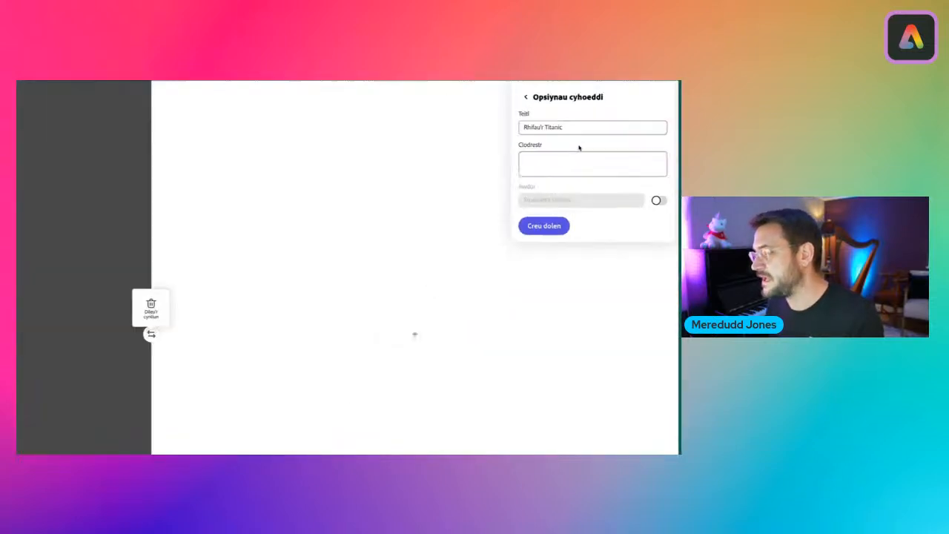
click(602, 310)
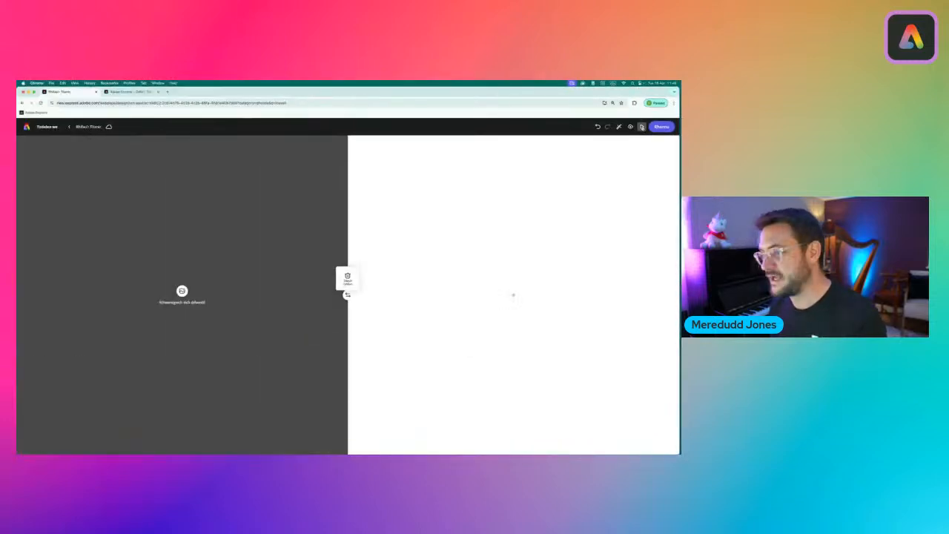
Preview the webpage in presentation view and examine the Rhifau'r Titanic title picture and the smoke section about the four funnels
click(641, 127)
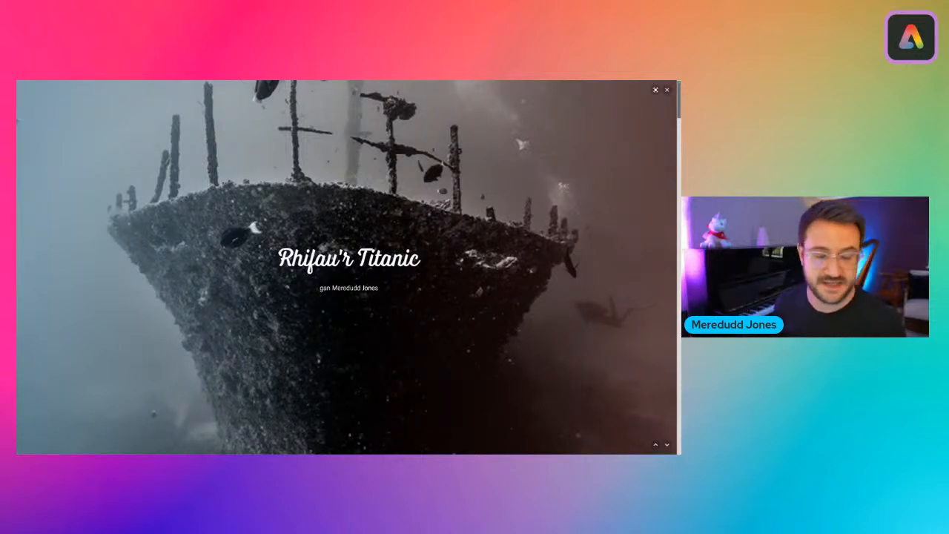
scroll(346, 267, down, 3)
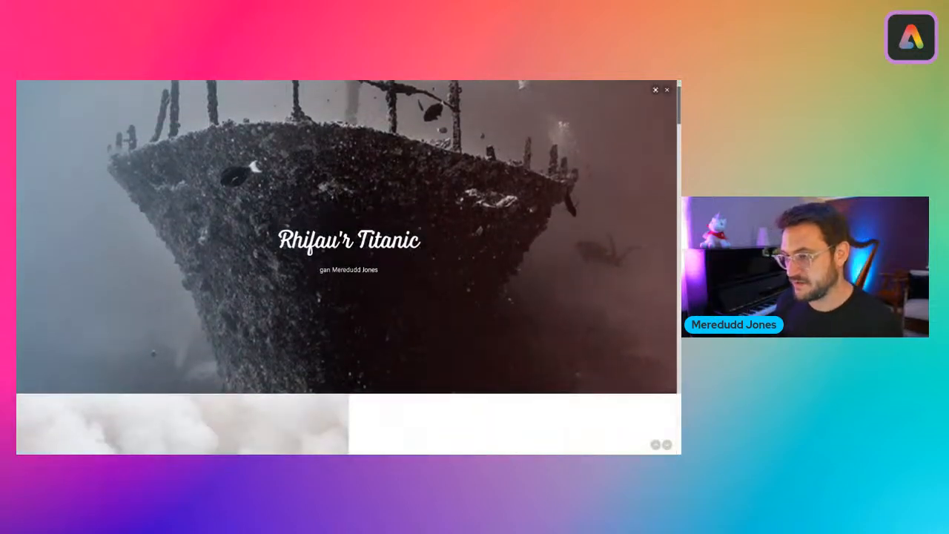
scroll(347, 267, up, 2)
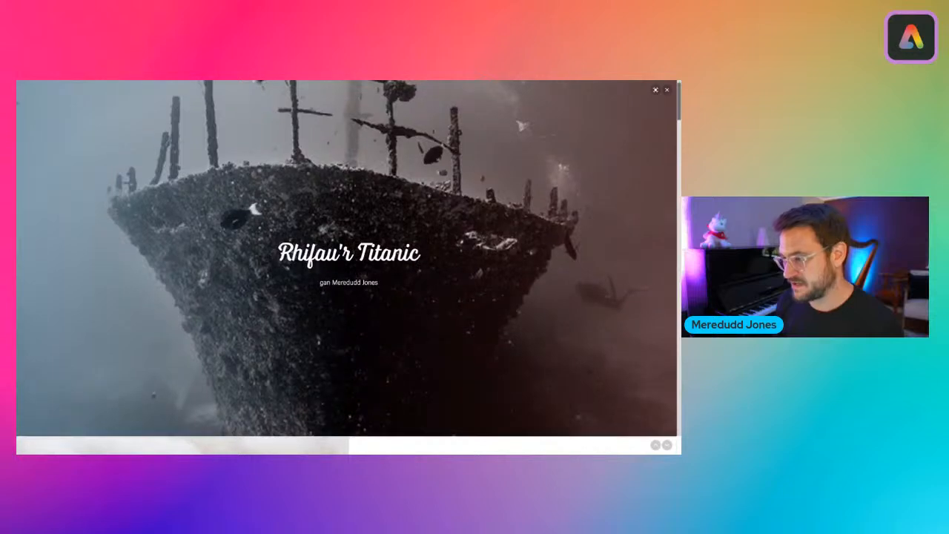
scroll(282, 276, down, 2)
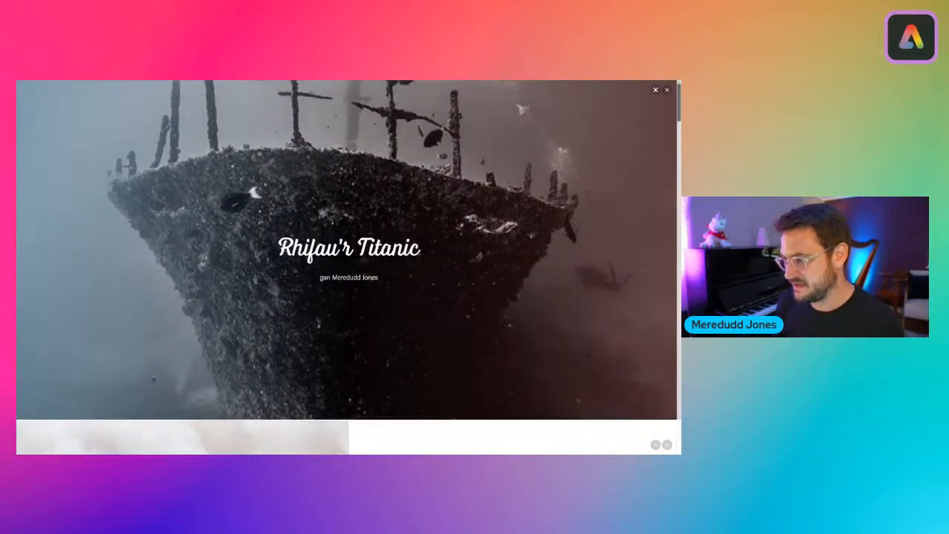
scroll(233, 271, up, 2)
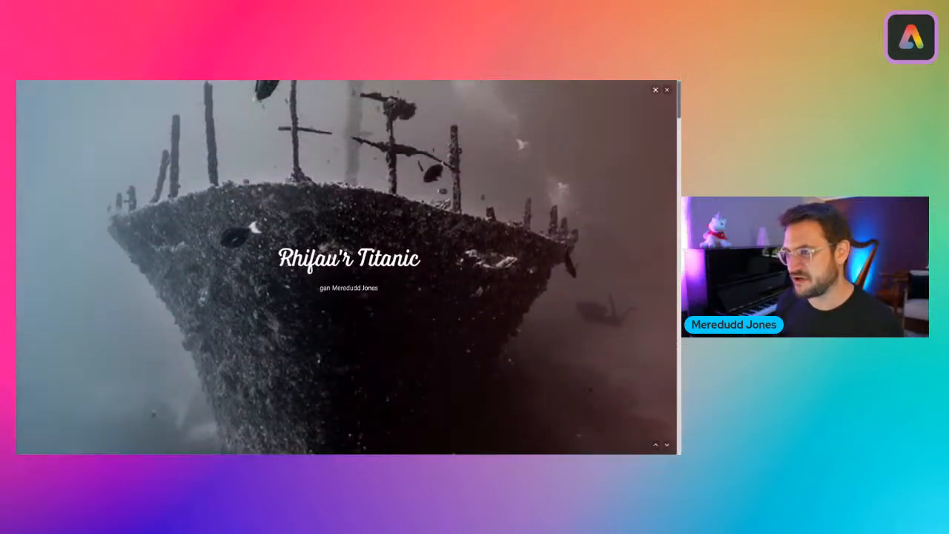
scroll(232, 271, down, 5)
scroll(232, 271, down, 3)
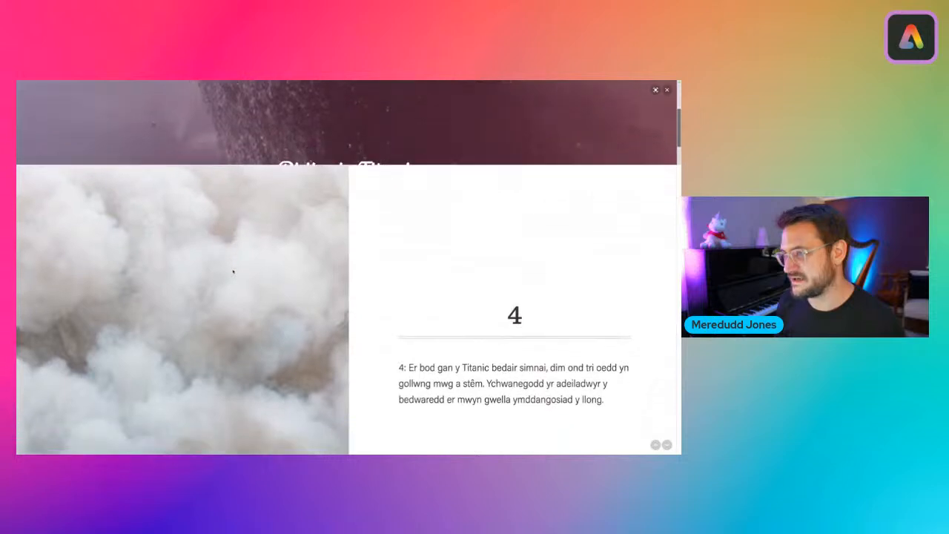
scroll(233, 272, up, 2)
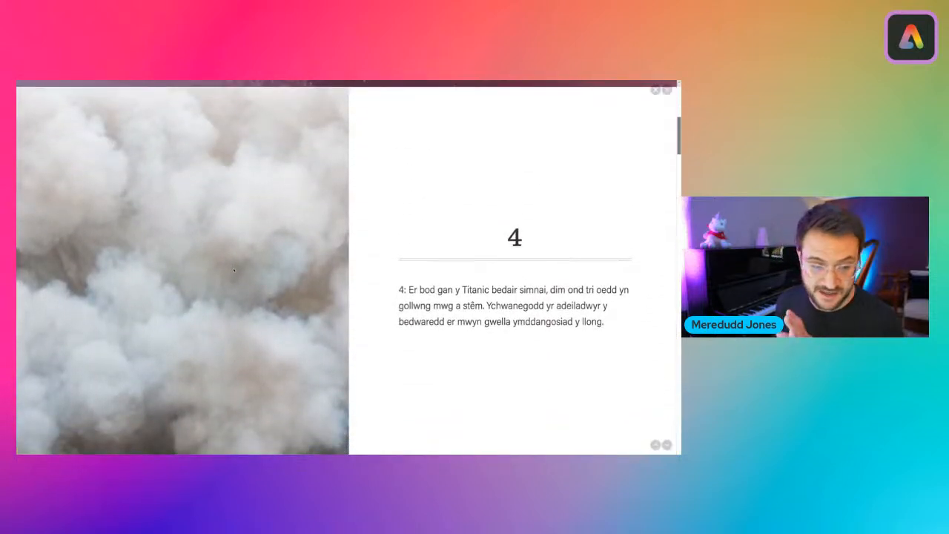
Examine how the preview moves from the smoke section to the egg picture, its caption and the potato picture
scroll(233, 271, down, 3)
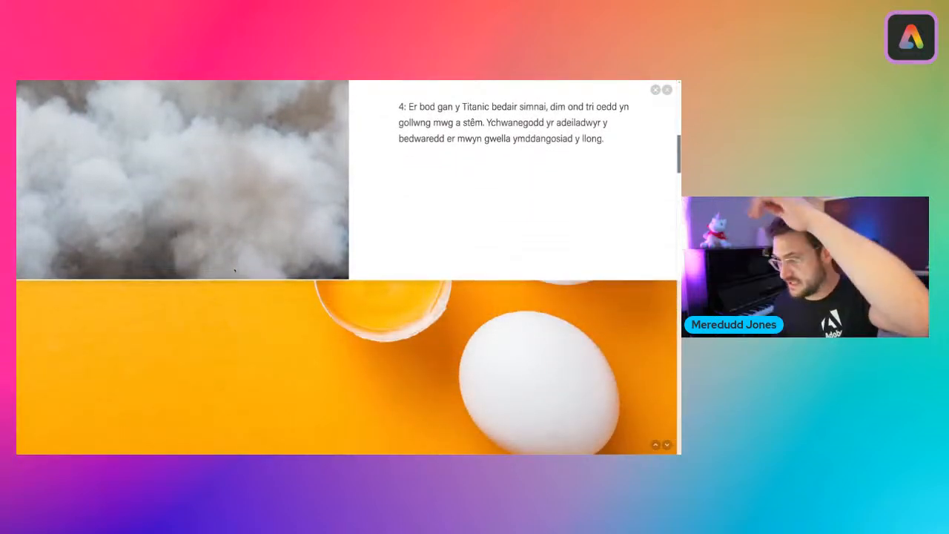
scroll(234, 271, down, 2)
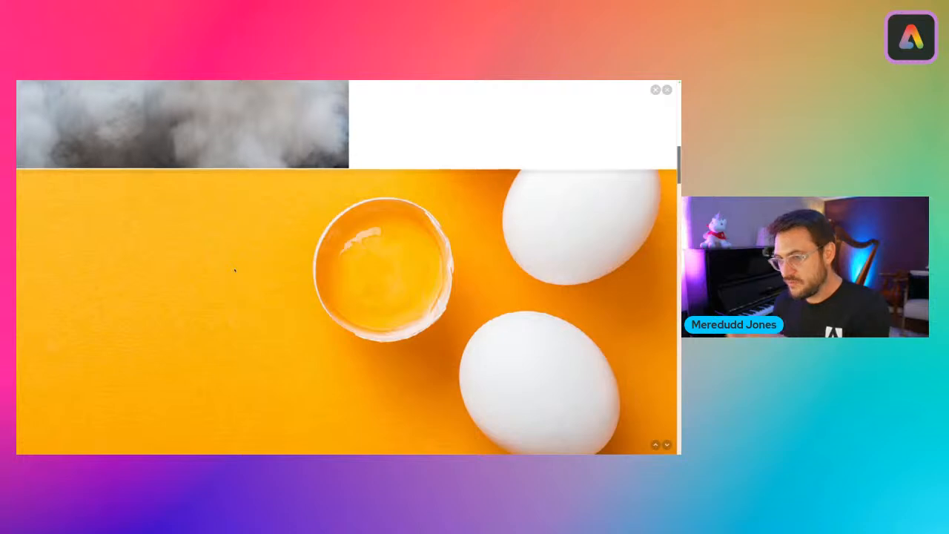
scroll(234, 270, down, 2)
scroll(234, 271, down, 4)
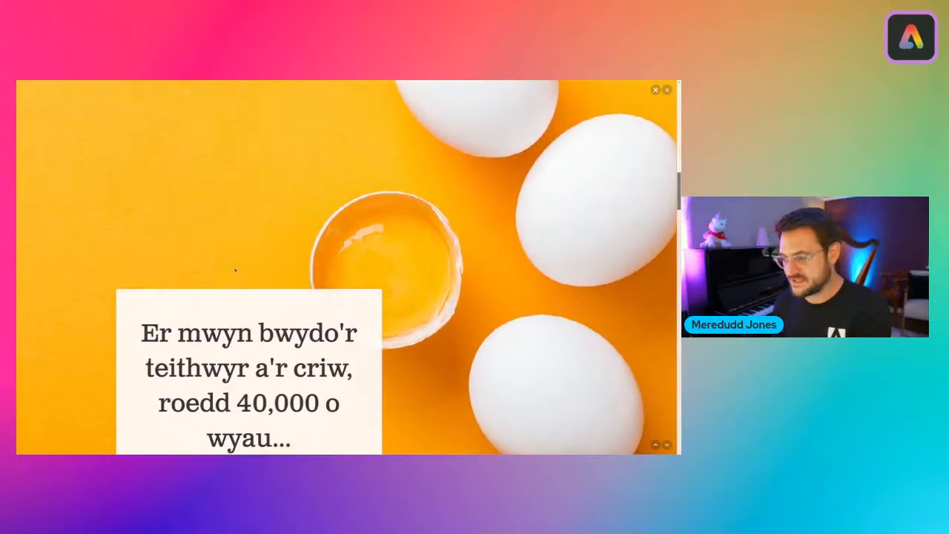
scroll(234, 270, down, 1)
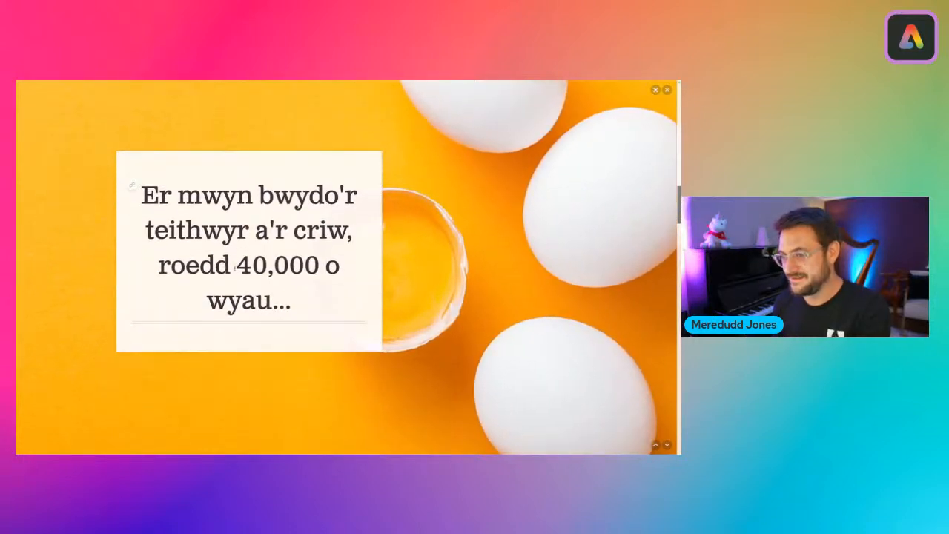
scroll(234, 270, down, 3)
scroll(234, 270, up, 3)
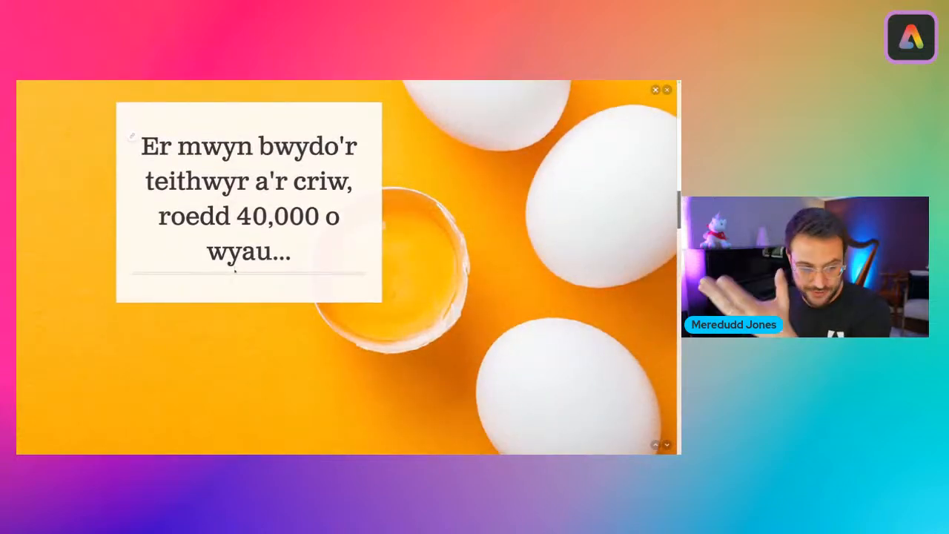
scroll(234, 272, down, 1)
scroll(235, 272, down, 4)
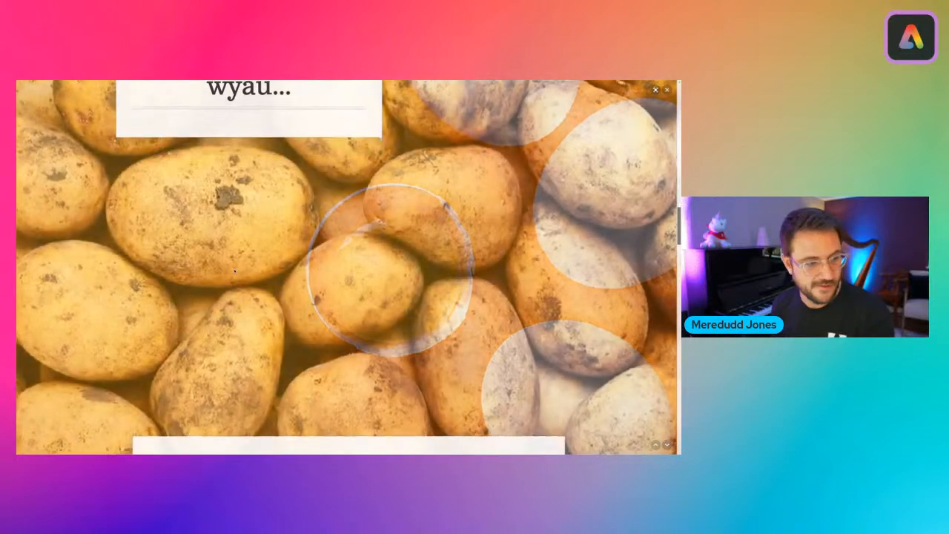
Review the captions and picture transitions of the potato, lettuce, apple and bread sections in the preview
scroll(234, 271, down, 3)
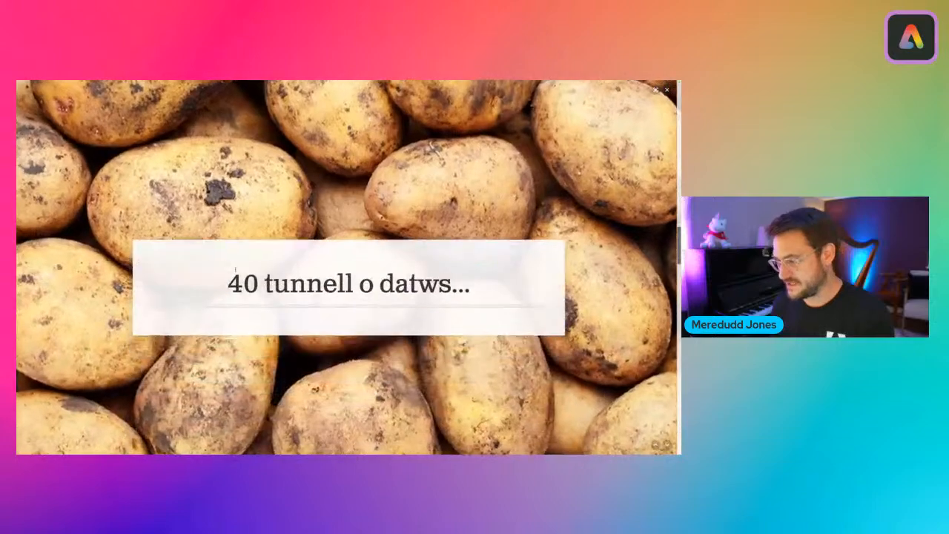
scroll(234, 271, down, 2)
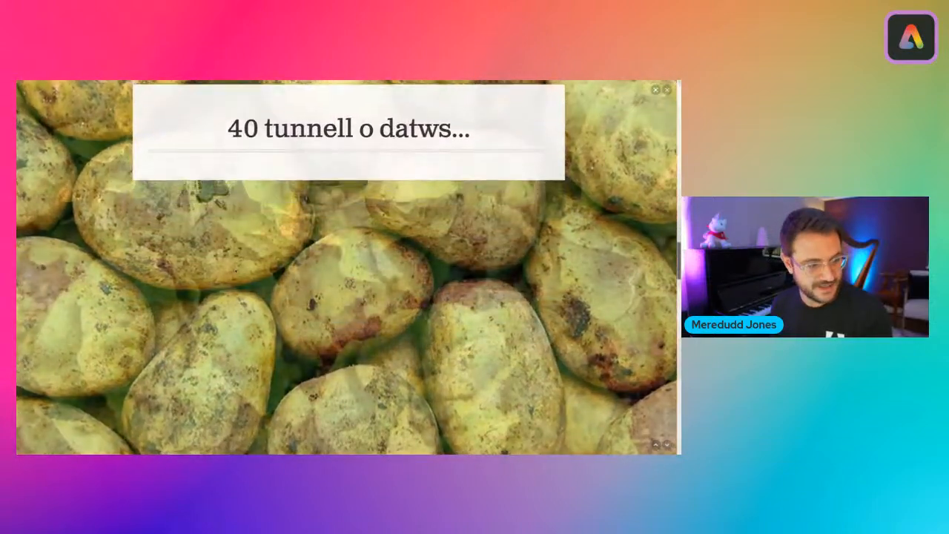
scroll(236, 270, down, 2)
scroll(235, 272, down, 2)
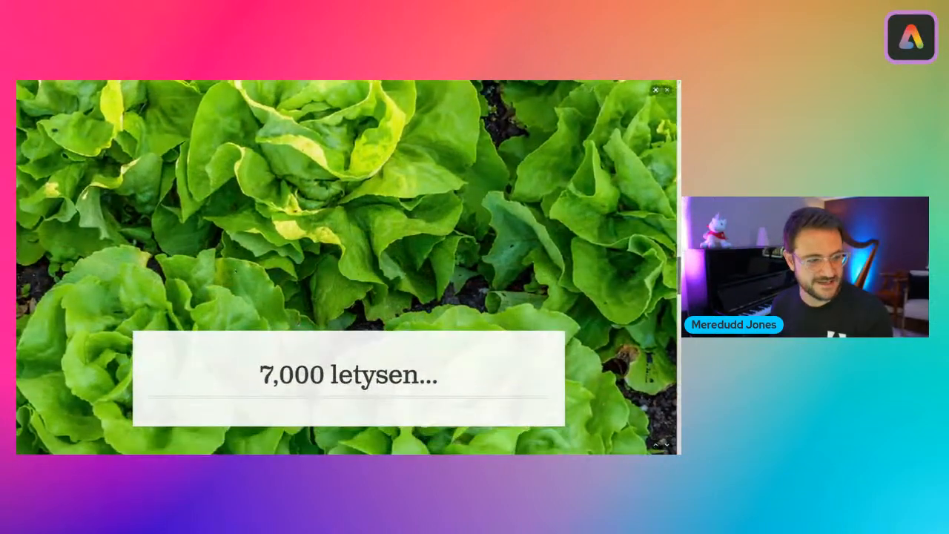
scroll(235, 271, down, 2)
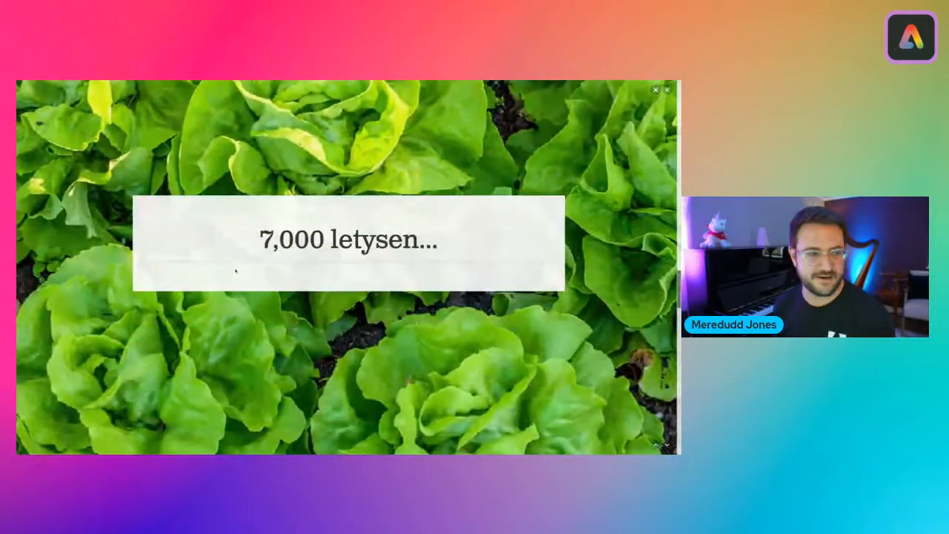
scroll(236, 271, down, 2)
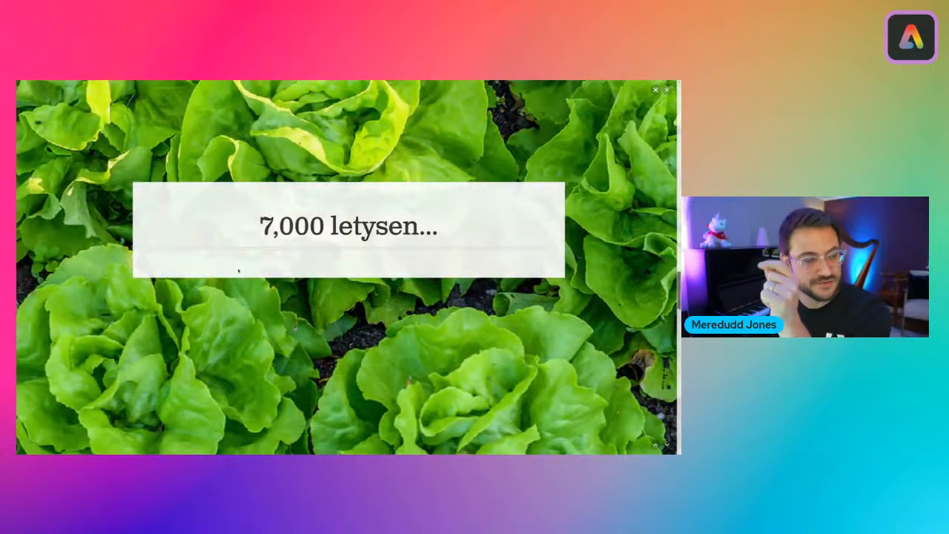
scroll(238, 271, down, 4)
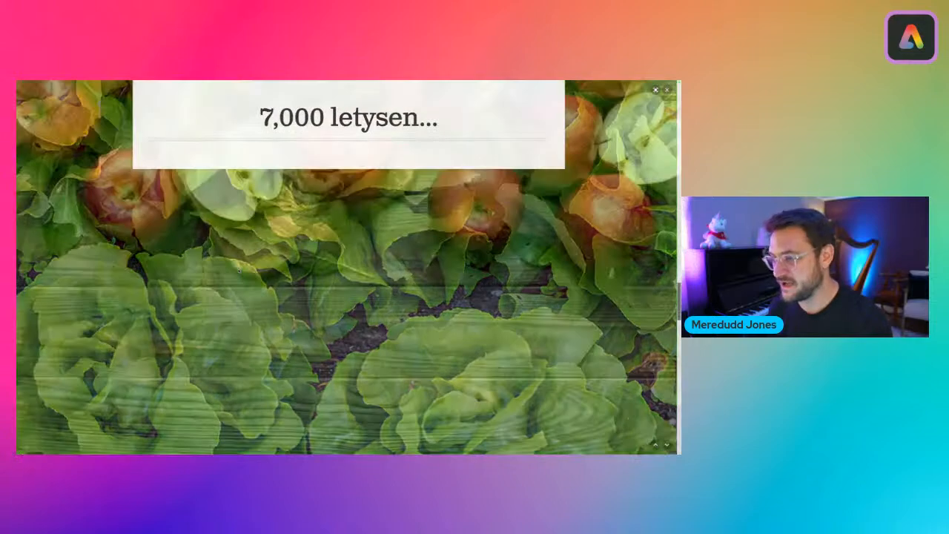
scroll(238, 271, down, 4)
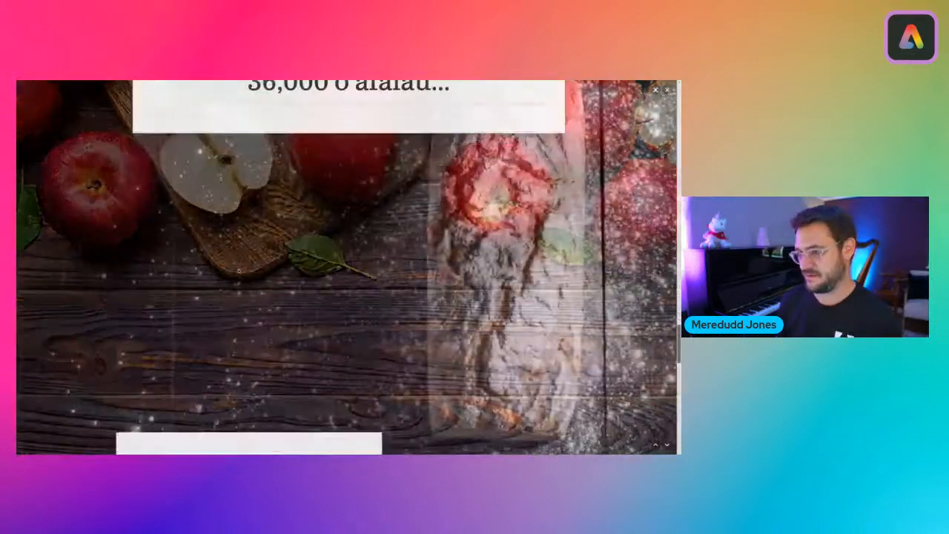
scroll(239, 272, down, 3)
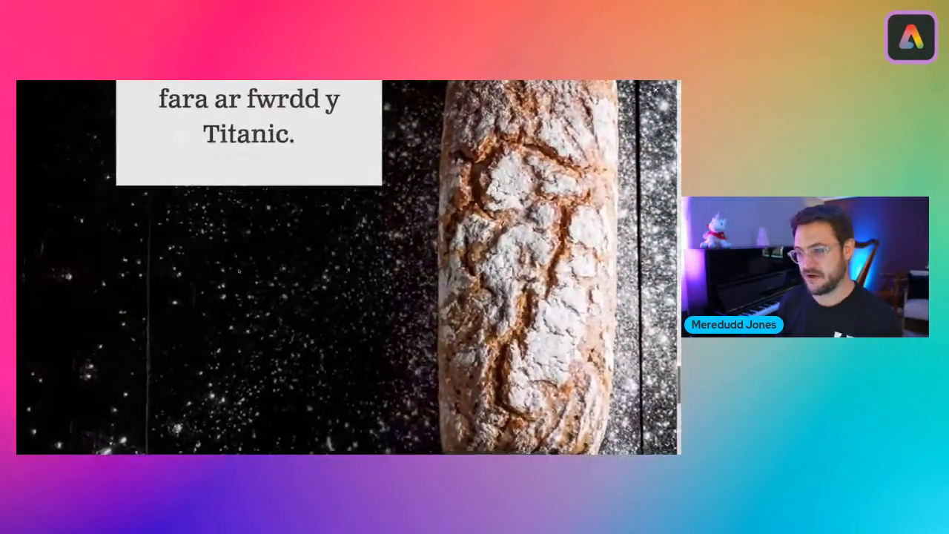